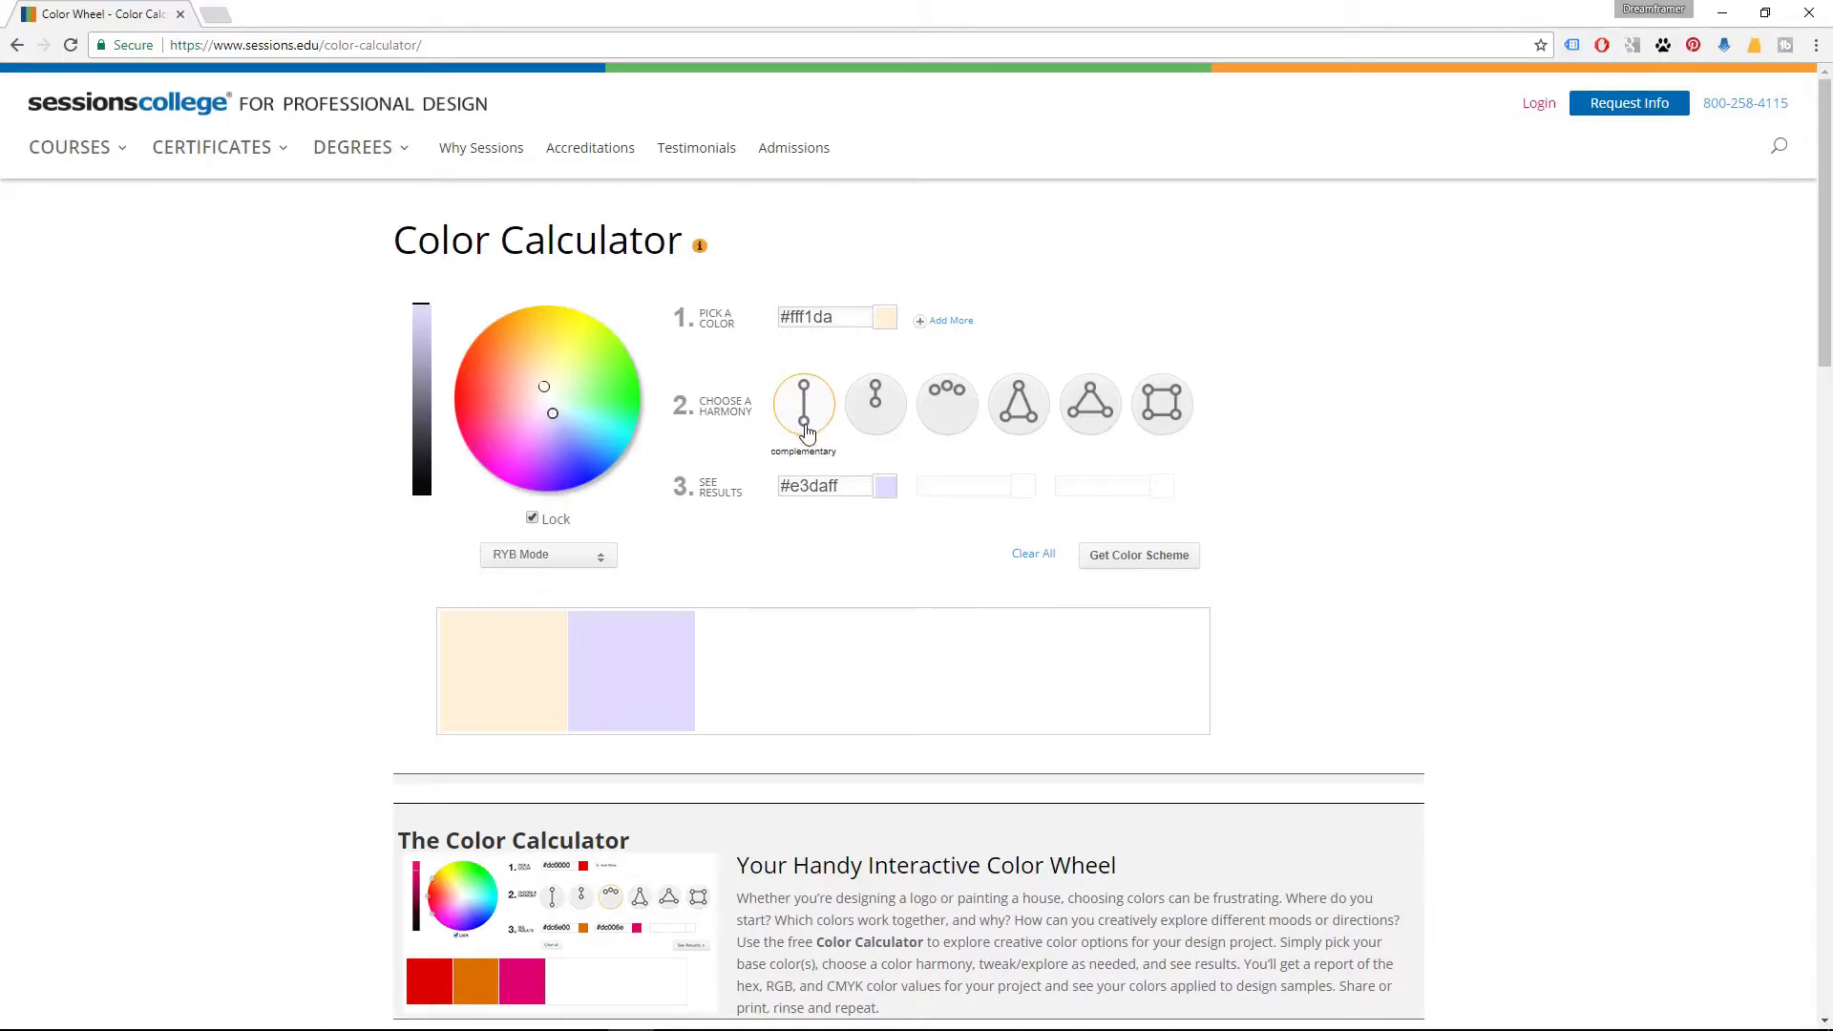
- Compare complementary color pairs on the Color Calculator wheel, moving the linked colors from an orange and blue-violet pair to other hues
left_click(805, 428)
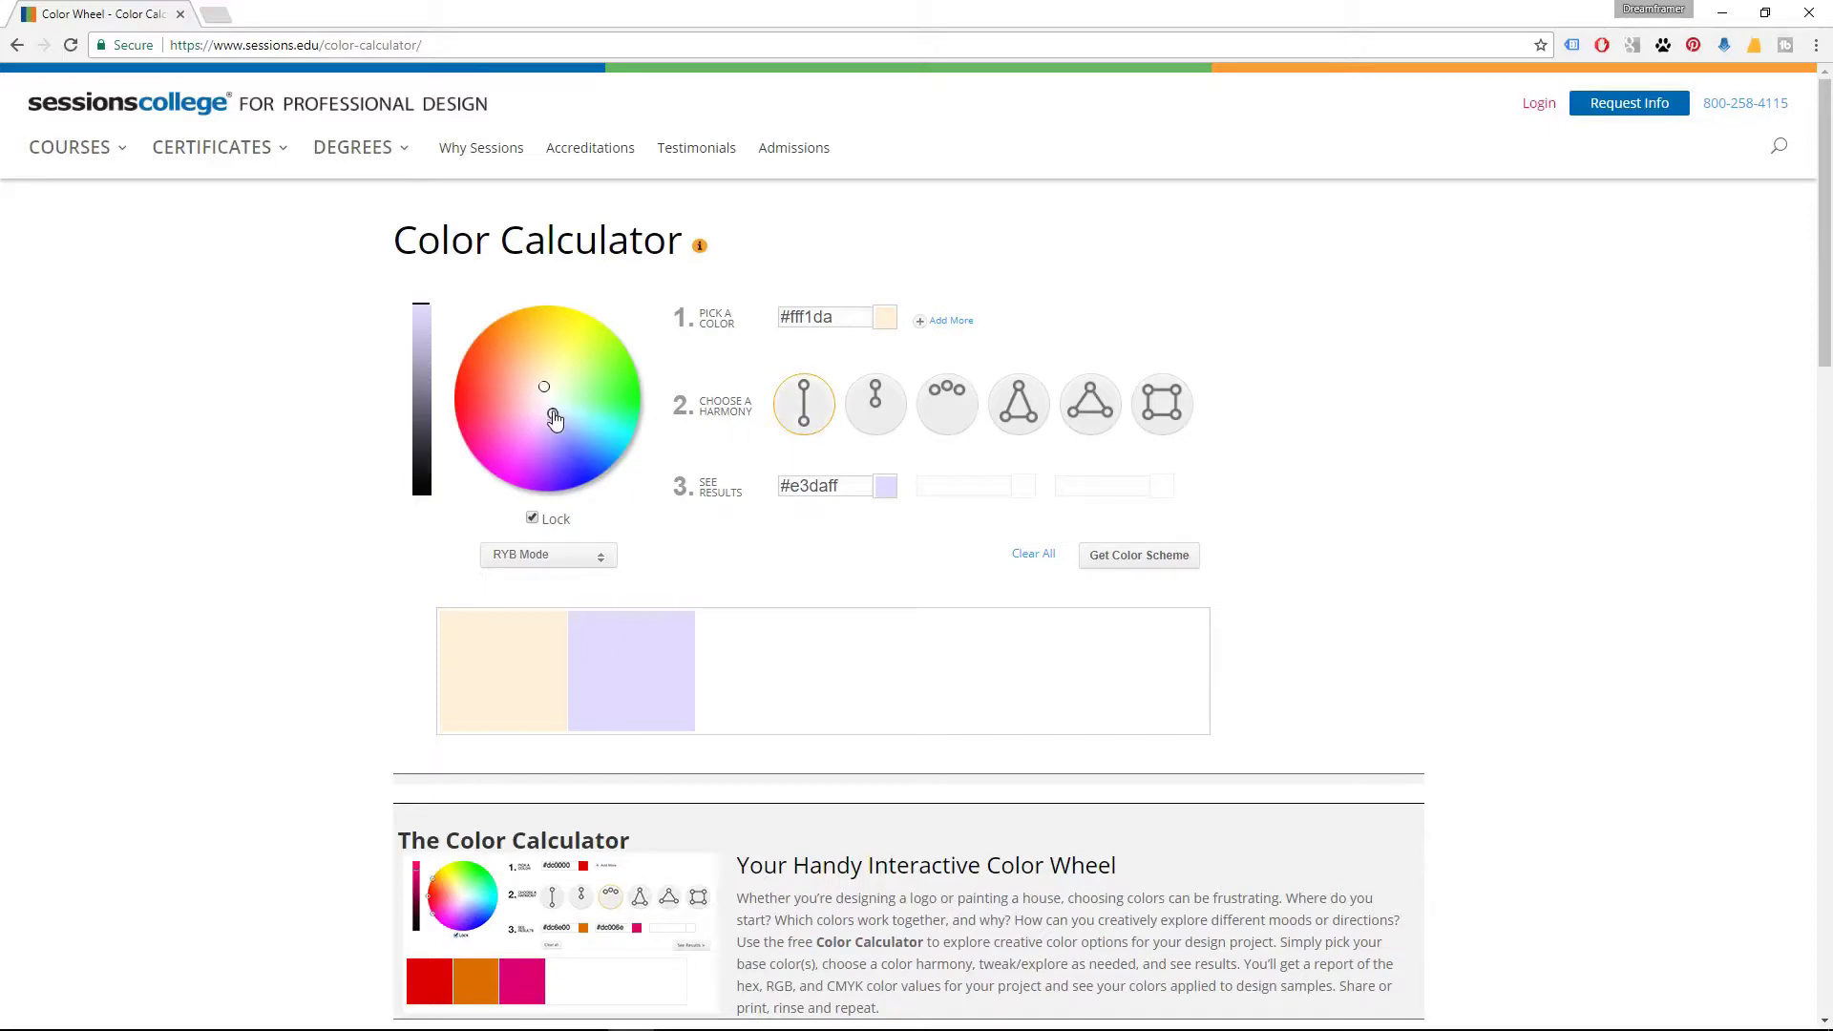
left_click_drag(552, 418, 573, 468)
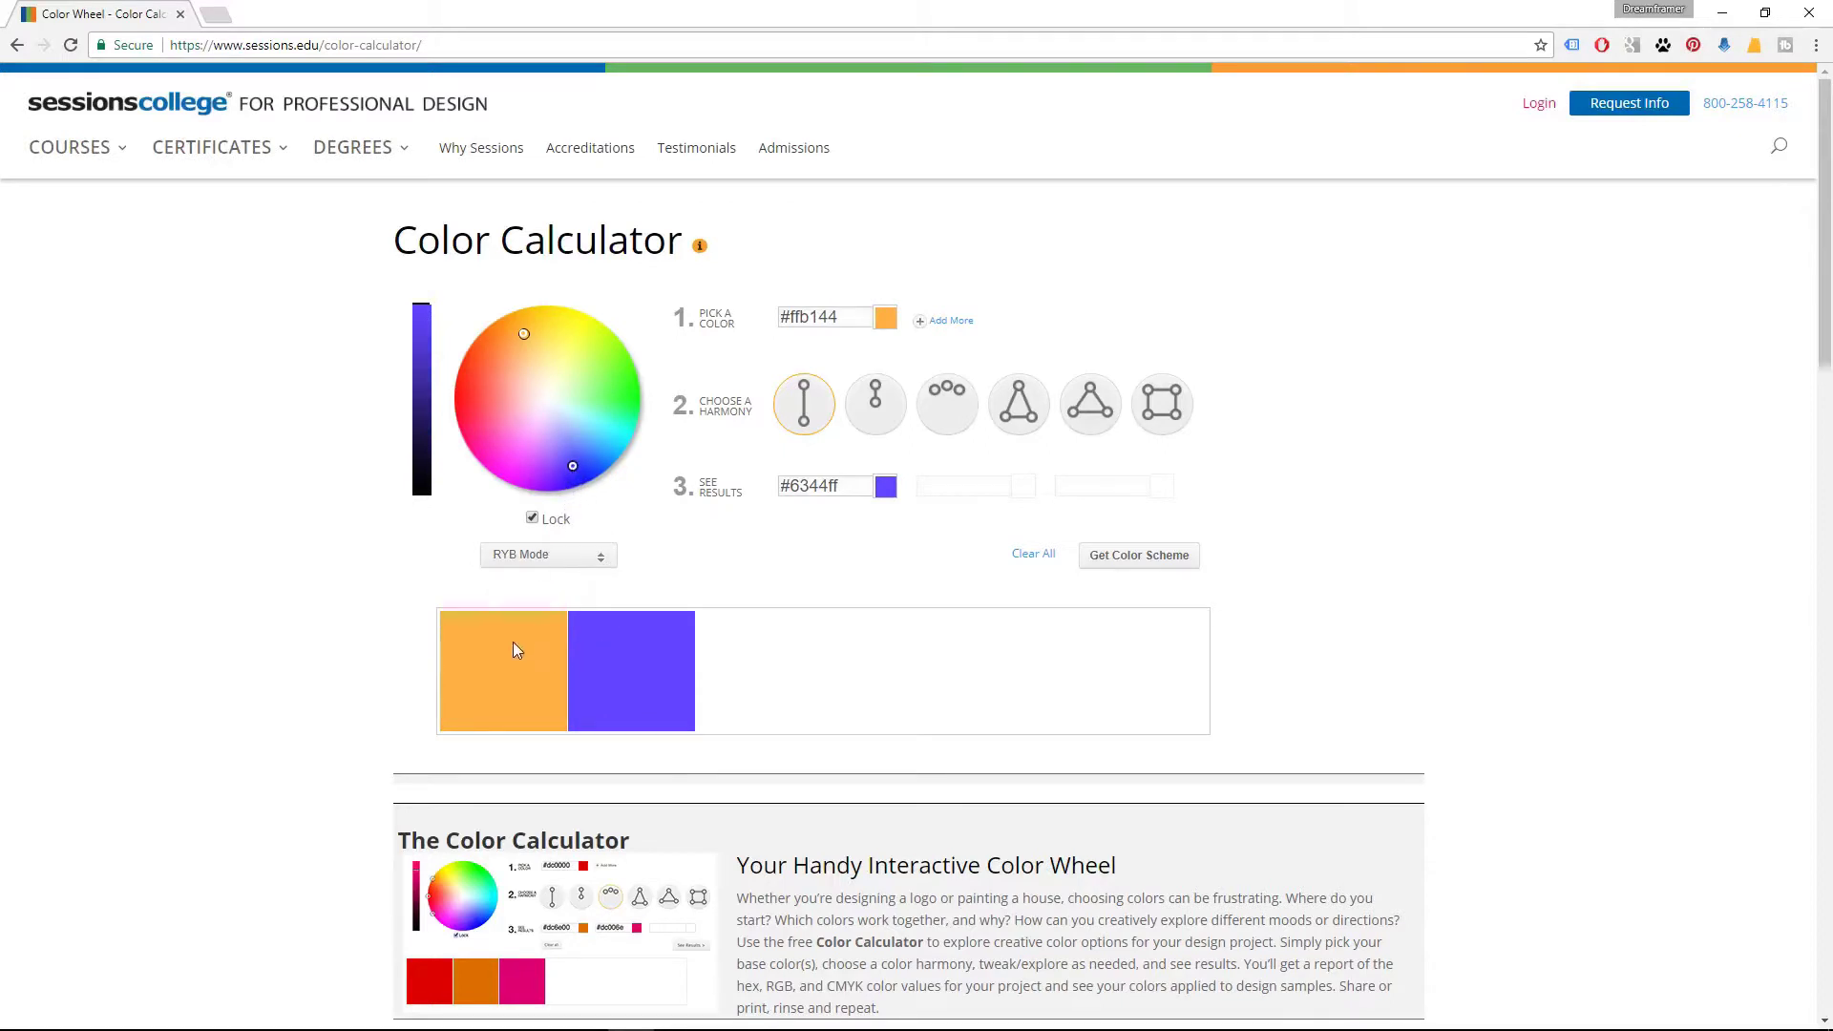
left_click_drag(573, 466, 573, 352)
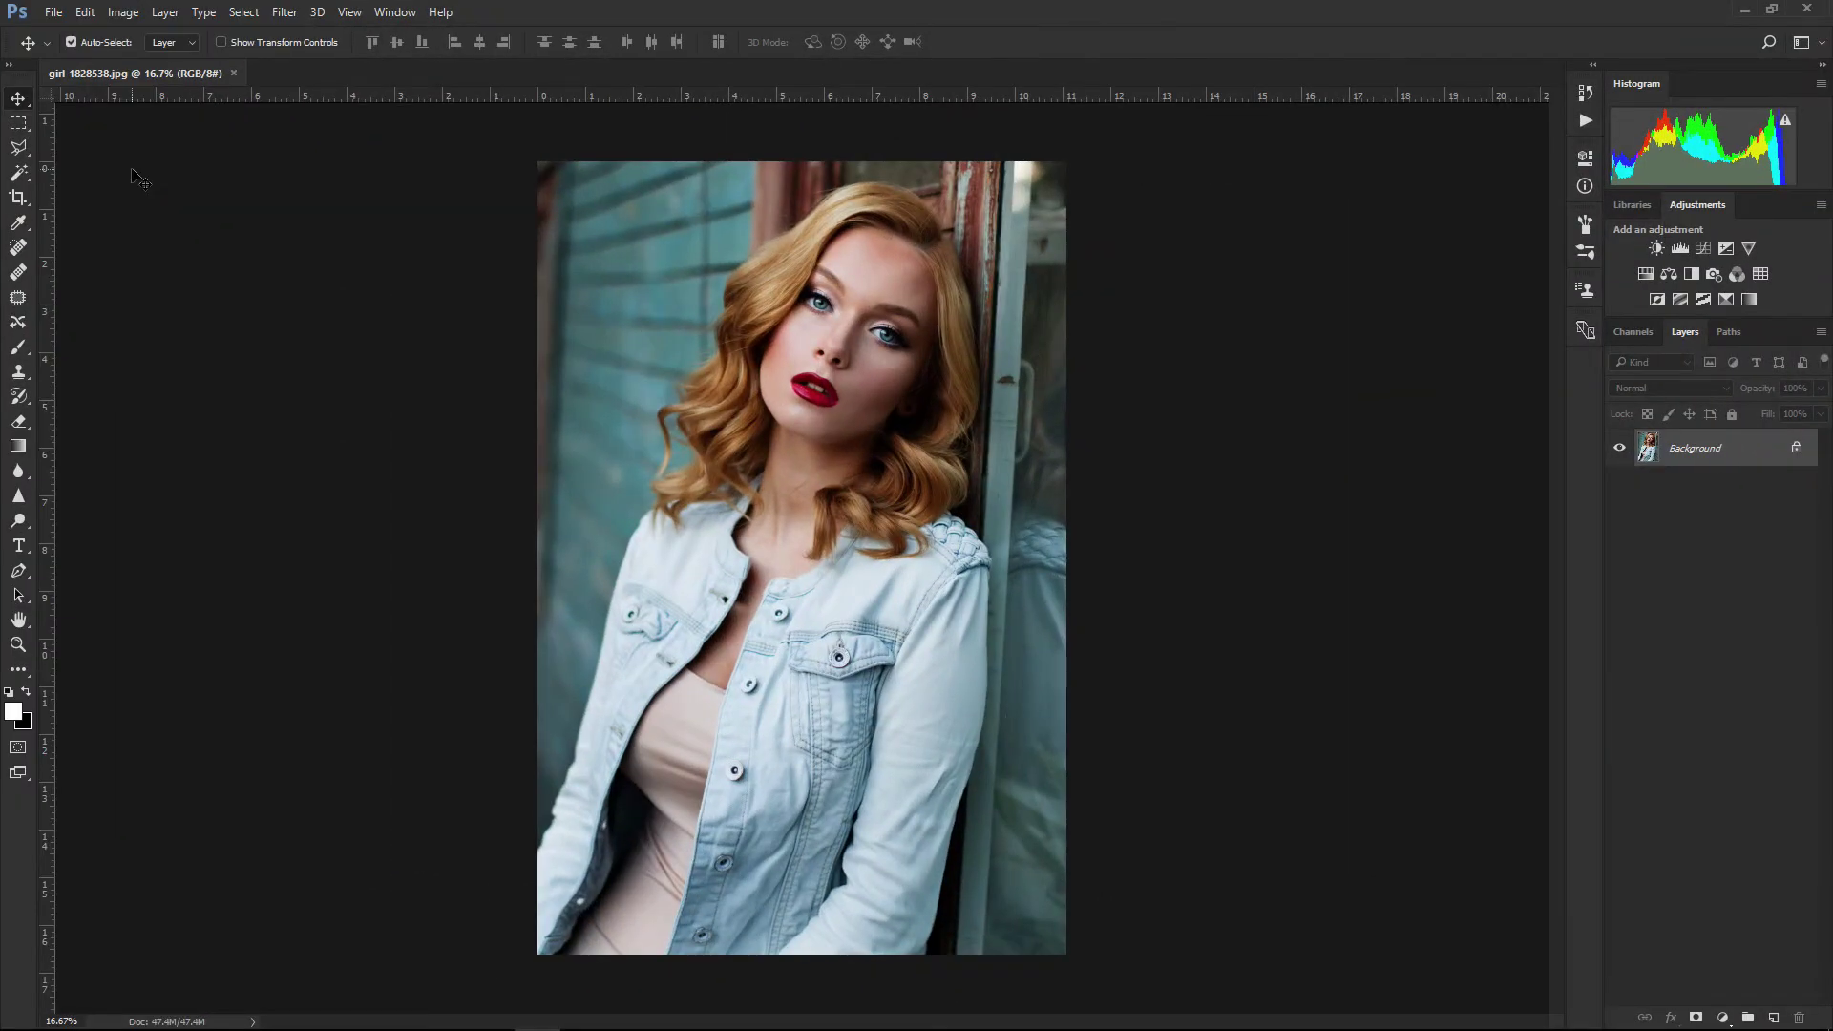
- Split-tone the portrait with the Camera Raw filter: shadows hue 180 at saturation 21, highlights saturation 18
left_click(286, 13)
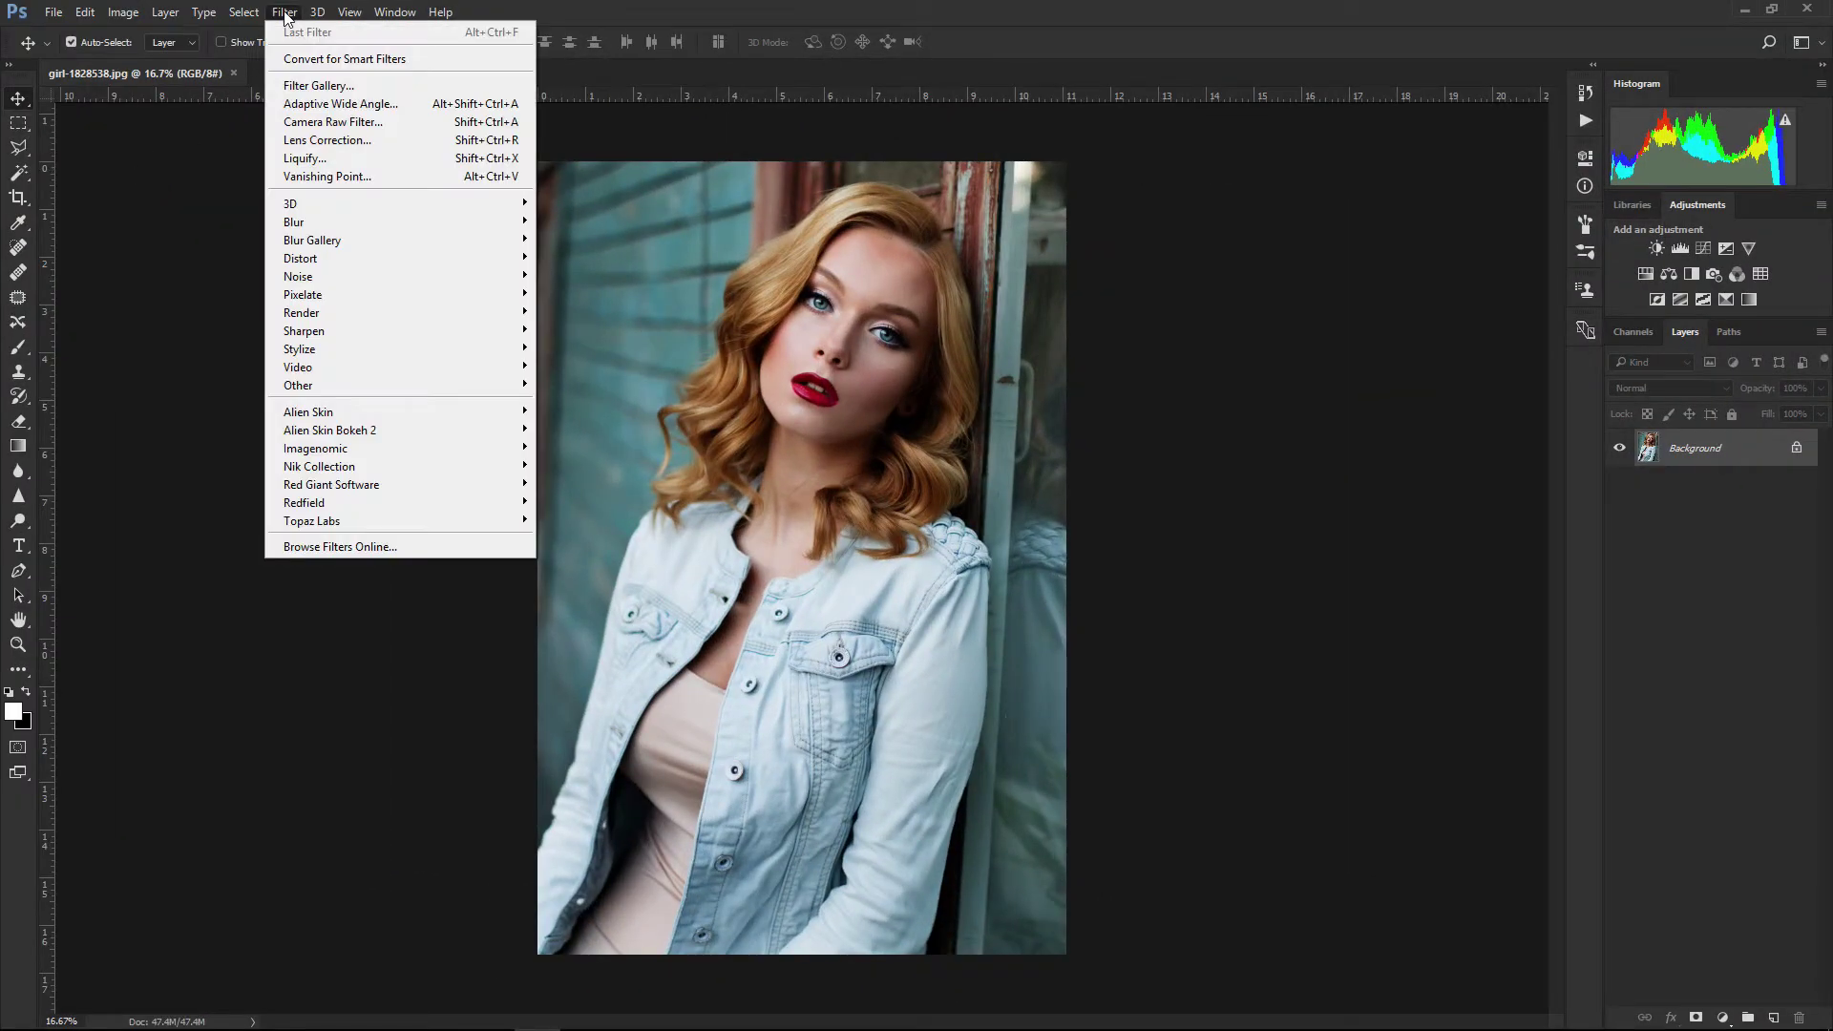
left_click(312, 123)
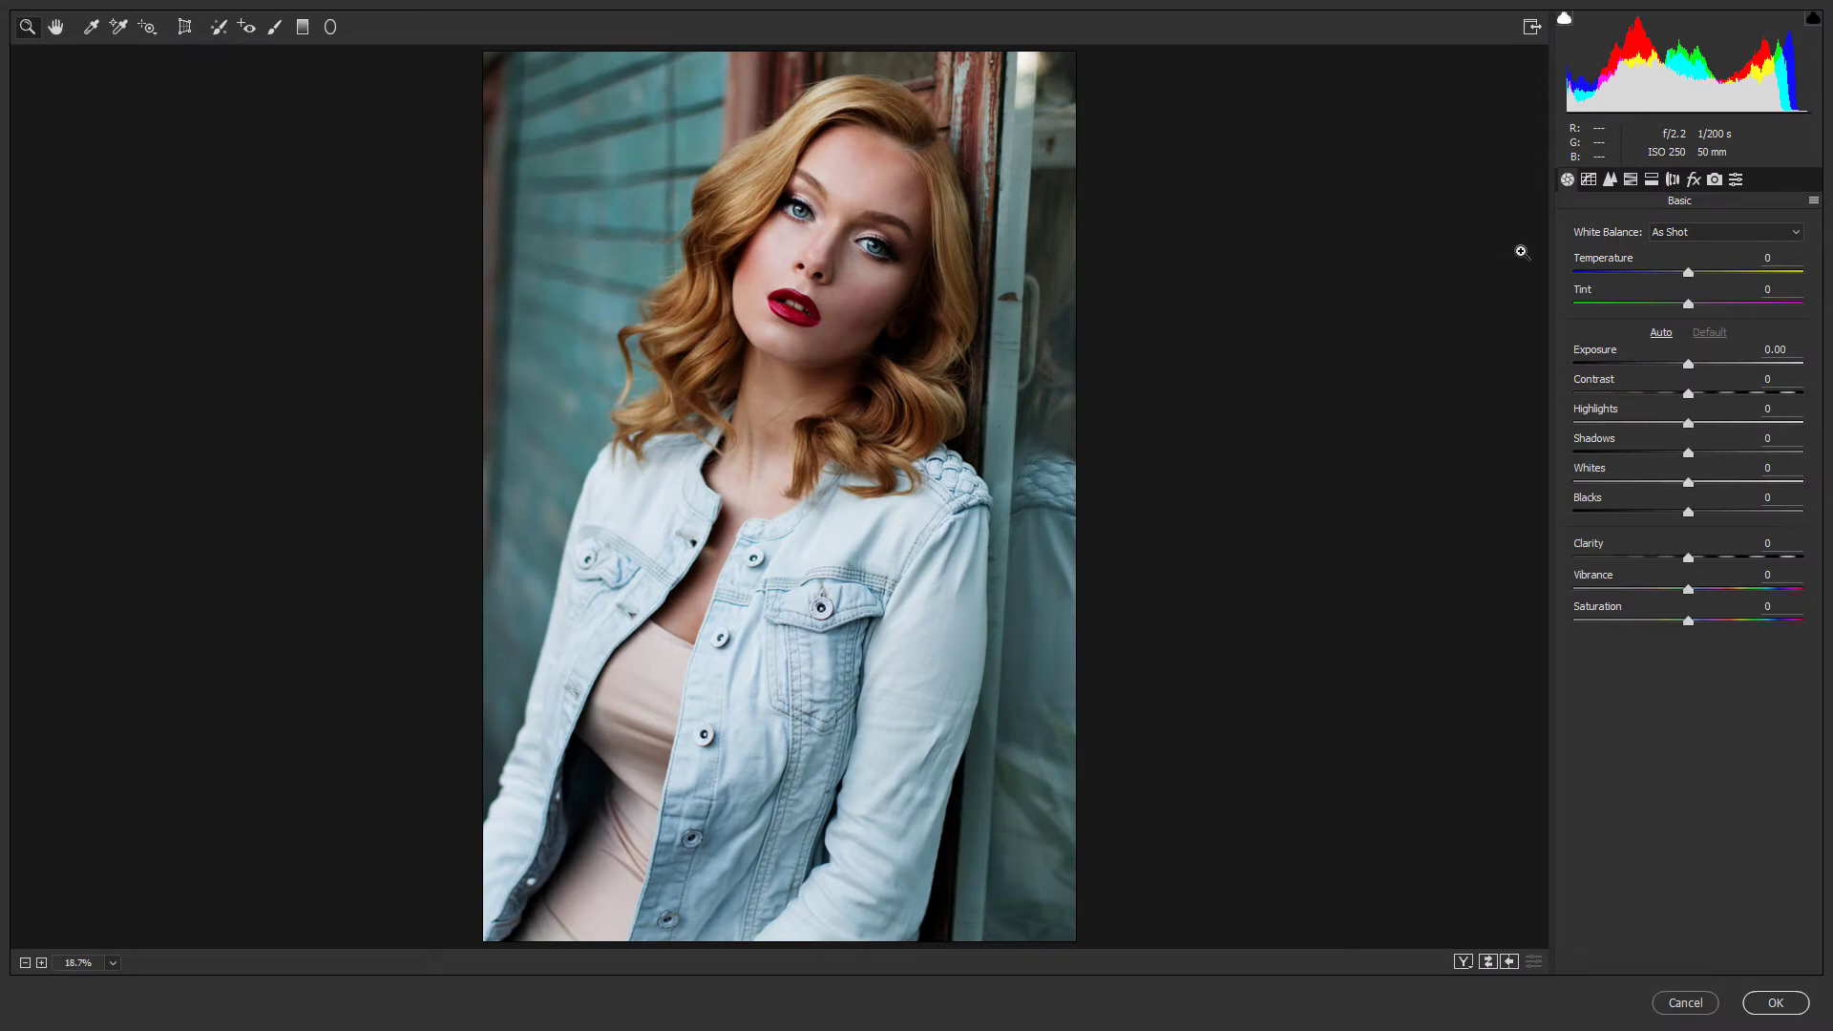
left_click(1653, 182)
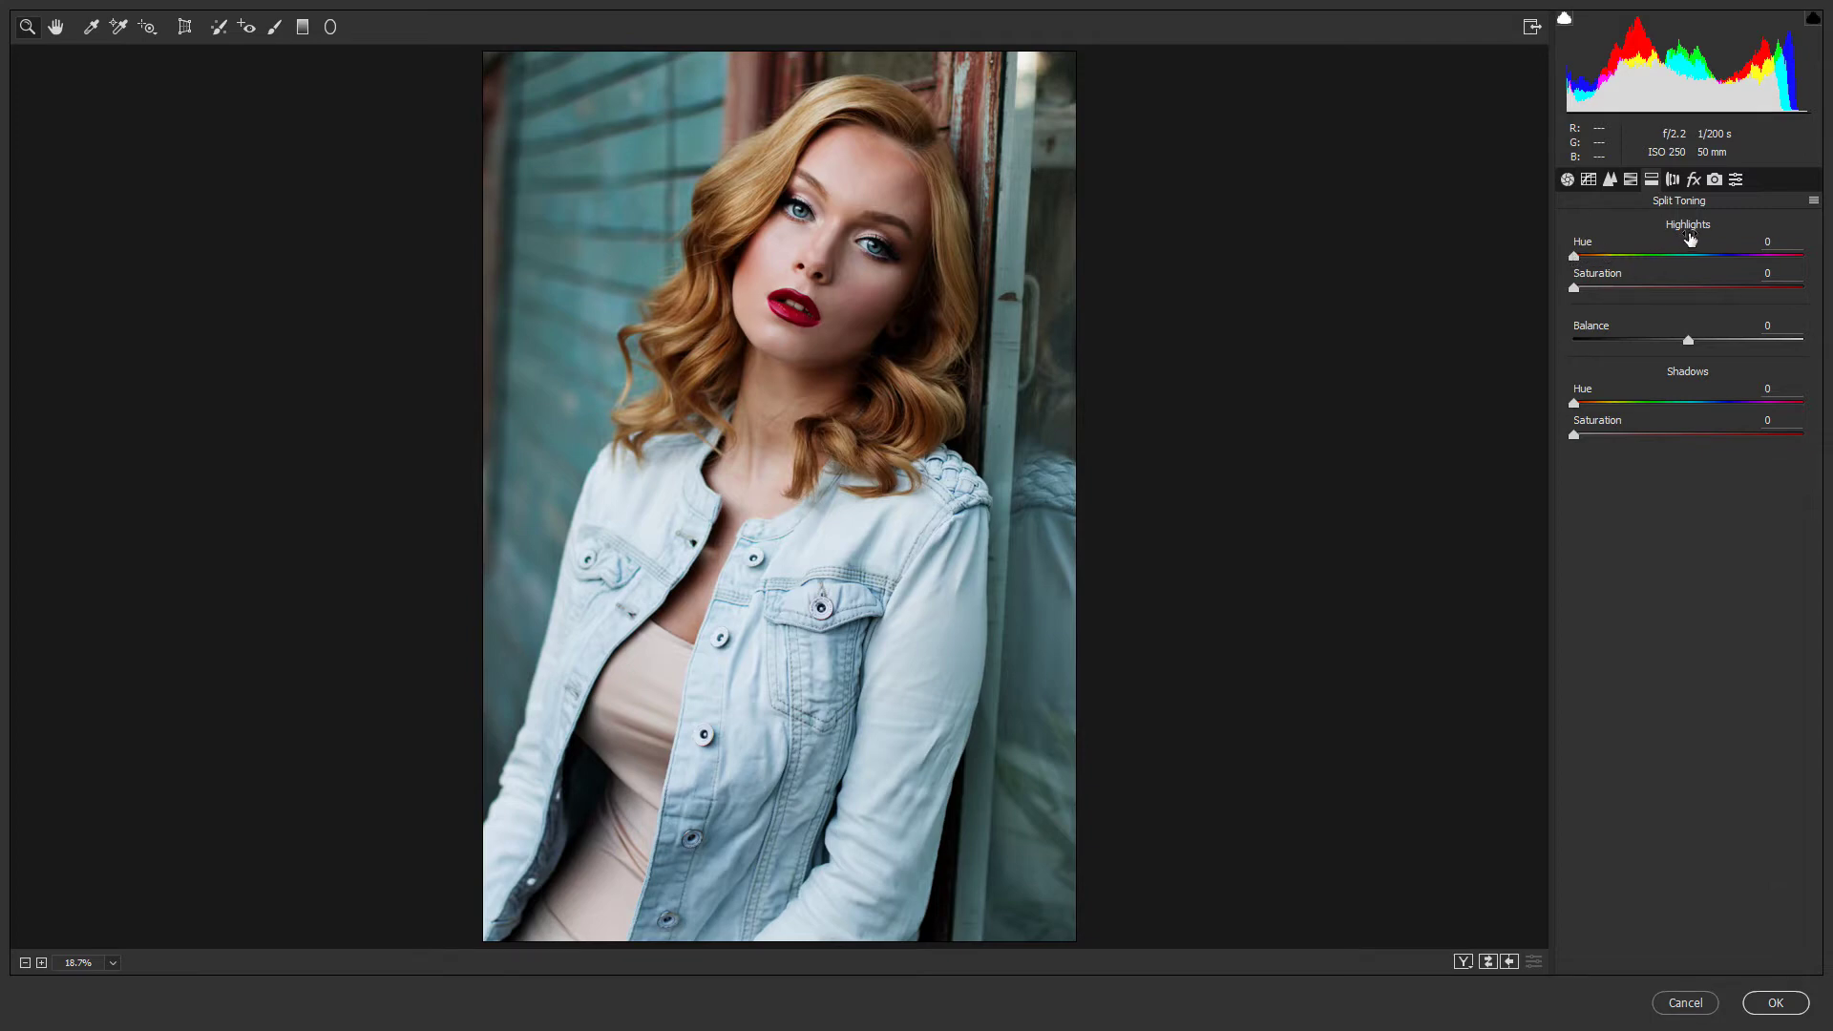
left_click(1576, 257)
left_click(1575, 405)
left_click_drag(1573, 409, 1688, 410)
type("180")
left_click_drag(1577, 296, 1616, 295)
left_click_drag(1574, 435, 1625, 439)
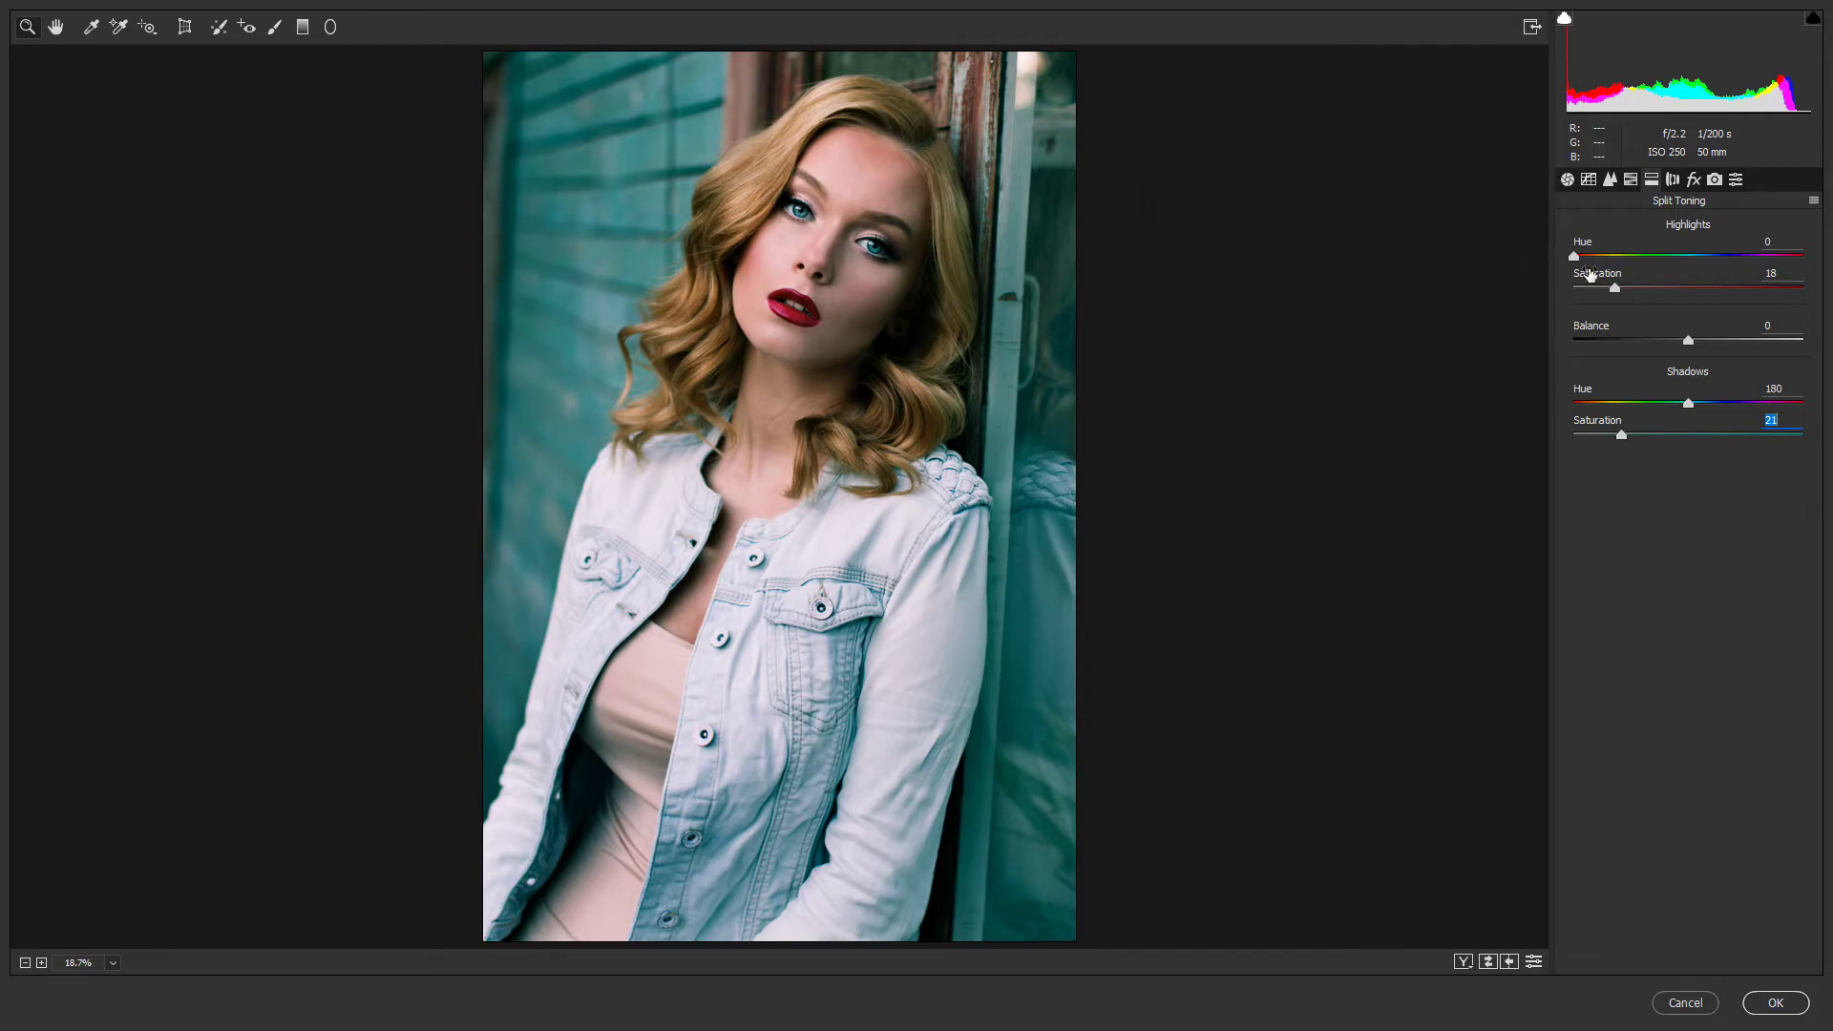
- Set the split toning to highlights hue 50 with saturation 34 and shadows hue 230 with saturation 33, keeping the balance at 0
left_click_drag(1574, 256, 1608, 260)
type("50")
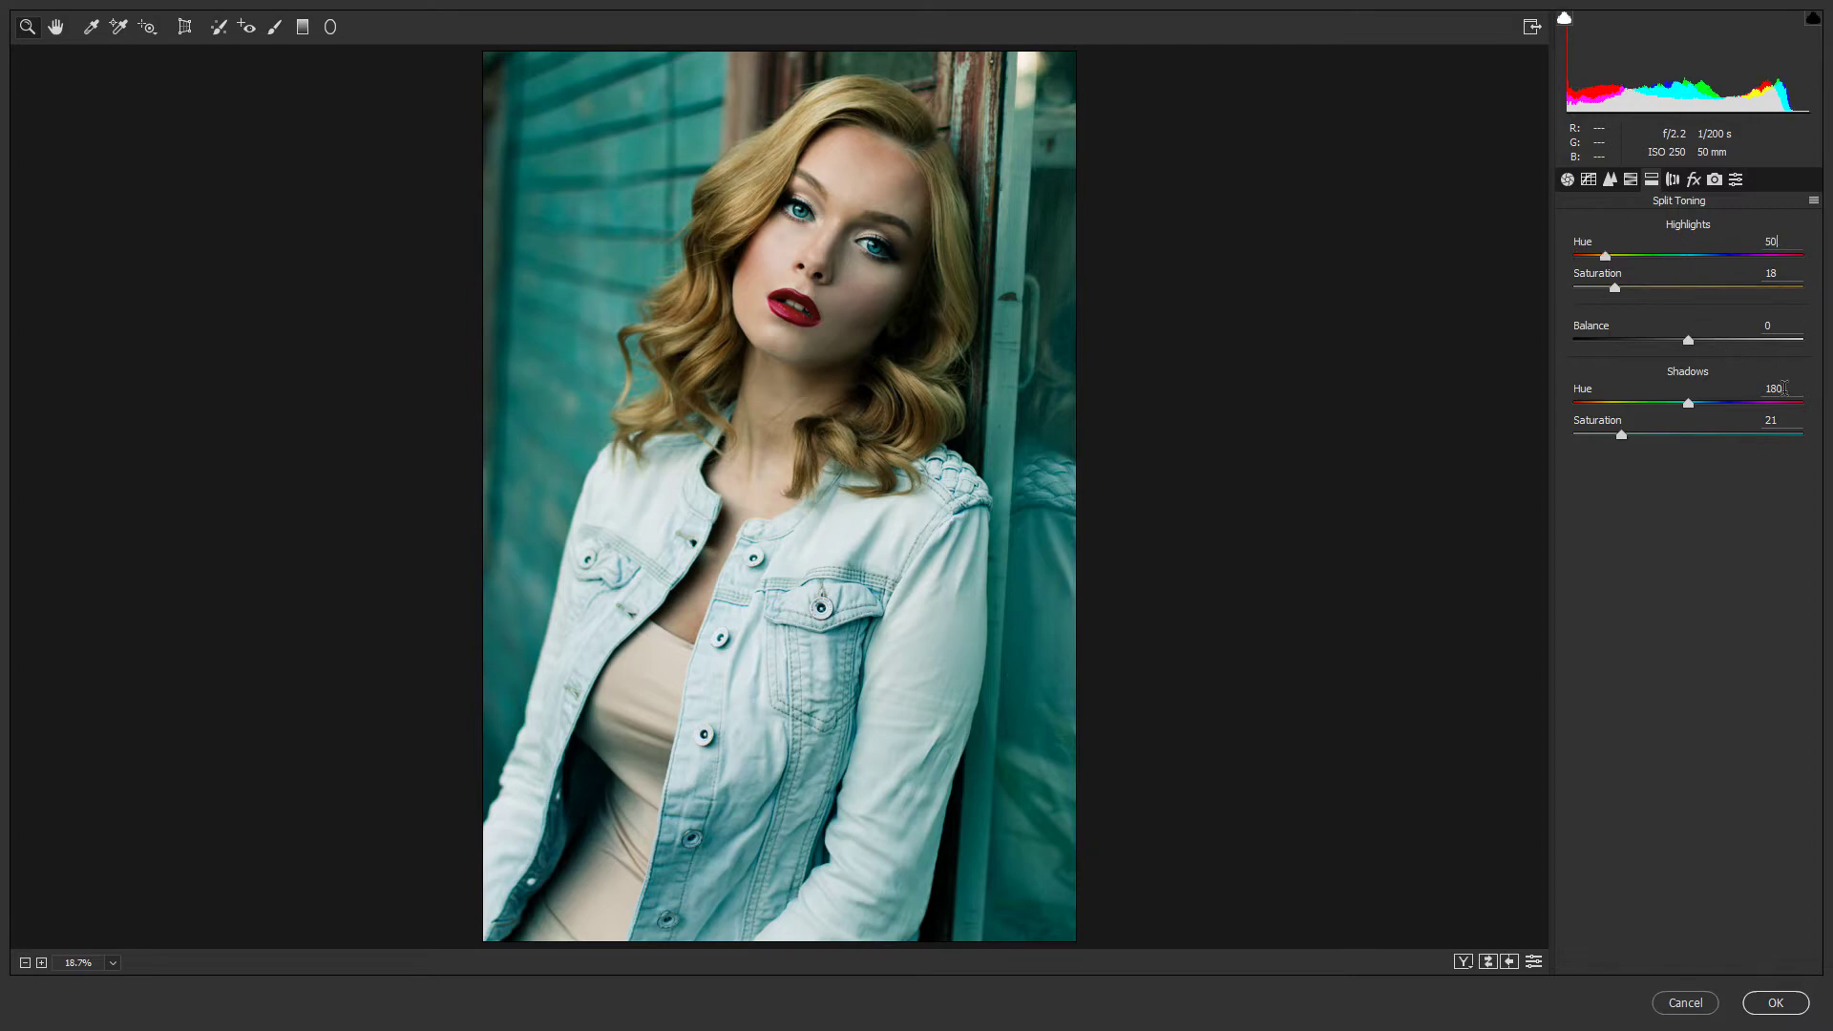
left_click(1786, 389)
type("230")
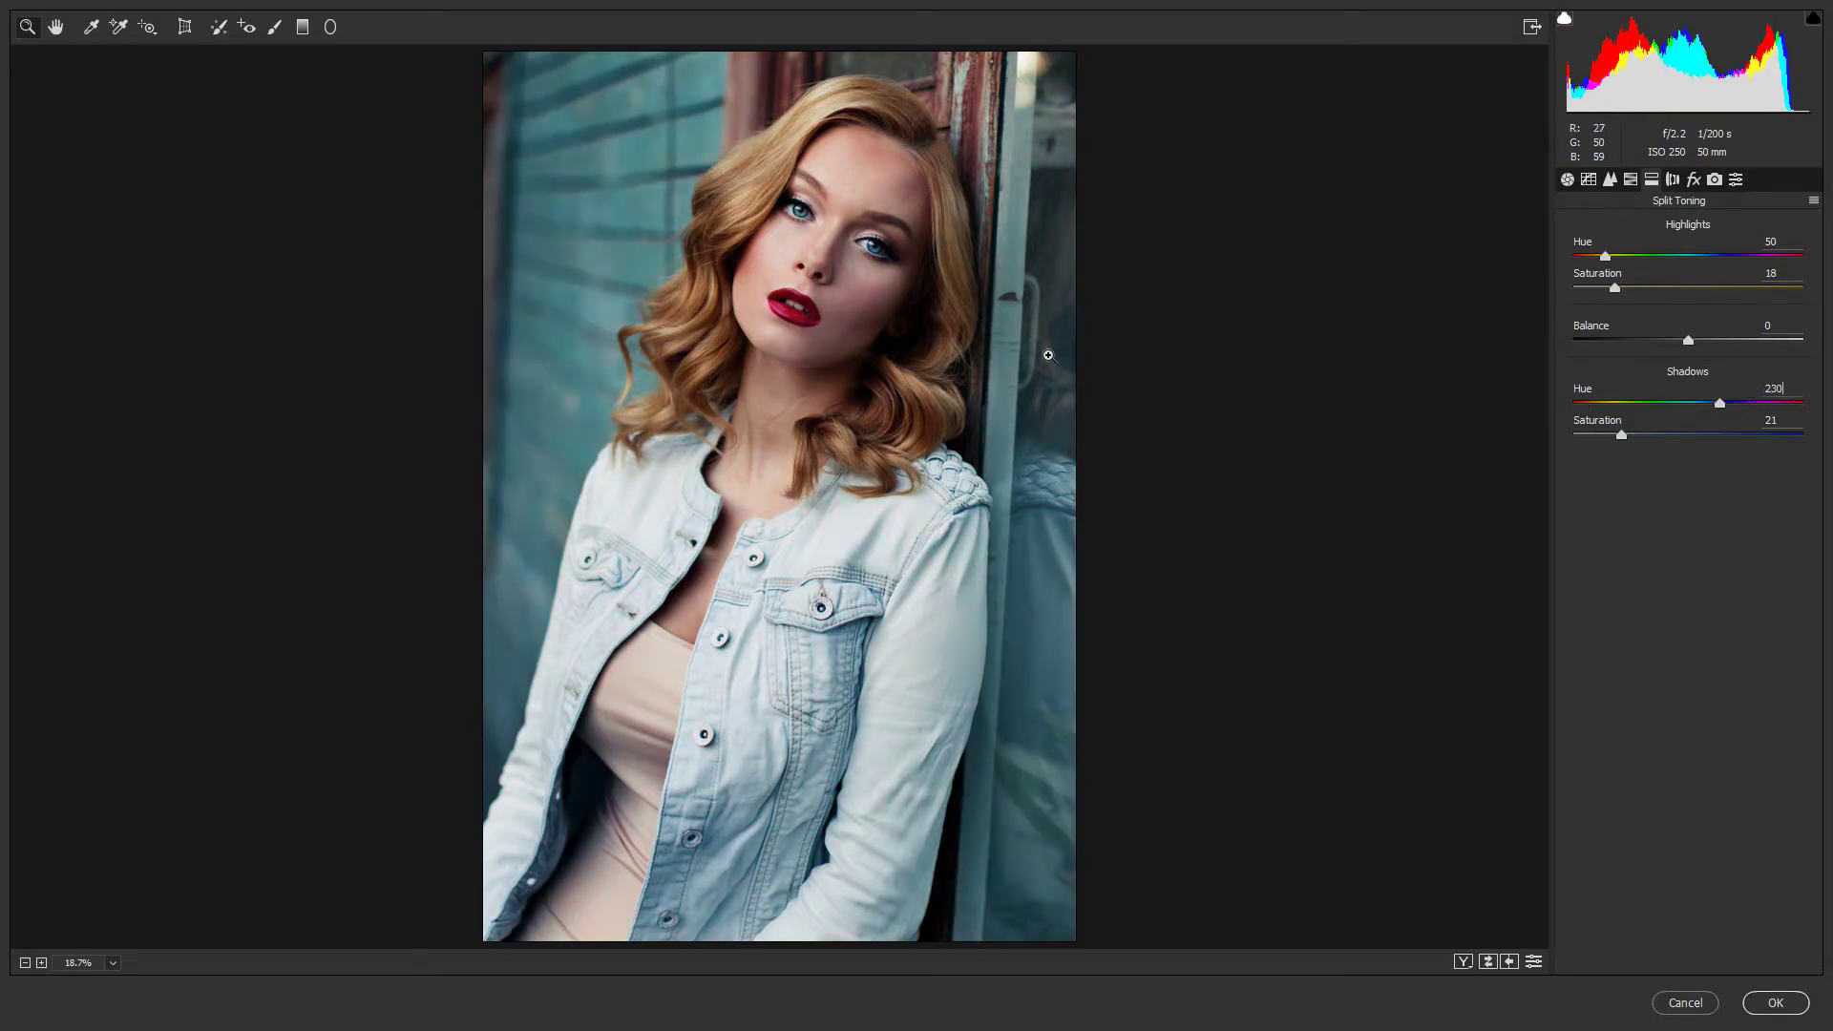
left_click_drag(1614, 287, 1651, 287)
left_click_drag(1622, 439, 1650, 442)
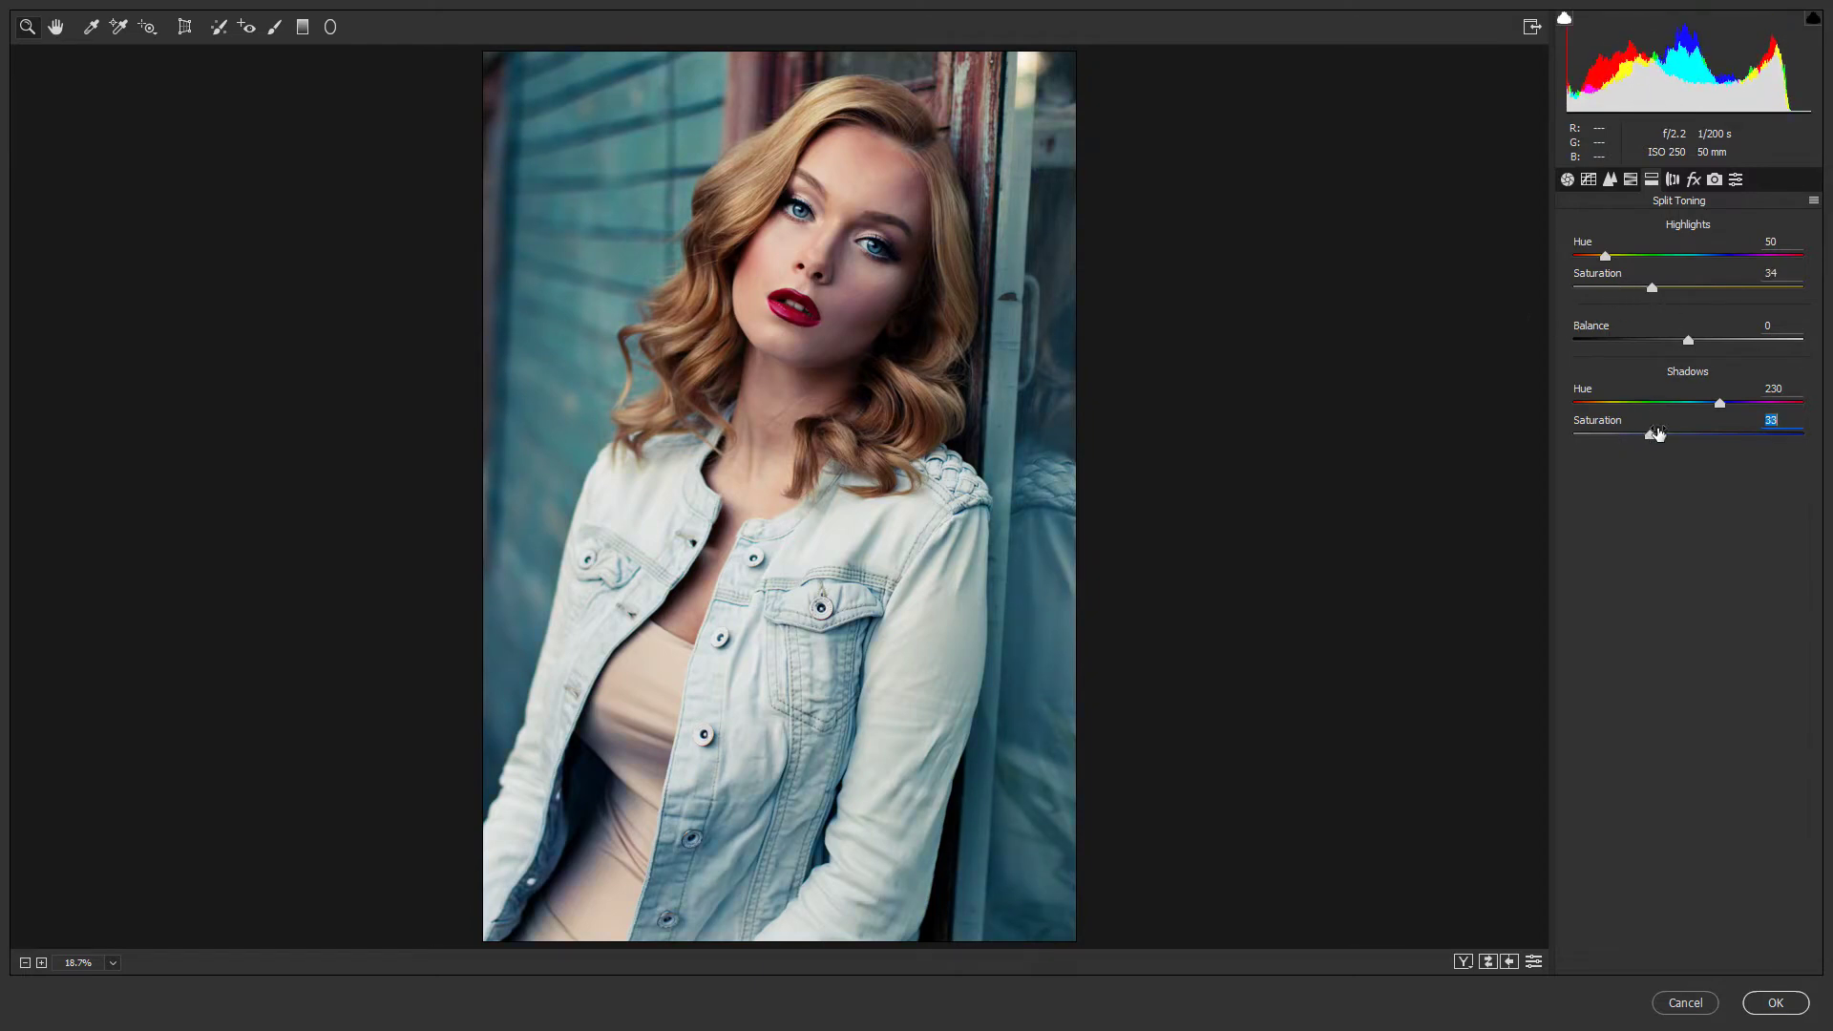
mouse_move(1689, 341)
left_mouse_down()
mouse_move(1594, 346)
mouse_move(1788, 345)
mouse_move(1687, 352)
left_mouse_up()
double_click(1686, 344)
- Set the split toning to highlights hue 180 with saturation 26 and shadows hue 0 with saturation 10
left_click(1606, 258)
left_click_drag(1607, 258, 1701, 264)
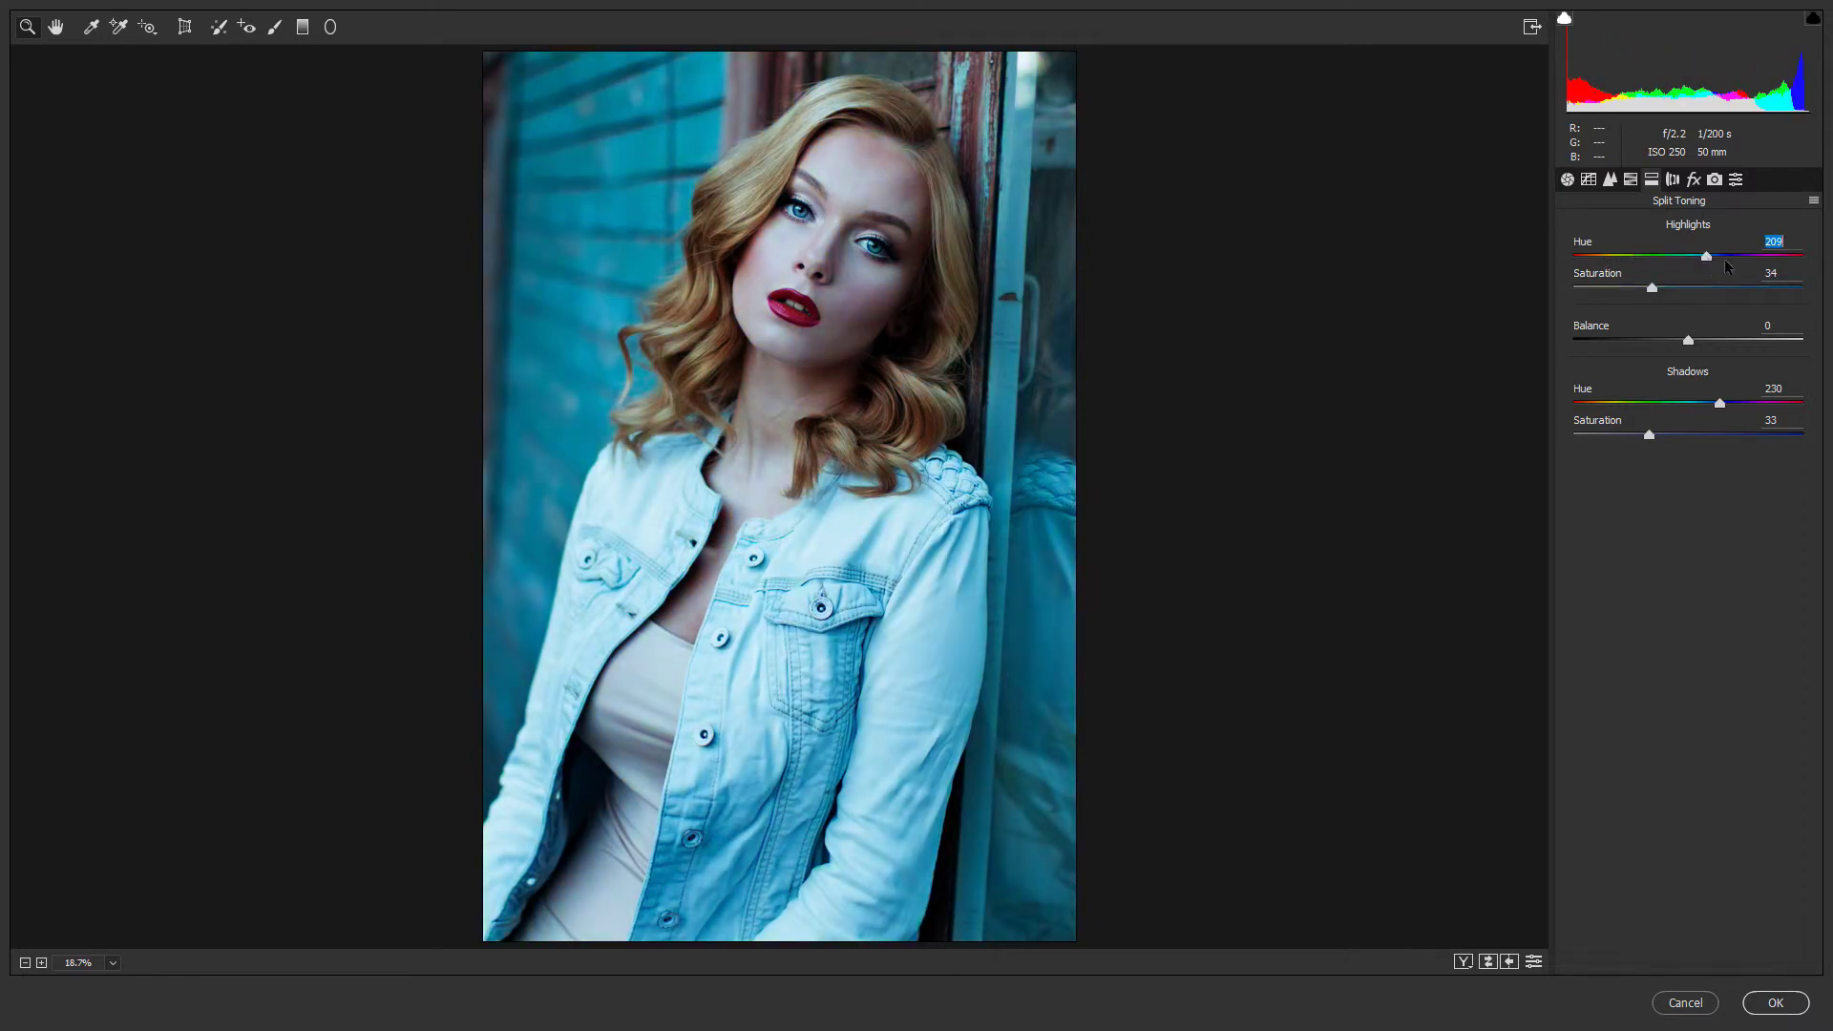
type("180")
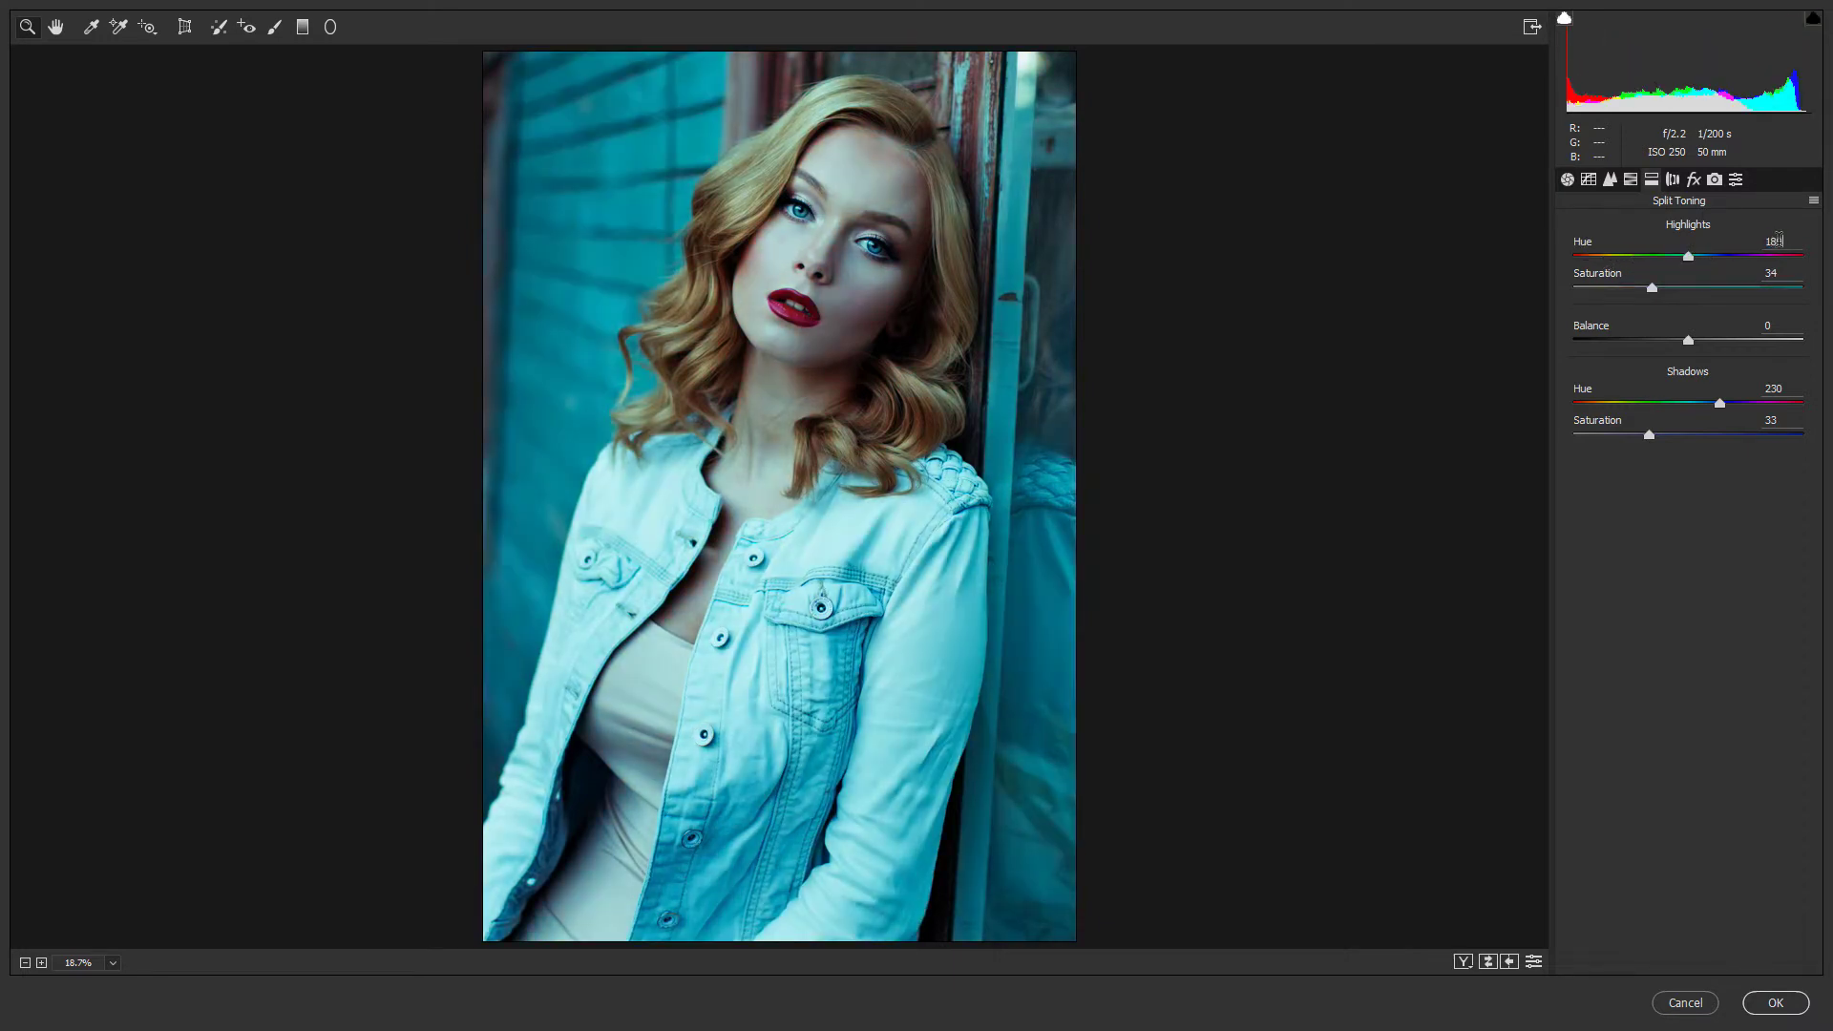
left_click_drag(1719, 405, 1554, 392)
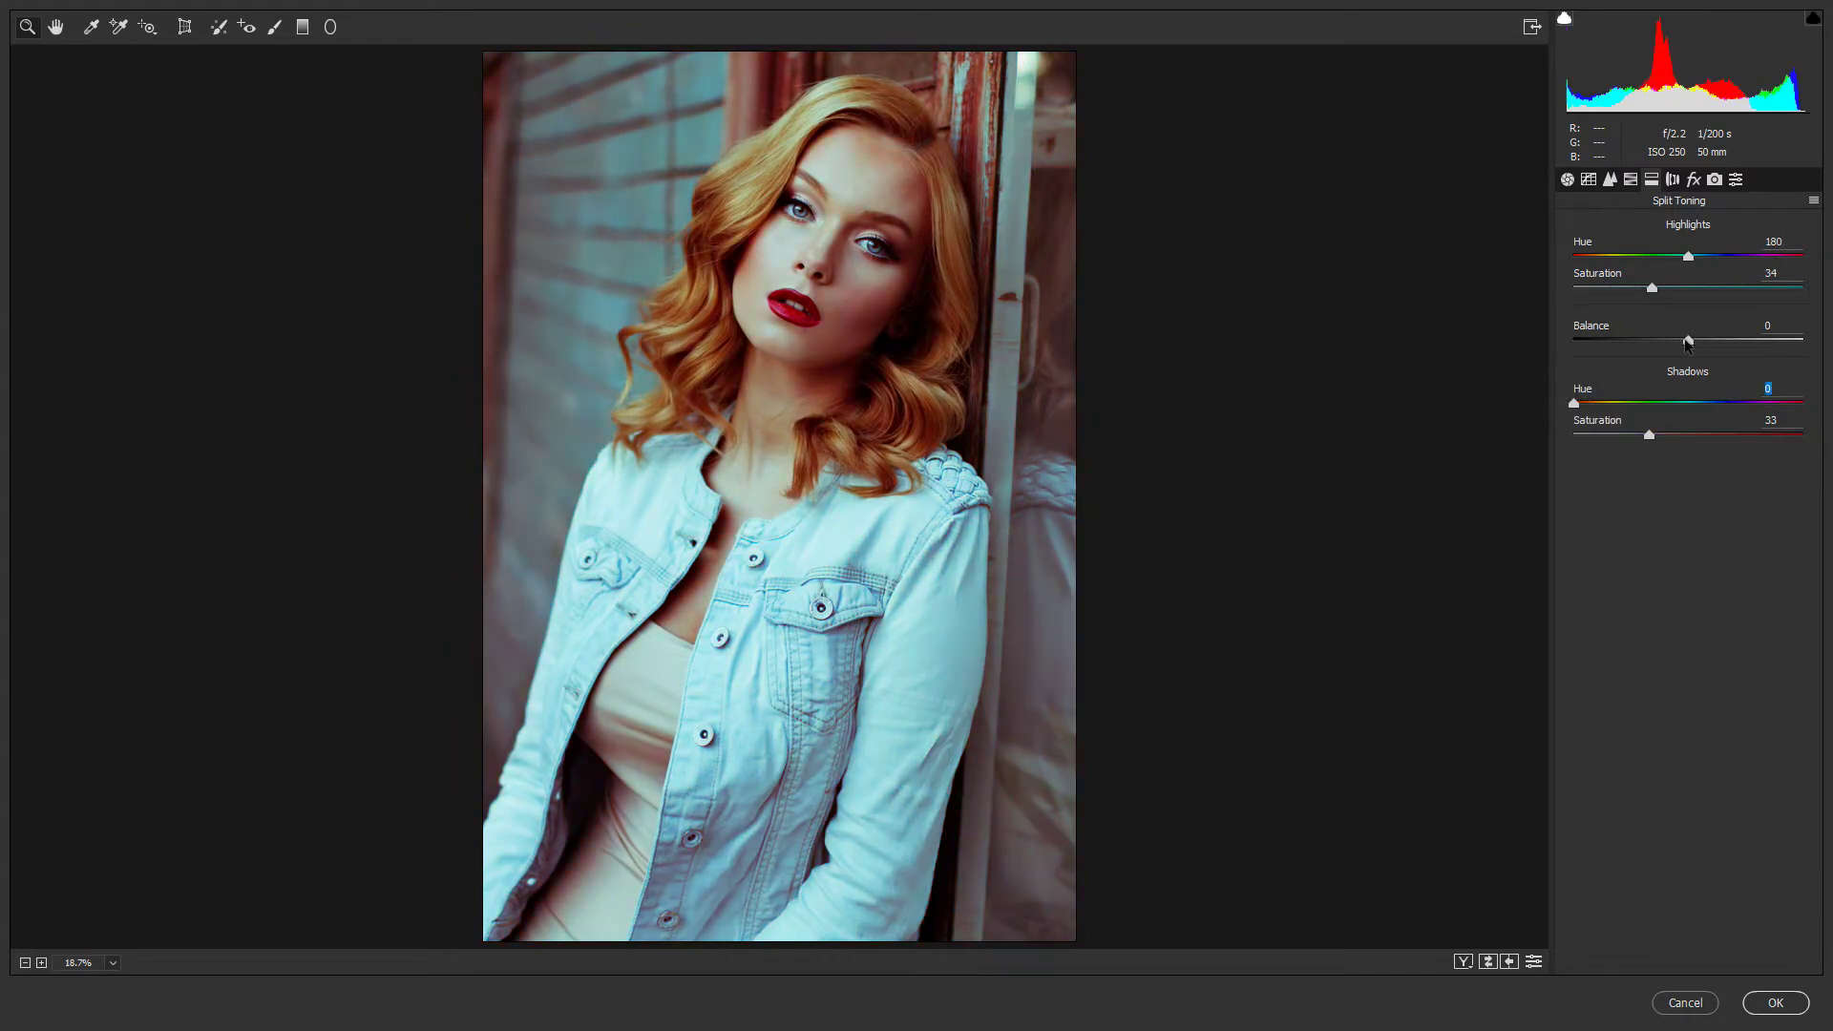
left_click_drag(1655, 297, 1633, 291)
left_click_drag(1651, 435, 1601, 440)
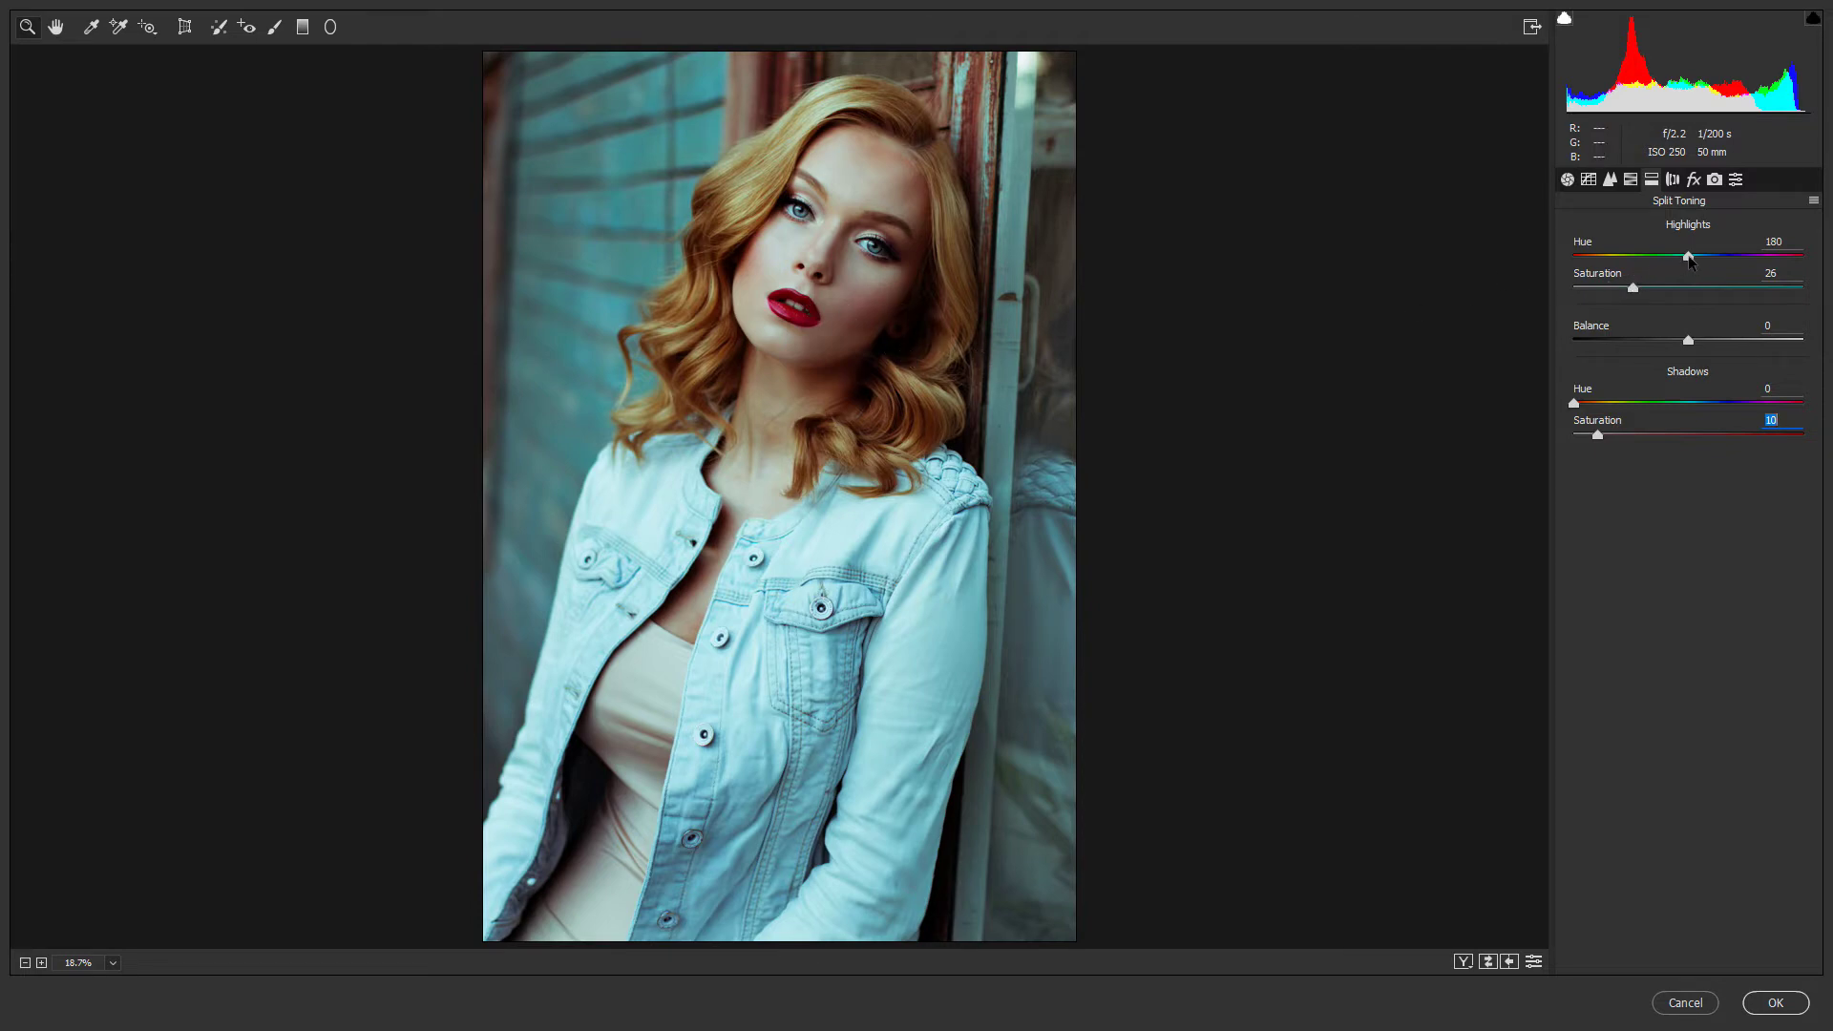
- Try a shadows hue of about 140, shift the highlights hue toward orange-yellow and lower the shadows hue slightly
left_click_drag(1575, 403, 1663, 405)
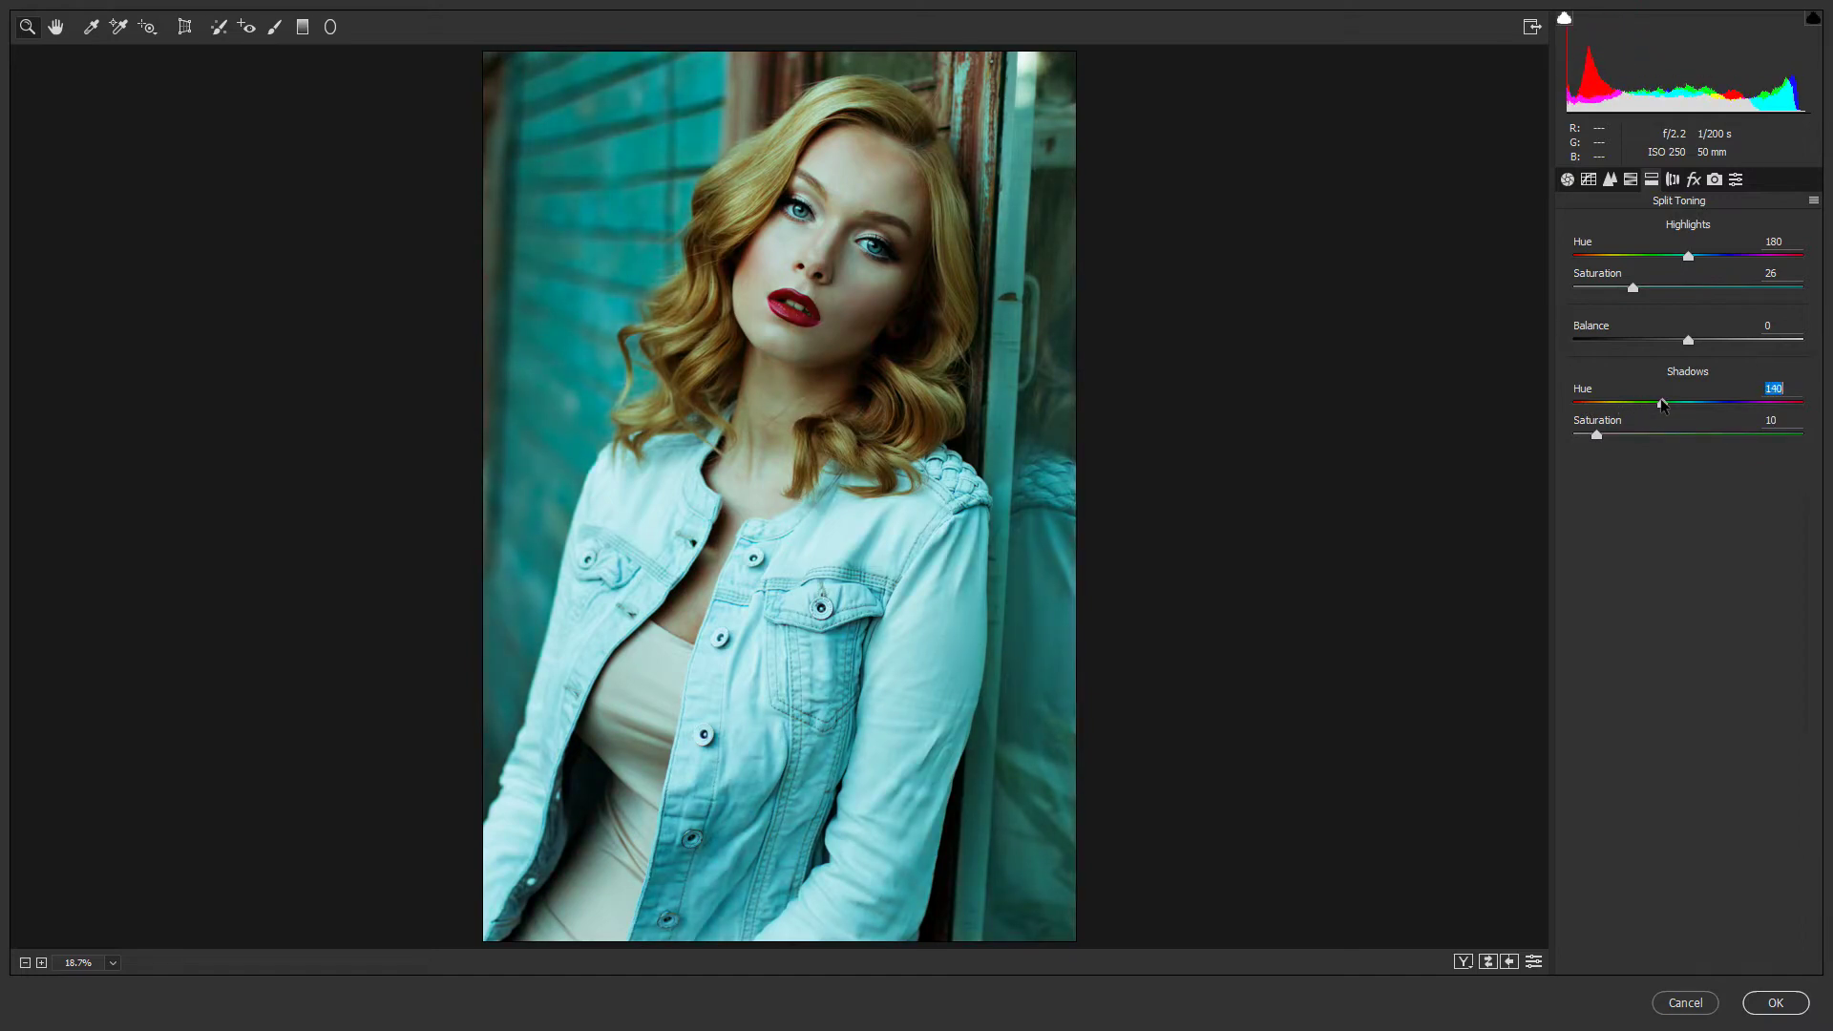
left_click_drag(1689, 257, 1601, 267)
left_click(1662, 404)
left_click_drag(1664, 409, 1650, 409)
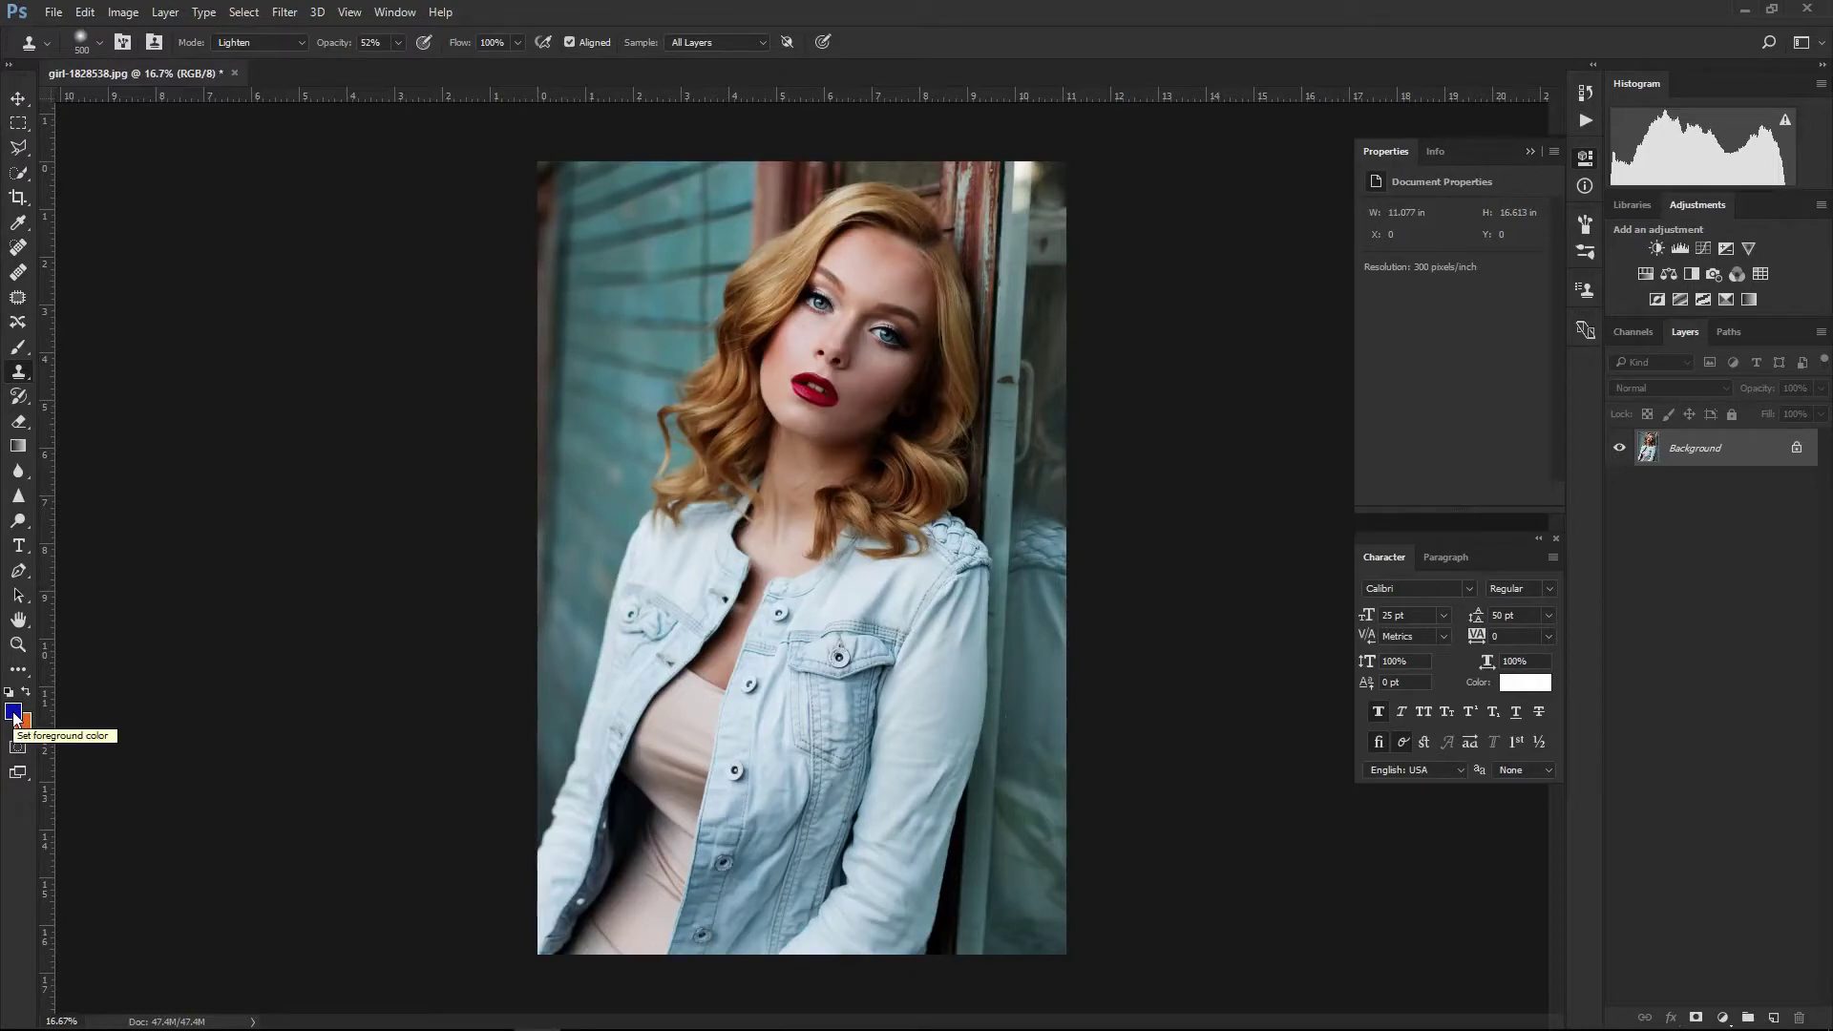
- Run the foreground color's hue from blue to both red ends of the spectrum and set the hue to 360
key("i")
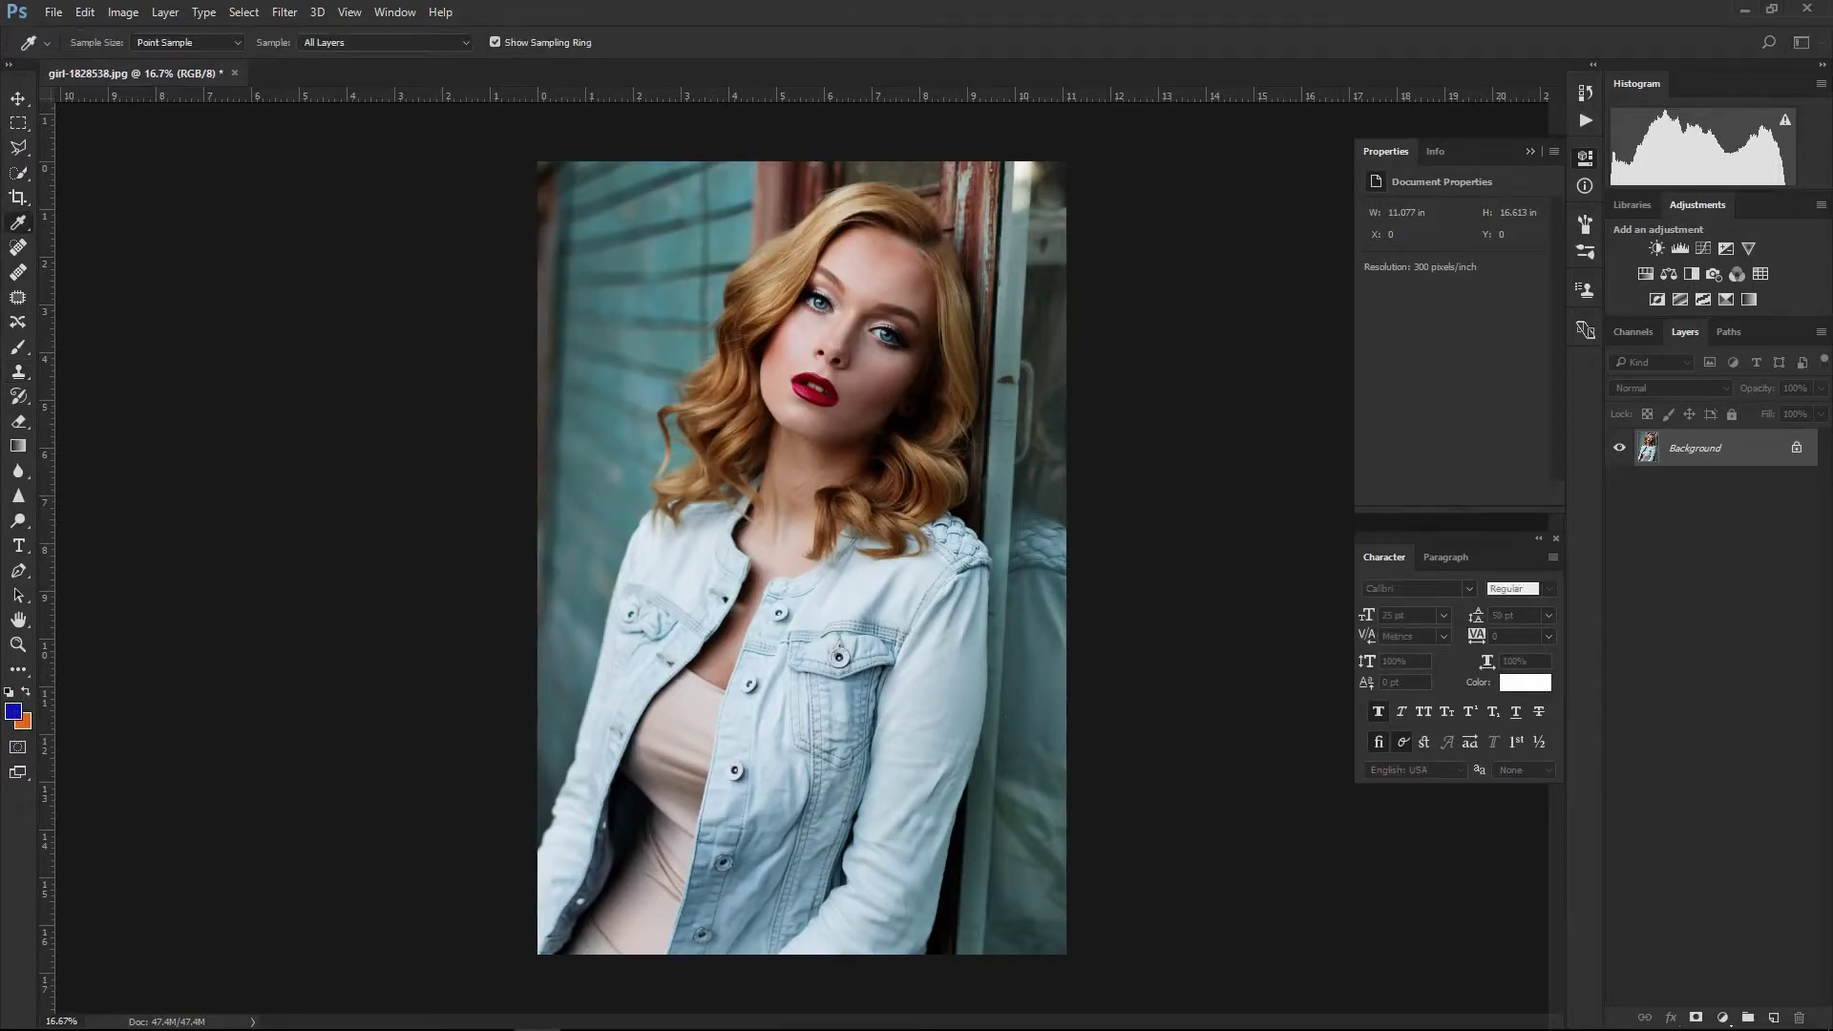
left_click(14, 712)
left_click_drag(1432, 529, 442, 283)
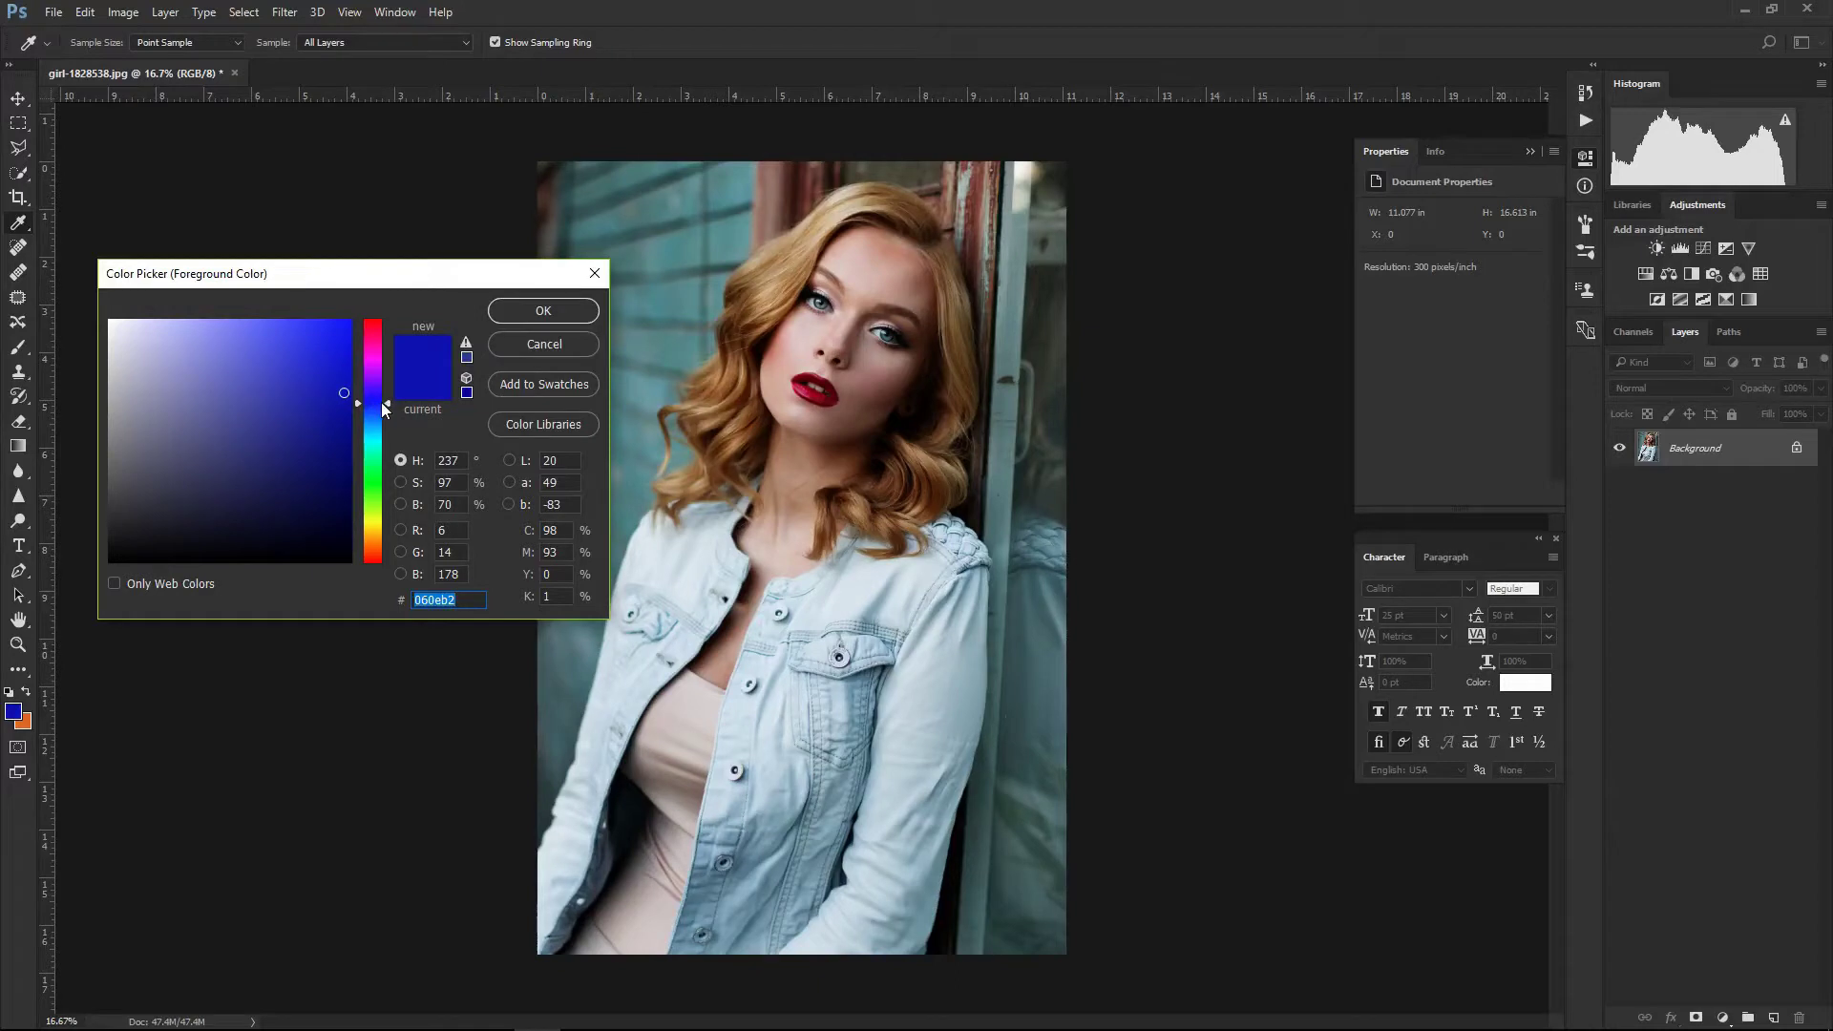
left_click_drag(387, 403, 382, 569)
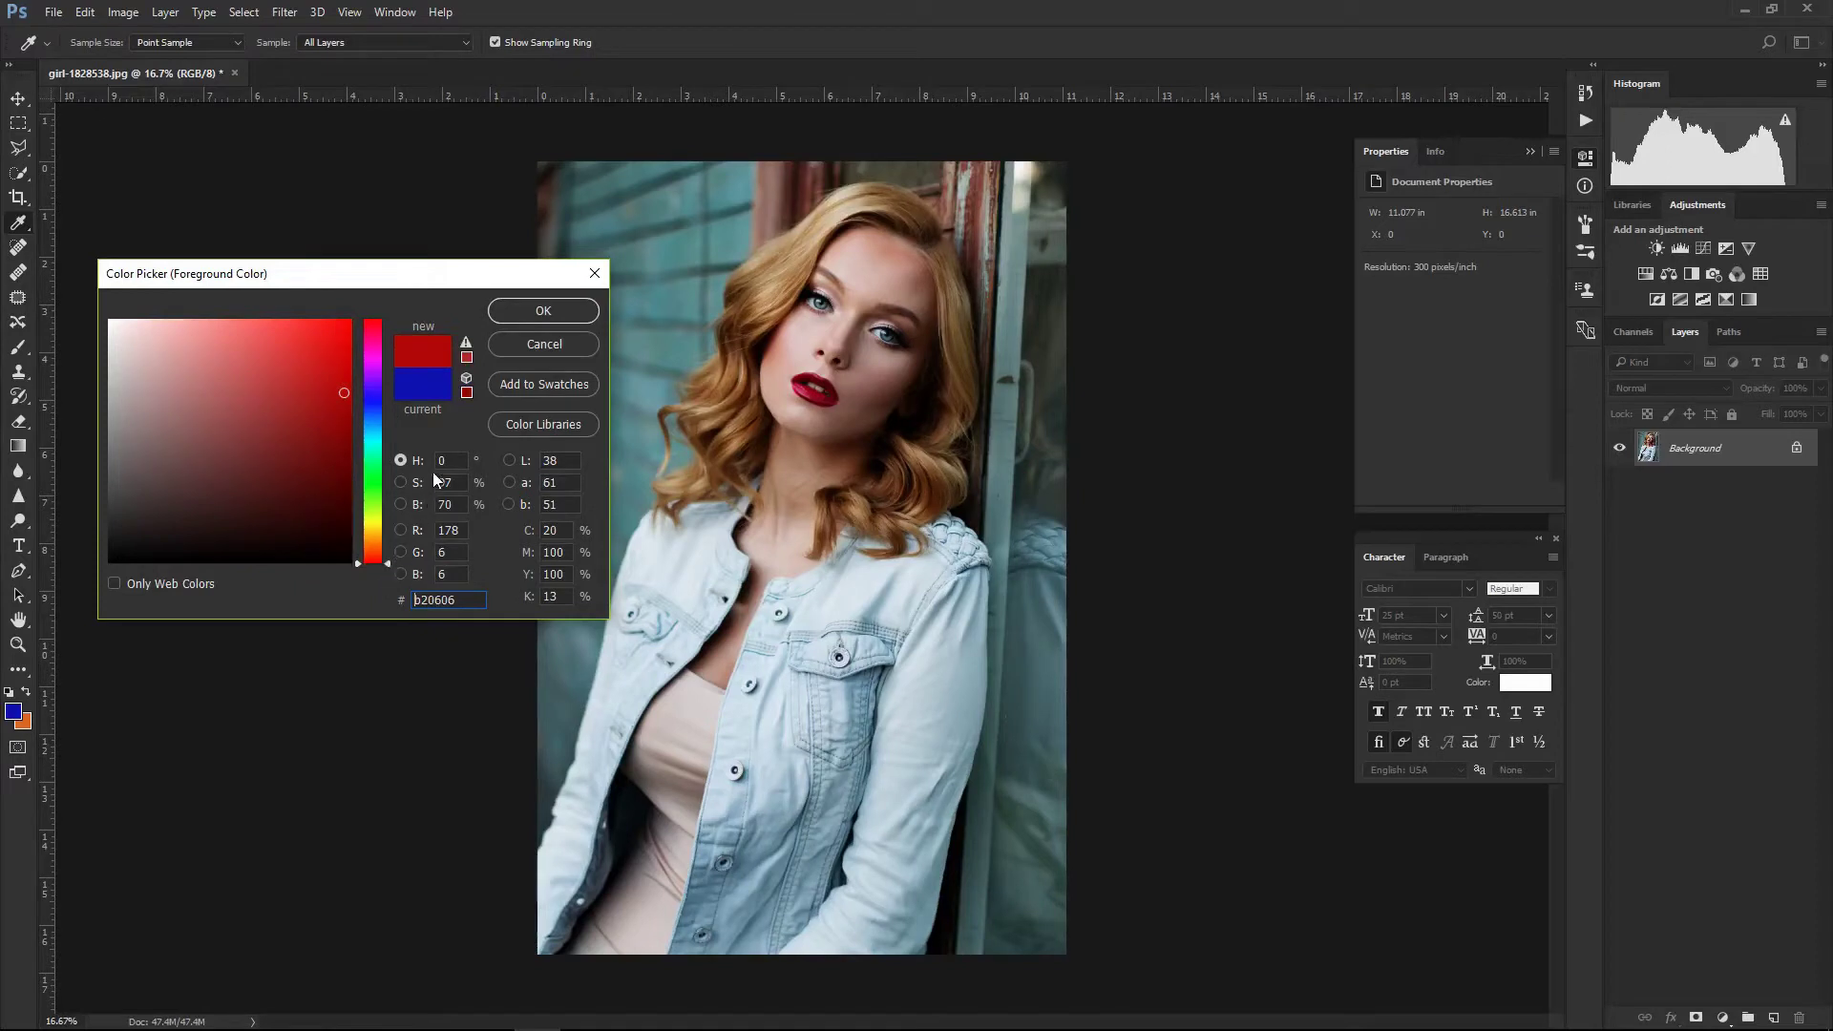
left_click_drag(388, 566, 399, 318)
left_click_drag(400, 319, 399, 319)
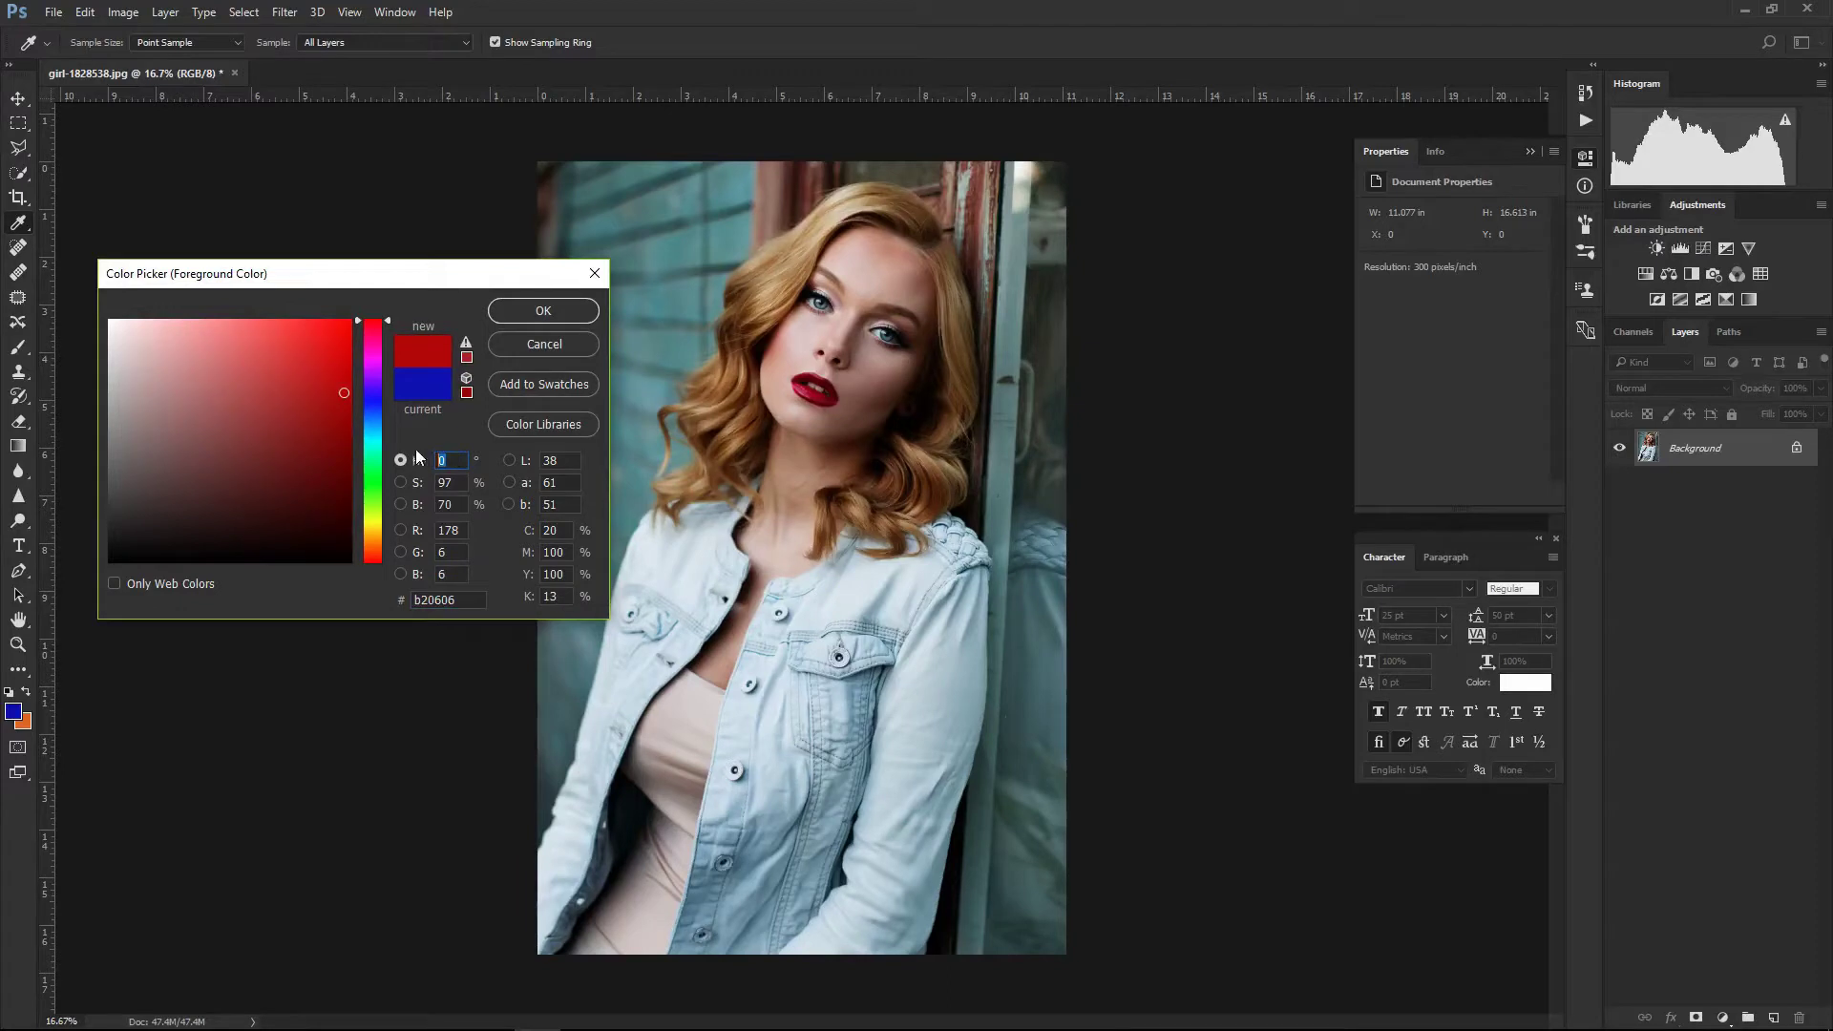
type("360")
- Set the foreground color's hue to 180 and recheck it in the Color Picker without further changes
mouse_move(389, 544)
left_mouse_down()
mouse_move(397, 460)
mouse_move(401, 565)
left_mouse_up()
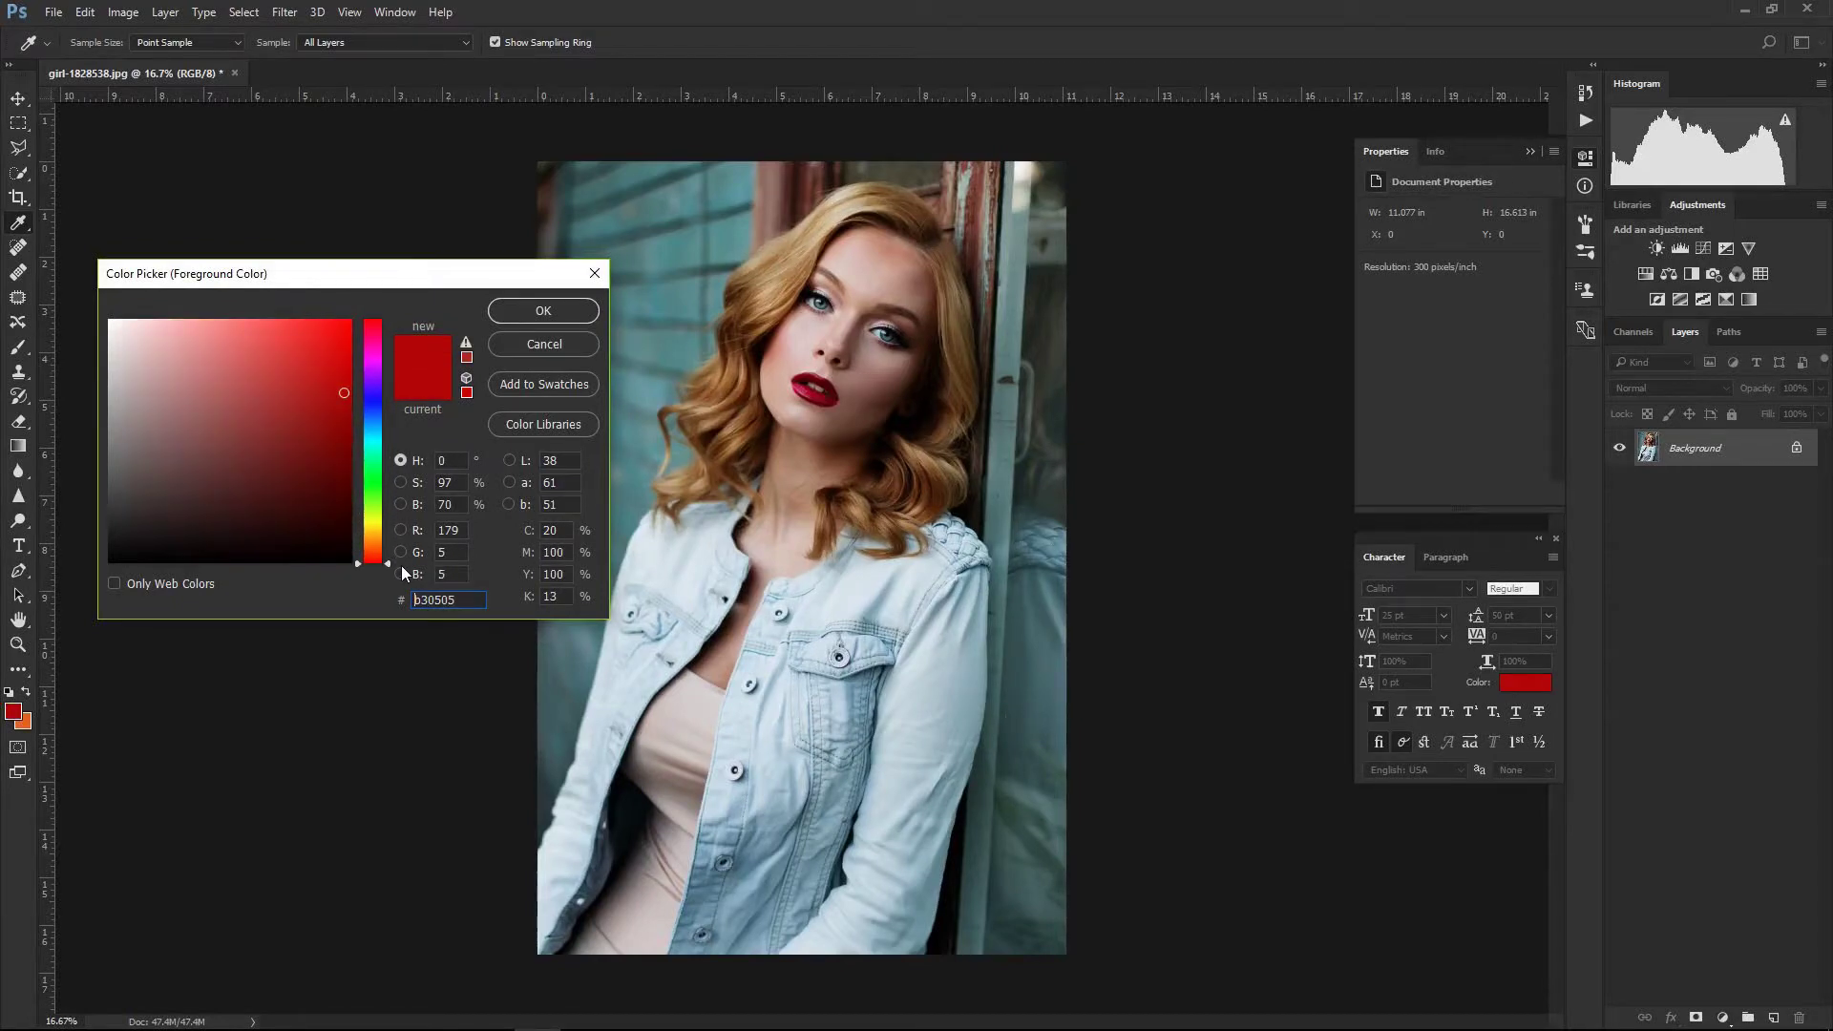
left_click_drag(401, 564, 415, 443)
double_click(448, 459)
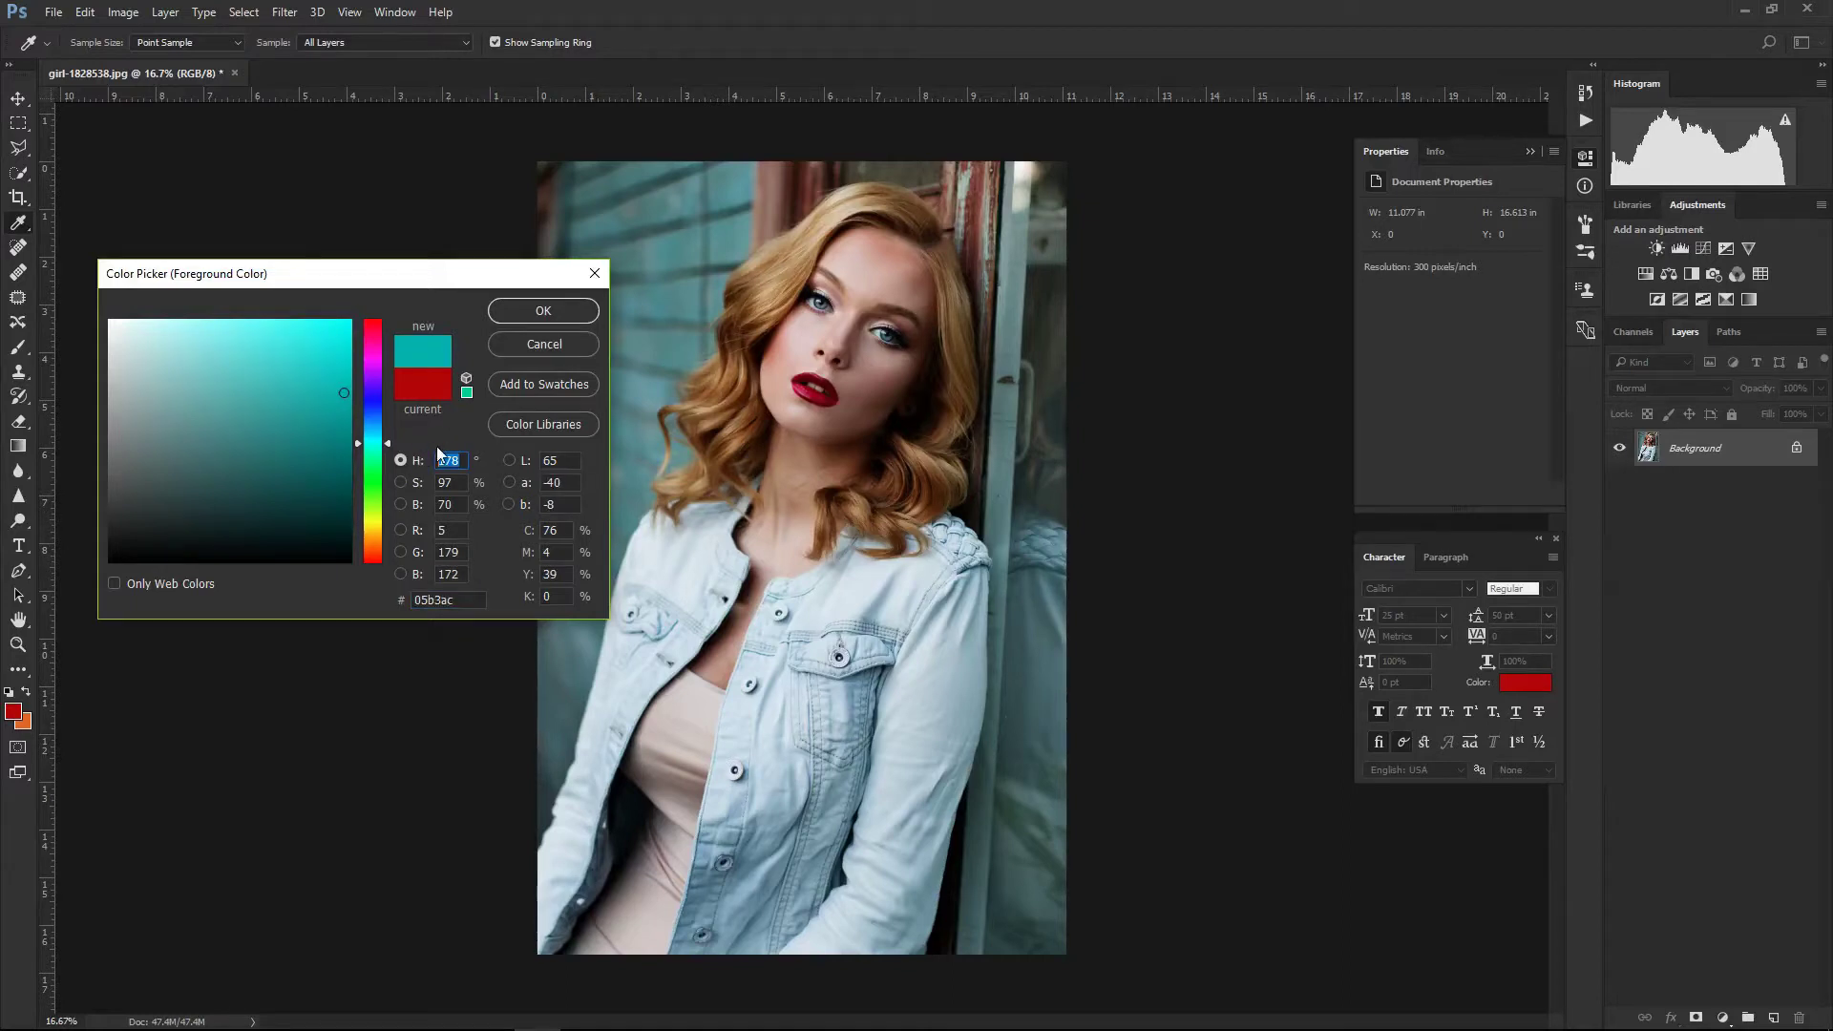
type("178")
key("Return")
key("s")
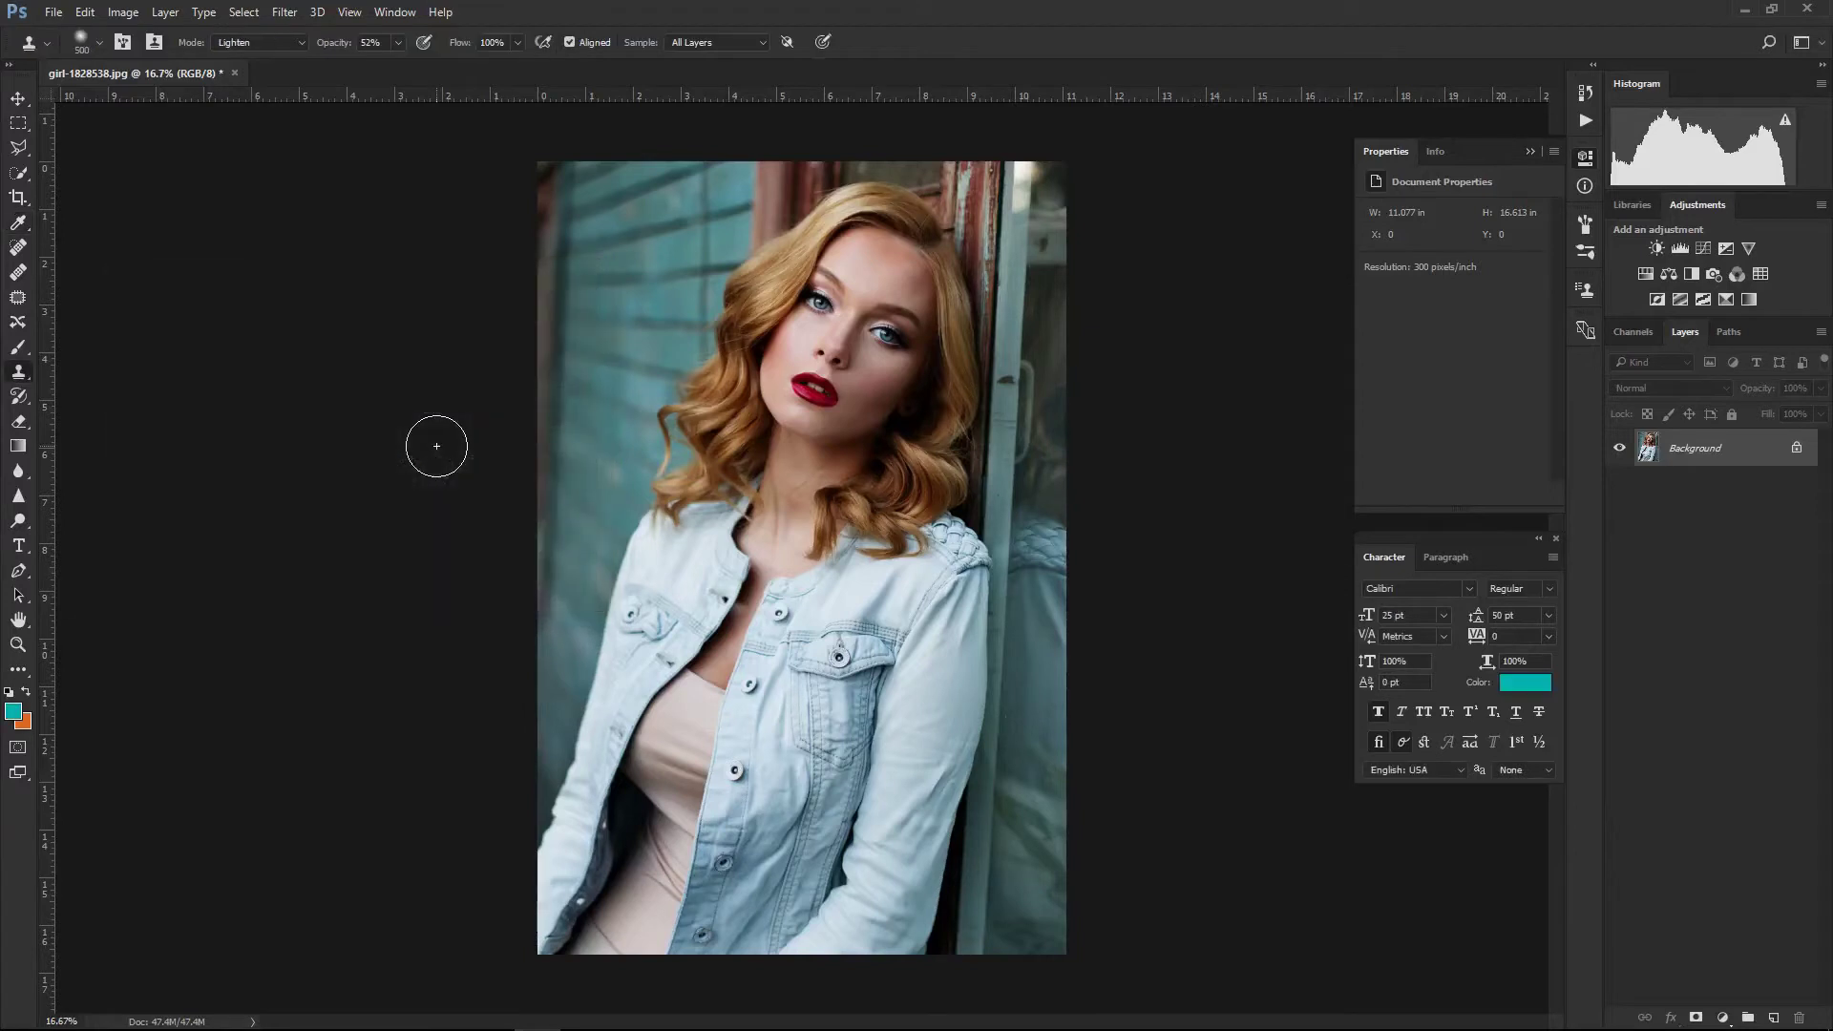
left_click(13, 710)
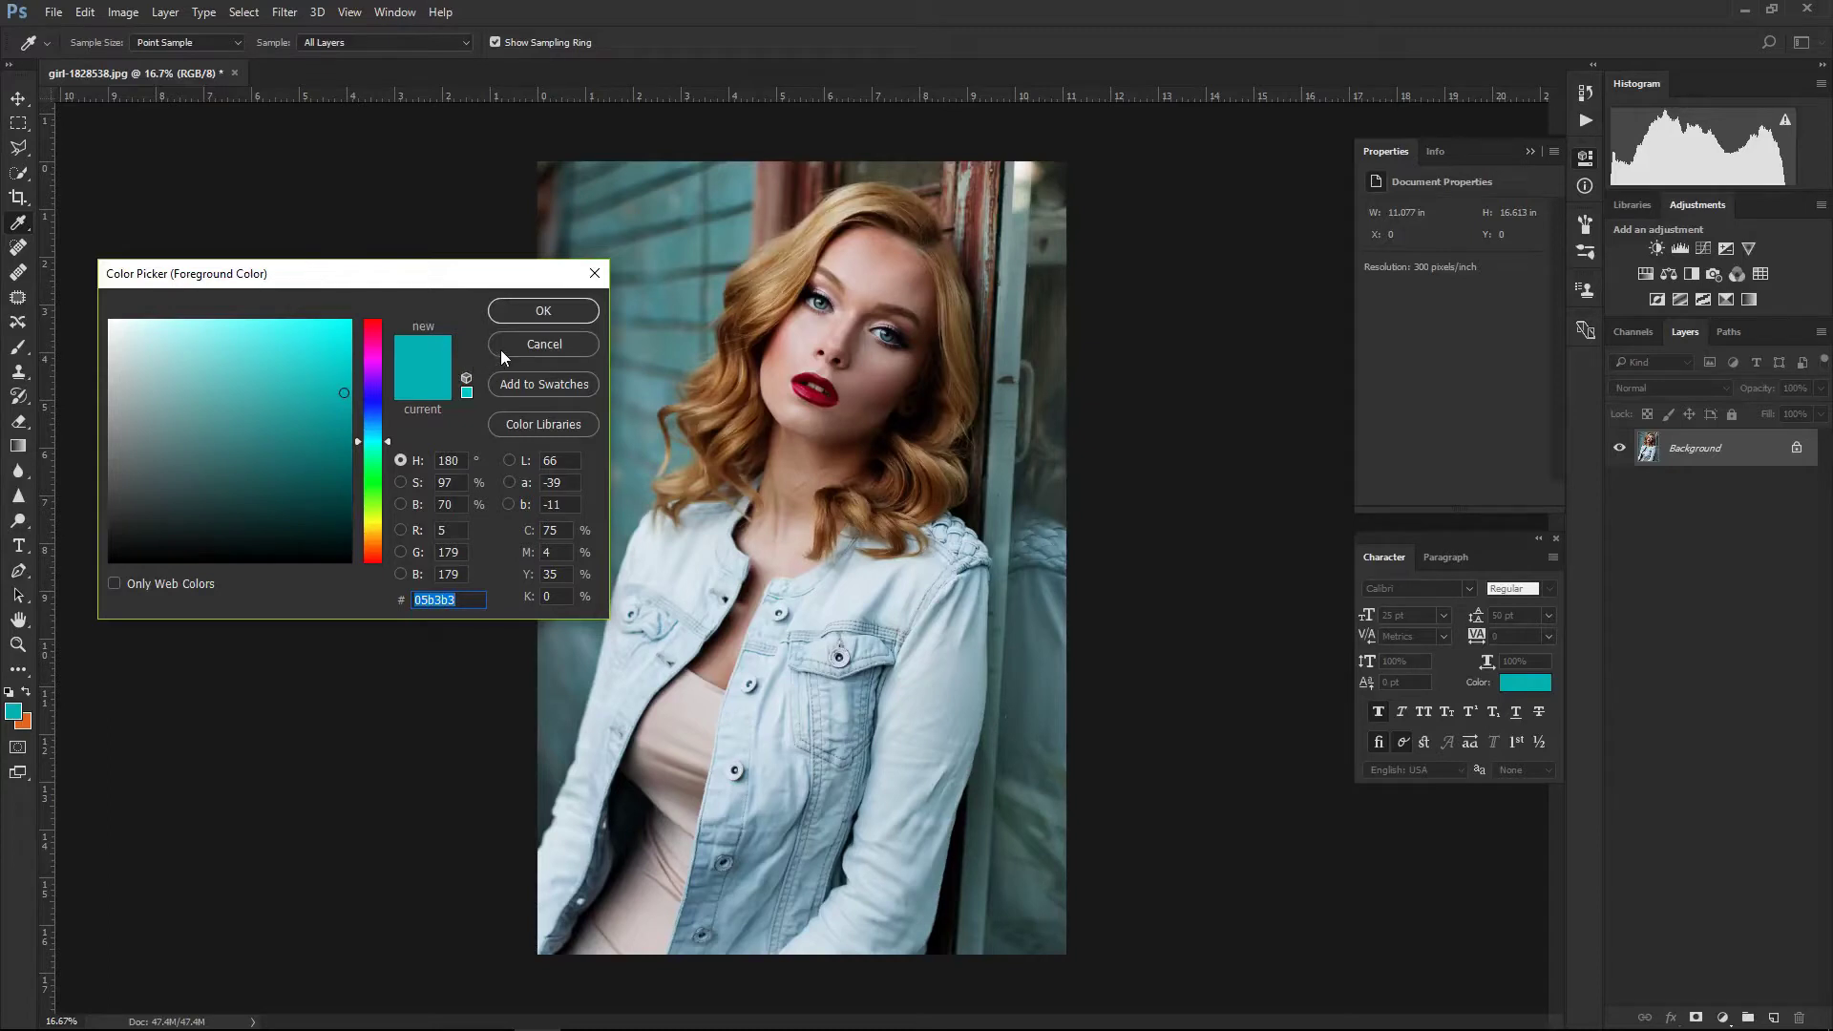
left_click(534, 342)
key("s")
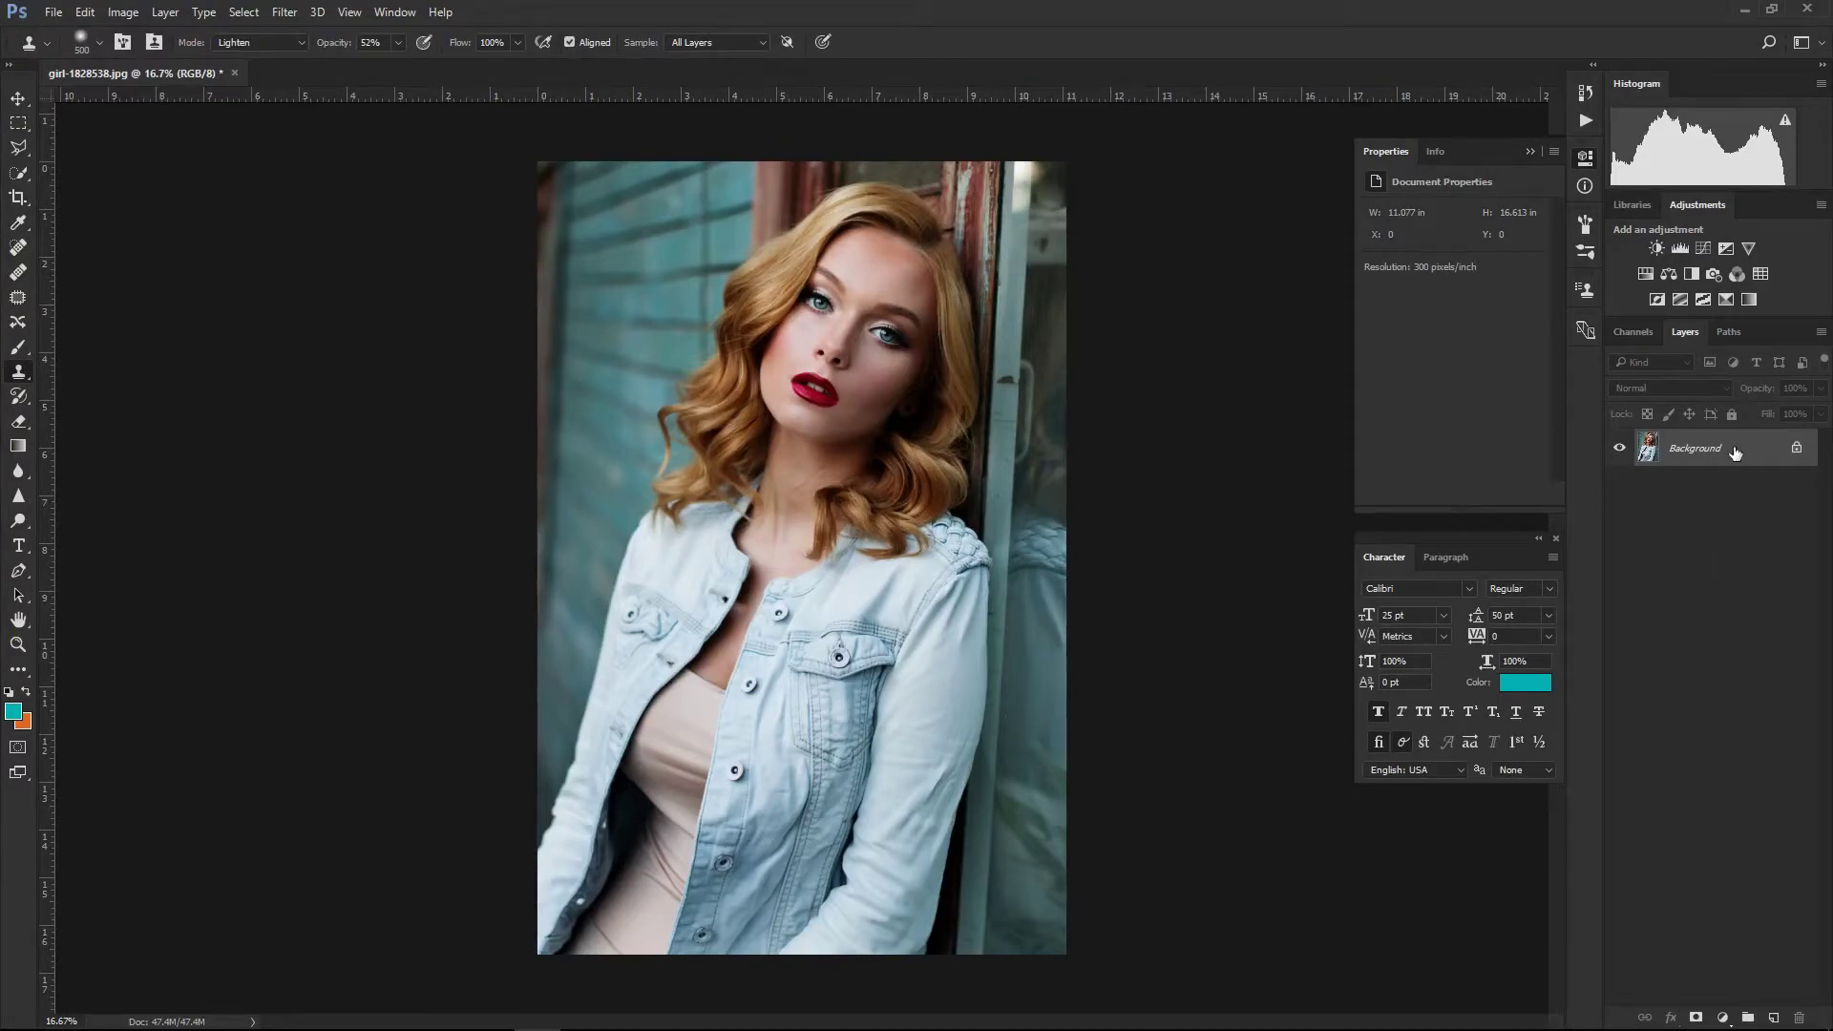
- Duplicate the Background layer and add a Curves adjustment layer above the copy
left_click_drag(1716, 462, 1773, 1020)
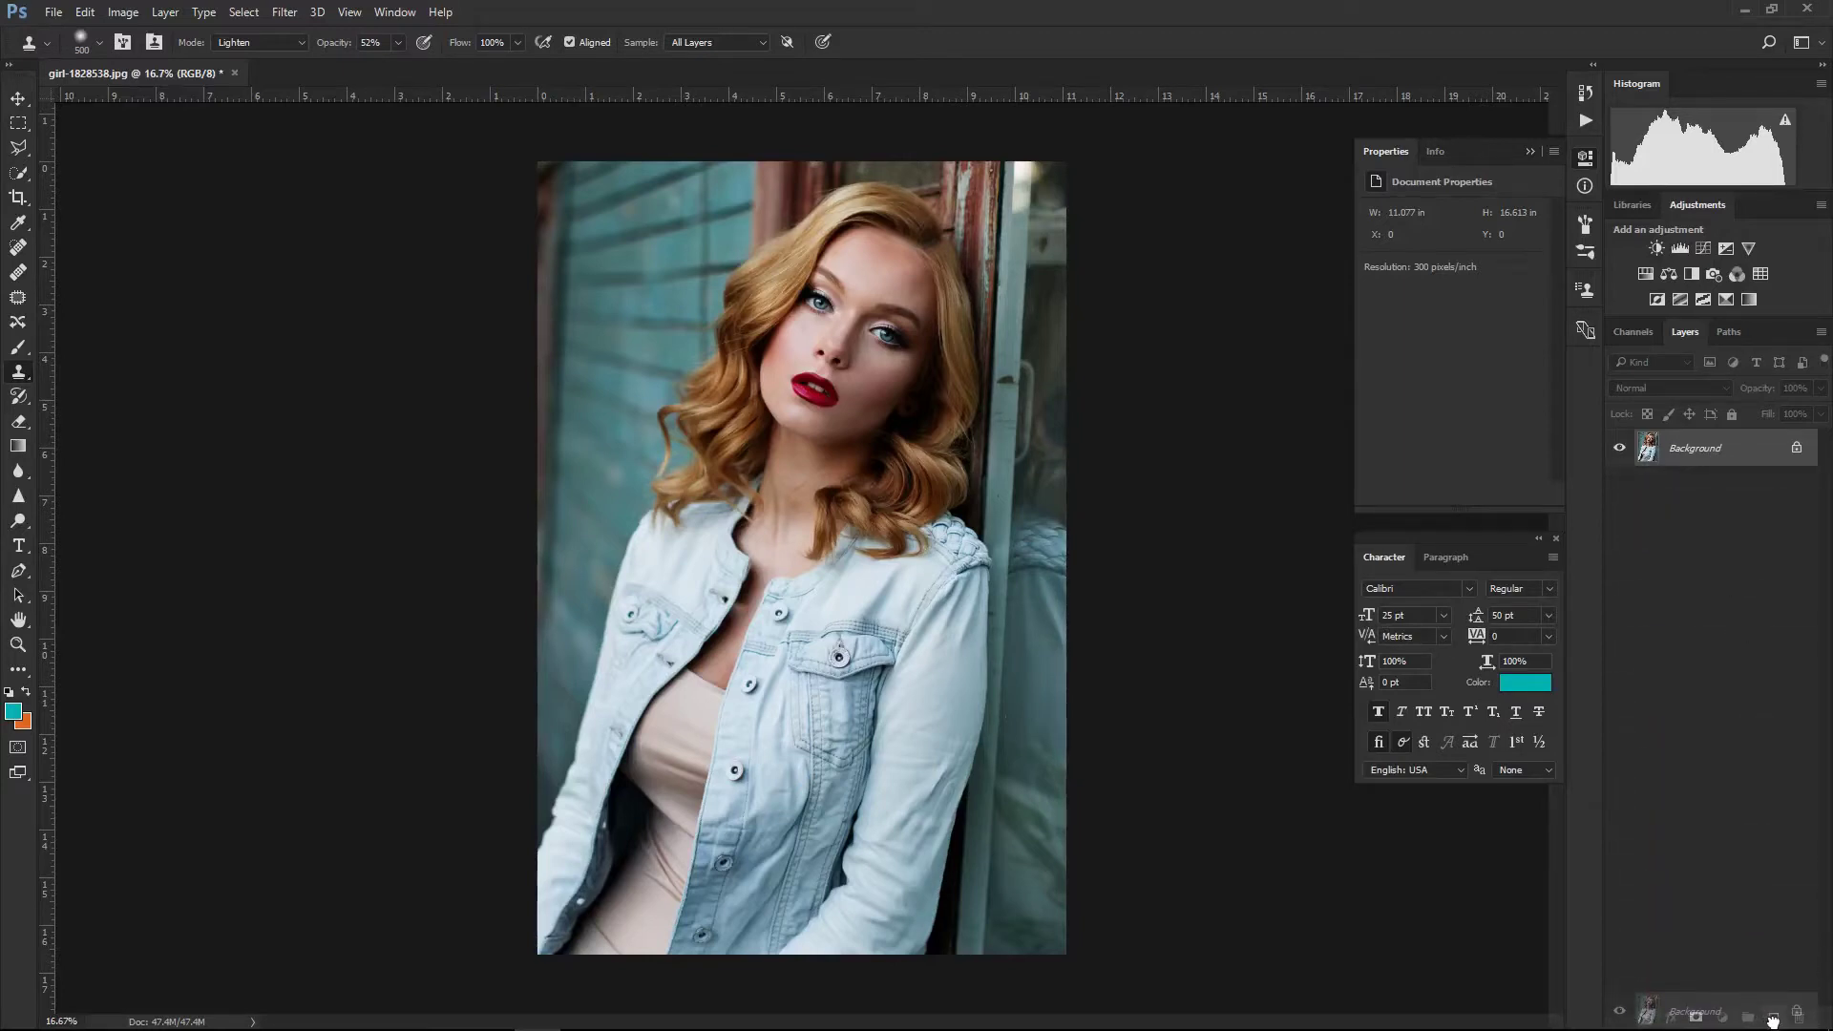
left_click_drag(1773, 1020, 1773, 1019)
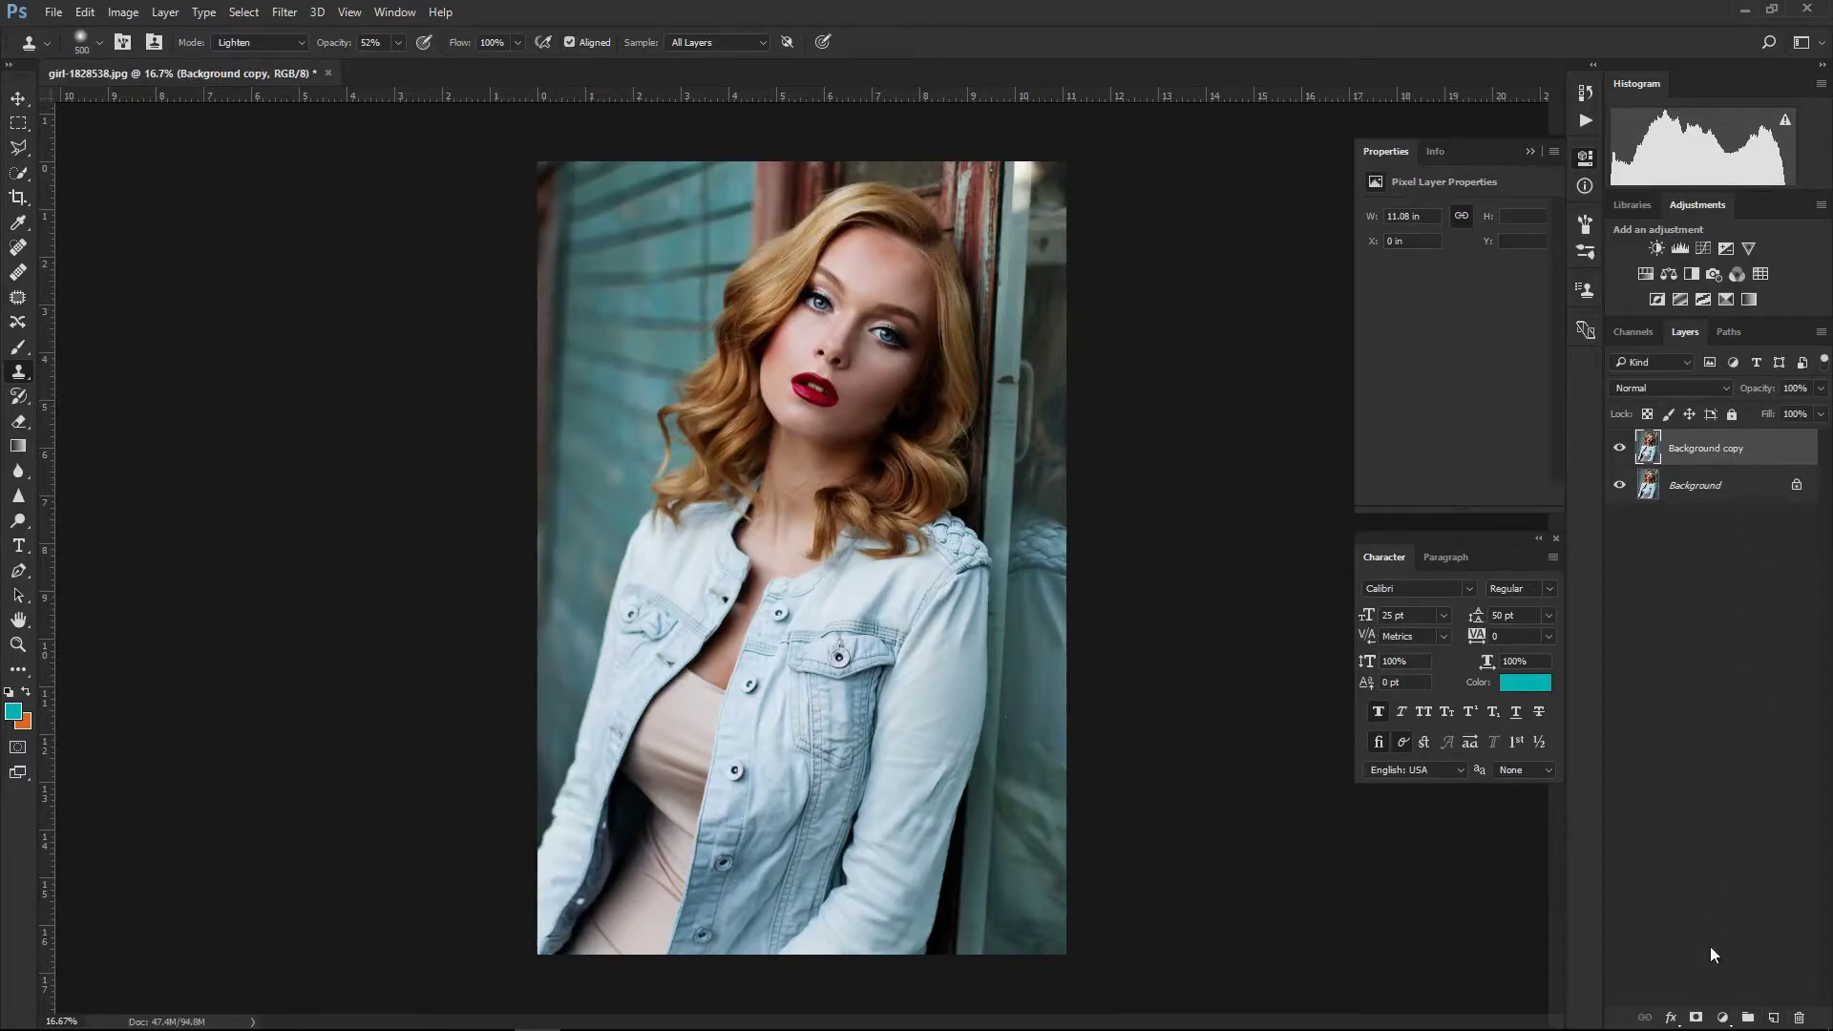
left_click(1723, 1018)
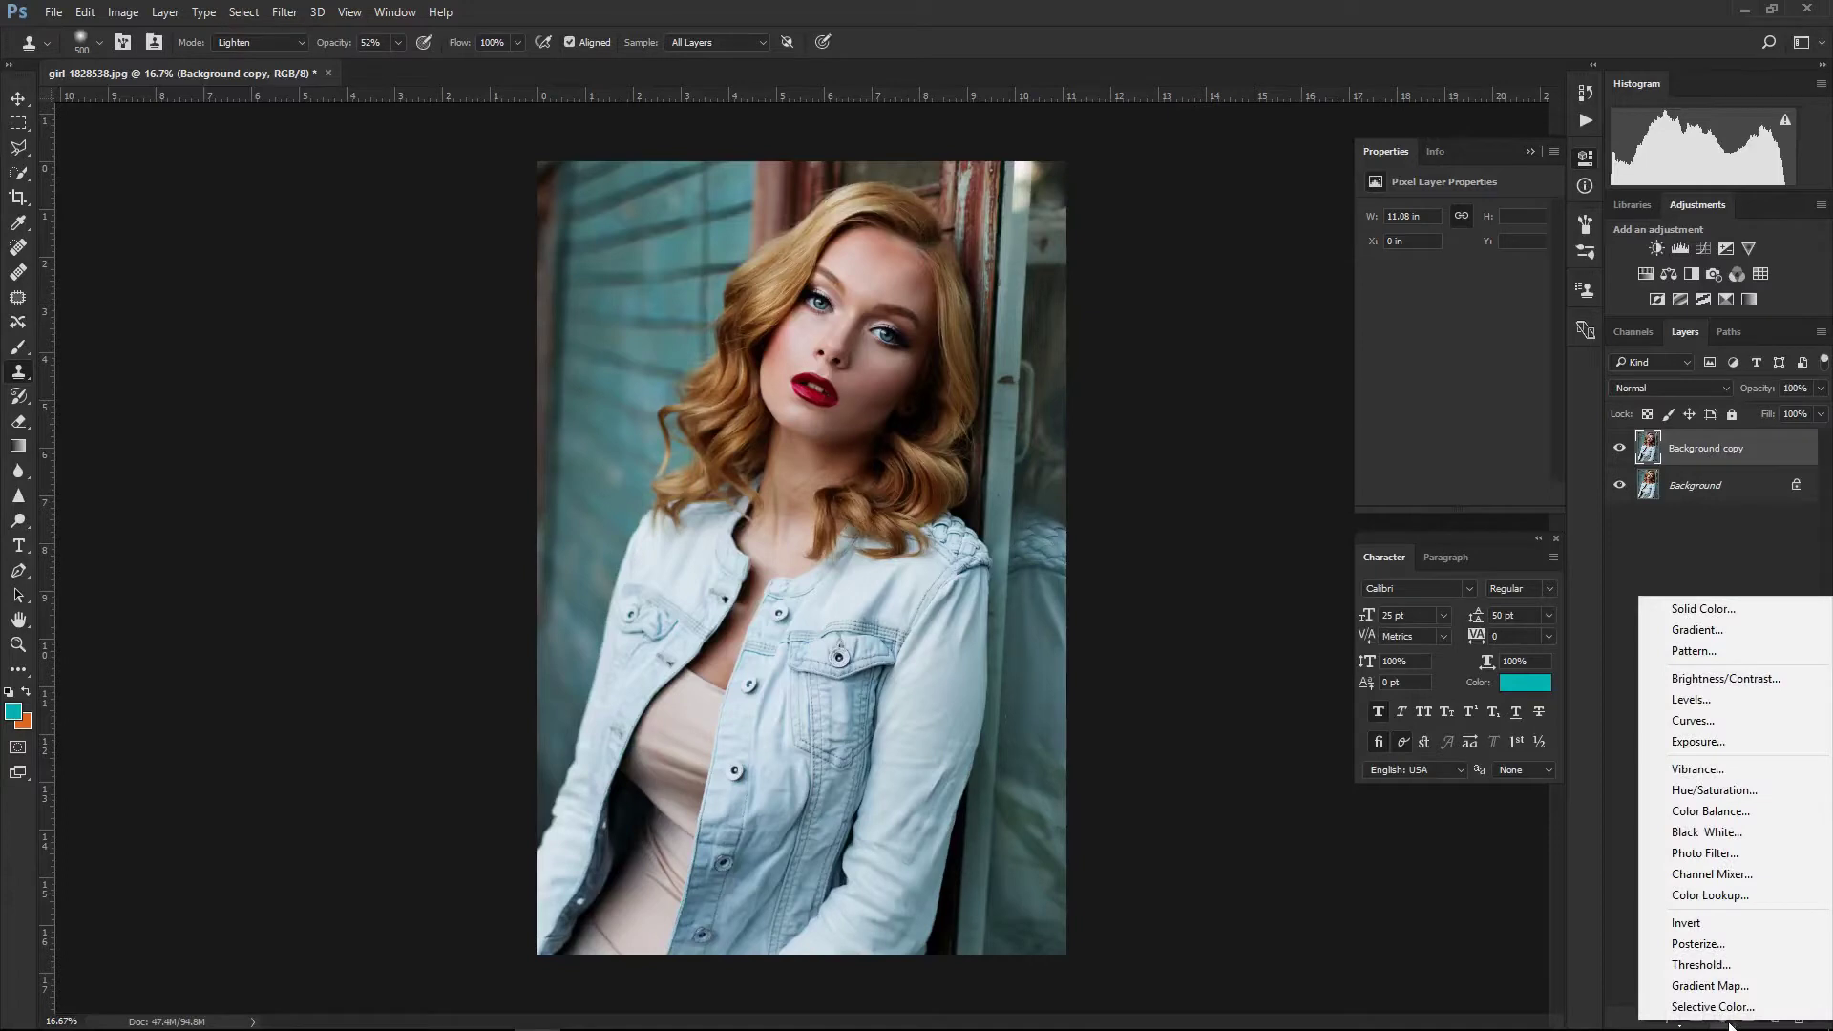
left_click(1630, 925)
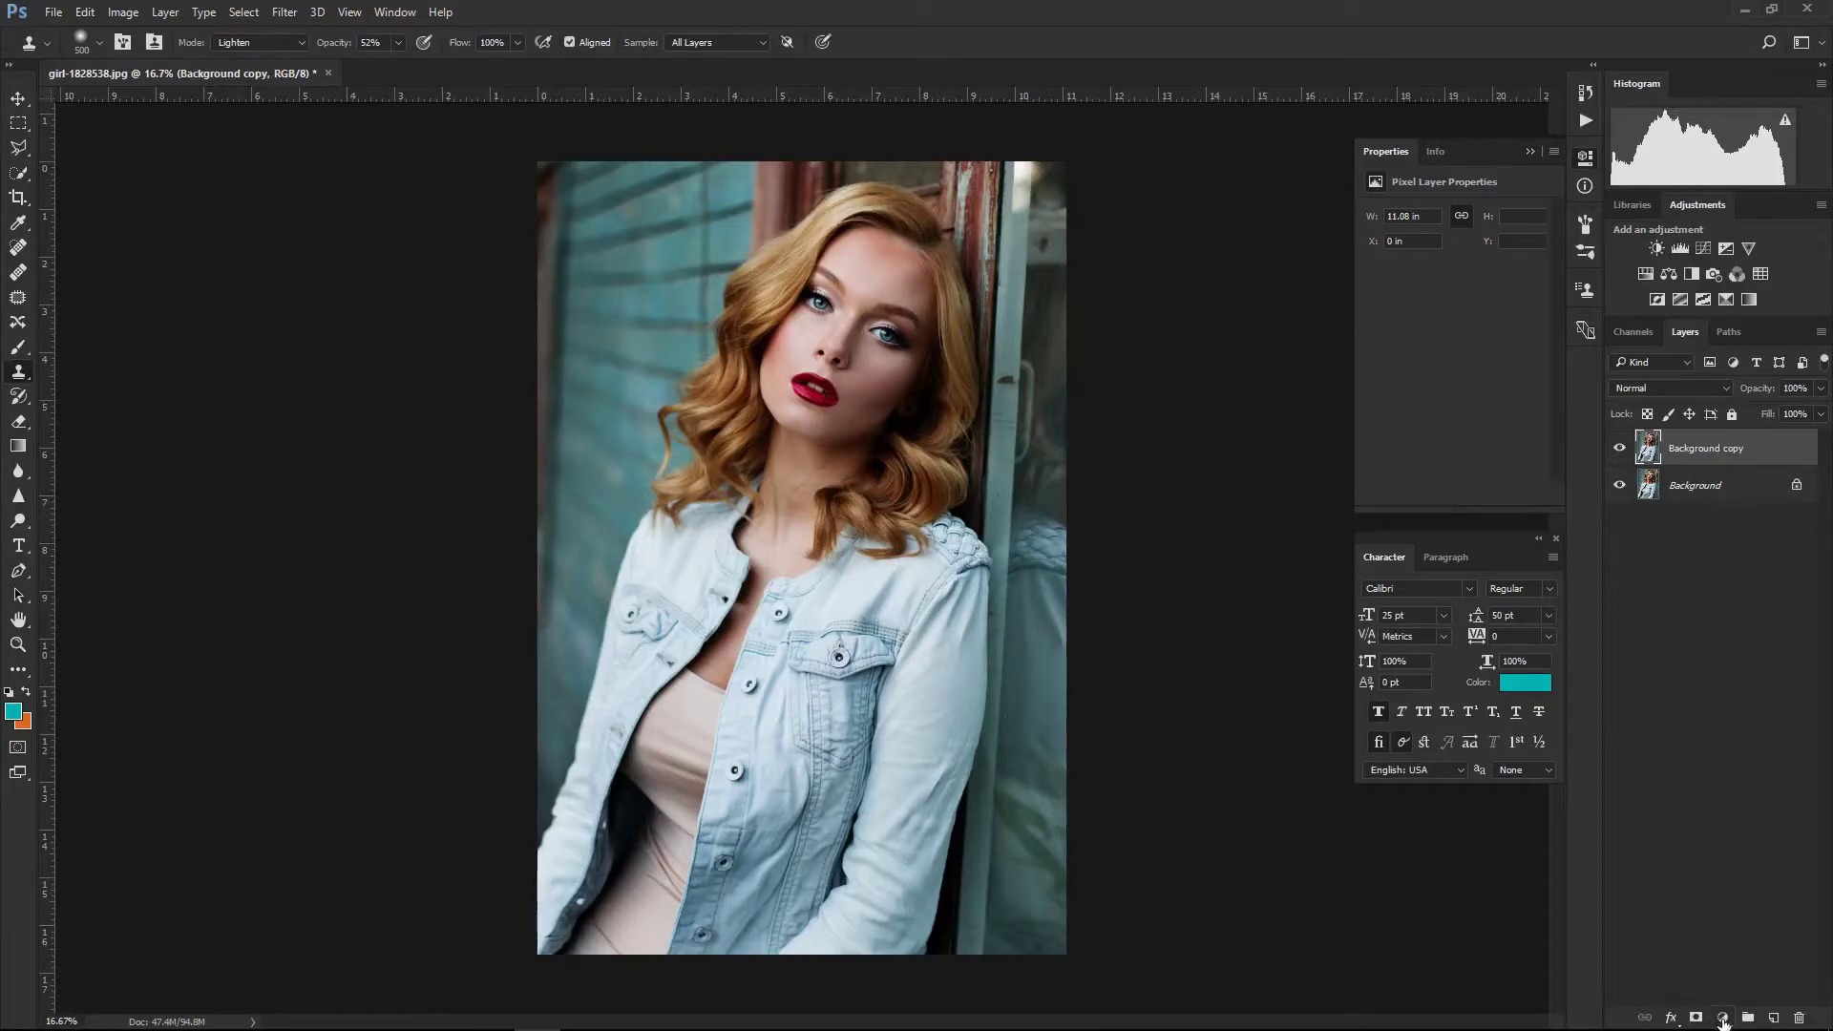
left_click(1724, 1019)
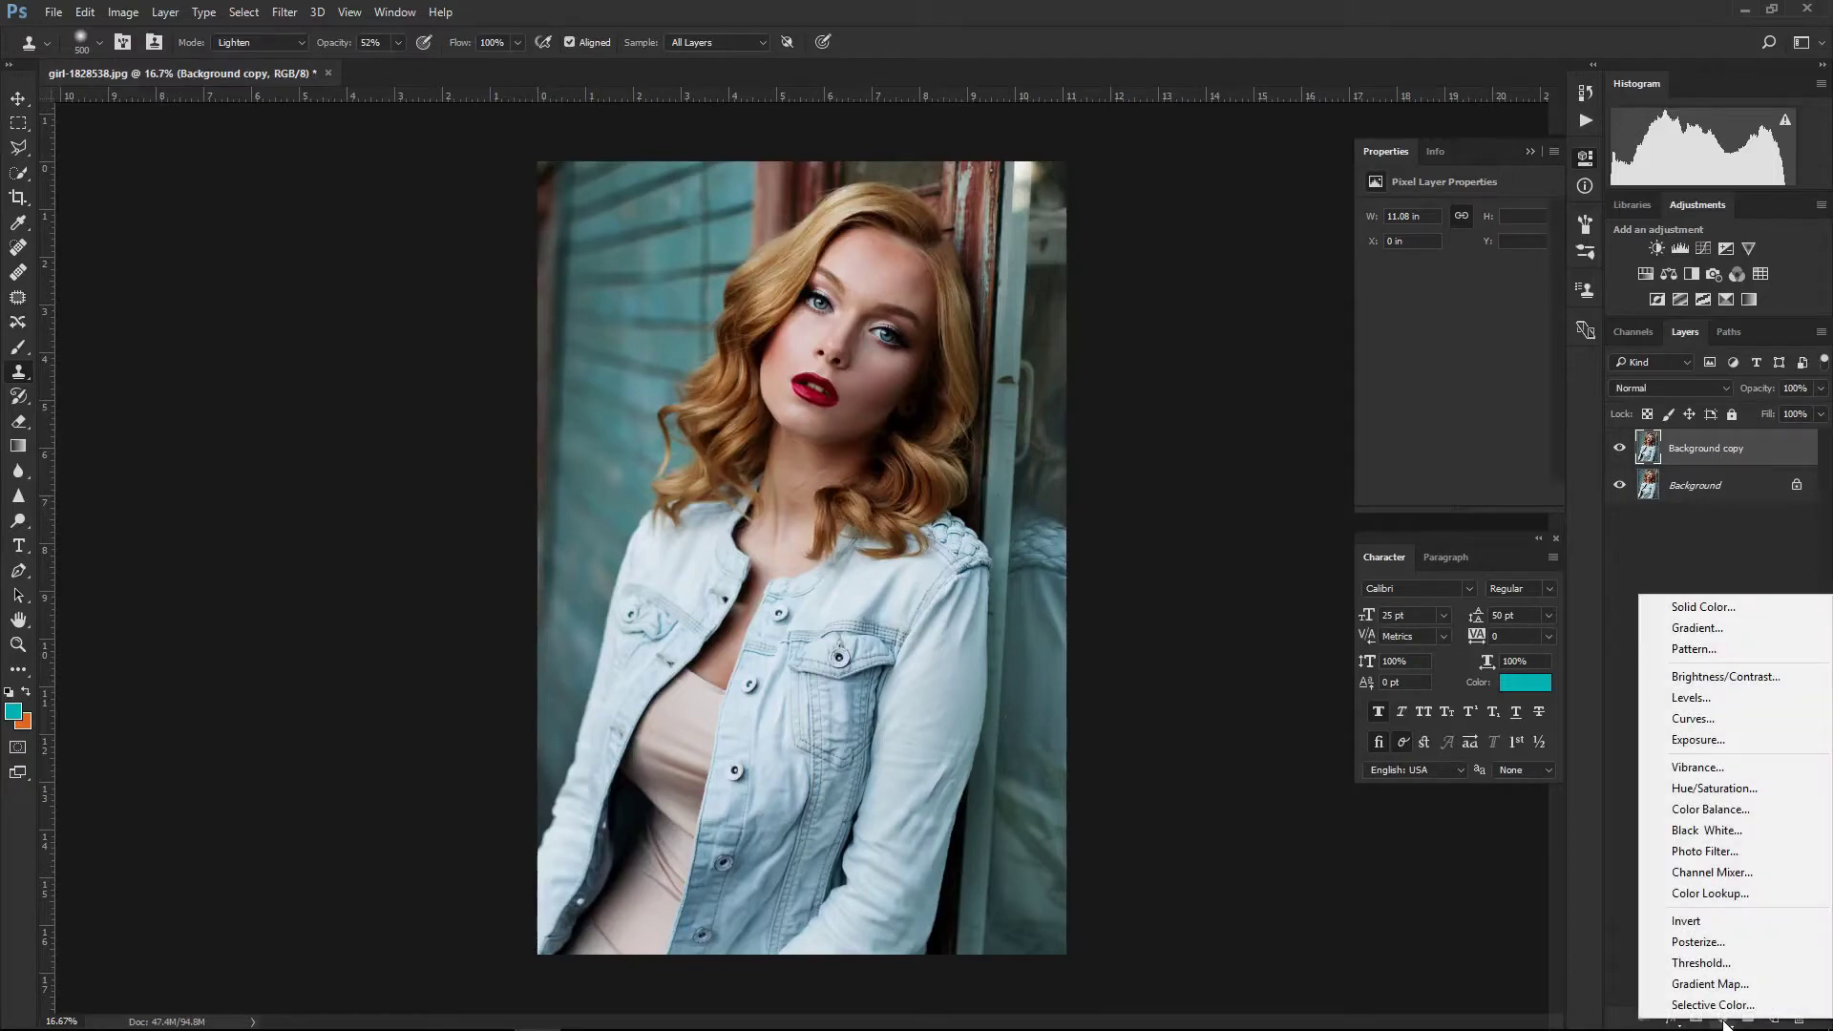
left_click(1686, 722)
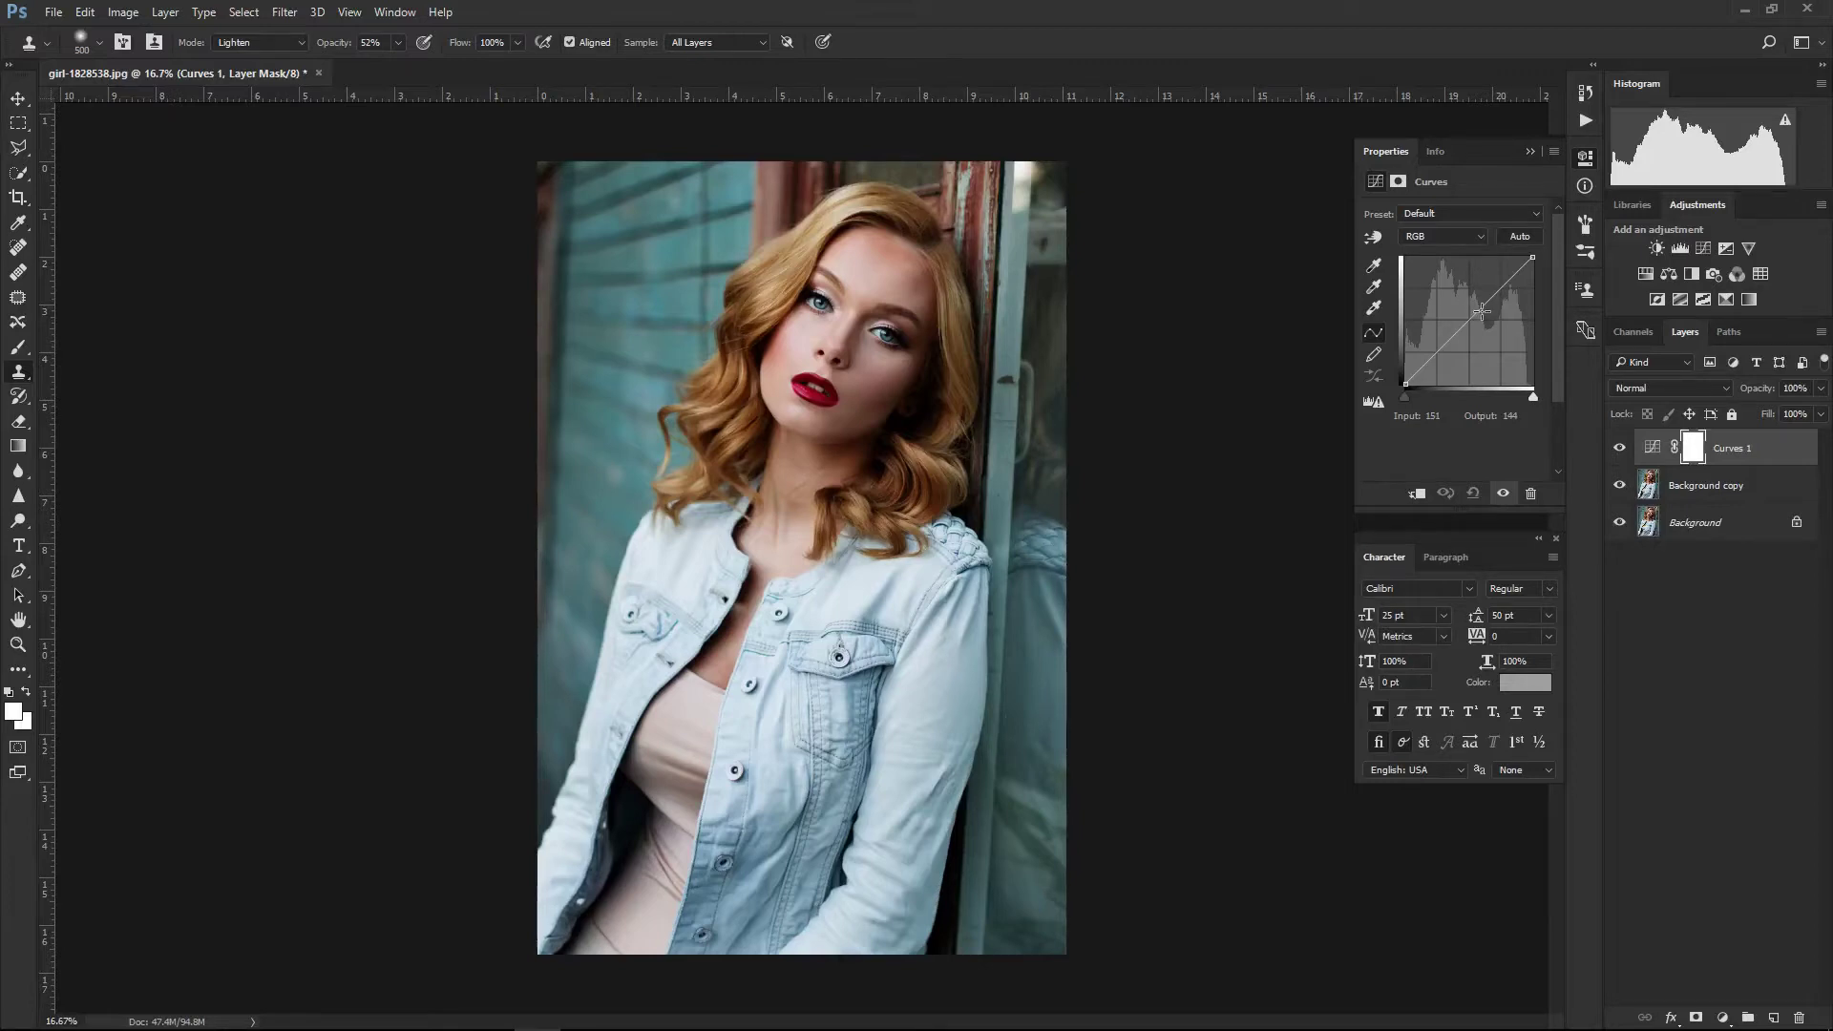
- In the Curves adjustment's Blue channel, raise the black point to an output of 44 at input 0
left_click(1446, 237)
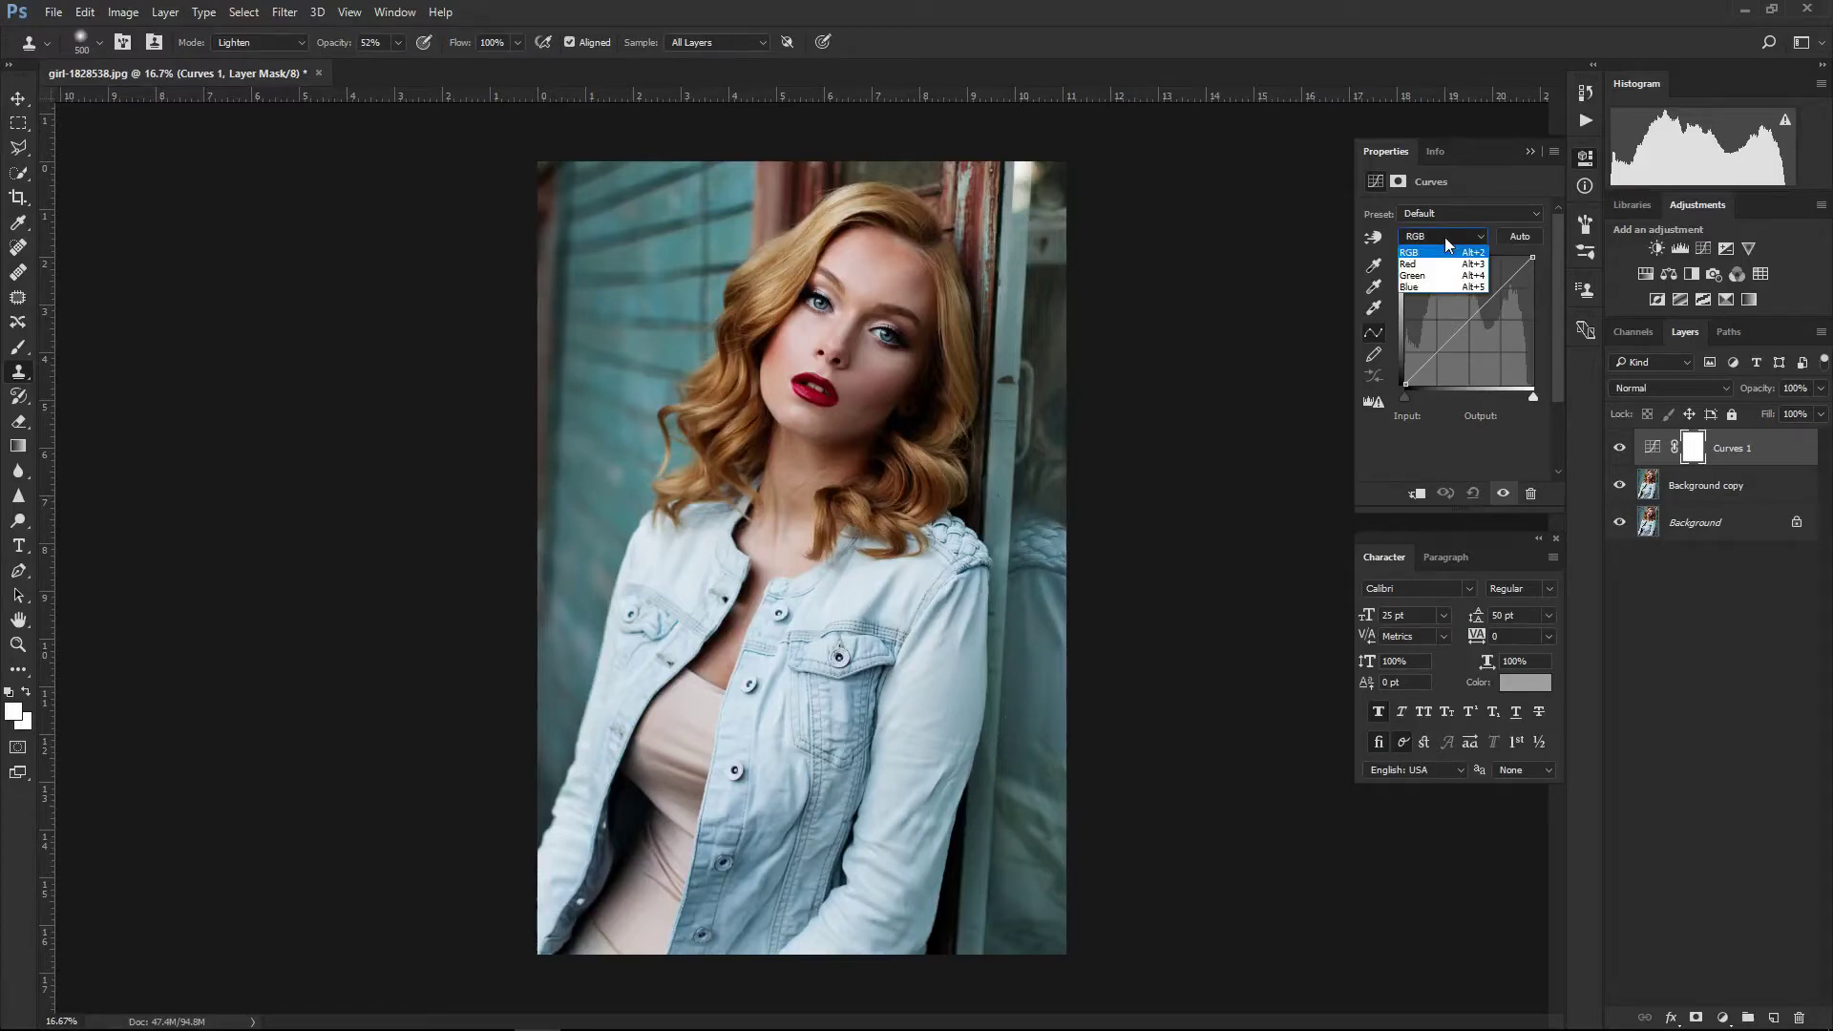
left_click(1429, 286)
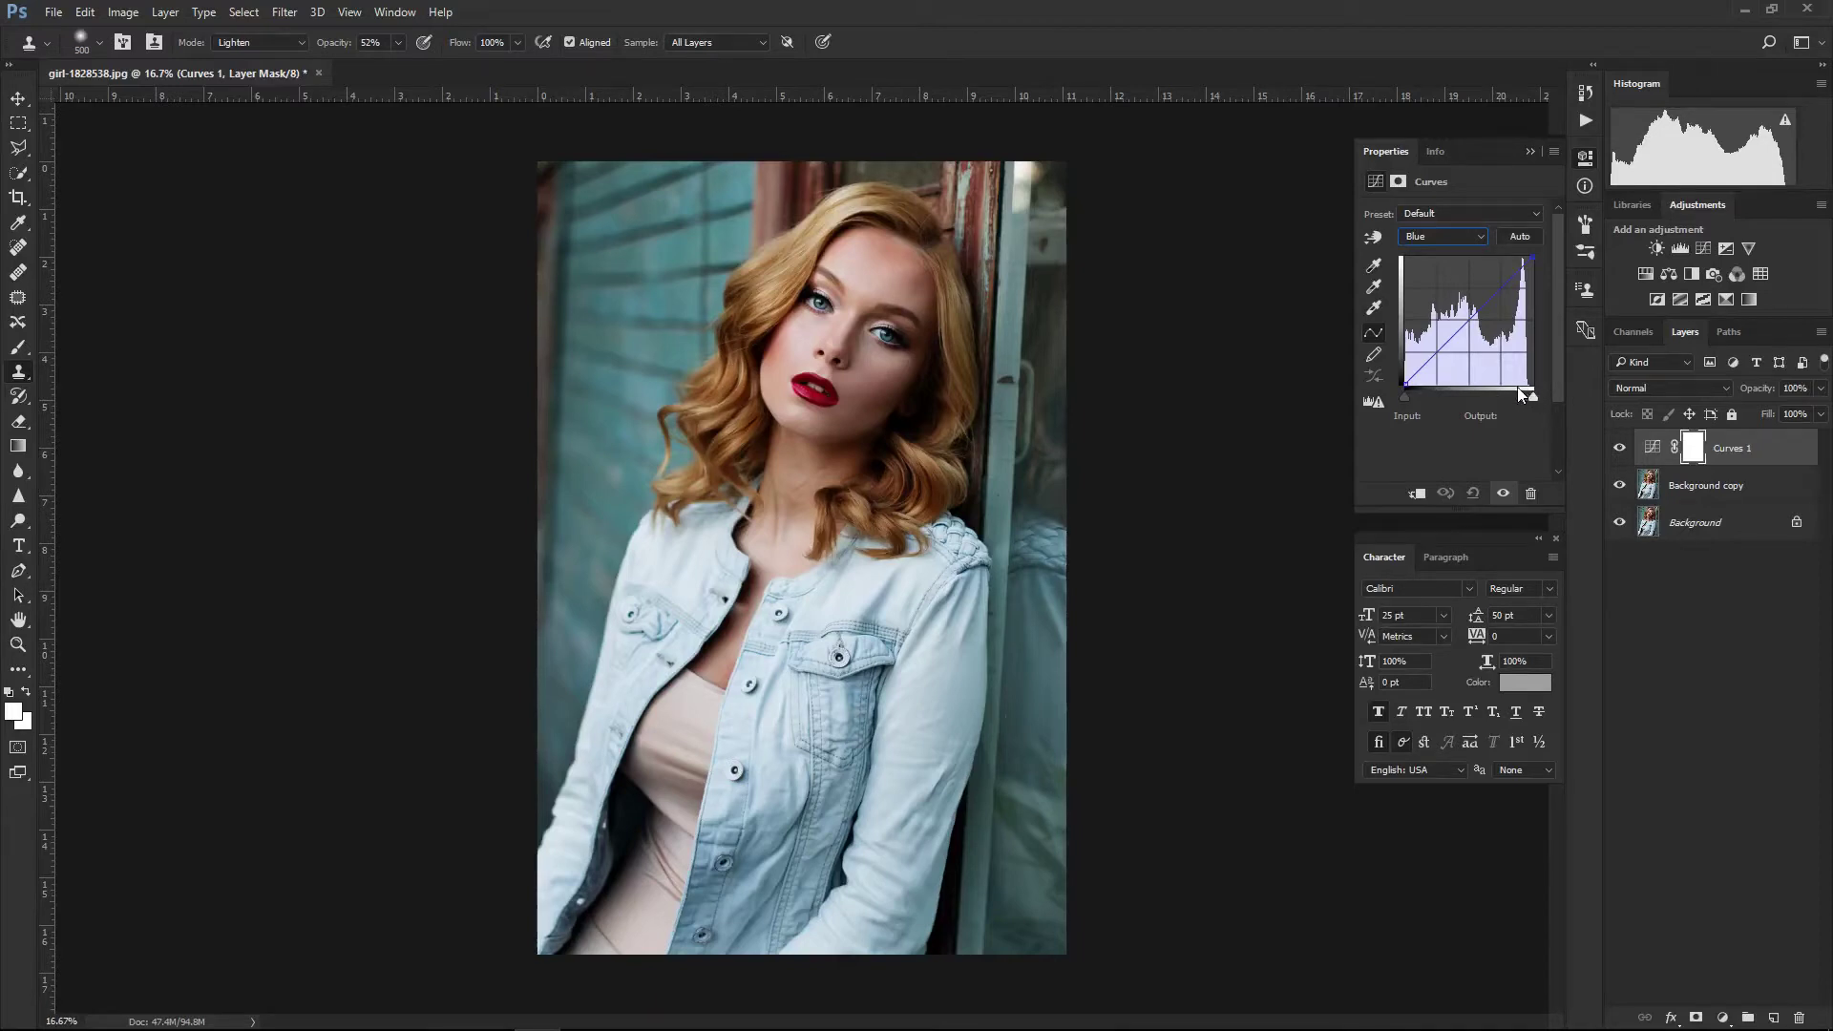
left_click(1405, 382)
left_click_drag(1406, 382, 1398, 305)
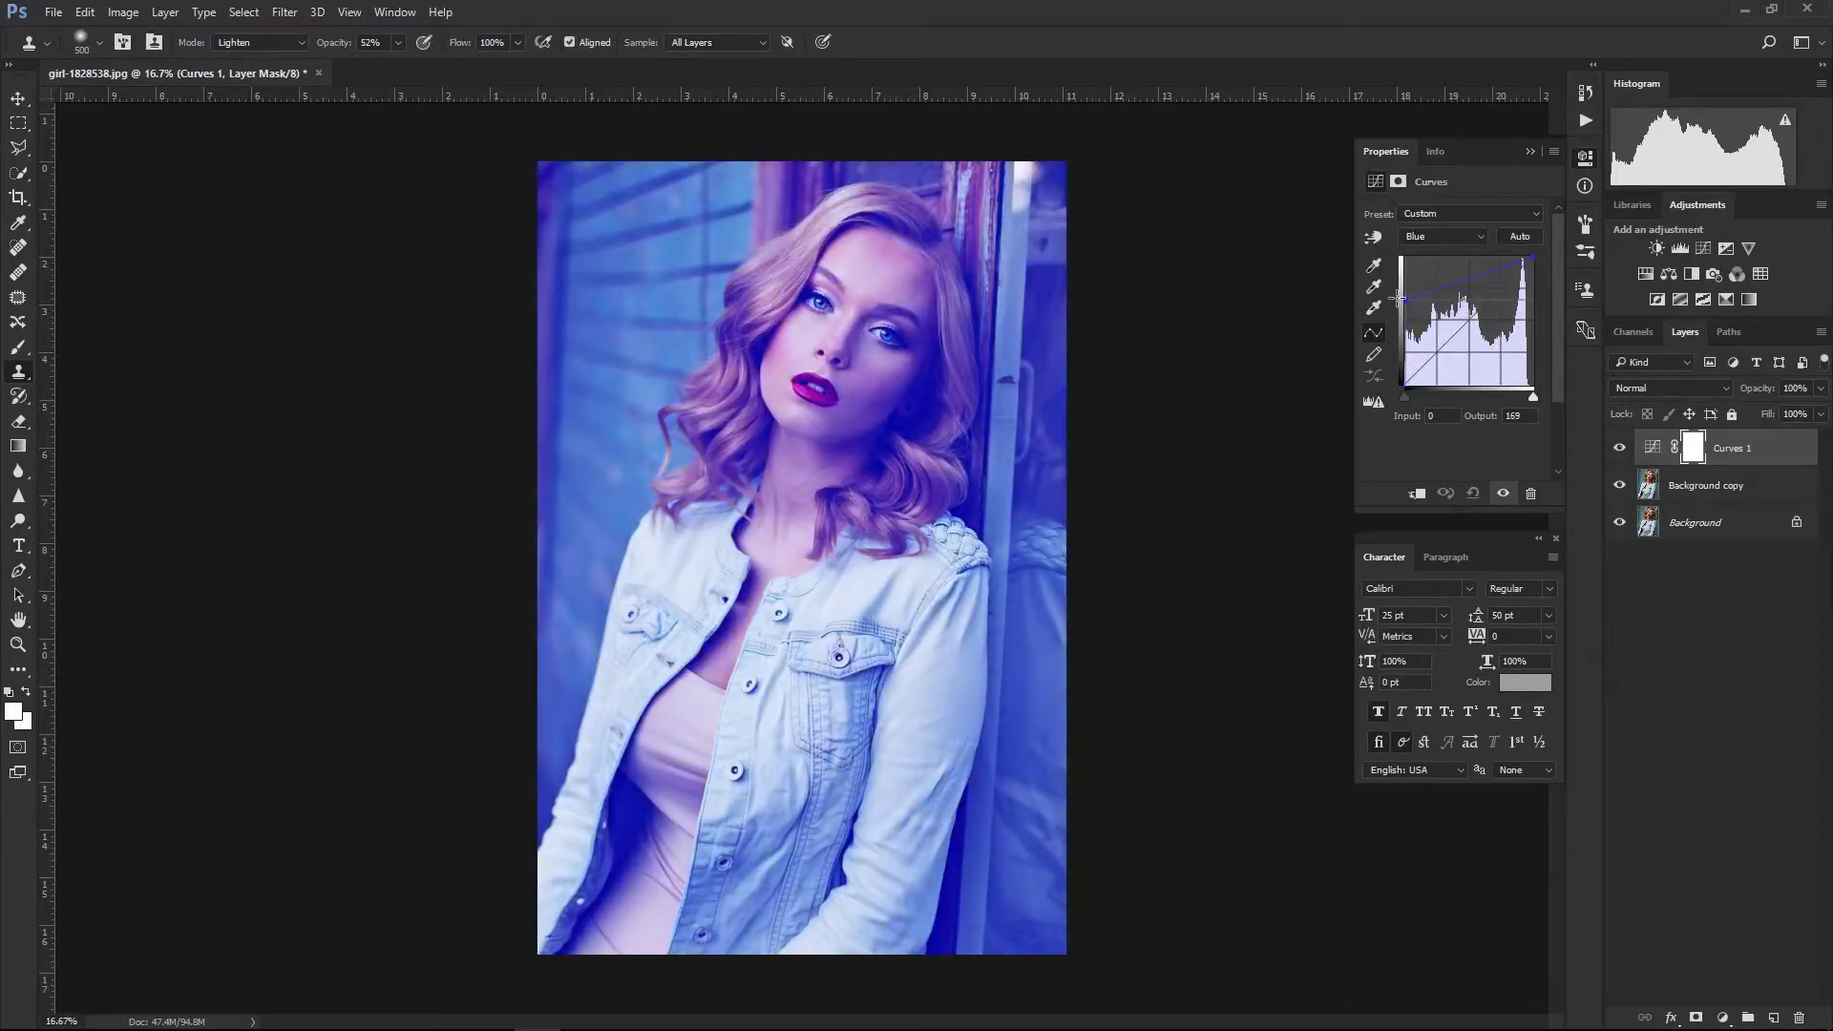
left_click_drag(1397, 299, 1395, 360)
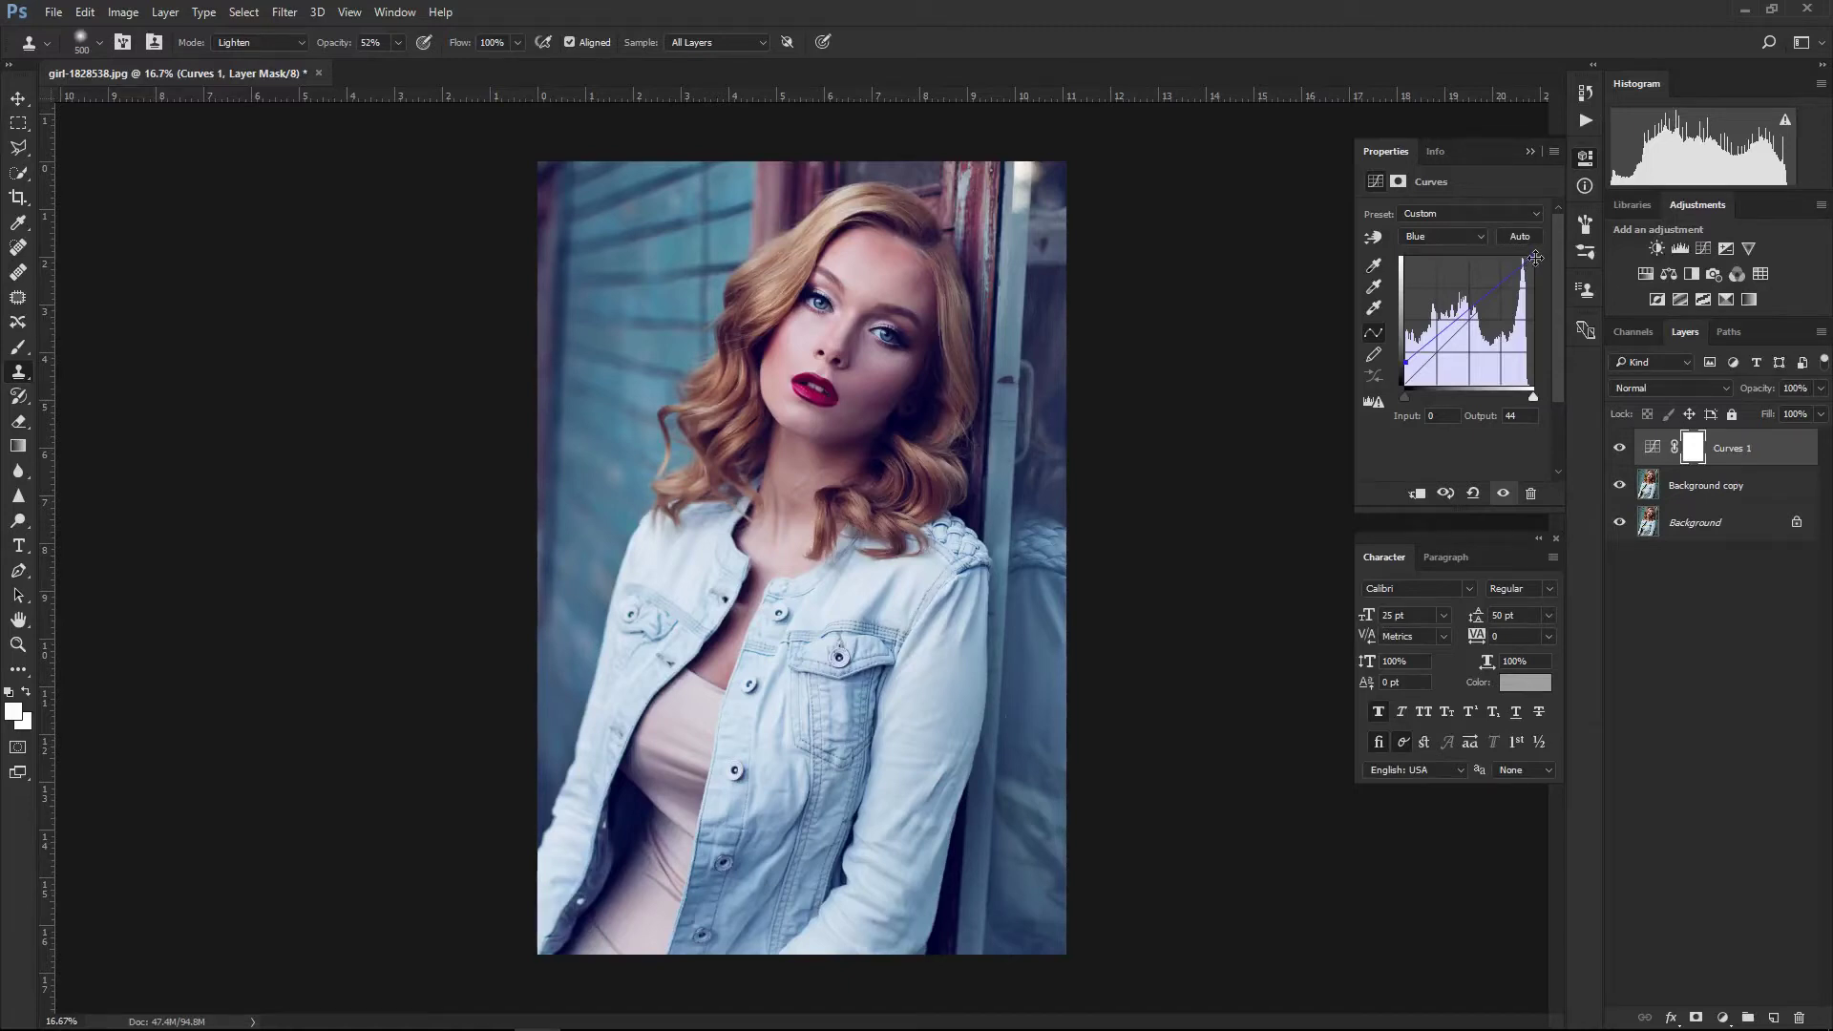
- Lower the Blue curve's white point to output 209 at input 255 and compare the photo with and without the Curves layer
left_click_drag(1534, 258, 1545, 280)
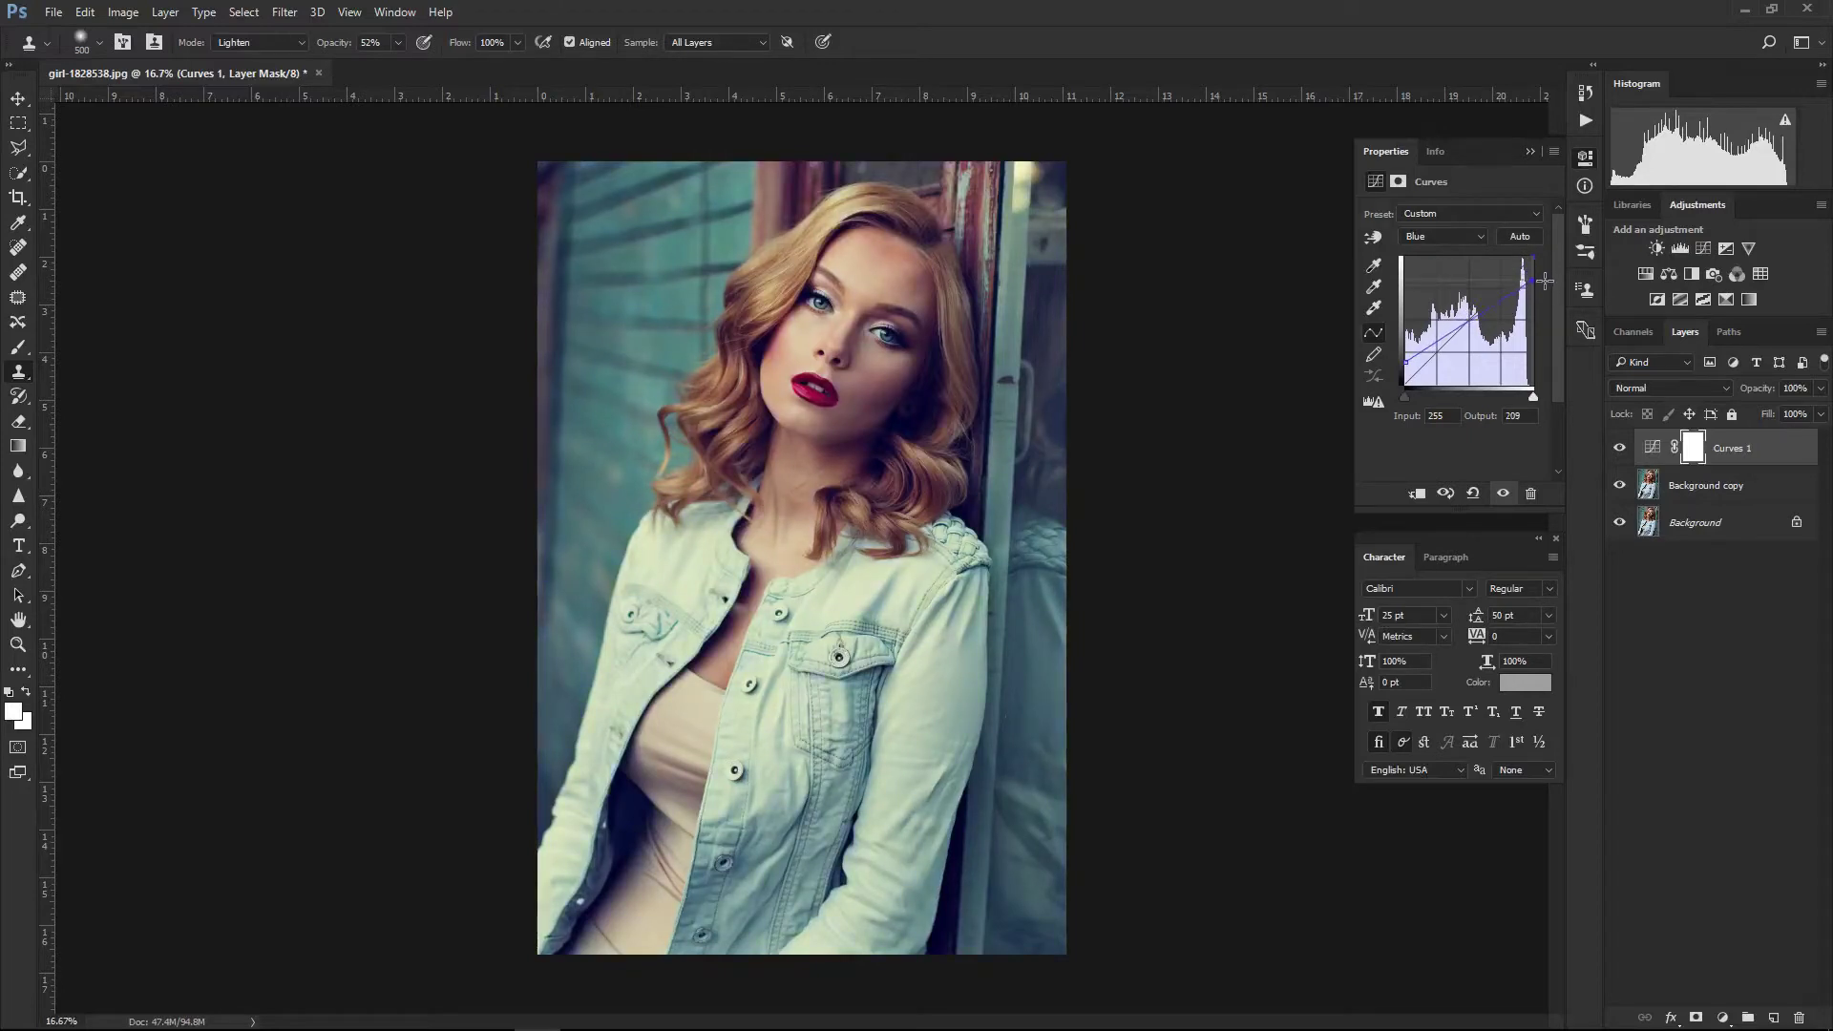
left_click(1619, 449)
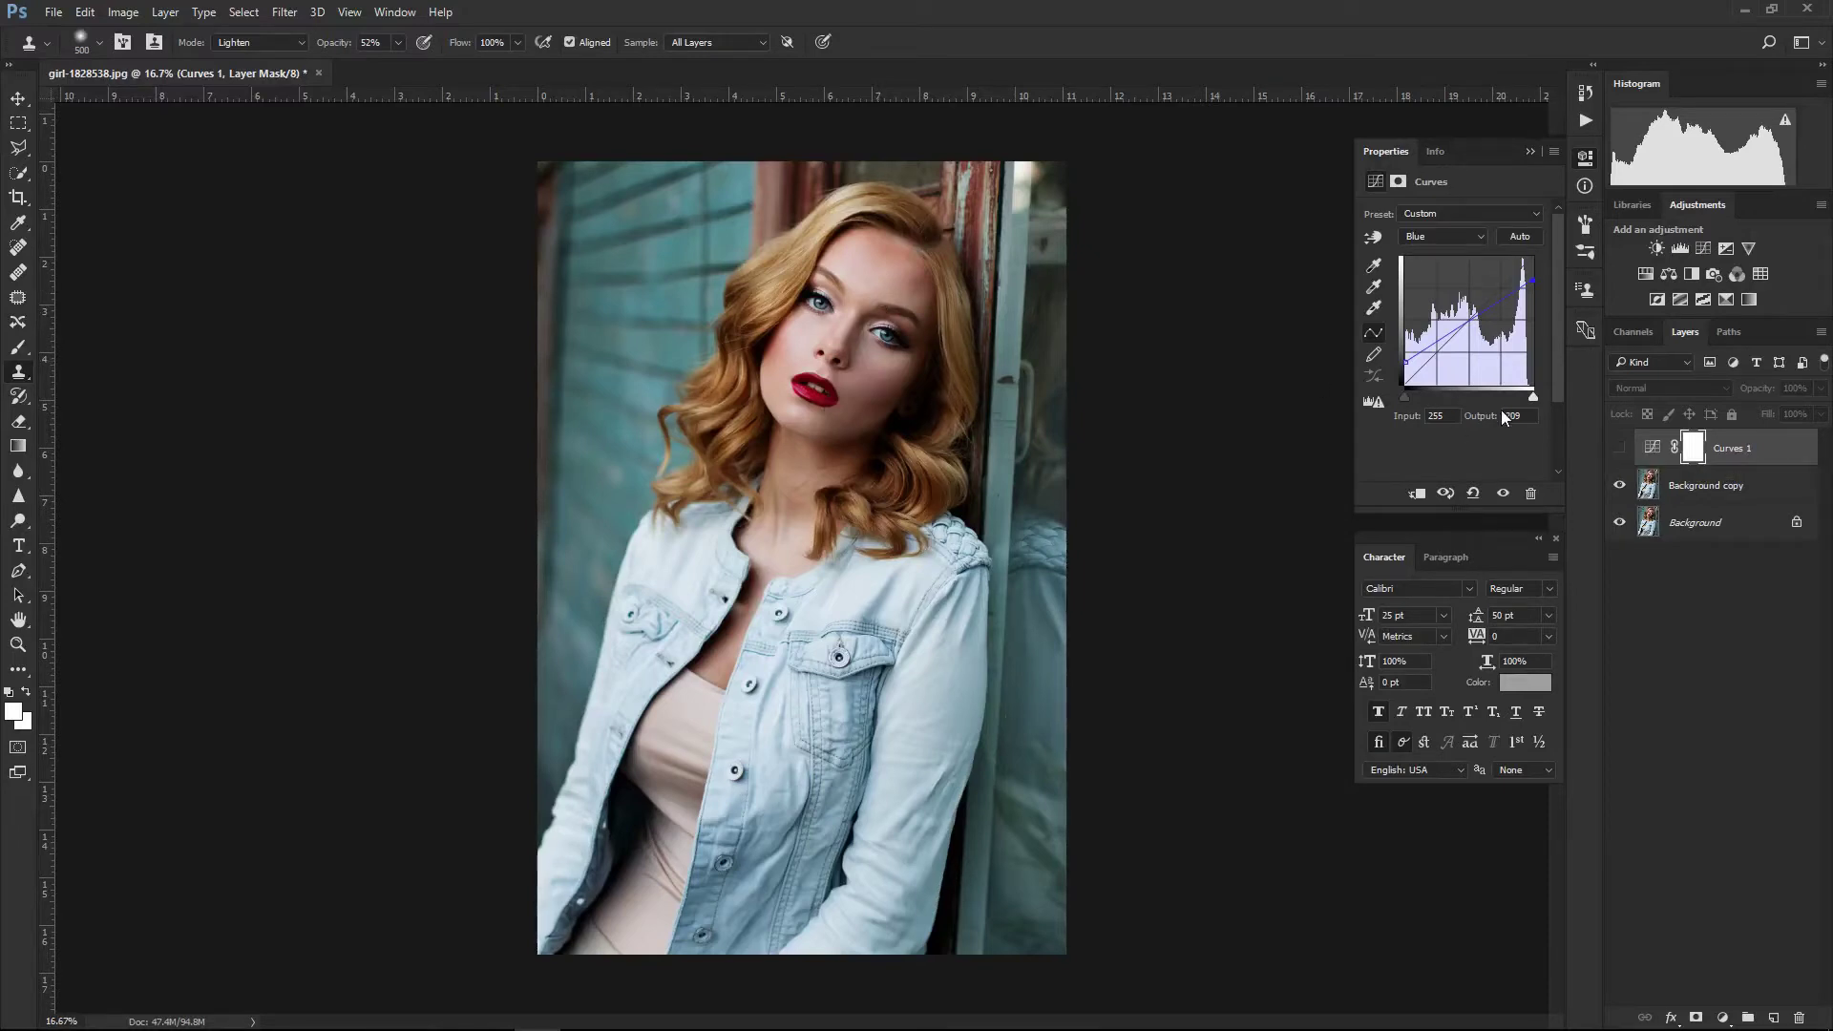
left_click(1618, 450)
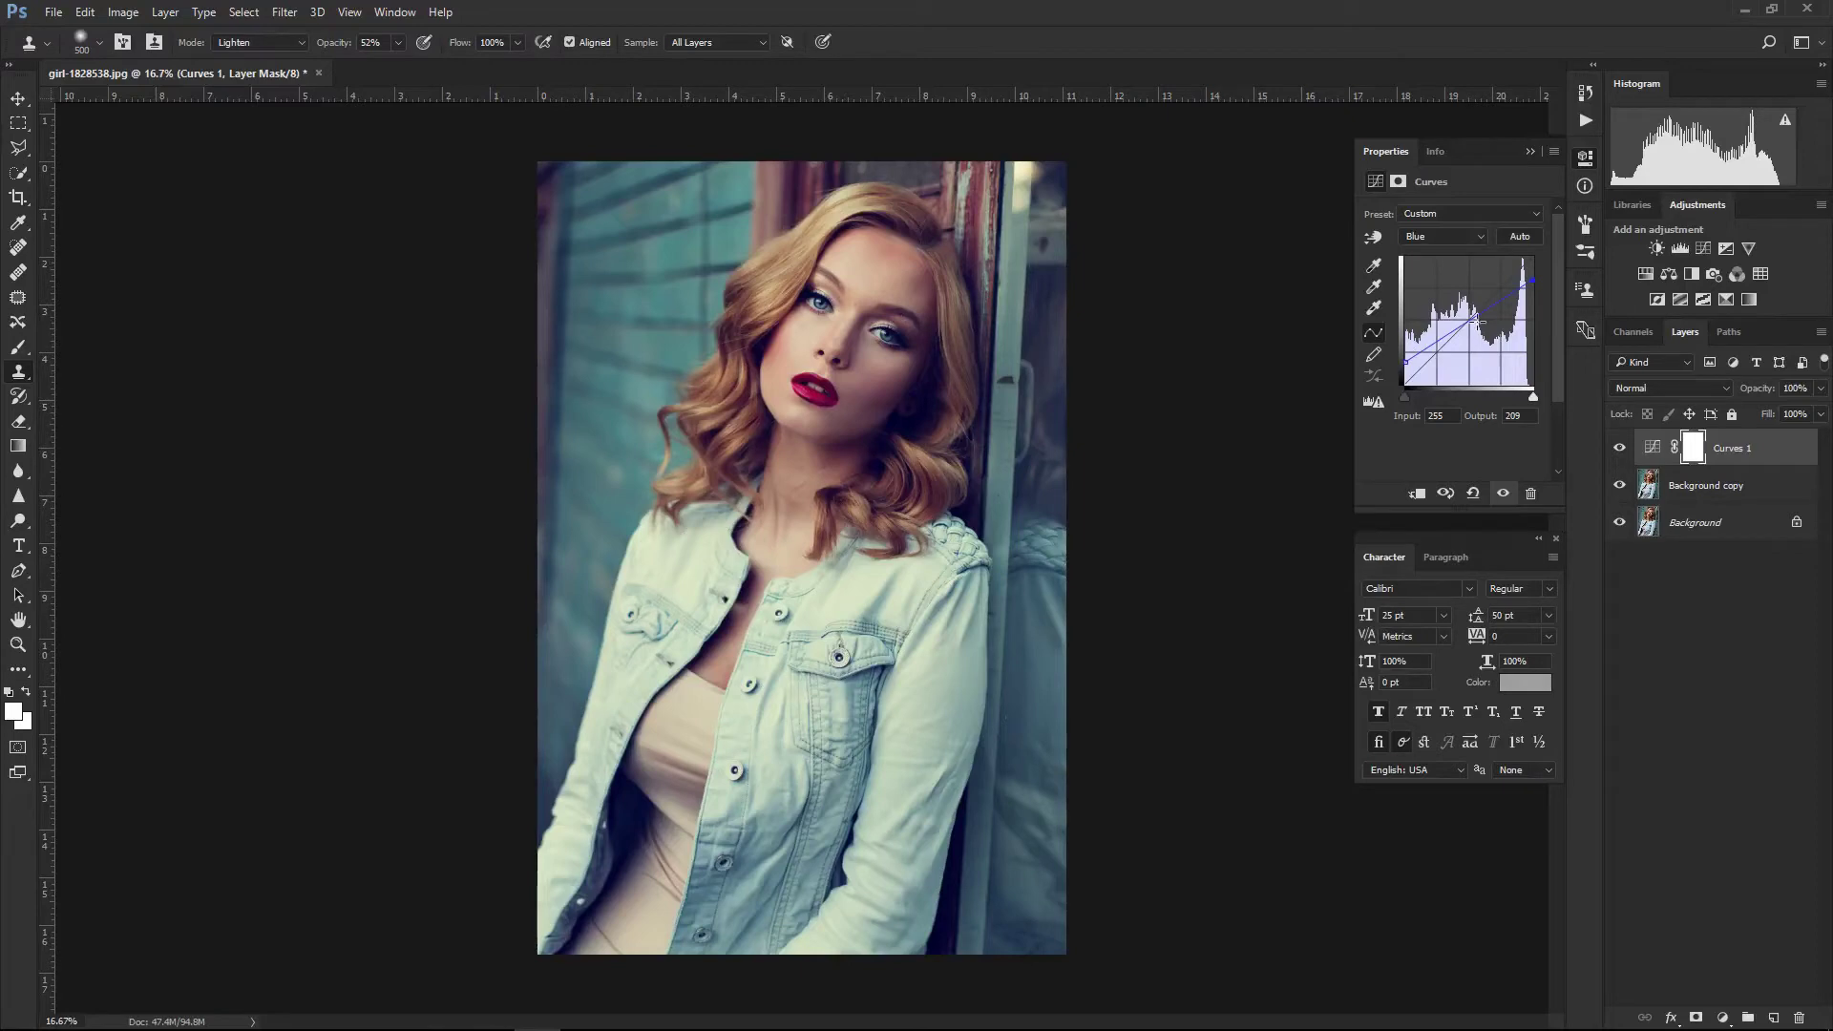
- Set the Blue curve's black point to input 33, output 0 and its white point to input 207, output 255, comparing before and after
left_click_drag(1533, 280, 1532, 257)
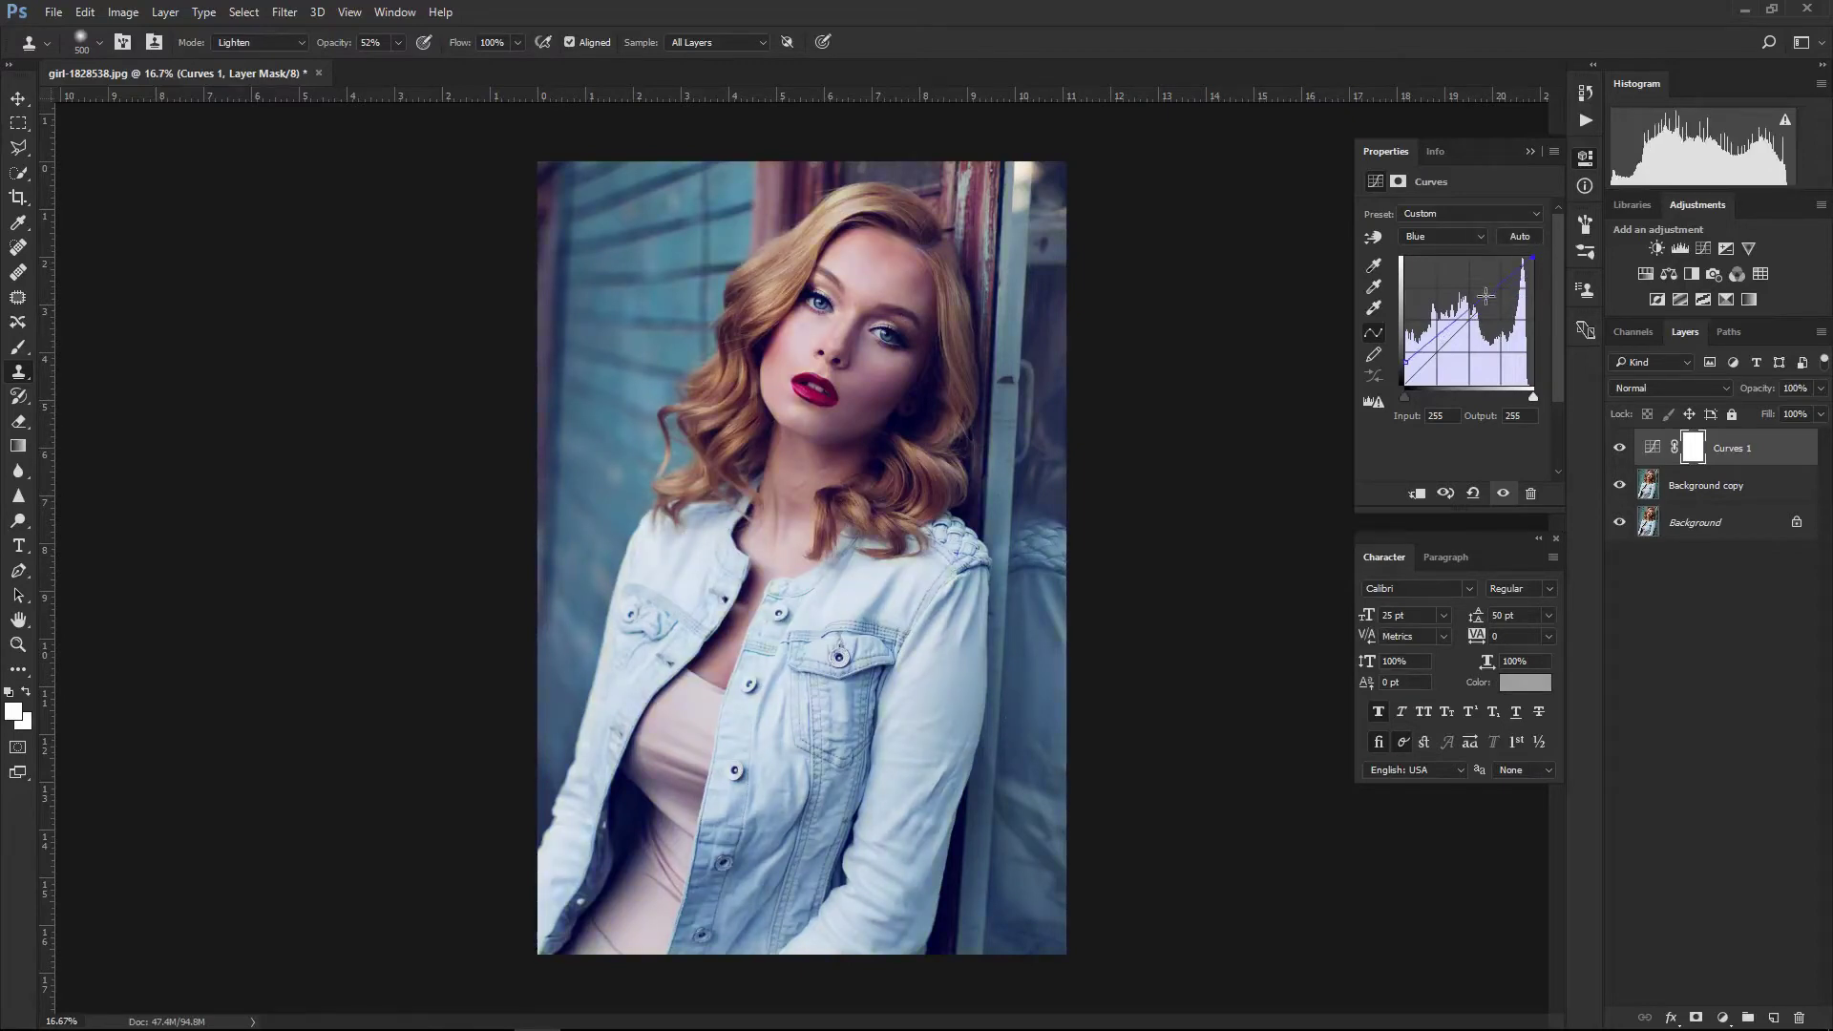
left_click_drag(1405, 366, 1421, 399)
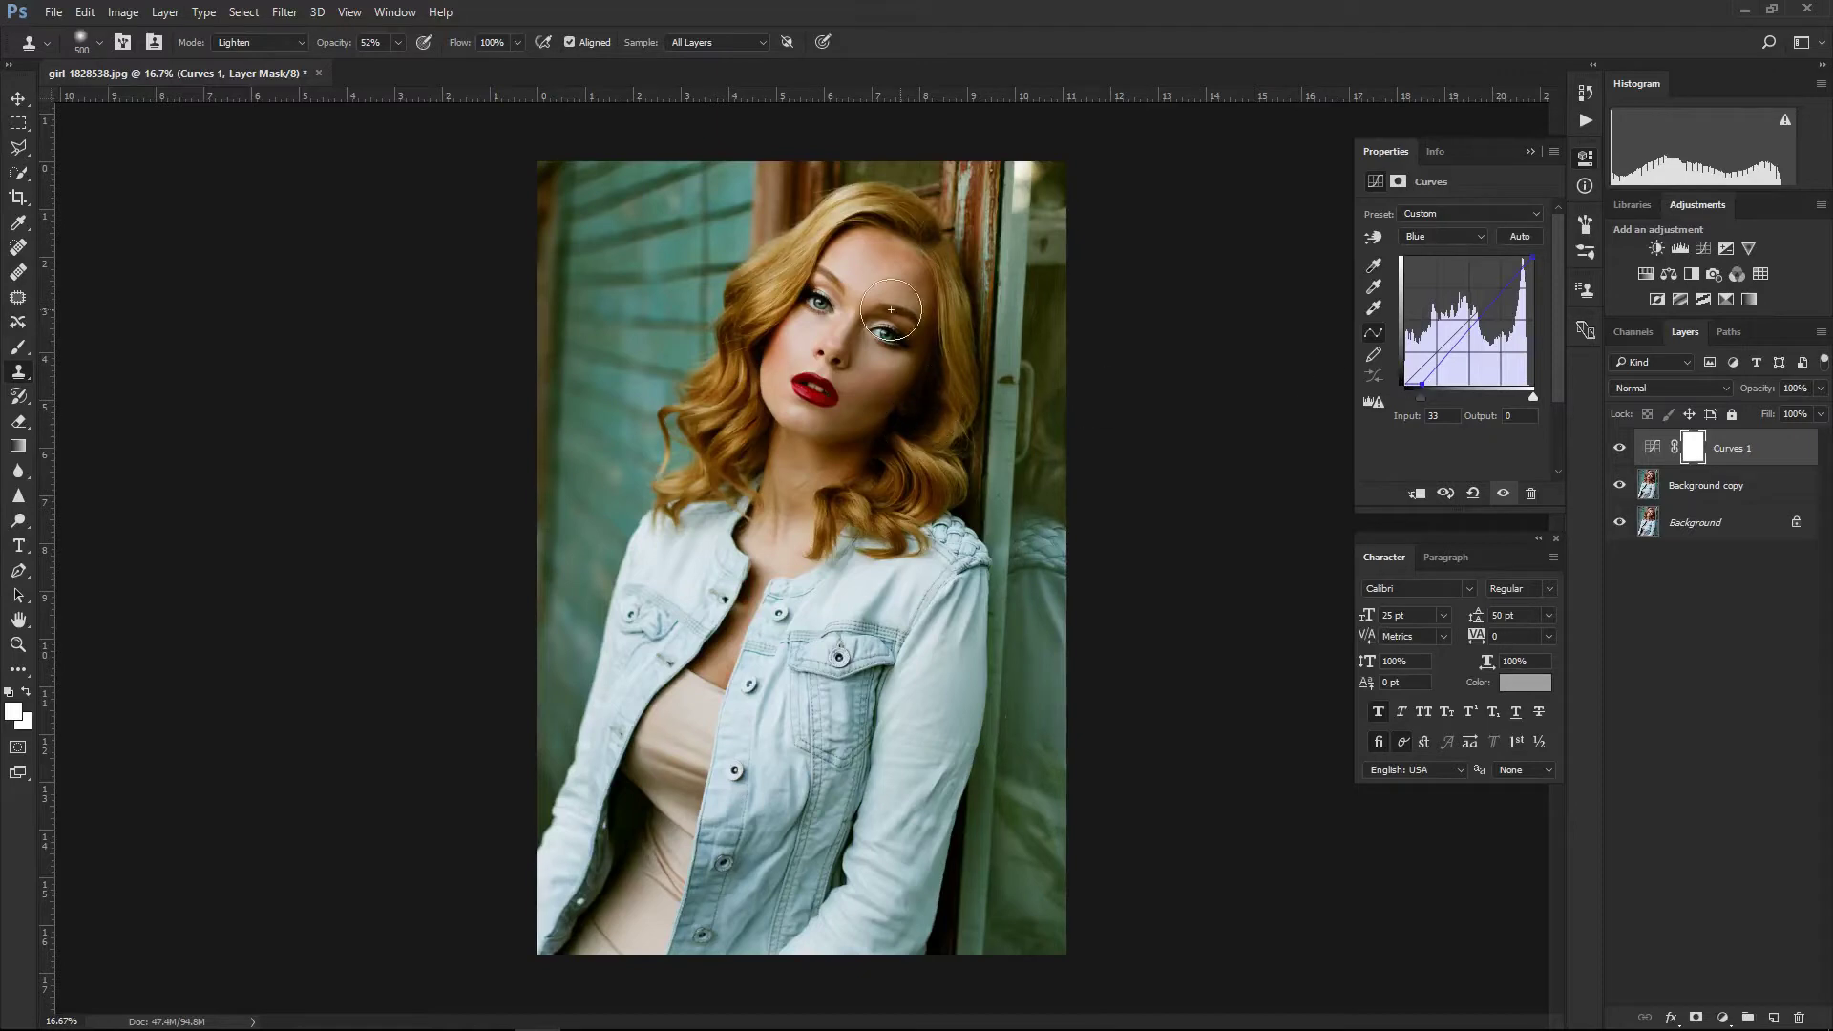
left_click_drag(1532, 257, 1509, 255)
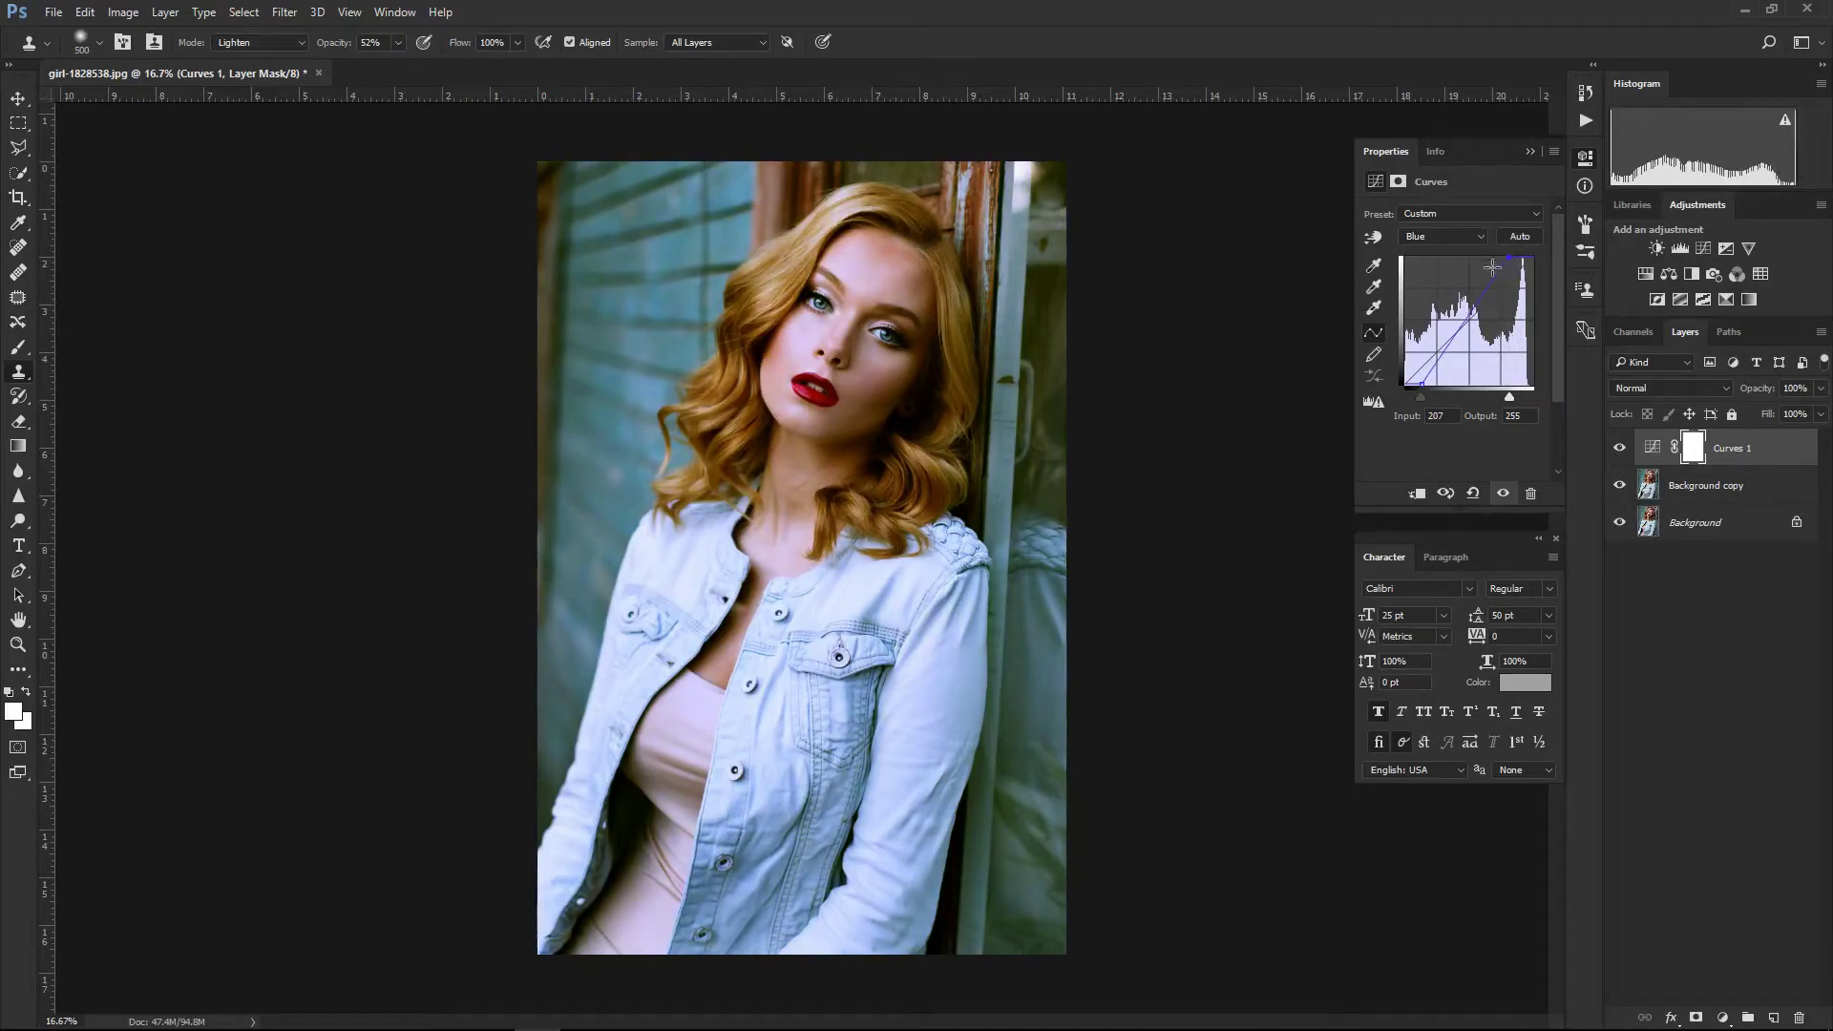
left_click(1620, 450)
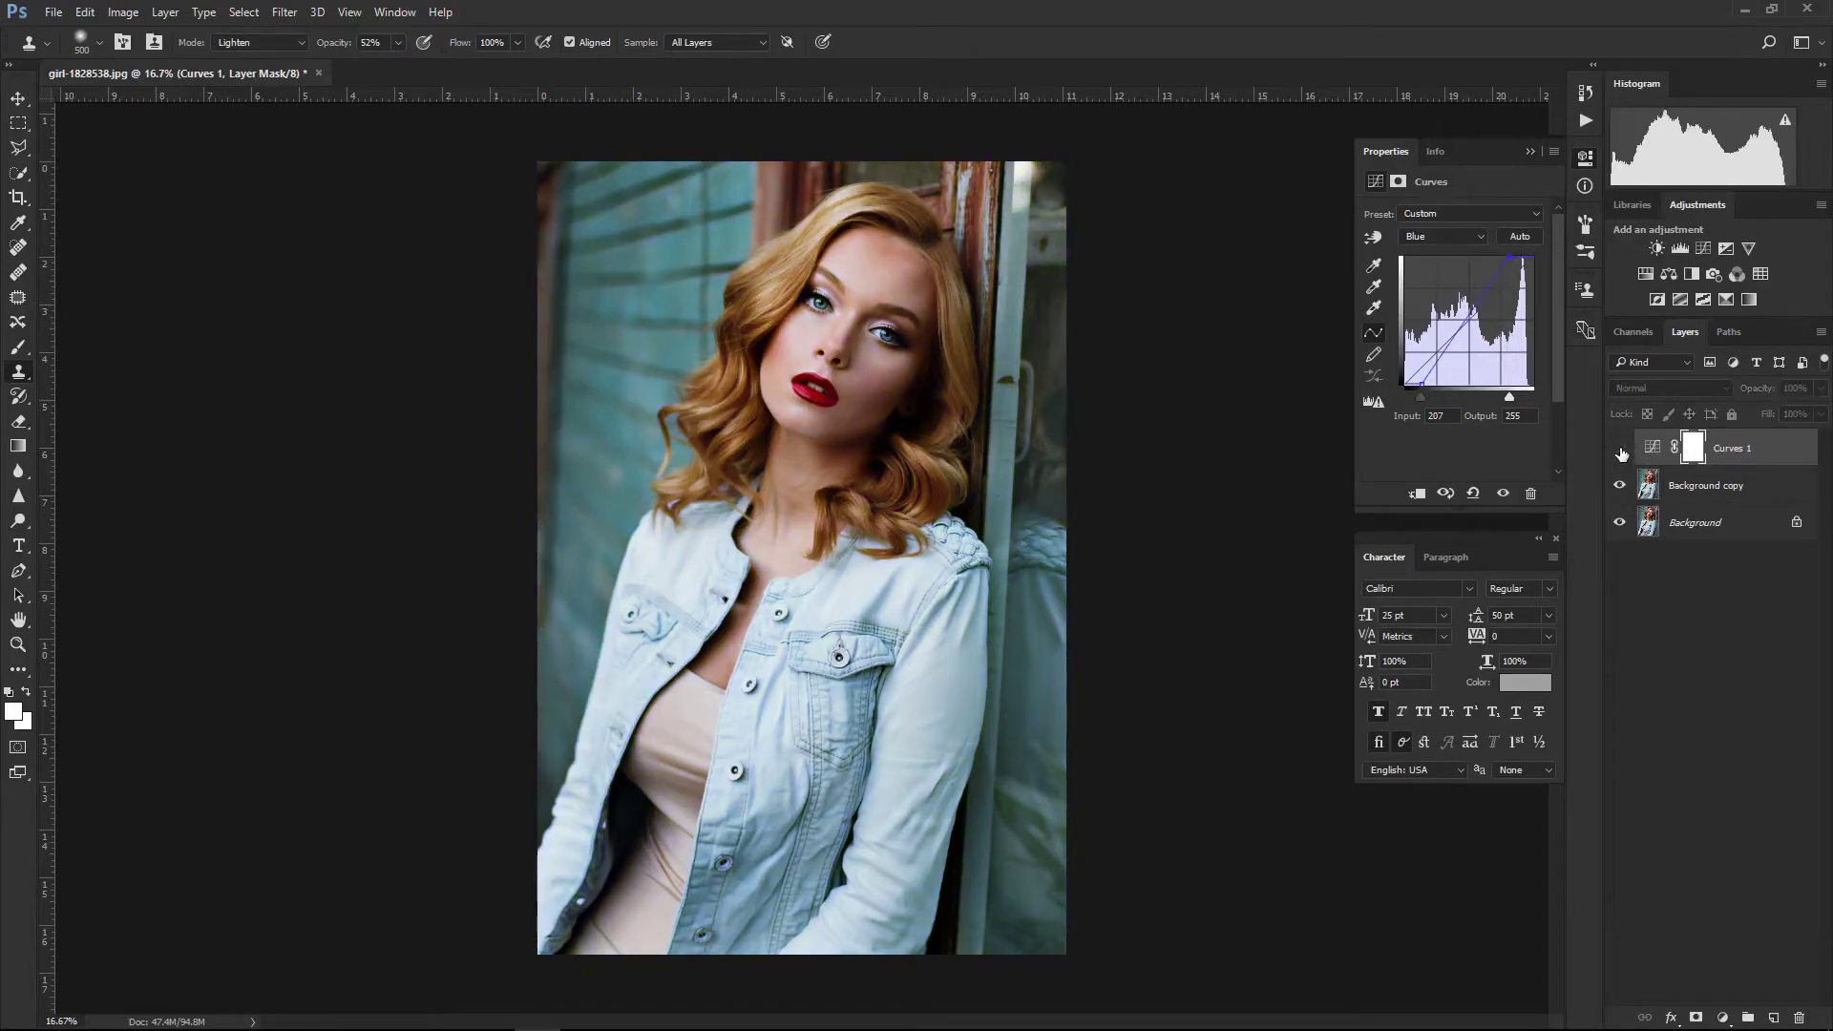
left_click(1620, 451)
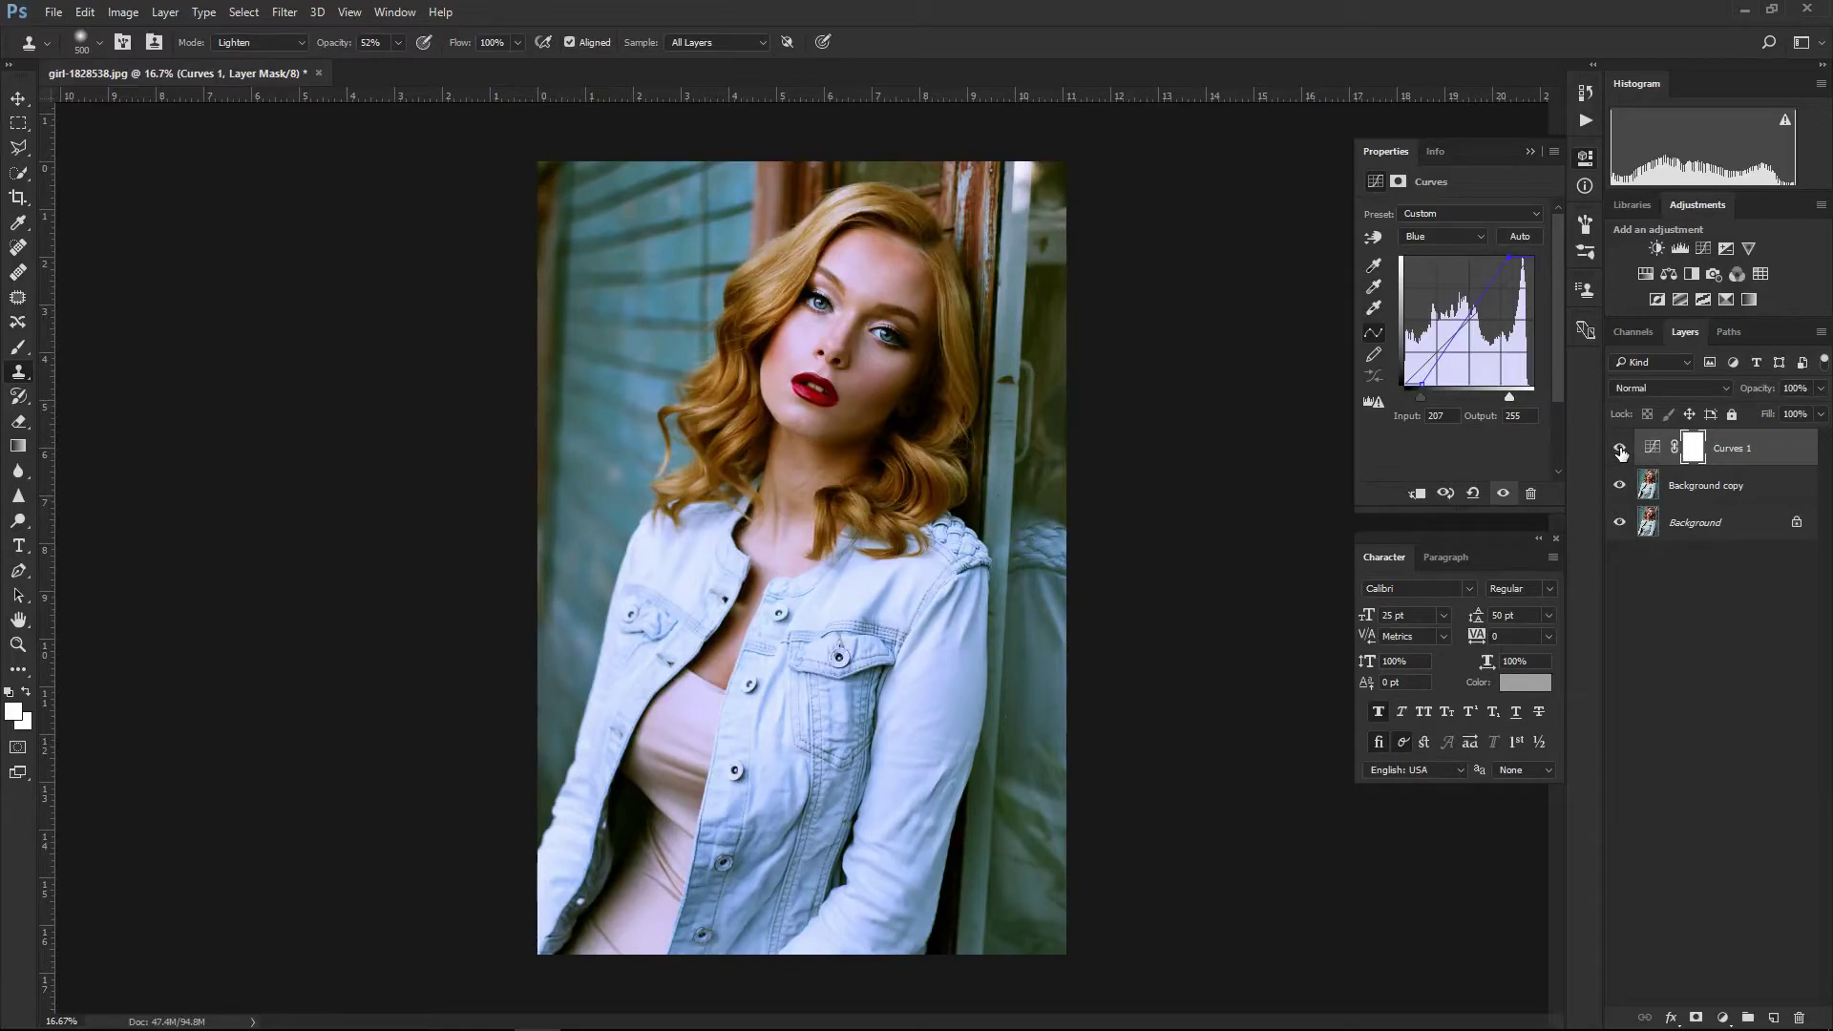
- Reset the Blue curve to its default diagonal by returning both end points to their corners
left_click(1419, 384)
left_click_drag(1418, 384, 1404, 386)
left_click_drag(1510, 257, 1541, 254)
- In the Green channel, raise the black point to output 33 and lower the white point to output 215, comparing before and after
left_click(1466, 237)
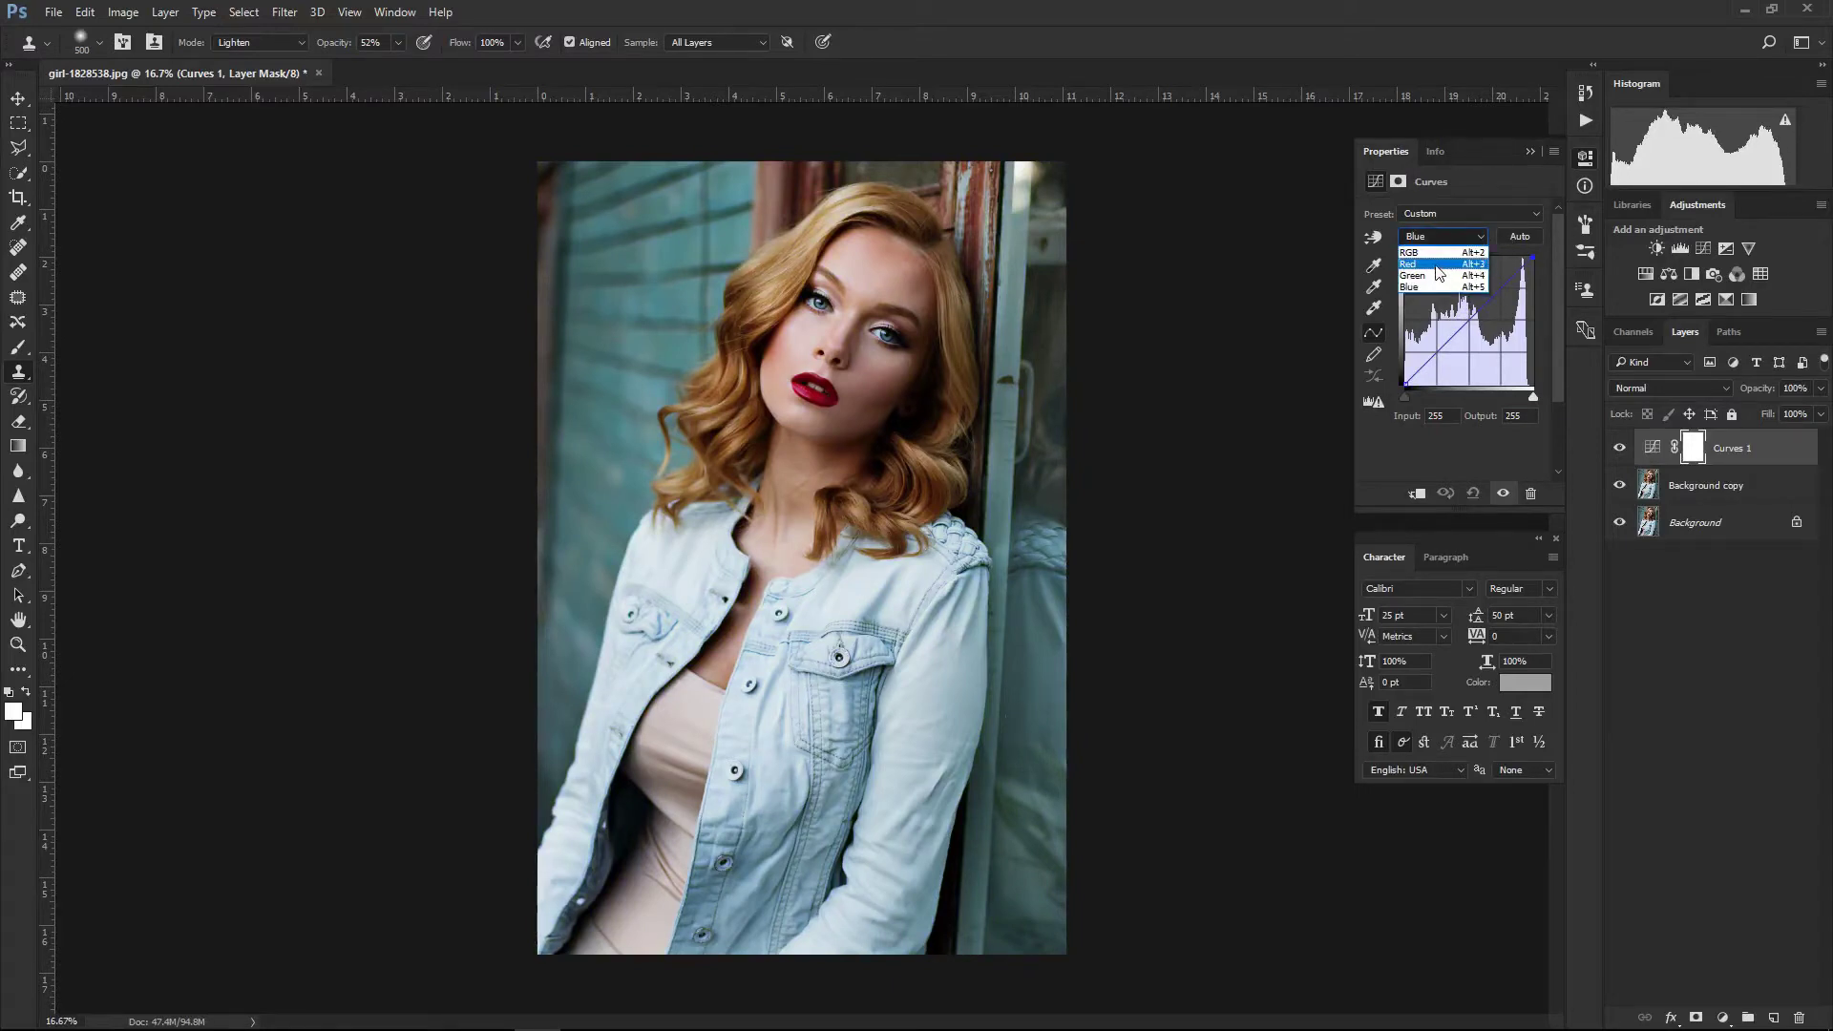
left_click(1444, 276)
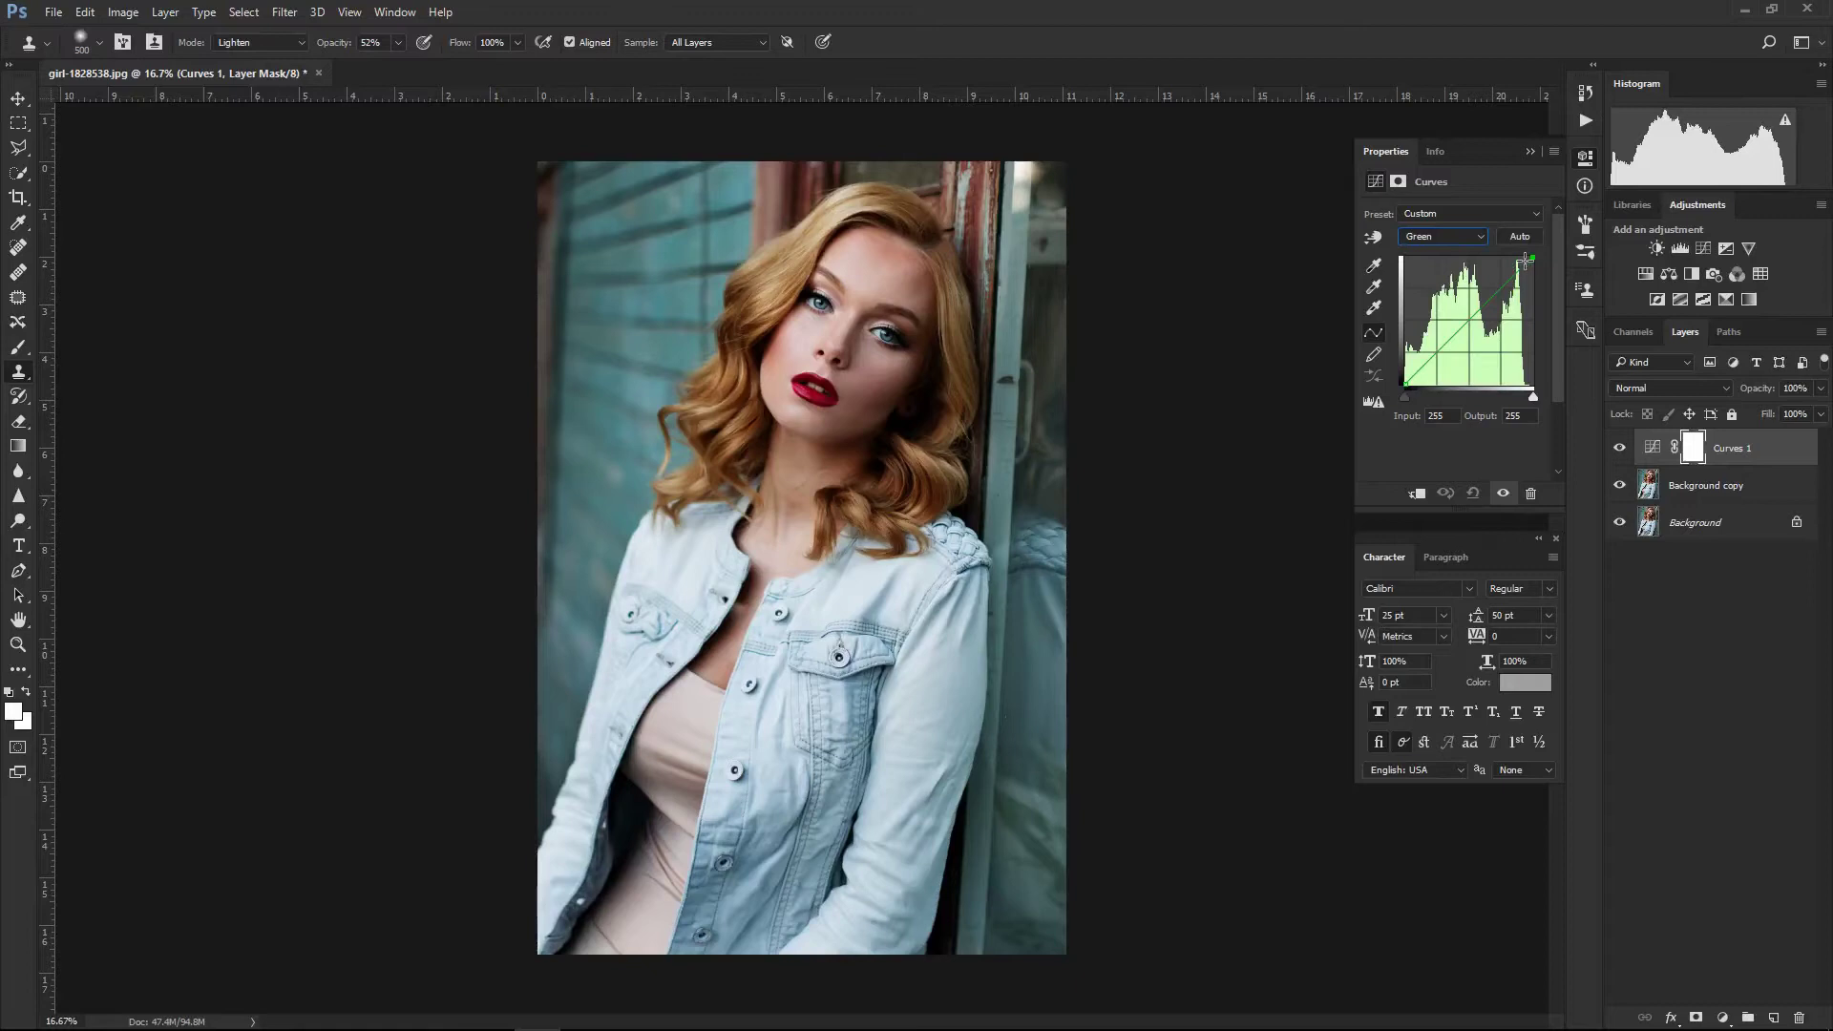
left_click_drag(1406, 388, 1402, 369)
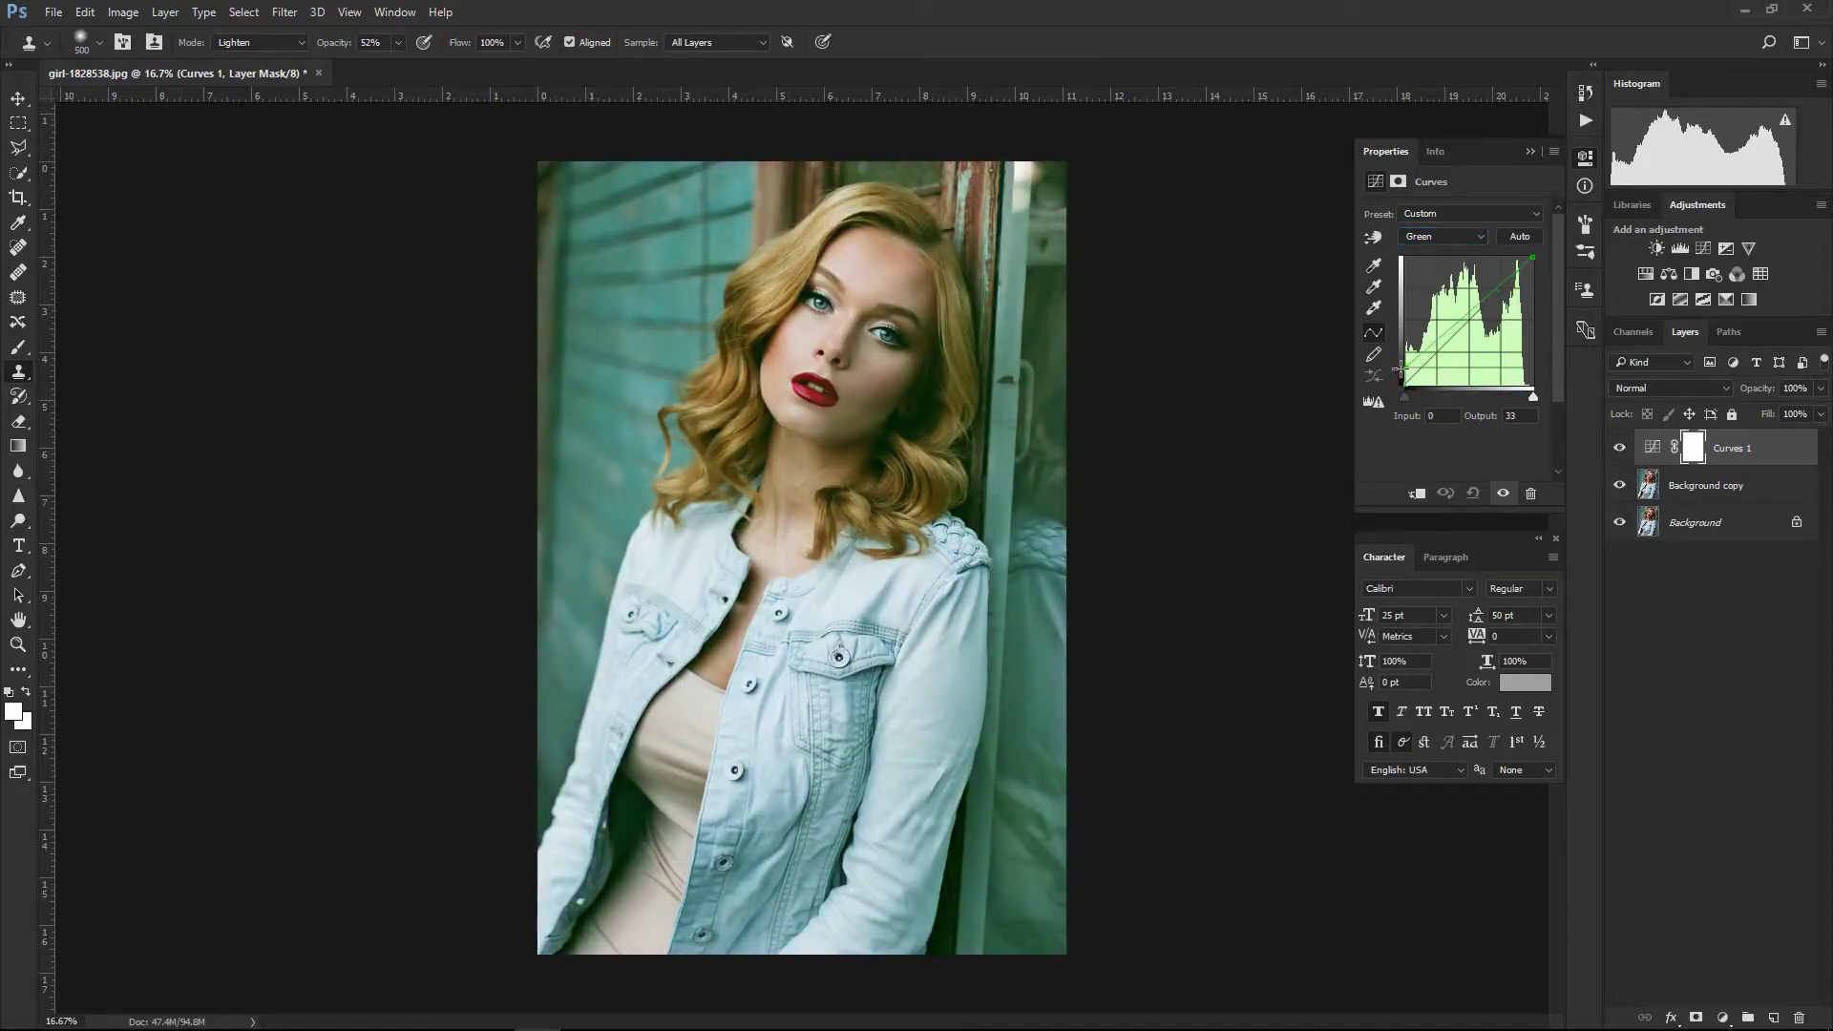
left_click(1533, 258)
left_click_drag(1532, 258, 1539, 277)
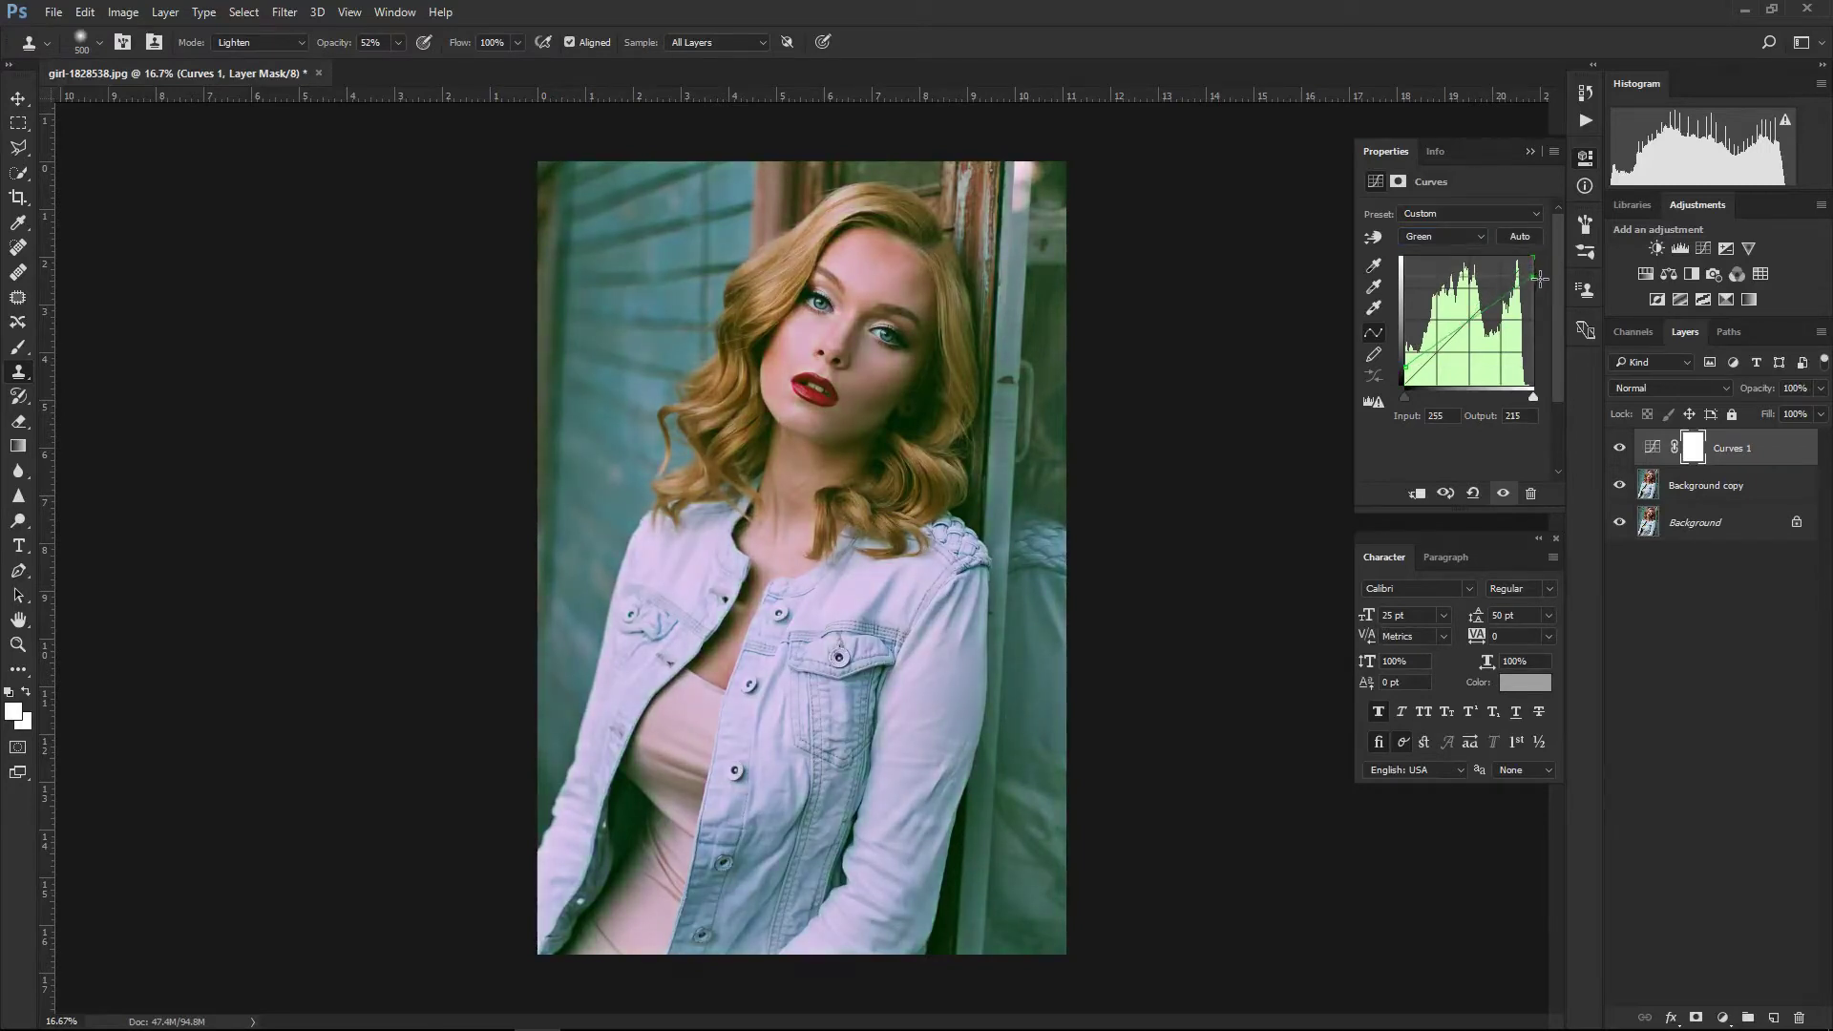
left_click(1619, 450)
left_click(1620, 449)
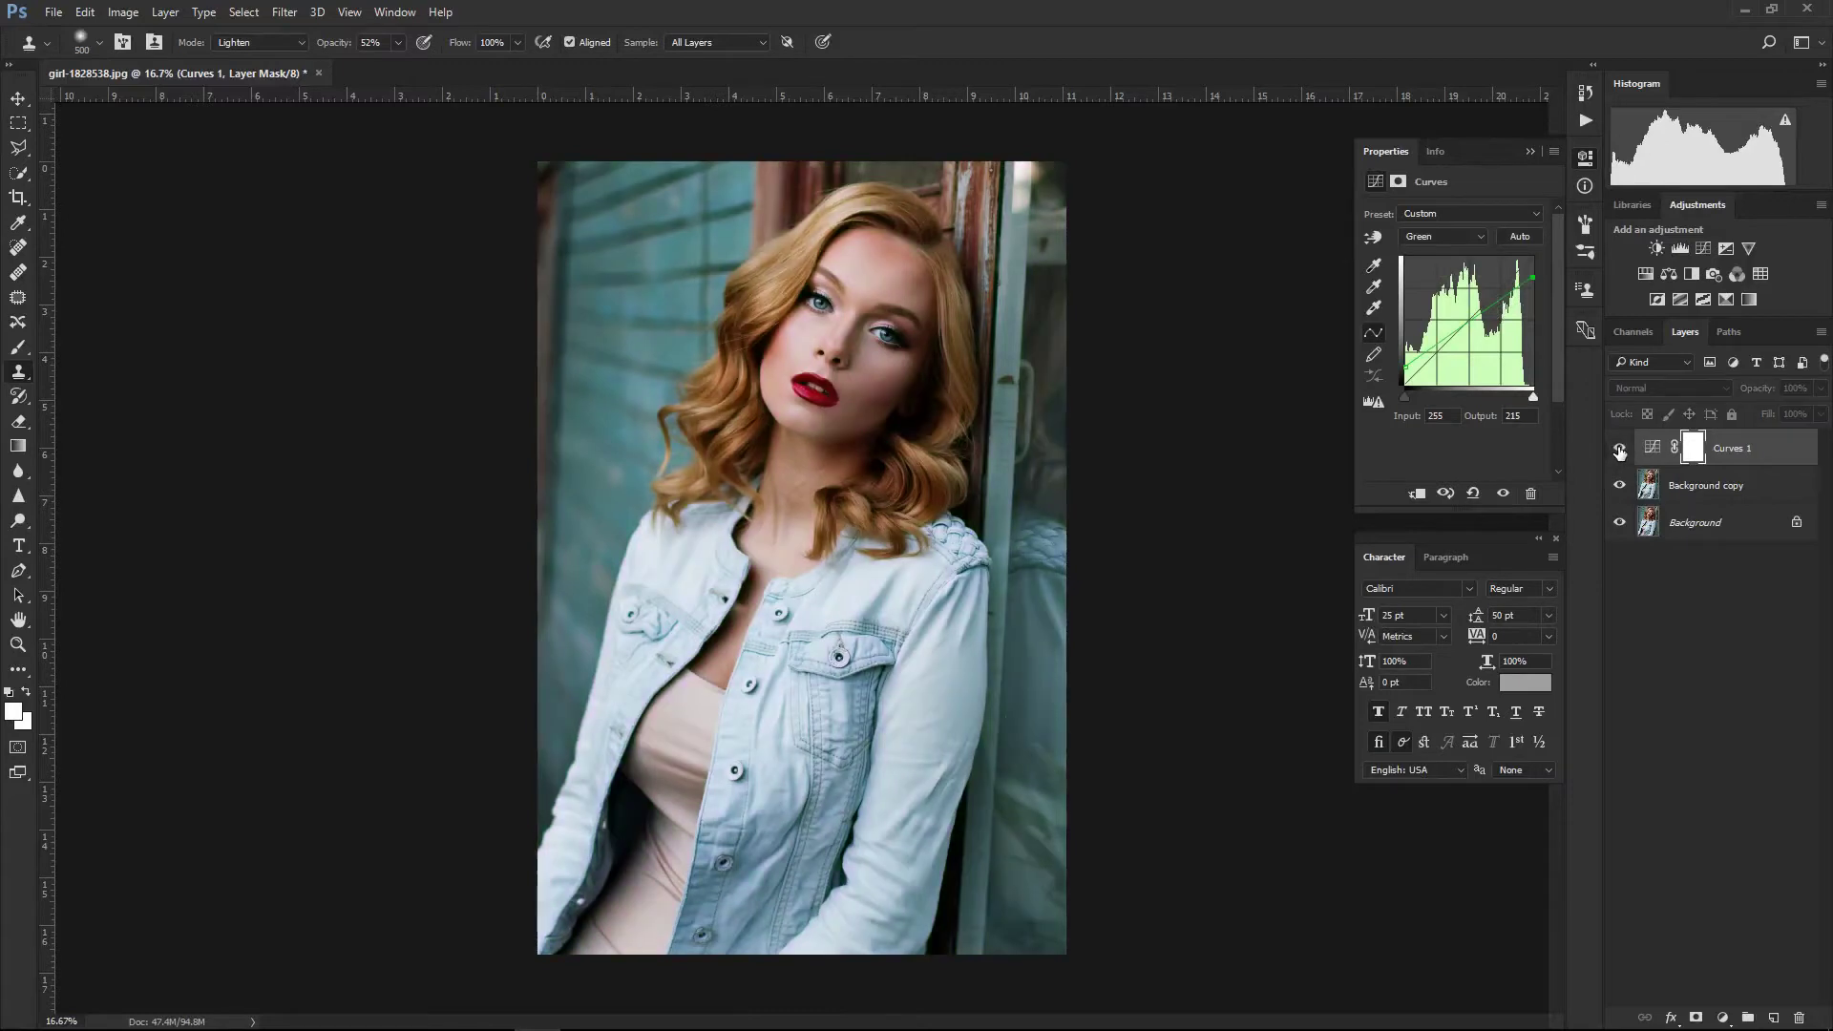
- Readjust the Green curve's end points, setting the white point to output 217, and compare with the Curves layer hidden
left_click_drag(1534, 276, 1533, 270)
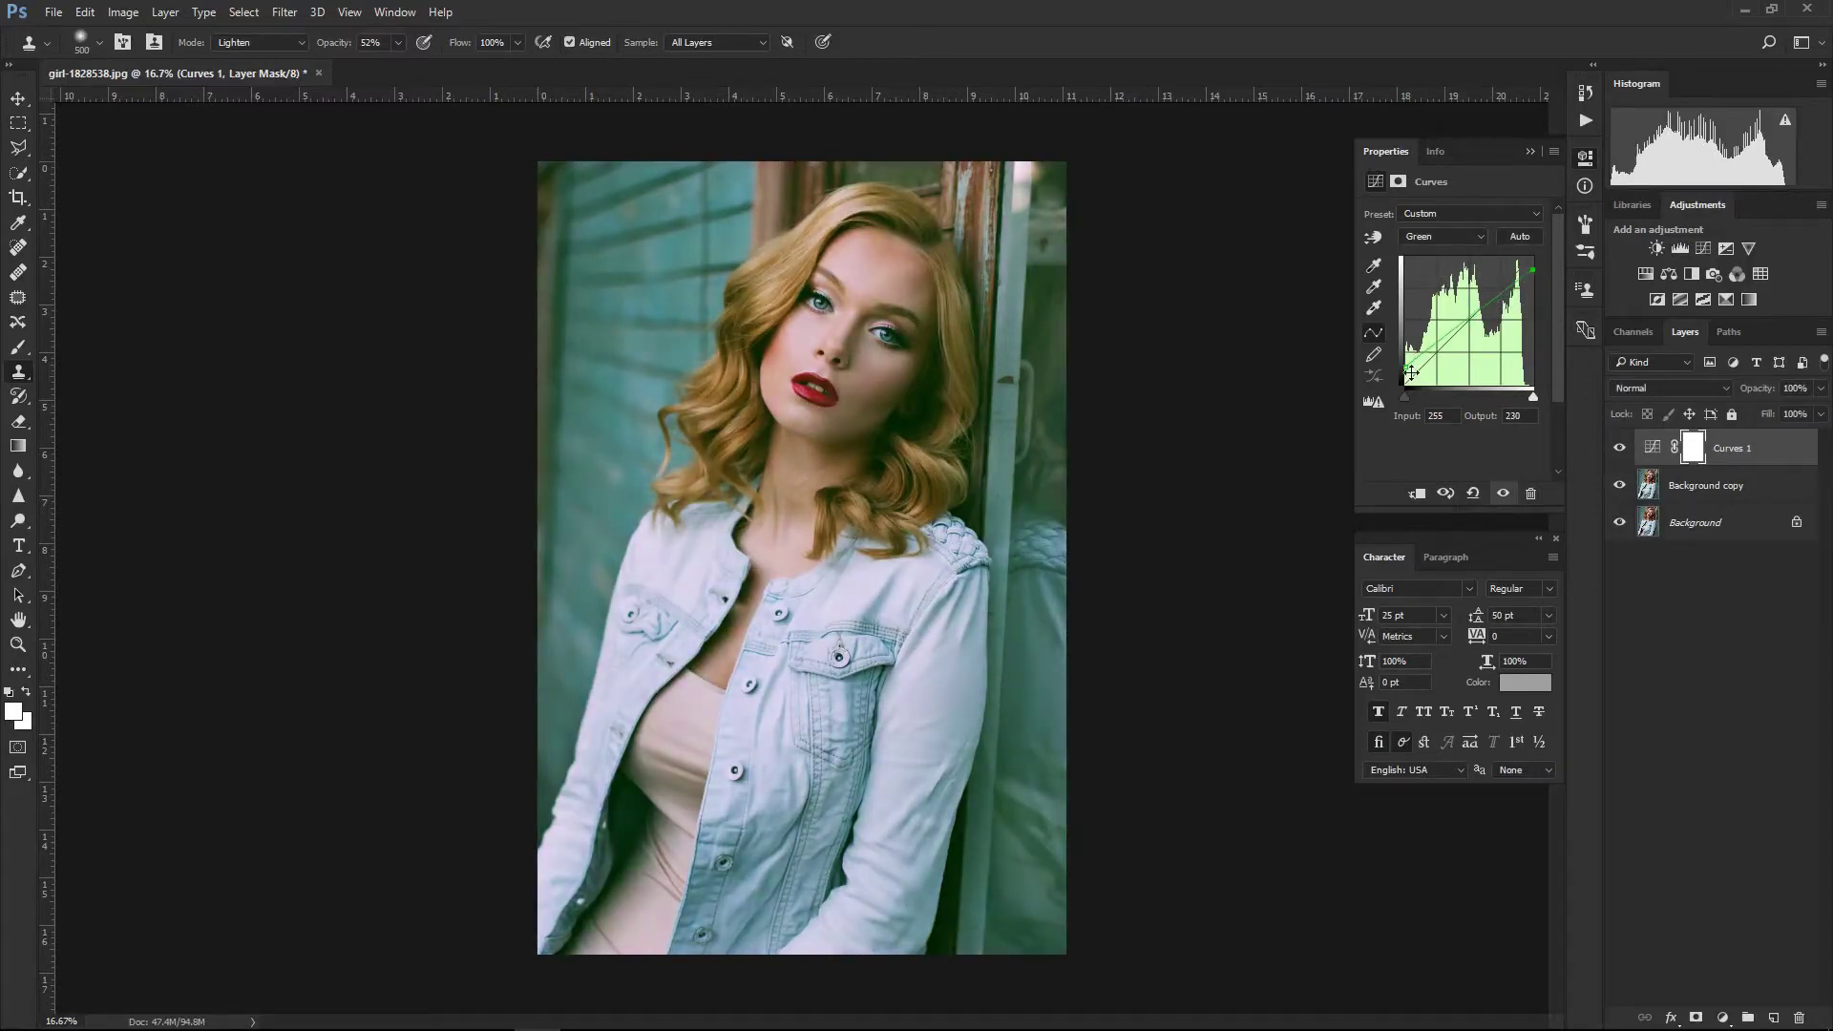
left_click_drag(1402, 386, 1407, 369)
left_click_drag(1534, 270, 1535, 278)
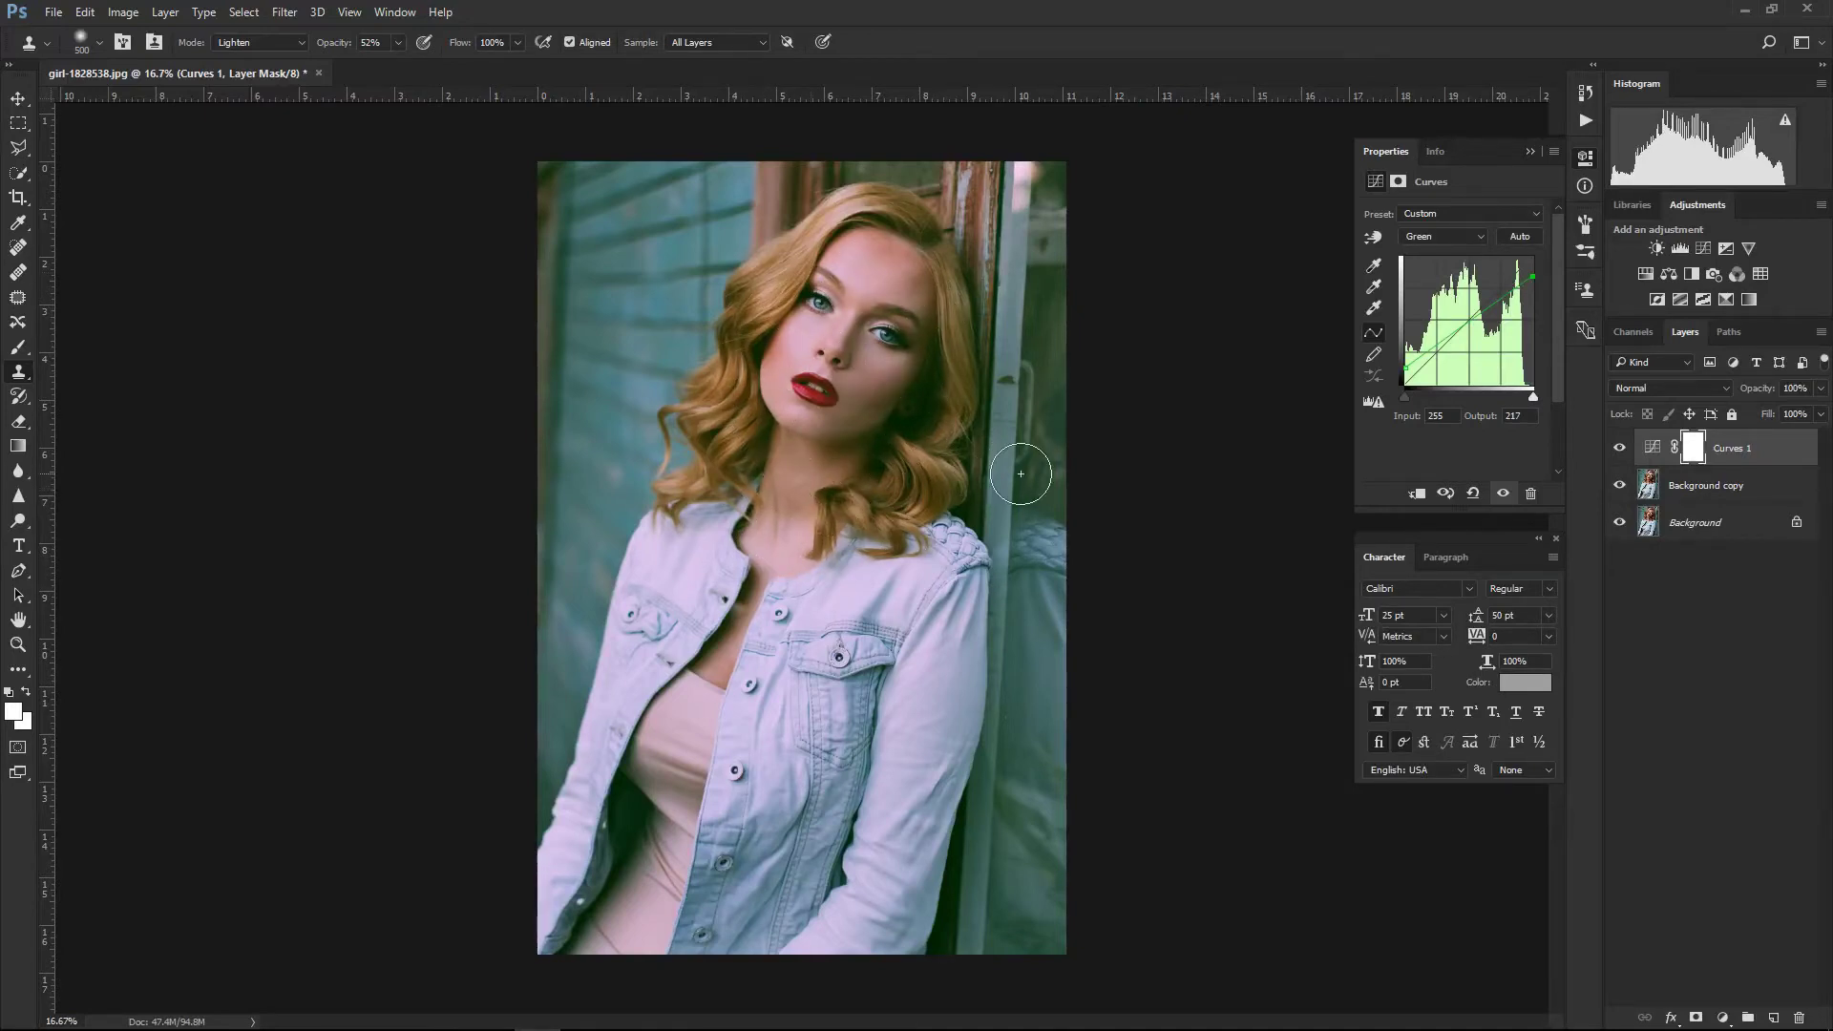
left_click(1621, 449)
left_click(1621, 451)
- Try Green curve points at input 201, output 192 and input 48, output 48, and restore the curve to its default diagonal
left_click_drag(1509, 292, 1508, 285)
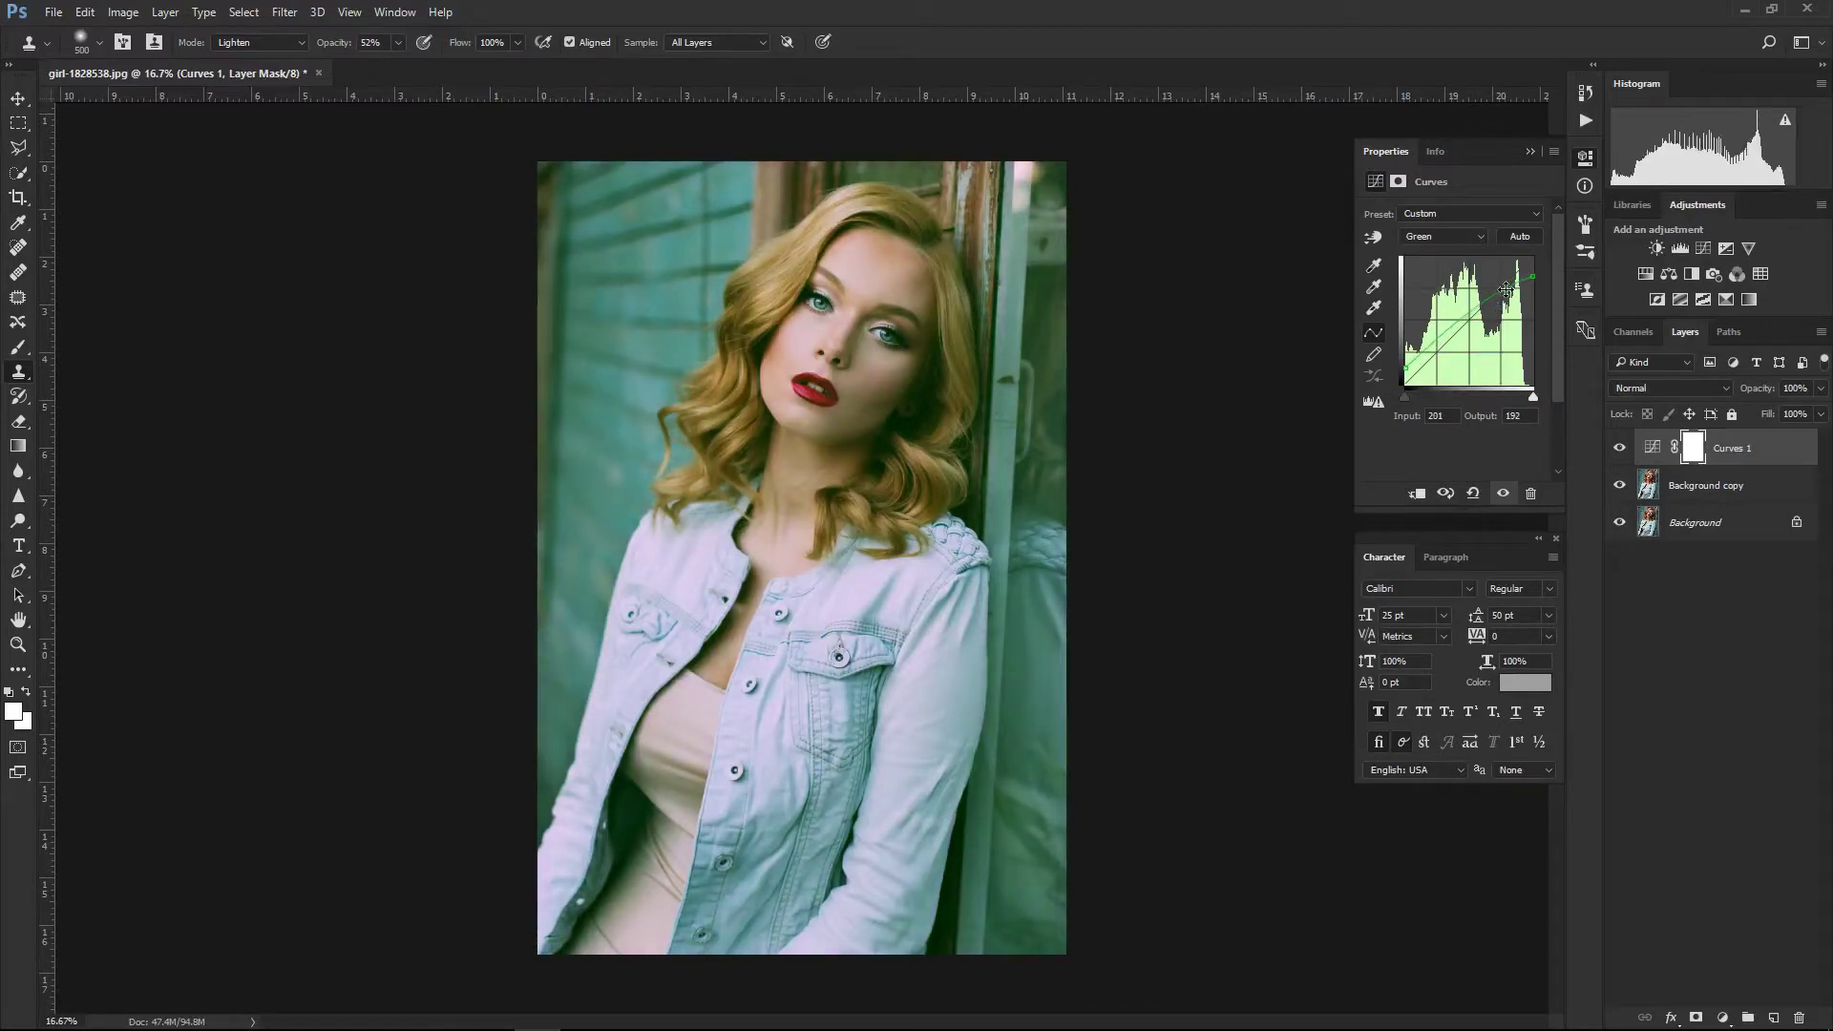
left_click_drag(1434, 351, 1430, 361)
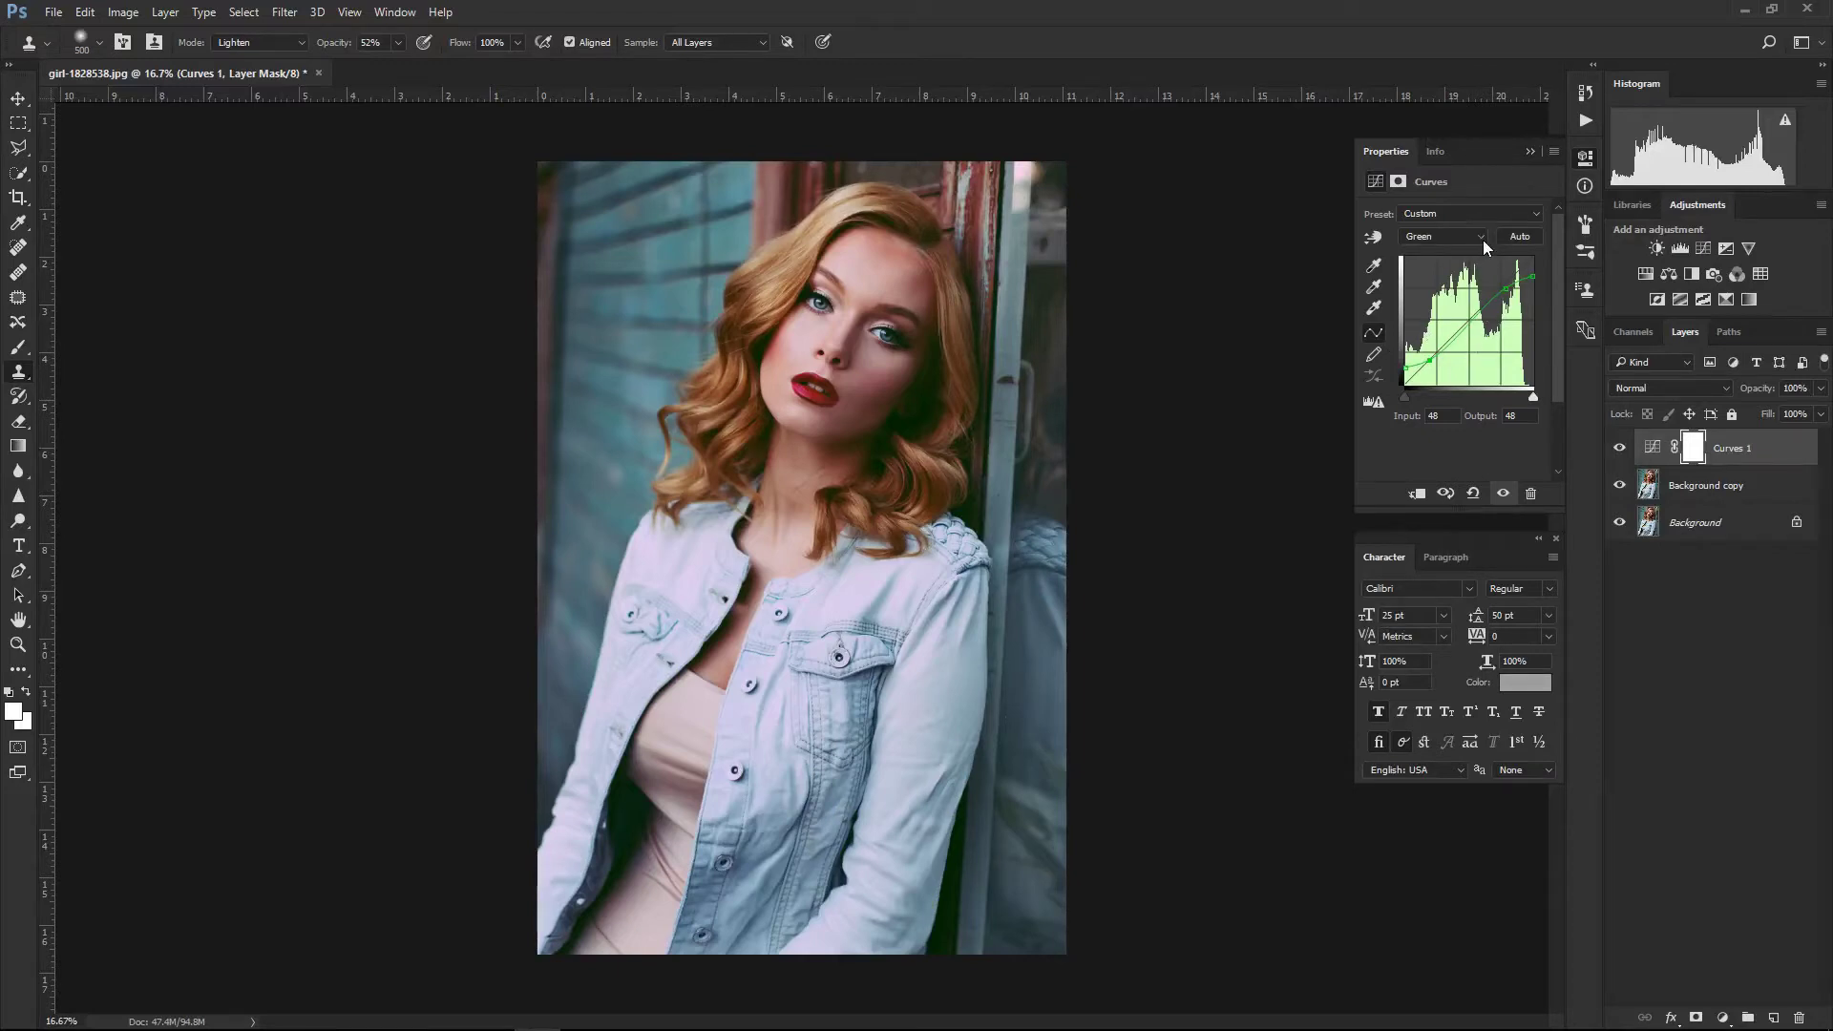
left_click_drag(1508, 288, 1540, 234)
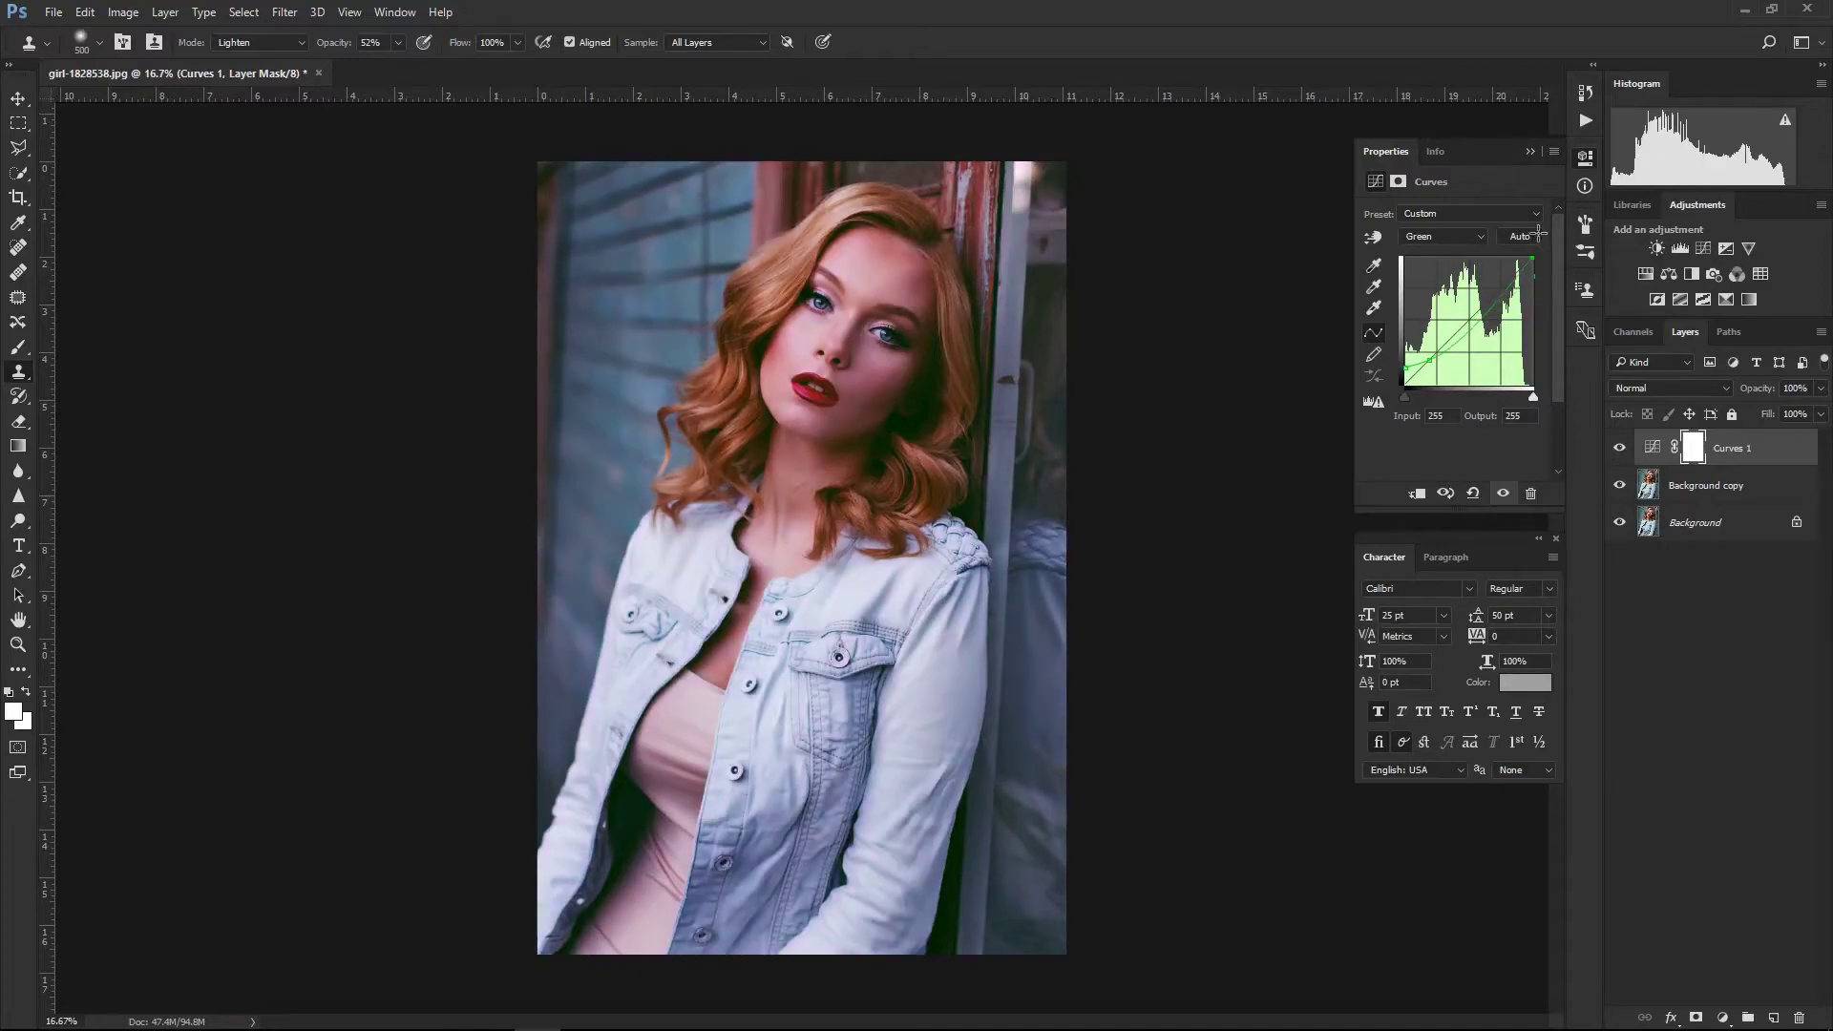
left_click_drag(1404, 385, 1404, 385)
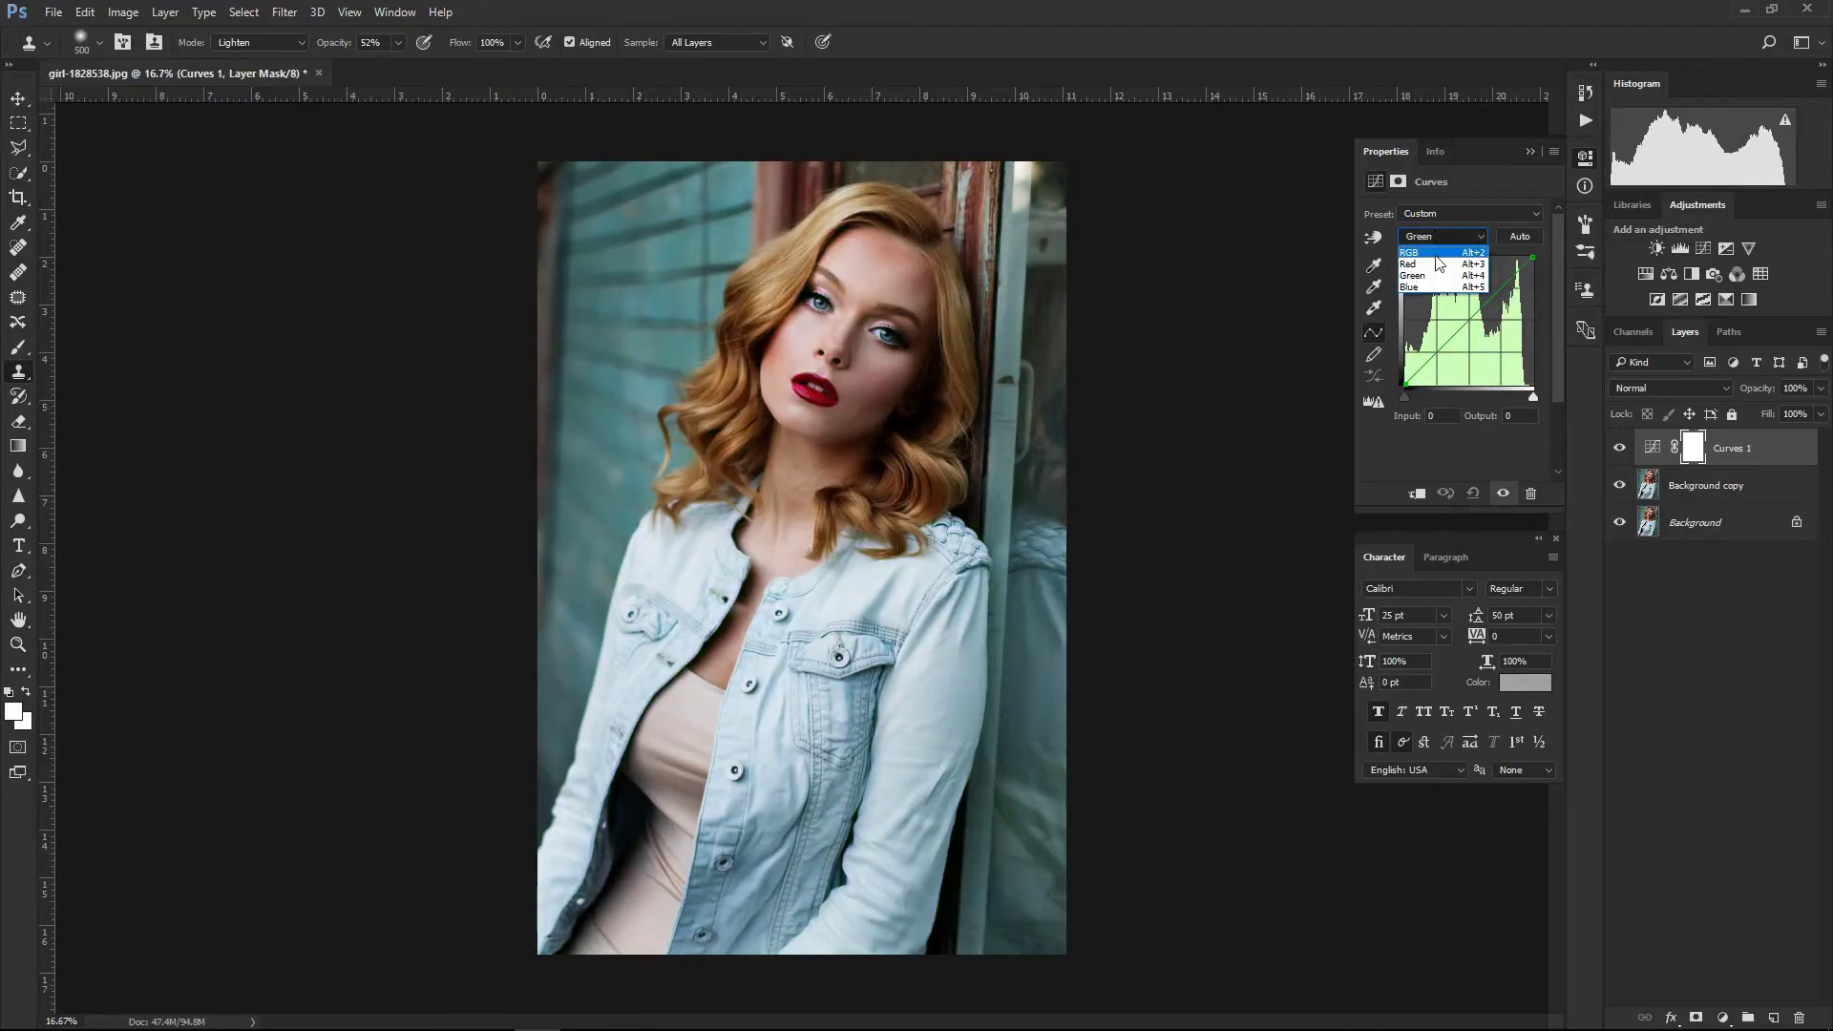
- In the Red channel, lower the white point to output 224 and raise the black point to output 31, comparing before and after
left_click(1411, 252)
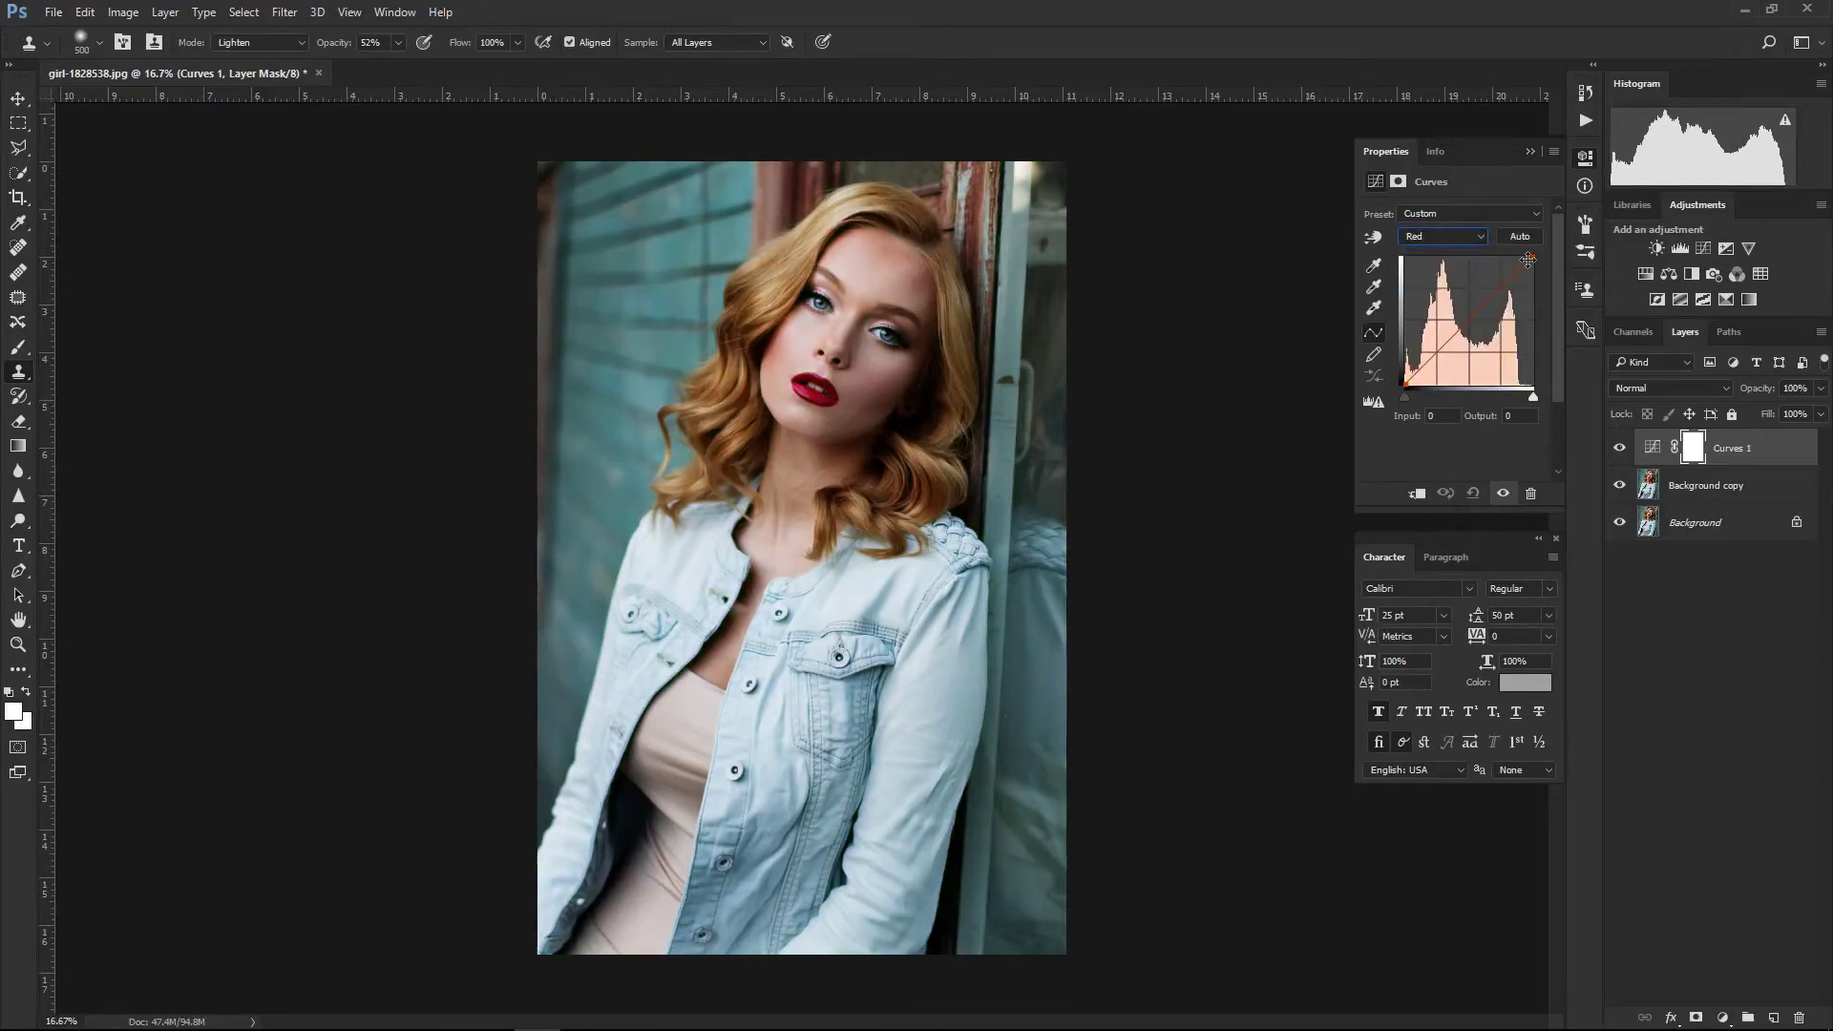
left_click_drag(1533, 258, 1538, 275)
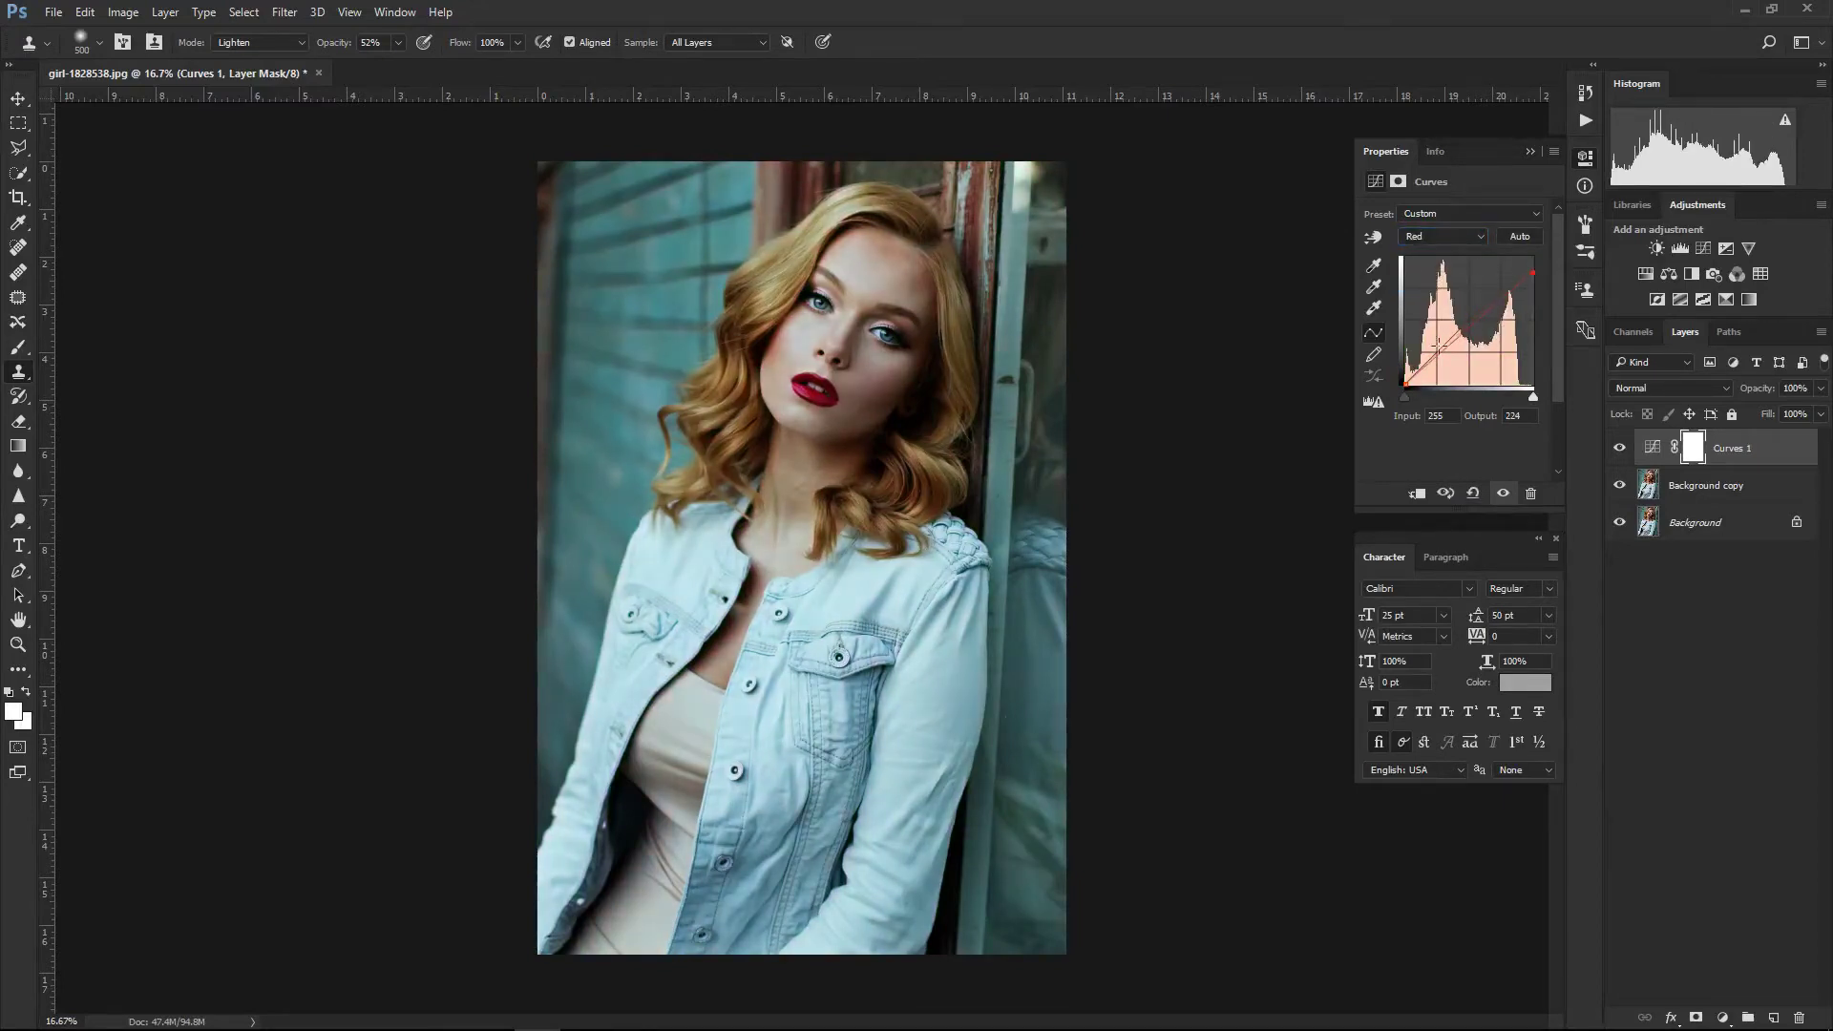
left_click_drag(1400, 385, 1400, 370)
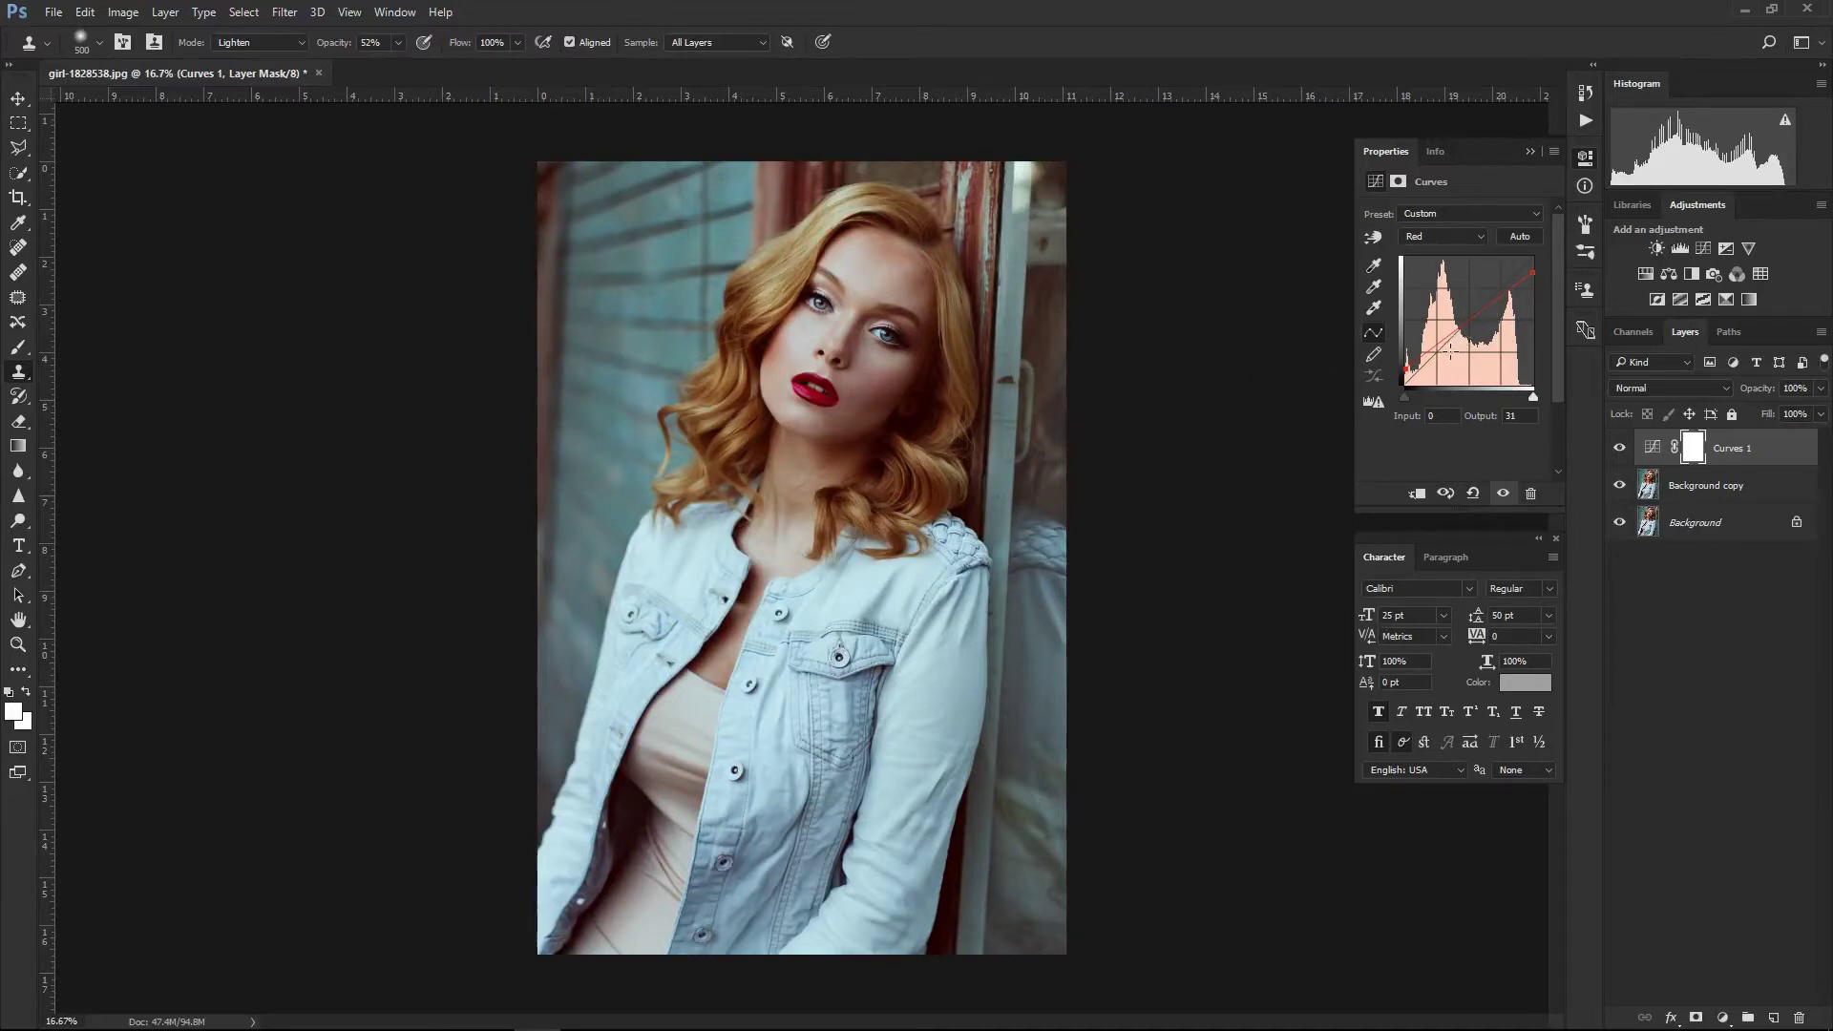
left_click(1620, 450)
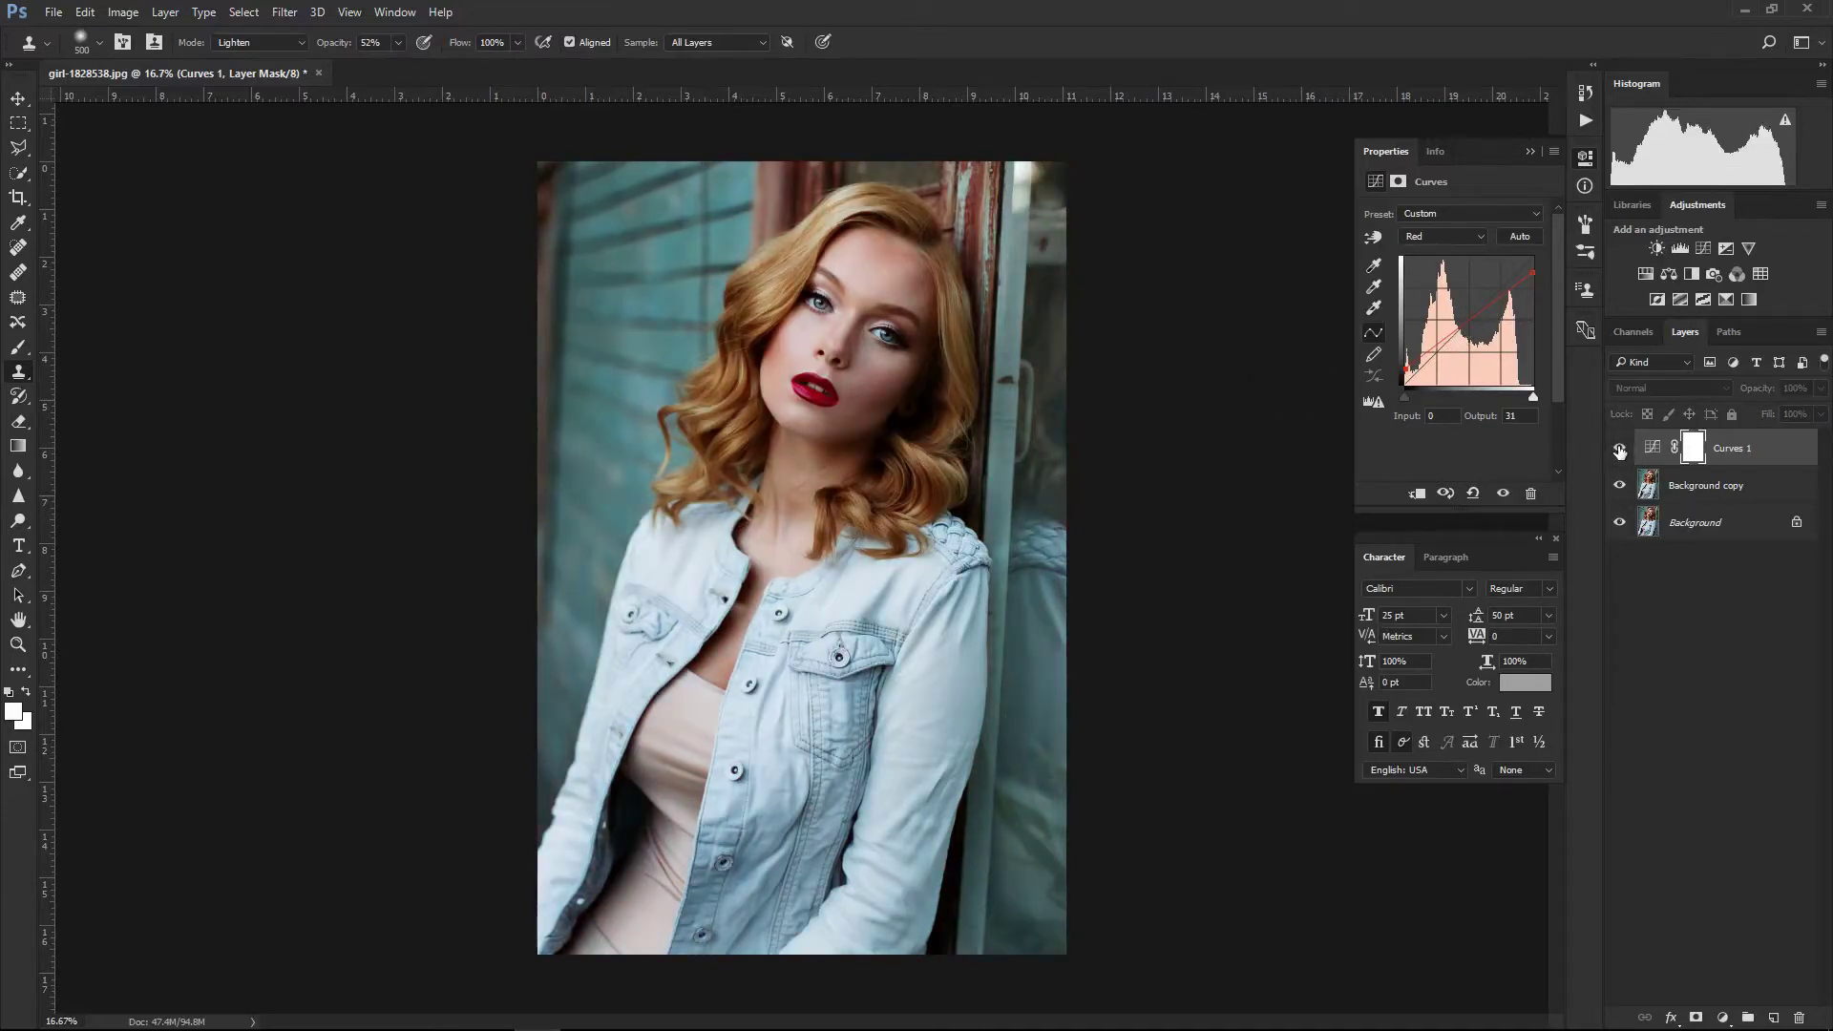
left_click(1621, 450)
- Delete the Curves adjustment layer
left_click_drag(1776, 449, 1792, 948)
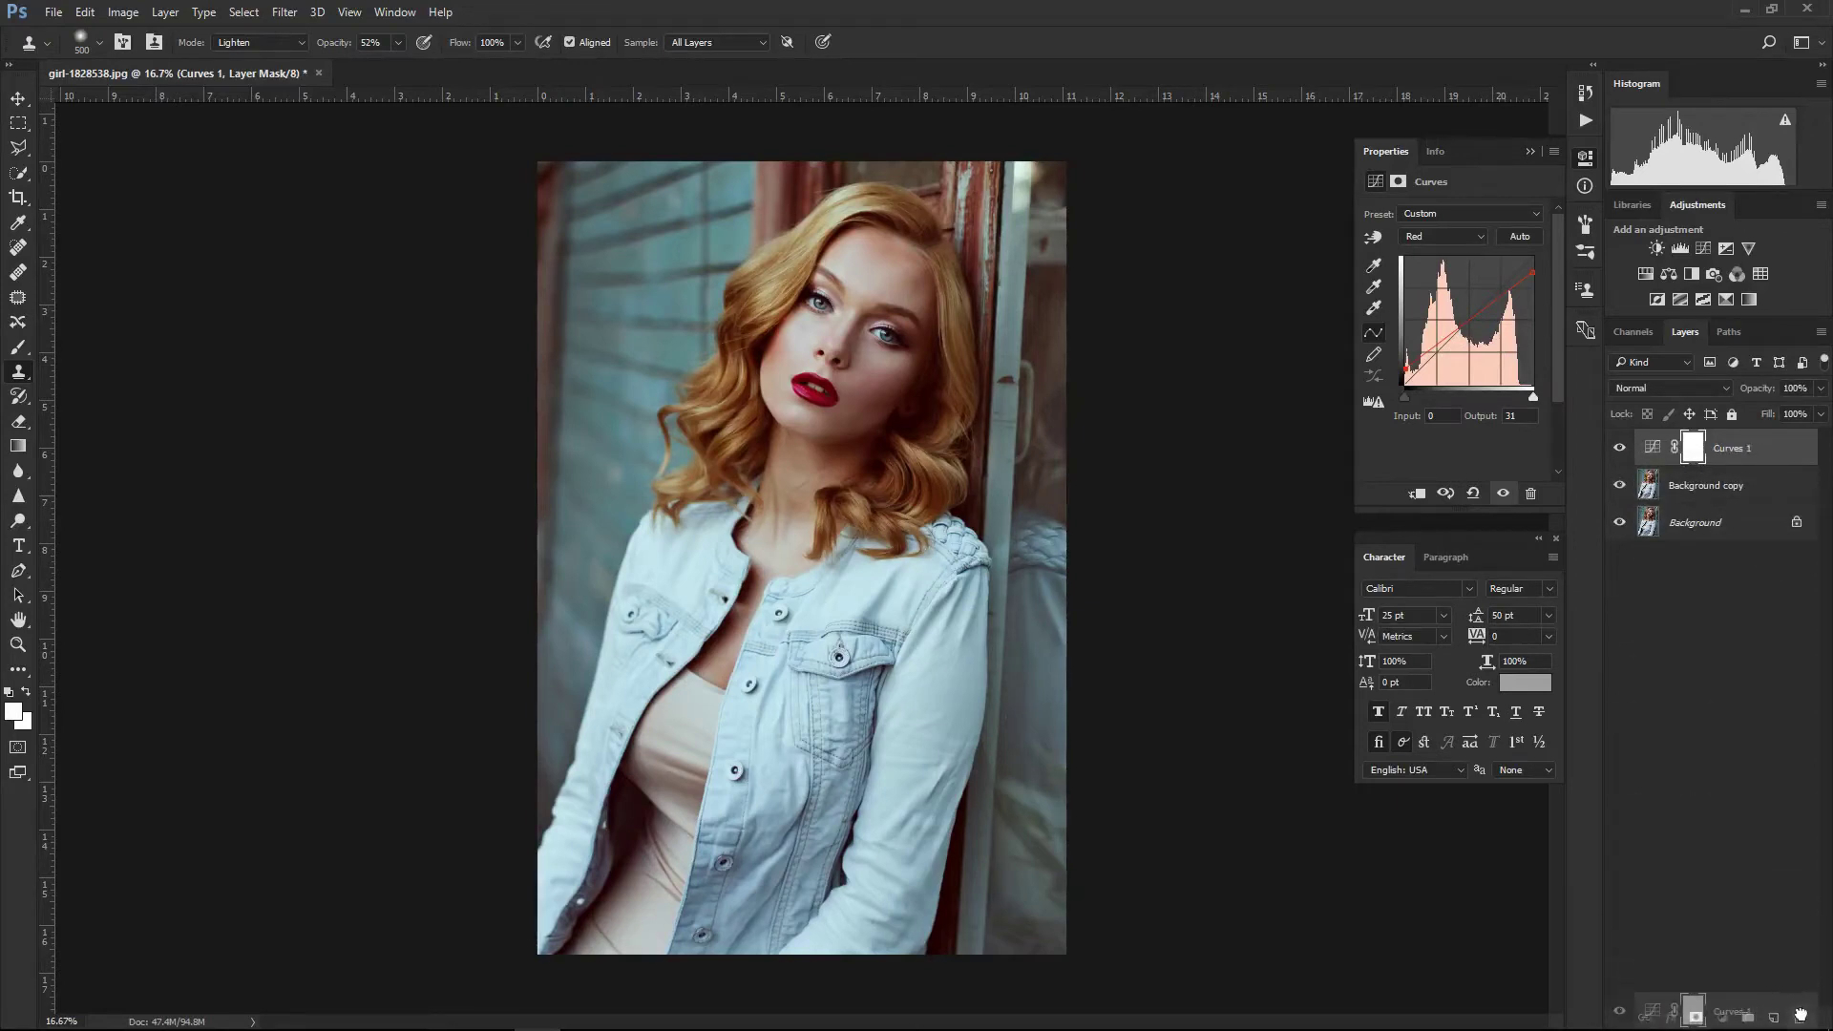
left_click_drag(1801, 1014, 1800, 1018)
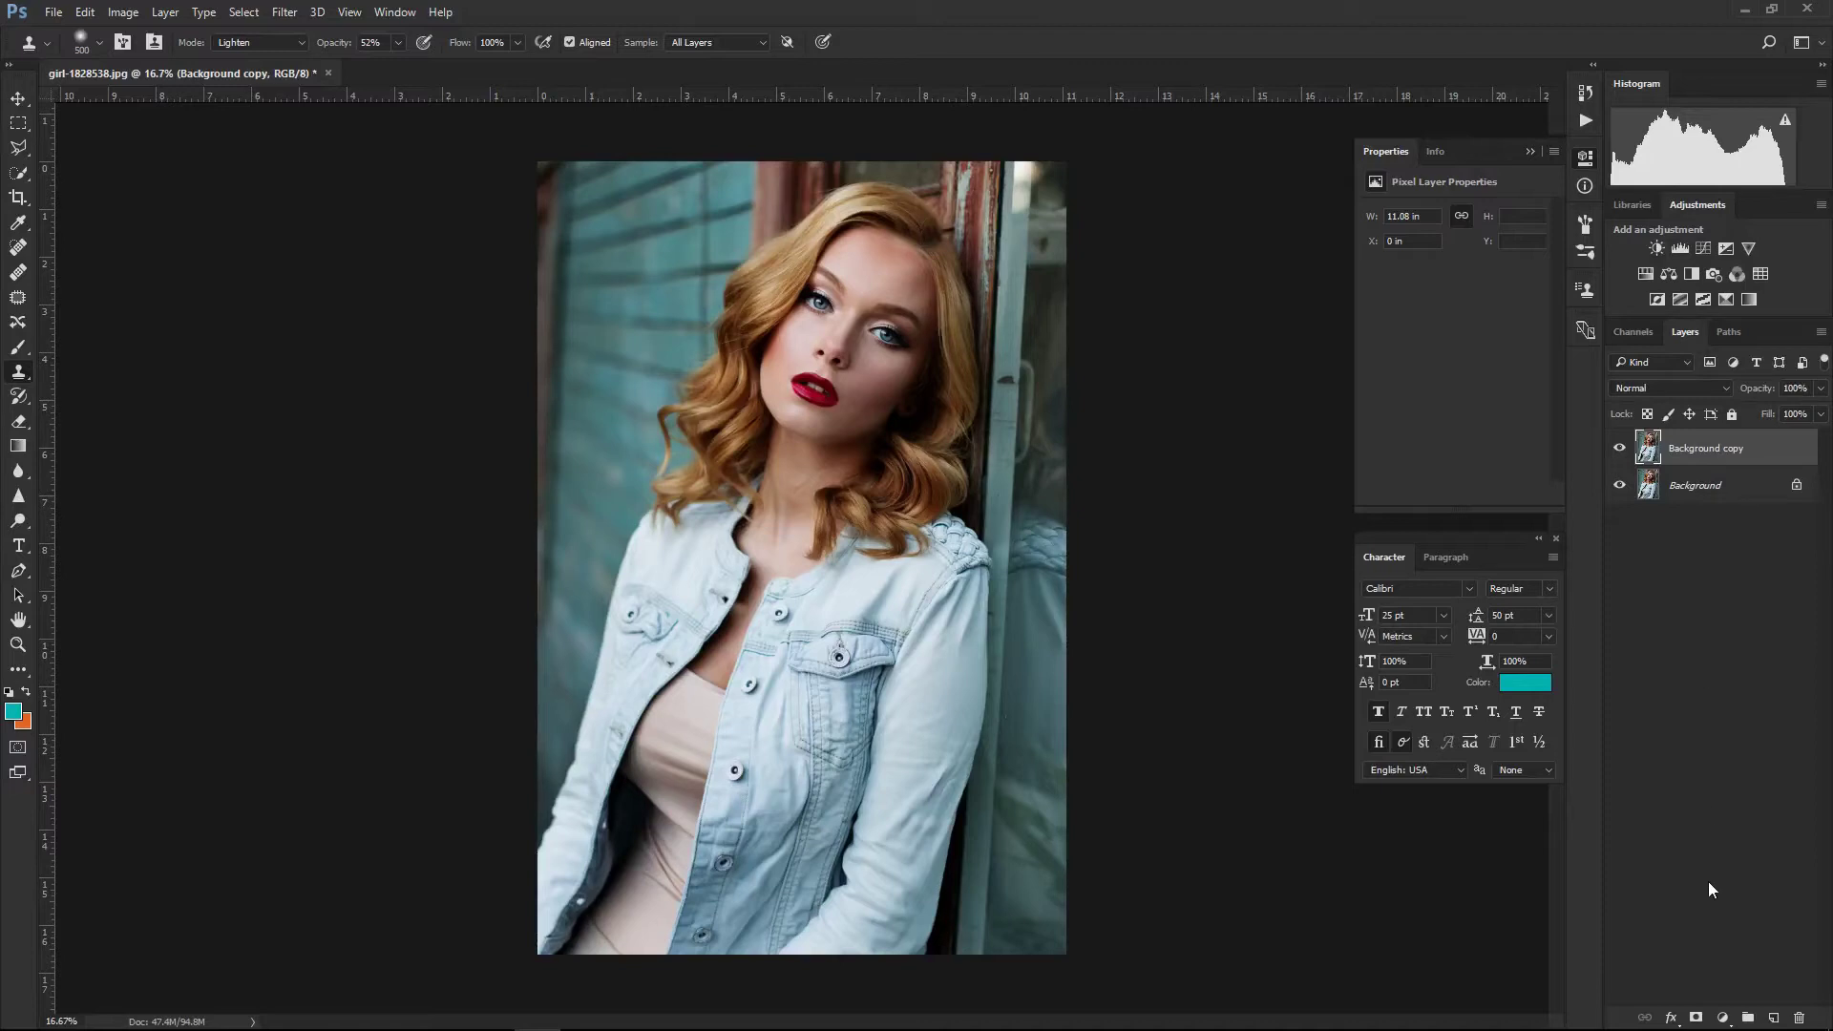
- Add a Solid Color fill layer in blue #0213b3 above the Background copy and set its blend mode to Exclusion
left_click(1725, 1020)
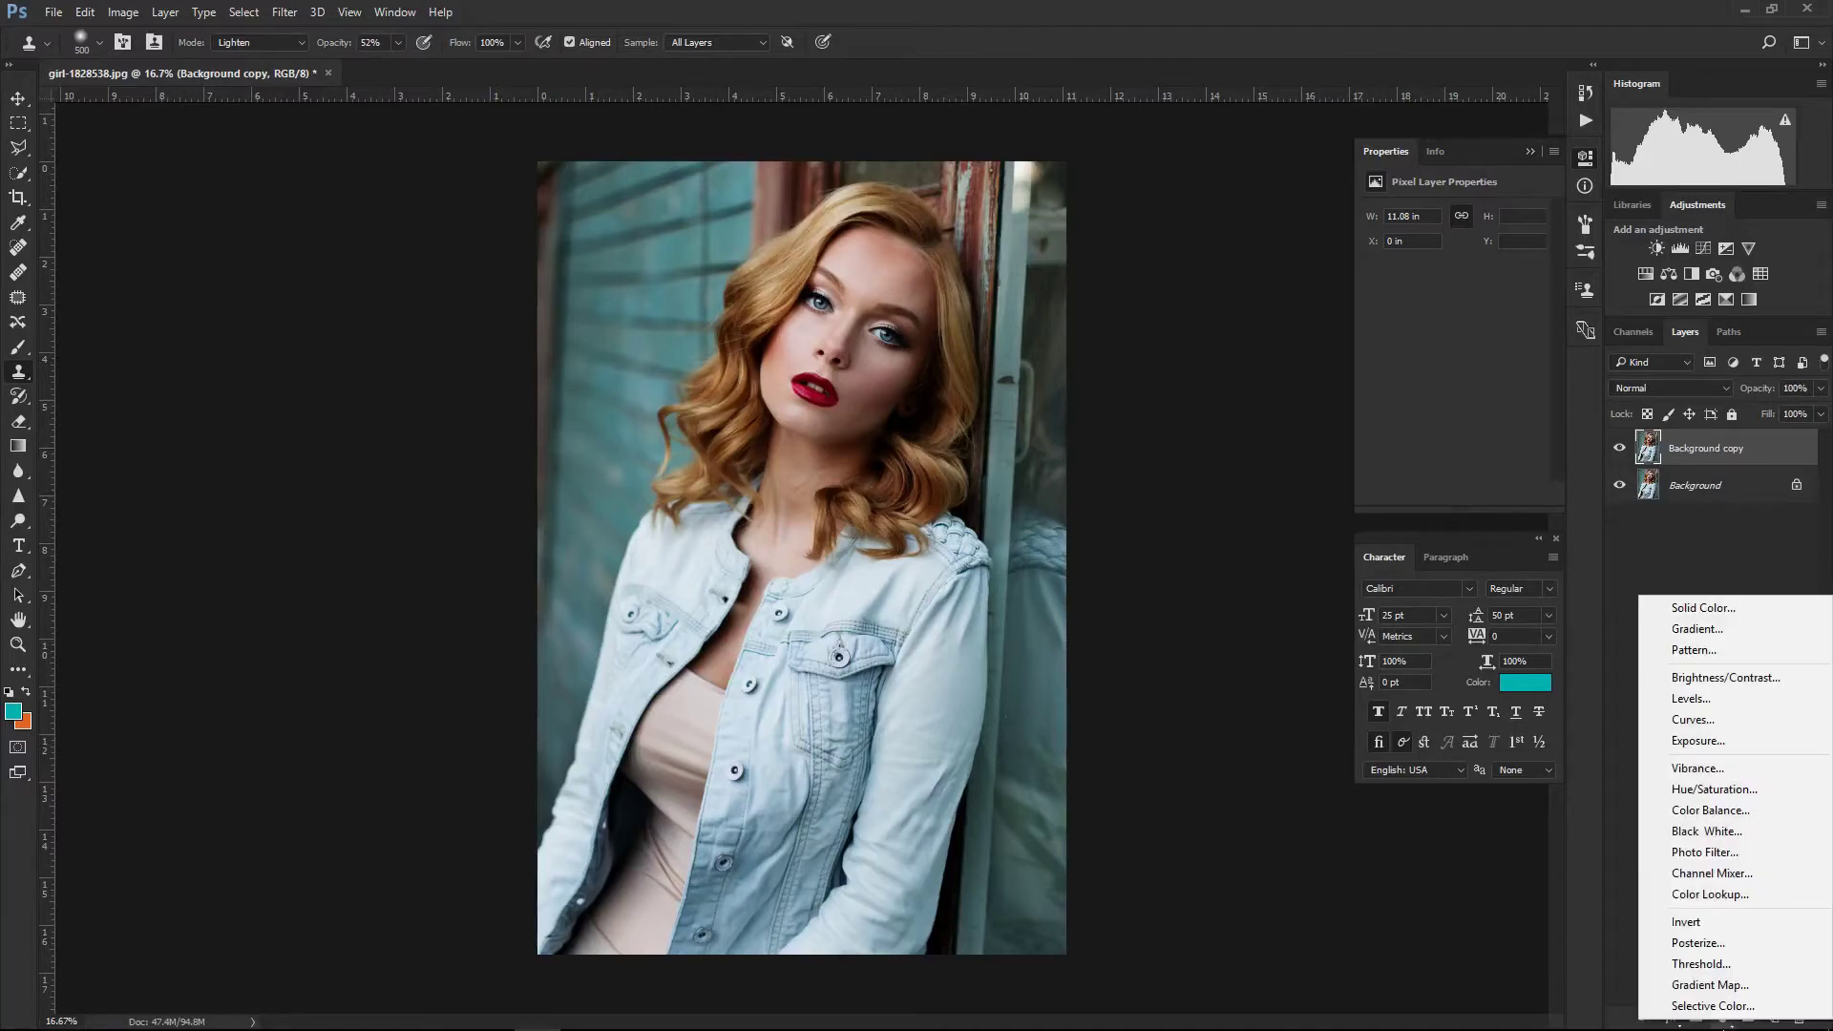
left_click(1717, 607)
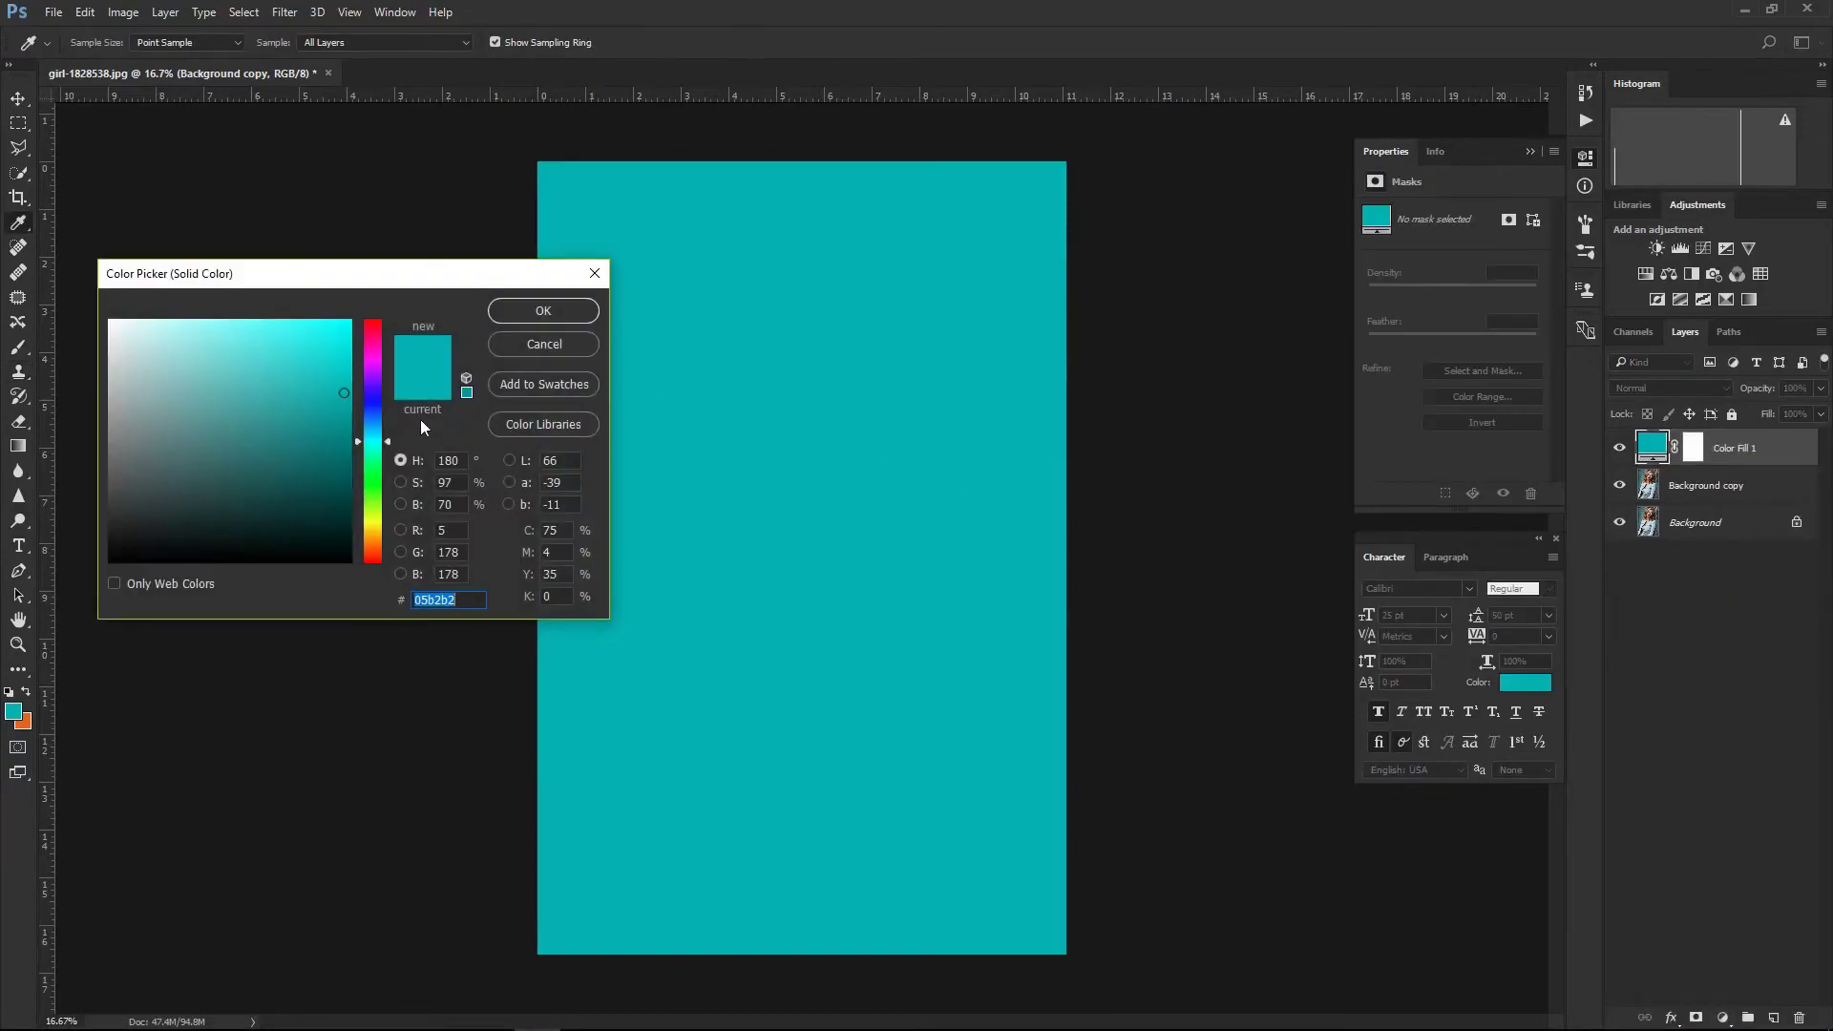
left_click(378, 403)
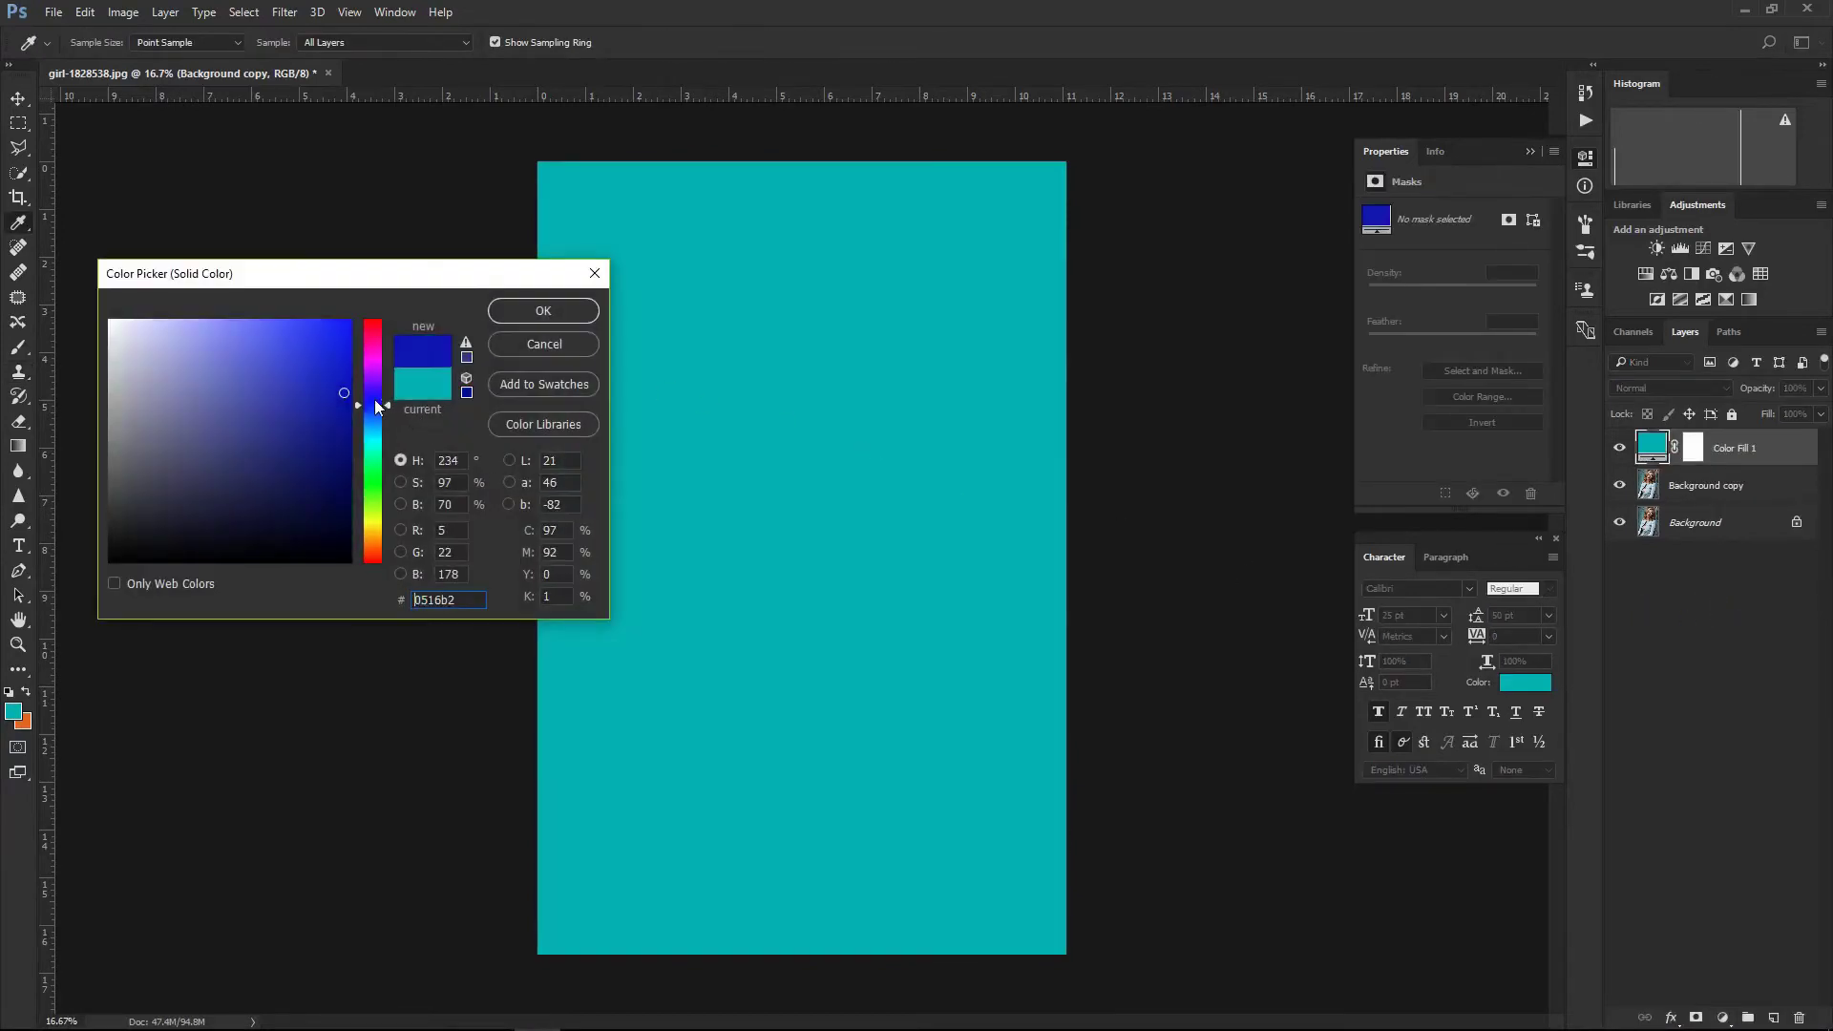
left_click(349, 392)
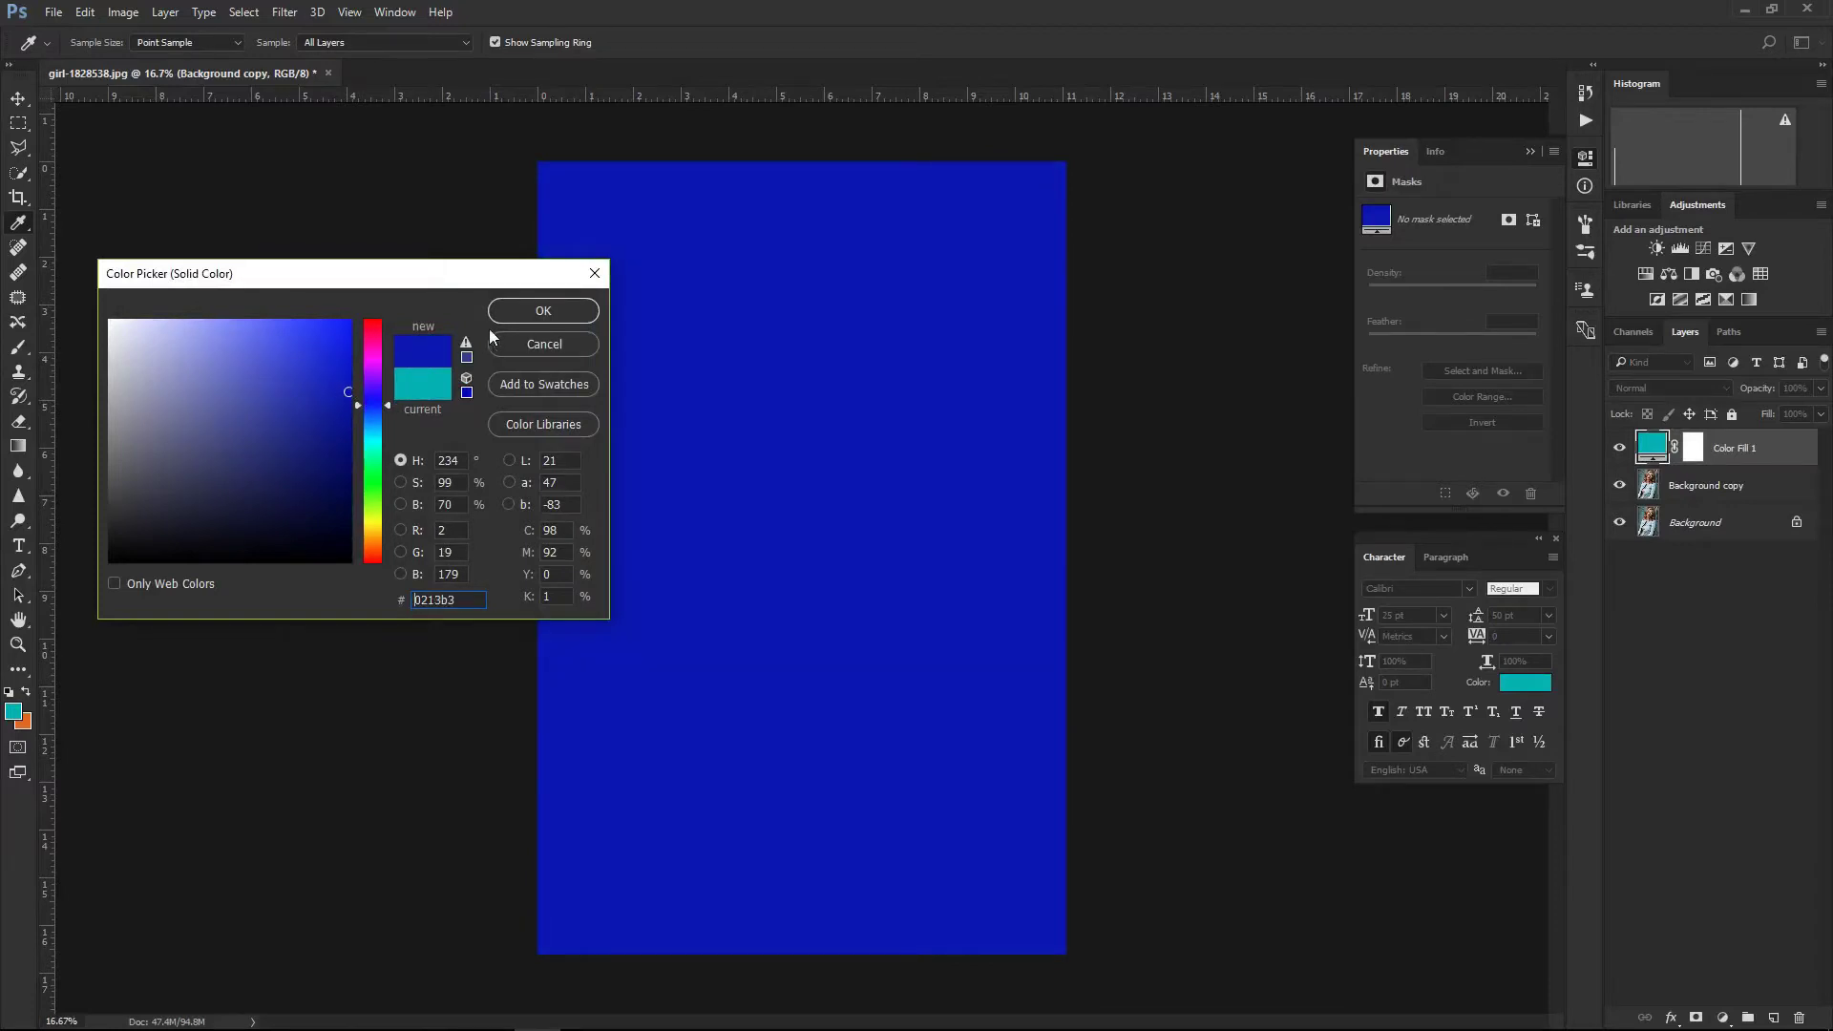
left_click(528, 315)
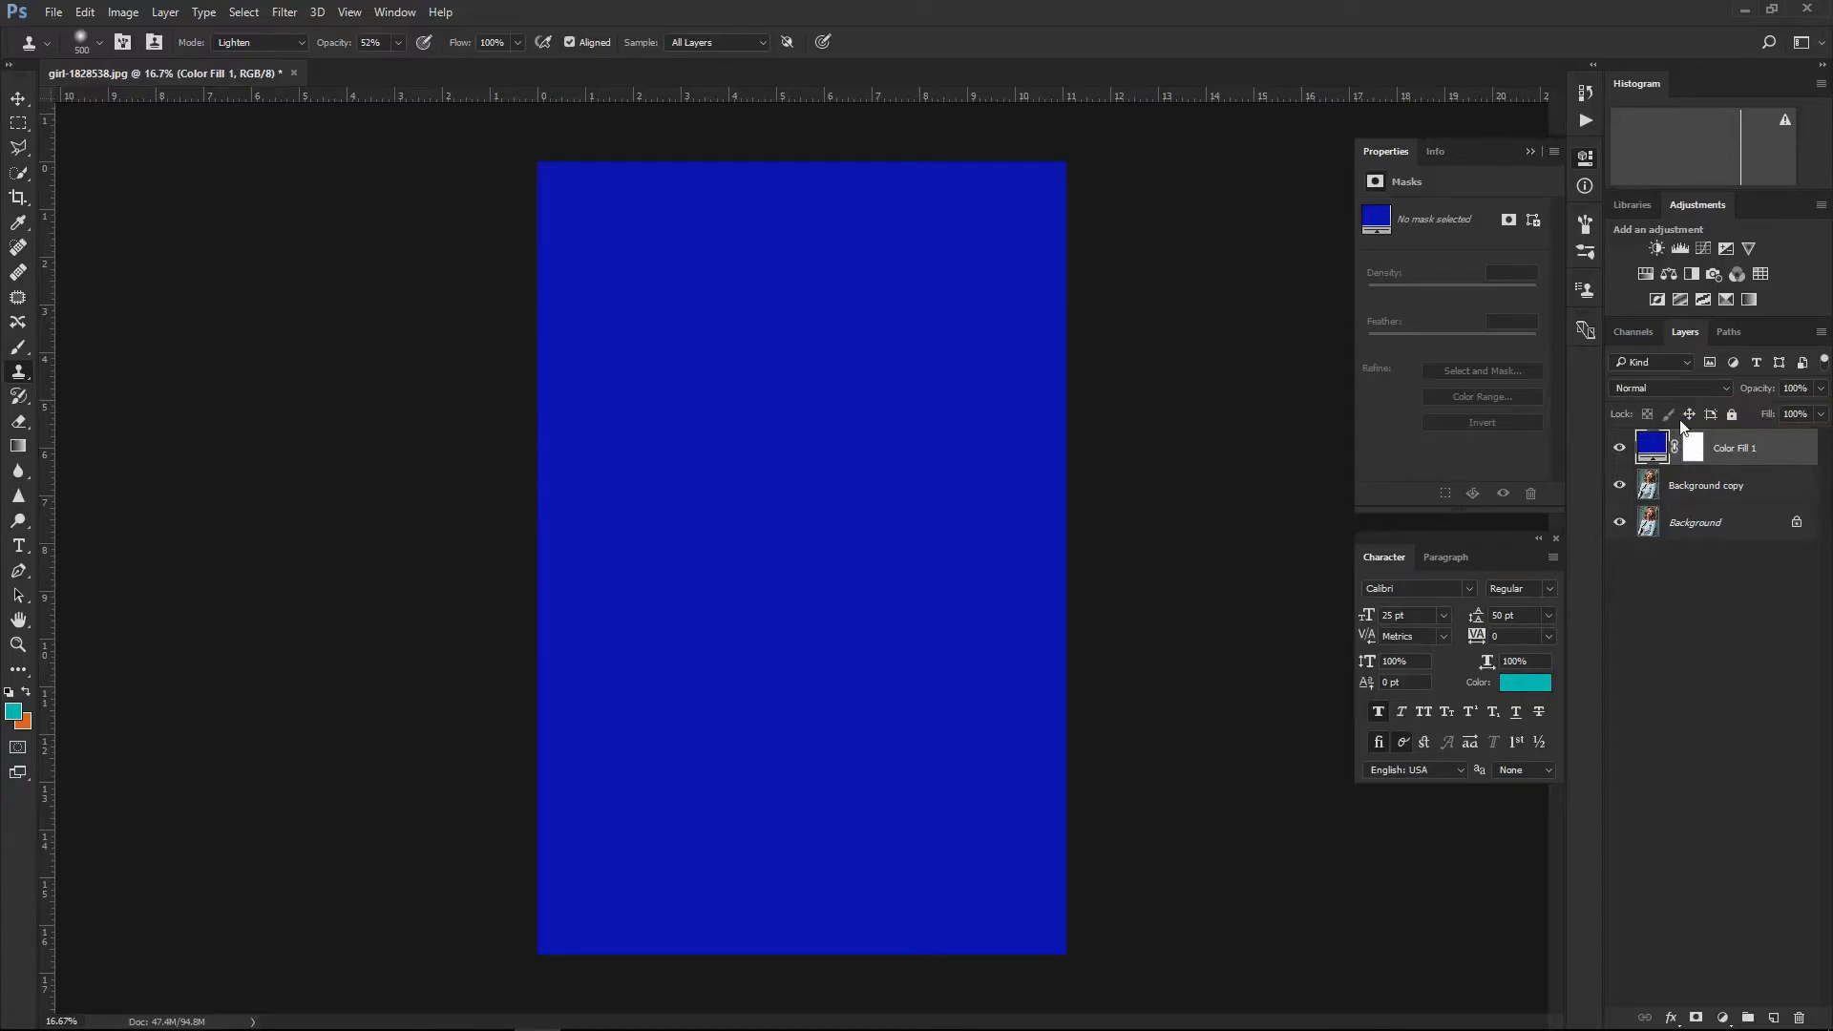
left_click(1667, 388)
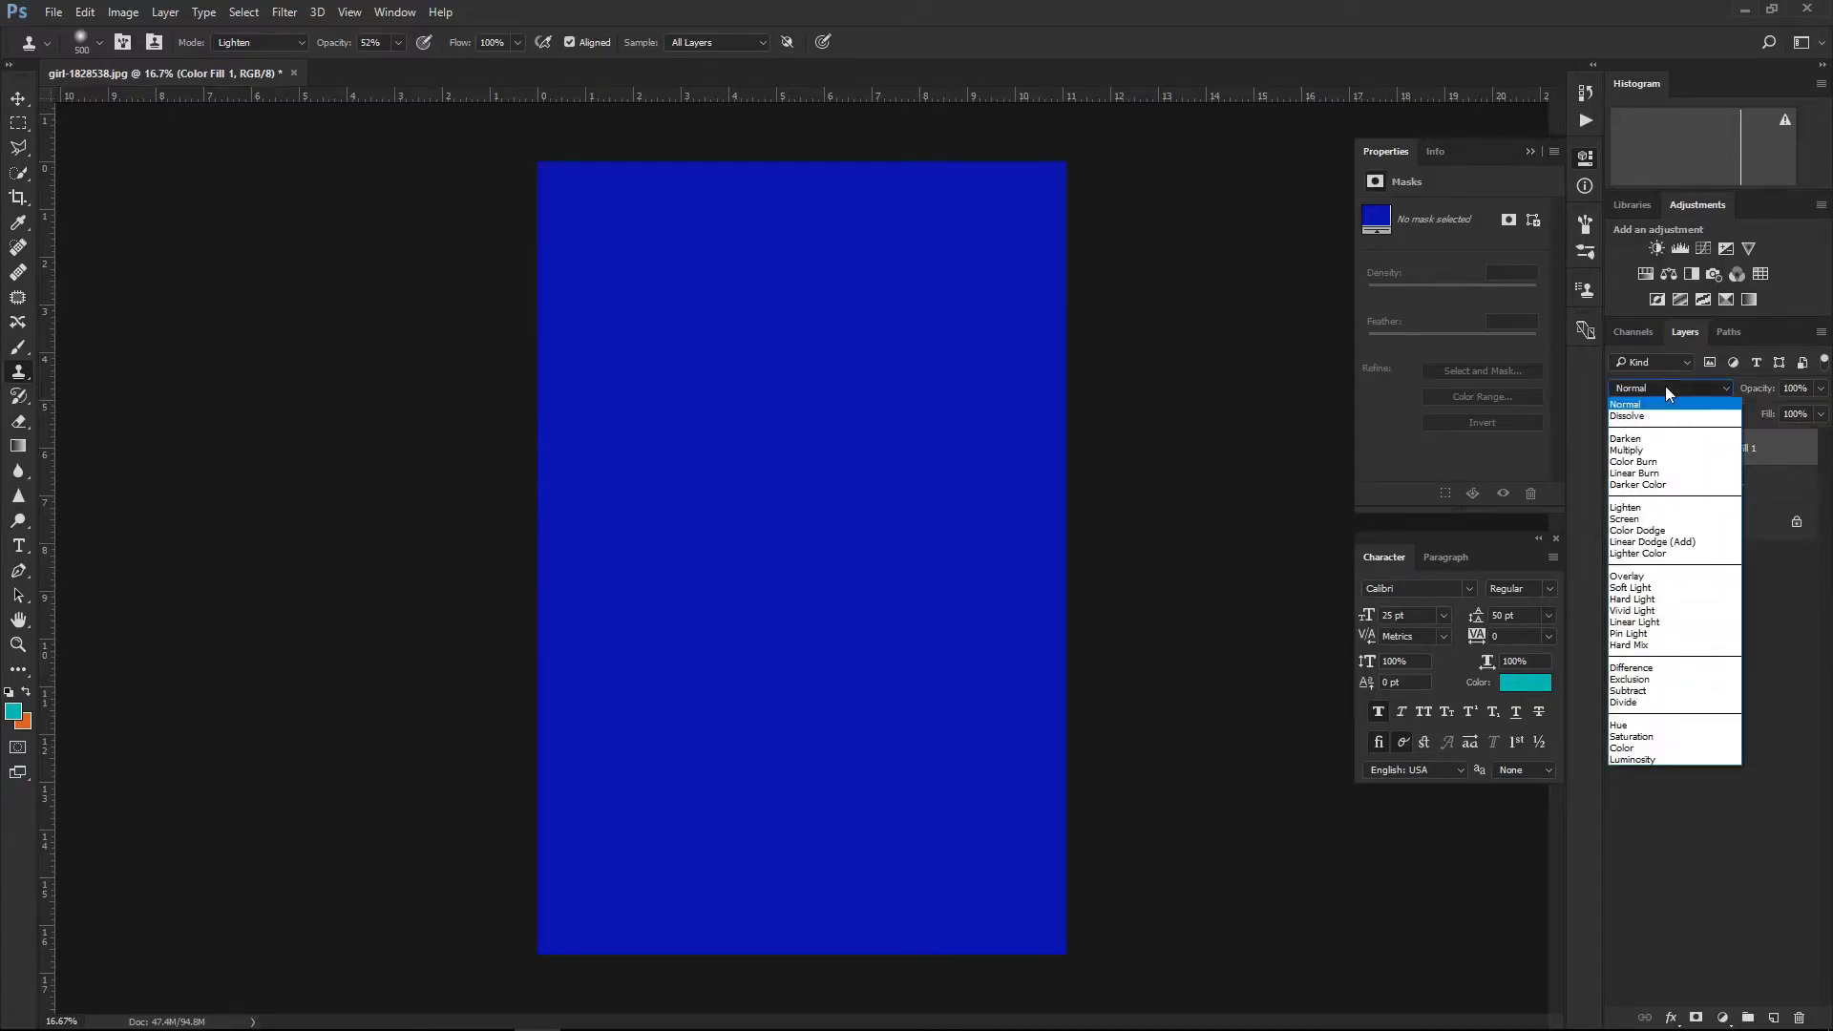
left_click(1642, 680)
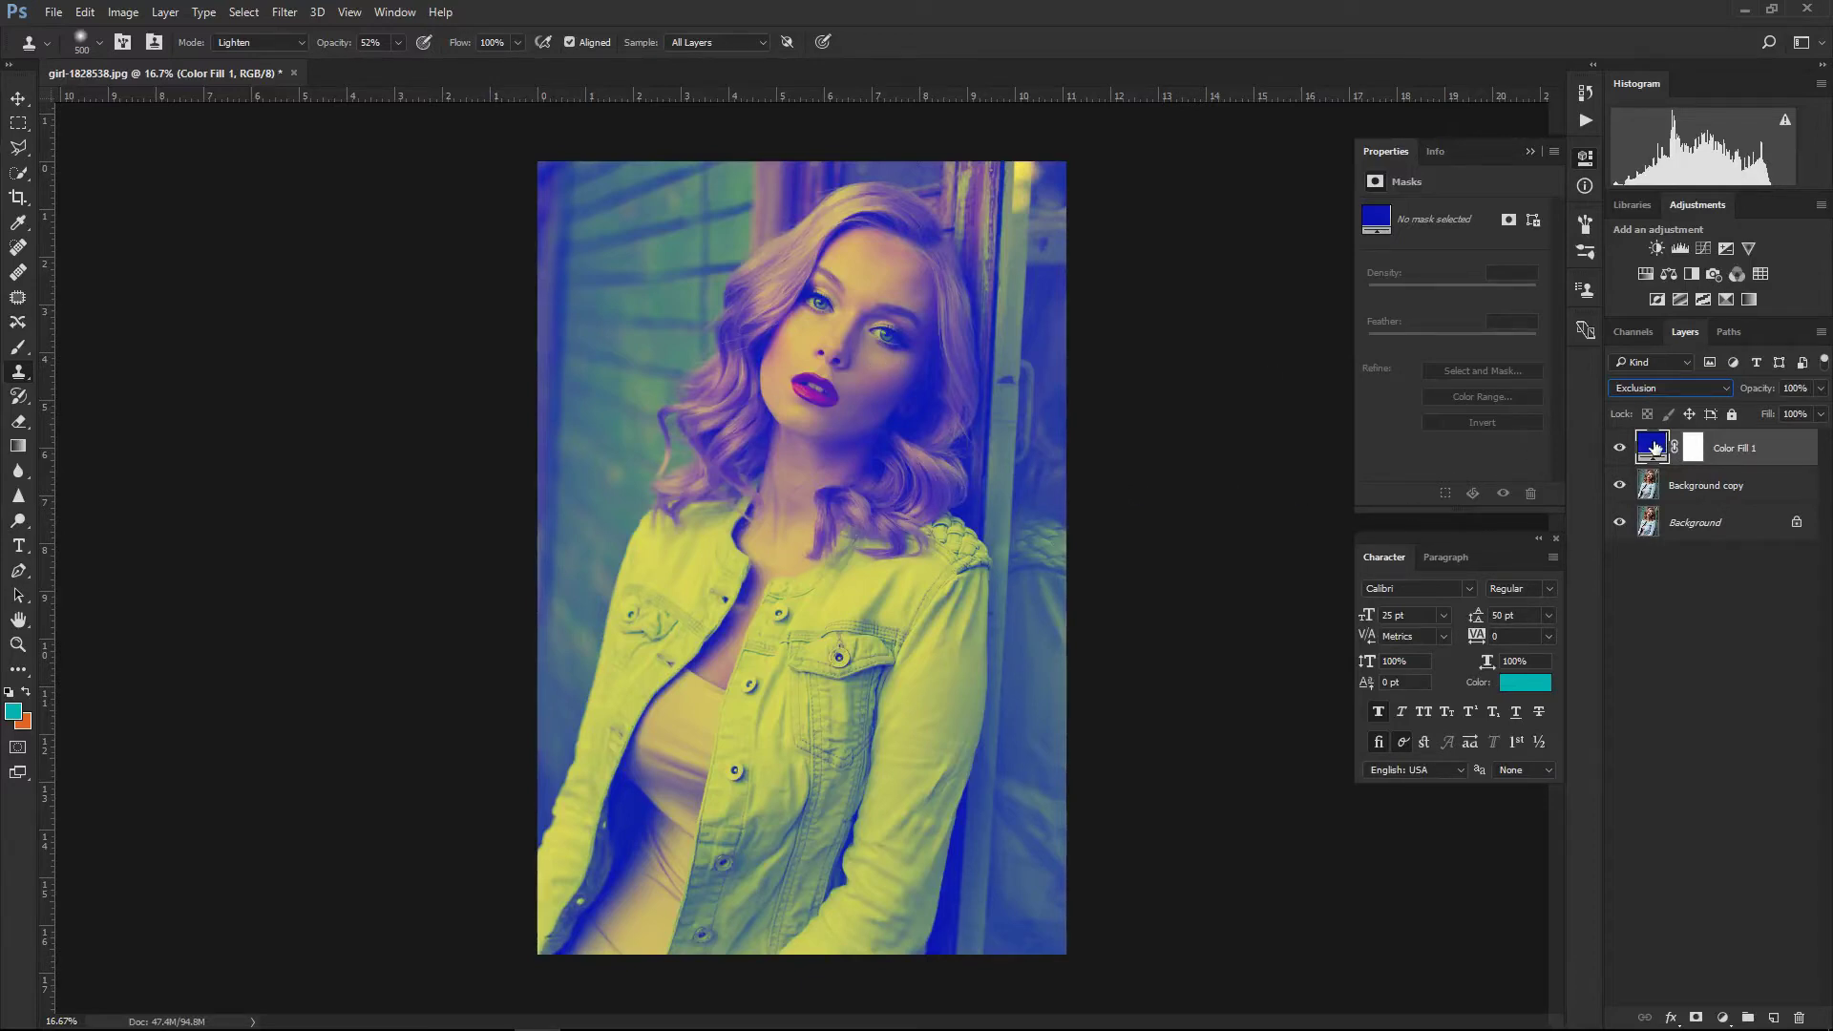
- Try black #000000 and bright blue #0018ff as the Color Fill layer's color to compare the Exclusion effect
double_click(1655, 446)
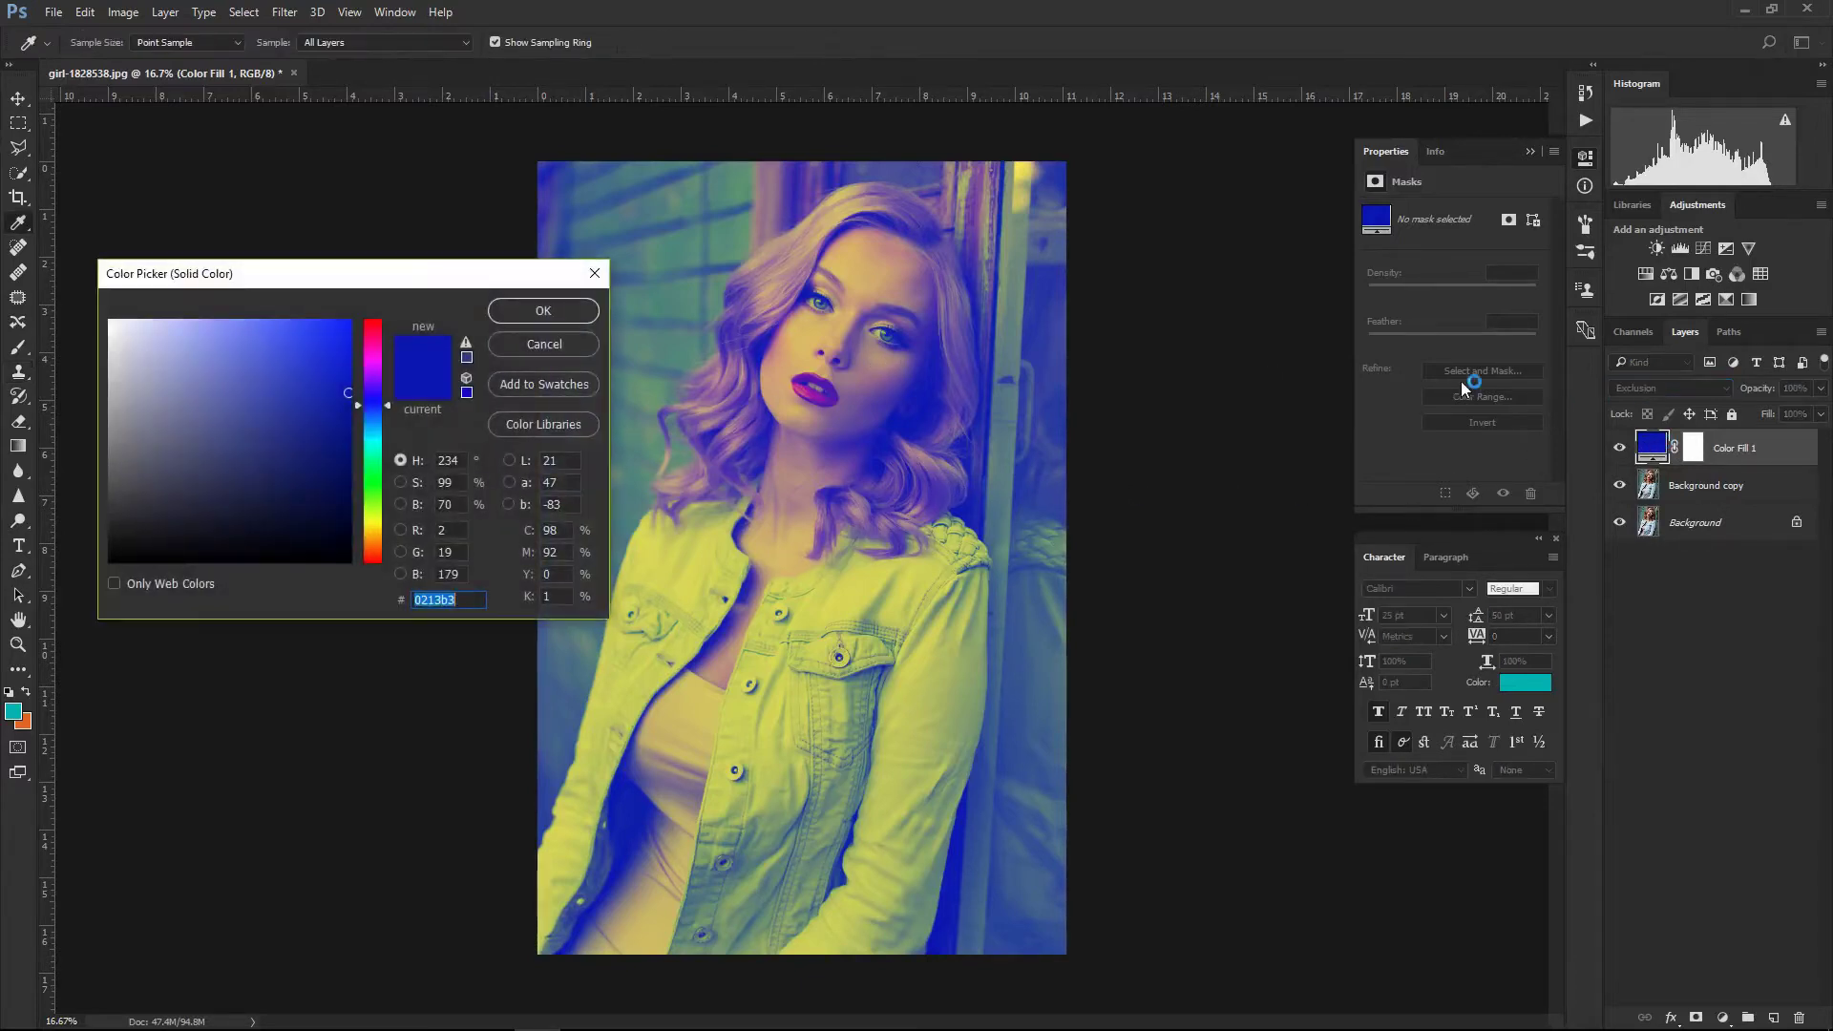
left_click_drag(491, 282, 1515, 125)
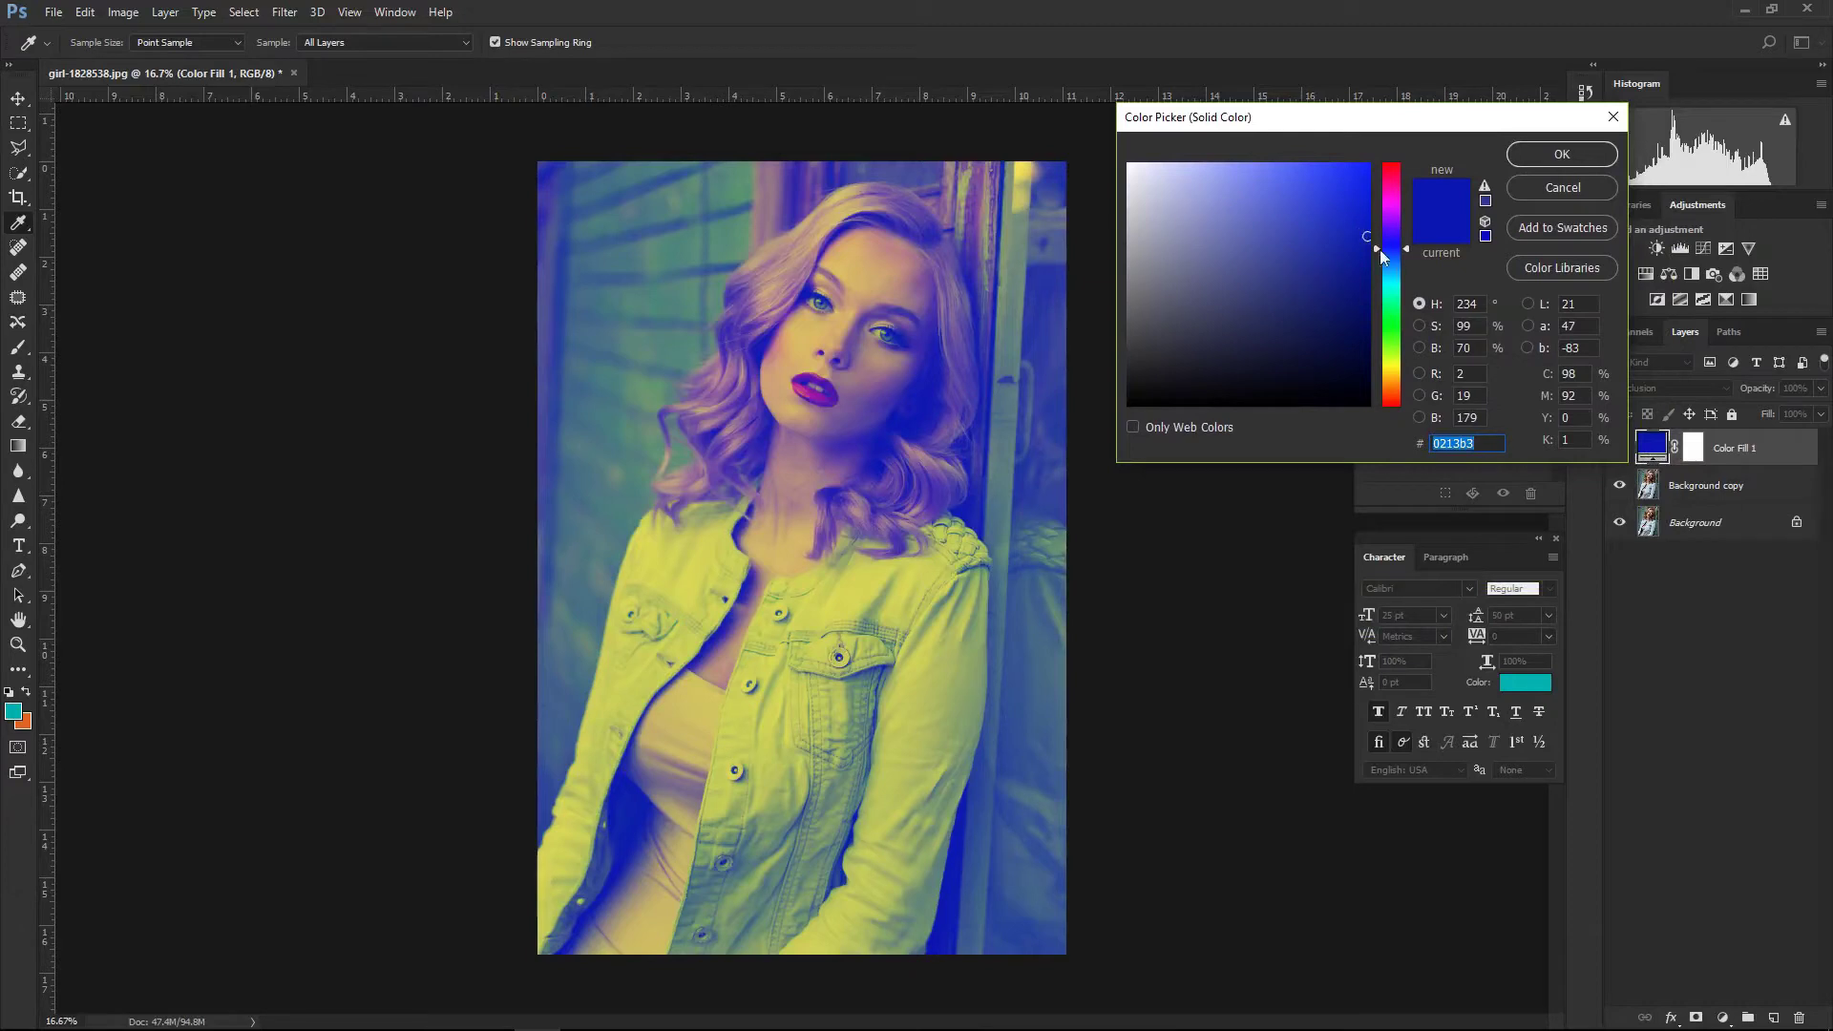
left_click_drag(1372, 237, 1368, 408)
left_click(1370, 404)
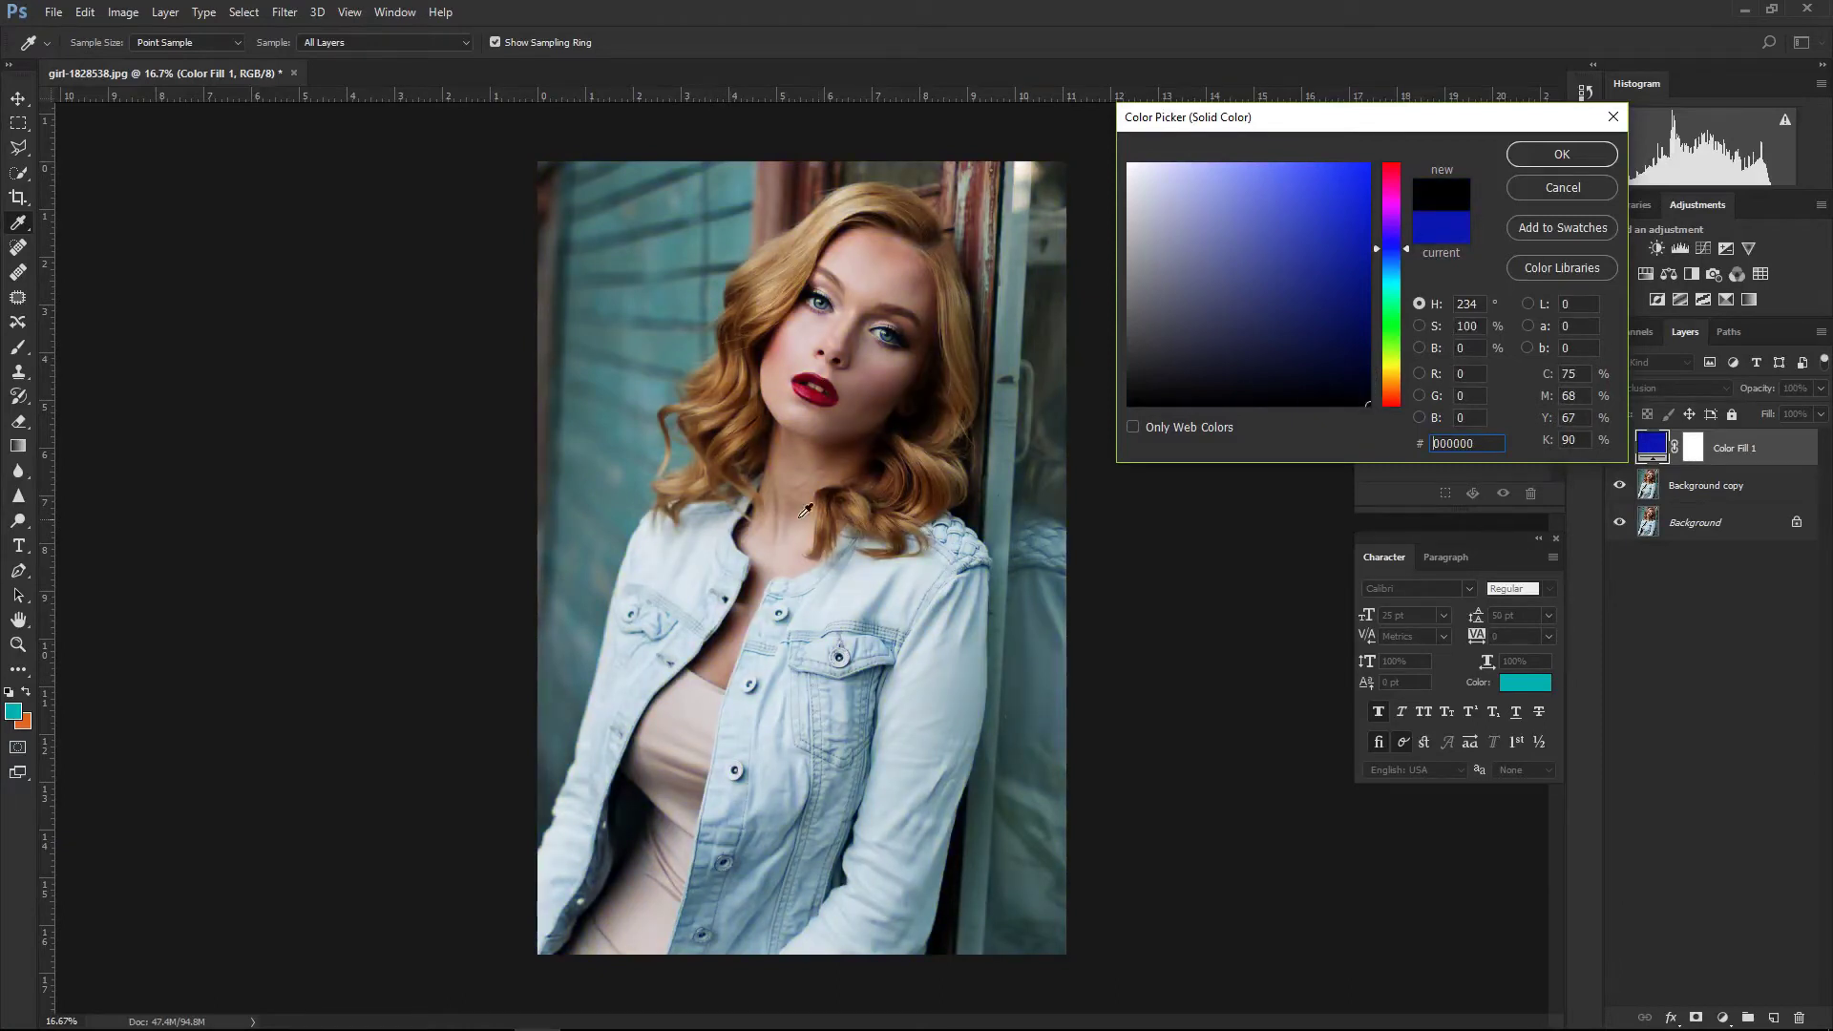
left_click_drag(1367, 404, 1390, 161)
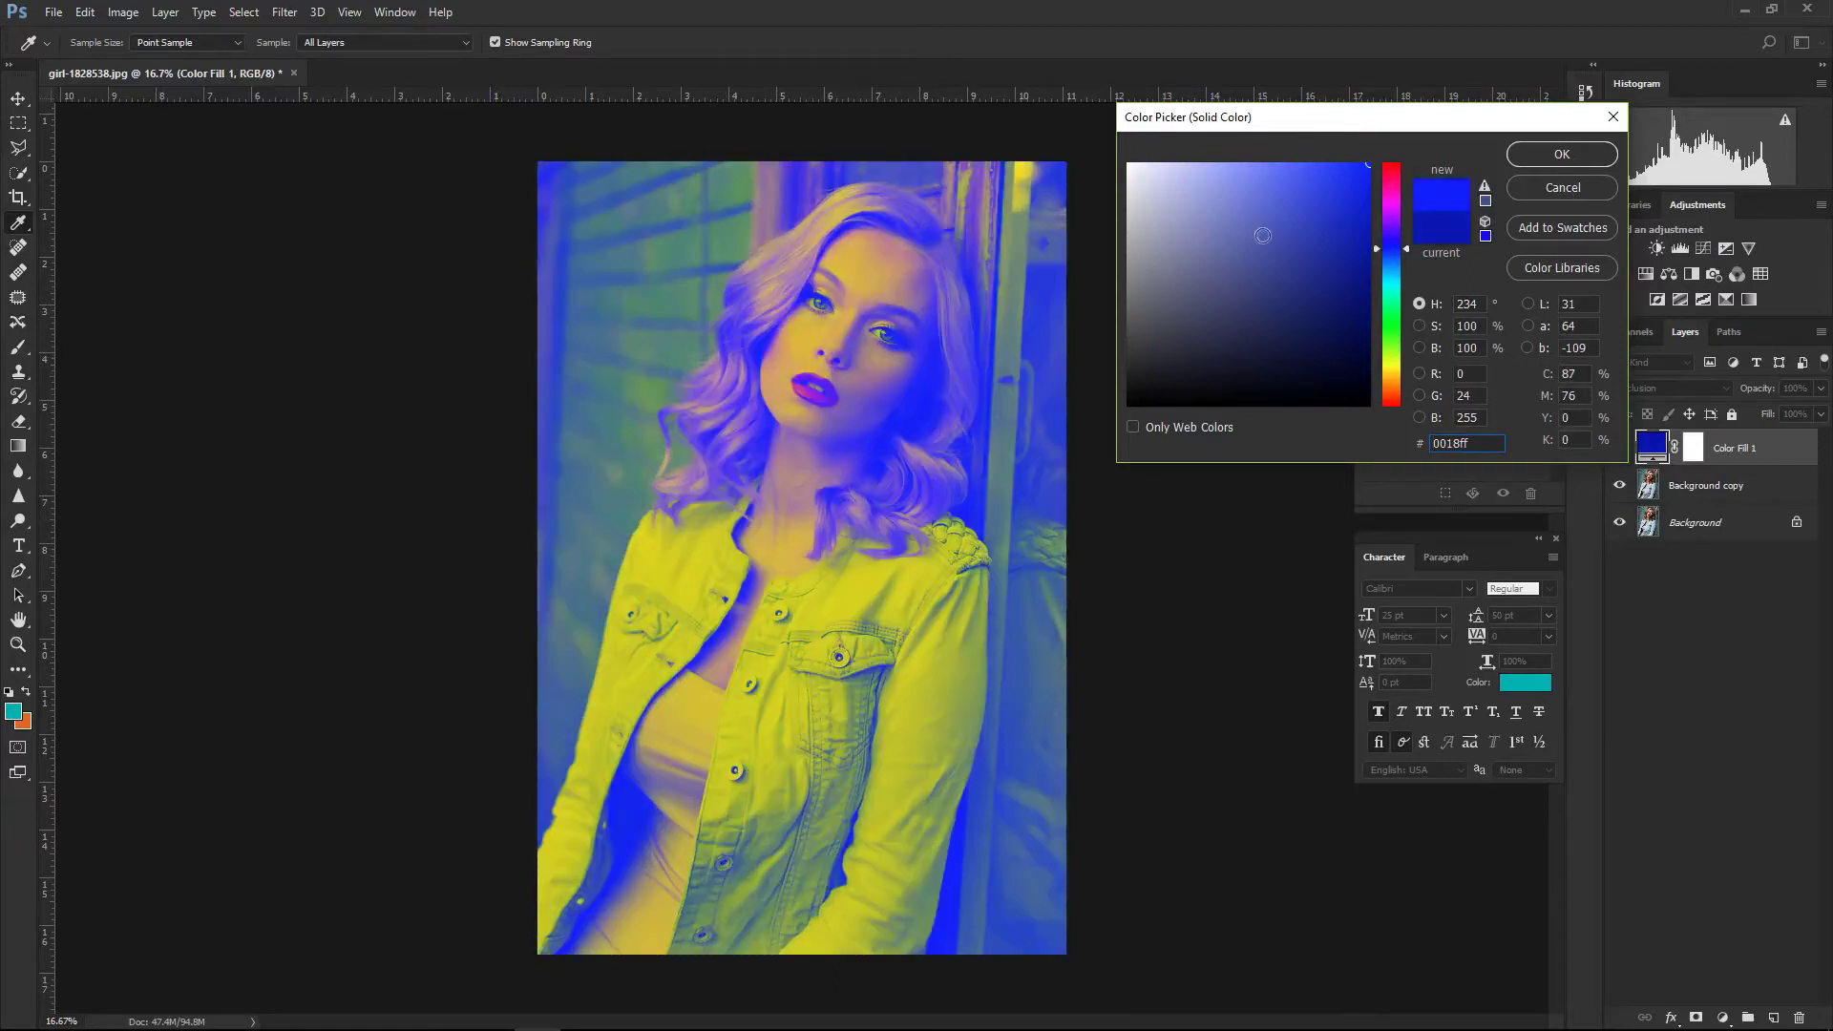
left_click(1369, 166)
left_click(1371, 170)
- Try dark magenta #3c003a and dark purple #380567 as the fill color, and discard the color changes
mouse_move(1371, 170)
left_mouse_down()
mouse_move(1371, 327)
mouse_move(1406, 254)
mouse_move(1405, 310)
mouse_move(1369, 320)
mouse_move(1366, 369)
left_mouse_up()
left_click_drag(1410, 304, 1408, 202)
mouse_move(1366, 372)
left_mouse_down()
mouse_move(1367, 326)
mouse_move(1288, 349)
mouse_move(1249, 332)
mouse_move(1272, 357)
mouse_move(1337, 337)
mouse_move(1349, 290)
mouse_move(1369, 350)
left_mouse_up()
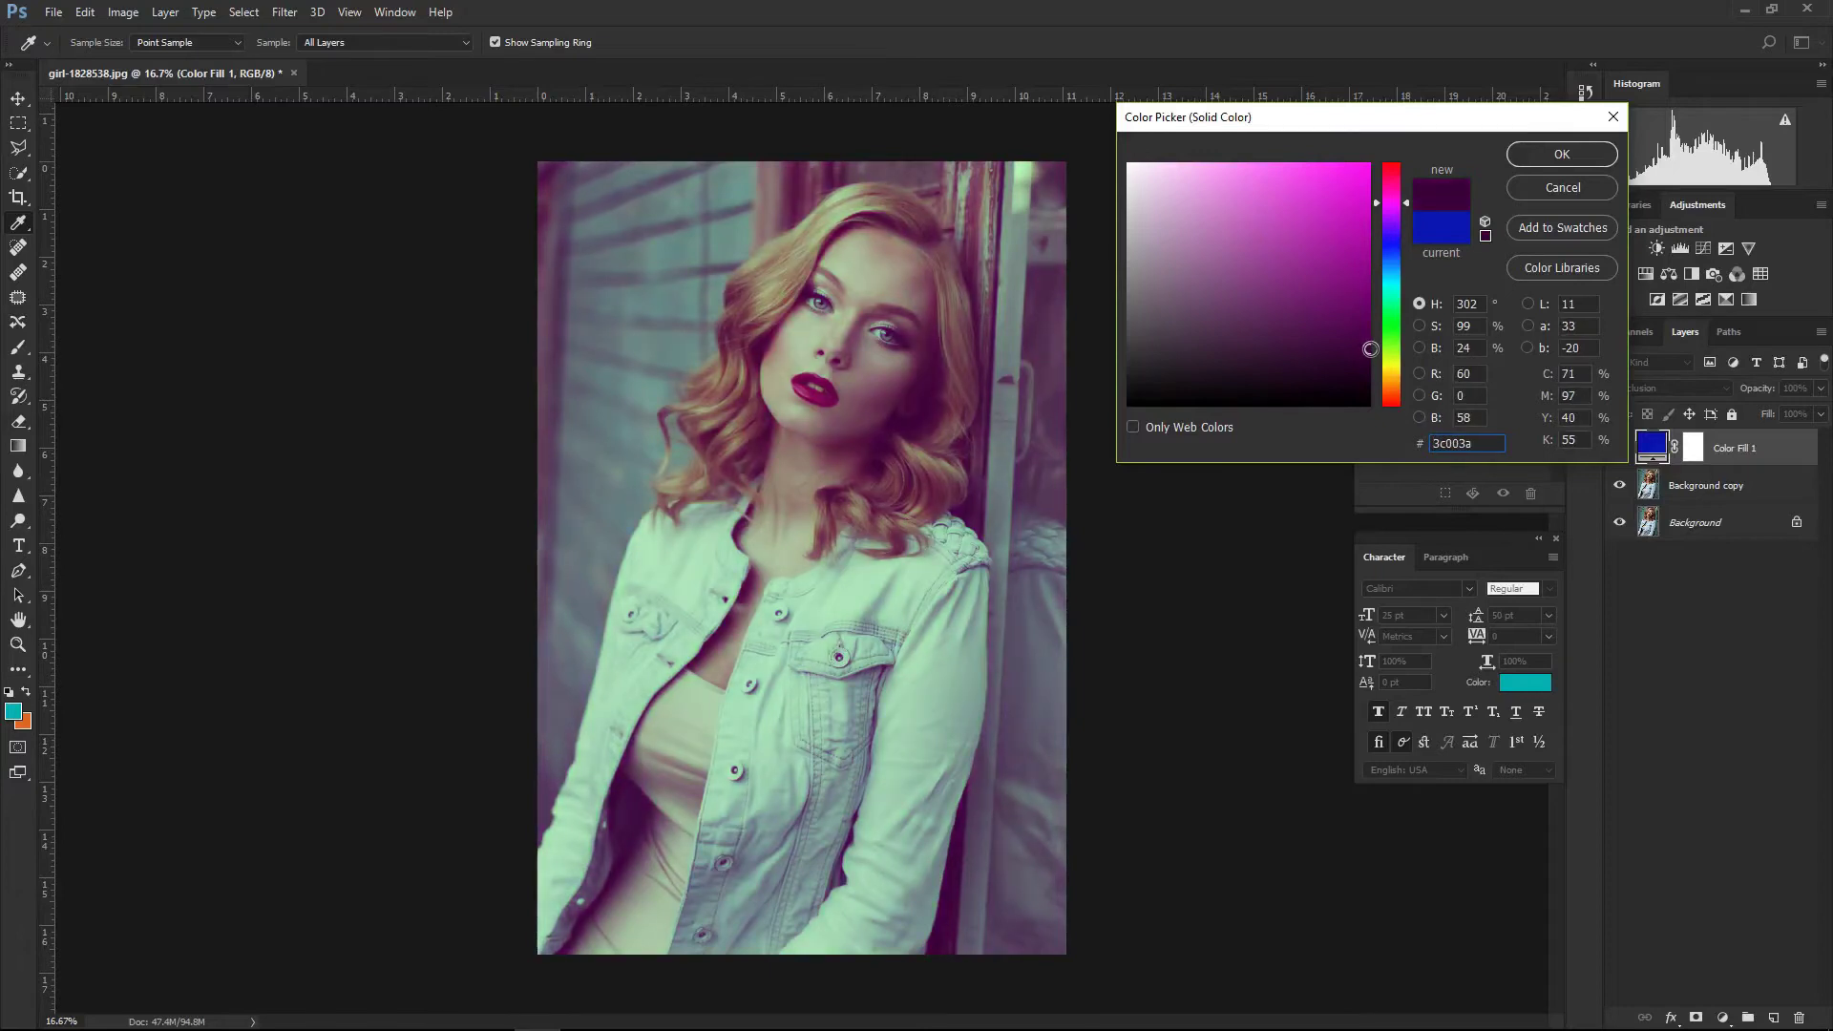
left_click(1394, 223)
left_click_drag(1364, 334, 1358, 308)
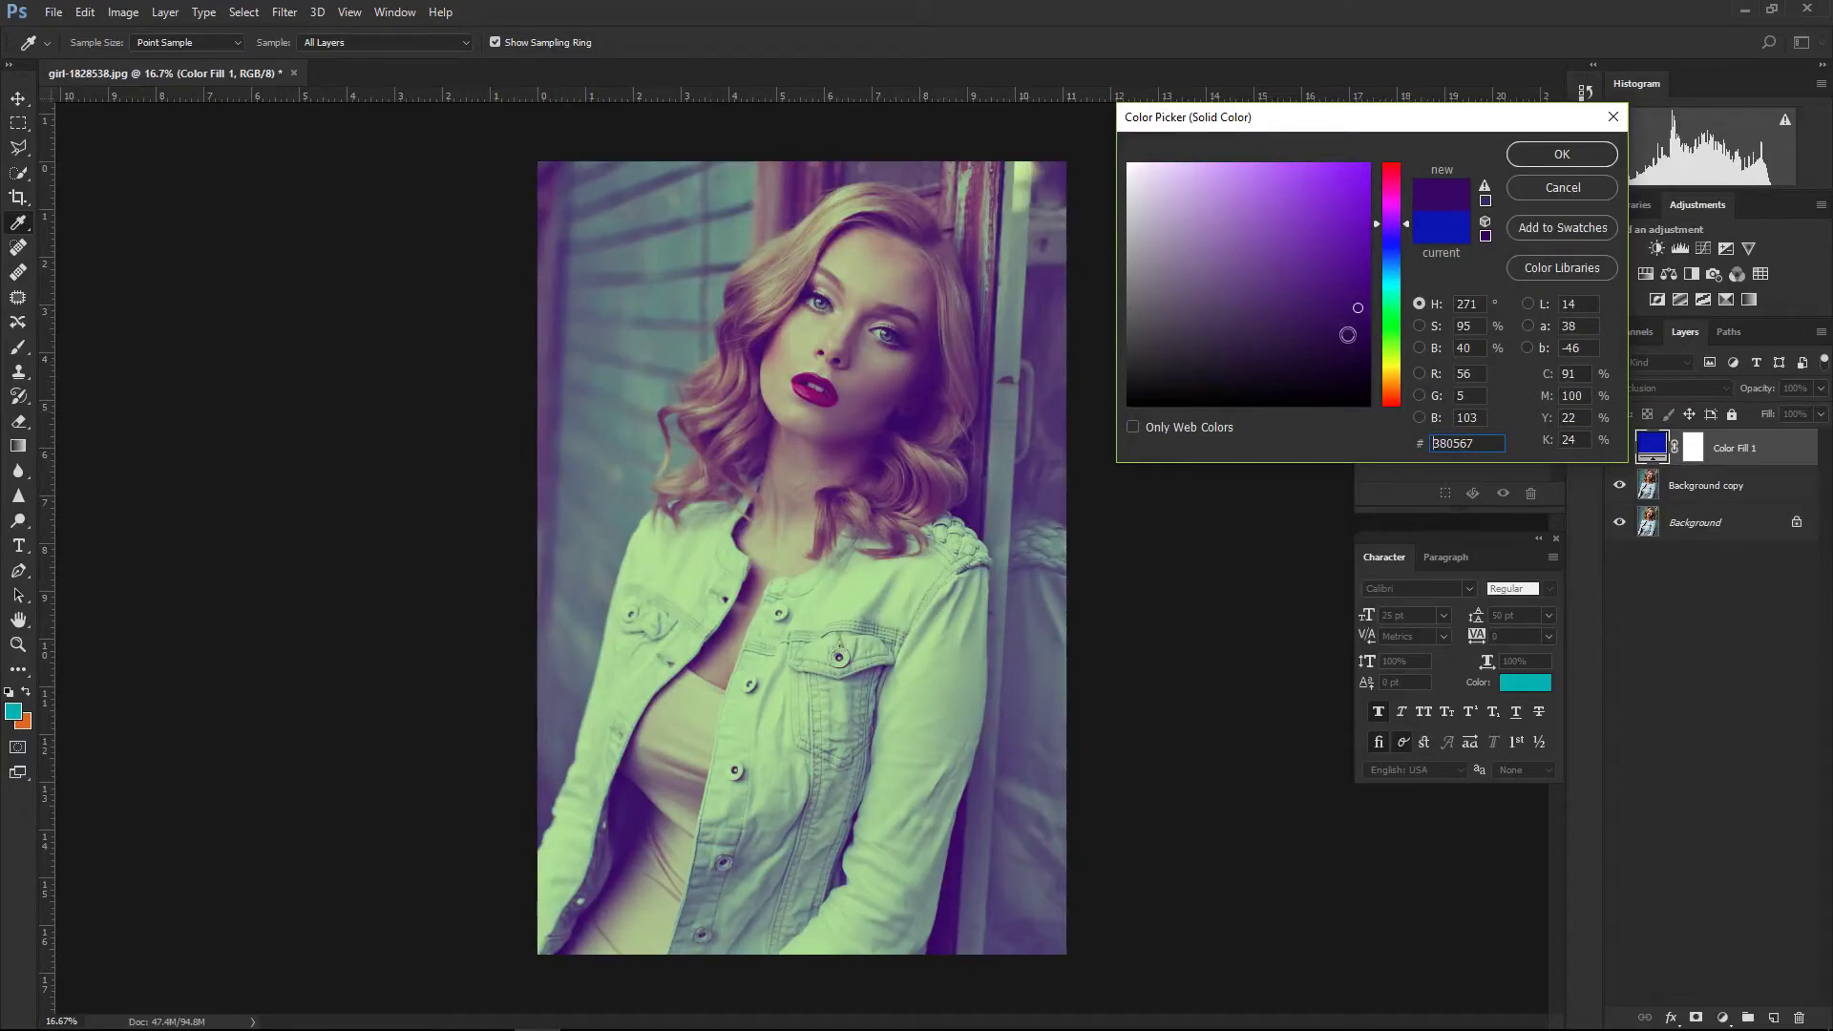
left_click(1359, 305)
left_click(1562, 187)
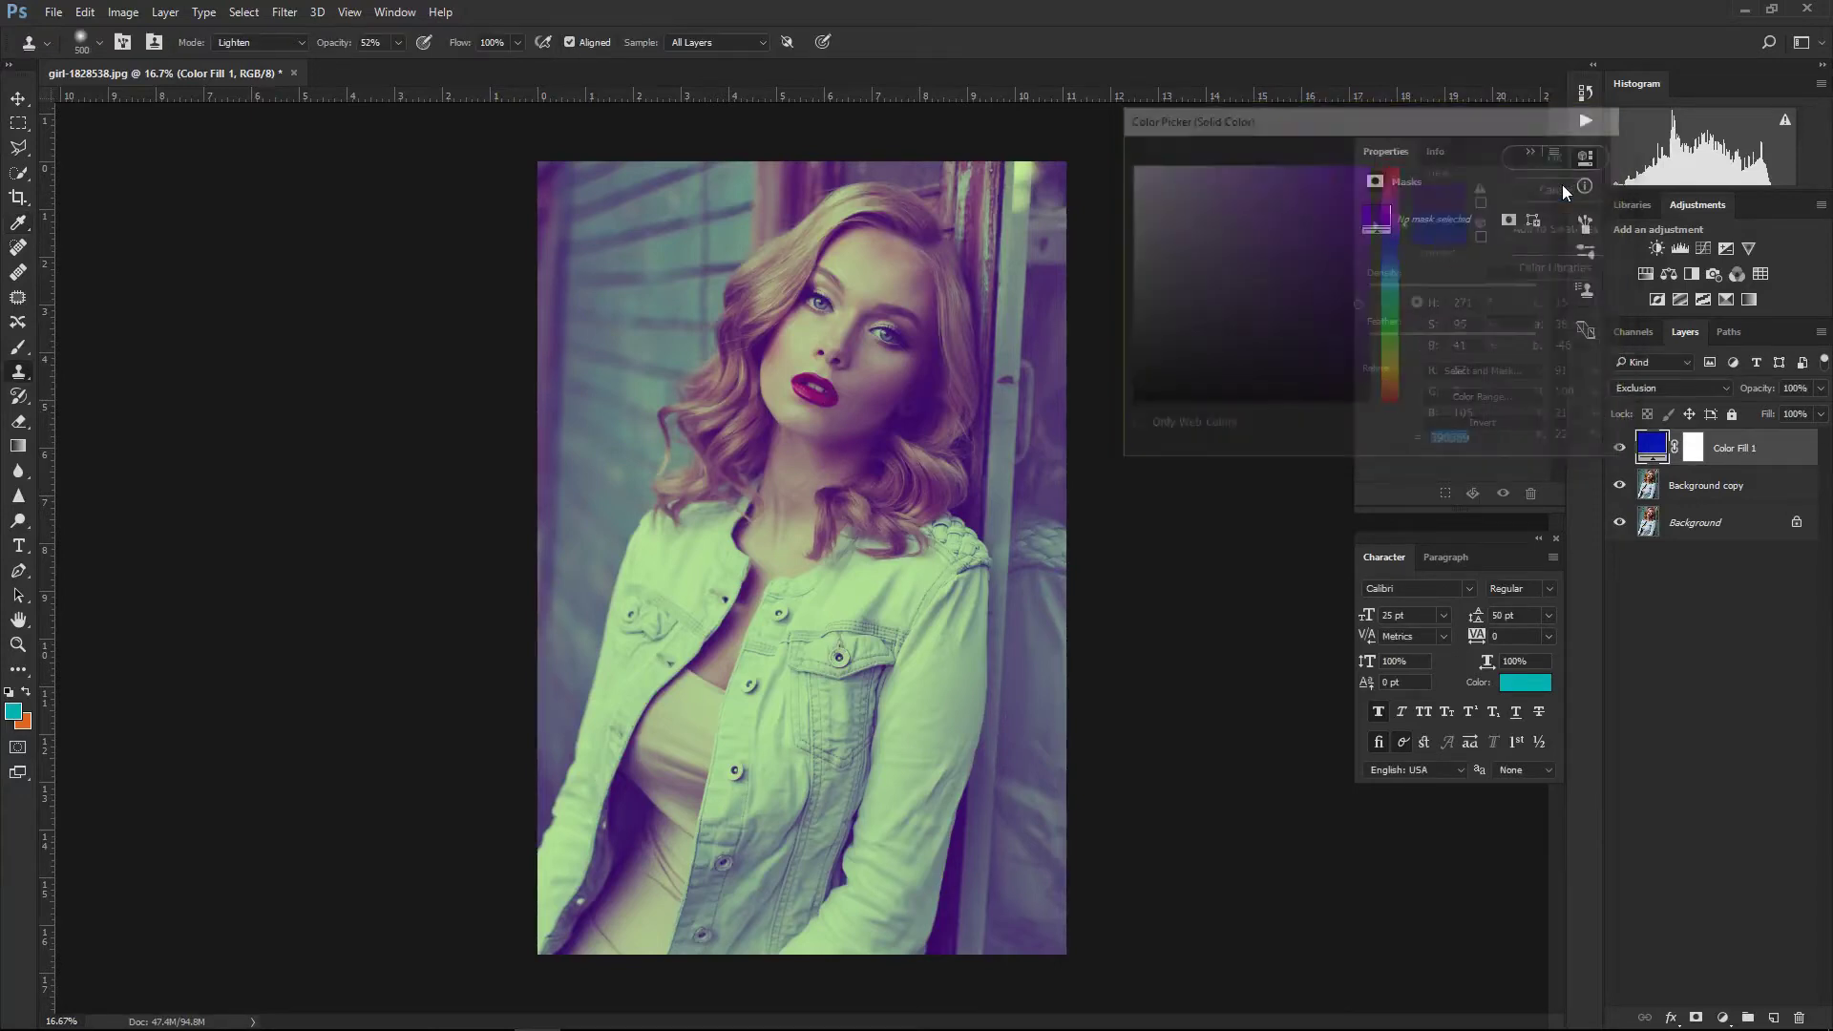
- Delete the Color Fill 1 layer
left_click_drag(1751, 455, 1793, 937)
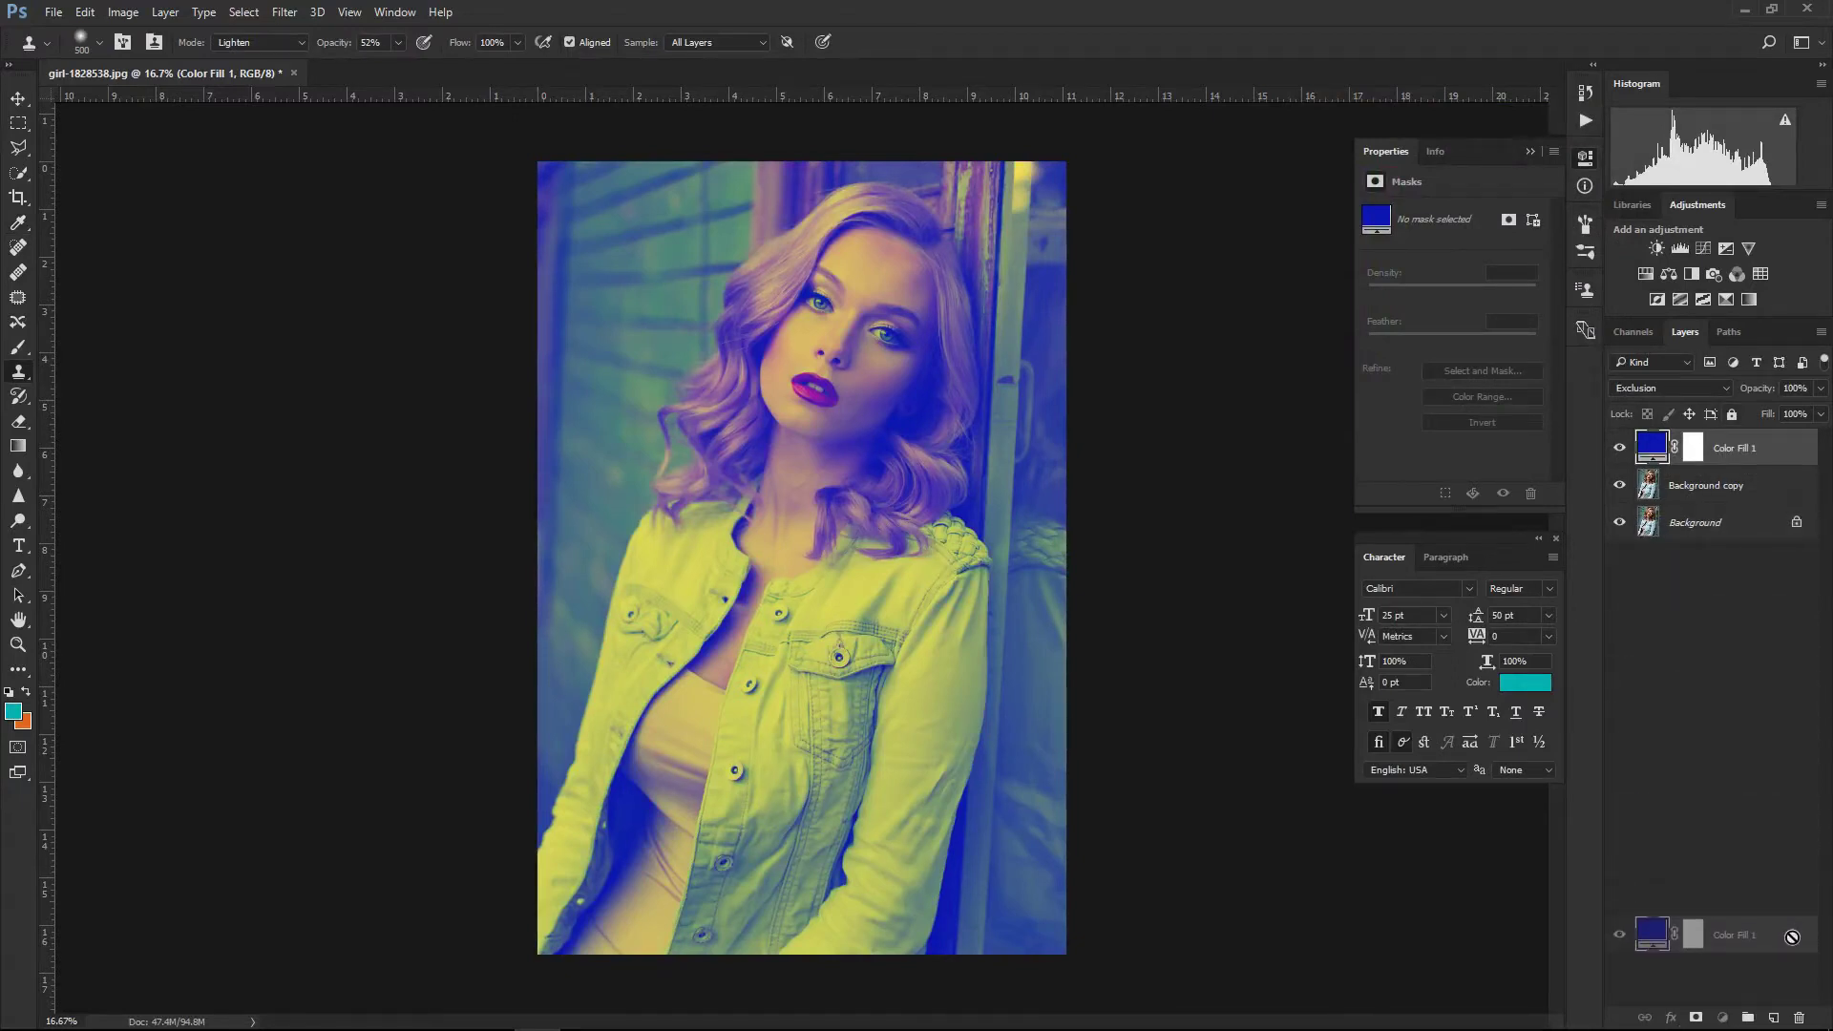
left_click_drag(1792, 937, 1799, 1014)
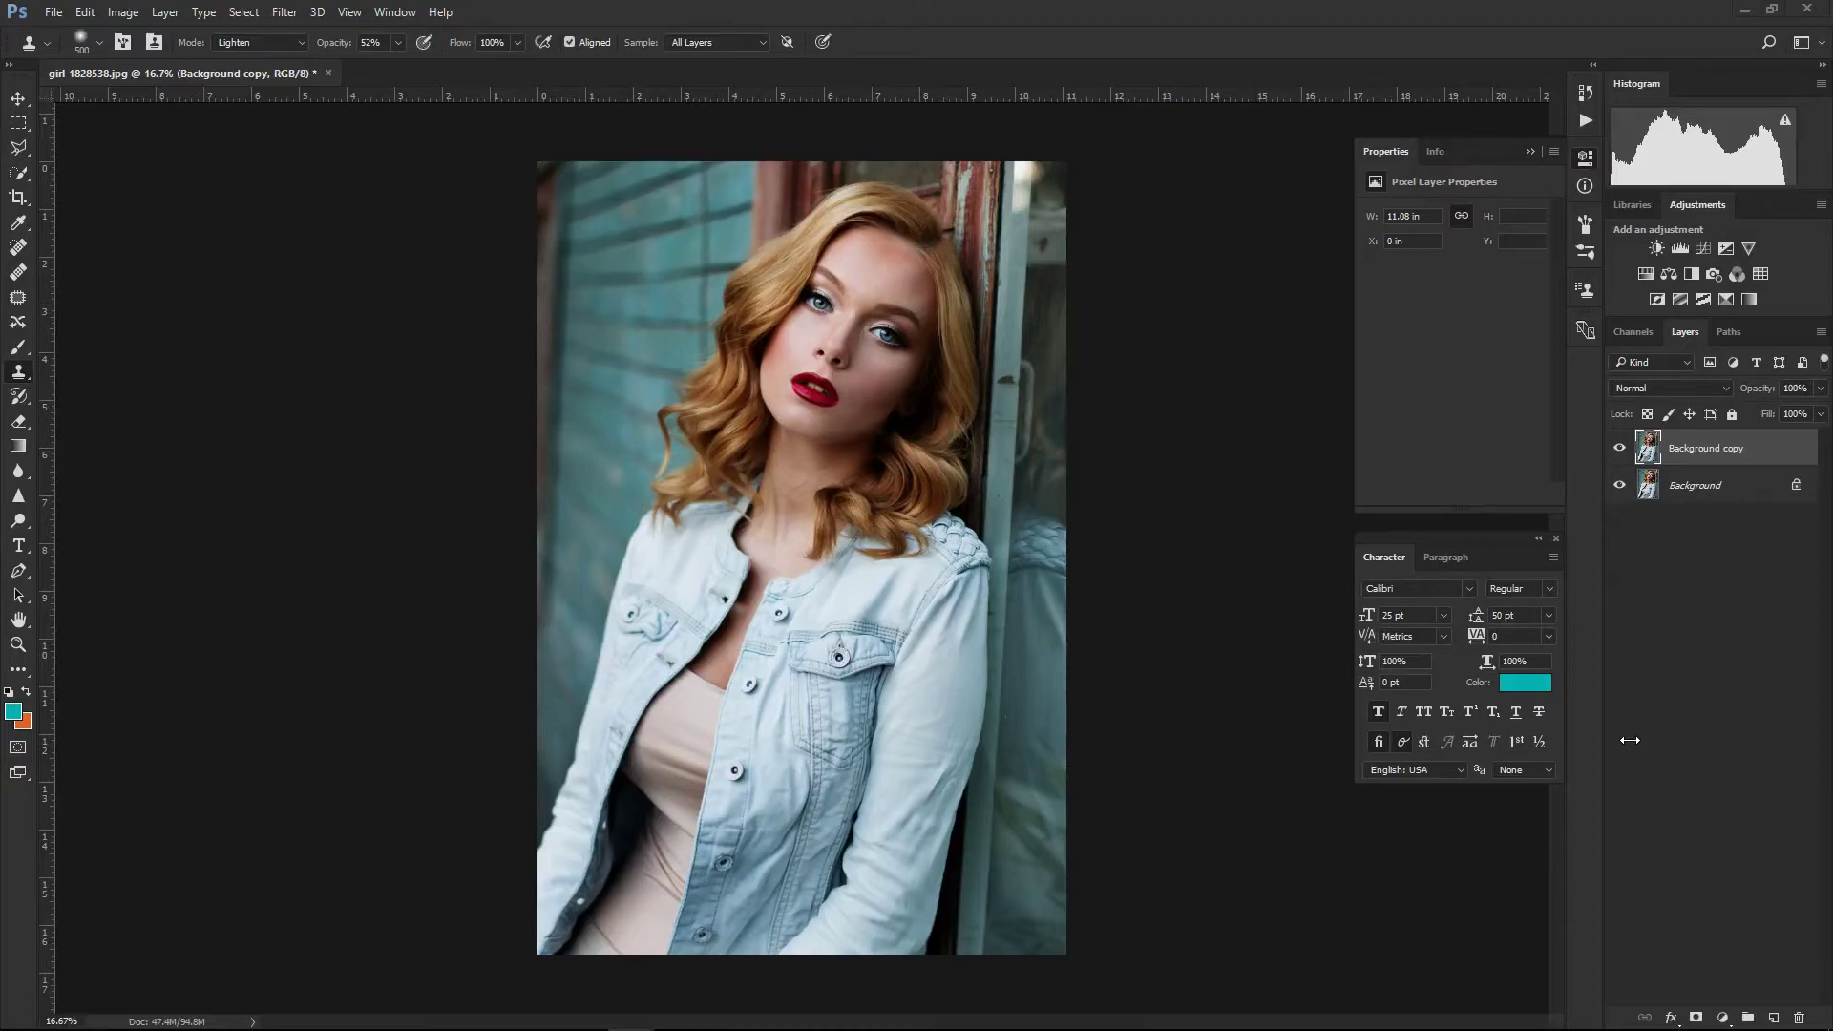
- Add a Gradient Map adjustment layer above the Background copy
left_click(1723, 1019)
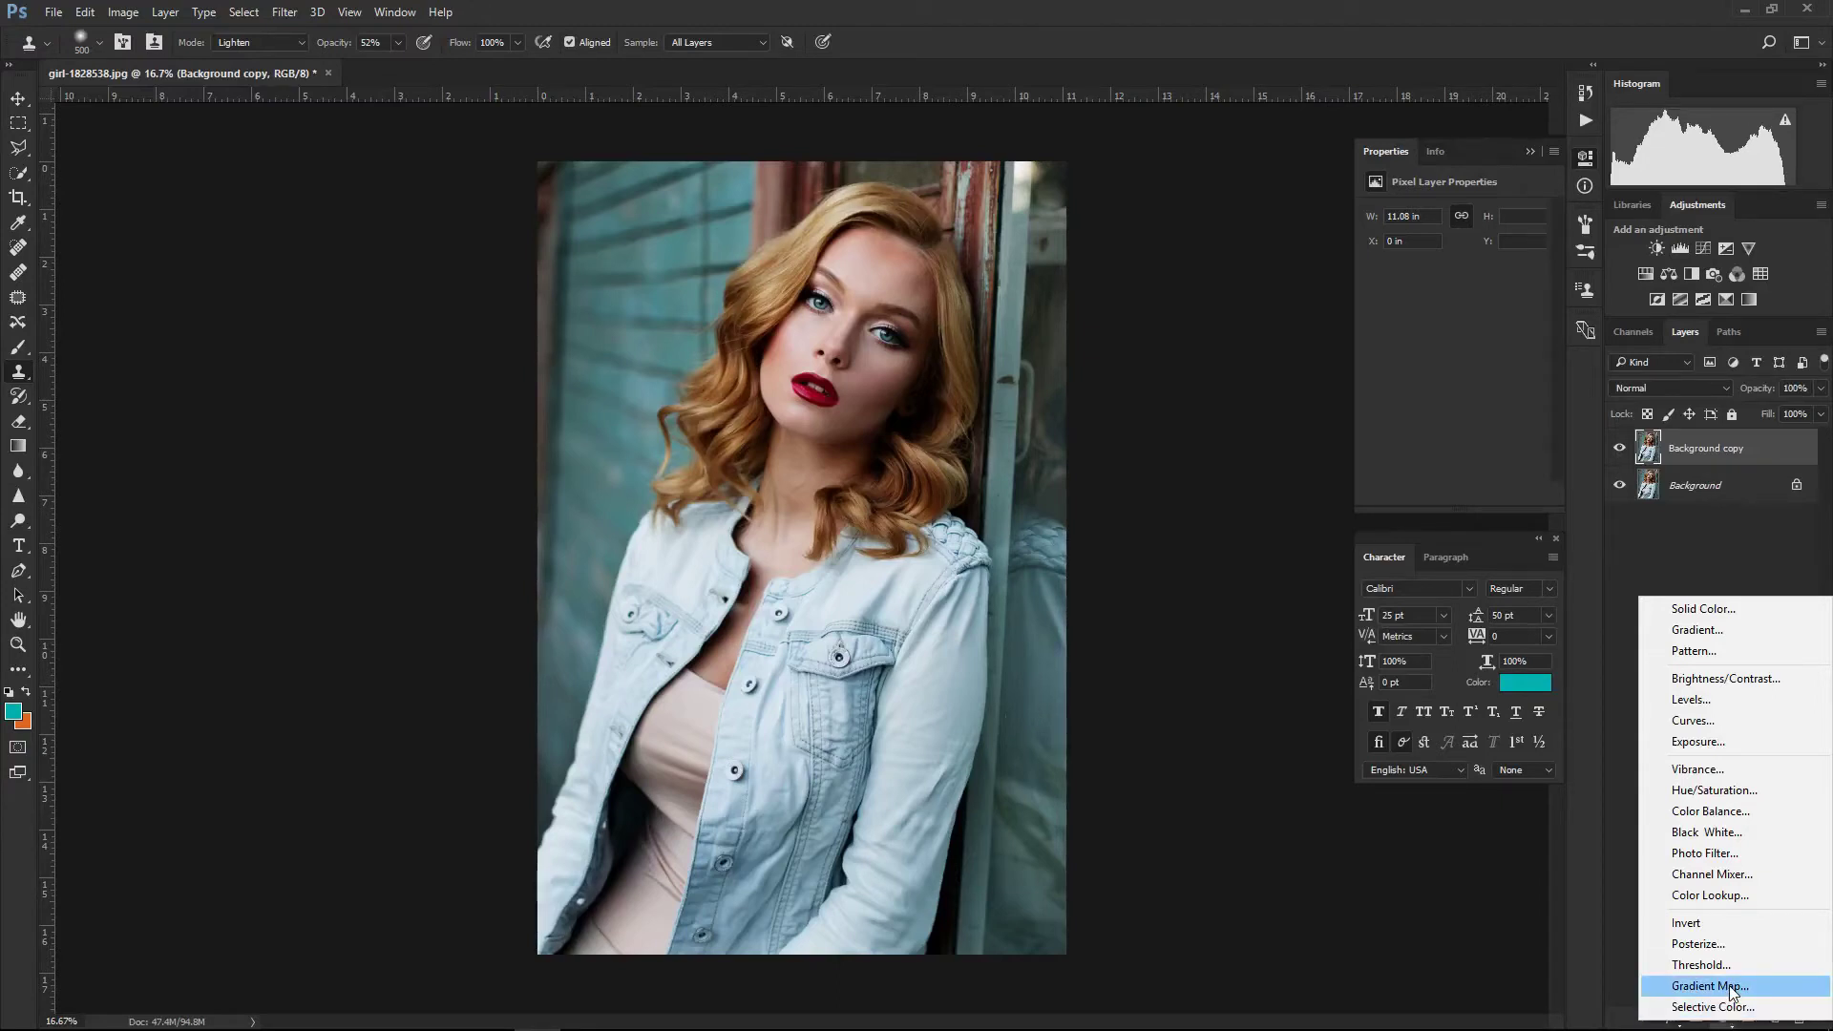
left_click(1731, 988)
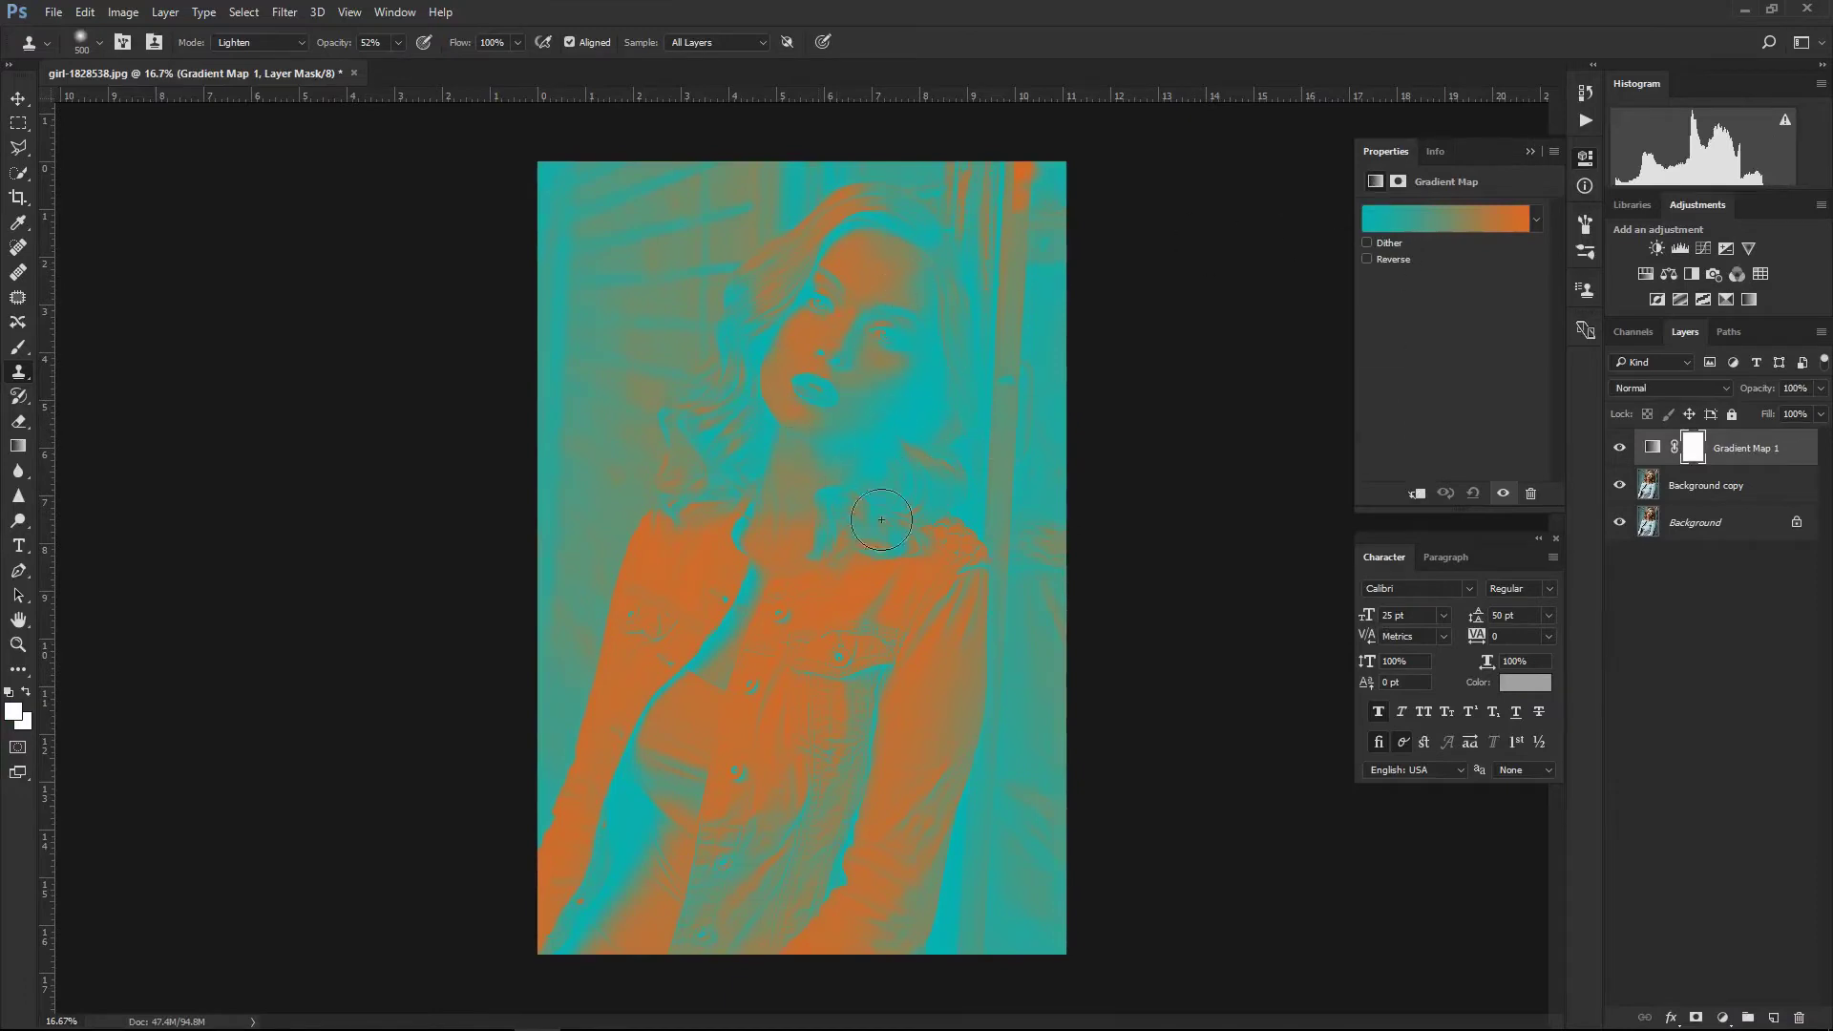
left_click(1436, 219)
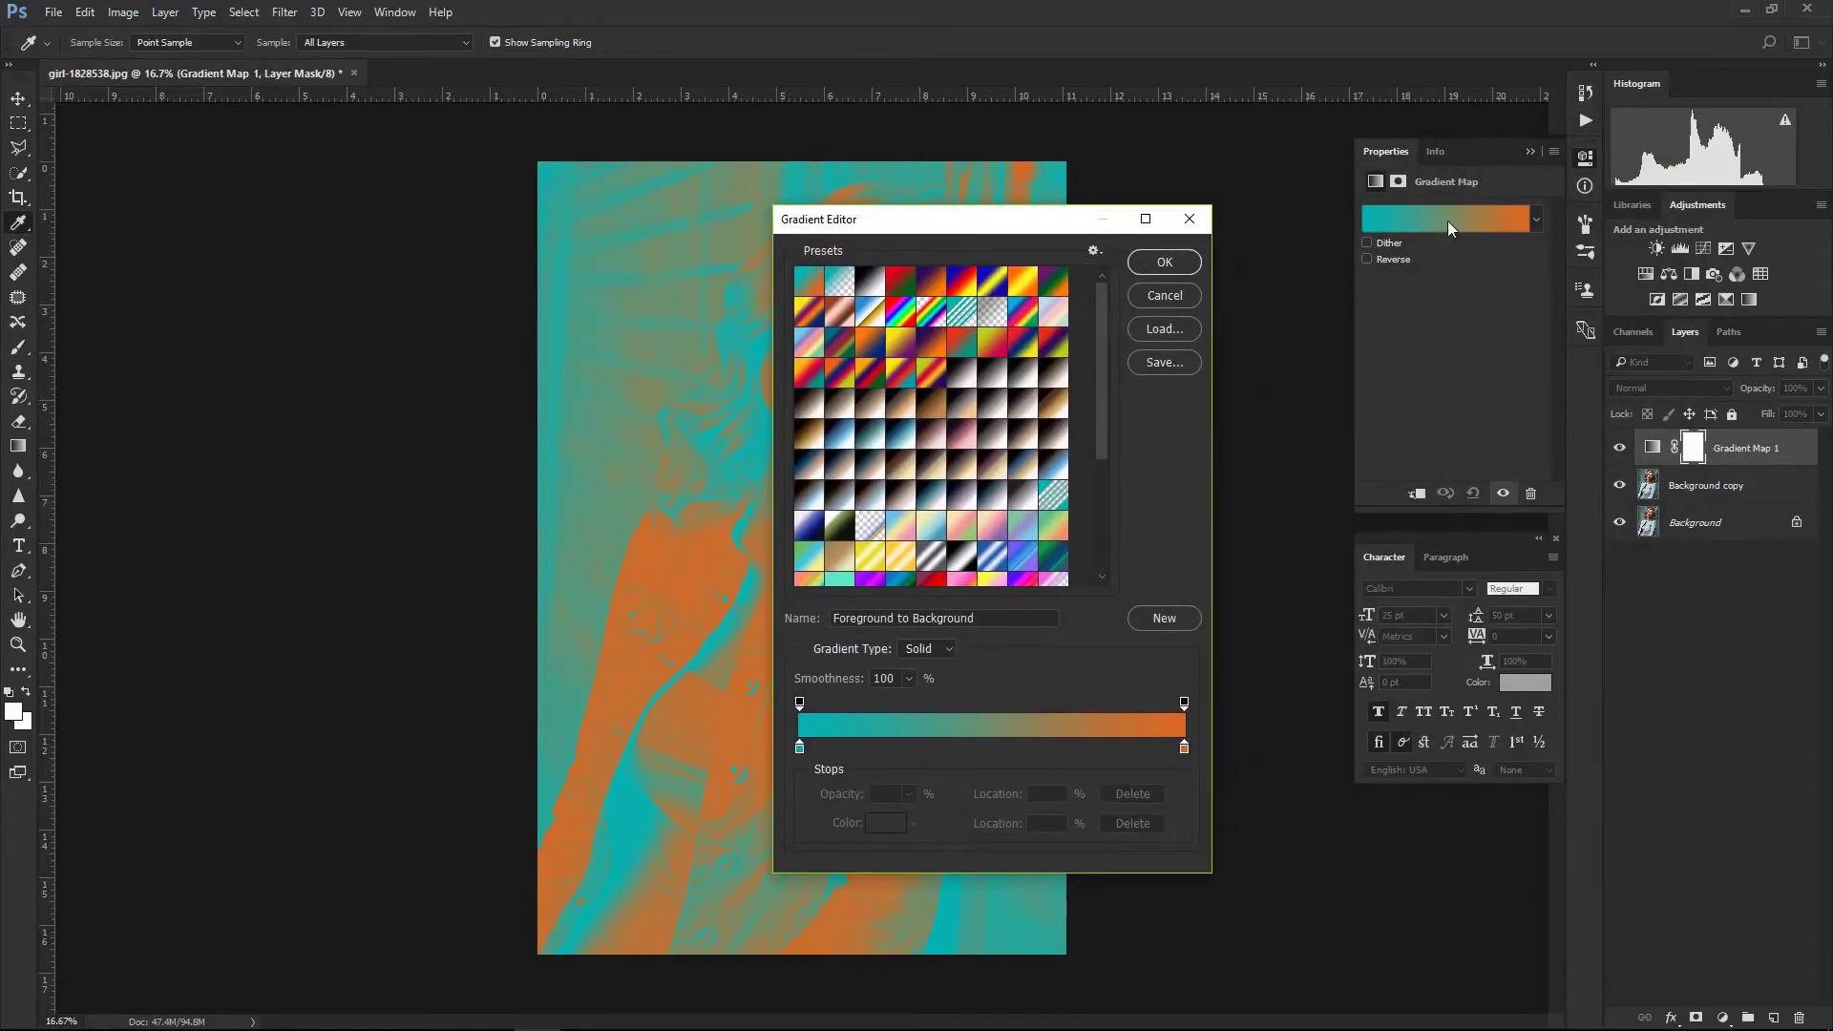
left_click(1190, 219)
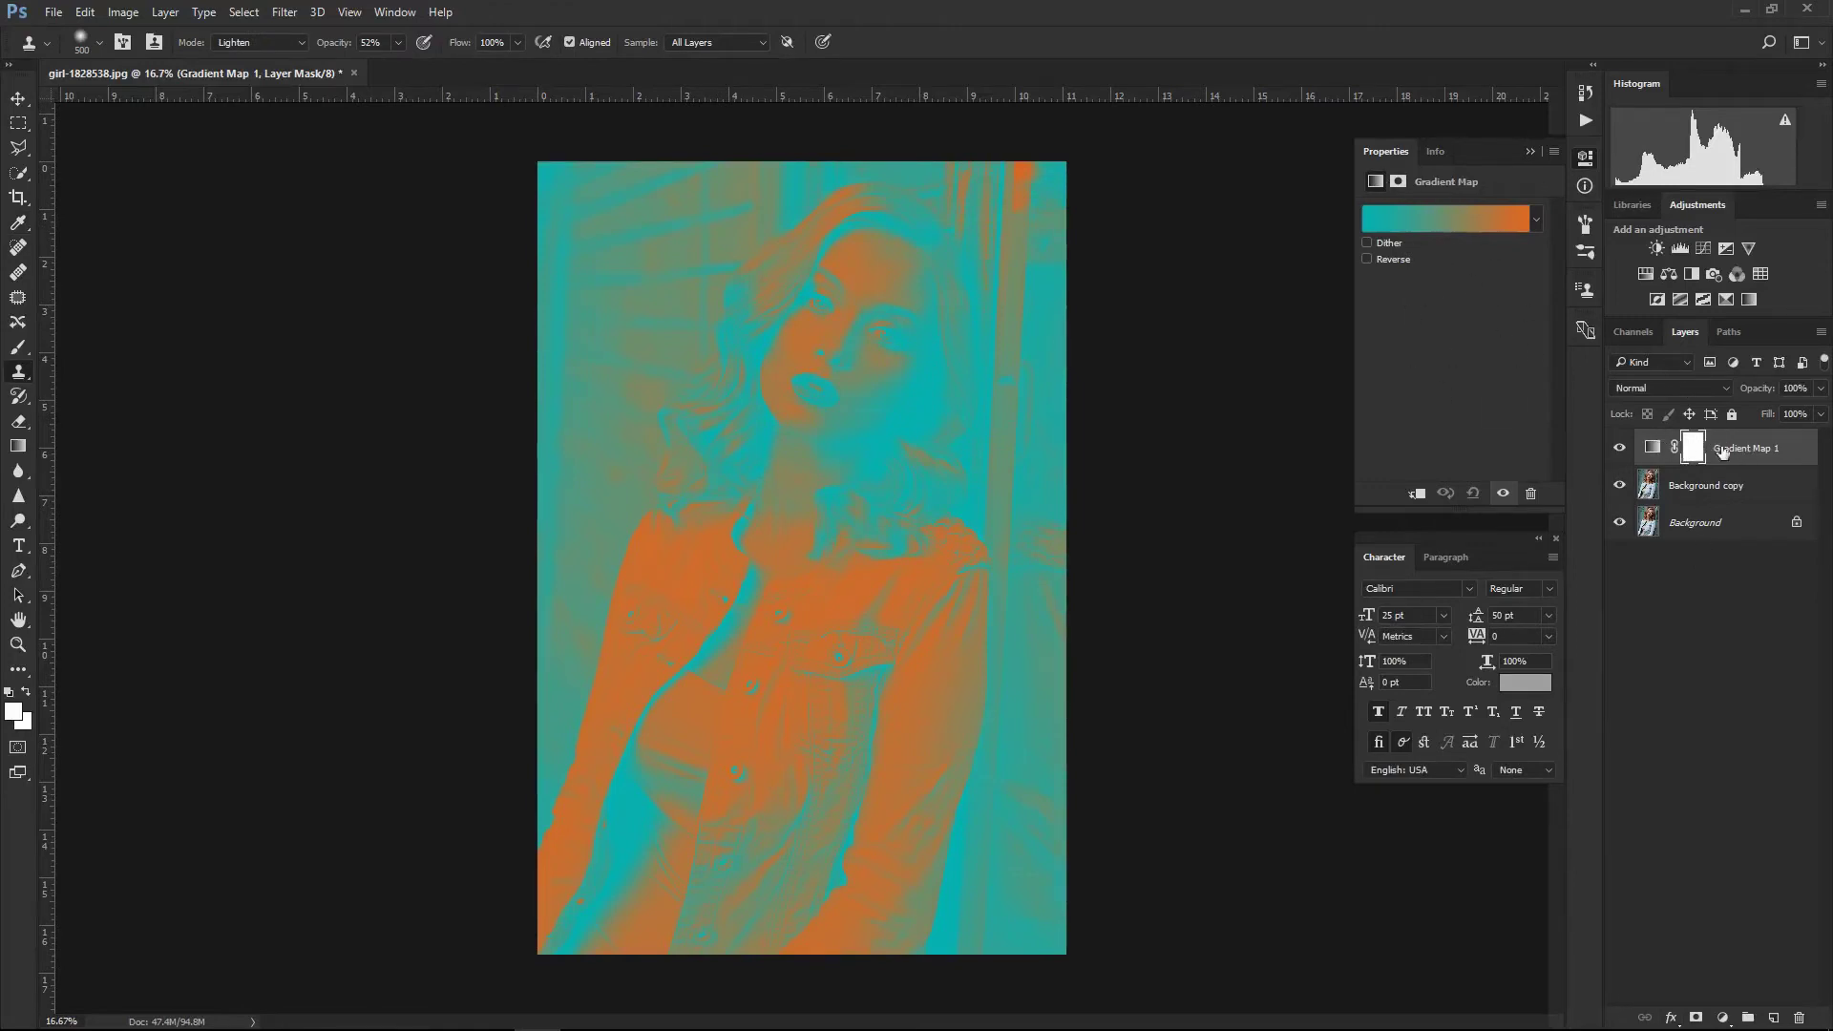
- Open the gradient map's gradient for editing and look through the available gradient preset libraries
left_click(1440, 225)
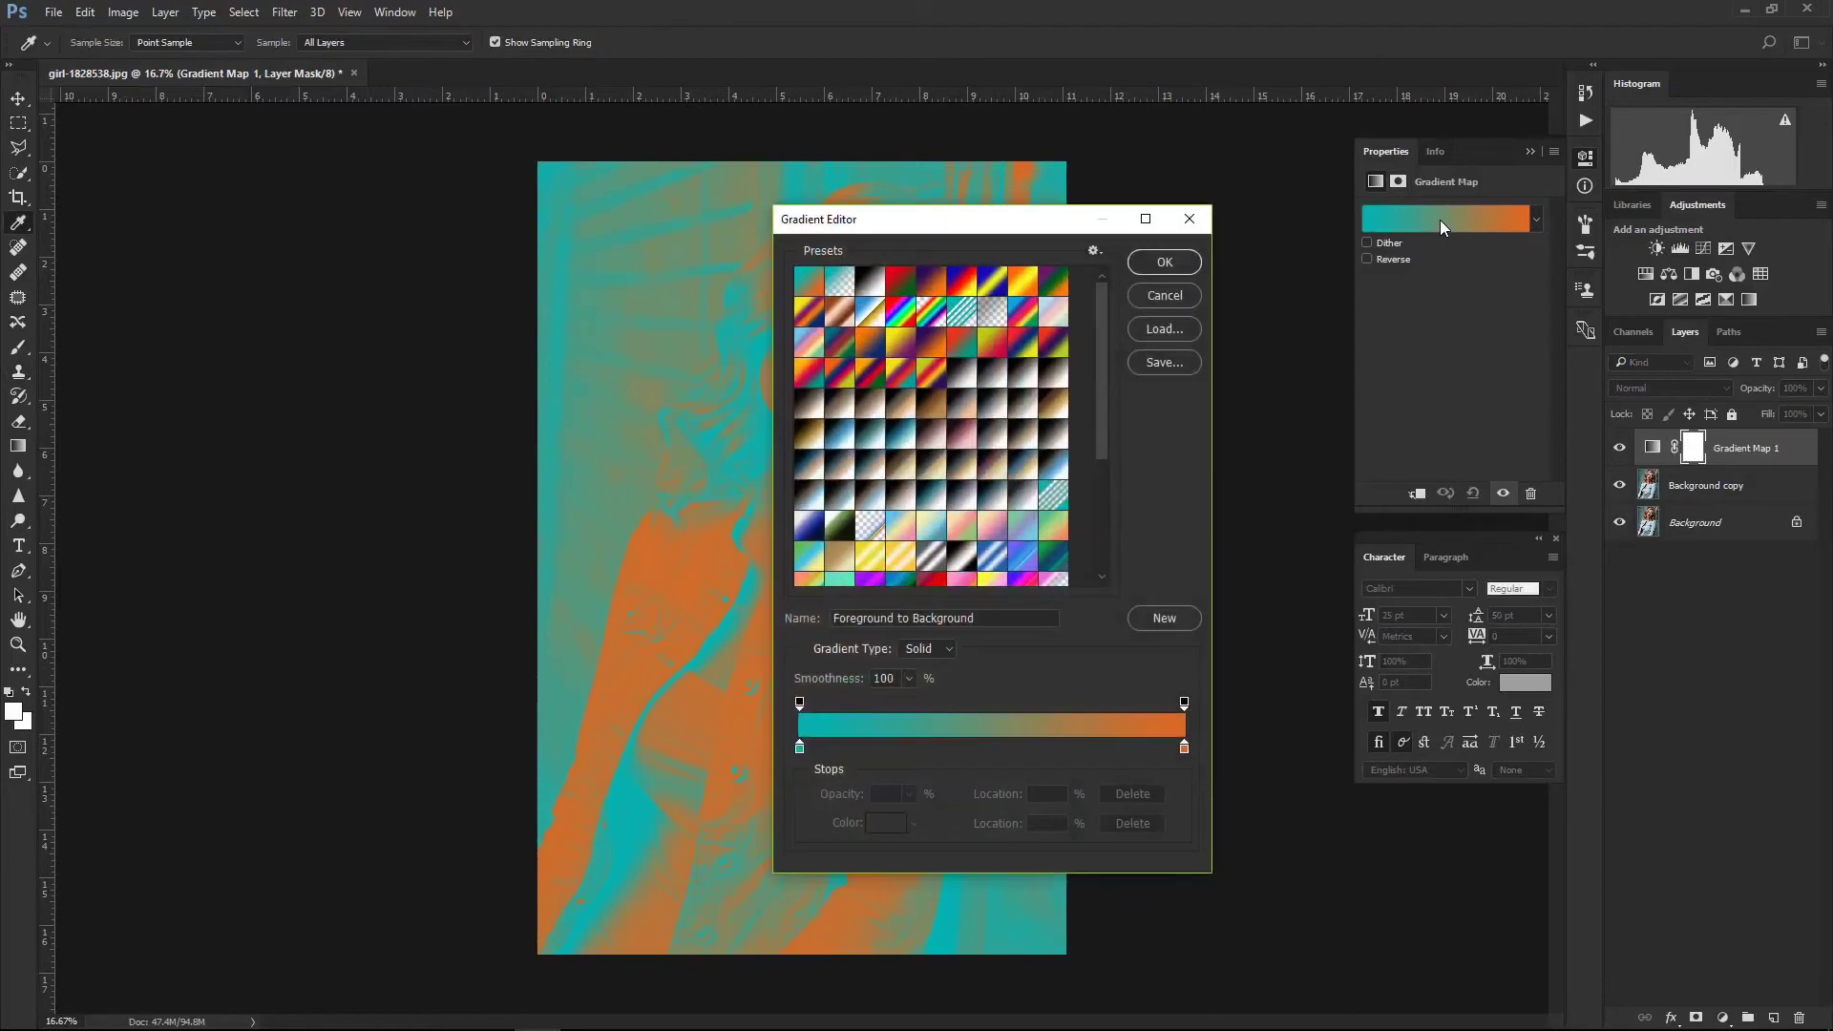
left_click_drag(1017, 226, 1445, 281)
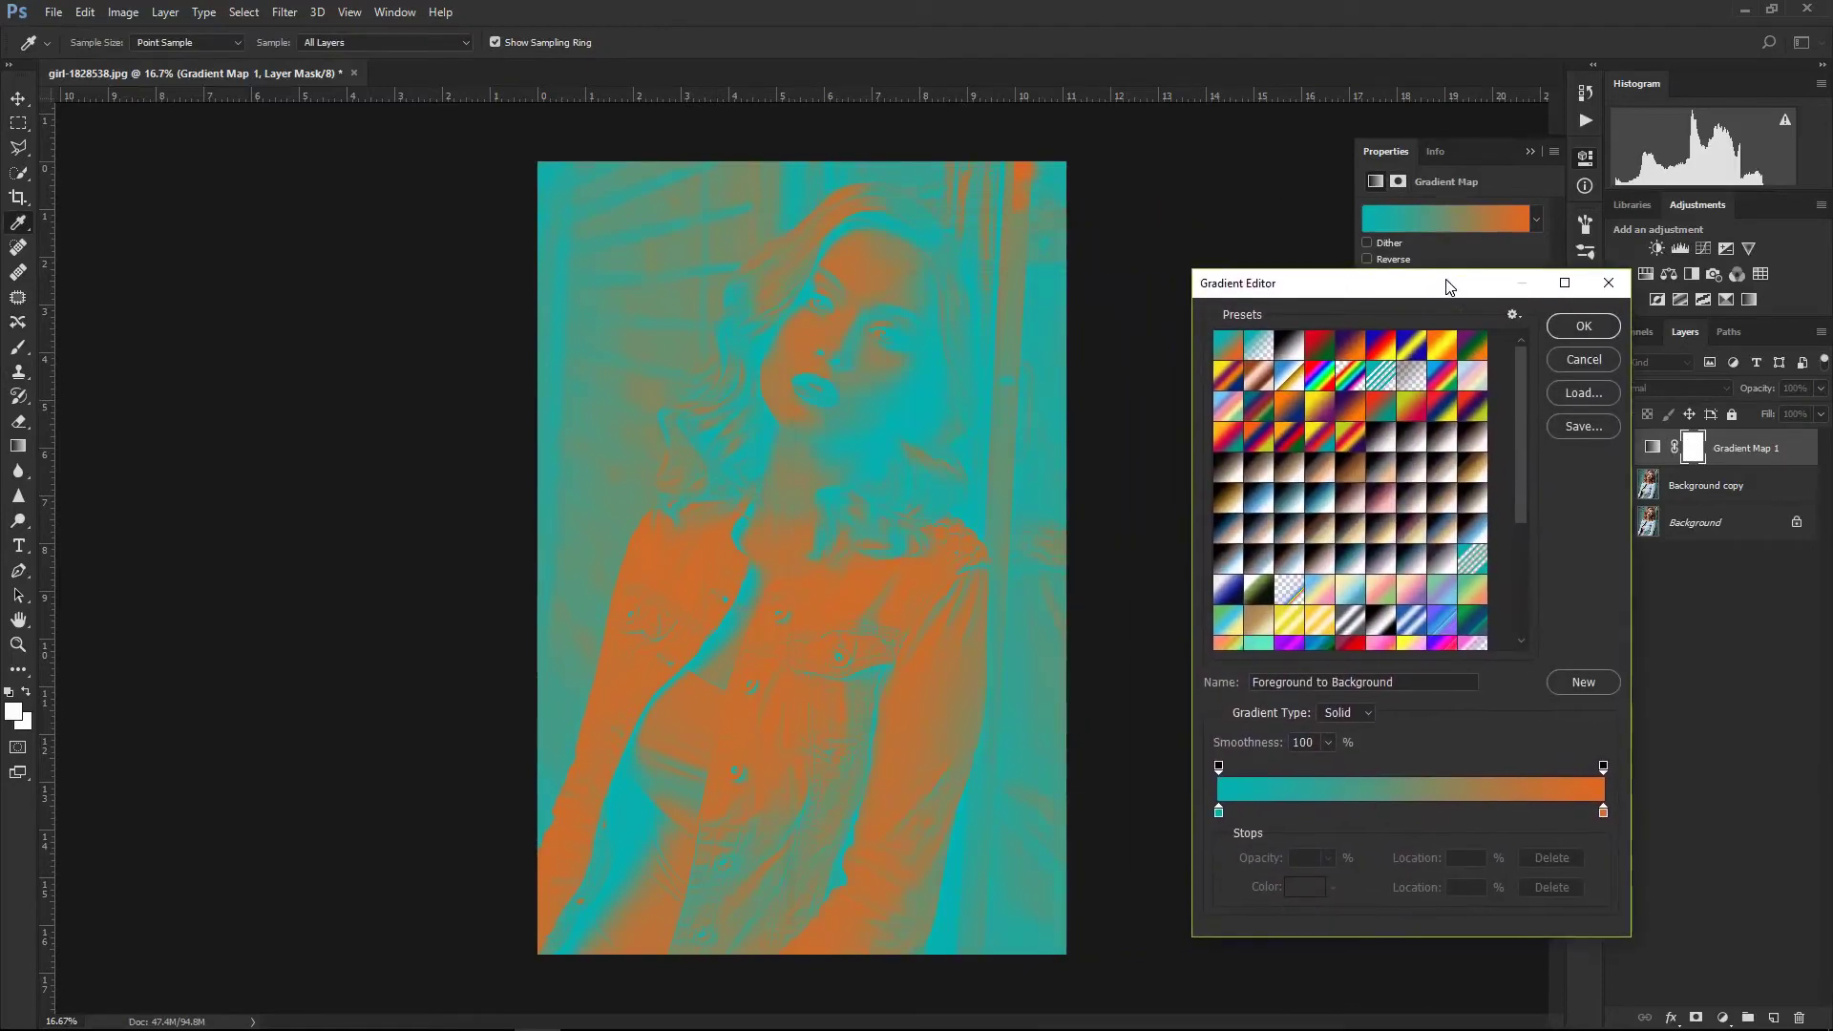
mouse_move(1524, 375)
left_mouse_down()
mouse_move(1518, 525)
mouse_move(1521, 347)
left_mouse_up()
left_click(1518, 316)
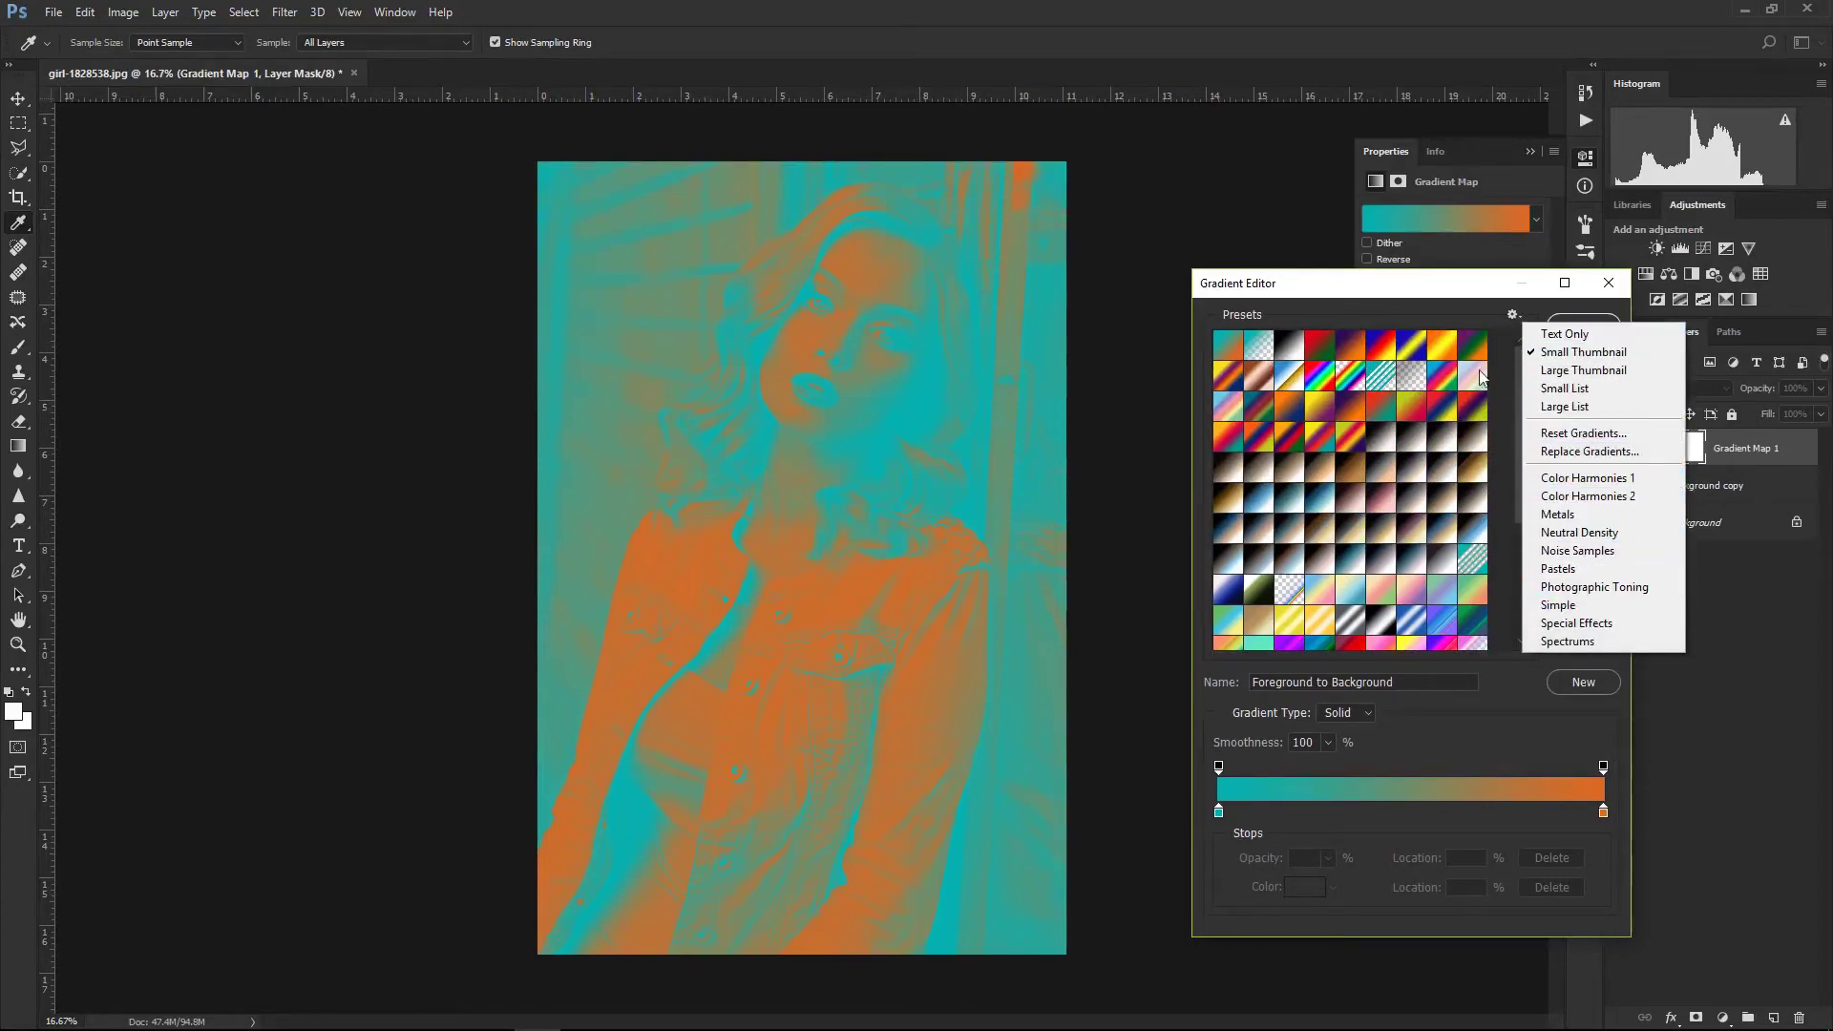
left_click(1435, 289)
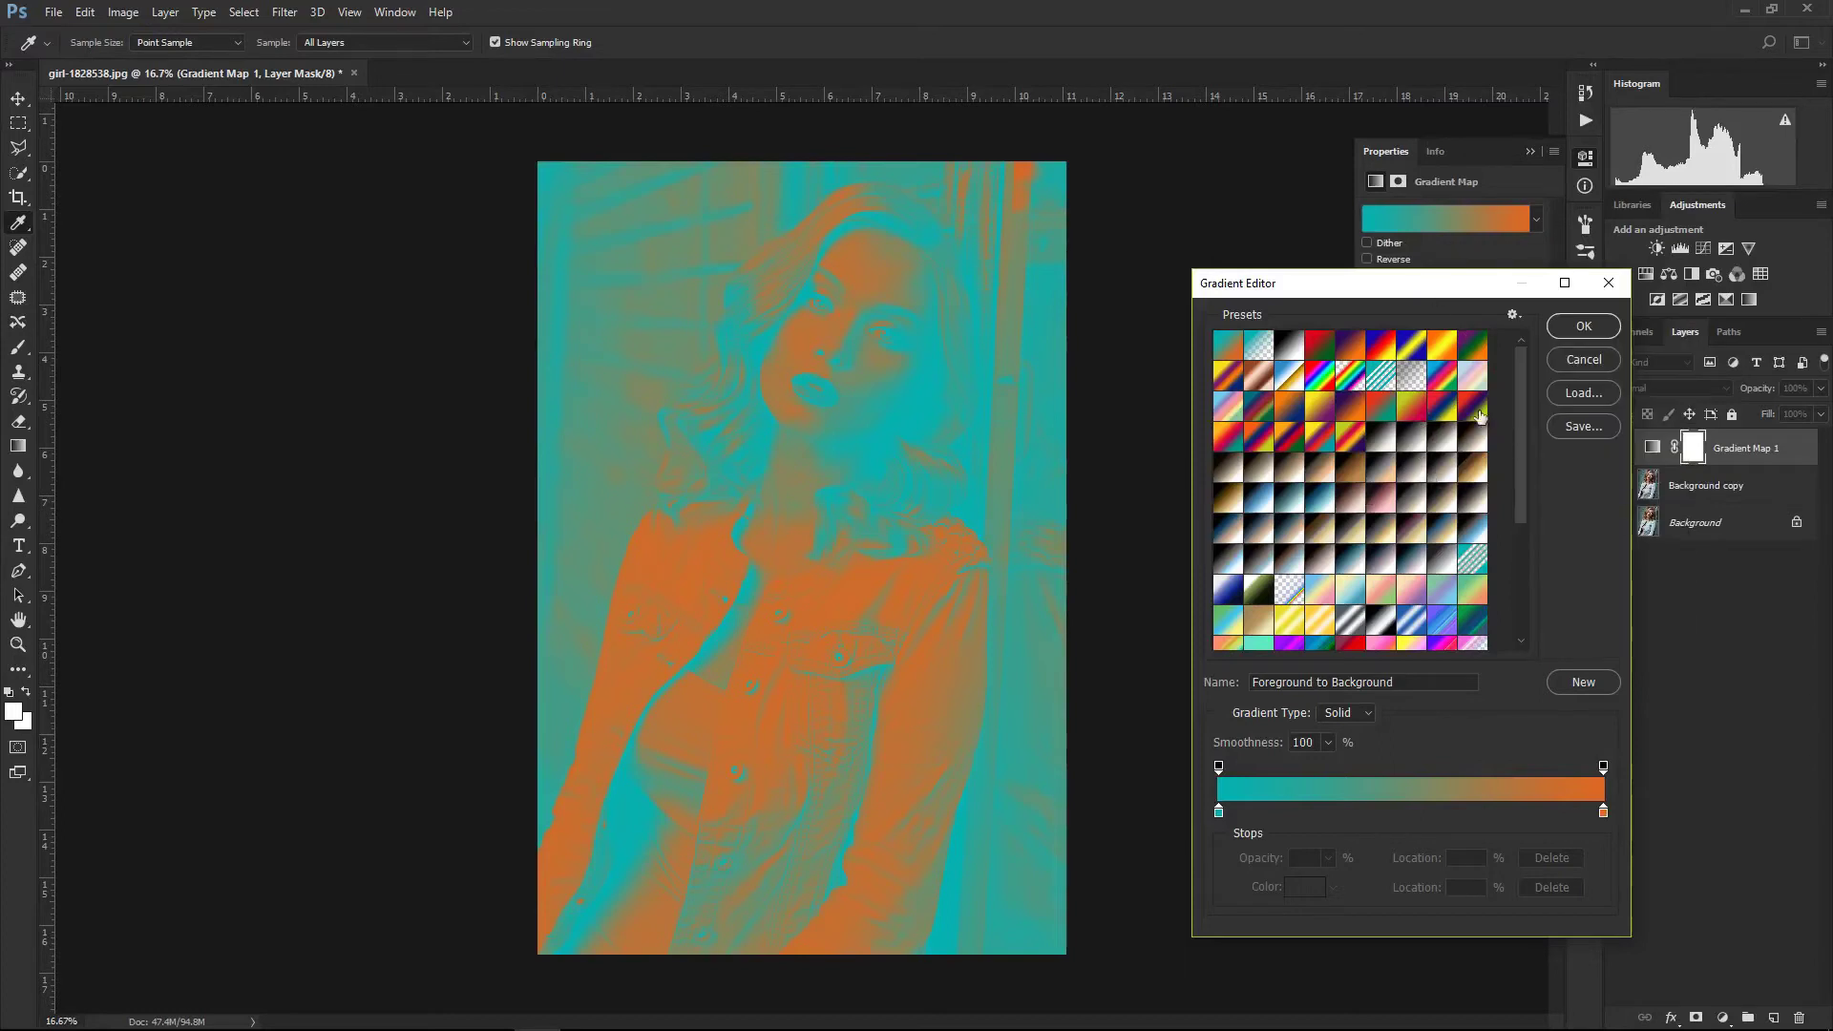
left_click(1517, 319)
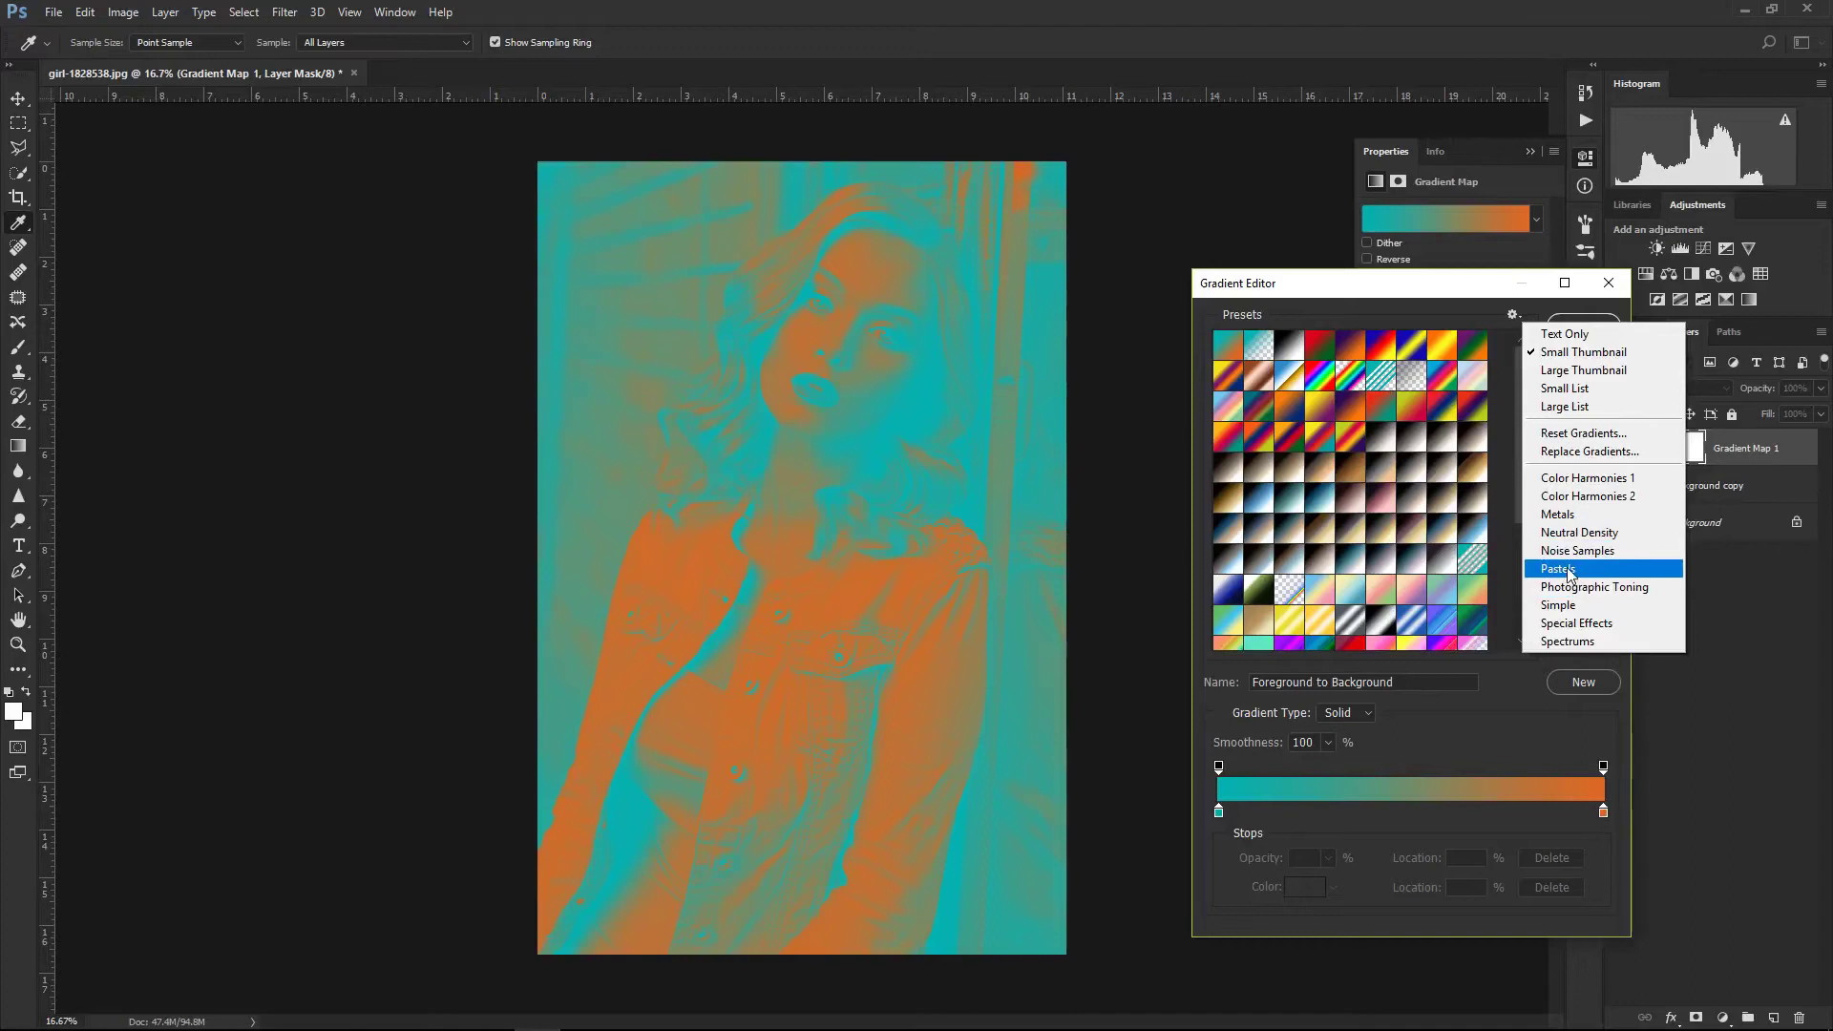
left_click(1459, 286)
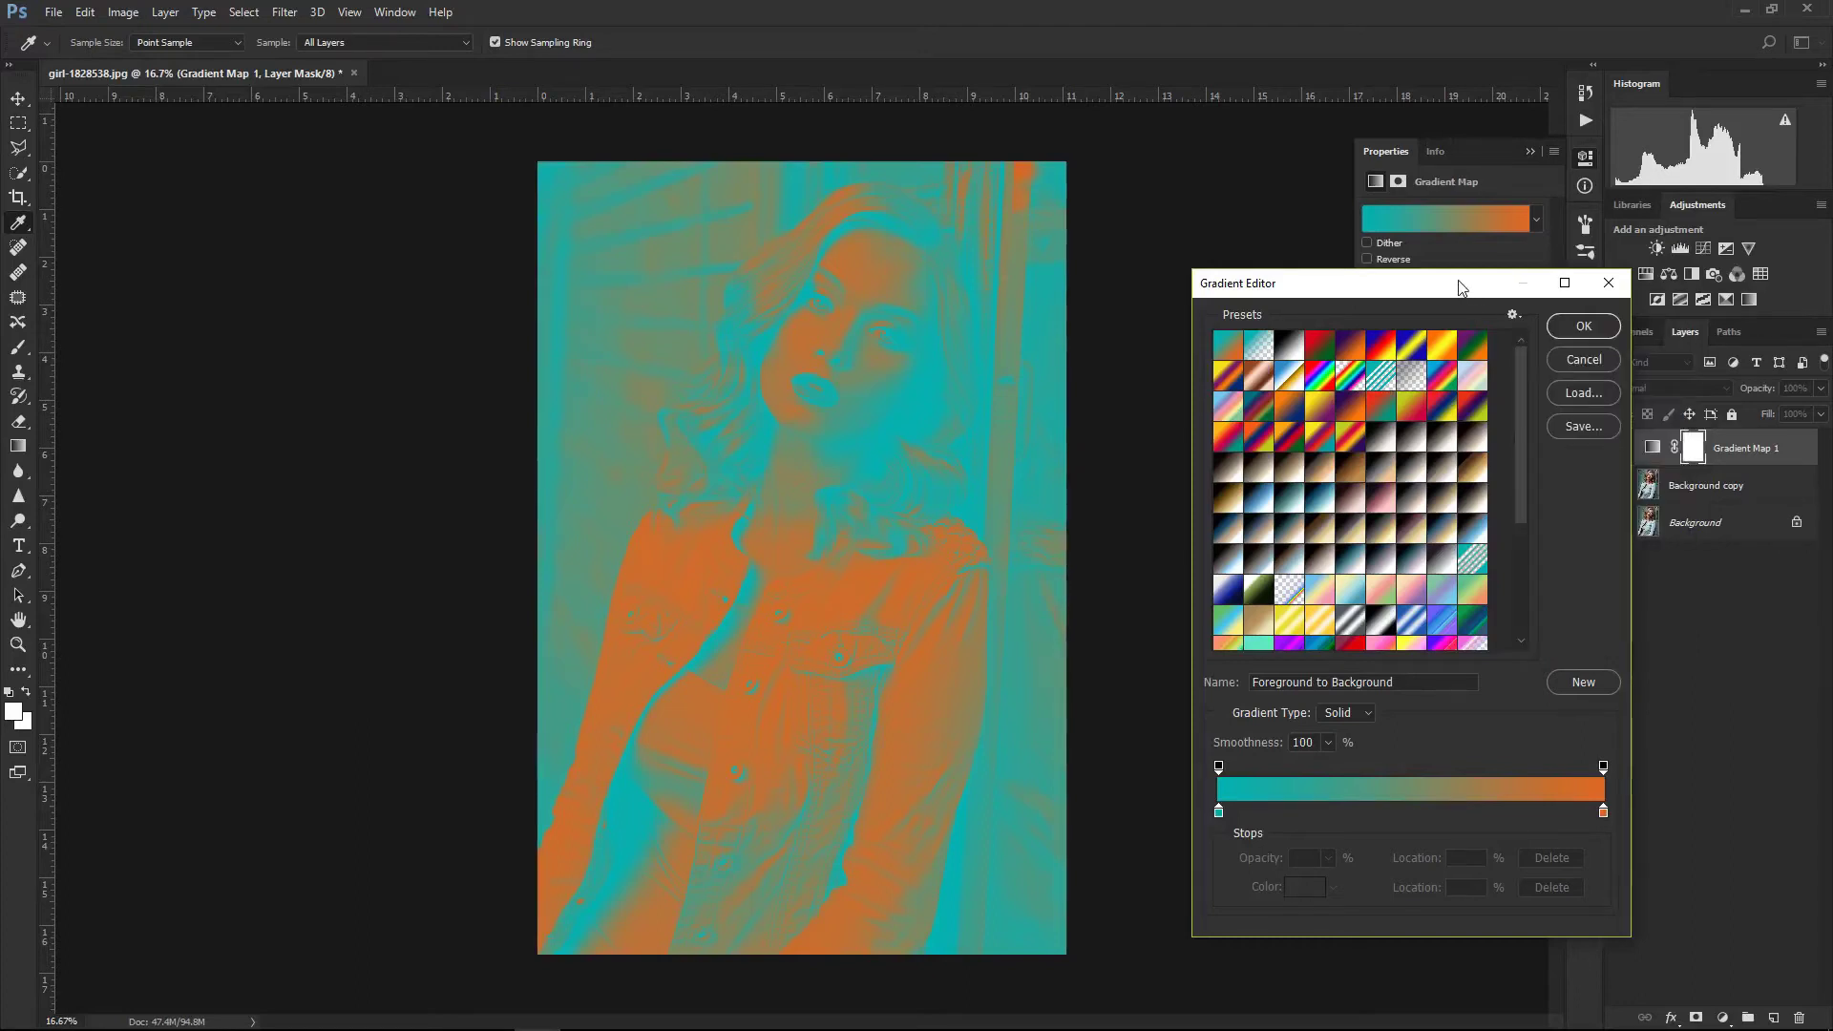
mouse_move(1518, 368)
left_mouse_down()
mouse_move(1521, 508)
mouse_move(1533, 355)
left_mouse_up()
- Try the Red, Green, the Foreground to Background and the Yellow, Violet, Red, Teal gradient presets on the portrait
left_click(1320, 350)
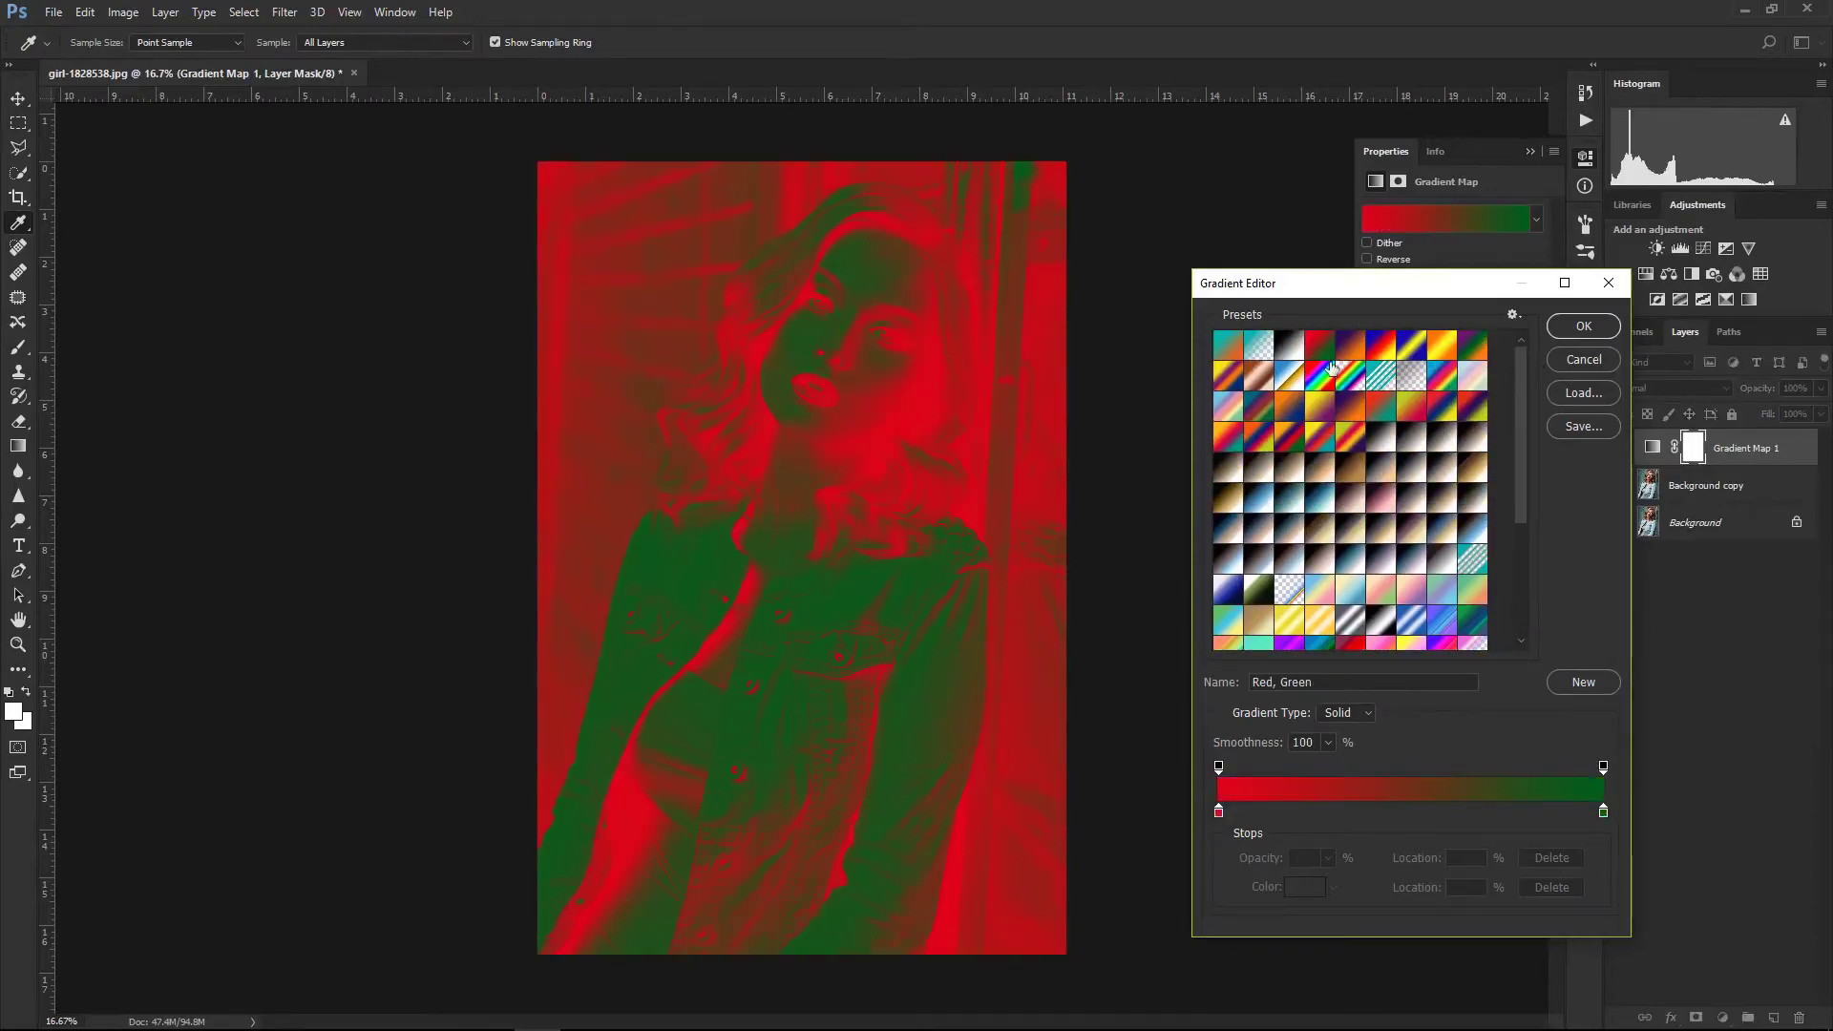
left_click(1228, 350)
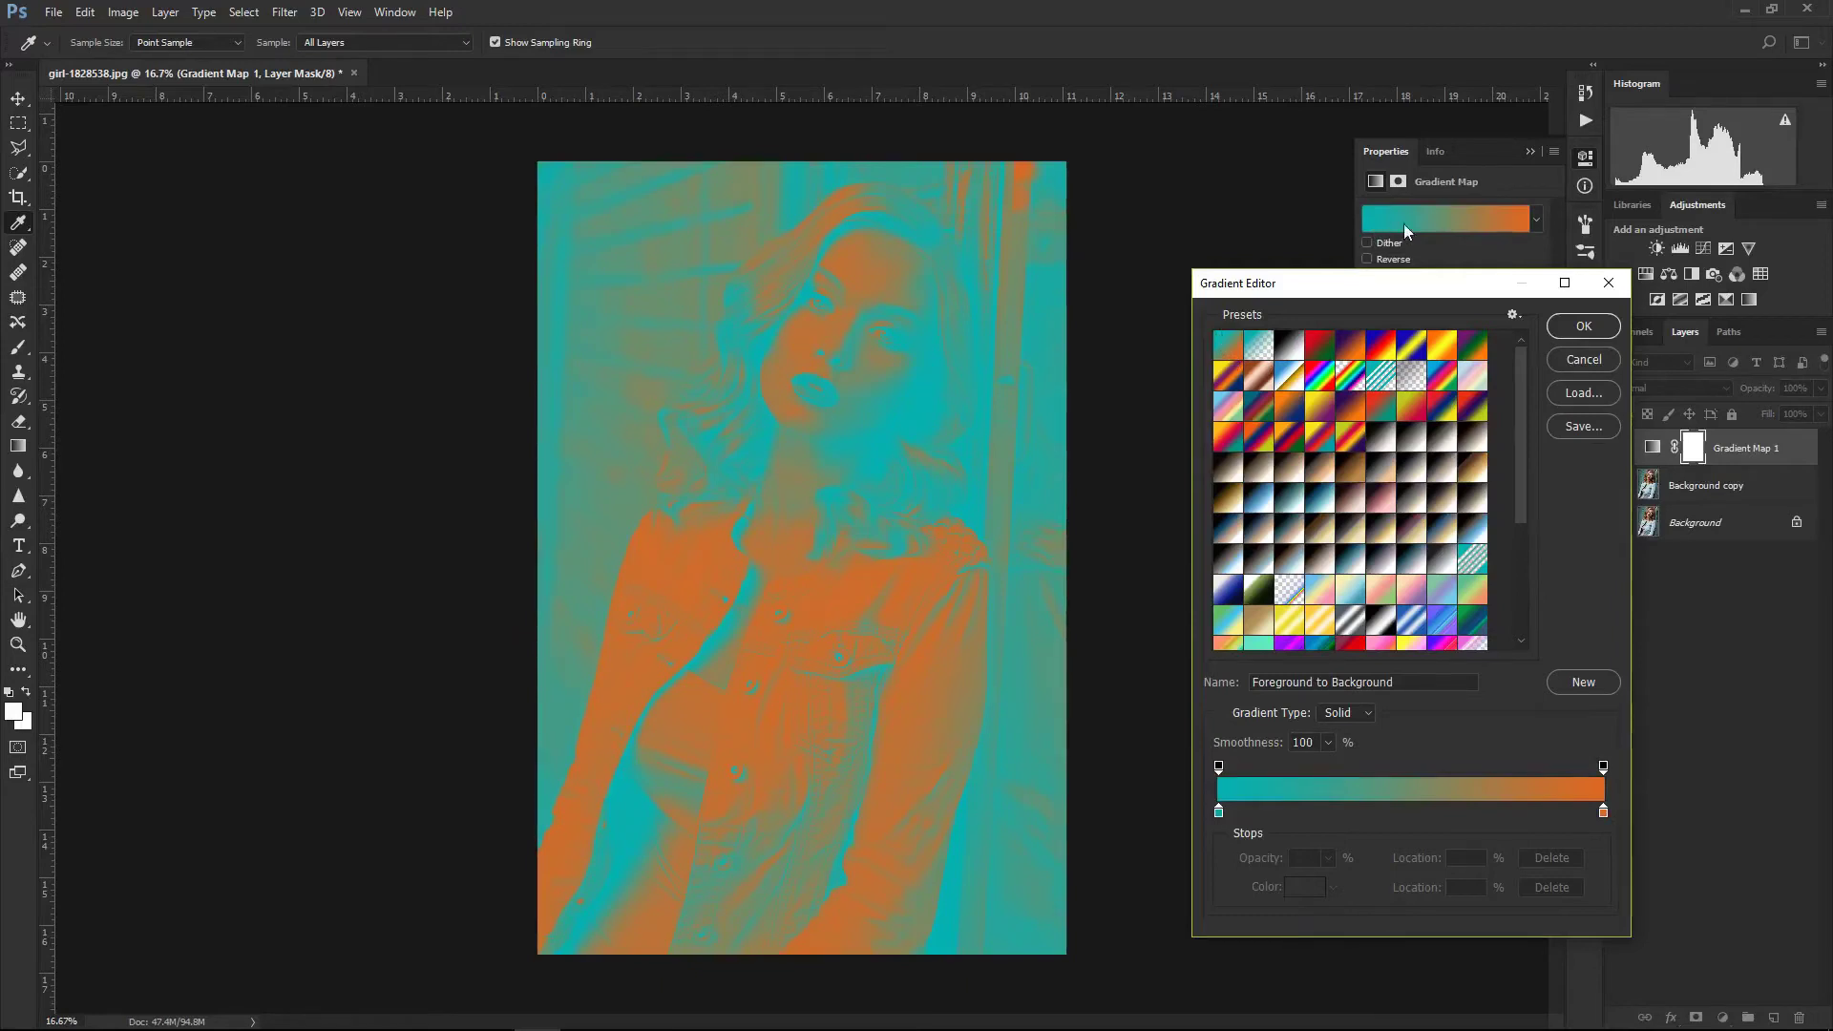
left_click(1322, 439)
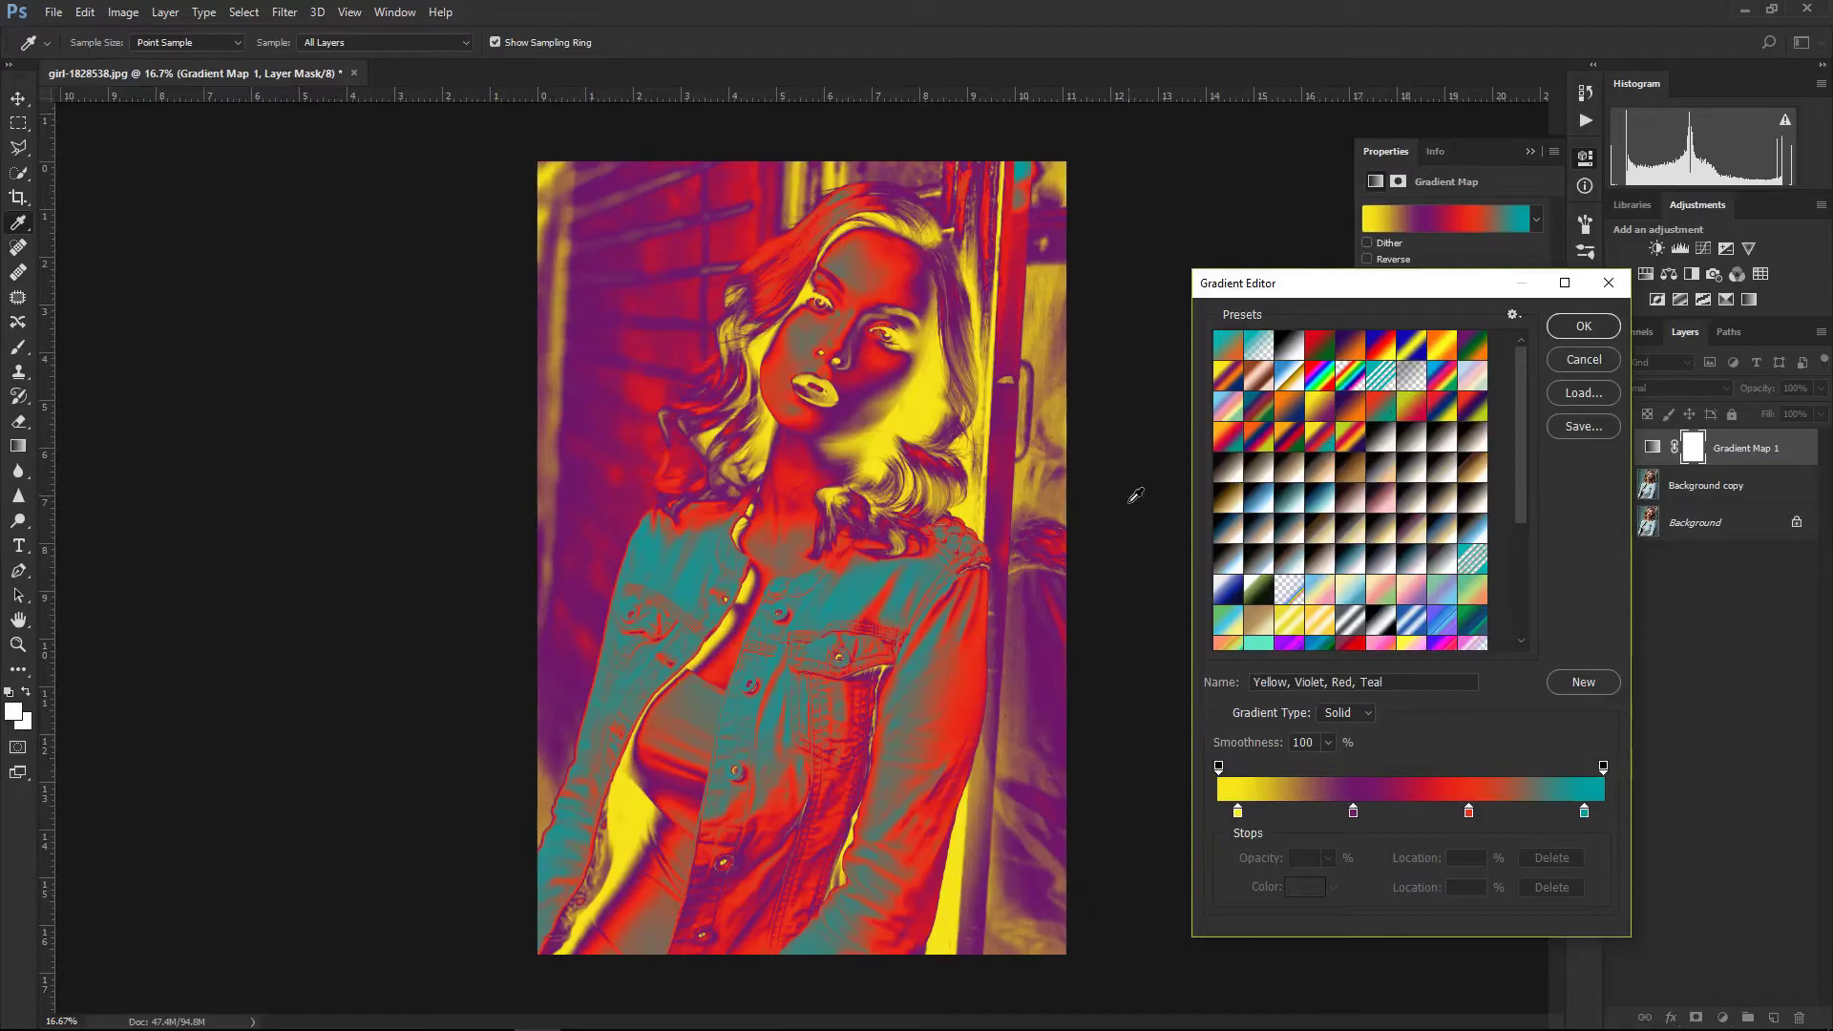
left_click(1232, 345)
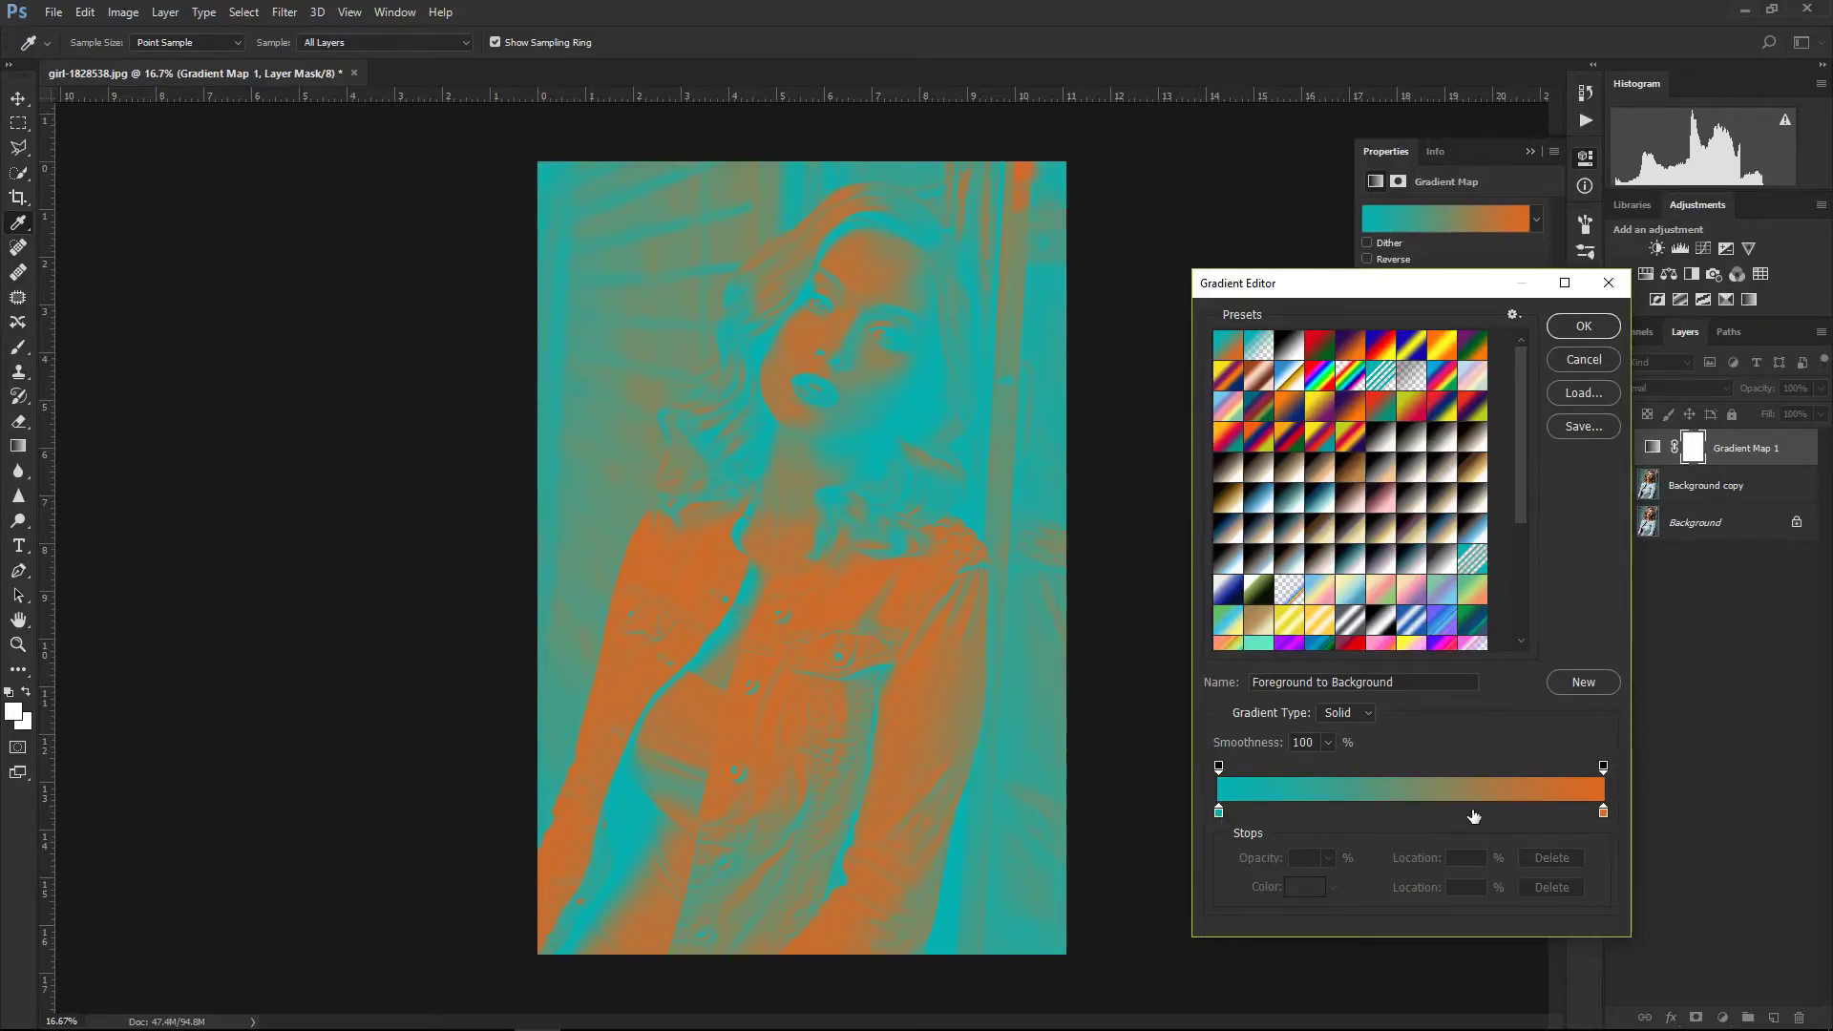
left_click(1325, 443)
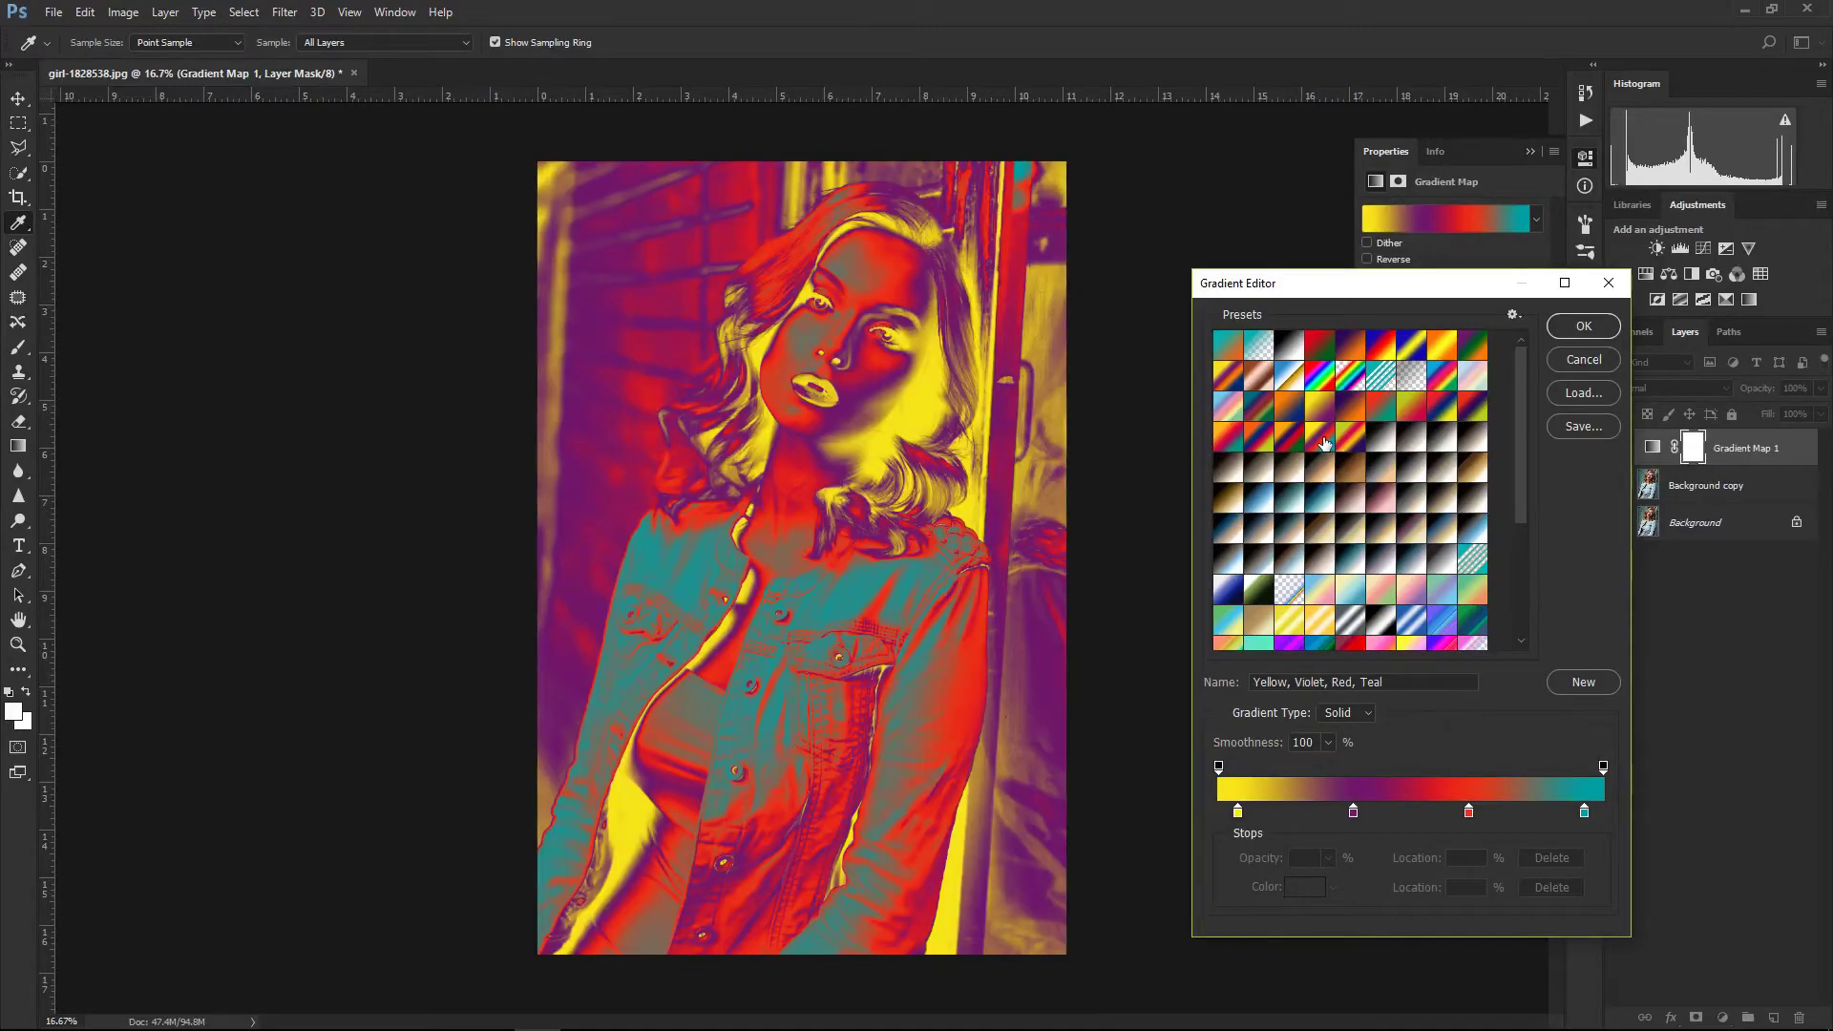
- Apply the Violet, Orange gradient preset and recolor its shadow stop at location 0% to blue #0725bb
left_click(1349, 346)
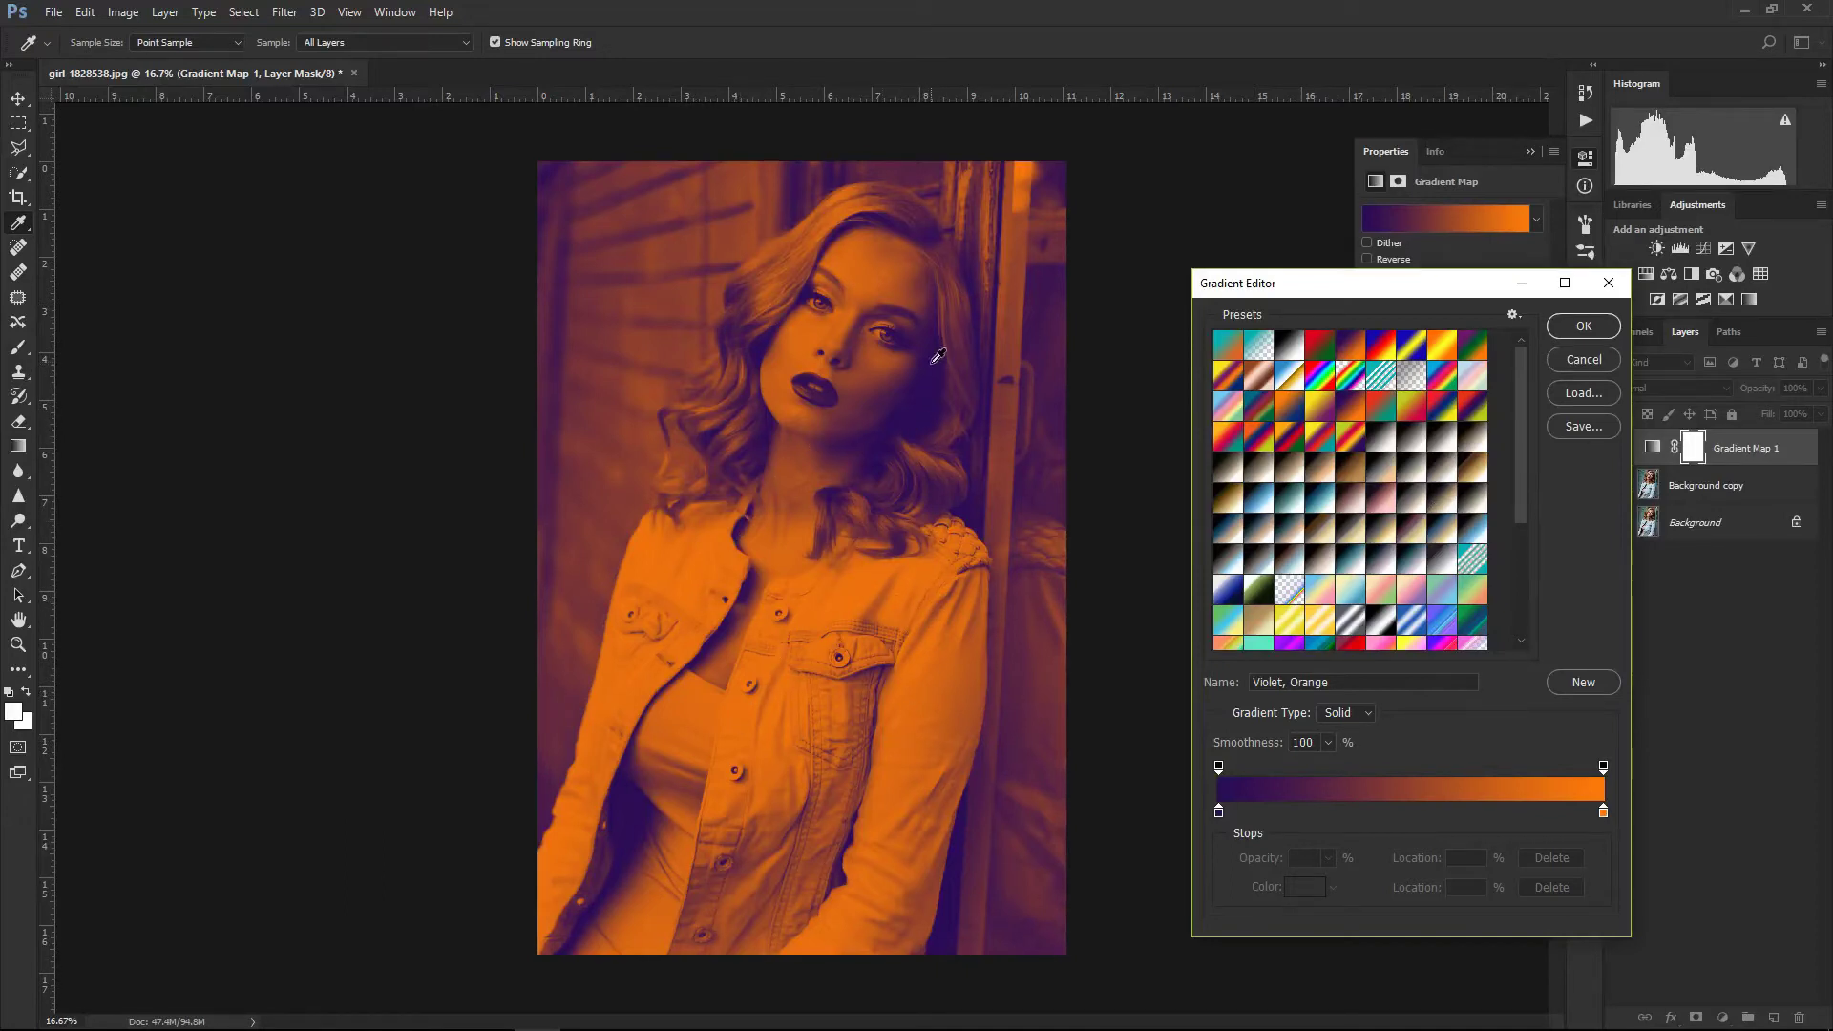
left_click(1217, 811)
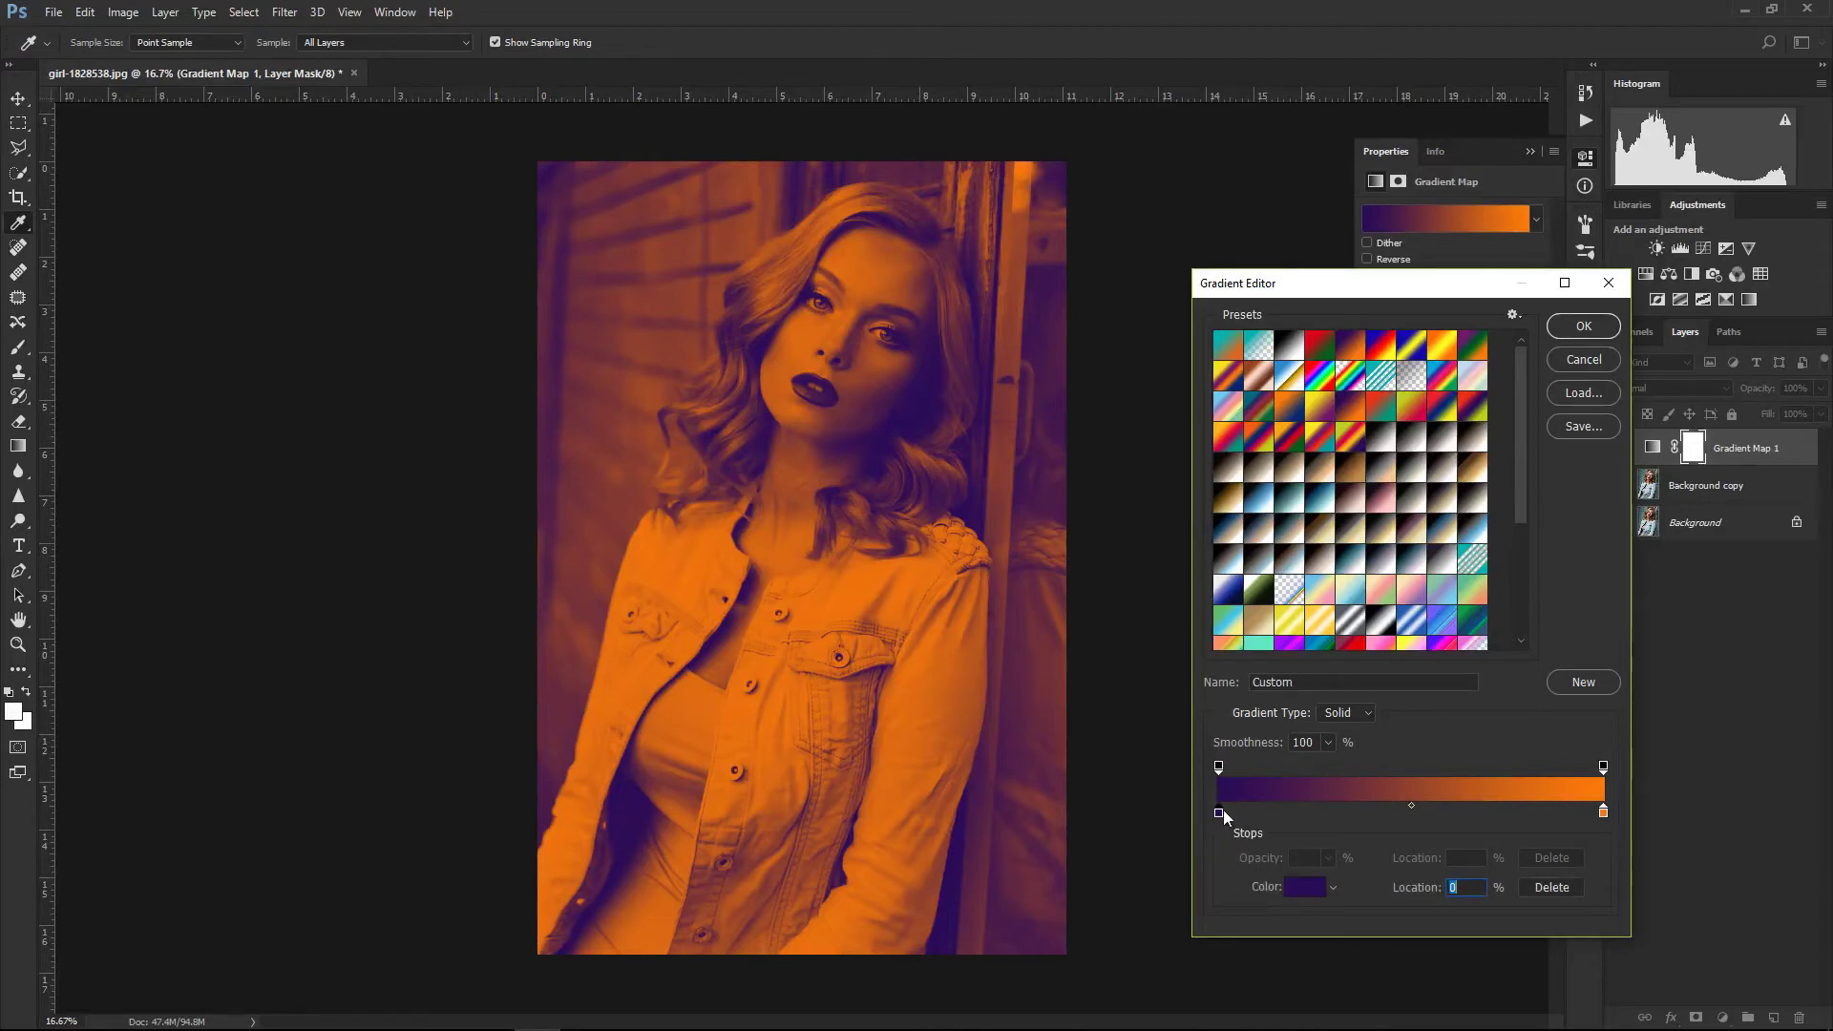
left_click(1603, 813)
mouse_move(1220, 817)
left_mouse_down()
mouse_move(1363, 831)
mouse_move(1215, 823)
left_mouse_up()
left_click(1304, 888)
left_click_drag(1392, 259, 1393, 251)
left_click(1361, 228)
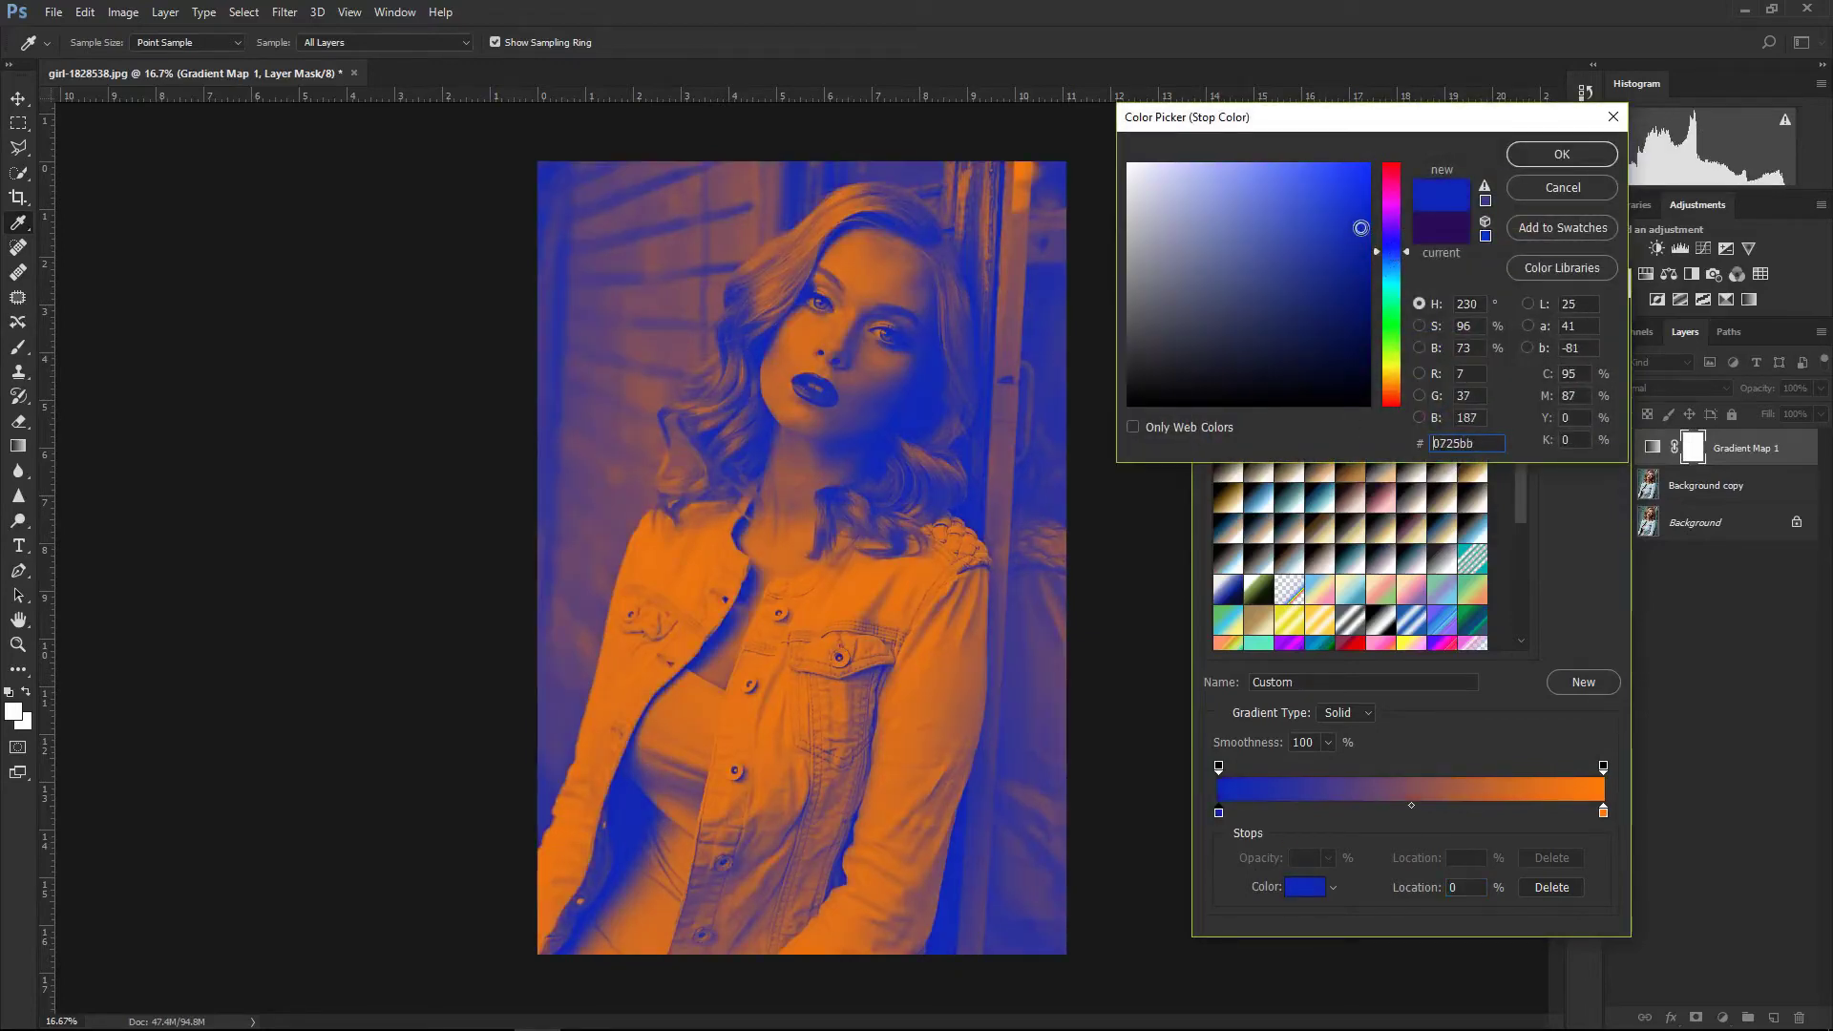
left_click(1530, 161)
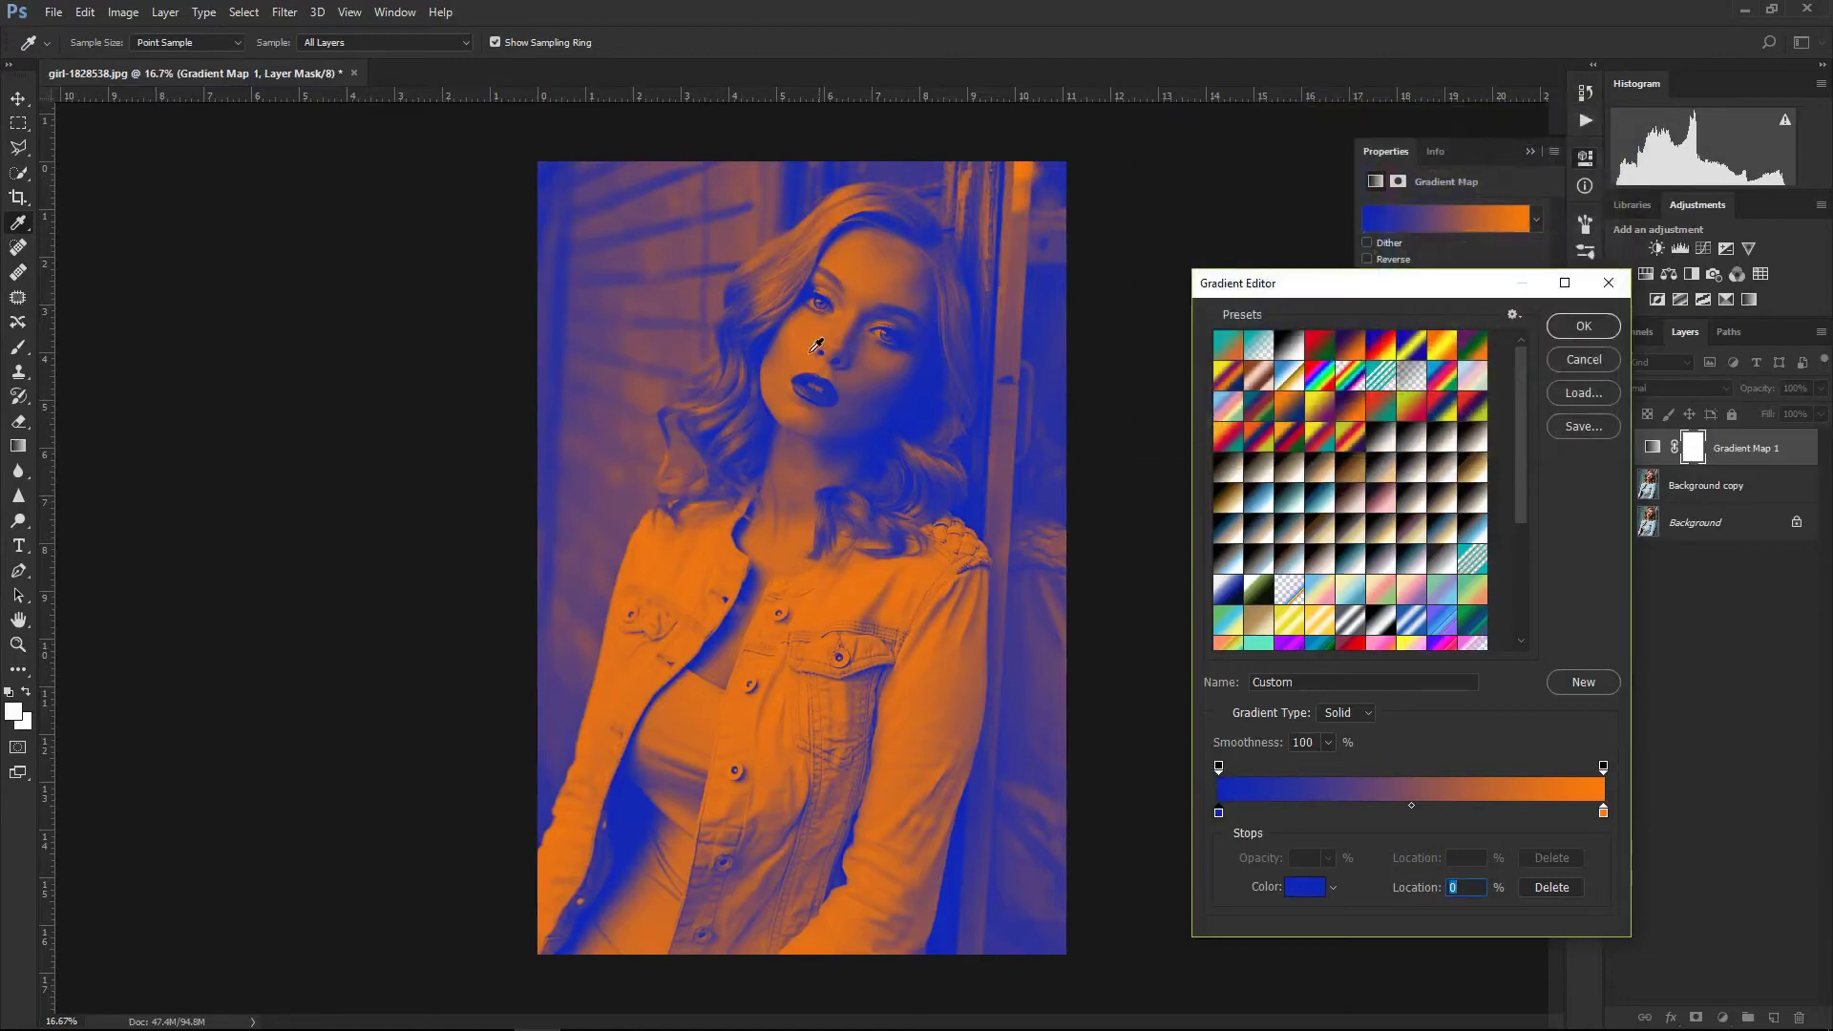
- Recolor the gradient's highlight stop at location 100% to yellow #ffea00
left_click(1603, 811)
left_click(1304, 888)
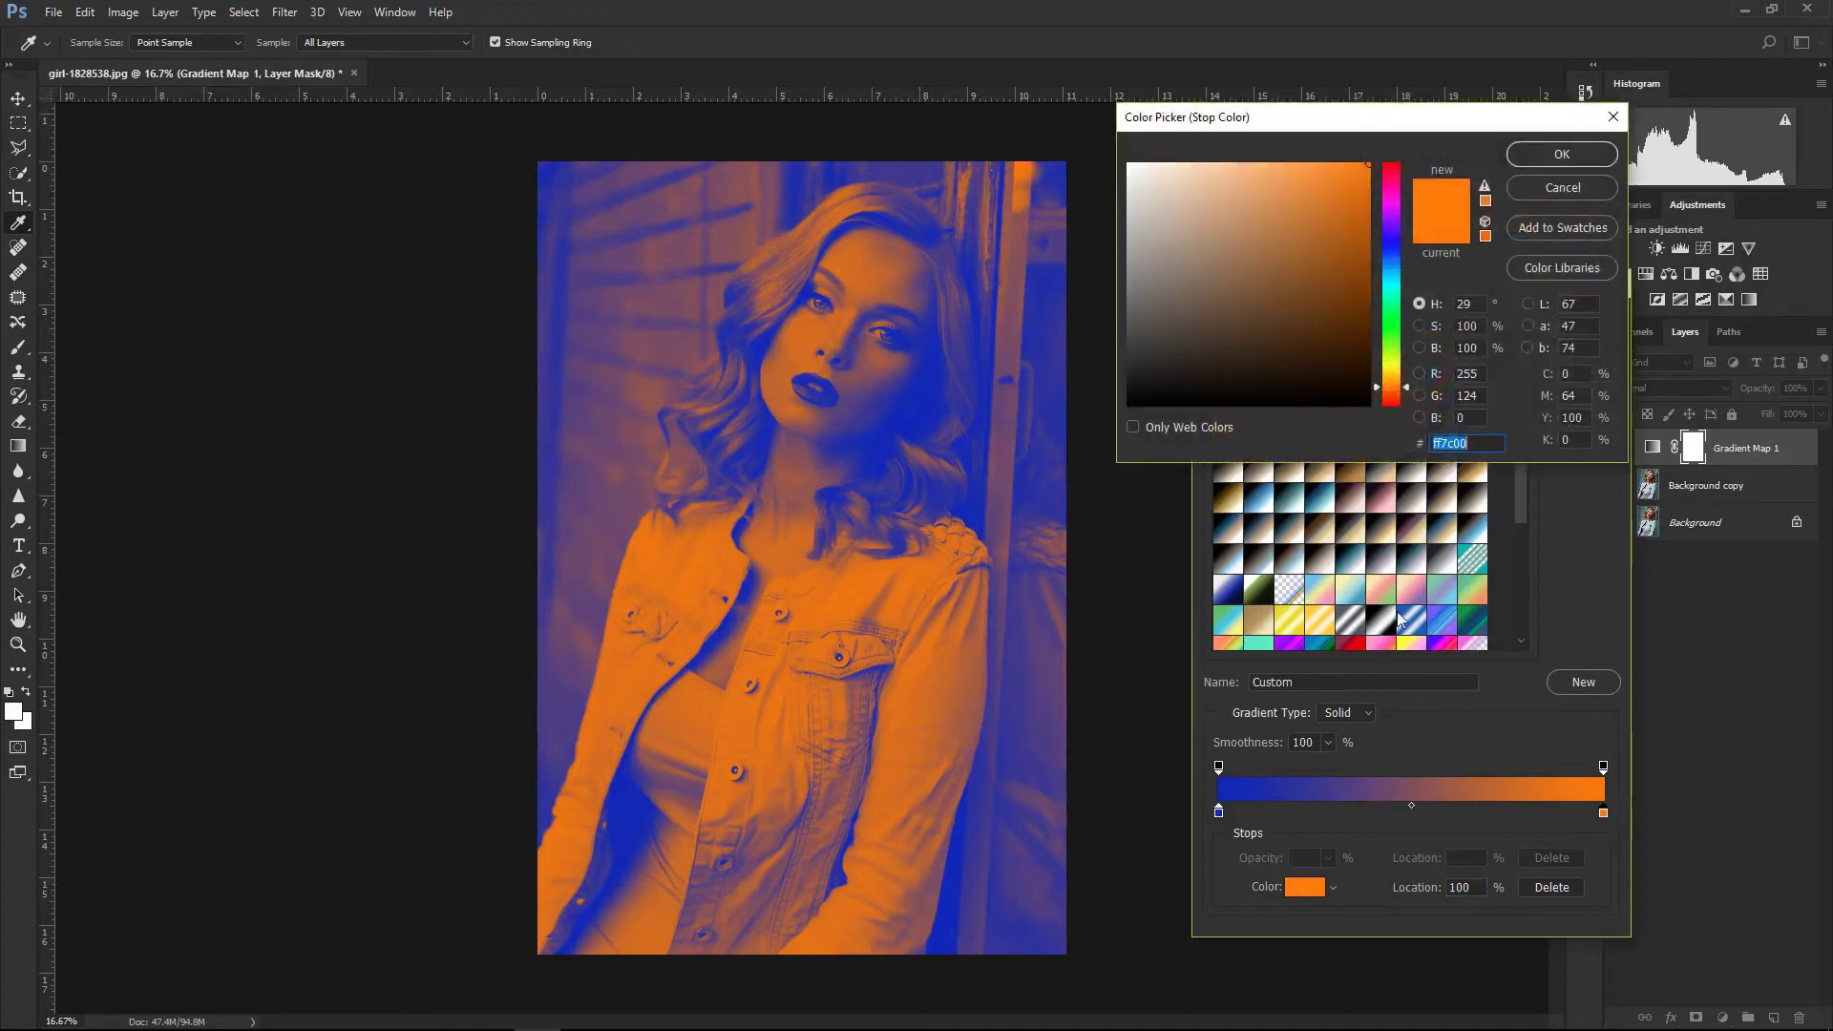
left_click(1396, 369)
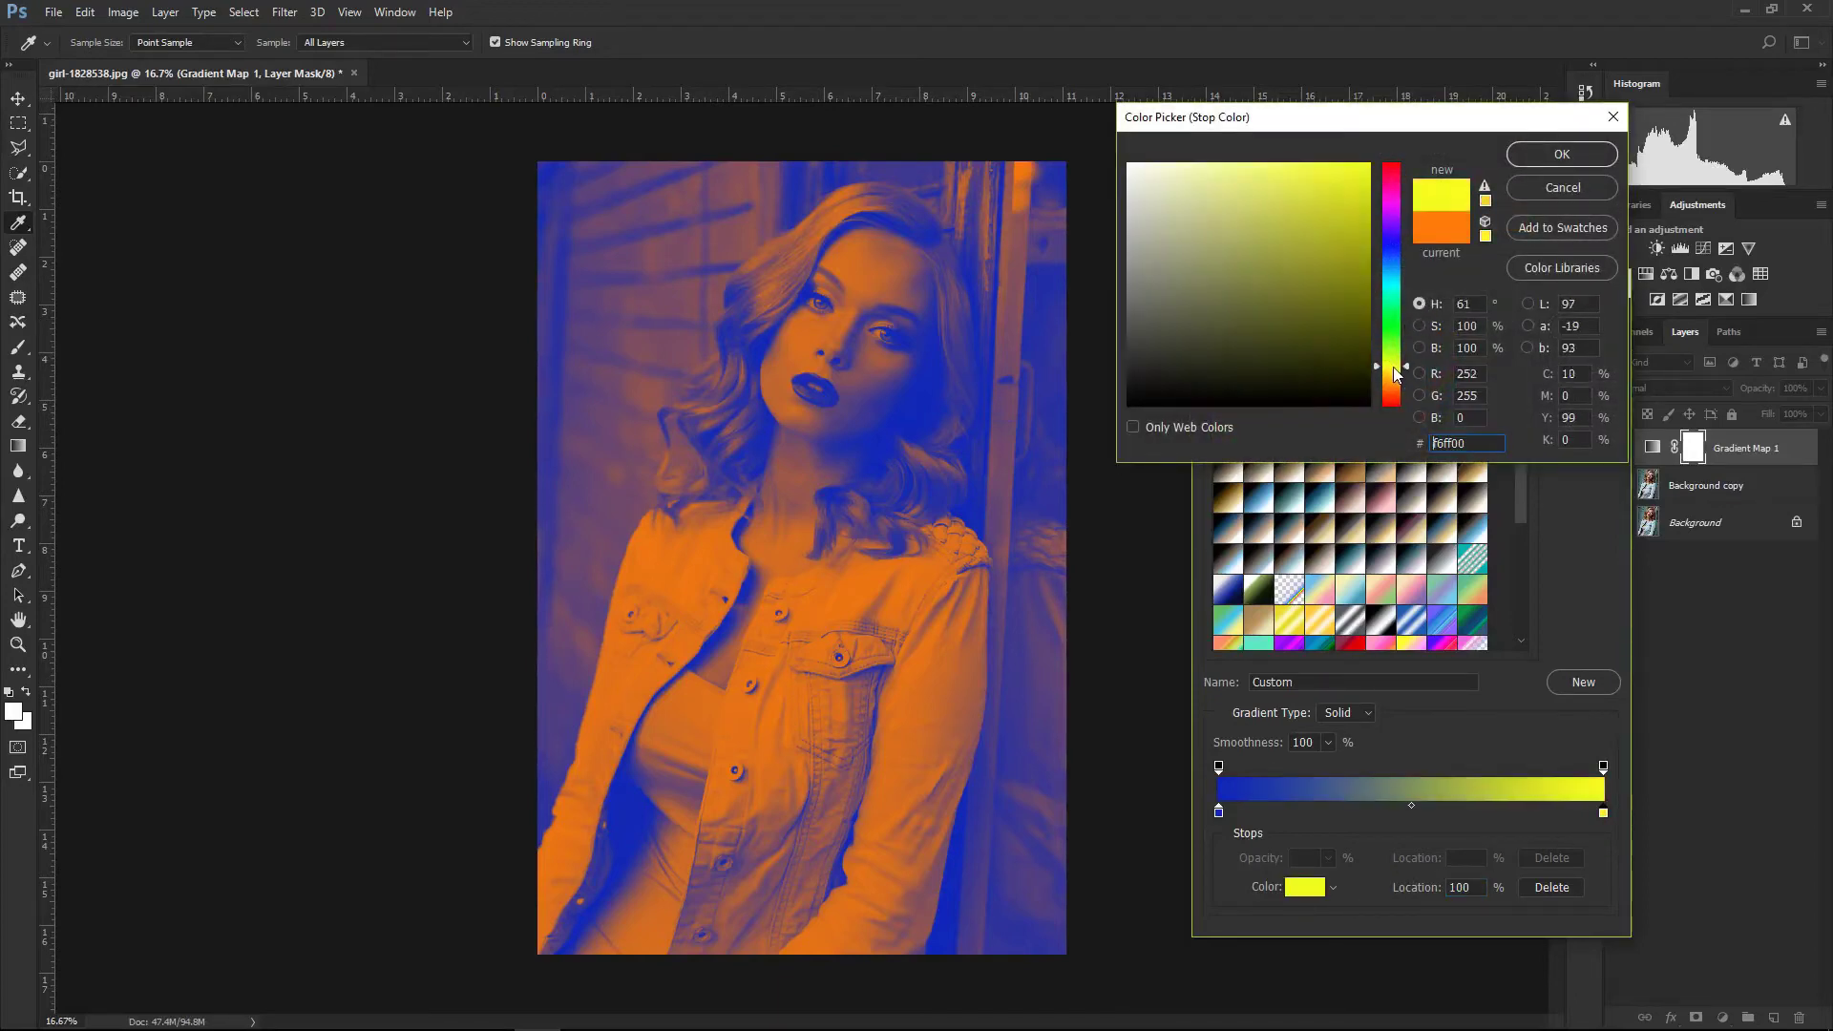
left_click(1369, 190)
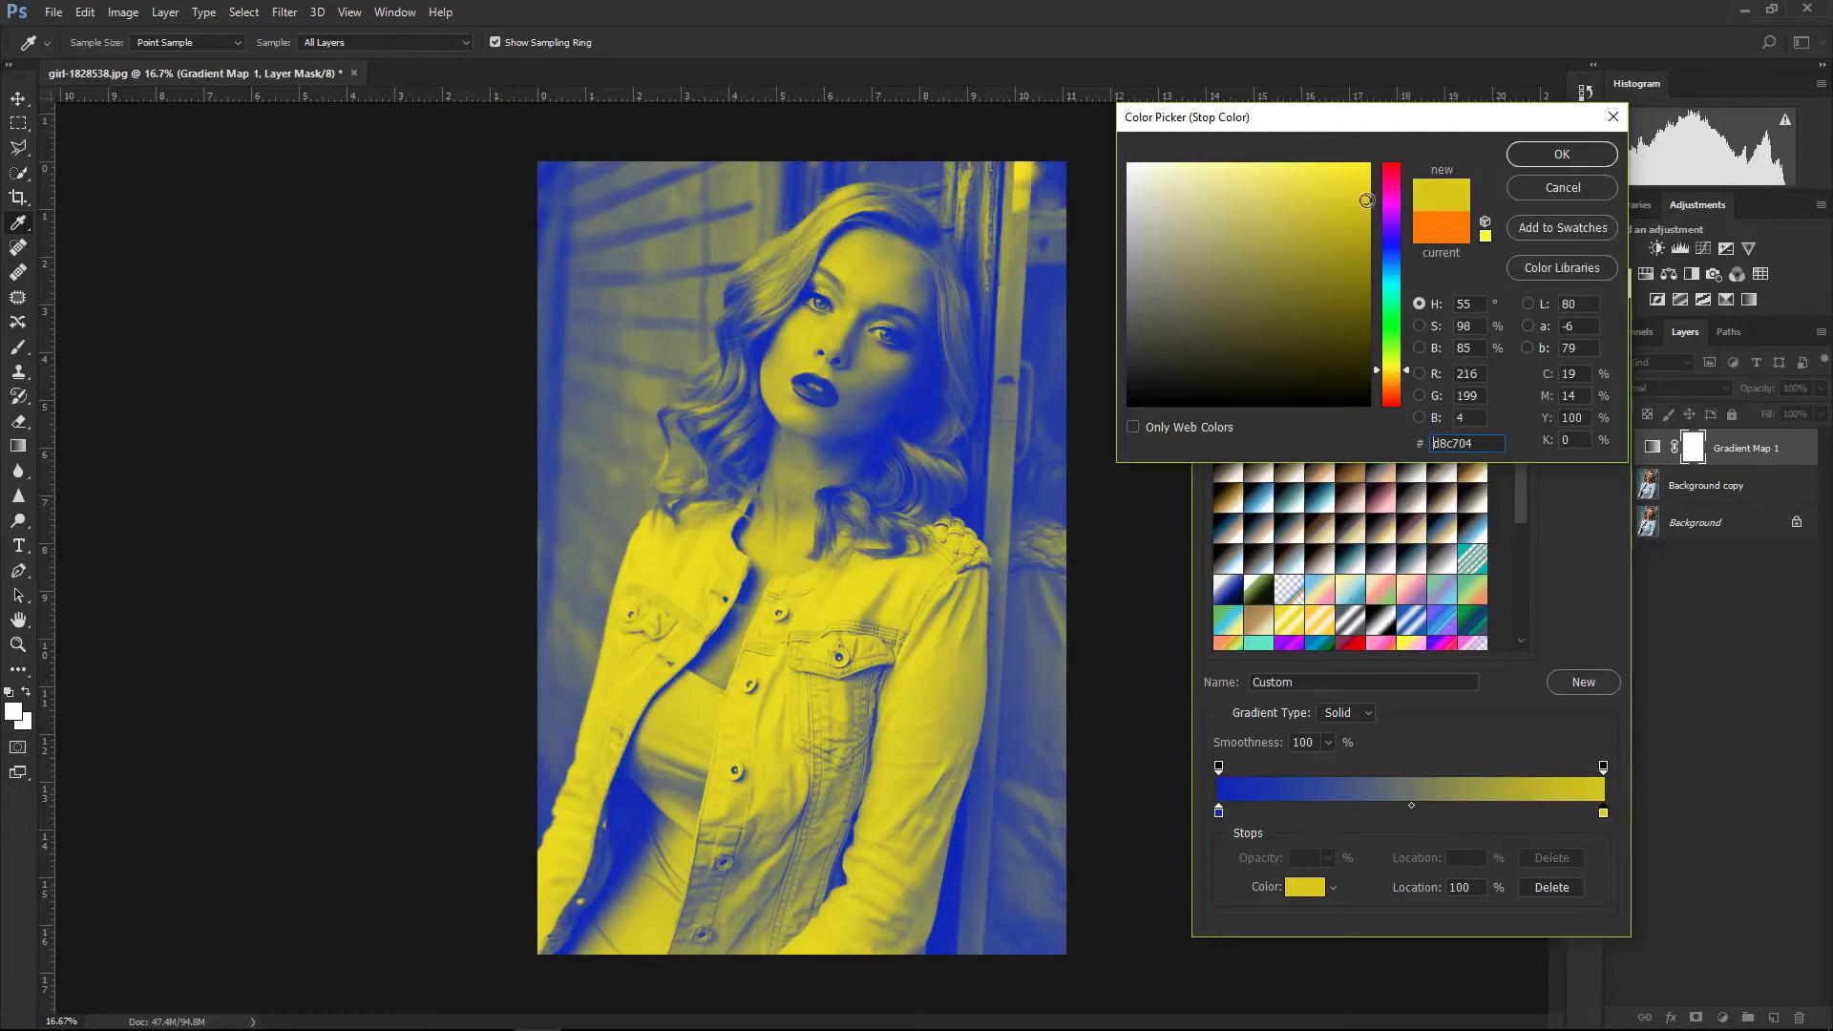
left_click(1347, 168)
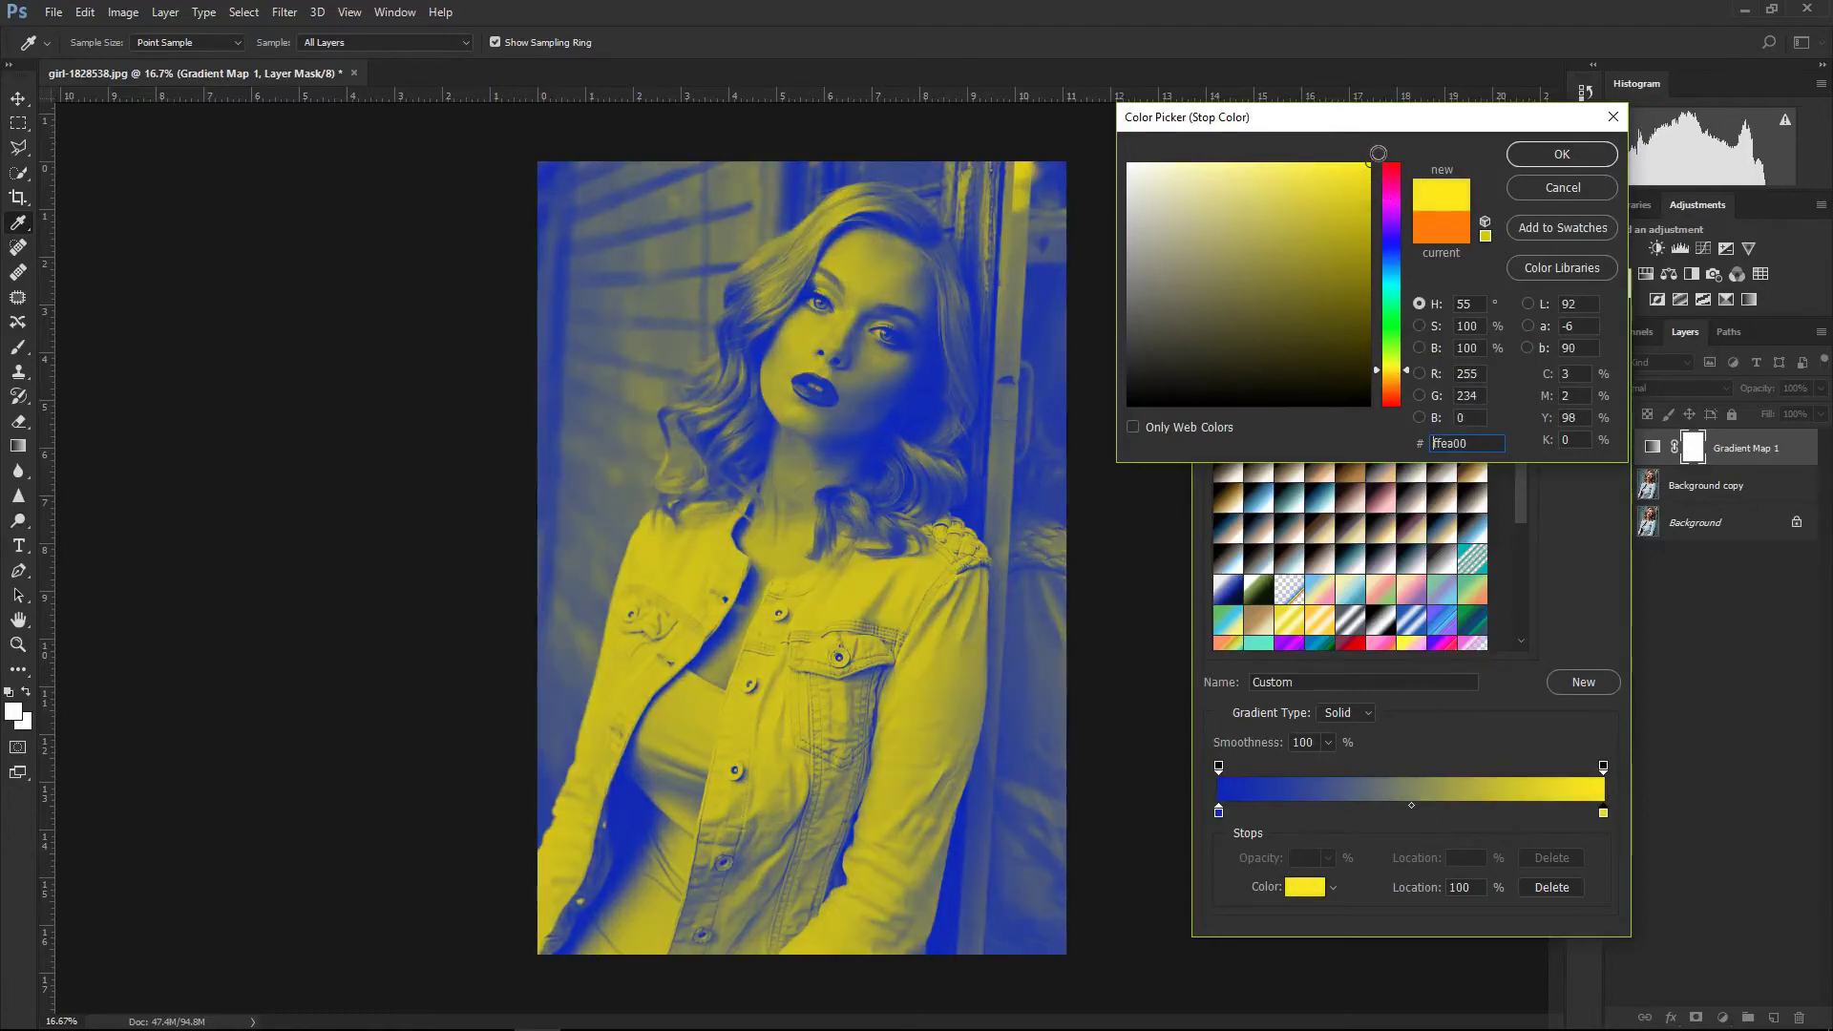
left_click(1528, 150)
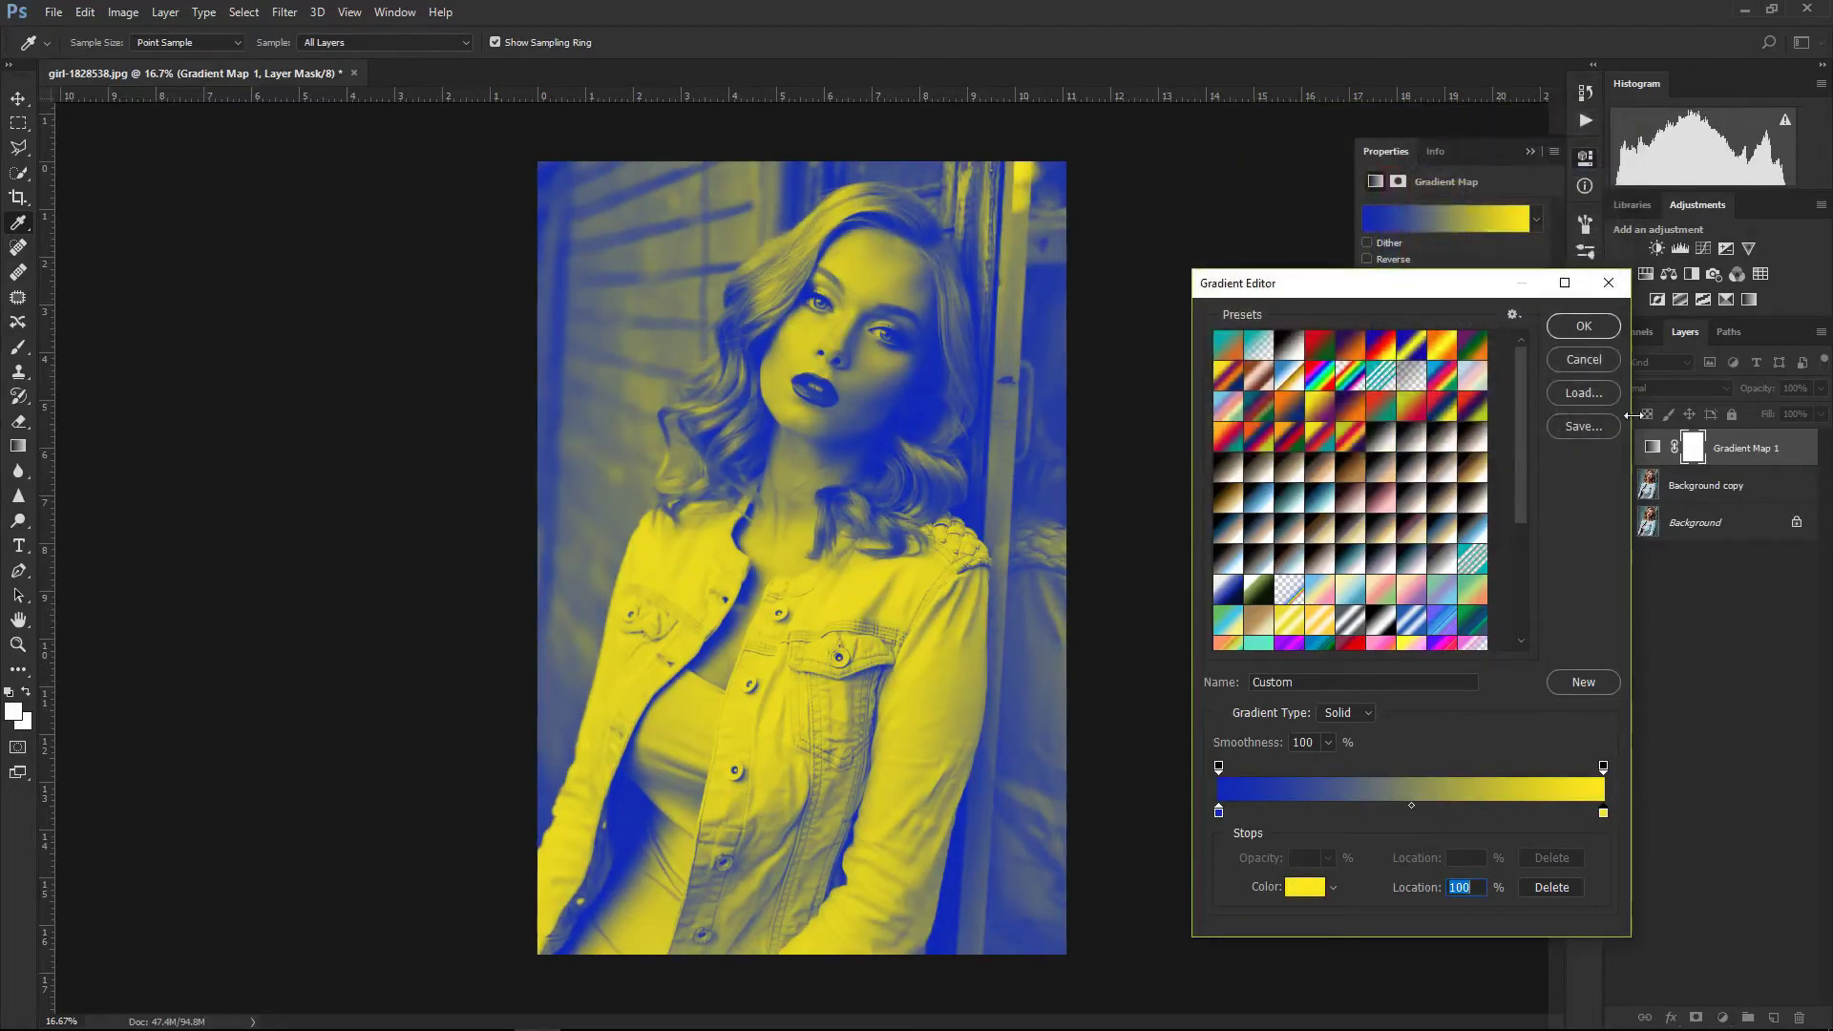
- Try the yellow stop at location 69%, return it to 100%, and shift the blue stop to location 34%
left_click_drag(1604, 813, 1497, 816)
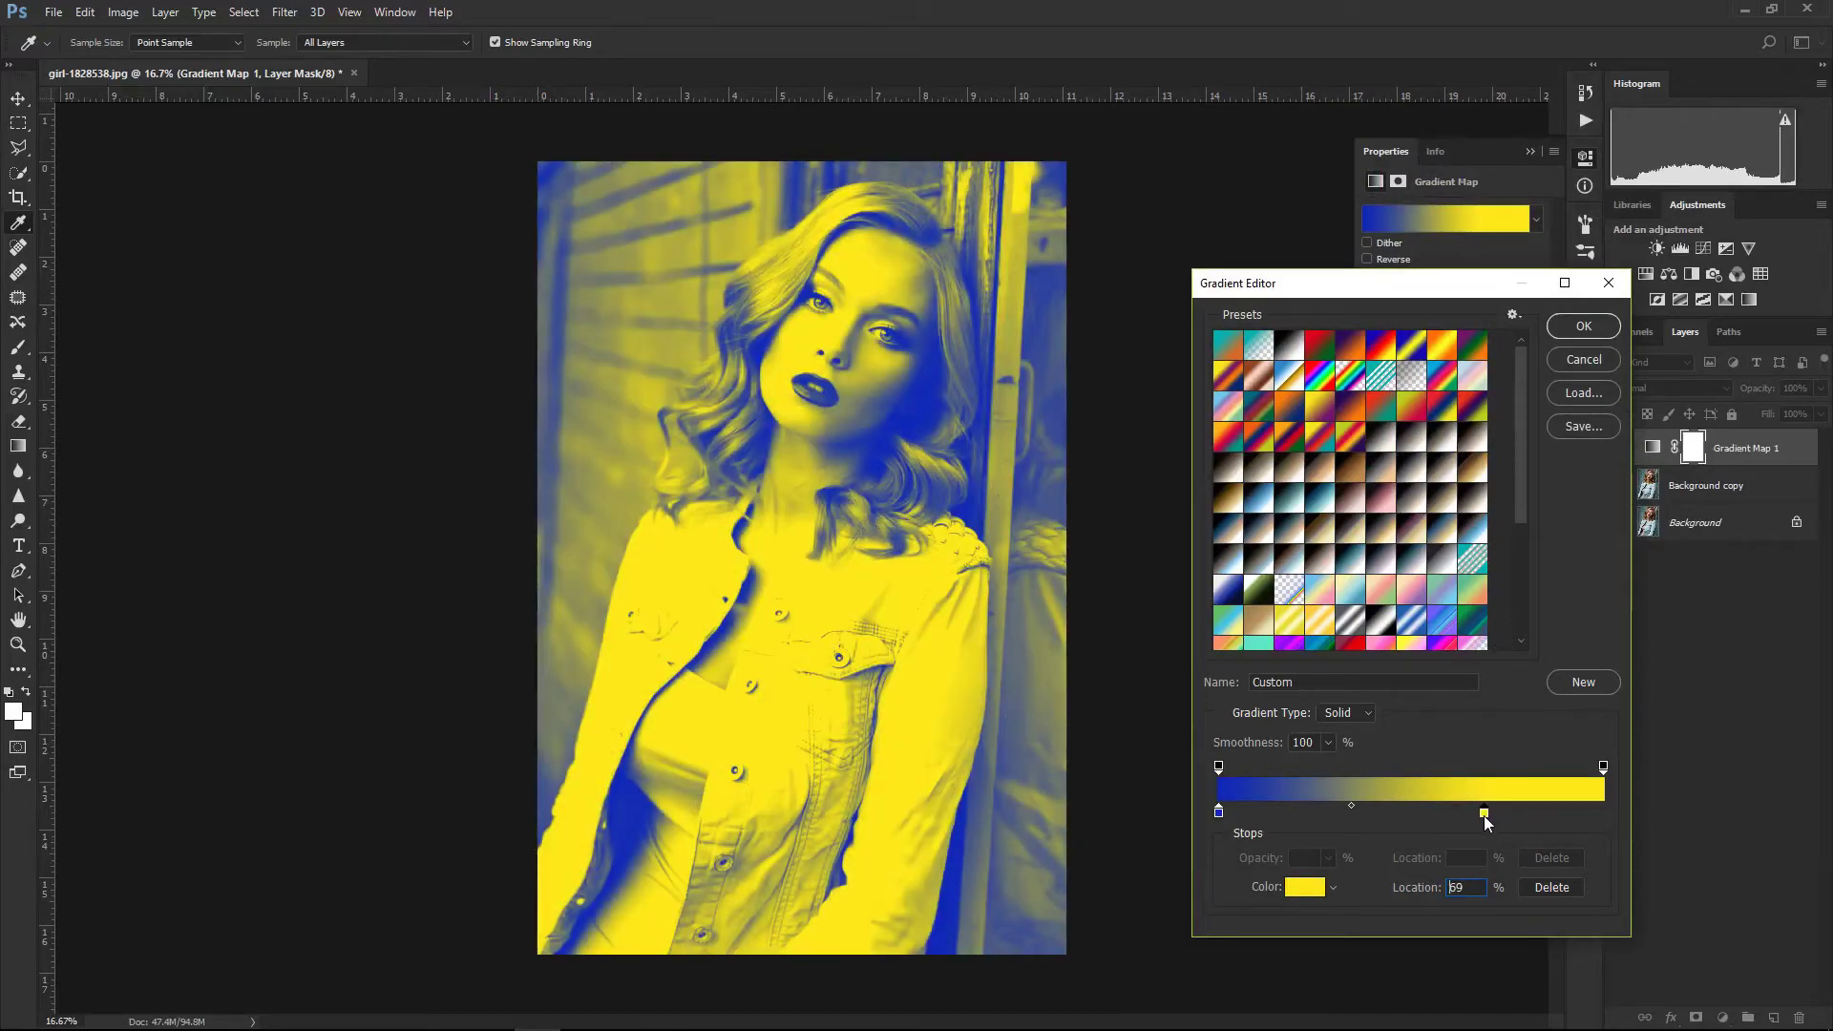
left_click(1478, 817)
left_click_drag(1478, 817, 1605, 818)
left_click_drag(1219, 813, 1351, 827)
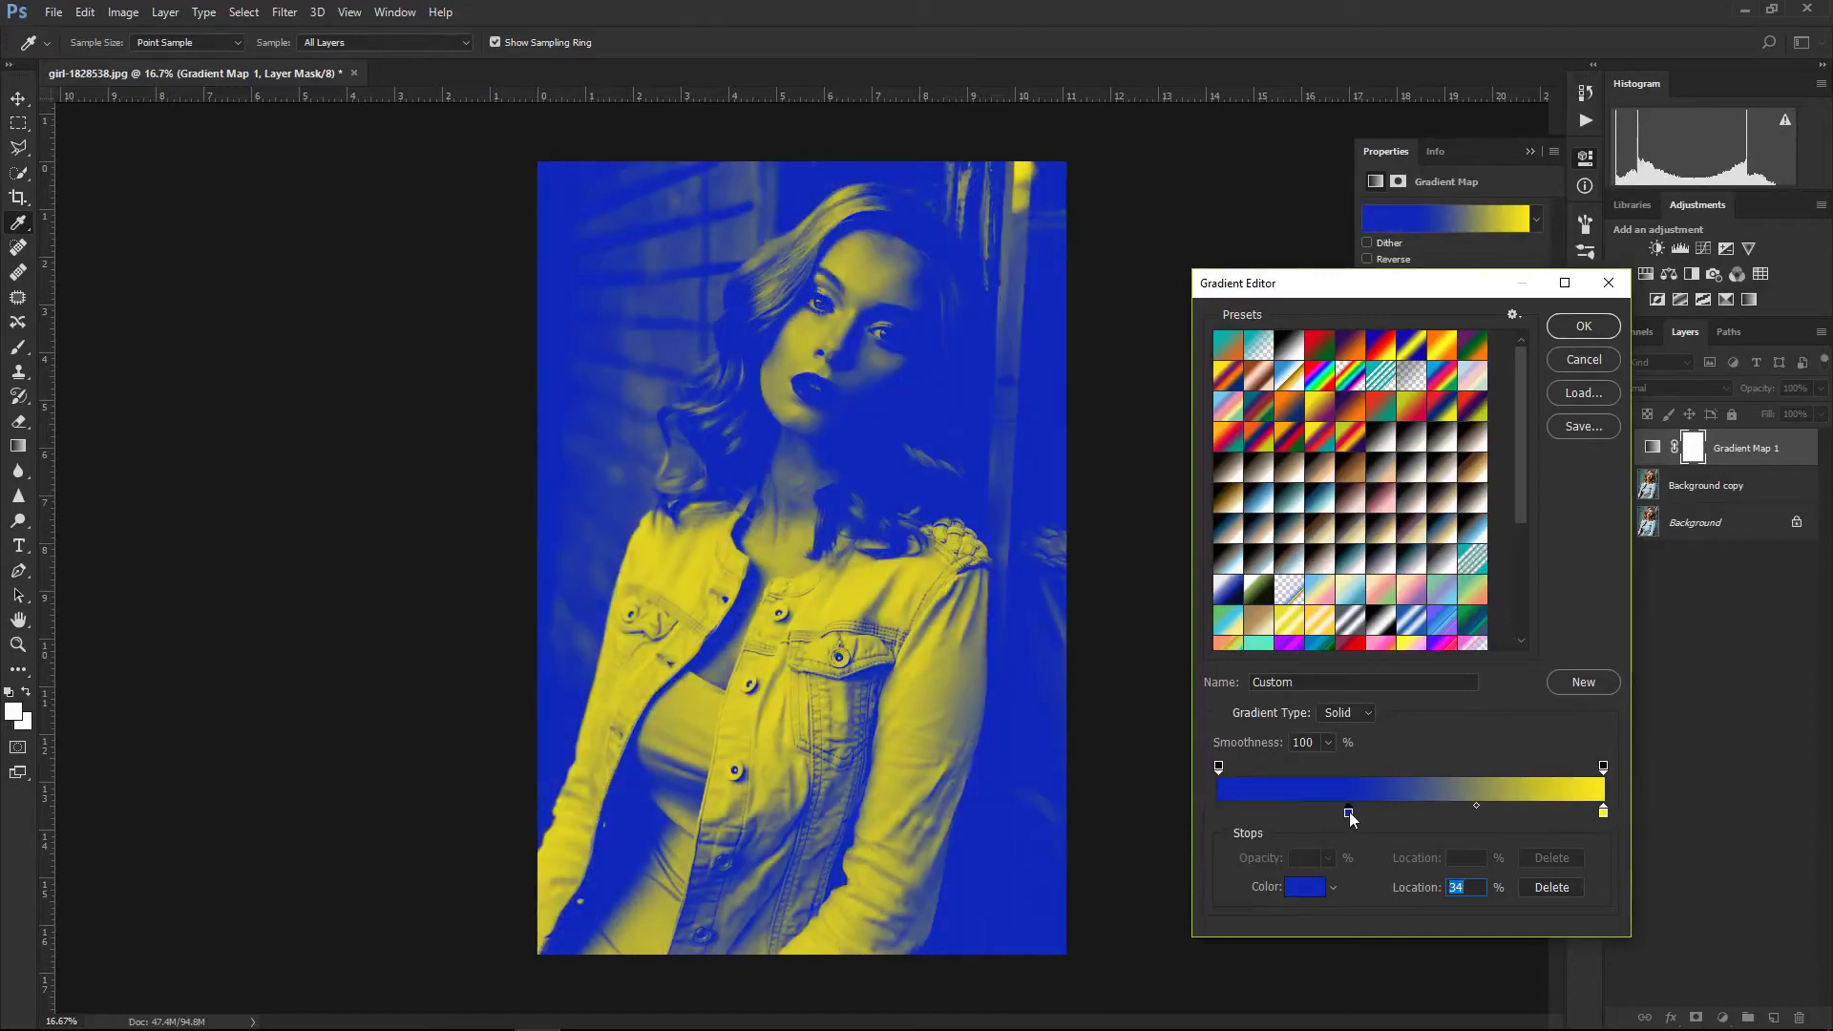
- Return the gradient's blue stop to location 0% and set the Gradient Map layer's blend mode to Soft Light
left_click_drag(1349, 814, 1165, 808)
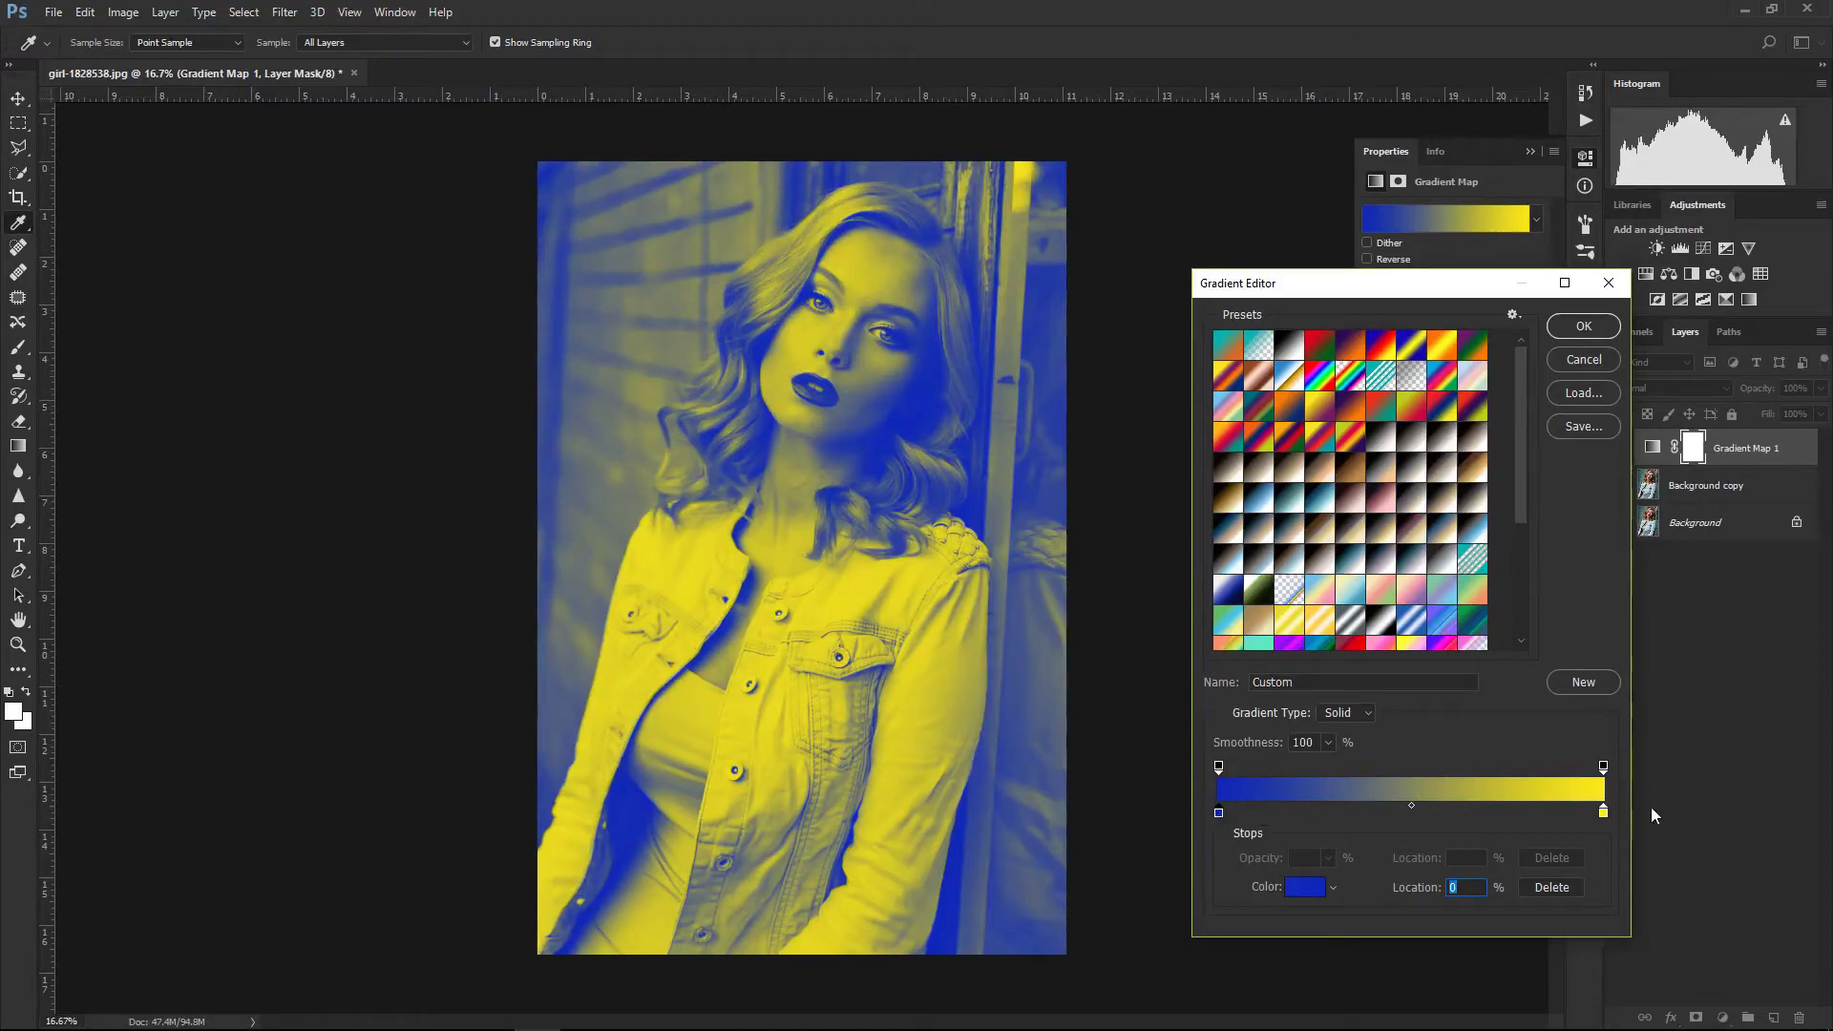
left_click(1584, 326)
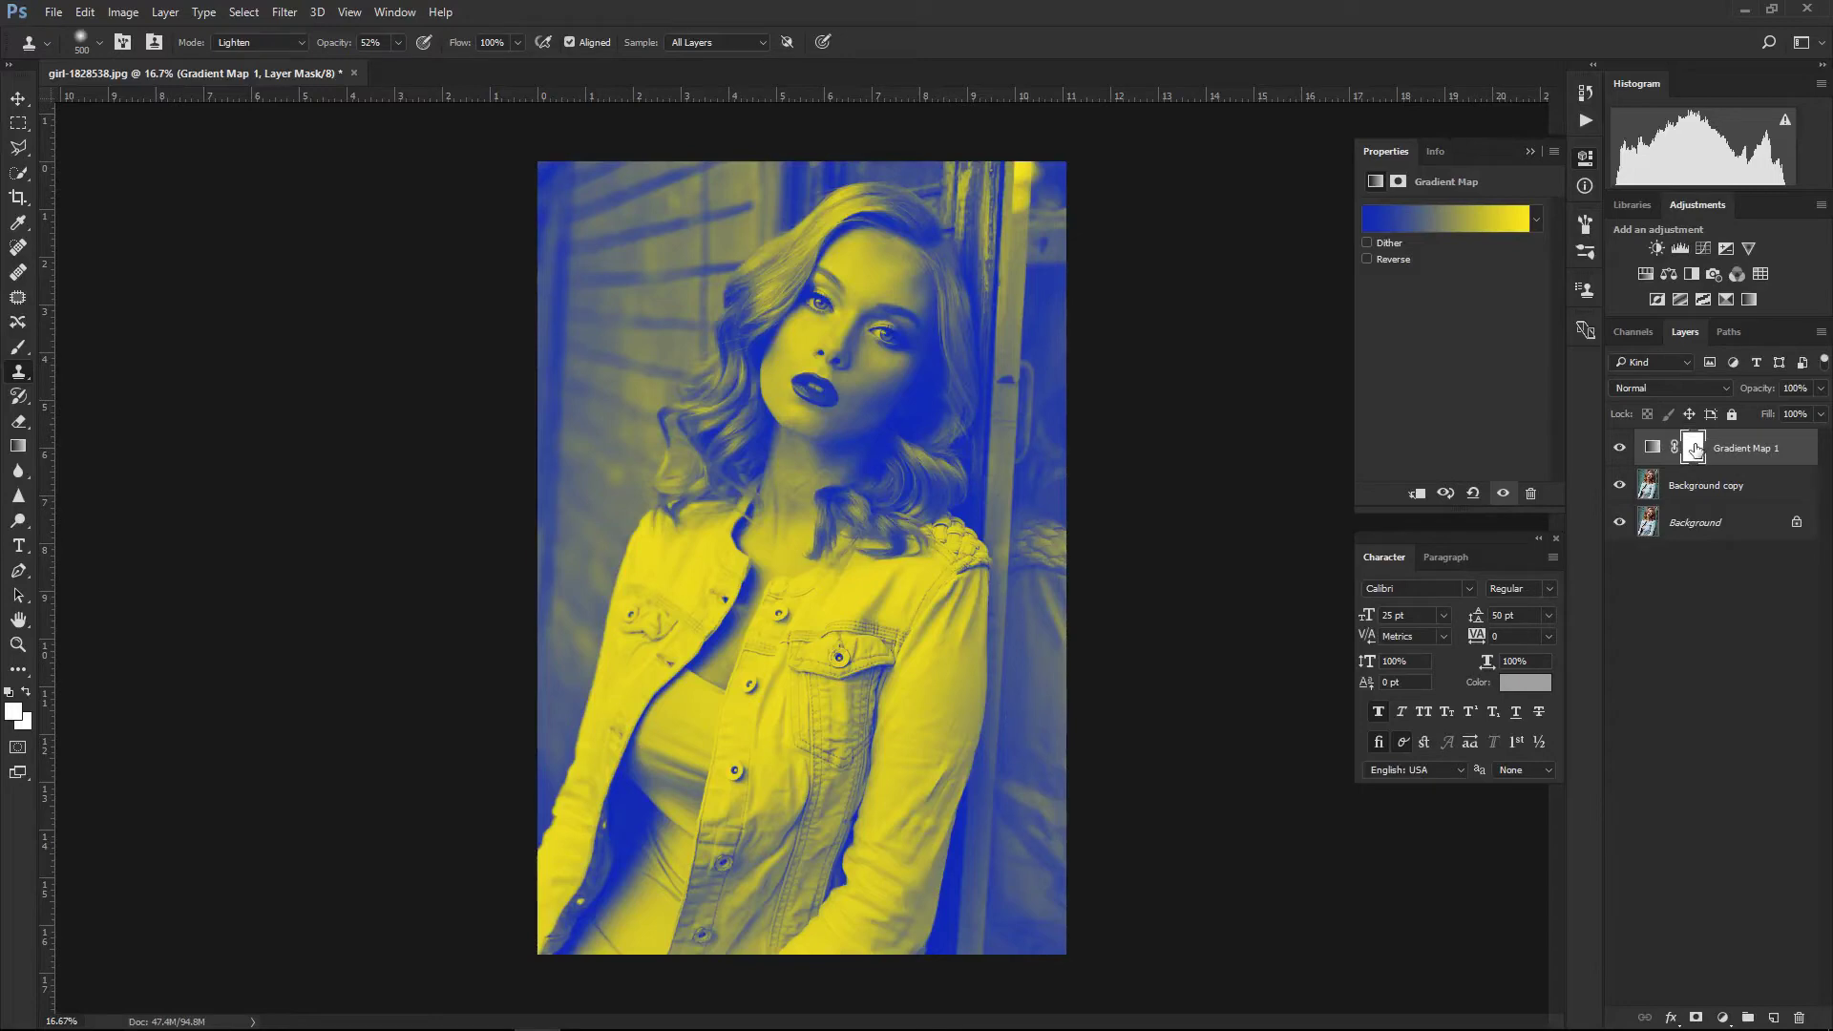
left_click(1675, 387)
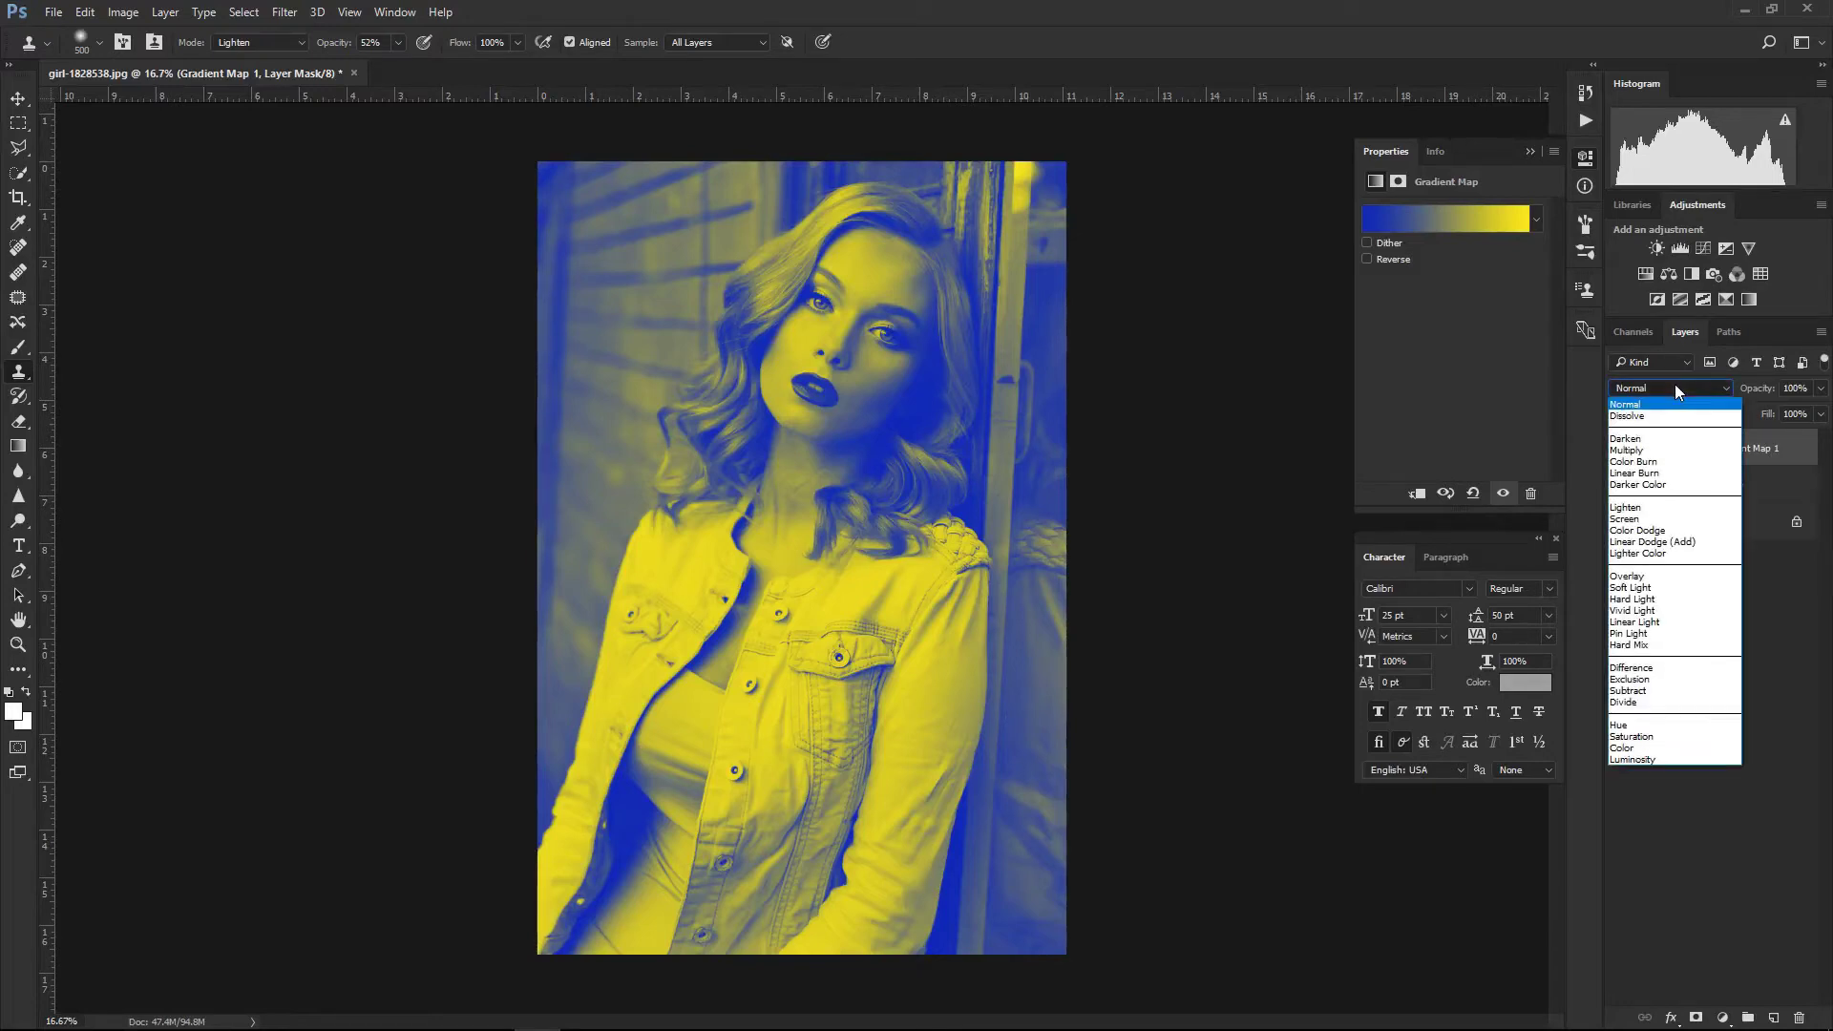
left_click(1640, 587)
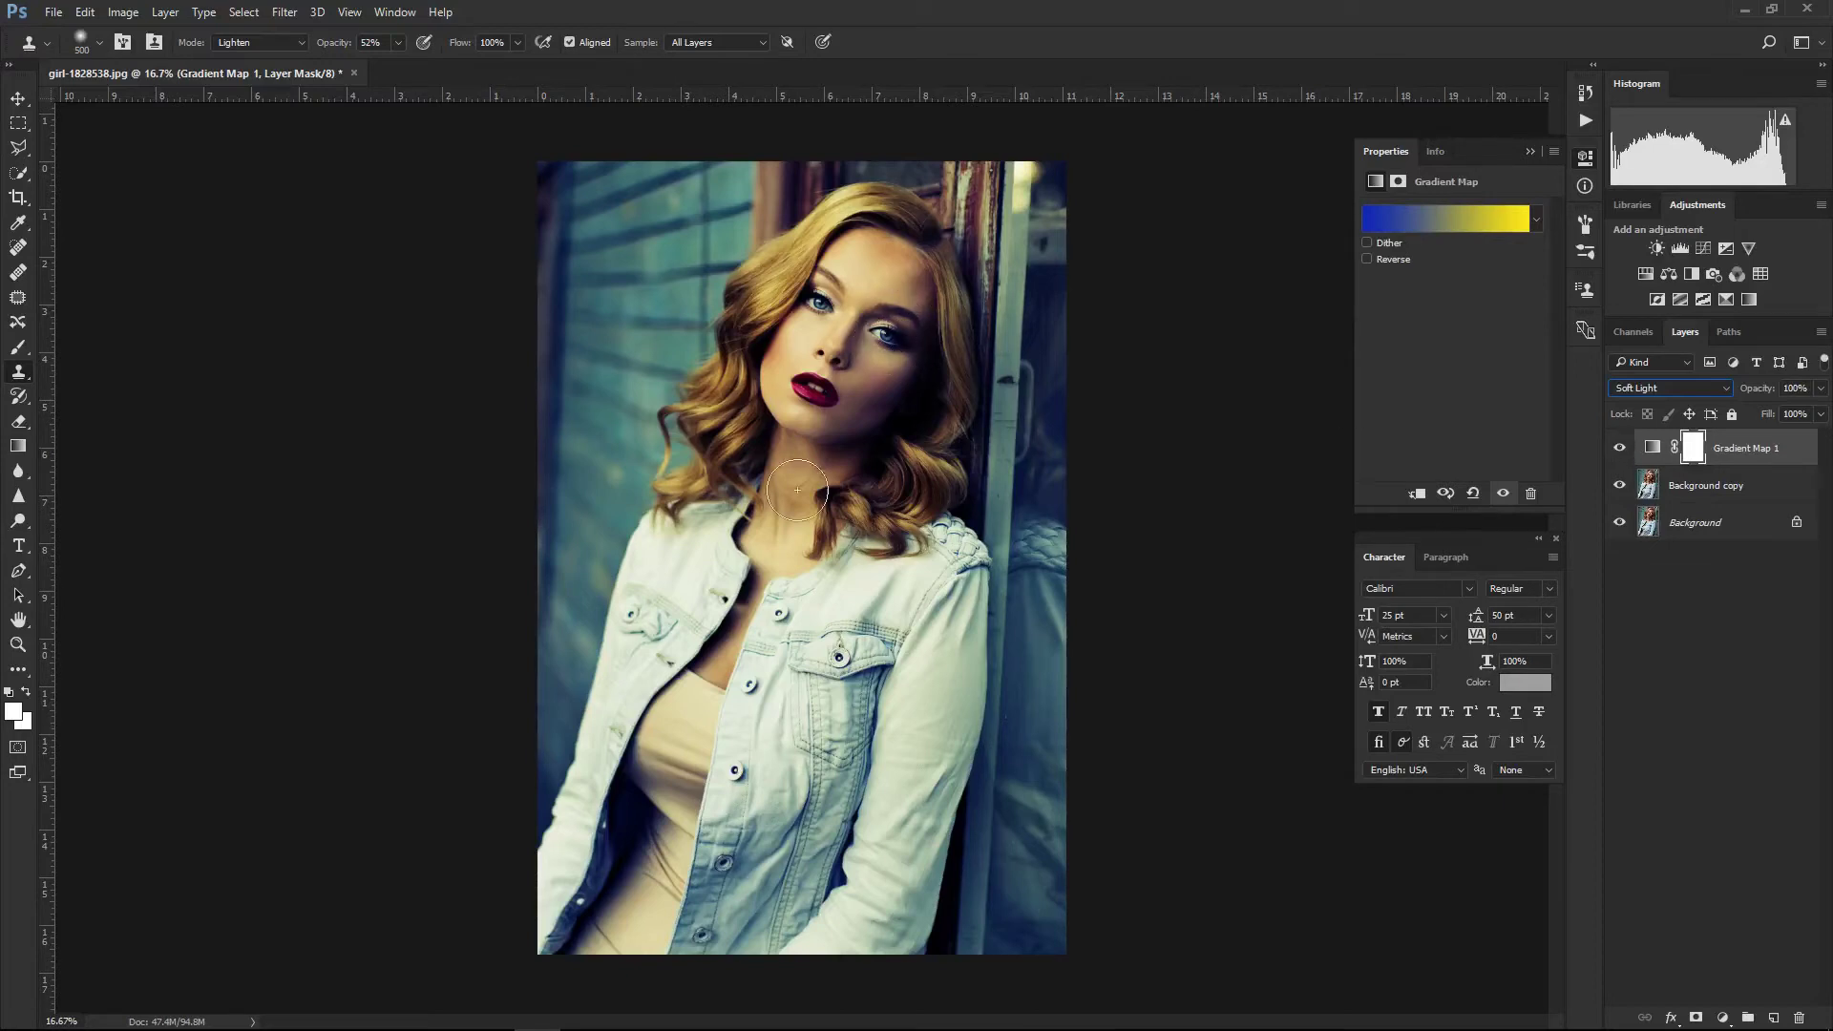
- Try a lower opacity on the Gradient Map layer, return it to 100%, and deselect the layer
left_click(1821, 390)
left_click_drag(1818, 412, 1789, 421)
left_click_drag(1747, 411, 1819, 412)
left_click(1771, 596)
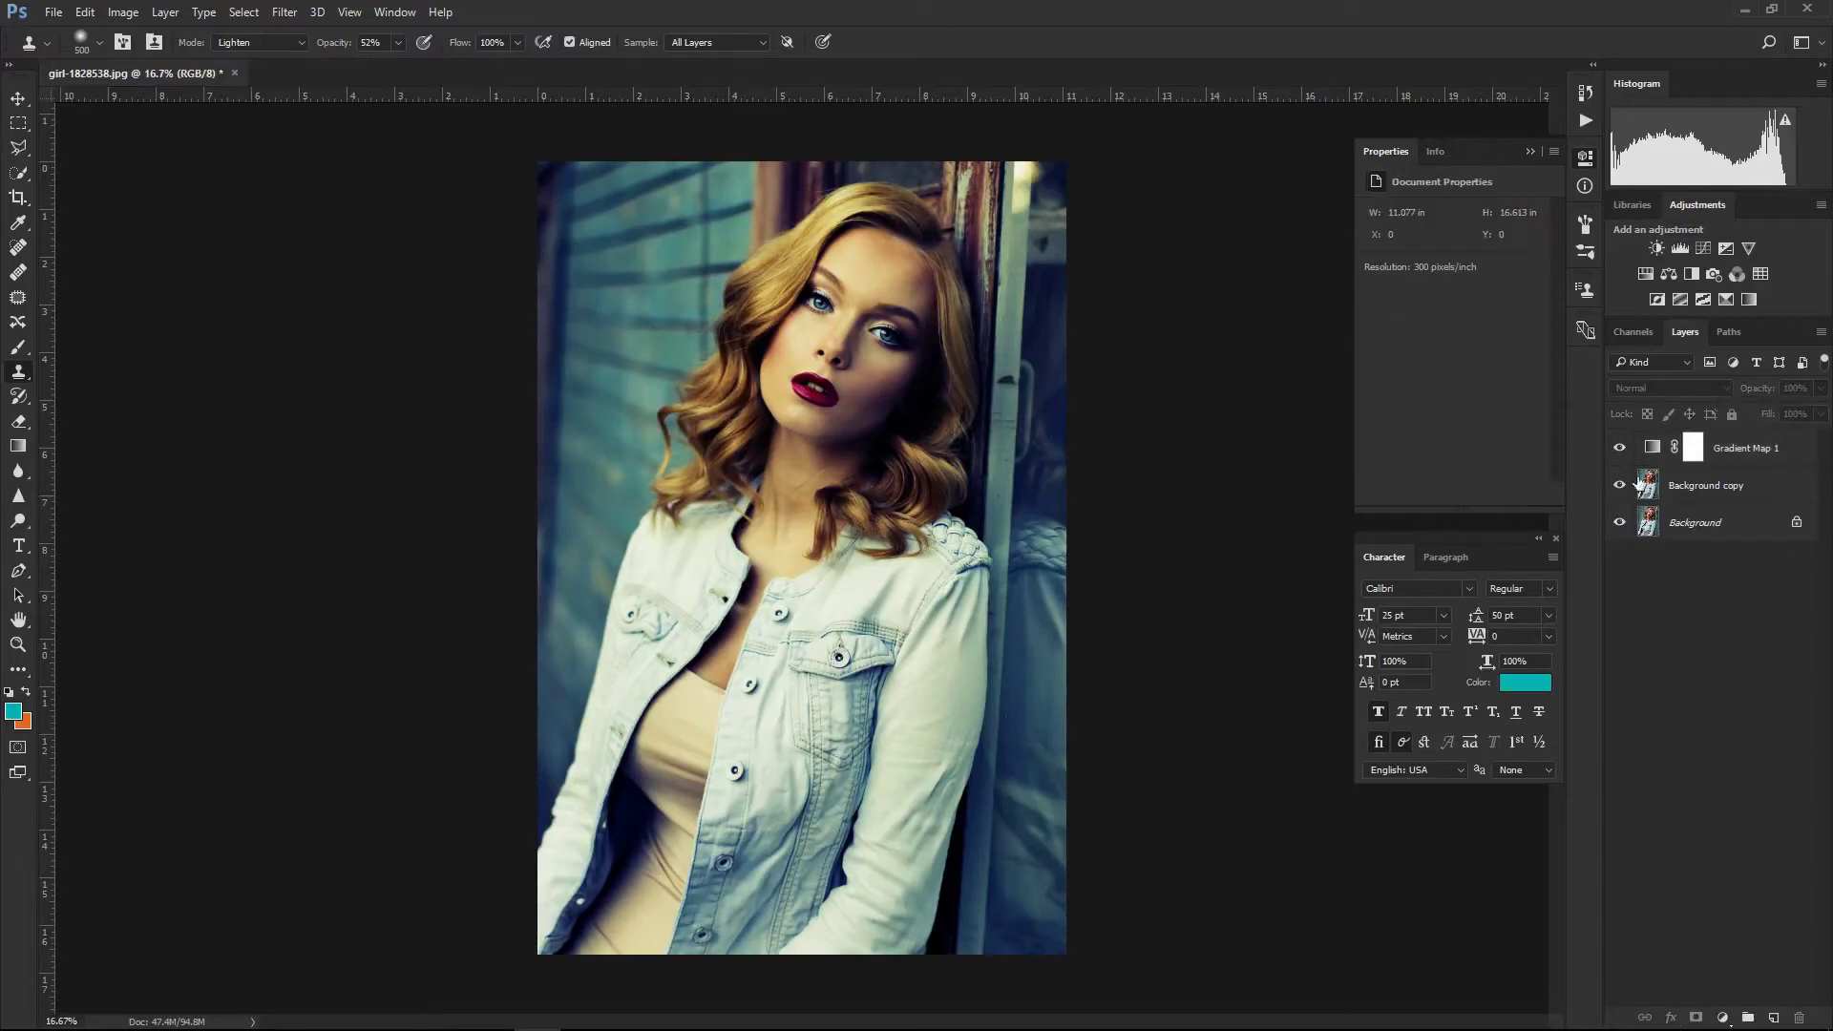
- Hide and show the Gradient Map layer to compare the portrait before and after the blue-yellow toning
left_click(1620, 449)
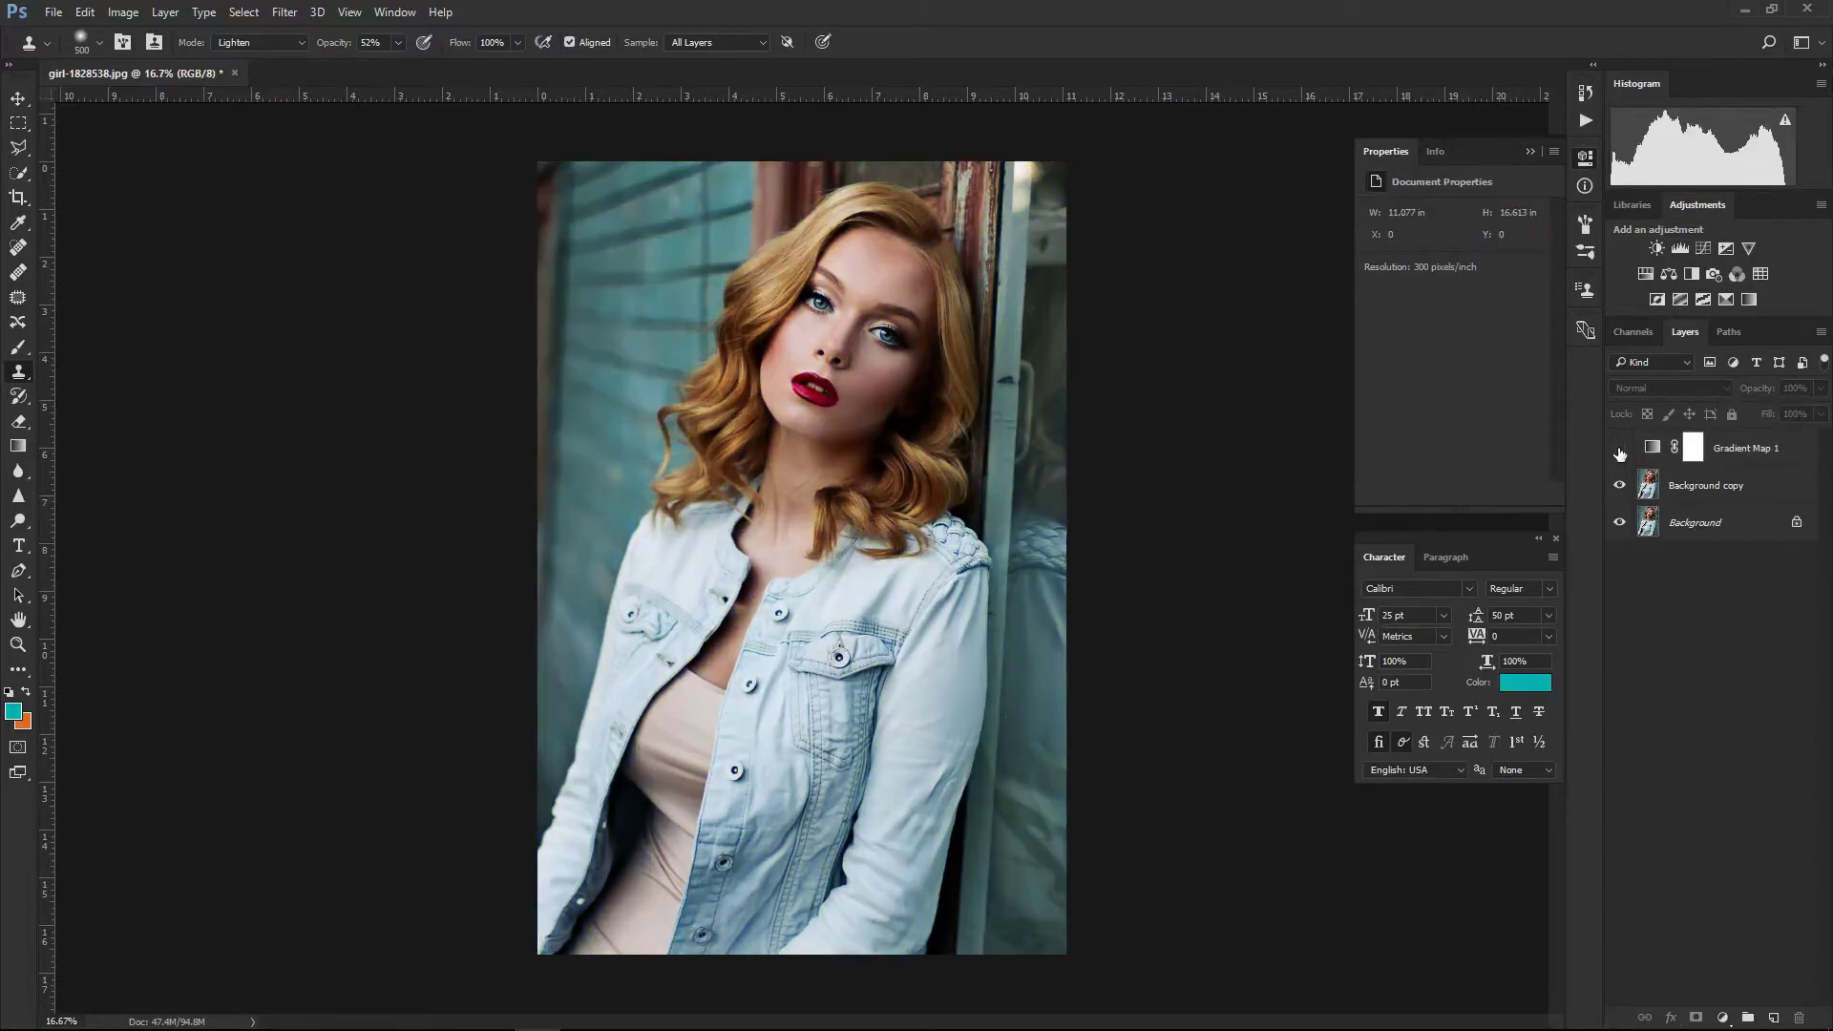
left_click(1621, 449)
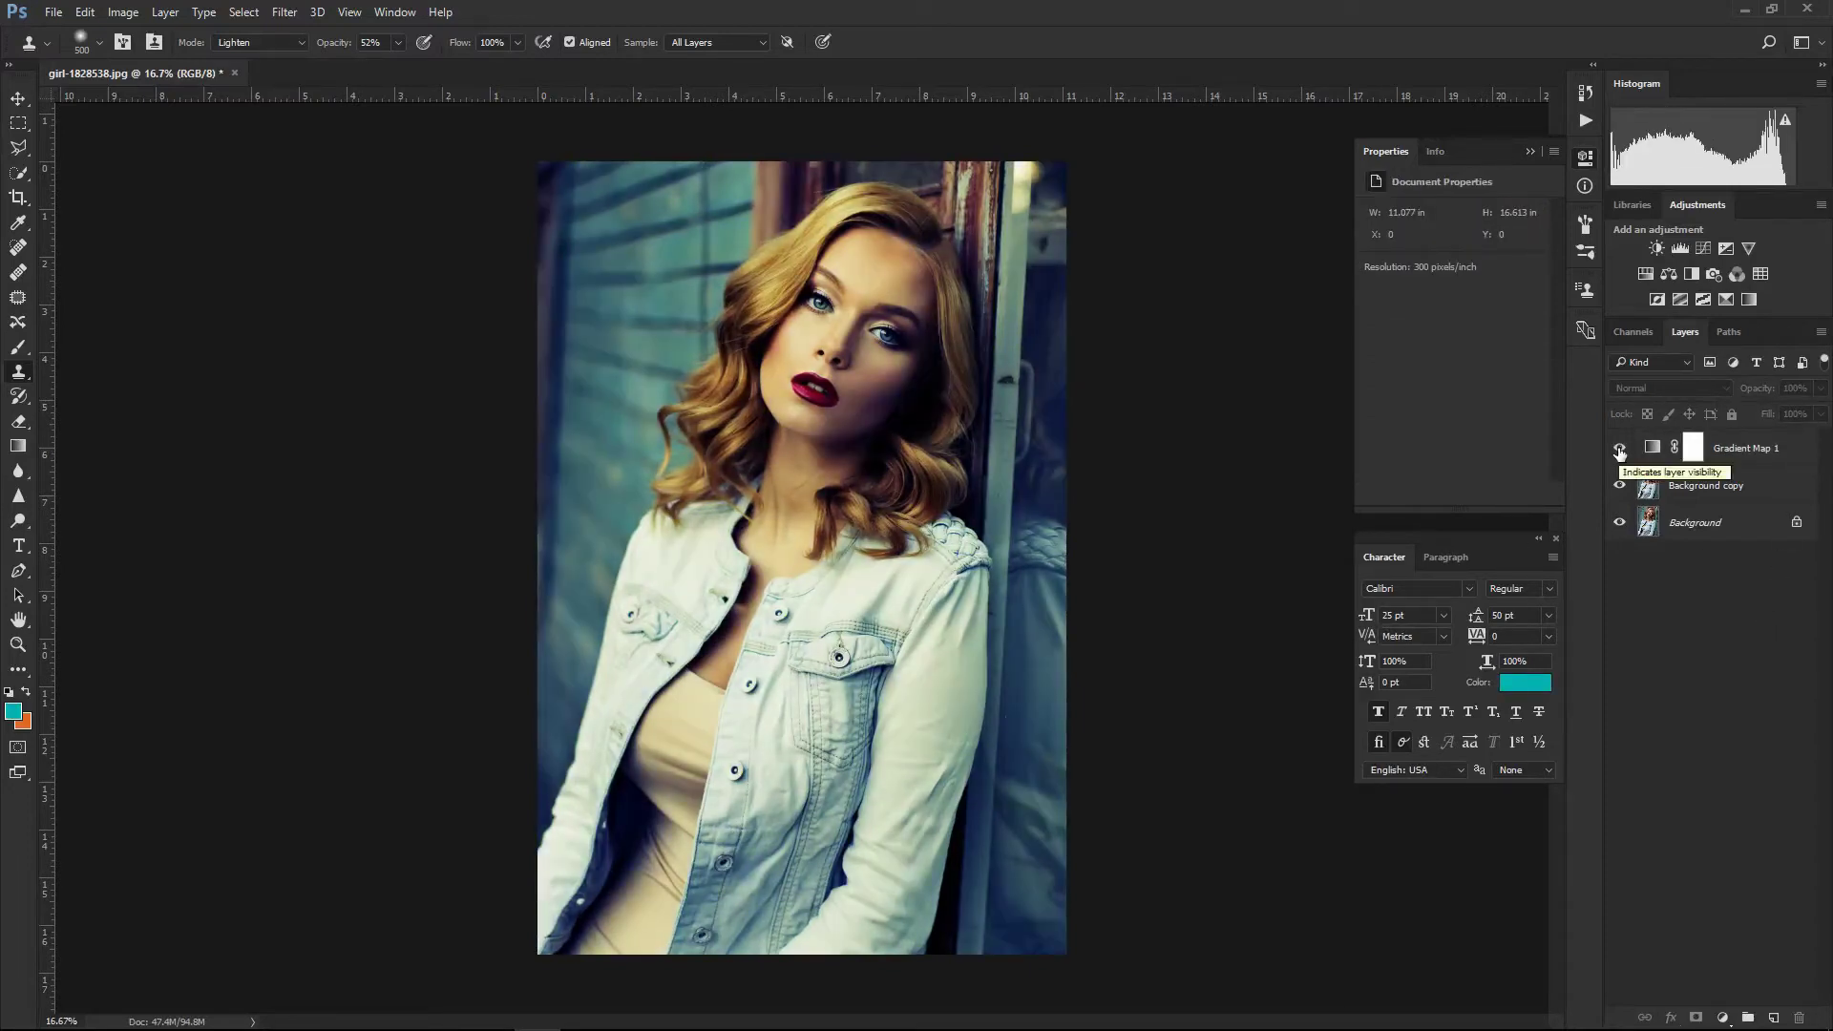
left_click(1621, 448)
left_click(1620, 452)
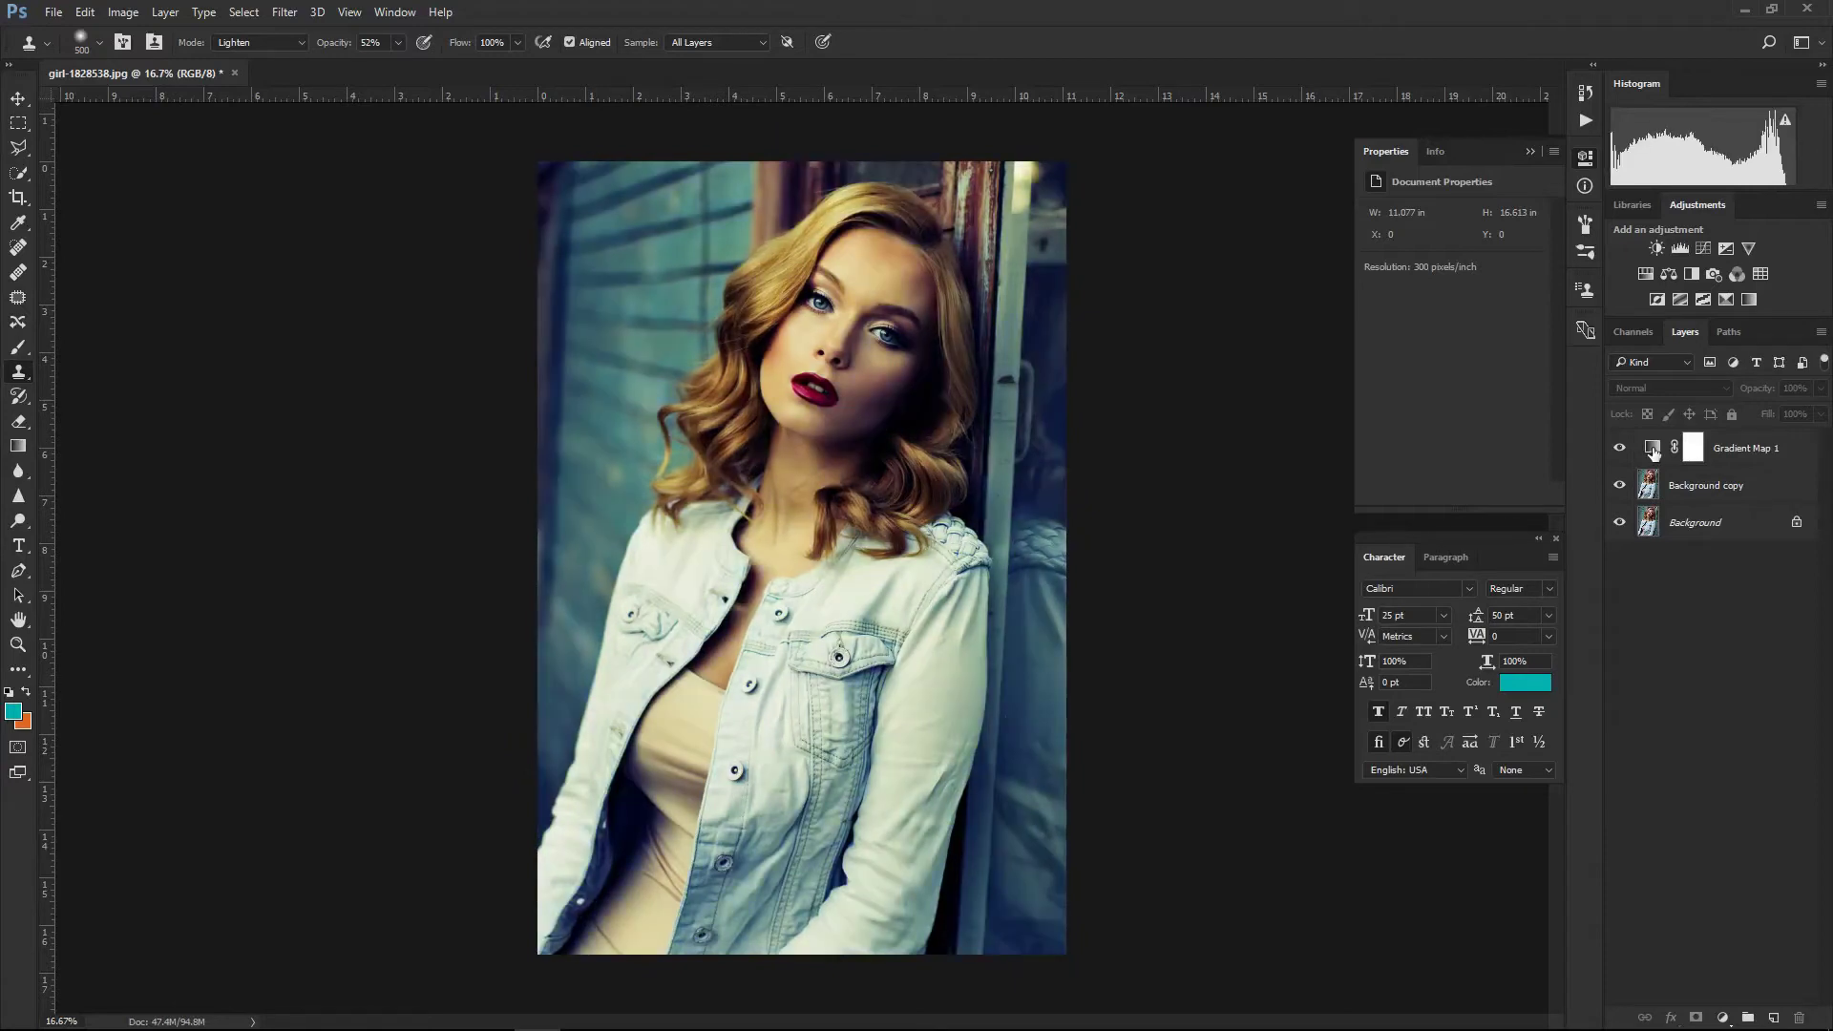
- Try the Violet, Orange and Red, Green presets on the Gradient Map, and apply the teal-orange Foreground to Background preset
left_click(1654, 452)
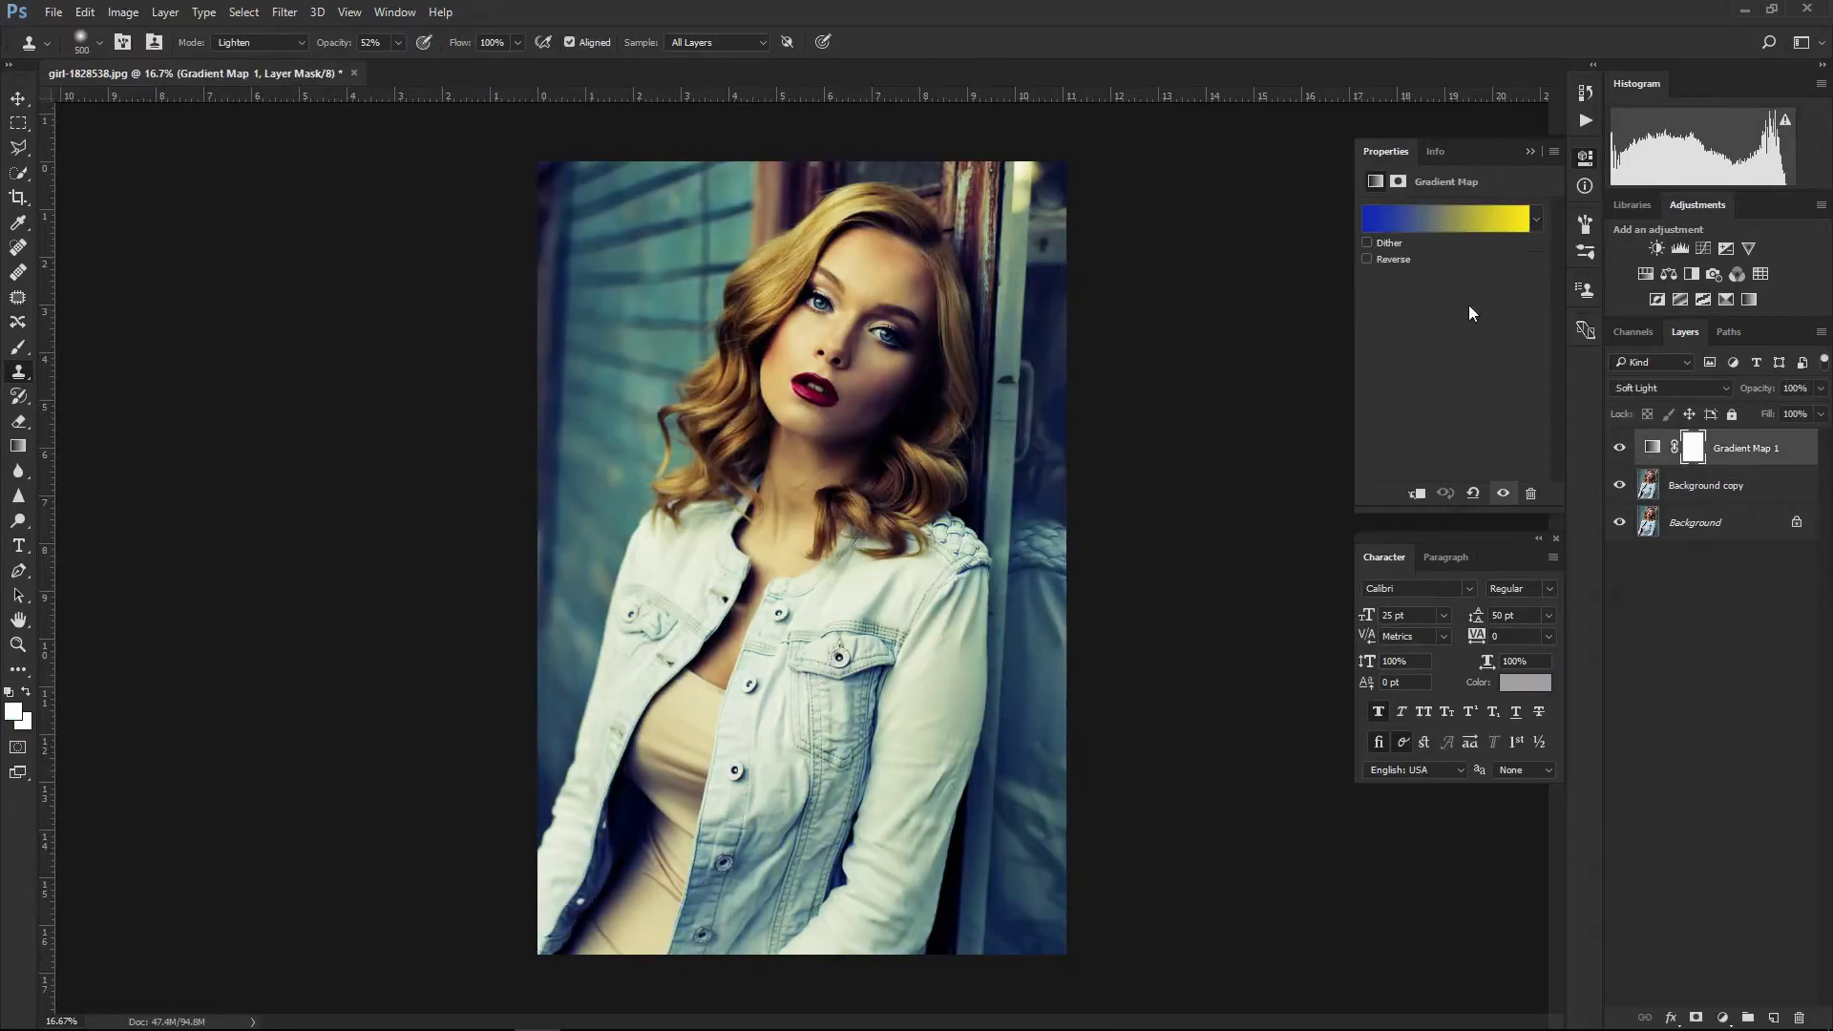
left_click(1453, 221)
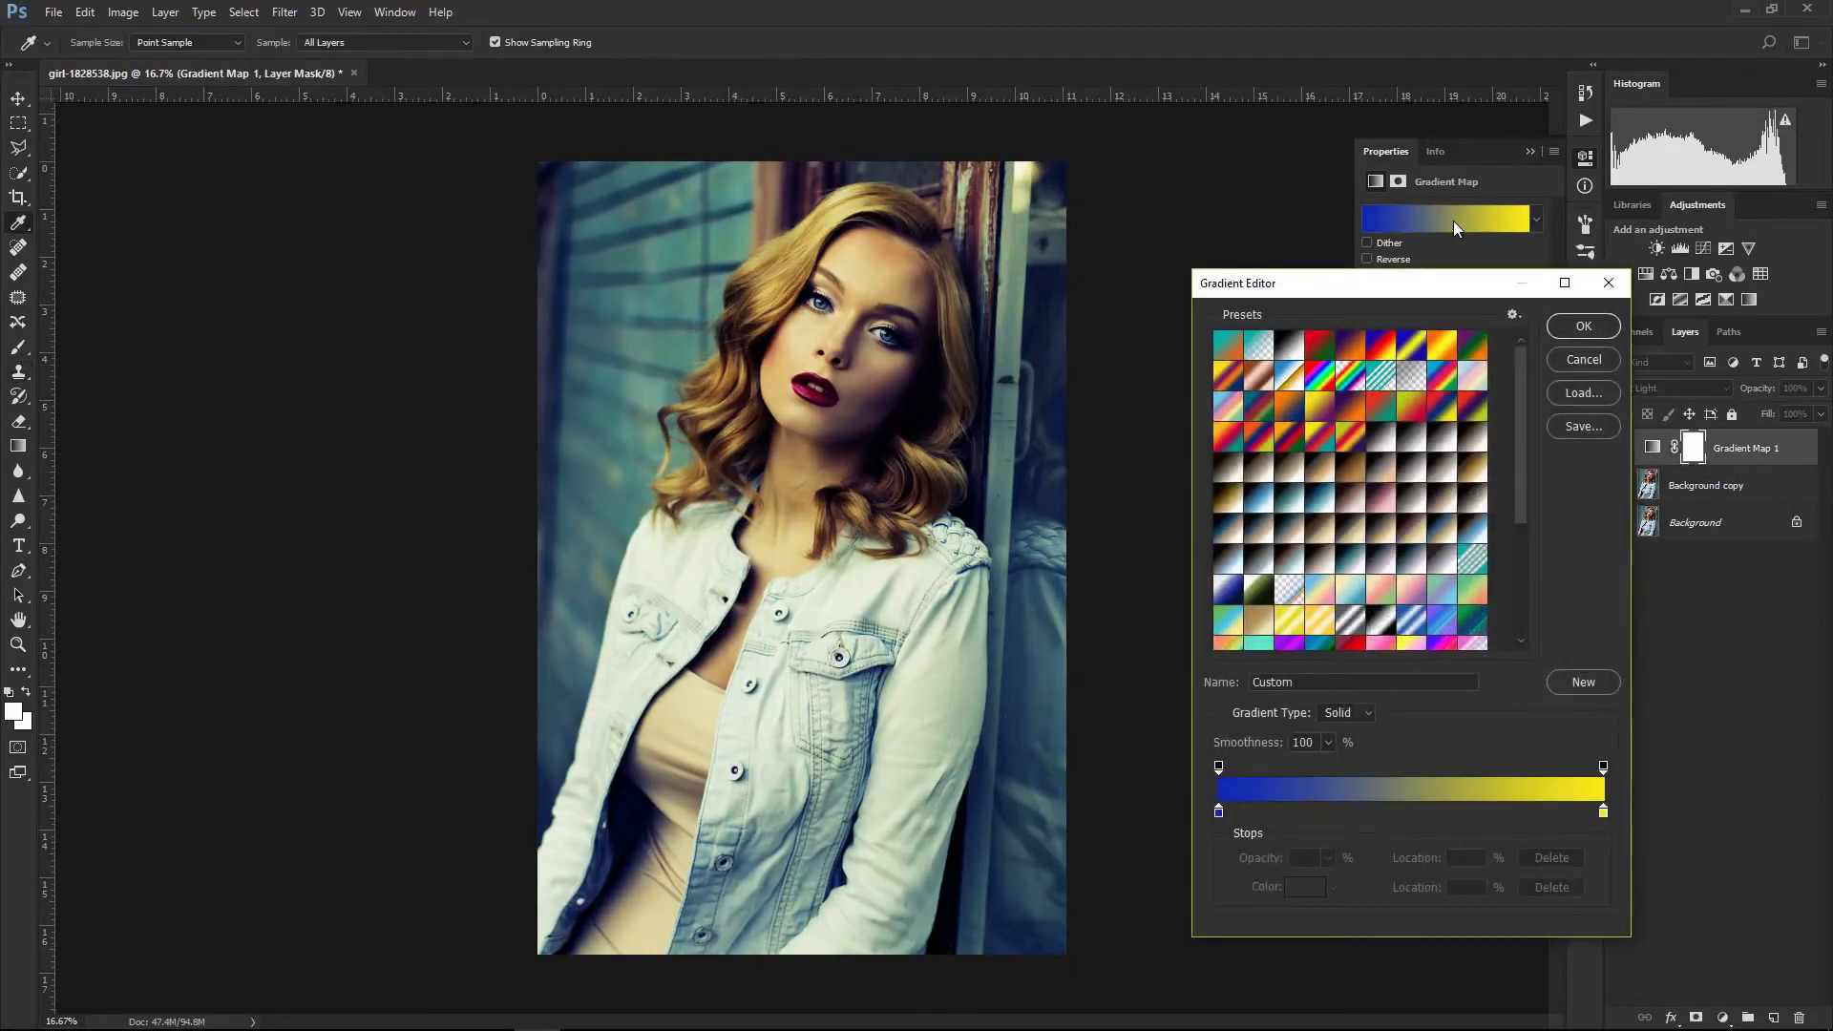
left_click(1351, 350)
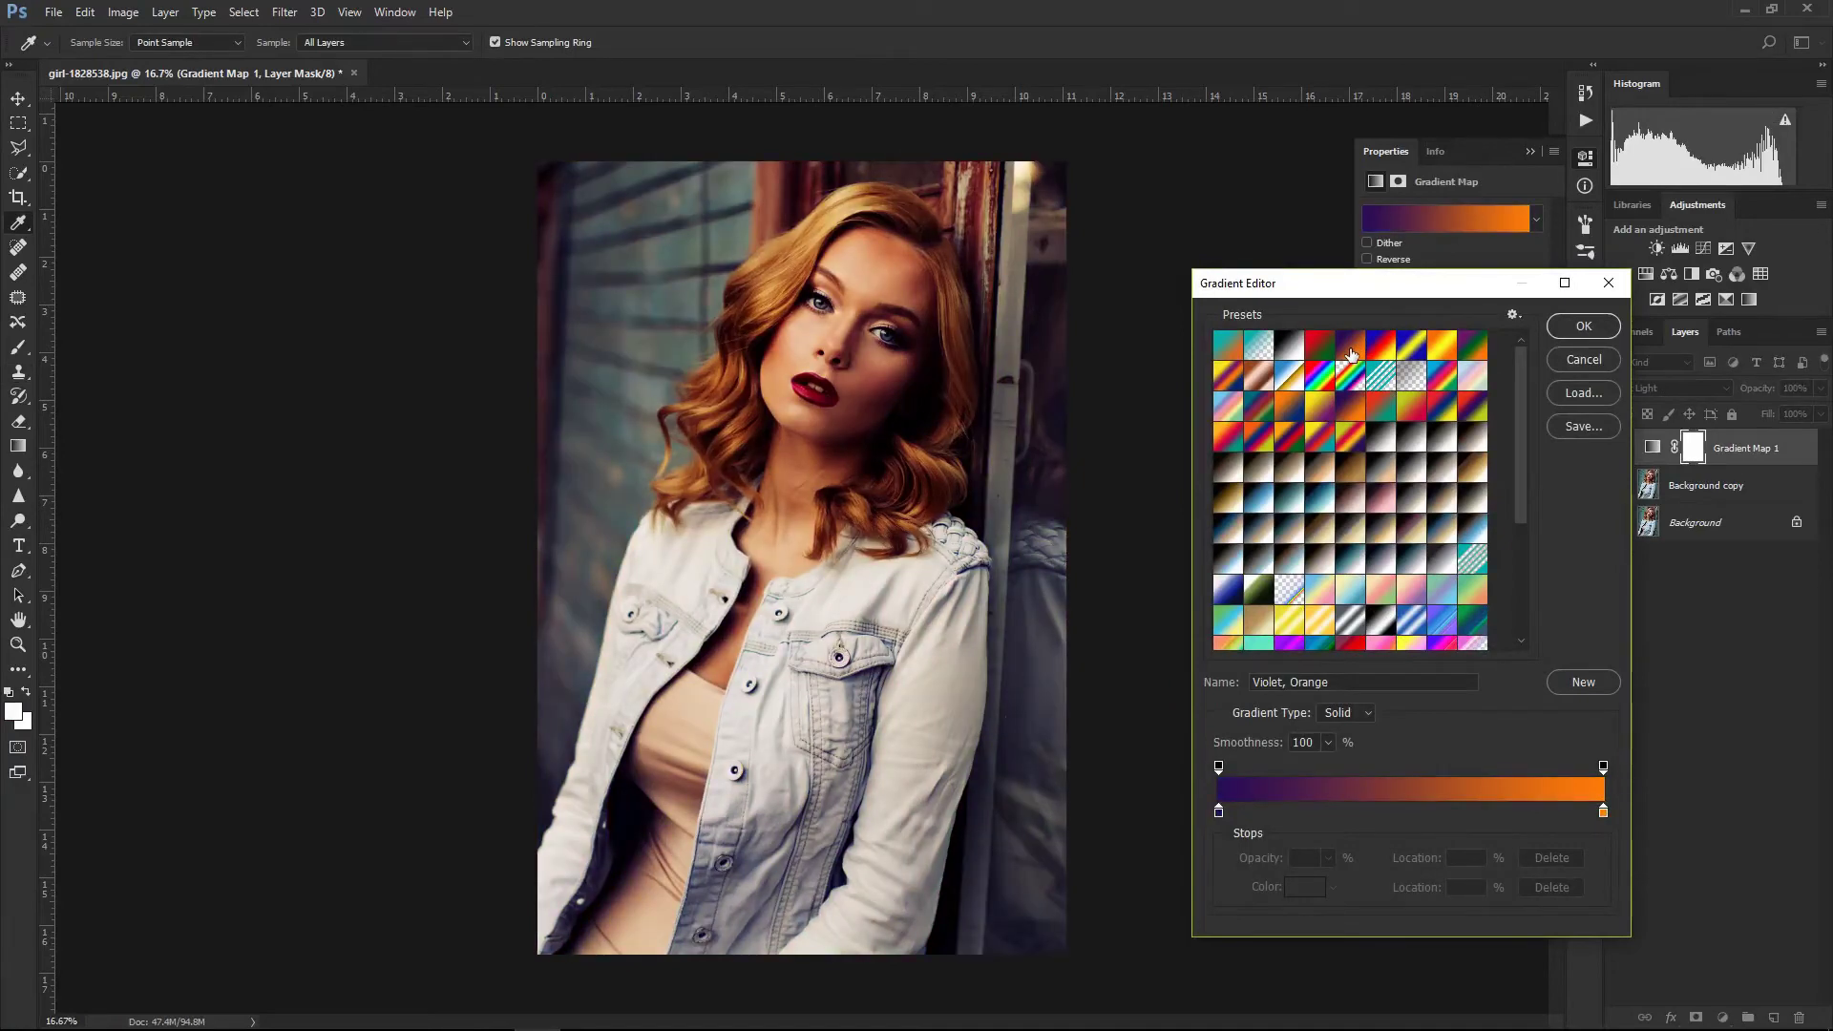
left_click(1322, 345)
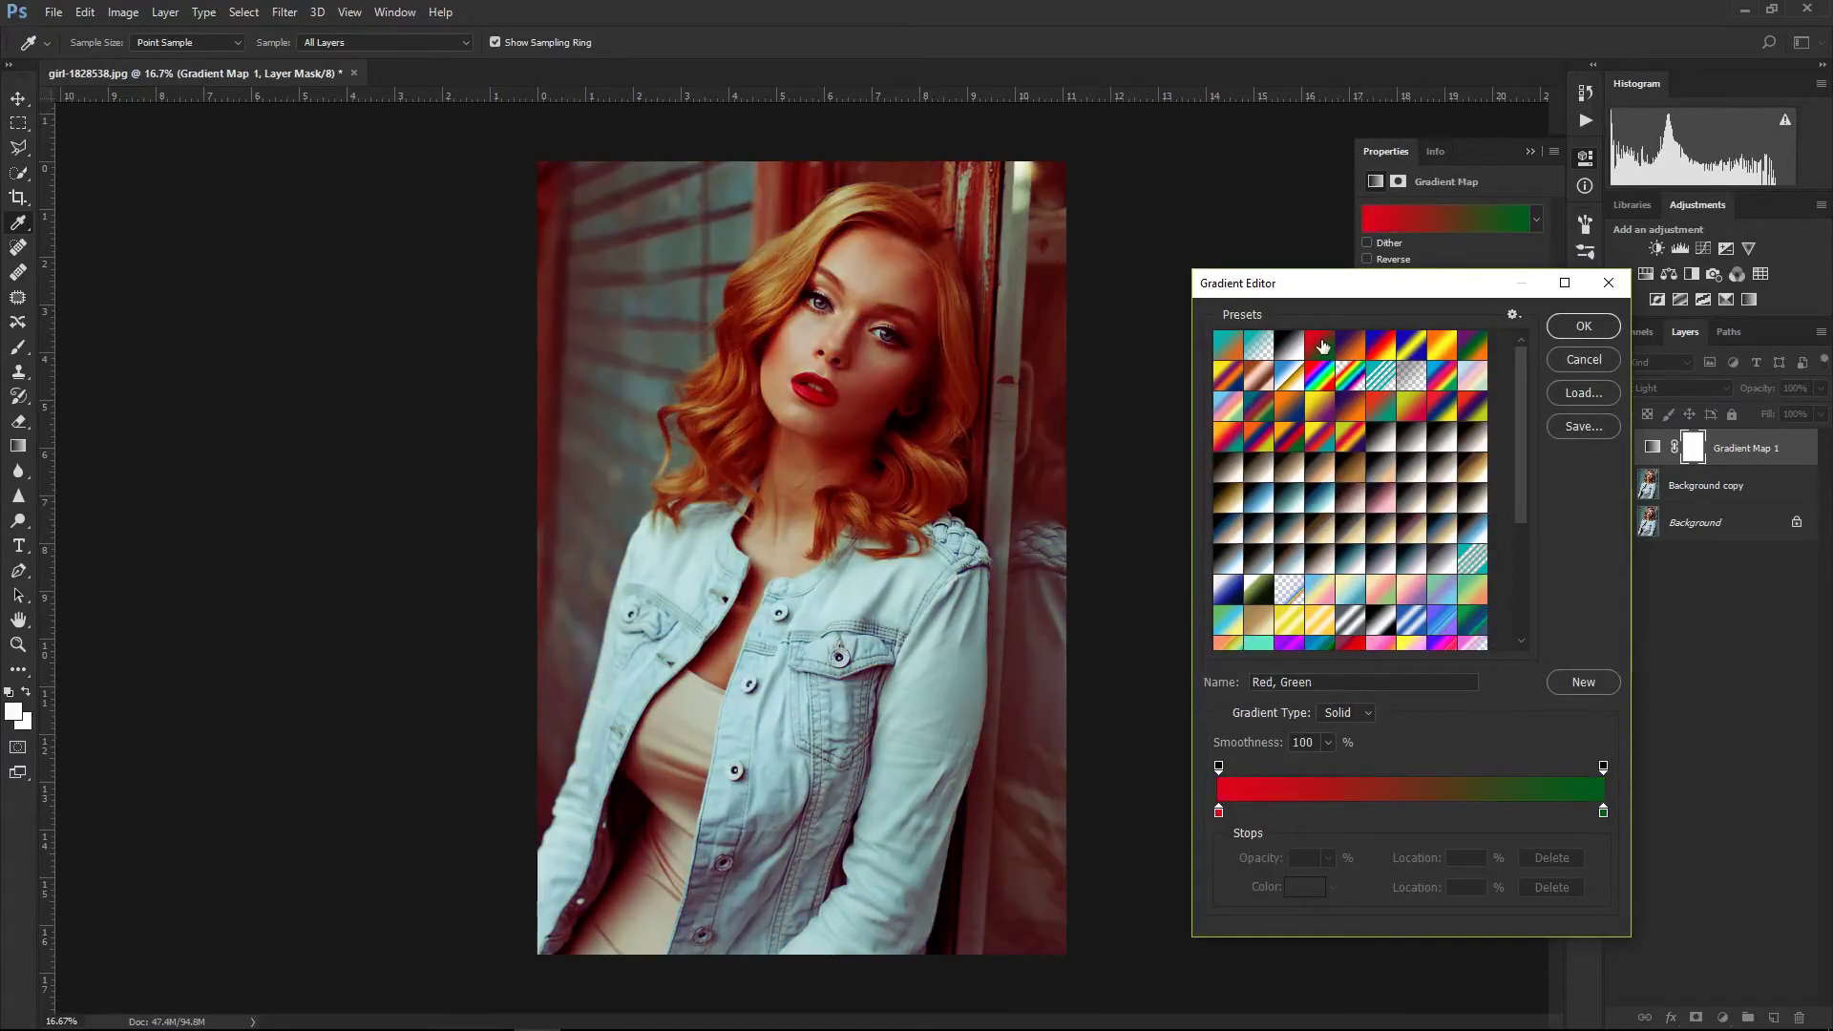
left_click(1228, 348)
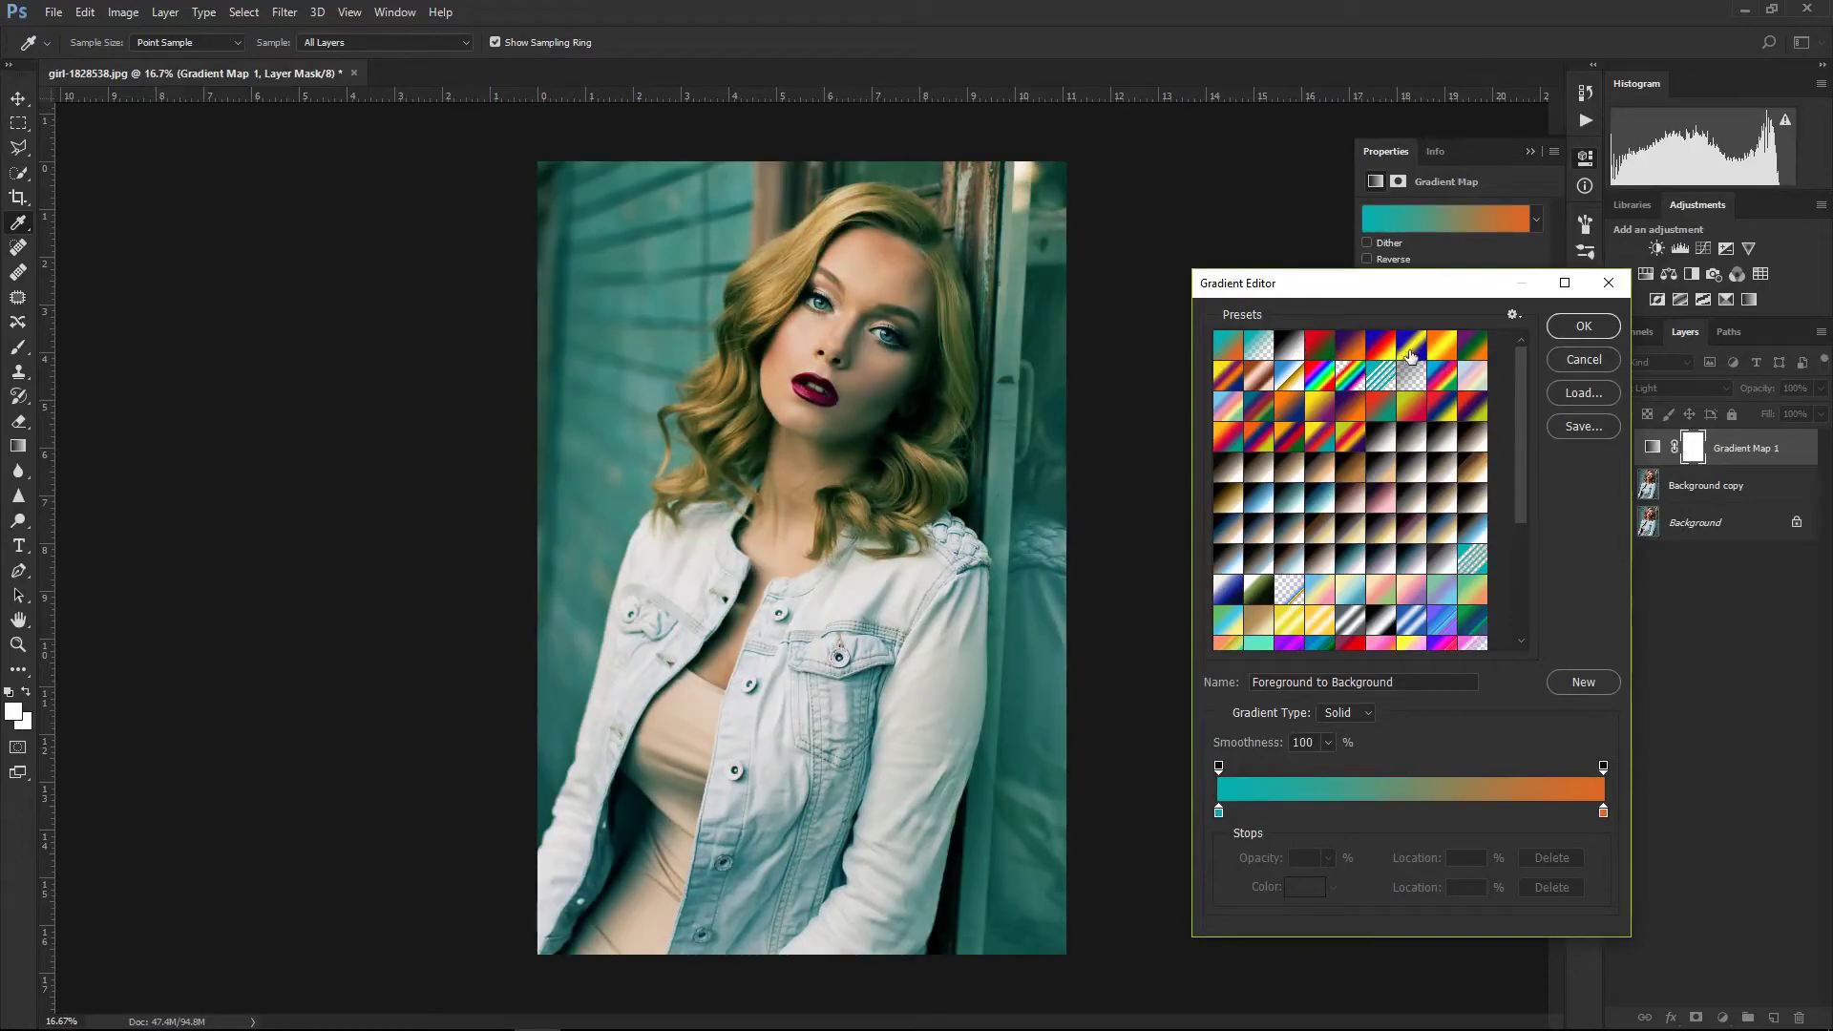
left_click(1582, 327)
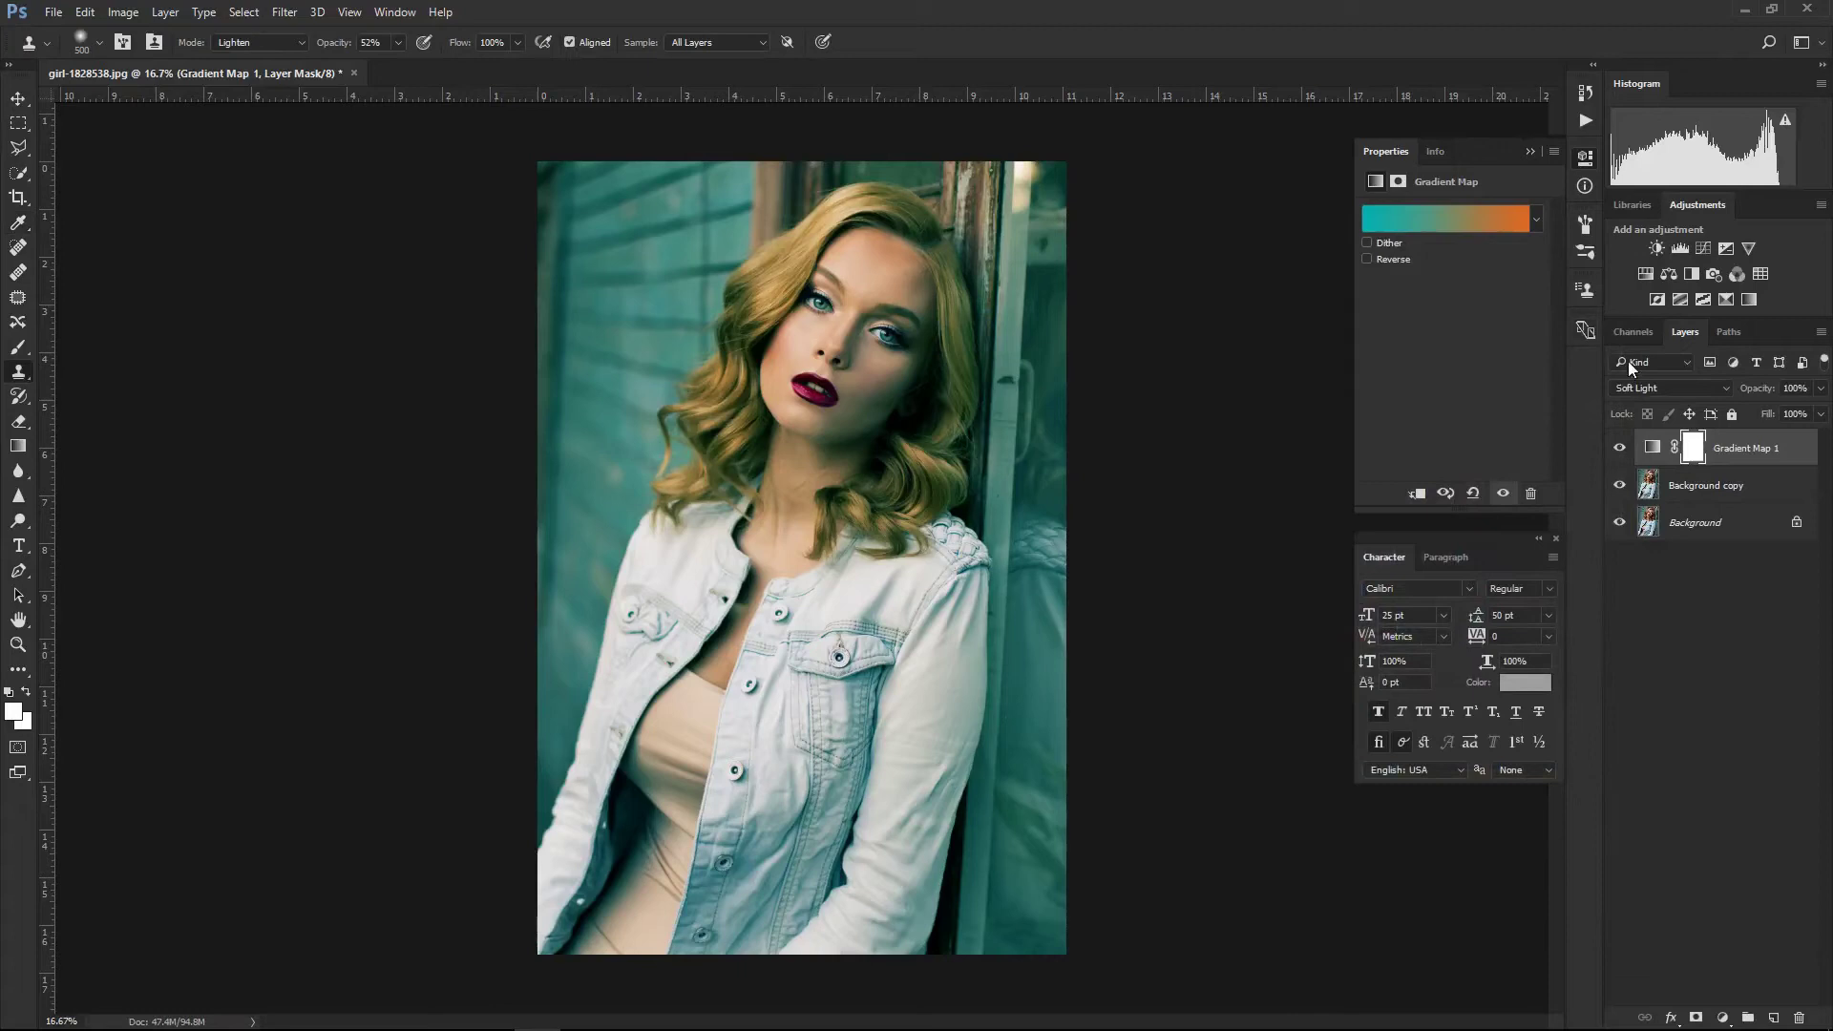
- Set the Gradient Map layer's blend mode to Overlay and try a lower fill before returning it to 100%
left_click(1668, 391)
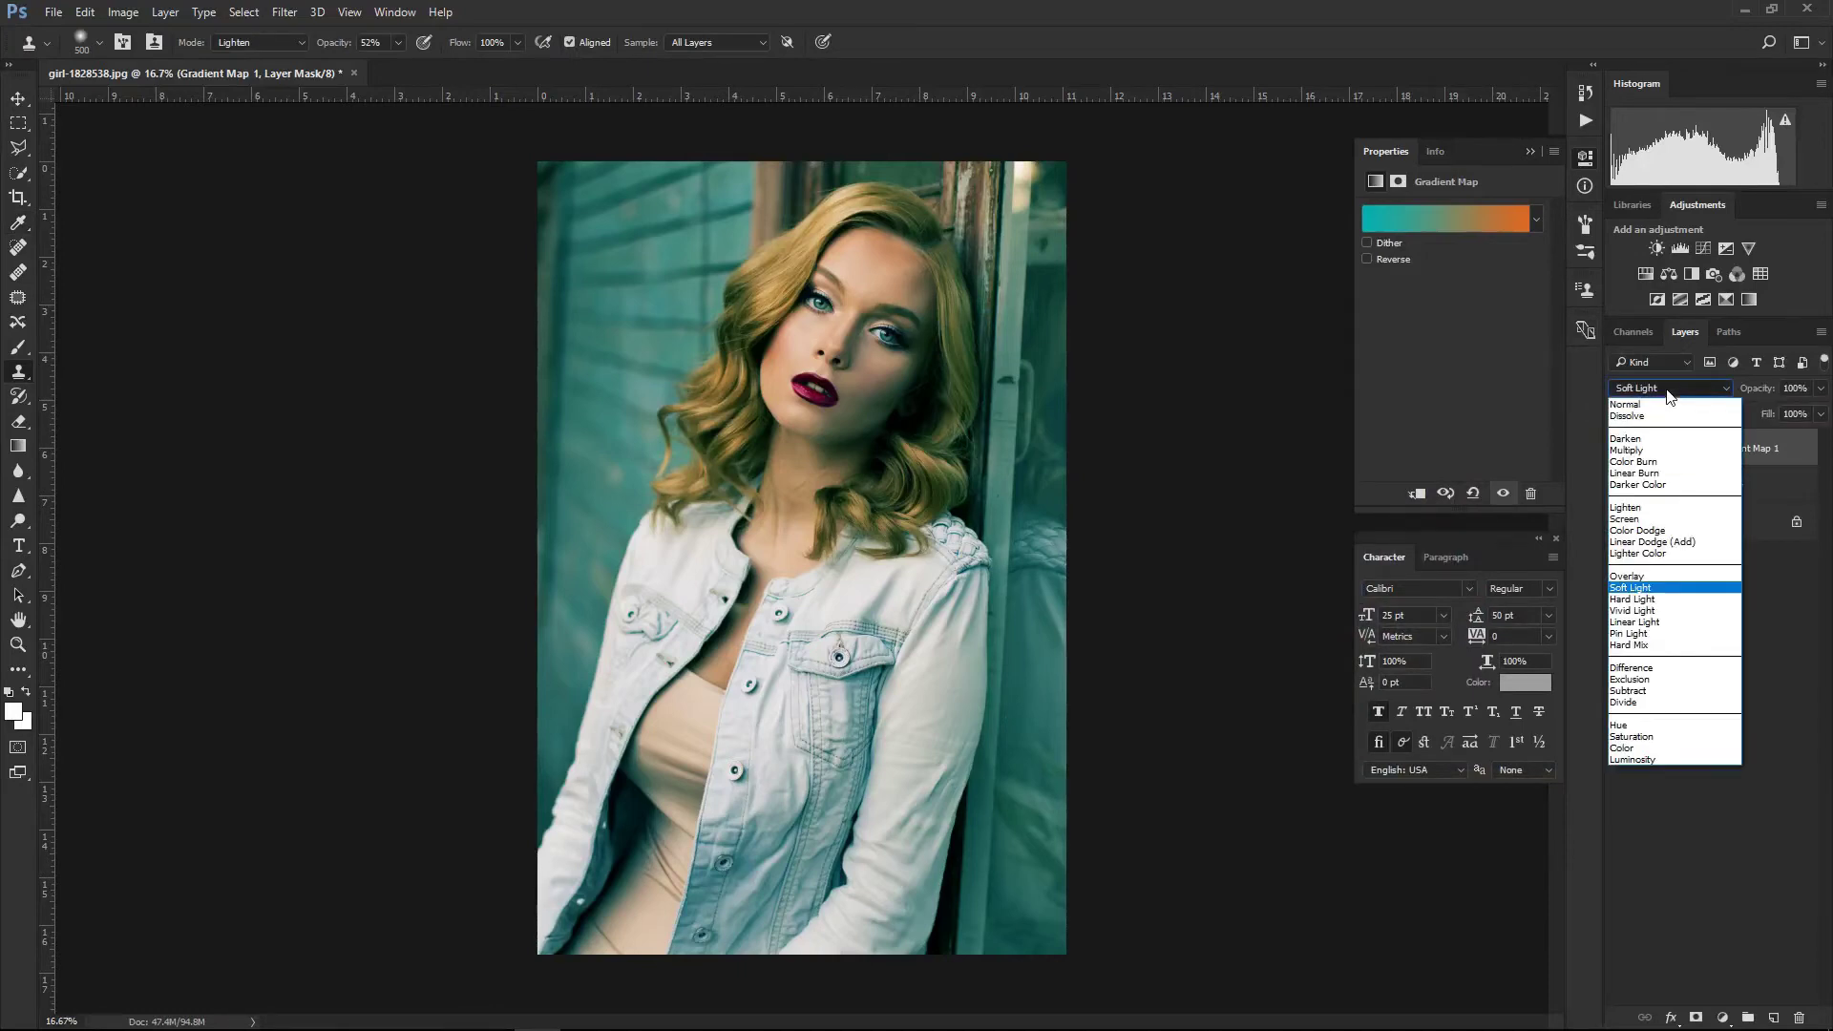
left_click(1638, 584)
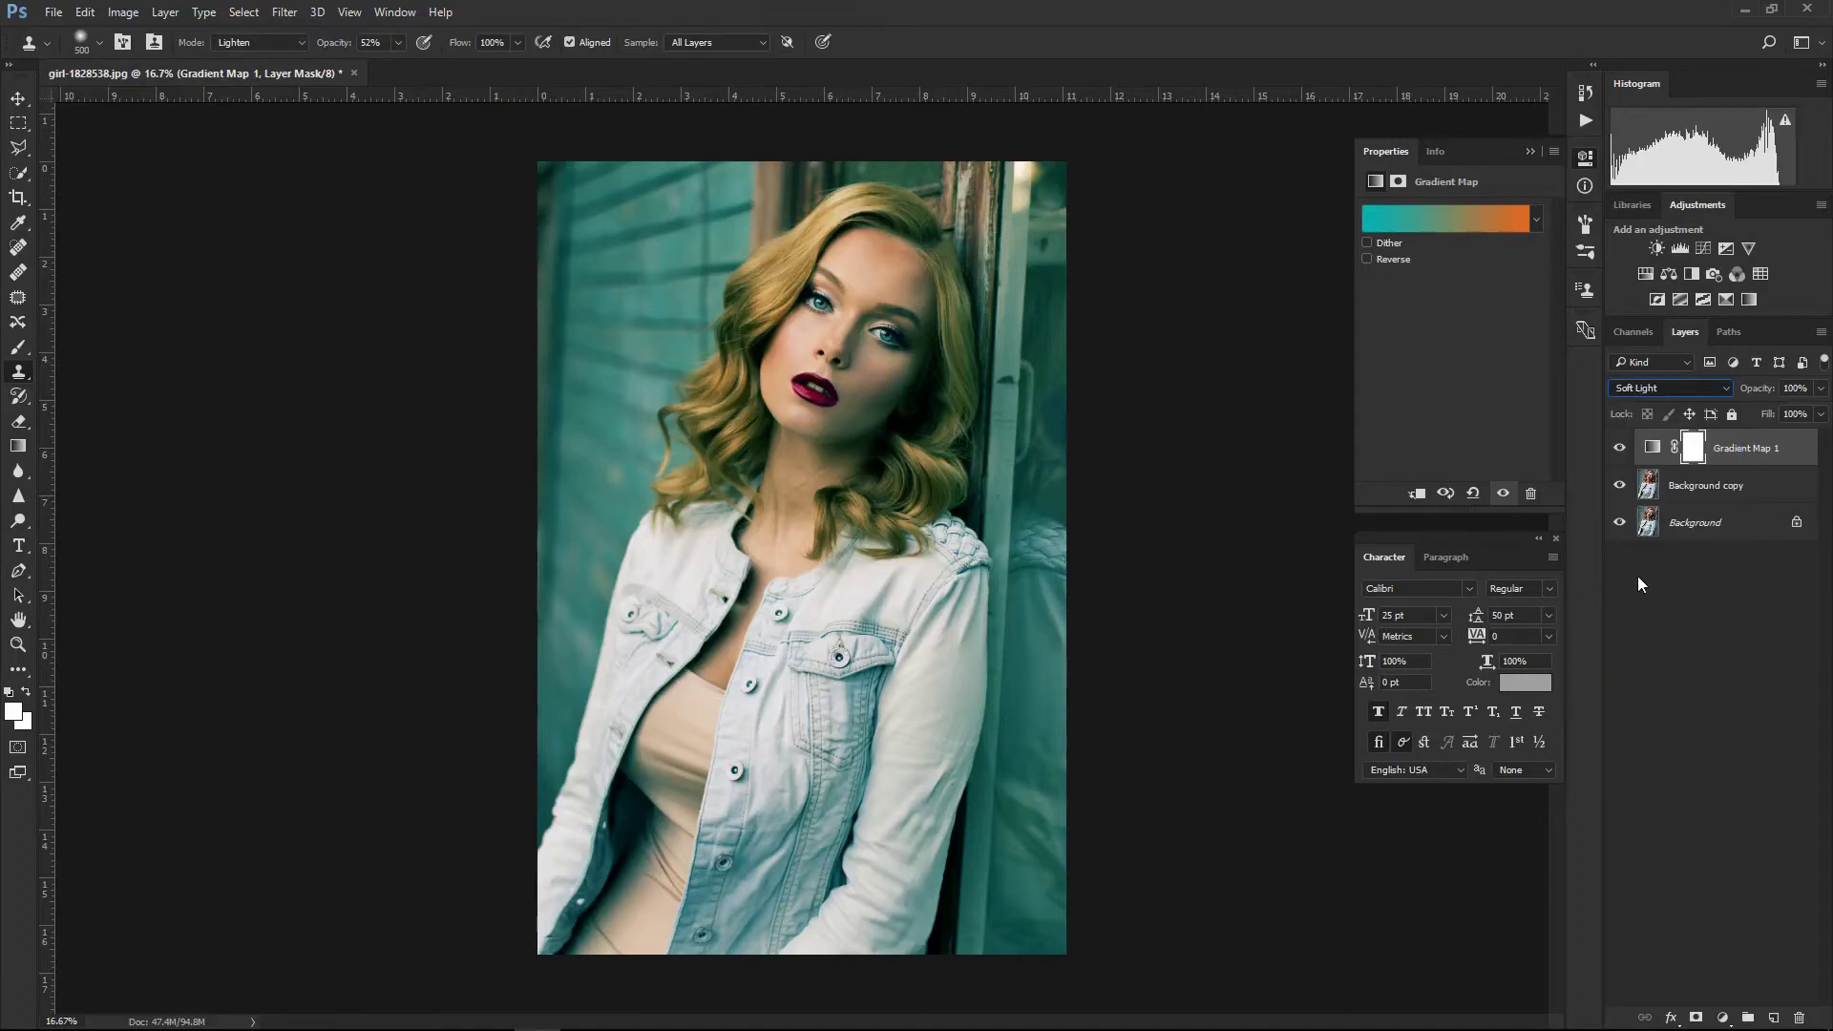
key("Up")
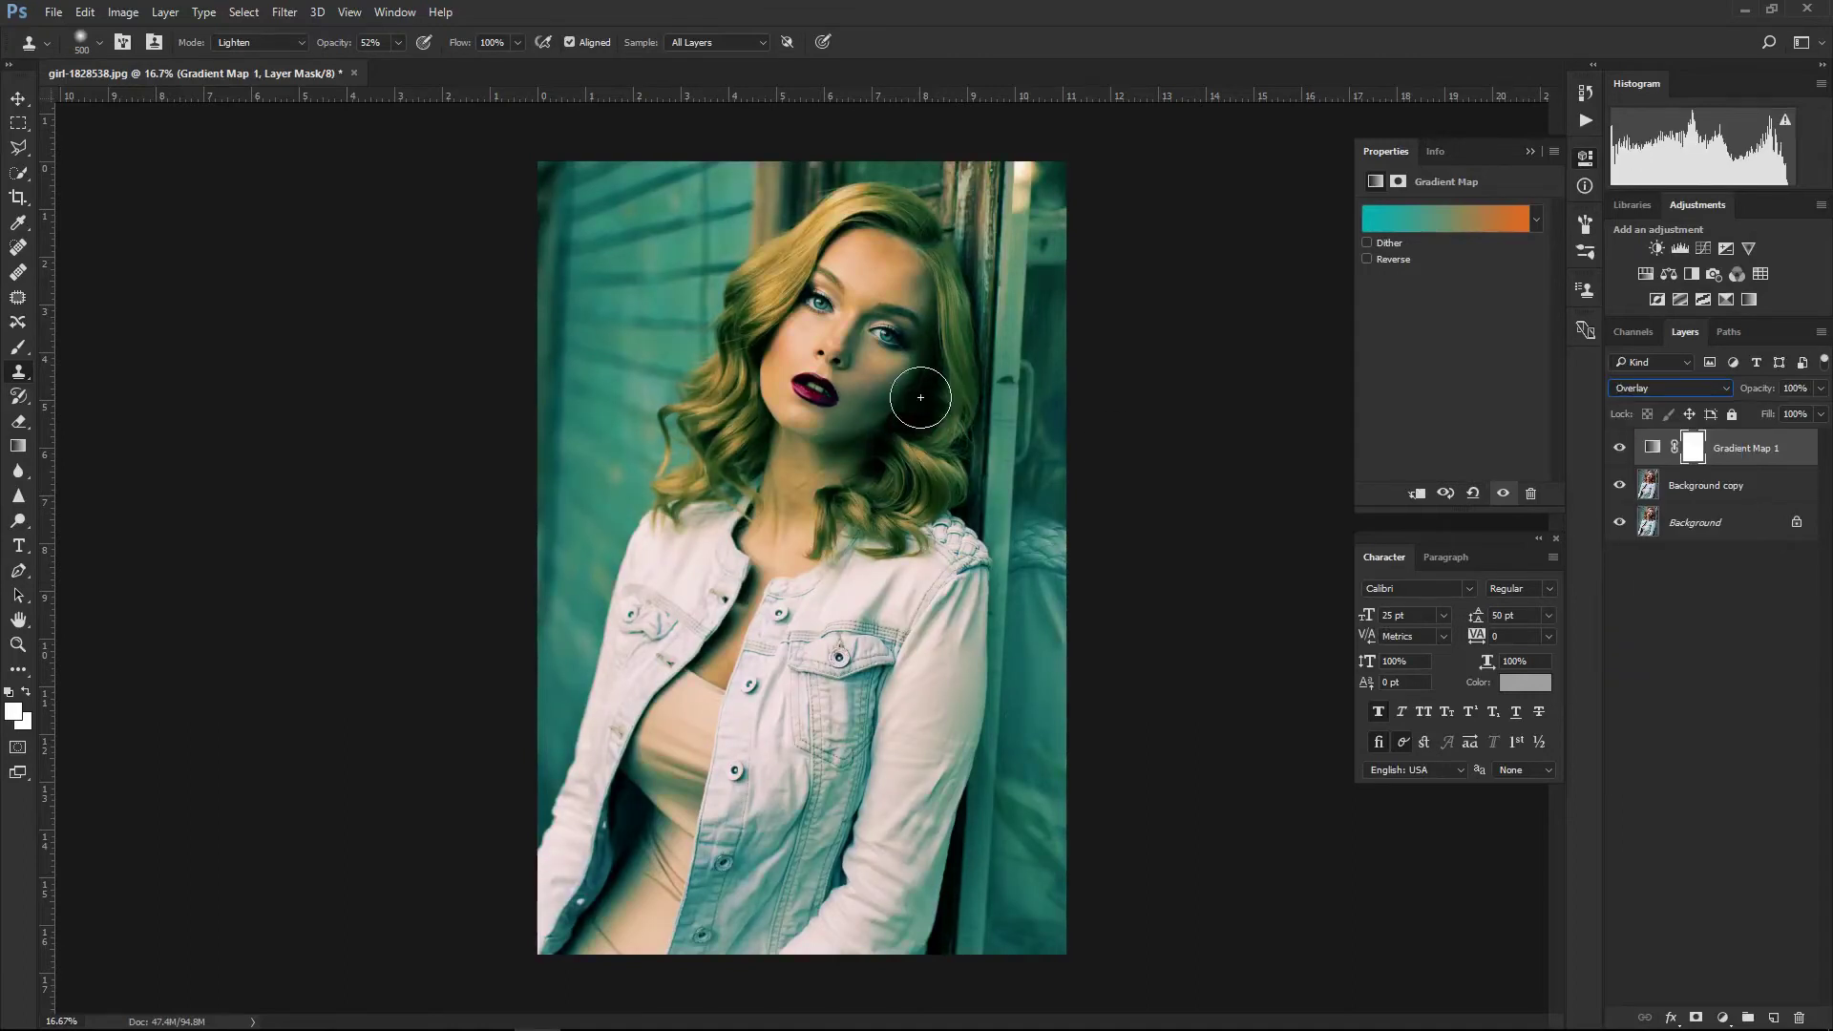
left_click(1821, 414)
left_click_drag(1778, 416, 1822, 417)
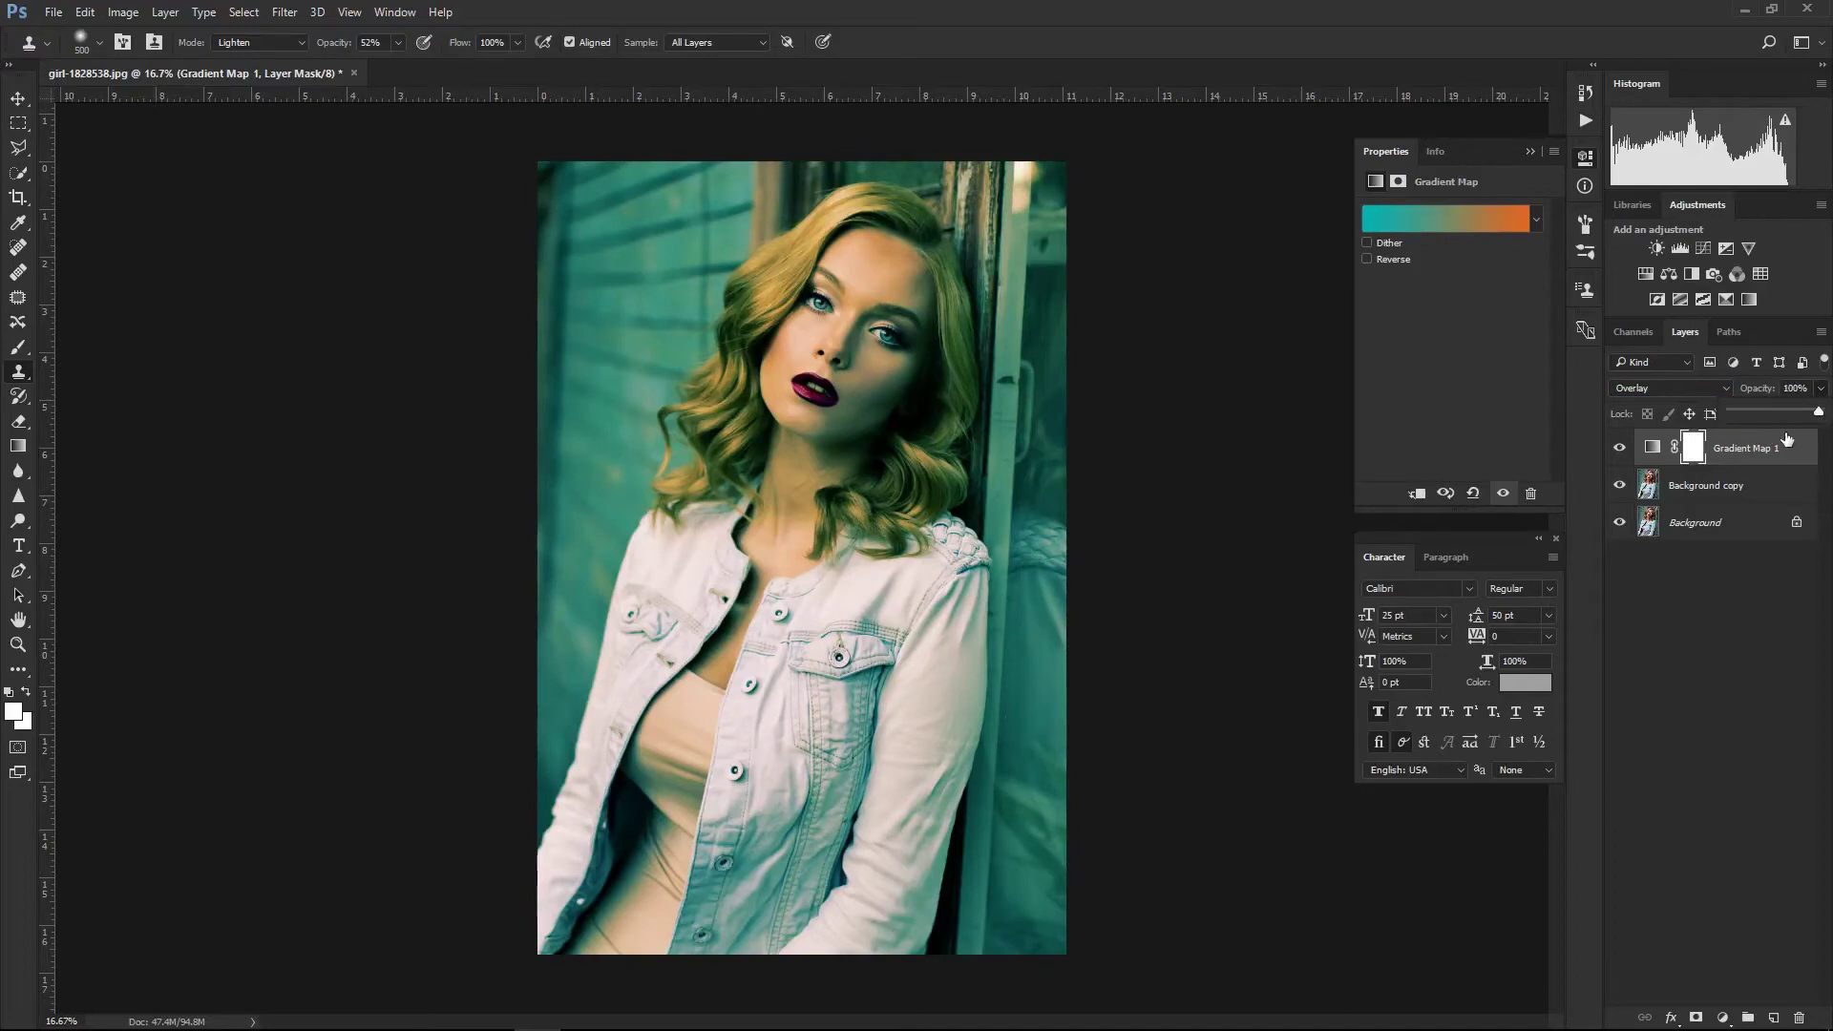
- Apply the Red-Orange, Blue-Green preset to the Gradient Map, testing its color stops and leaving them at locations 0% and 100%
left_click(1497, 283)
left_click(1456, 221)
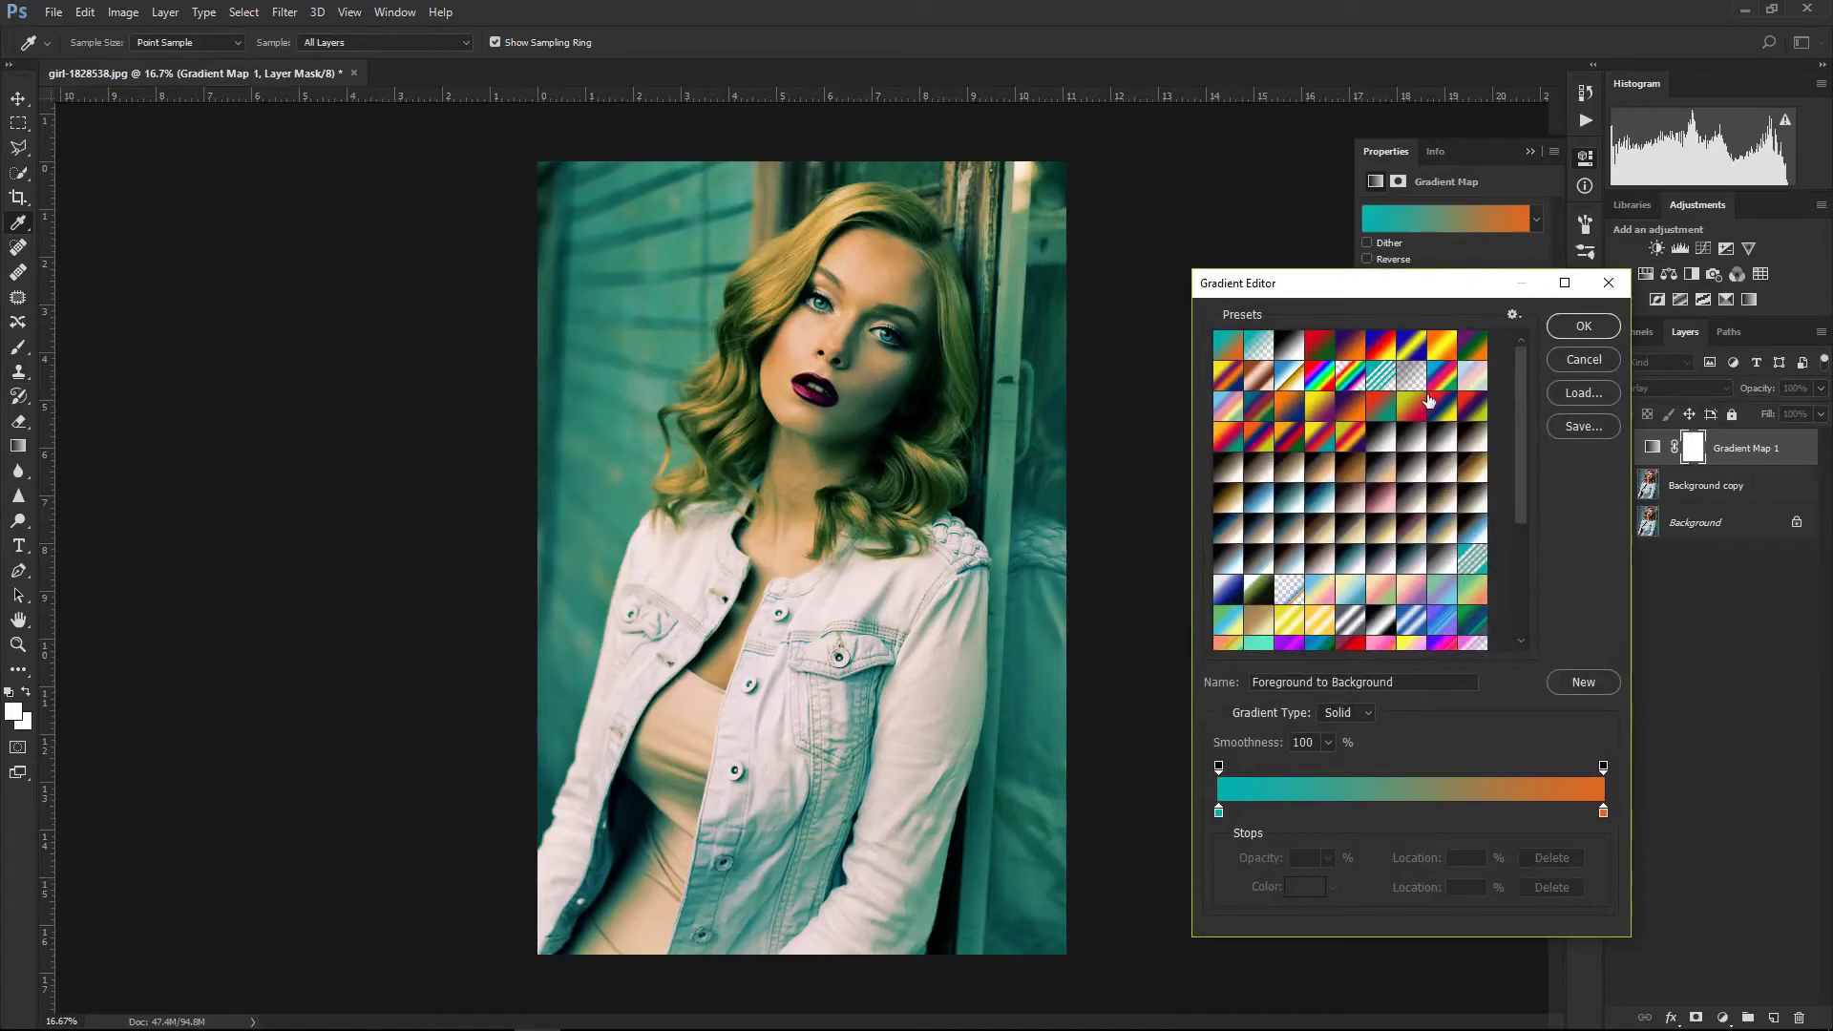
left_click(1387, 414)
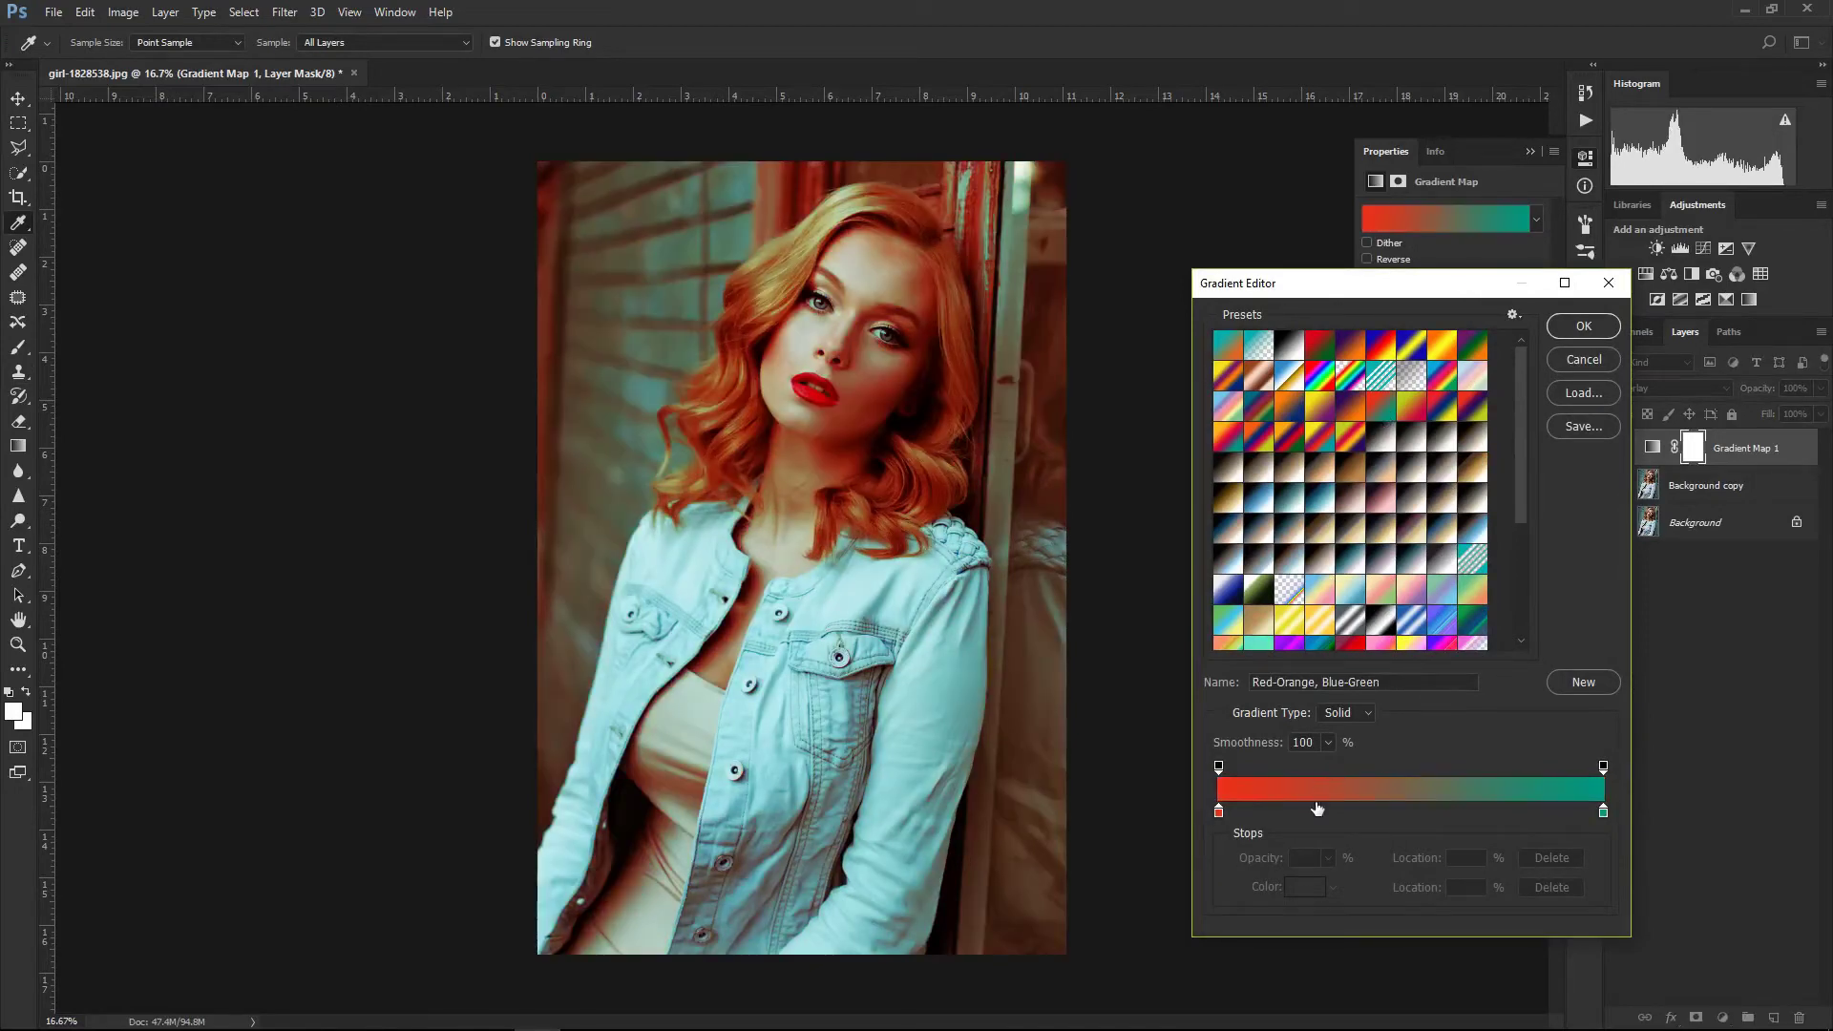
mouse_move(1221, 812)
left_mouse_down()
mouse_move(1330, 817)
mouse_move(1205, 821)
left_mouse_up()
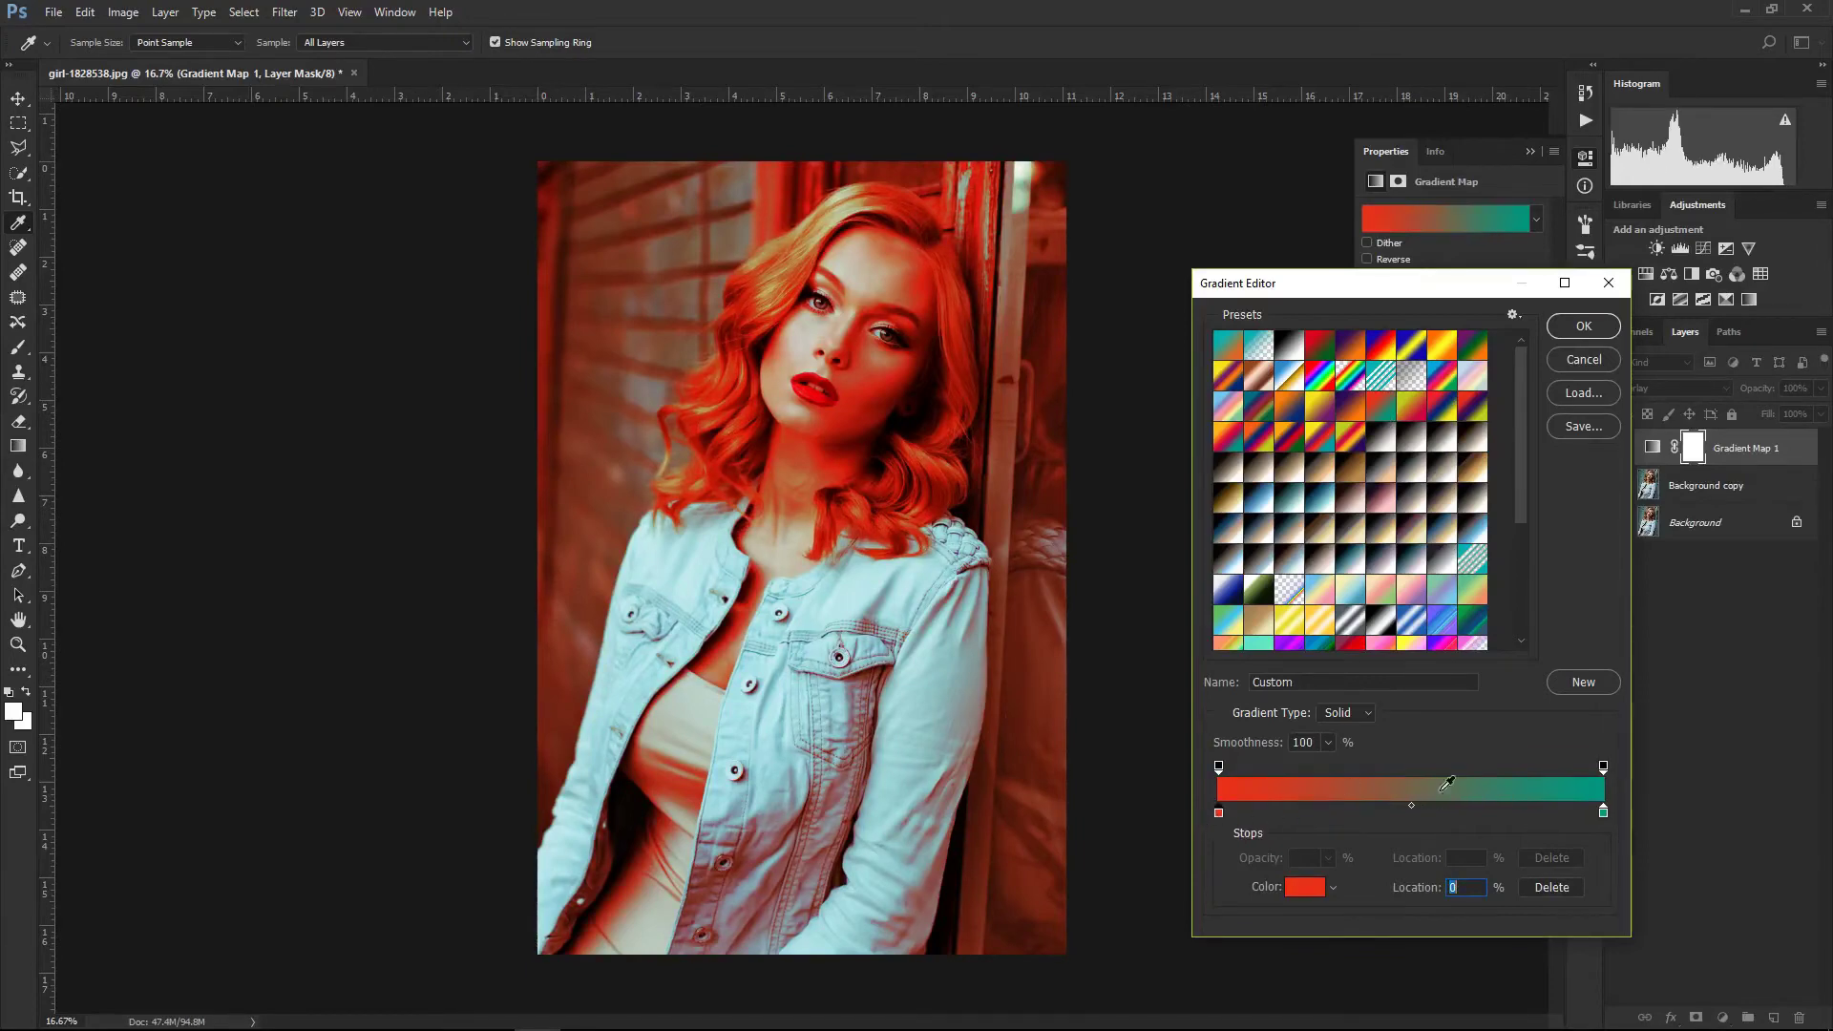
mouse_move(1603, 811)
left_mouse_down()
mouse_move(1498, 820)
mouse_move(1625, 811)
left_mouse_up()
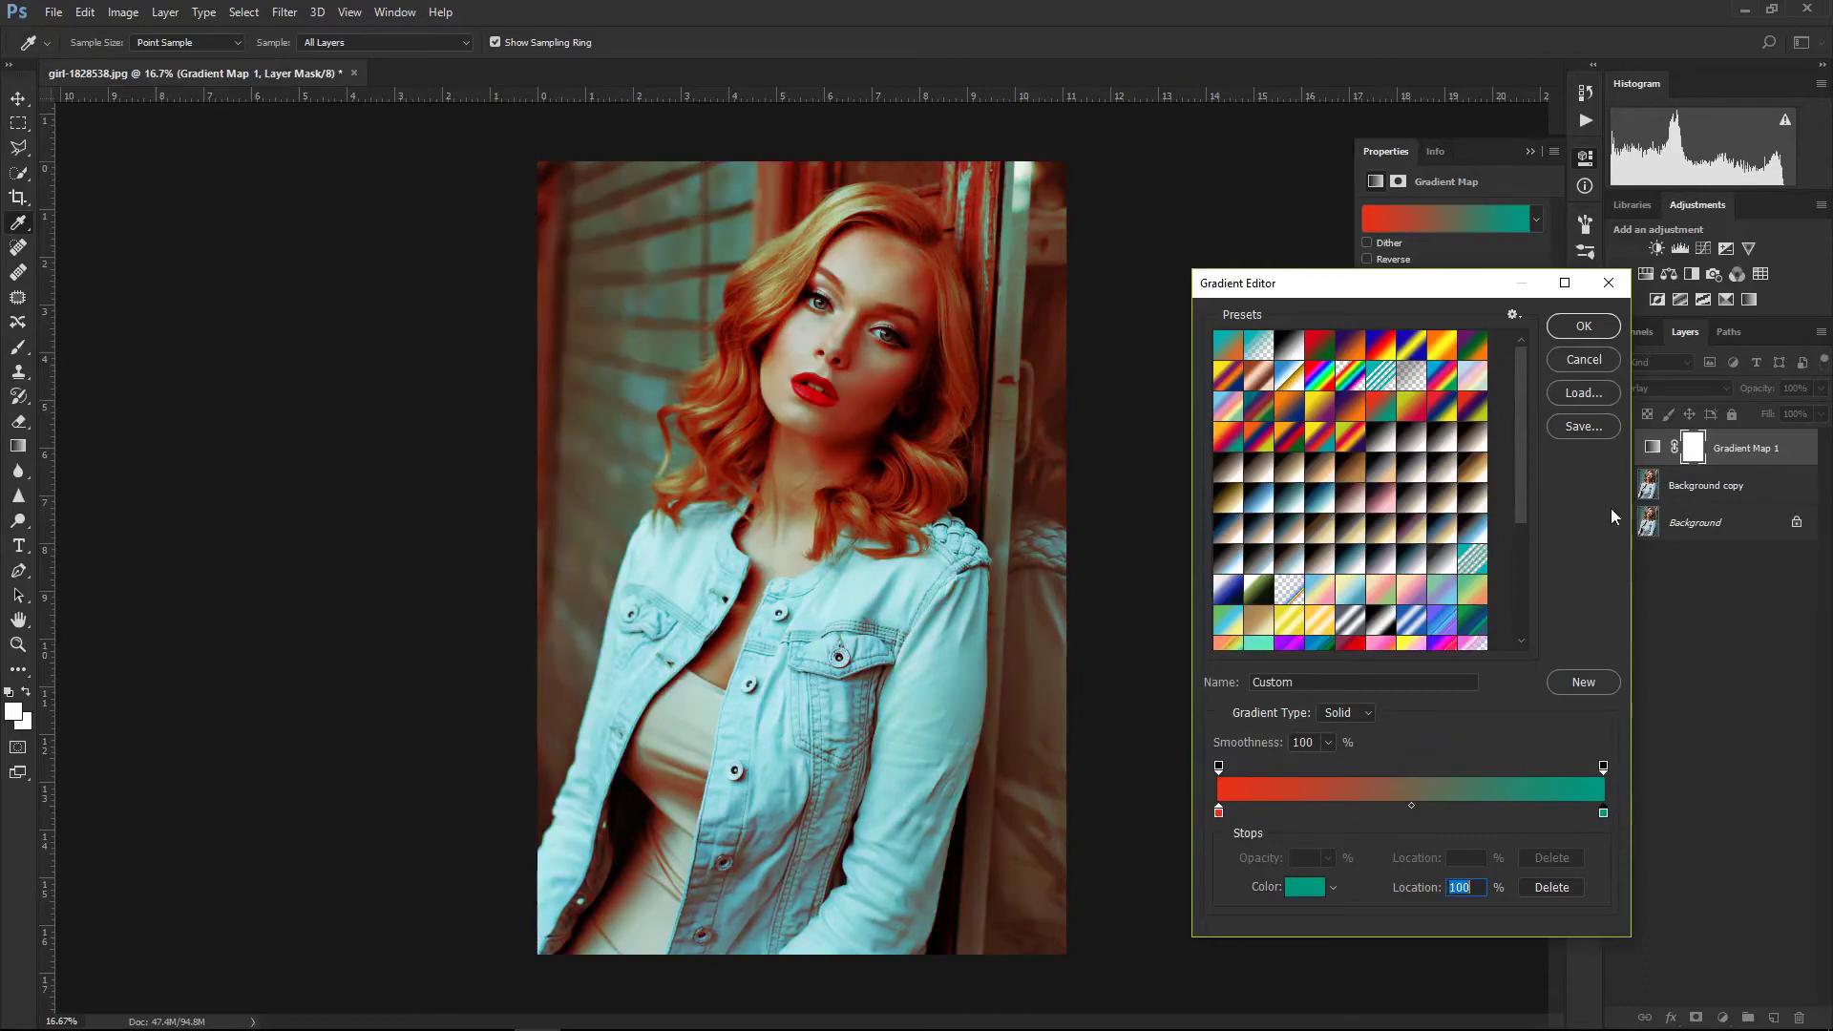
left_click(1582, 327)
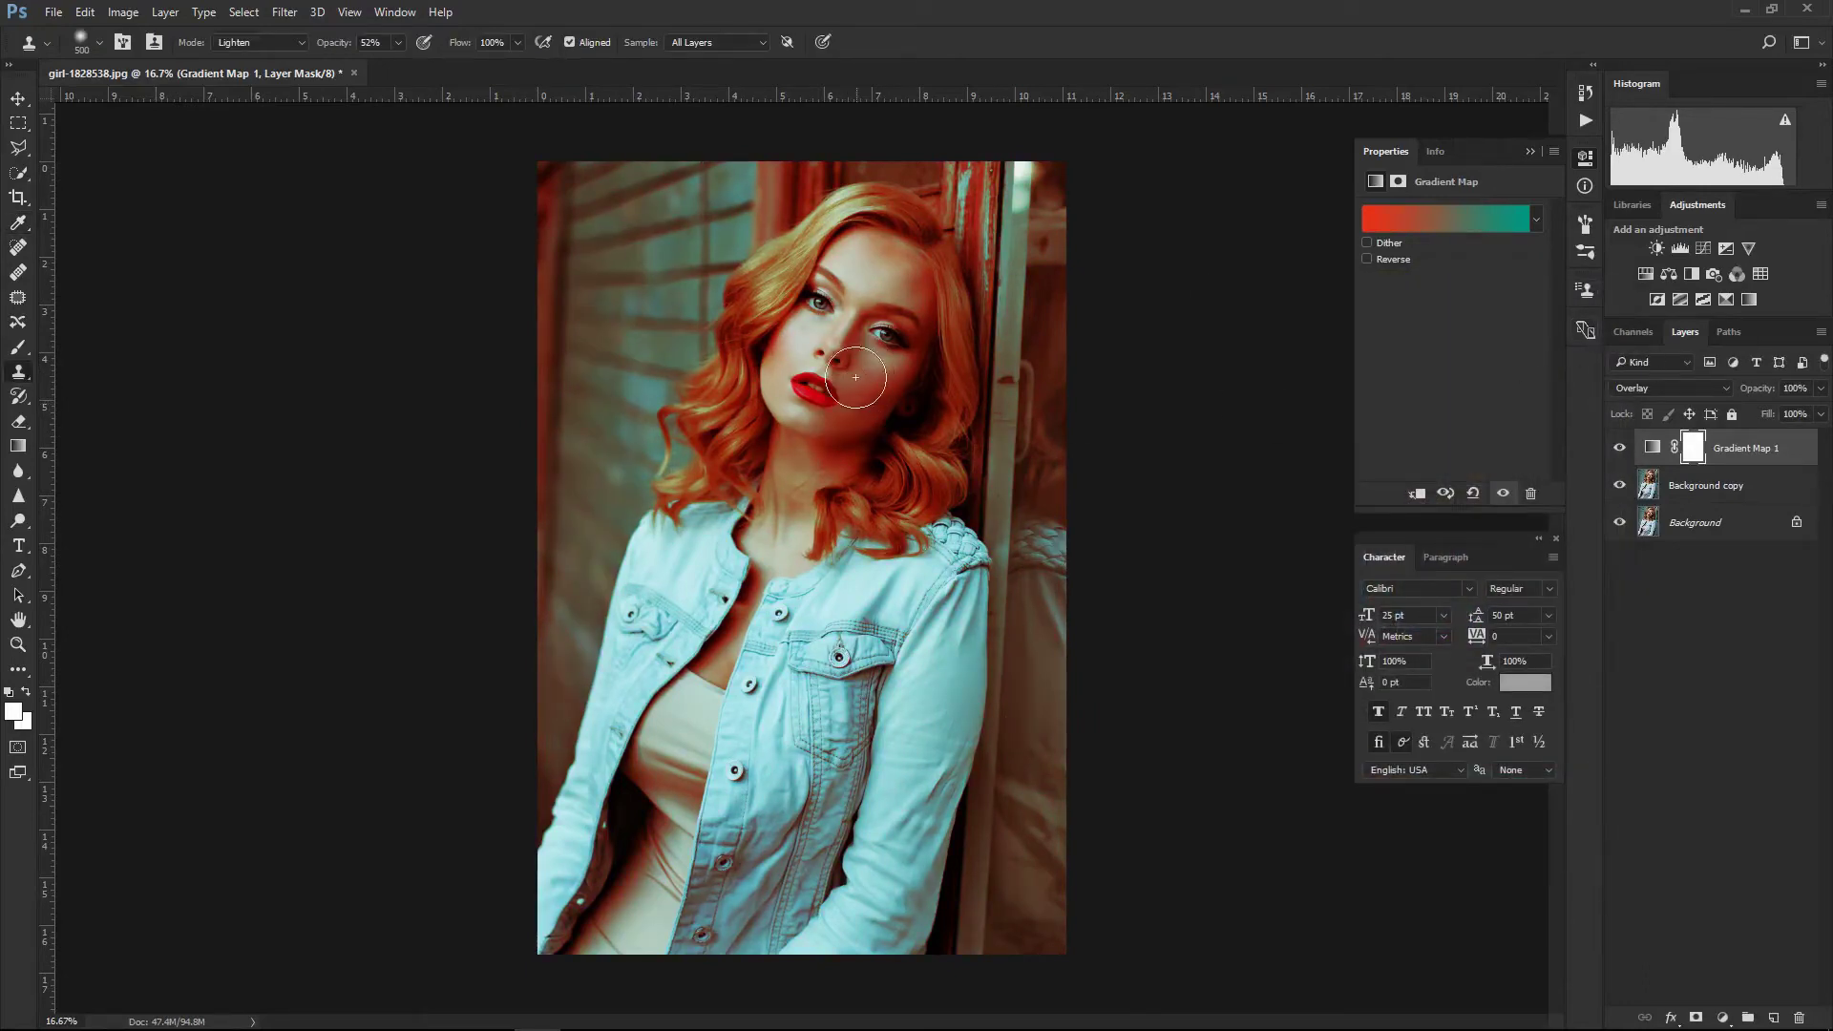
- Set the Gradient Map layer to Soft Light at 41% opacity and compare the portrait with the layer hidden and shown
left_click(1681, 386)
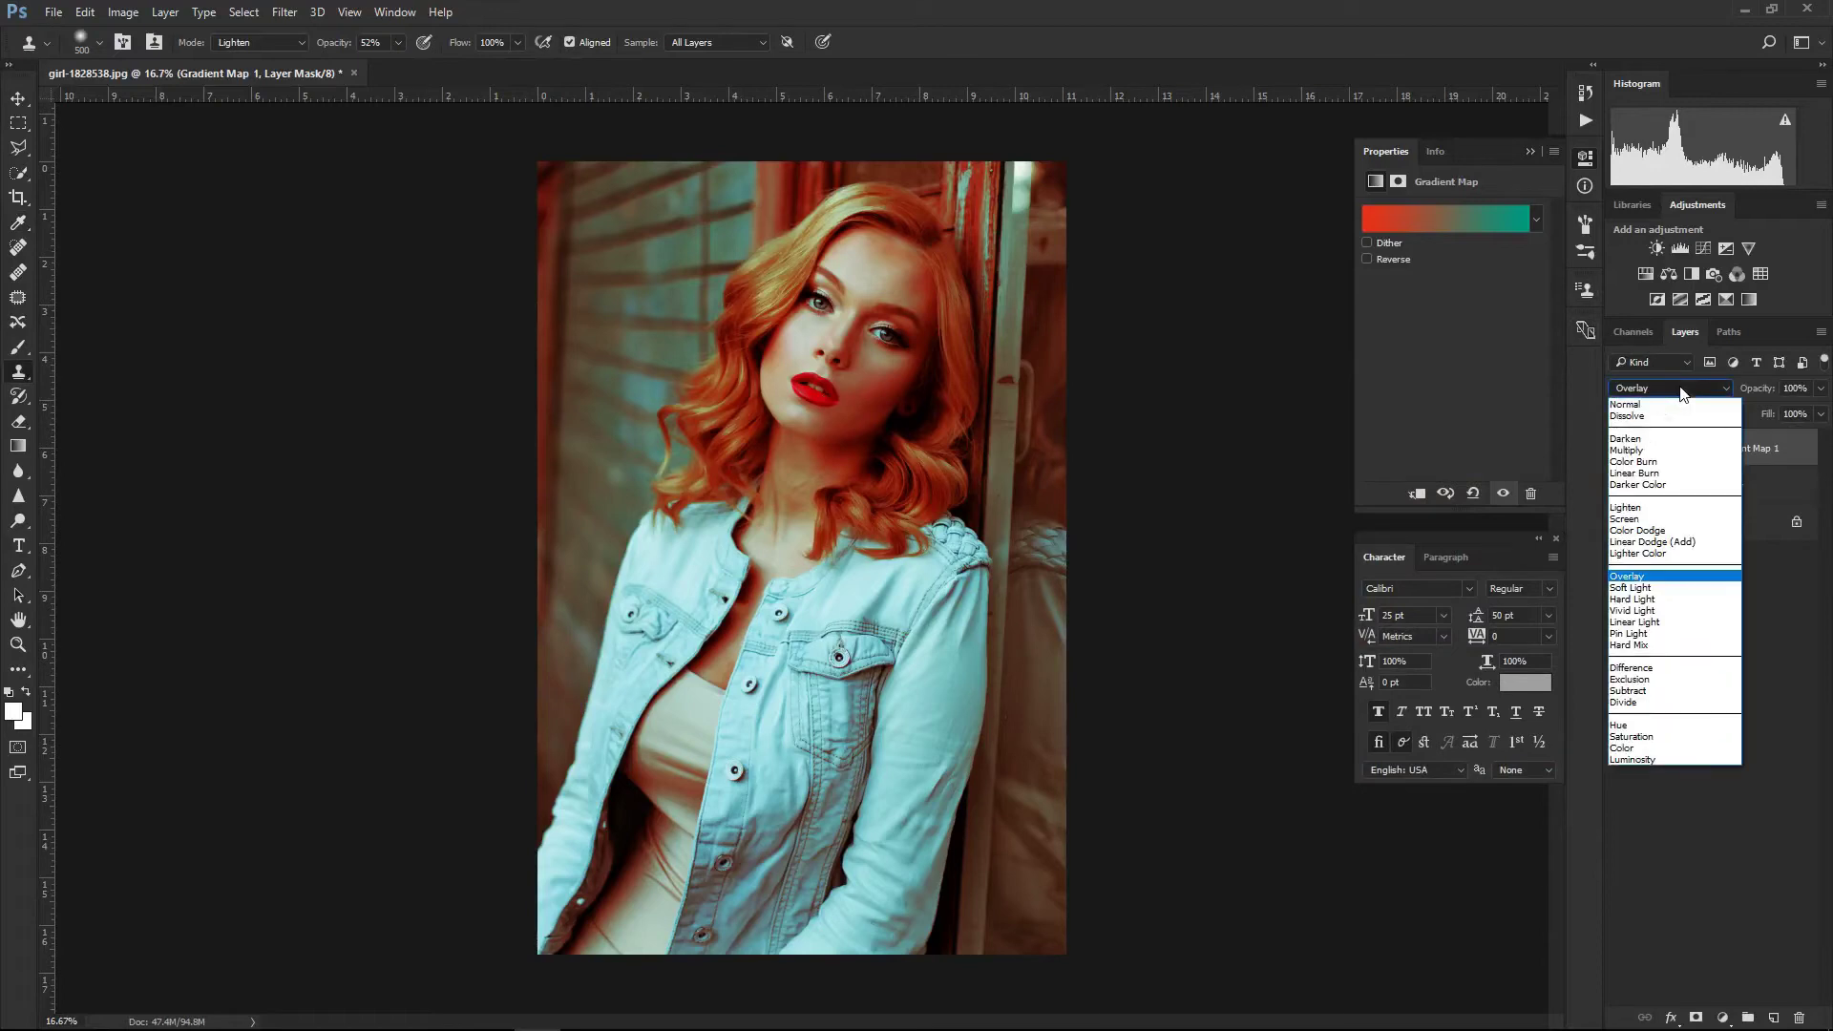
left_click(1633, 589)
left_click(1821, 388)
left_click_drag(1821, 413, 1768, 411)
left_click(1620, 449)
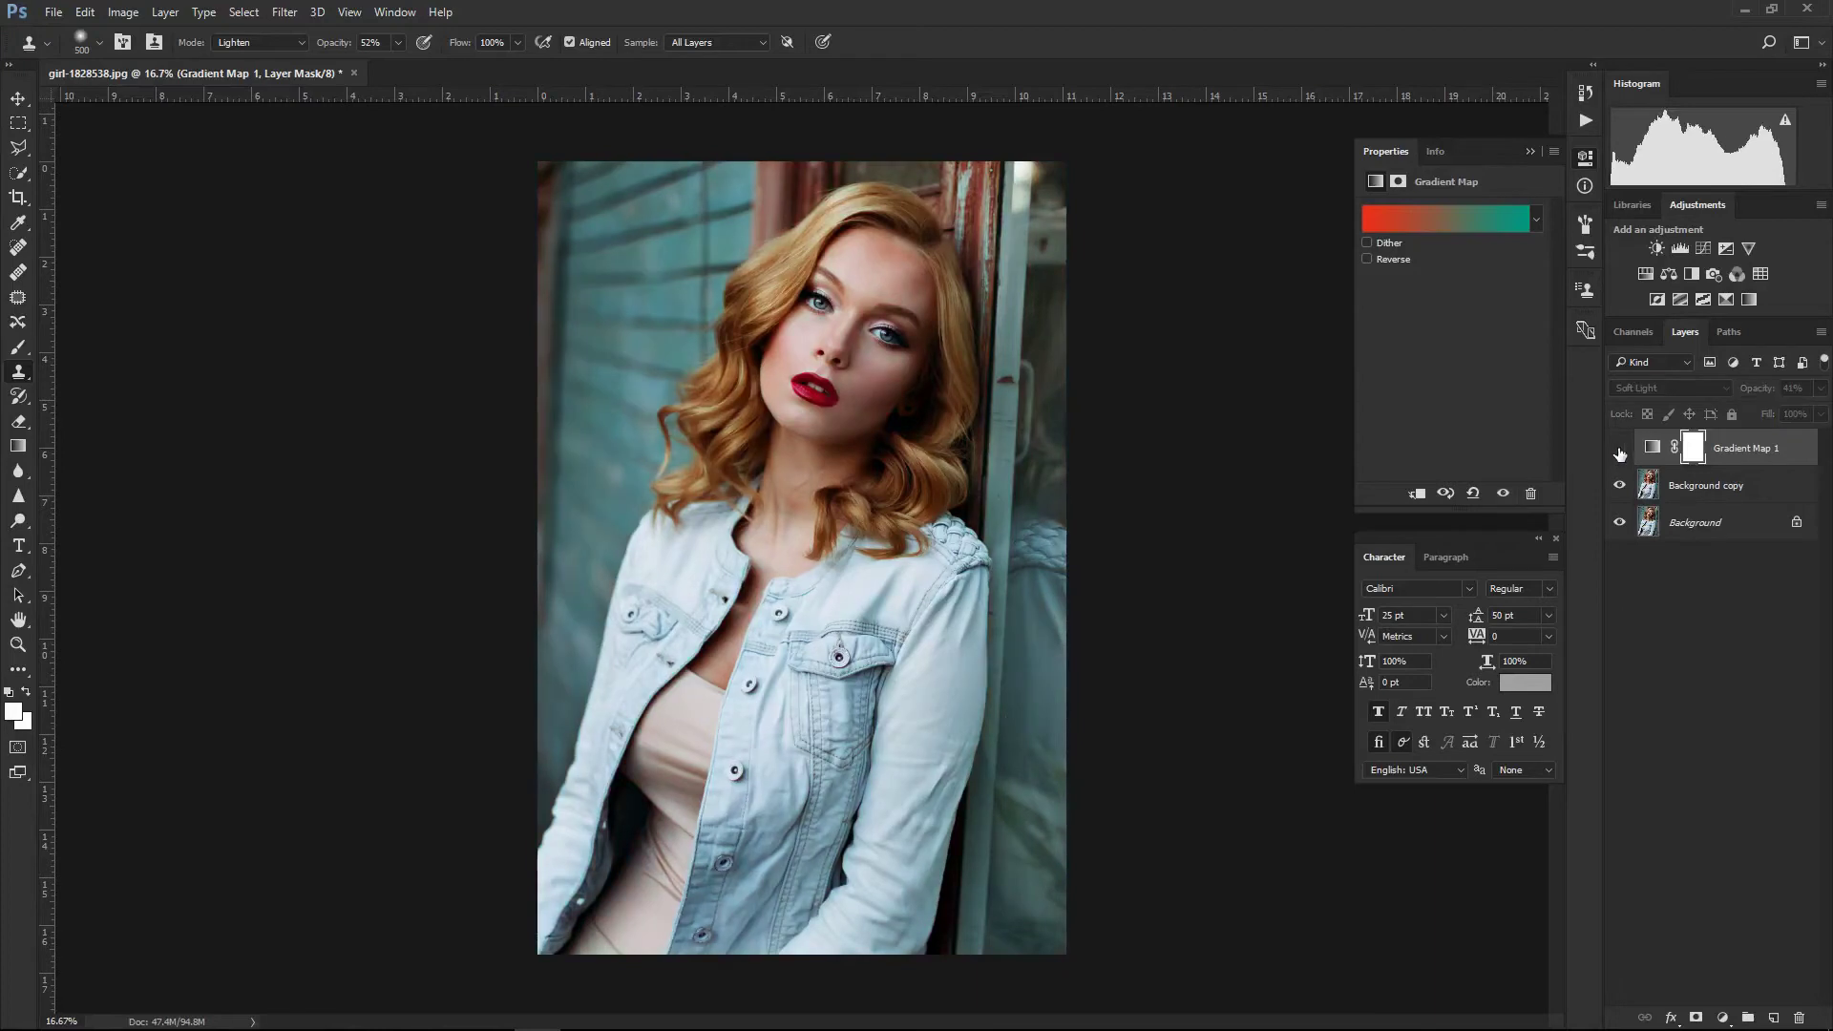
left_click(1620, 448)
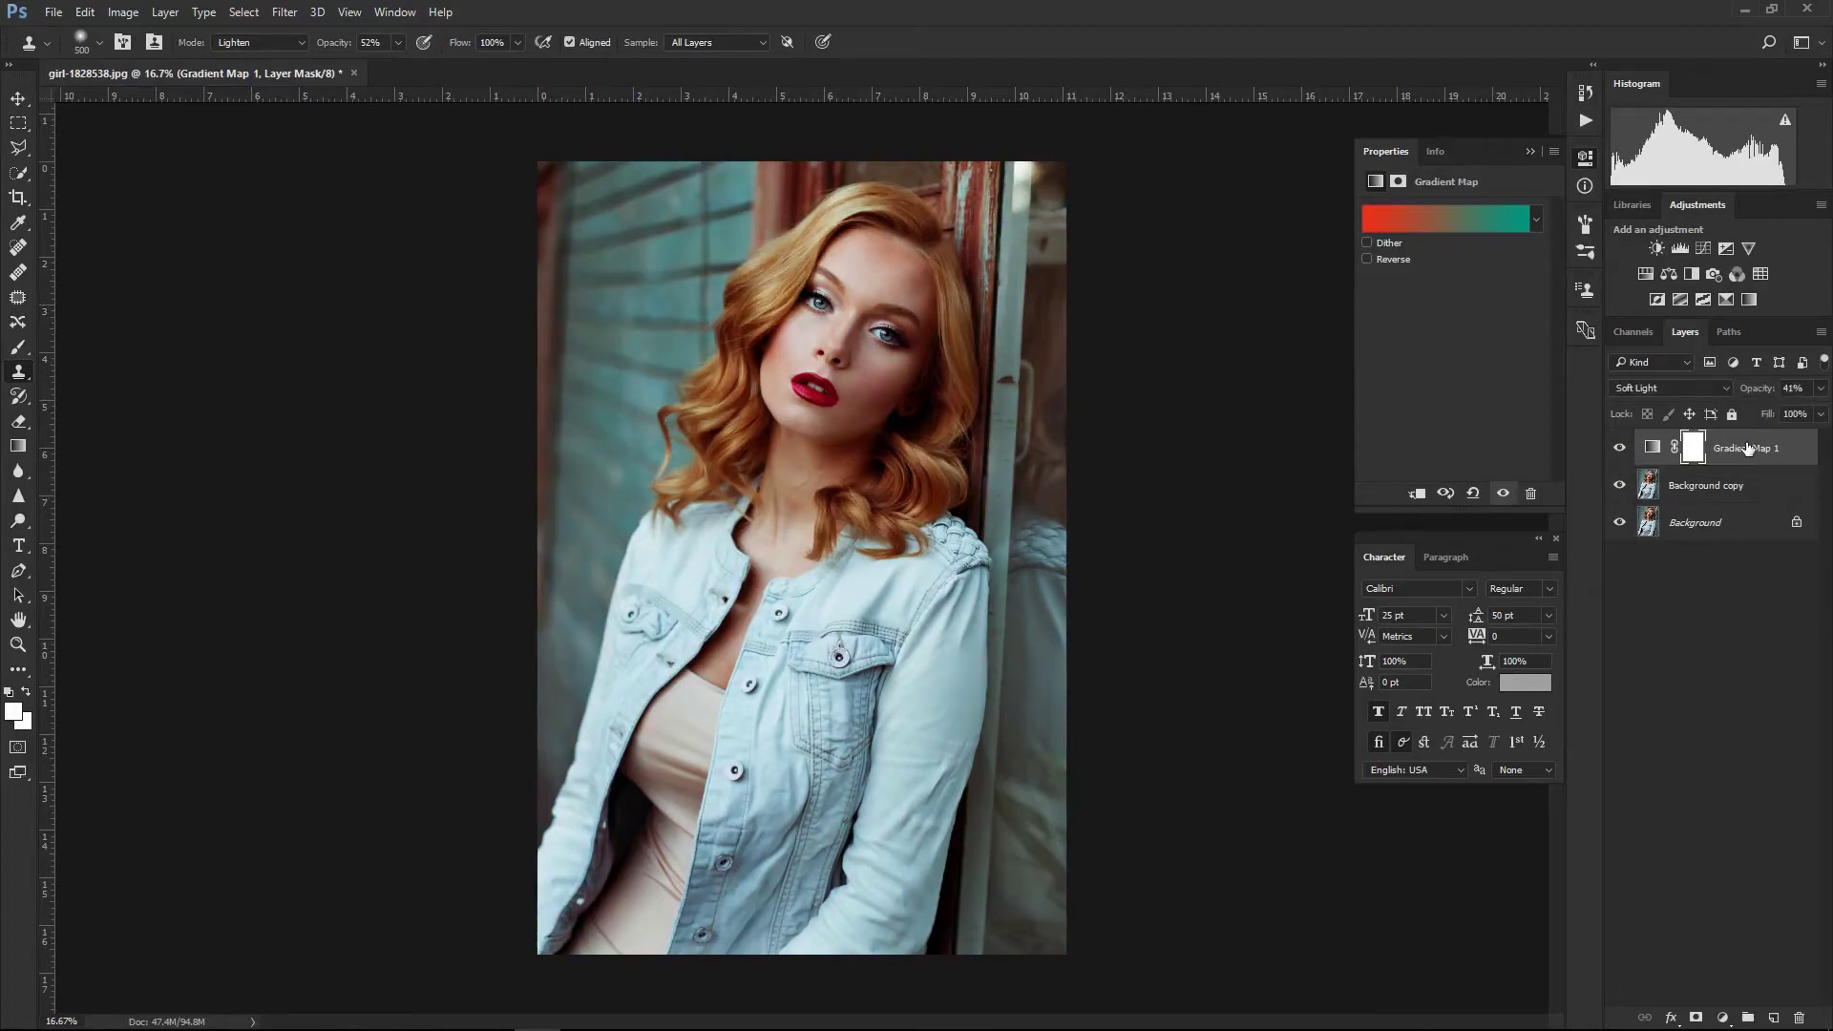
- Delete the Gradient Map layer and add a Solid Color fill layer in blue #0312a9 above the Background copy
left_click_drag(1747, 448, 1799, 1018)
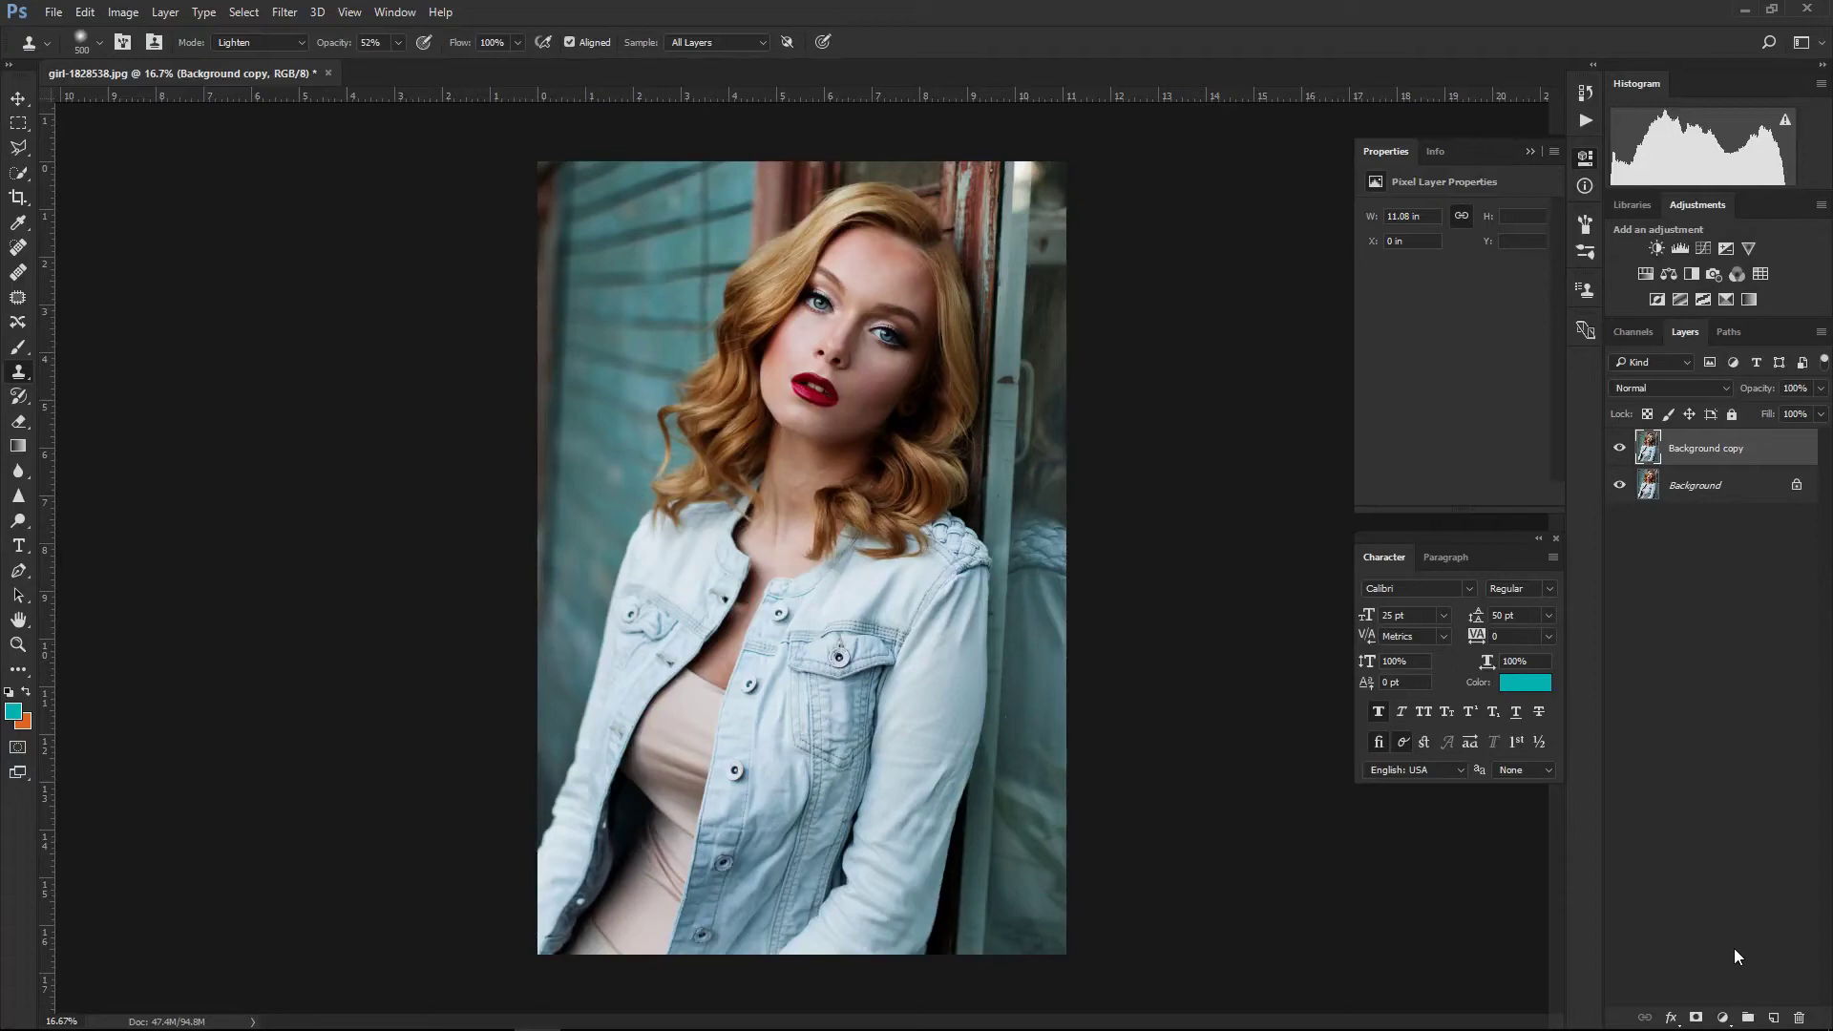
left_click(1722, 1018)
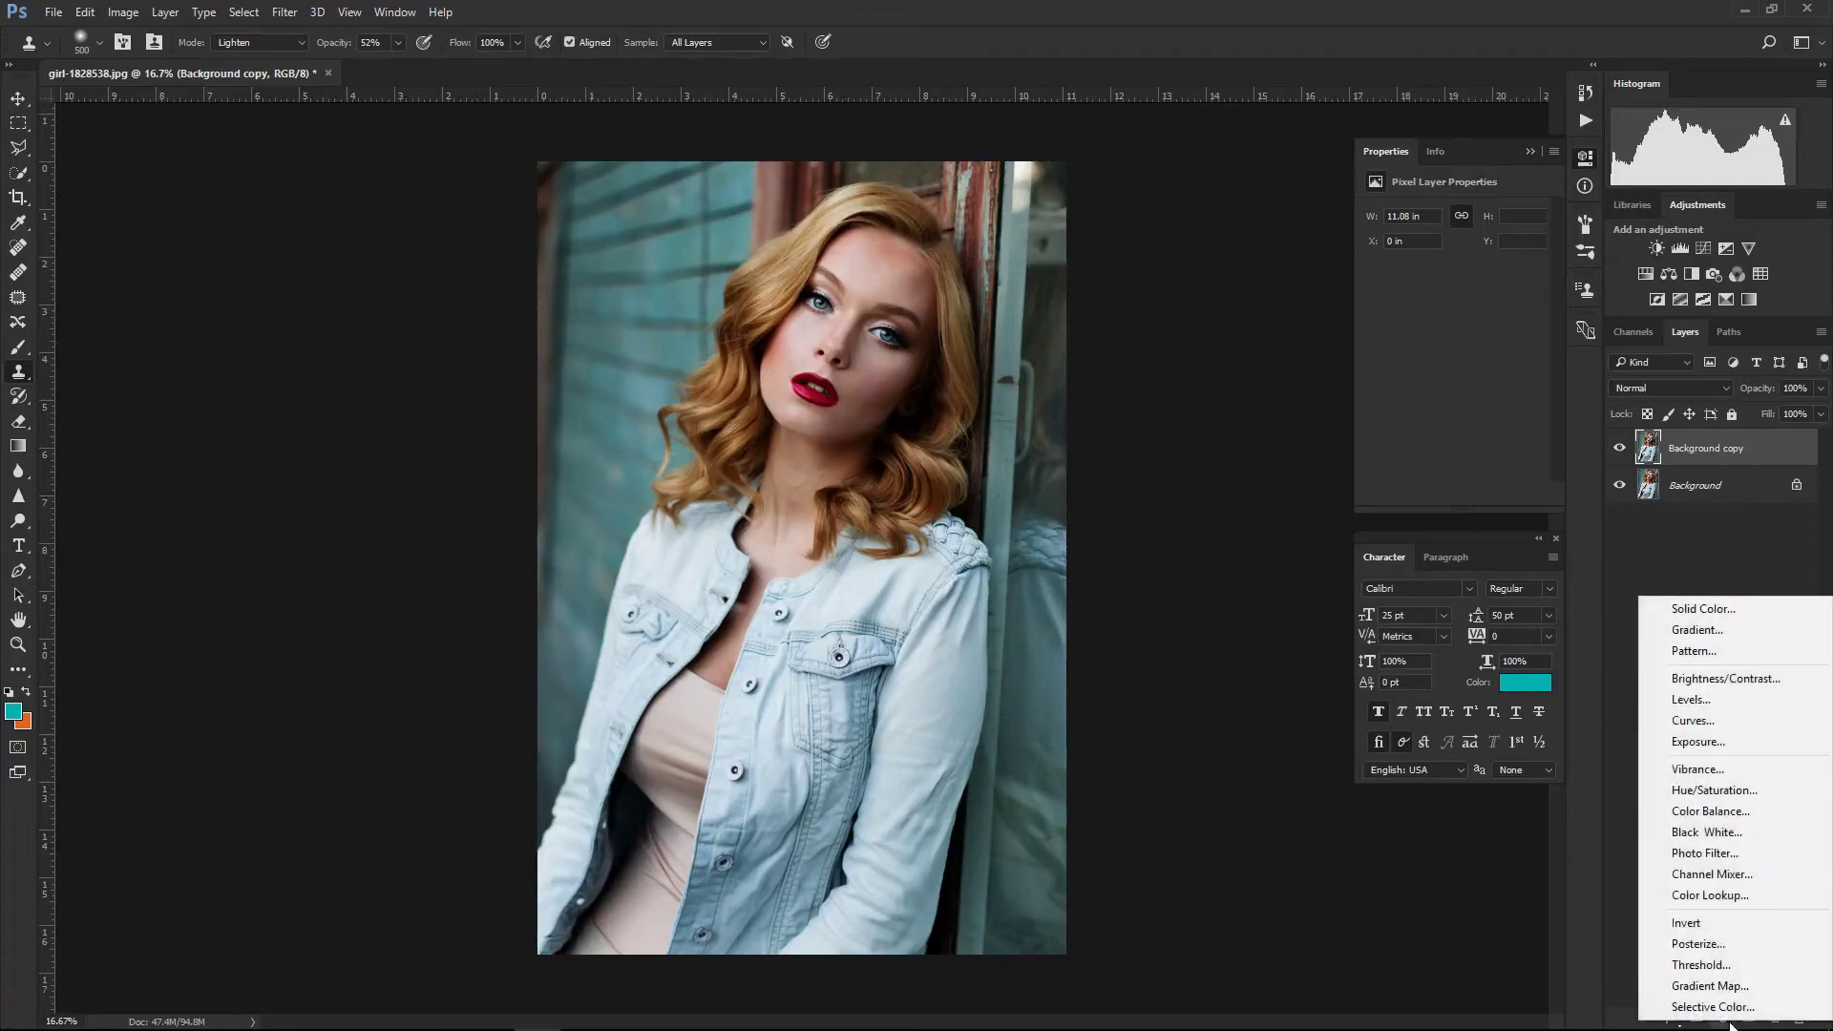
left_click(1732, 608)
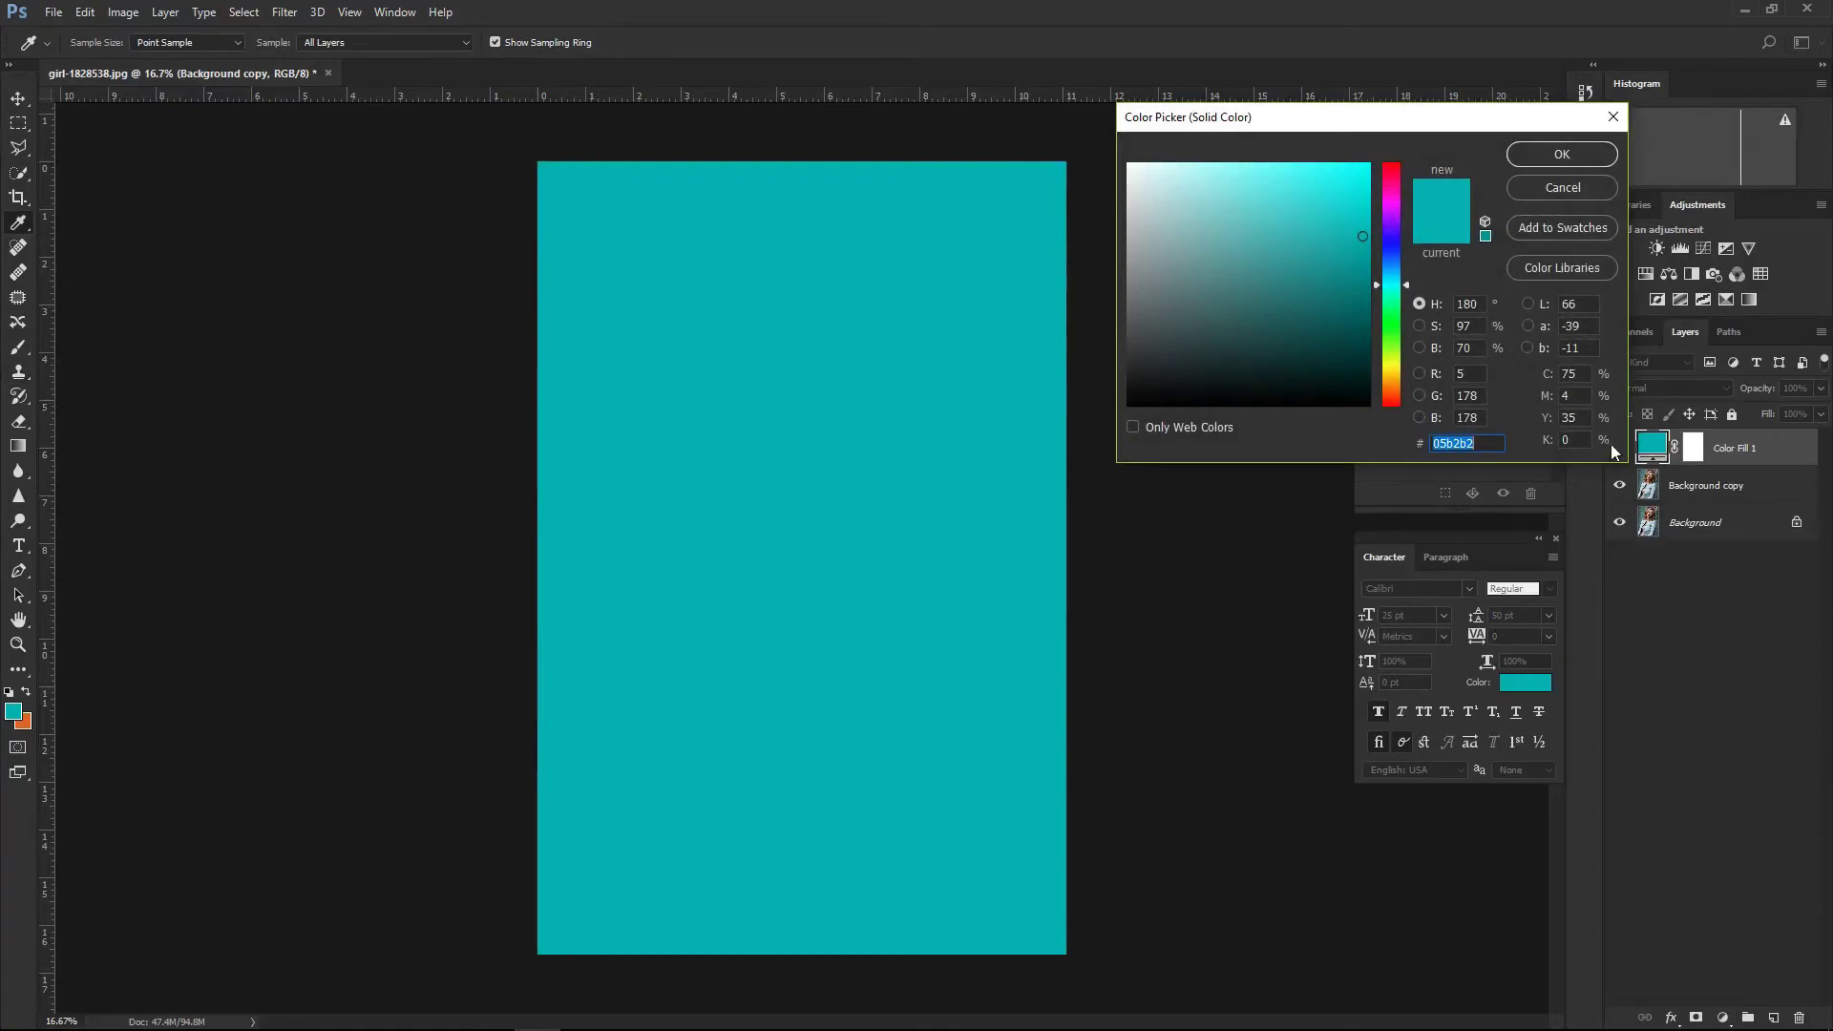
left_click_drag(1395, 267, 1394, 248)
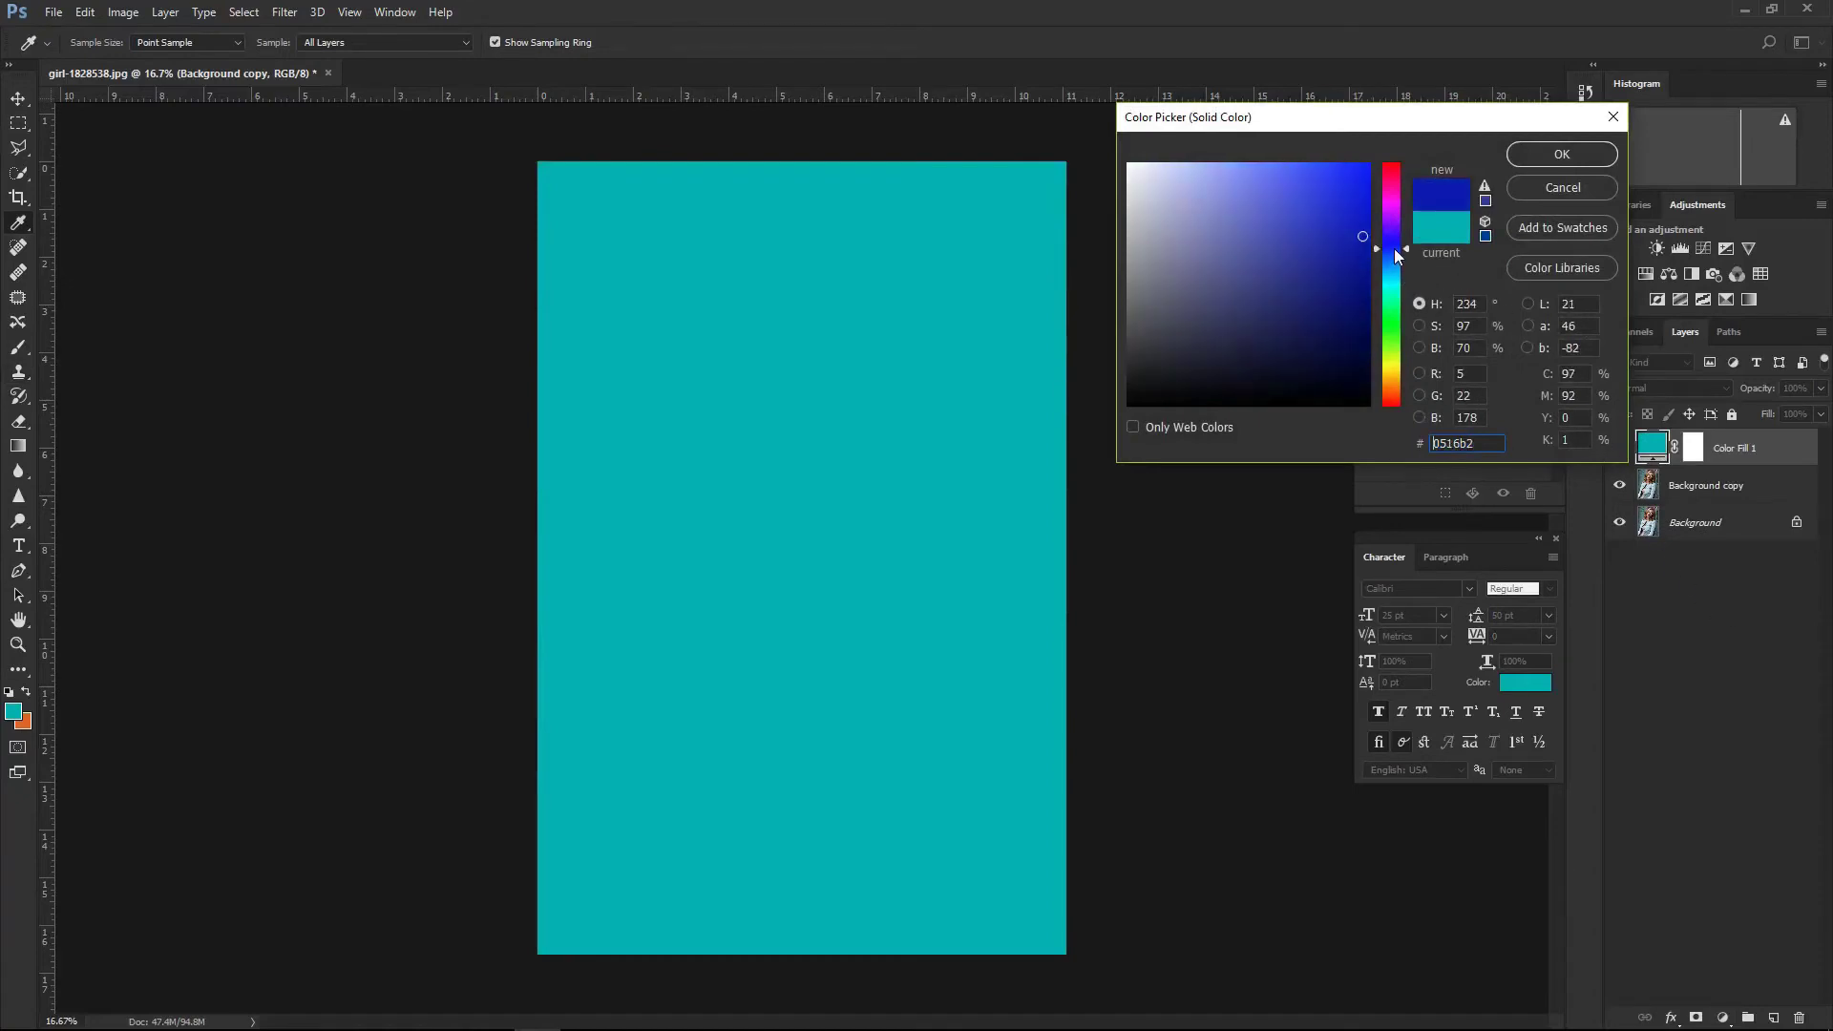
left_click(1366, 245)
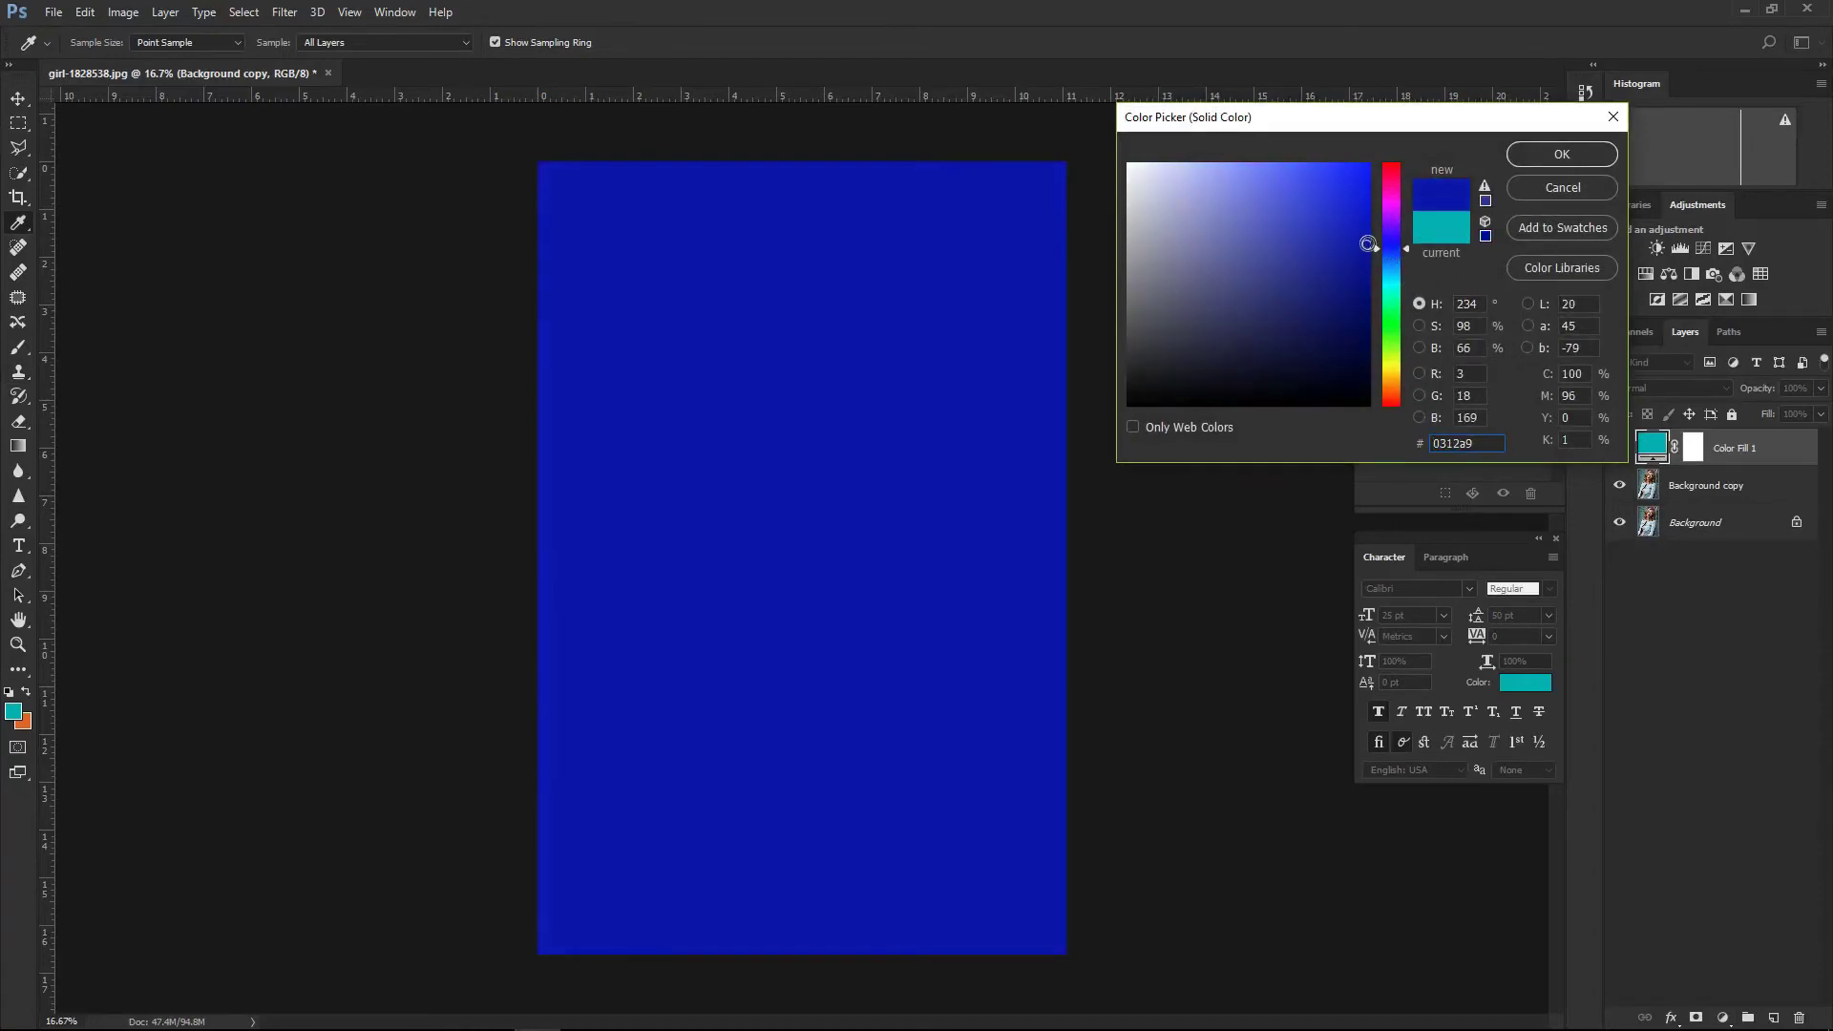
left_click(1562, 155)
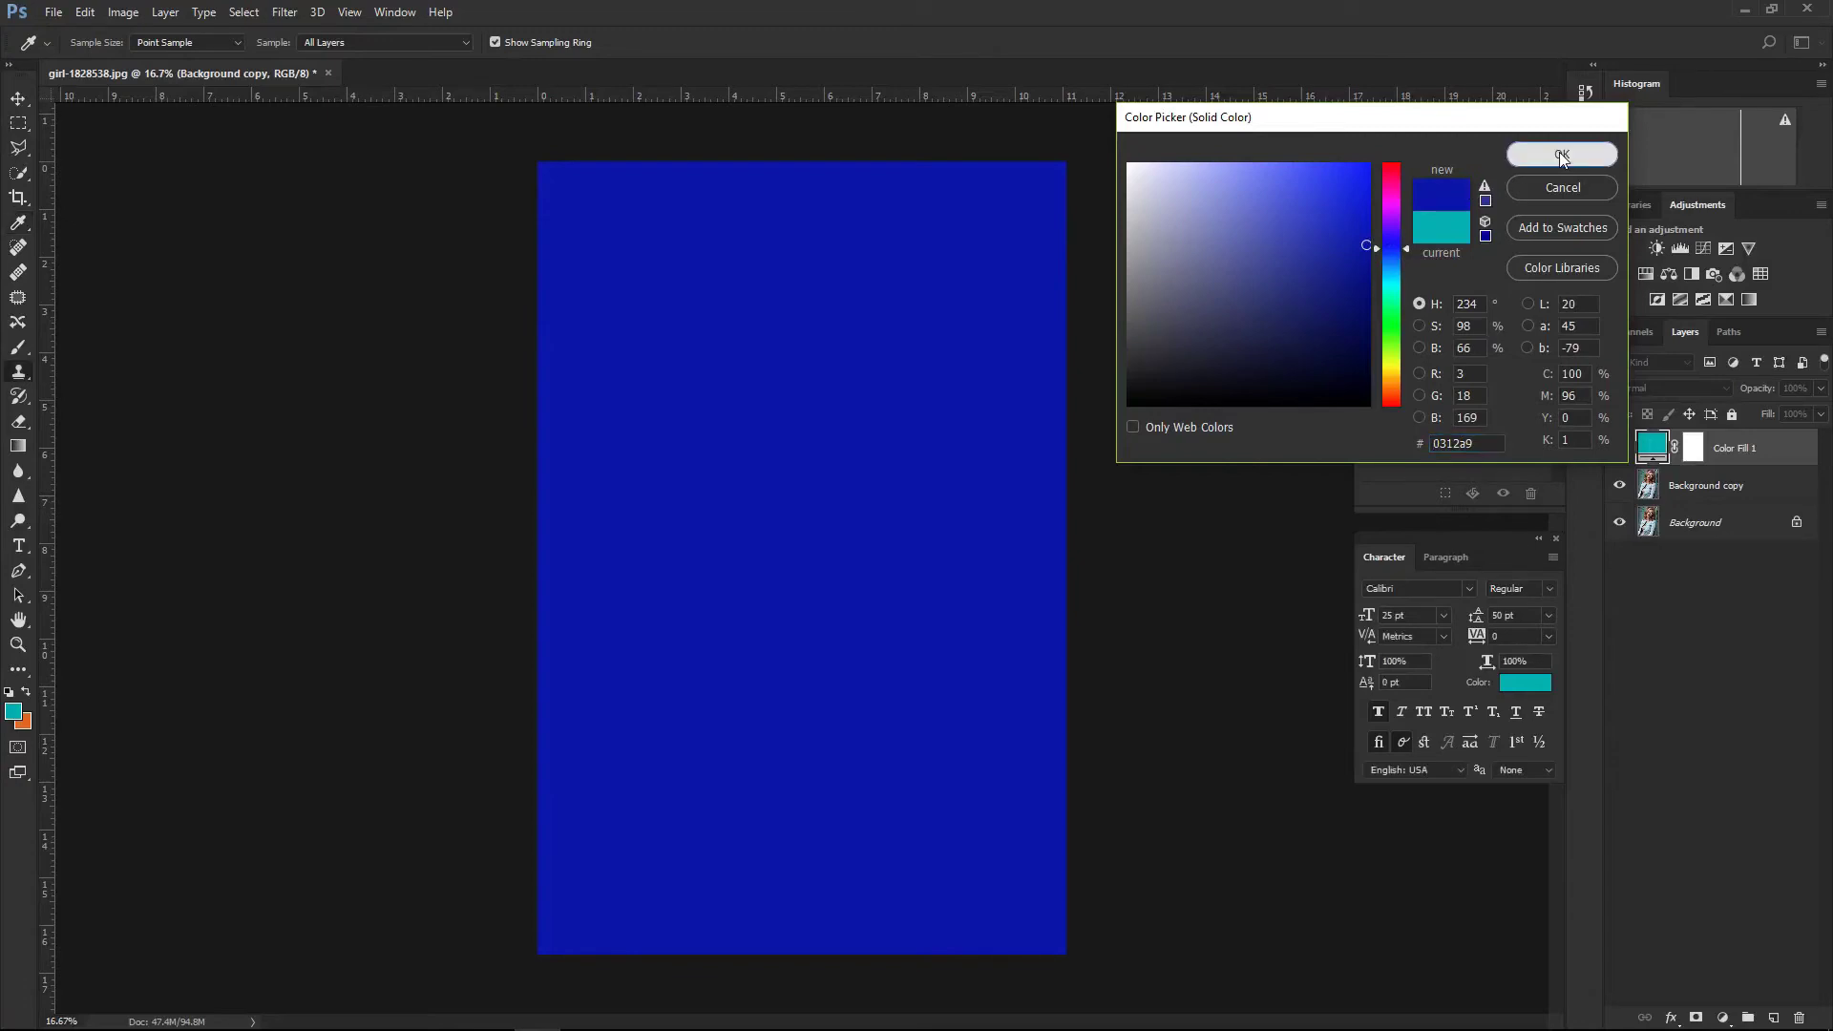
- Delete the layer mask from the blue Solid Color fill layer
left_click(1693, 449)
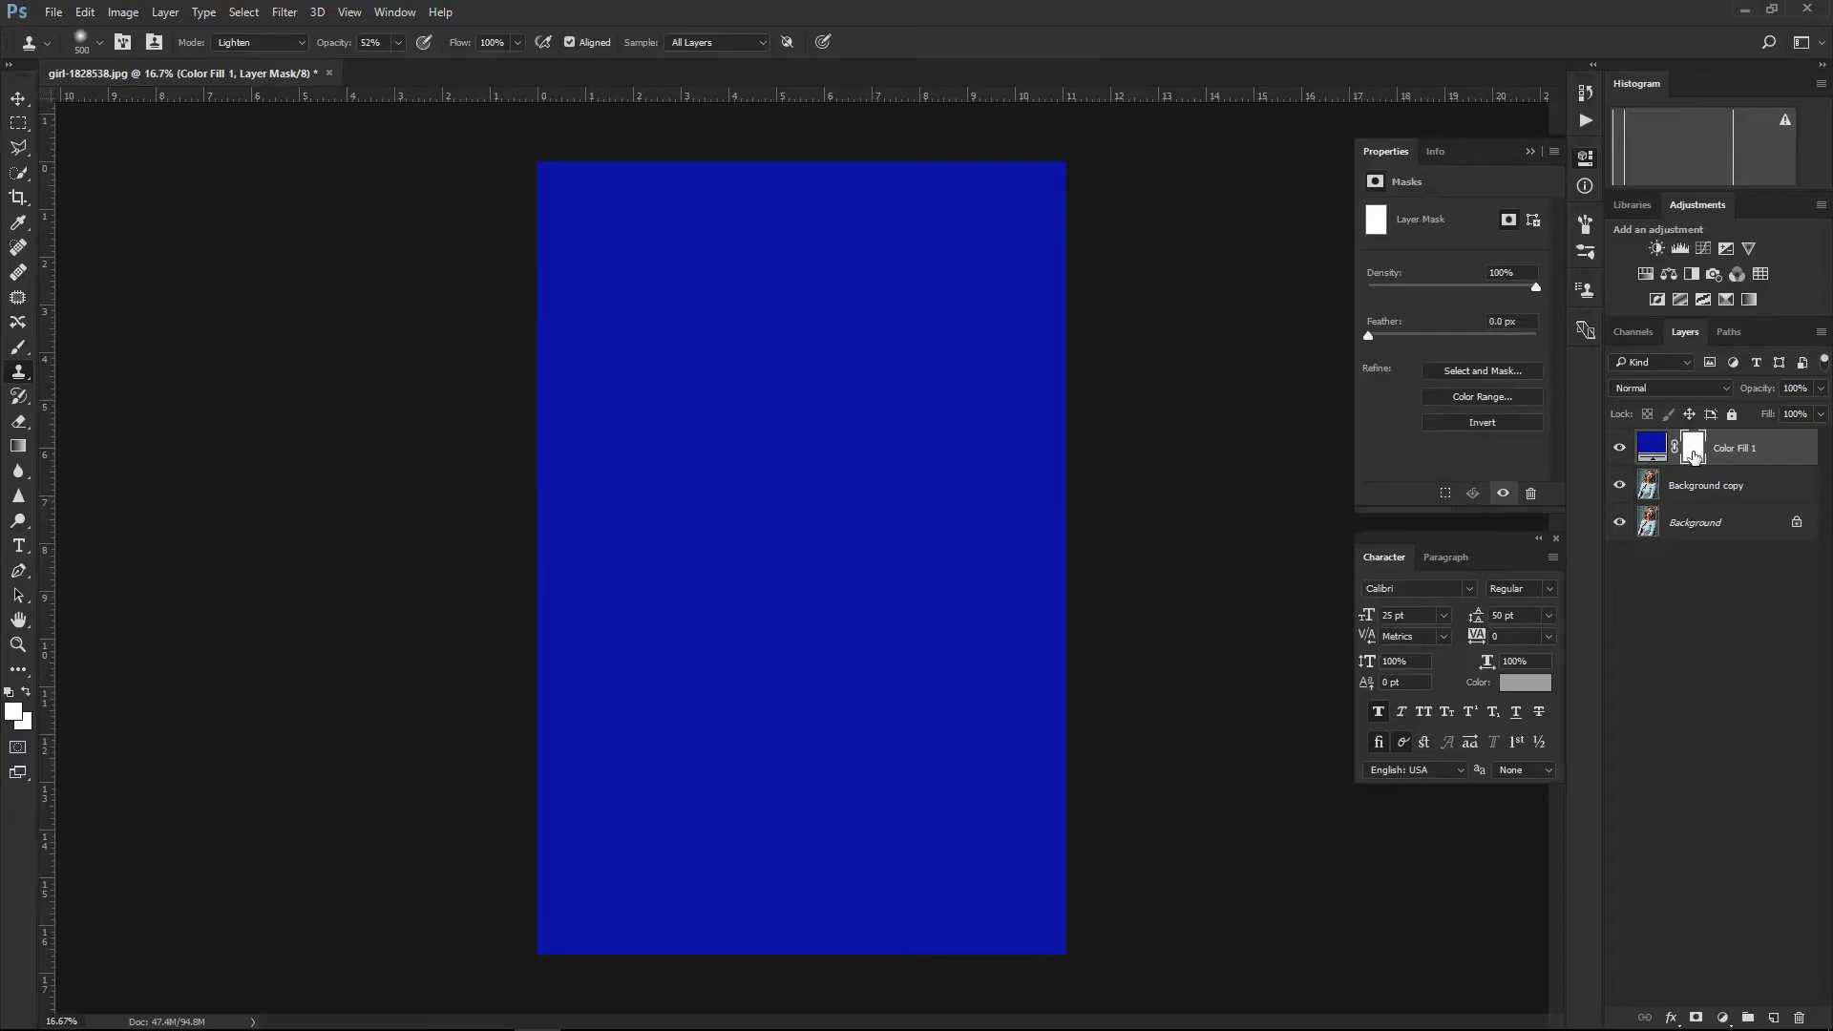
left_click_drag(1693, 448, 1800, 1018)
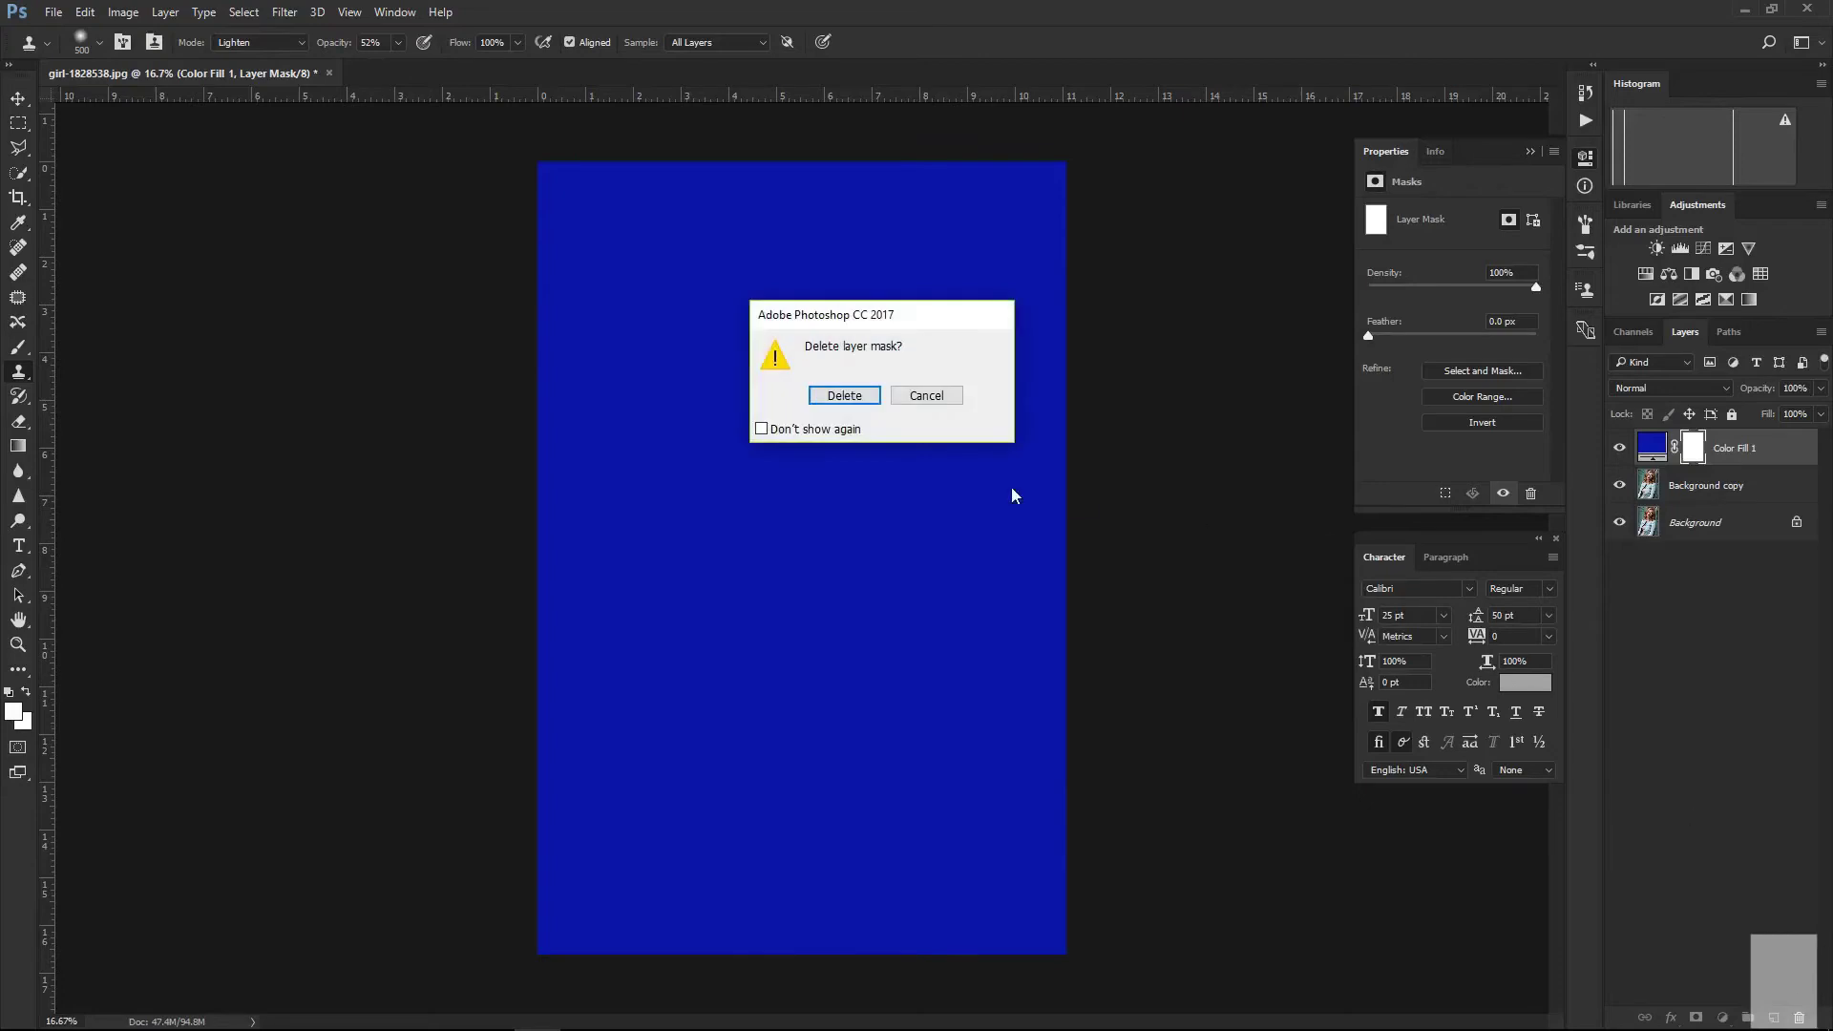
left_click(844, 395)
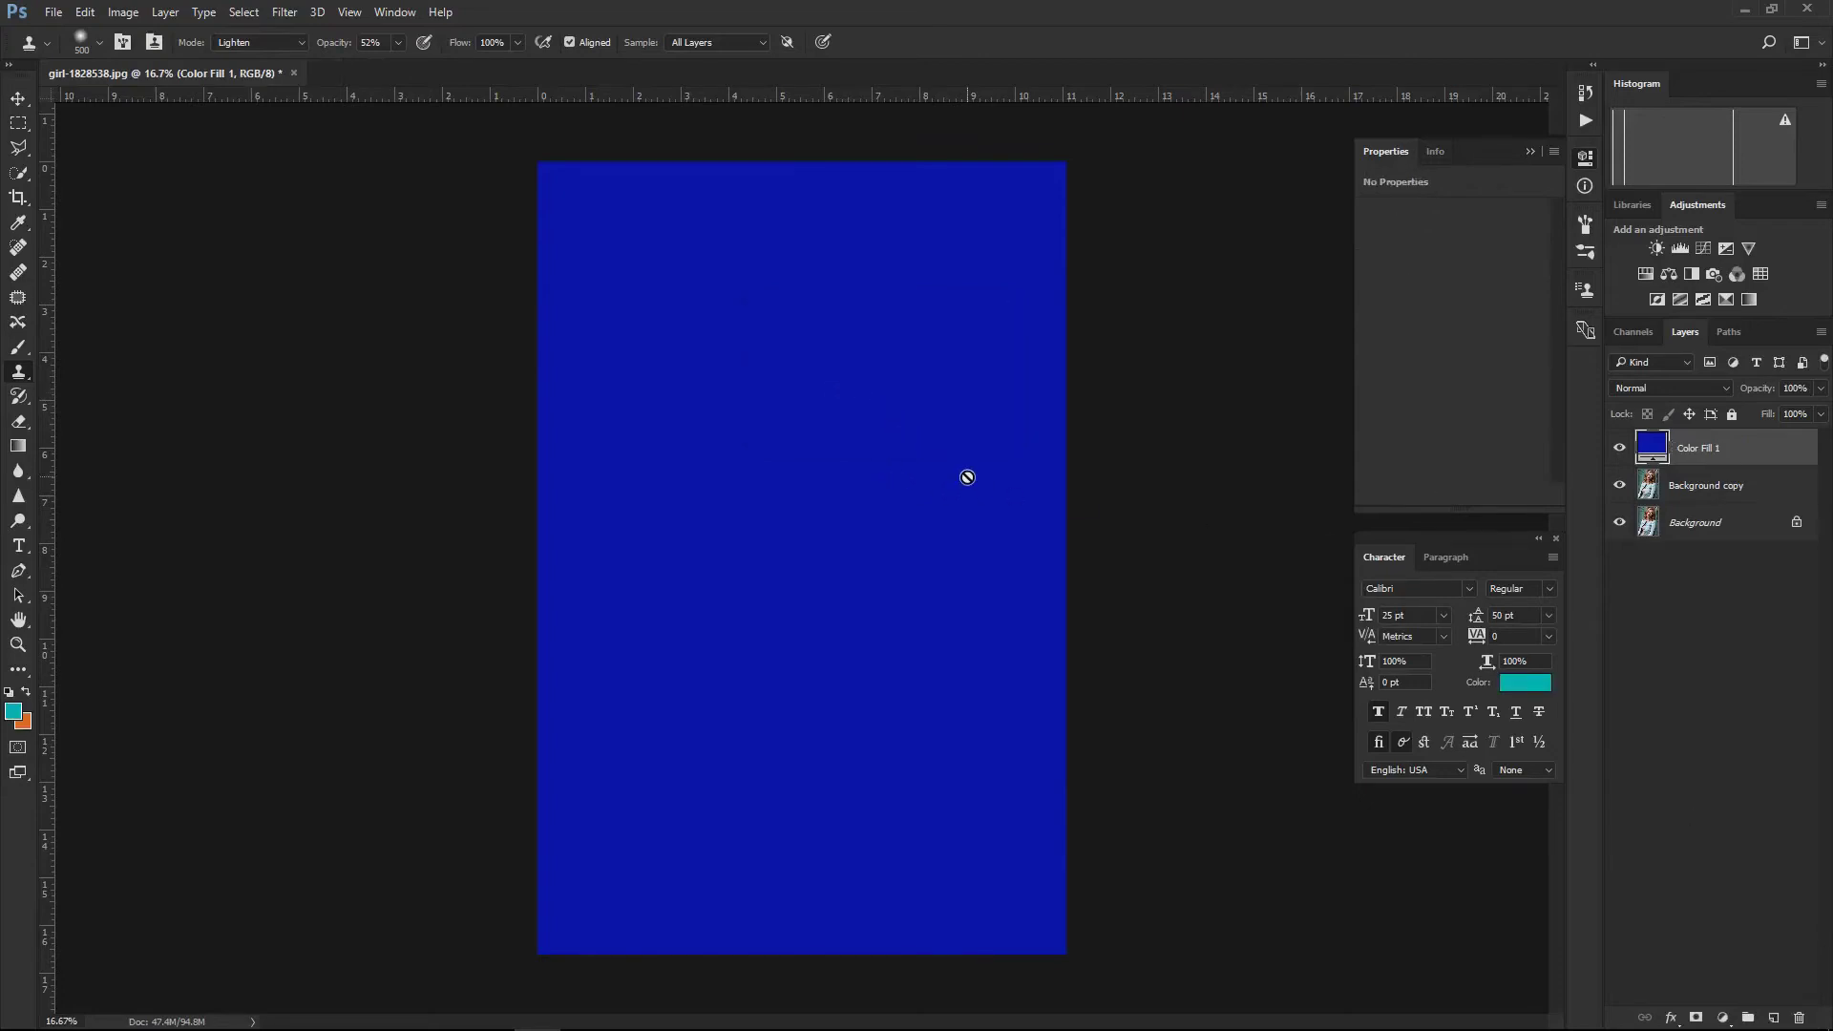
- Rename the blue Solid Color fill layer as shadows
double_click(1703, 451)
type("sahdows")
key("Return")
double_click(1700, 450)
type("shadows")
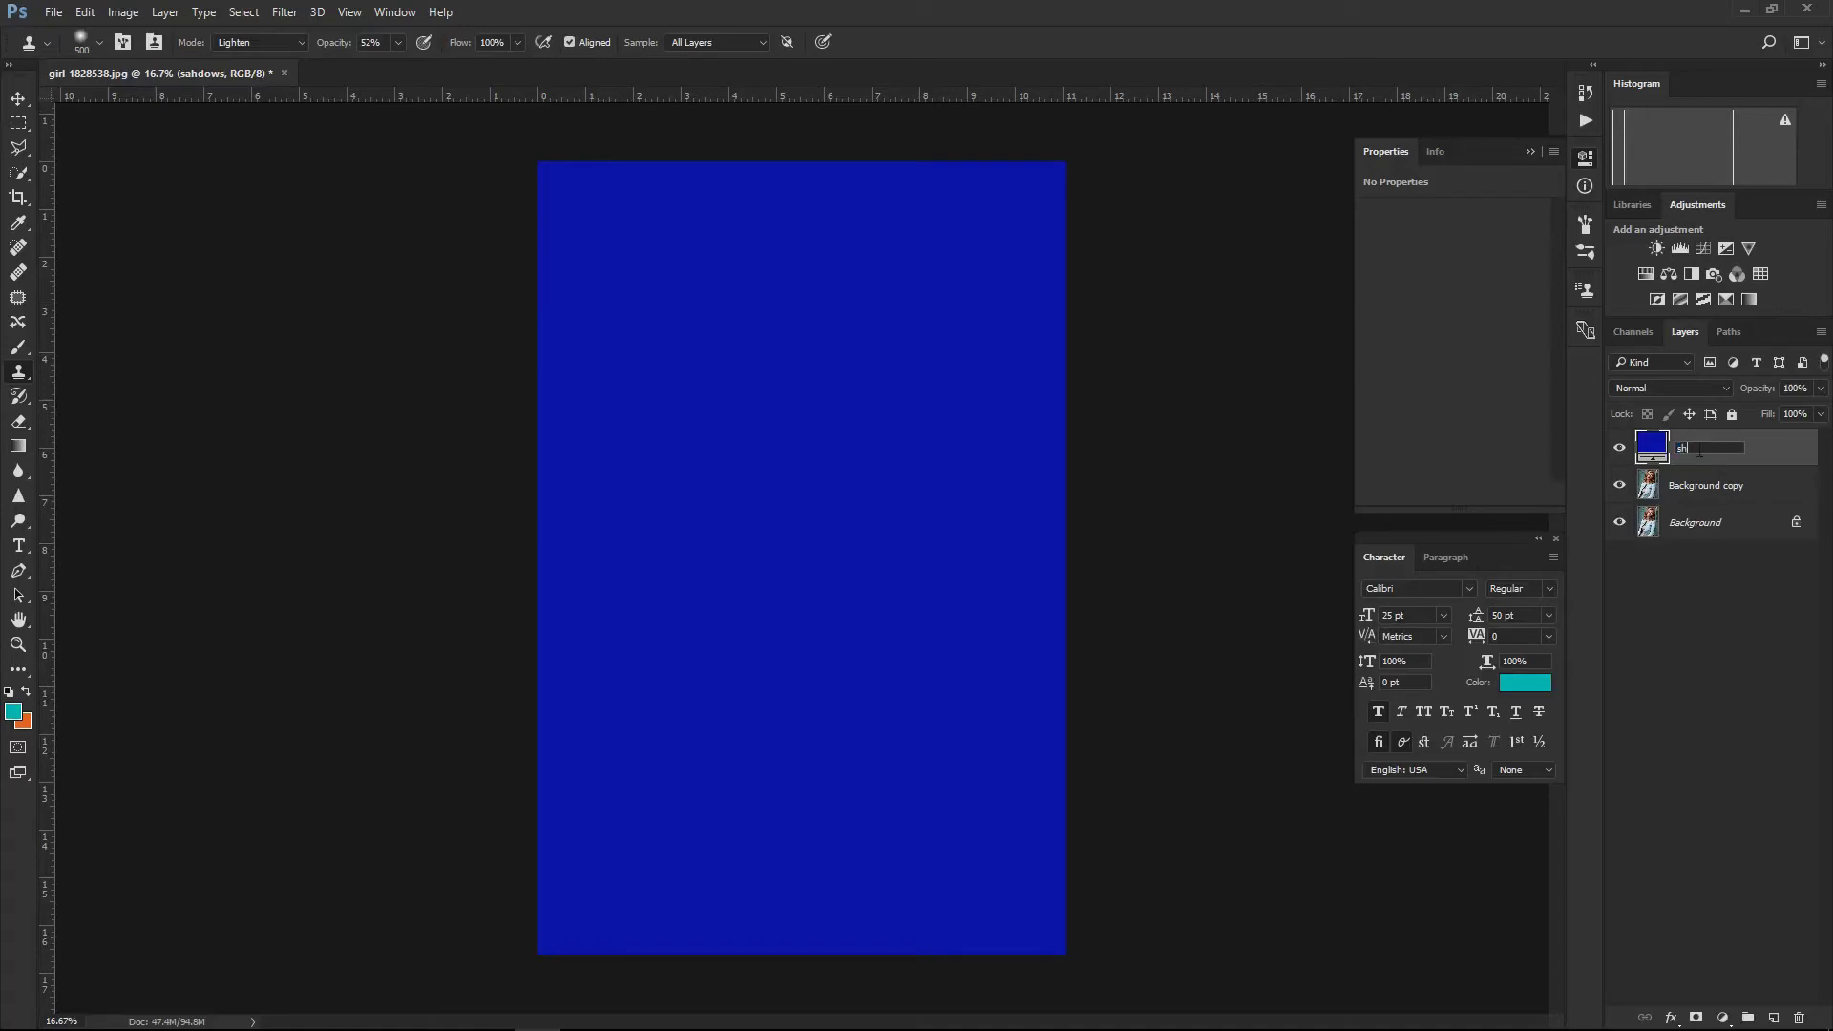
key("Return")
- Add a Solid Color fill layer in bright yellow #eaed02 above the shadows layer
left_click(1723, 1018)
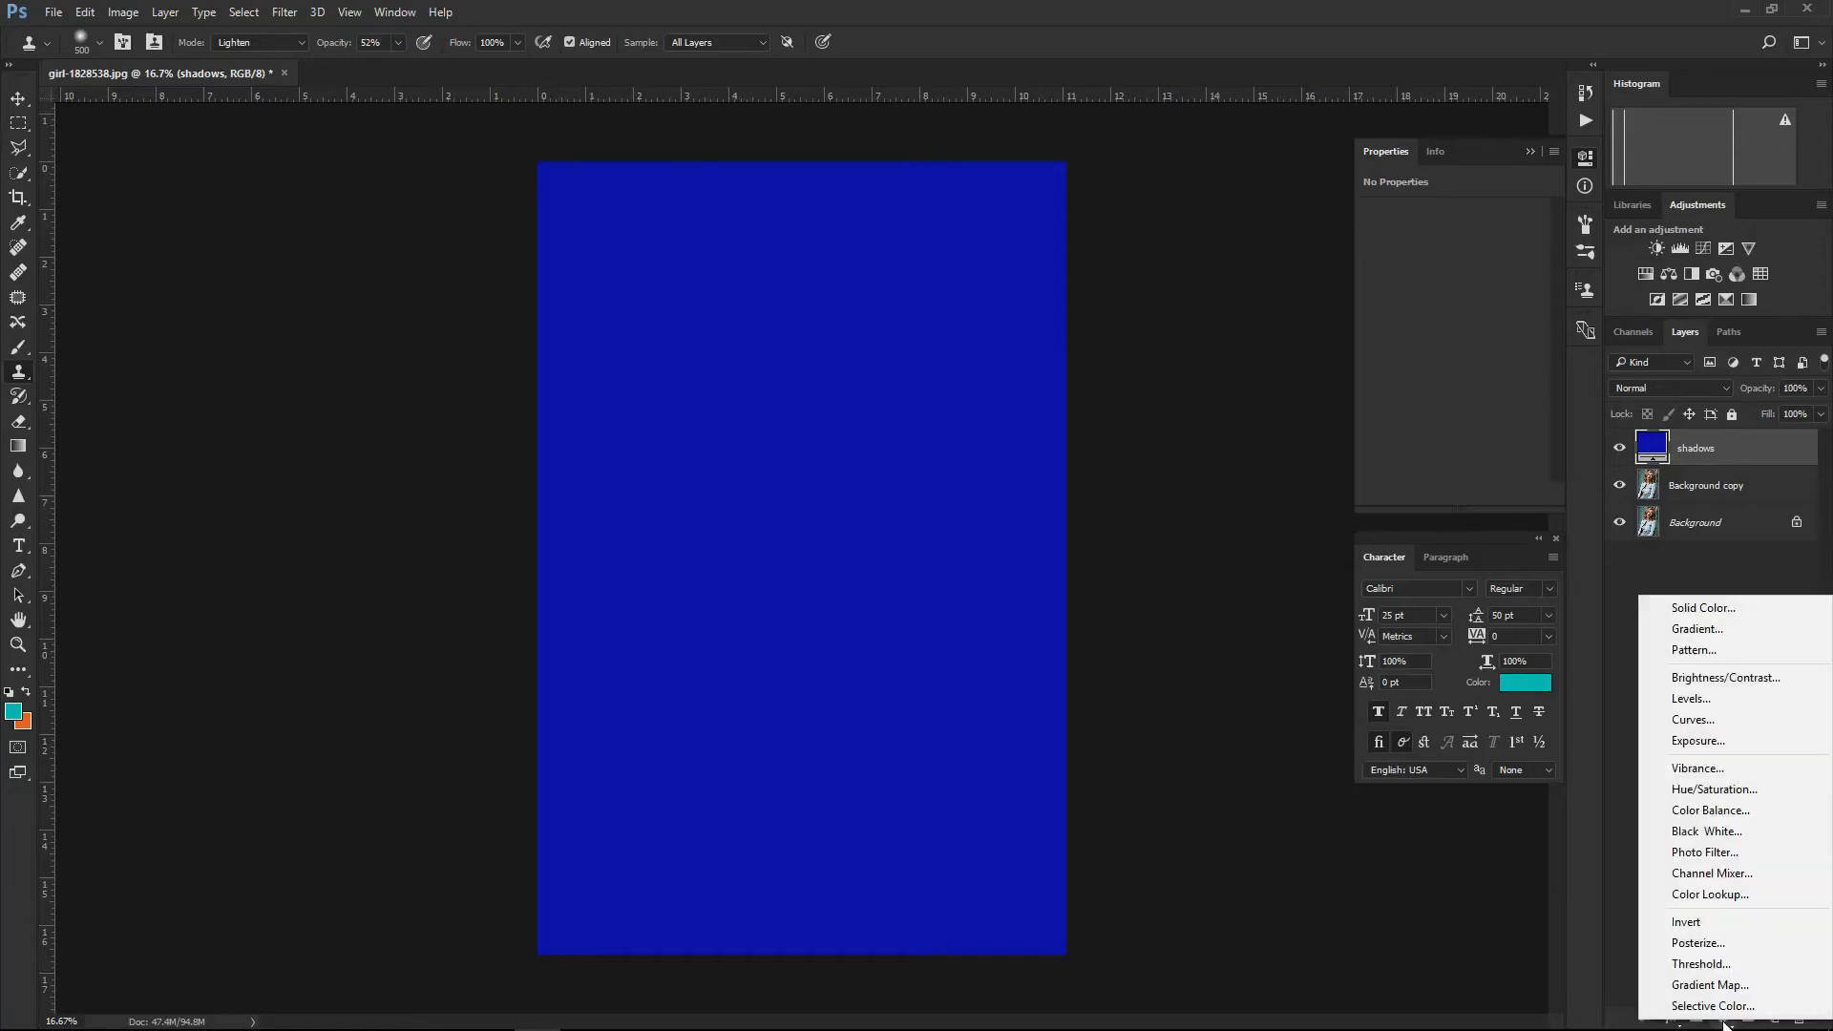
left_click(1706, 609)
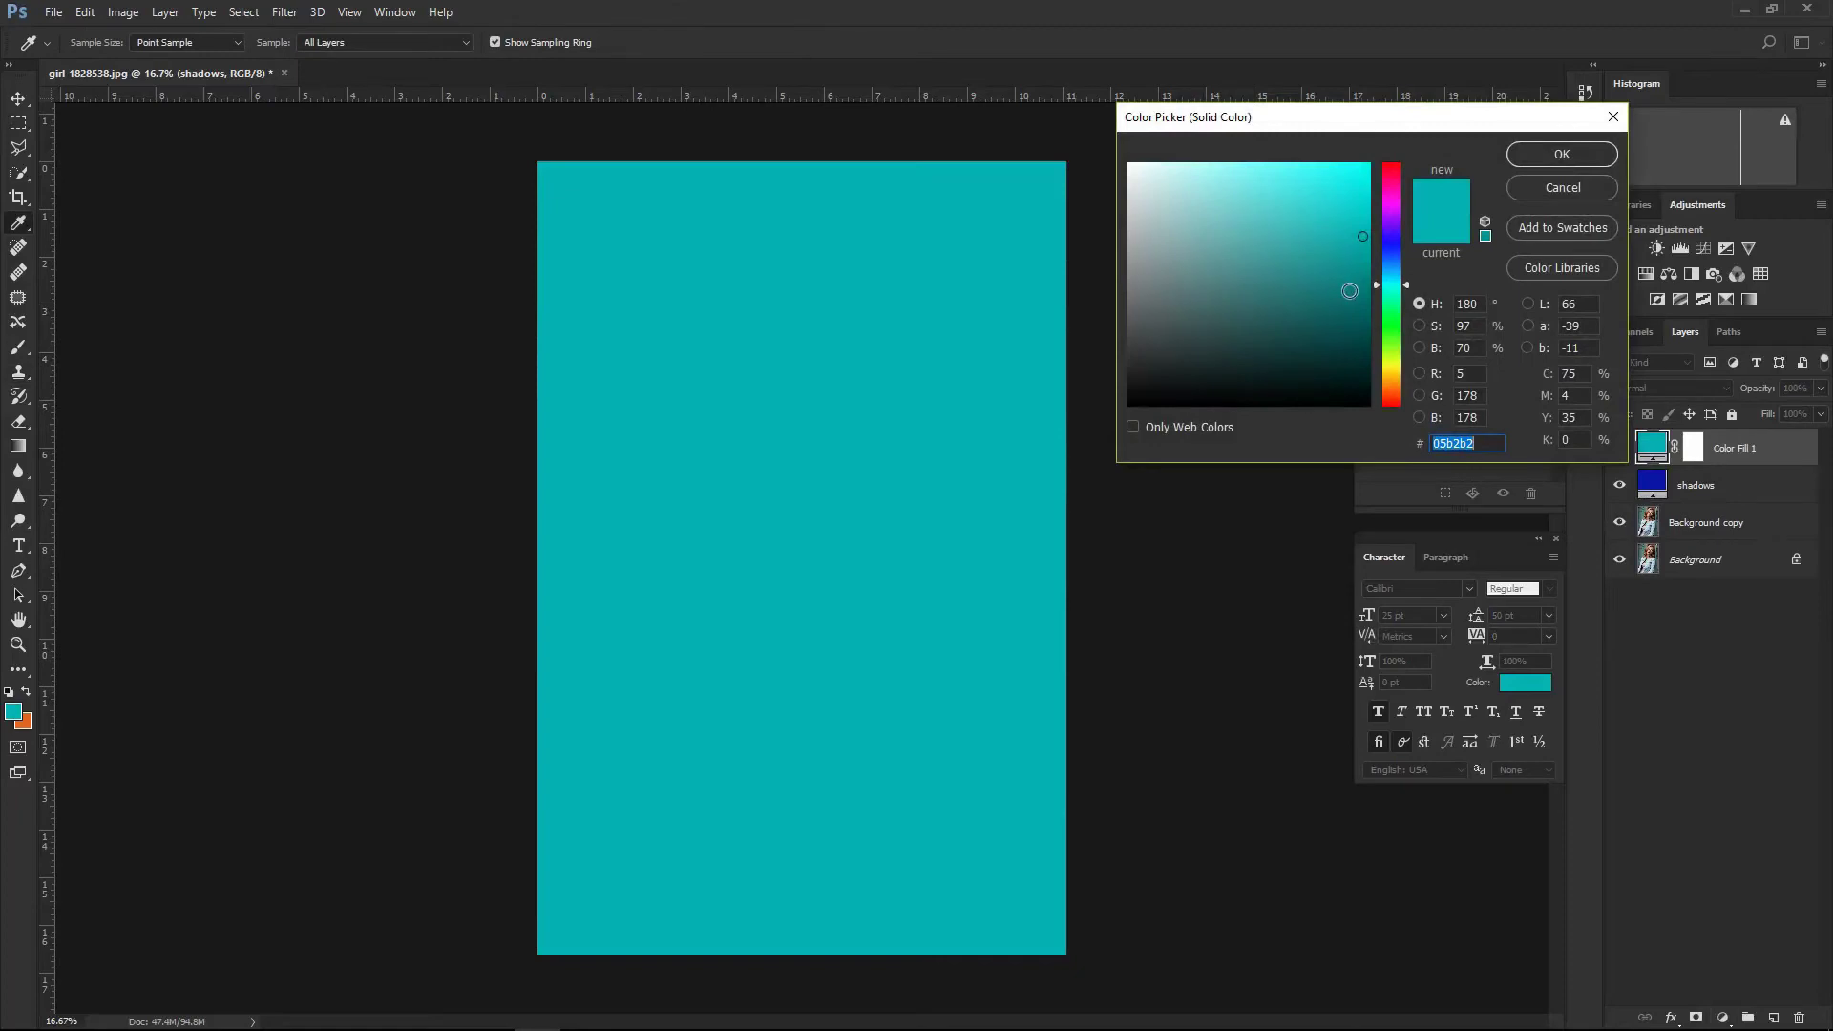
left_click(1391, 364)
left_click(1387, 362)
left_click_drag(1386, 361, 1393, 372)
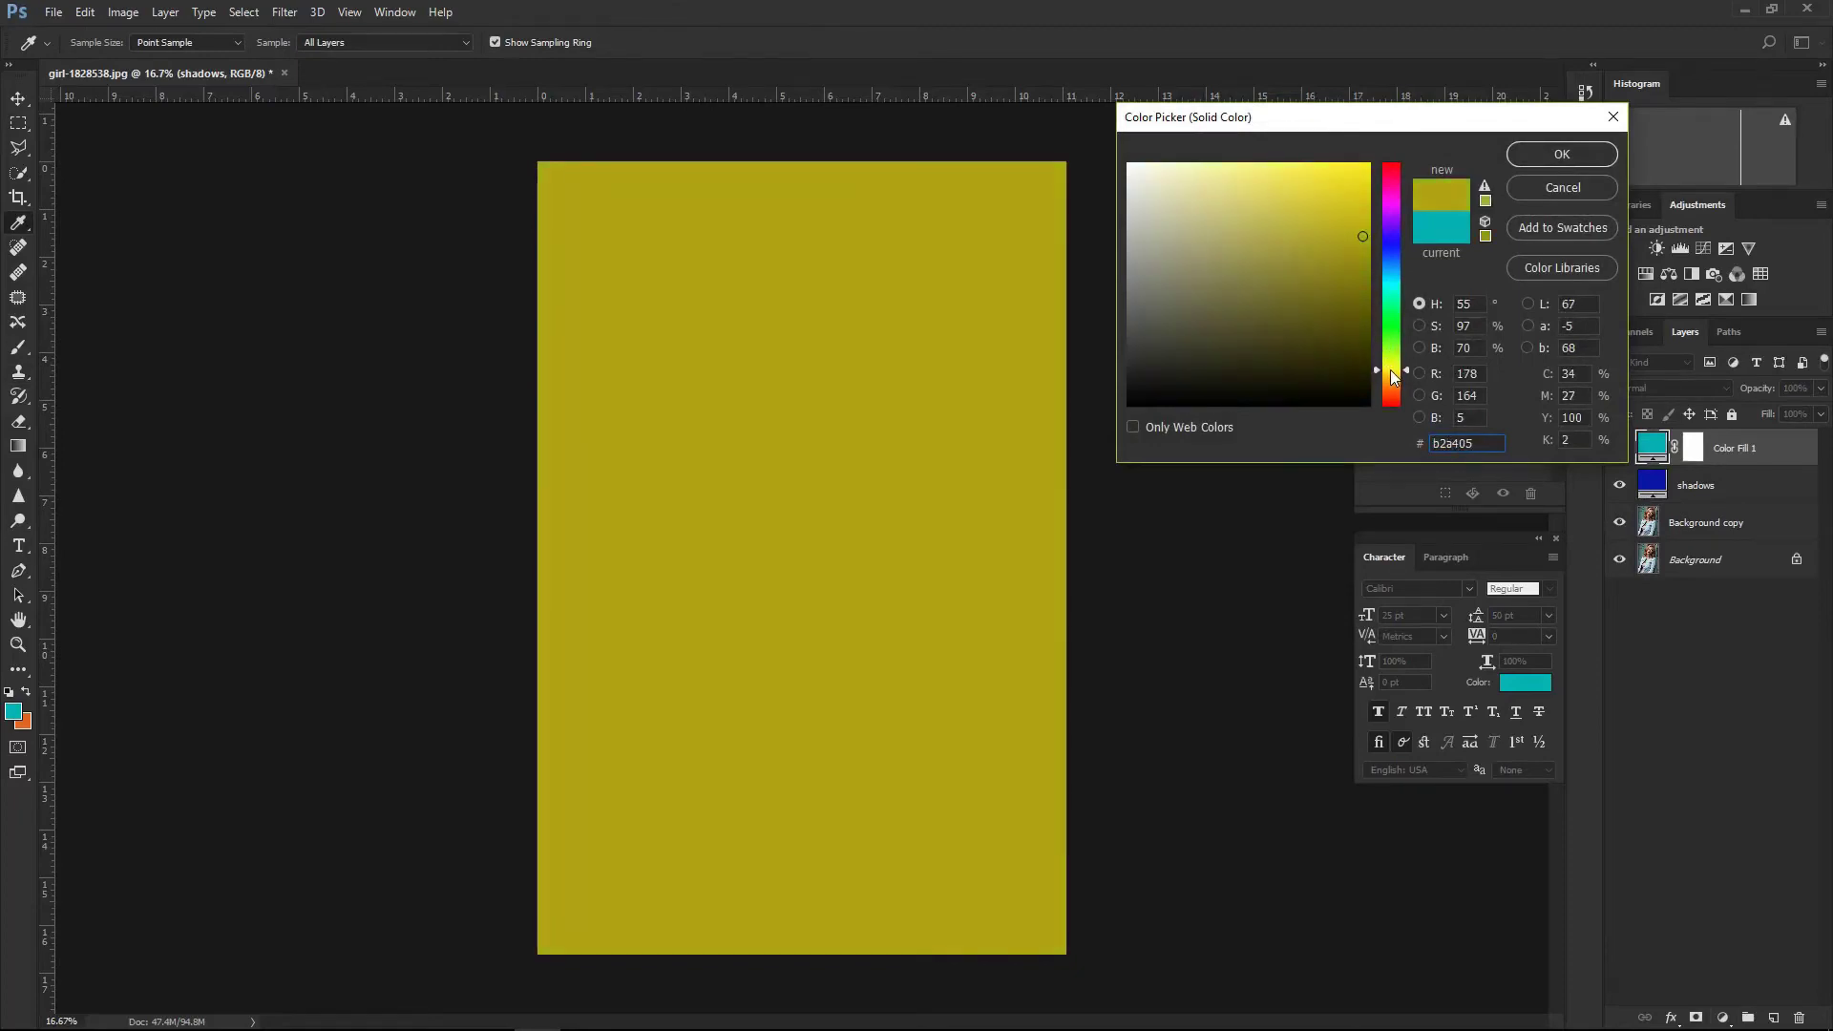
left_click_drag(1363, 236, 1373, 181)
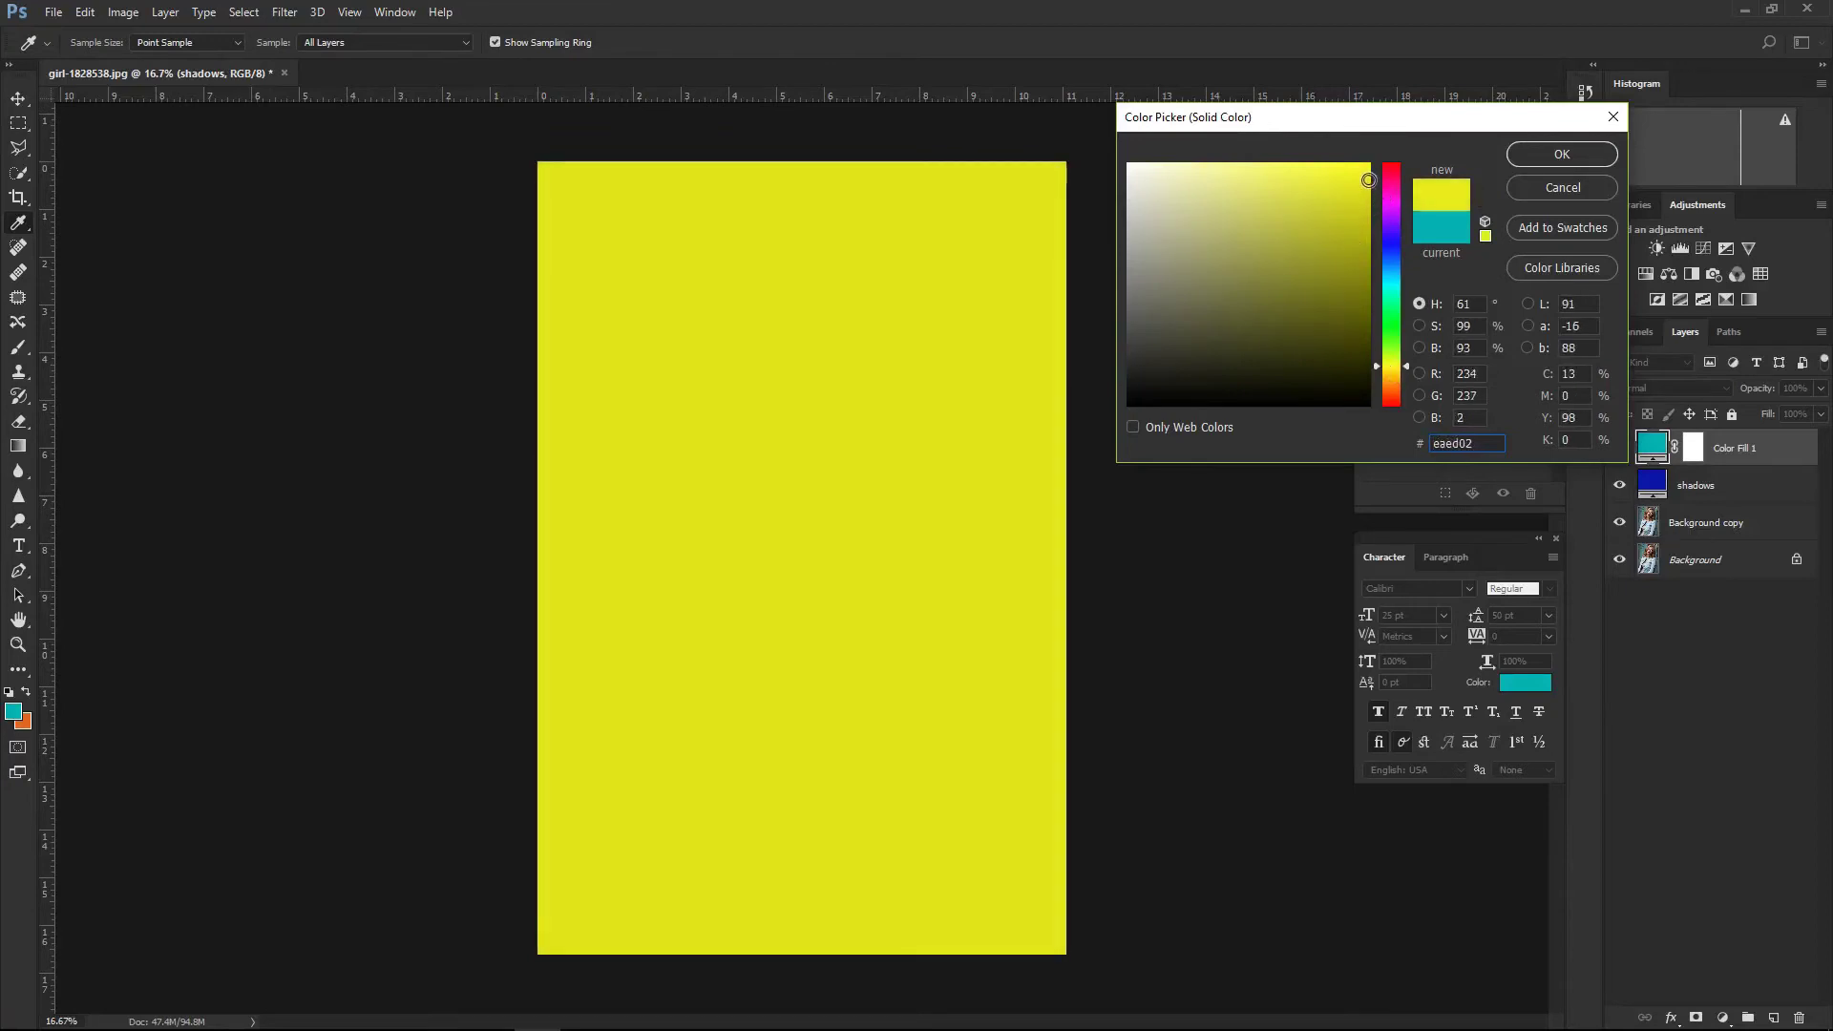
left_click(1549, 155)
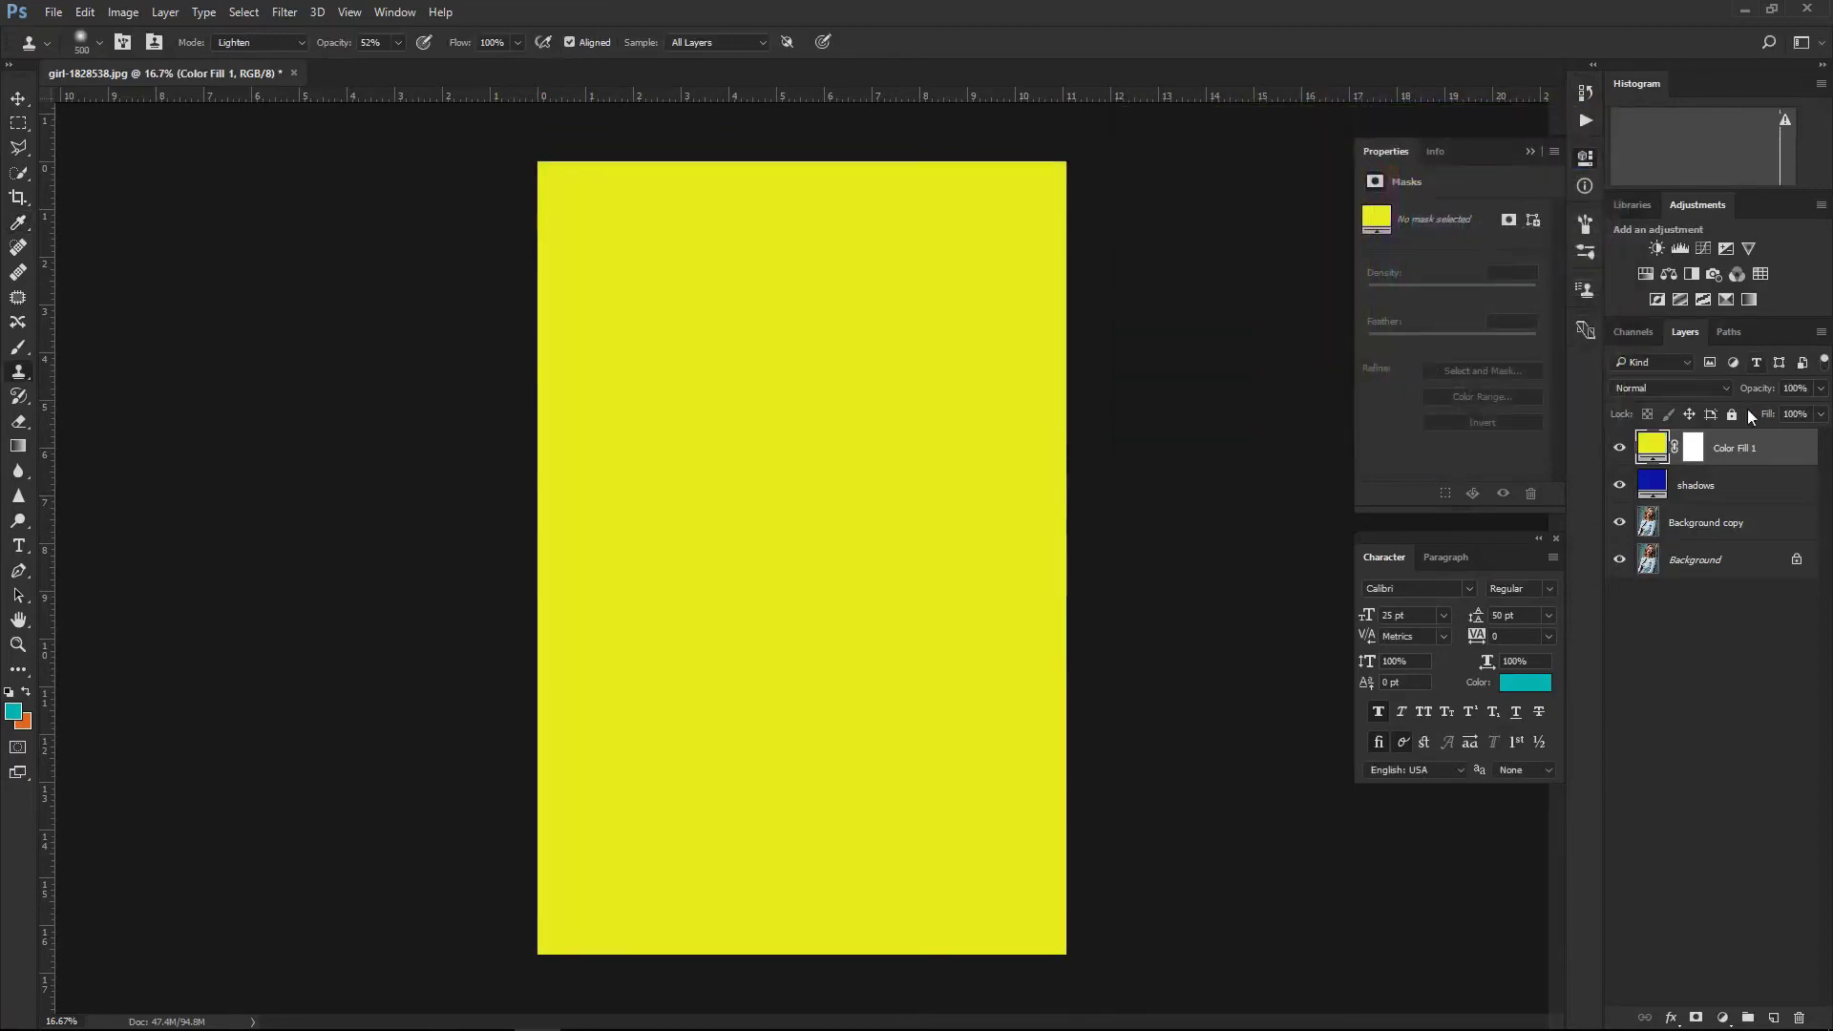
- Delete the layer mask from the yellow fill layer and rename the layer as highlights
left_click(1693, 449)
left_click_drag(1693, 449, 1800, 1018)
left_click(876, 403)
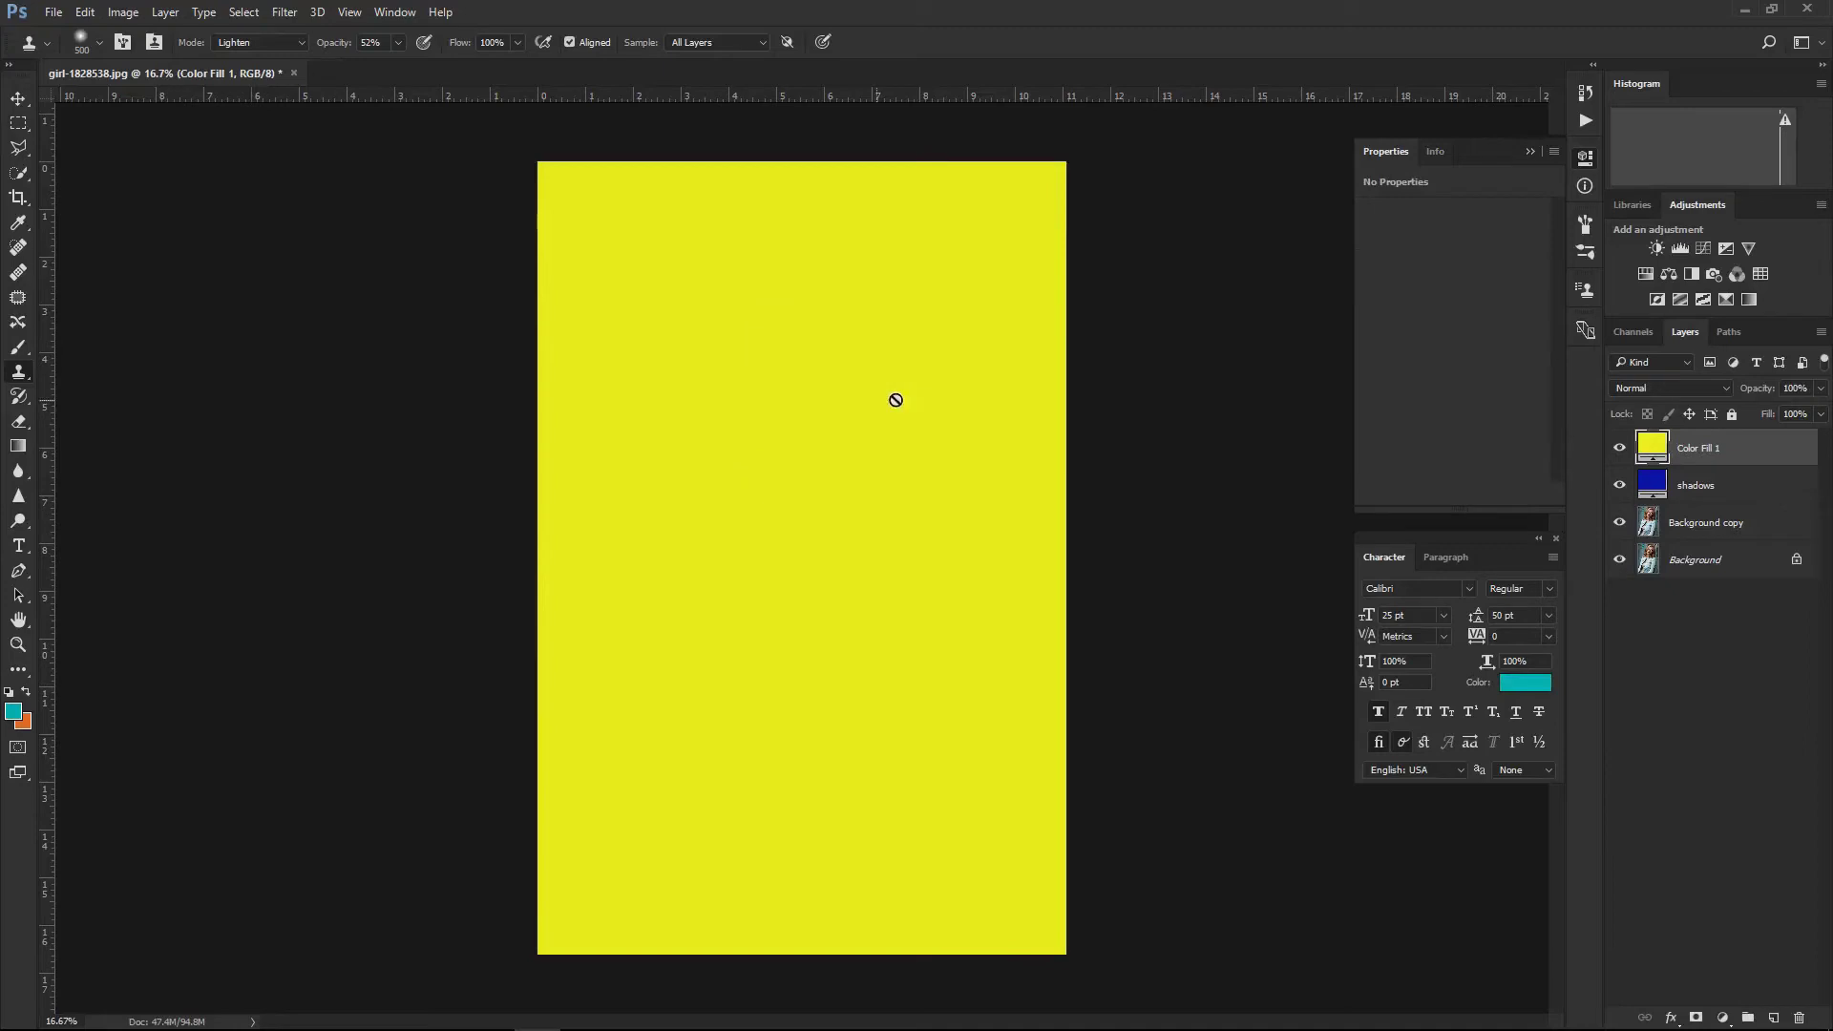
double_click(1712, 455)
type("highlights")
key("Return")
- Hide the highlights and shadows layers and load the RGB channel's luminosity as a selection
left_click(1619, 449)
left_click(1620, 485)
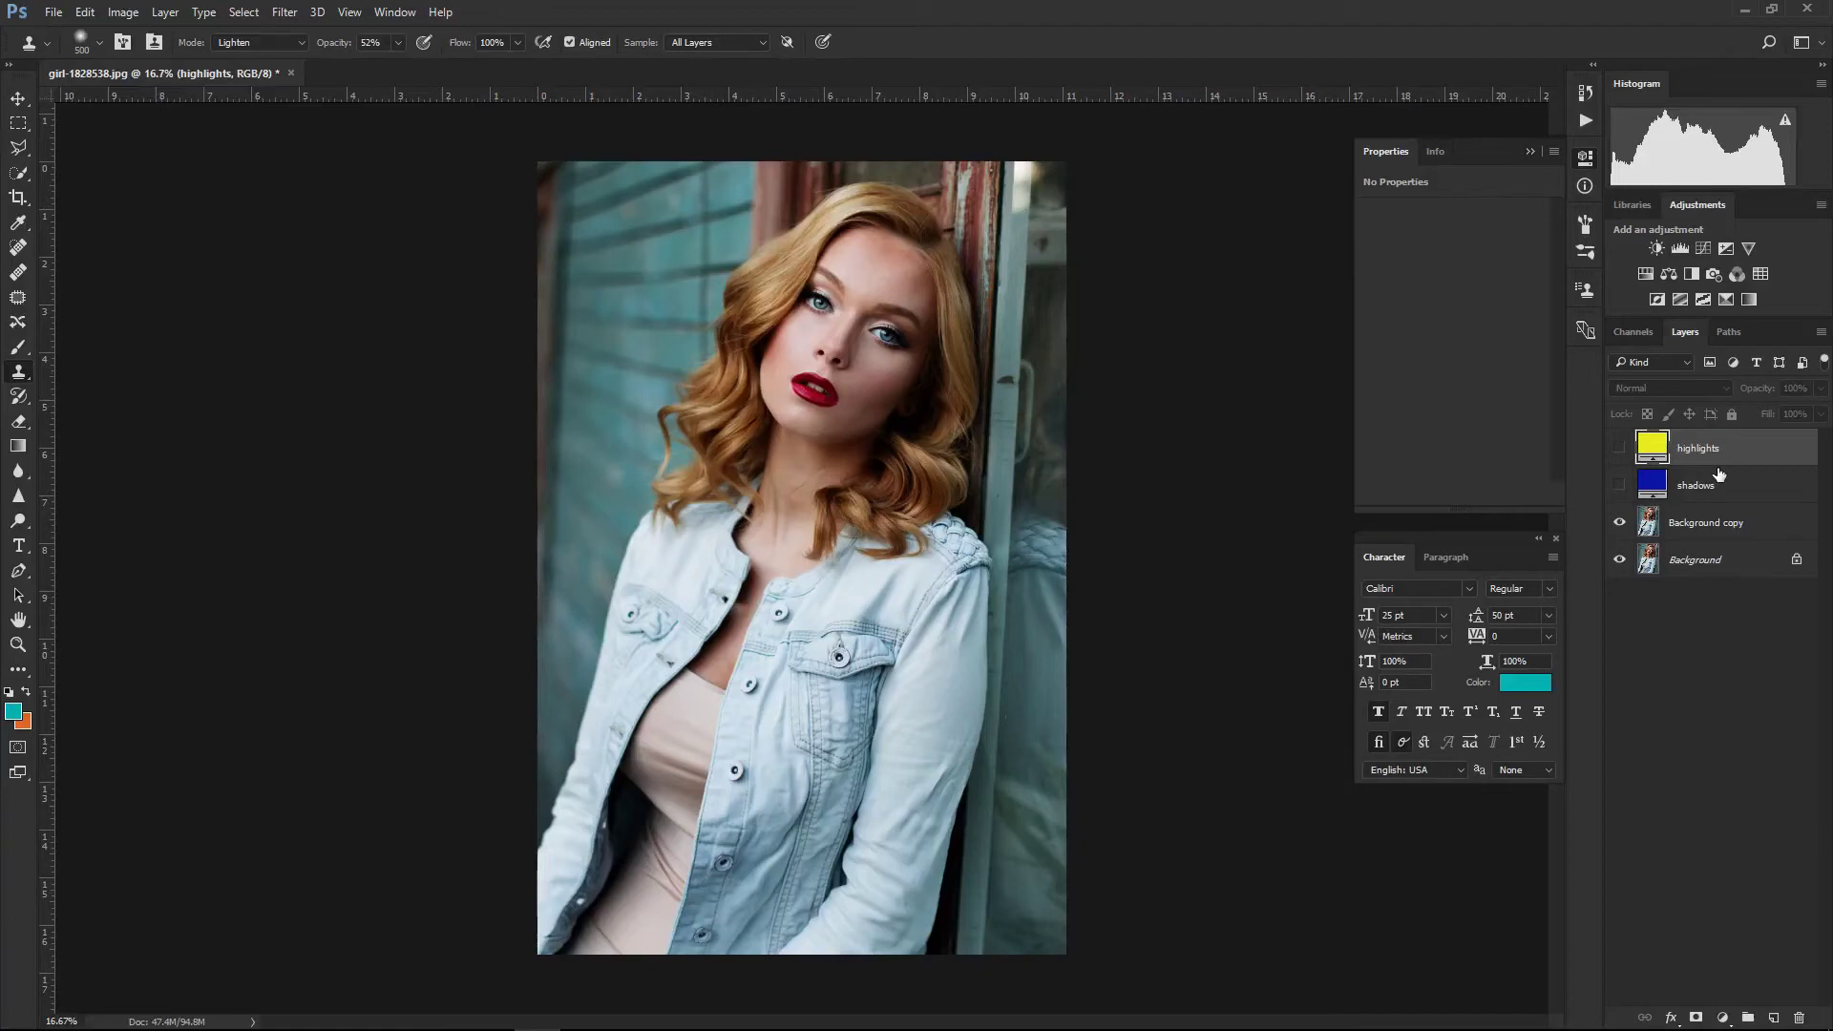
left_click(1633, 332)
left_click(1684, 331)
left_click(1726, 332)
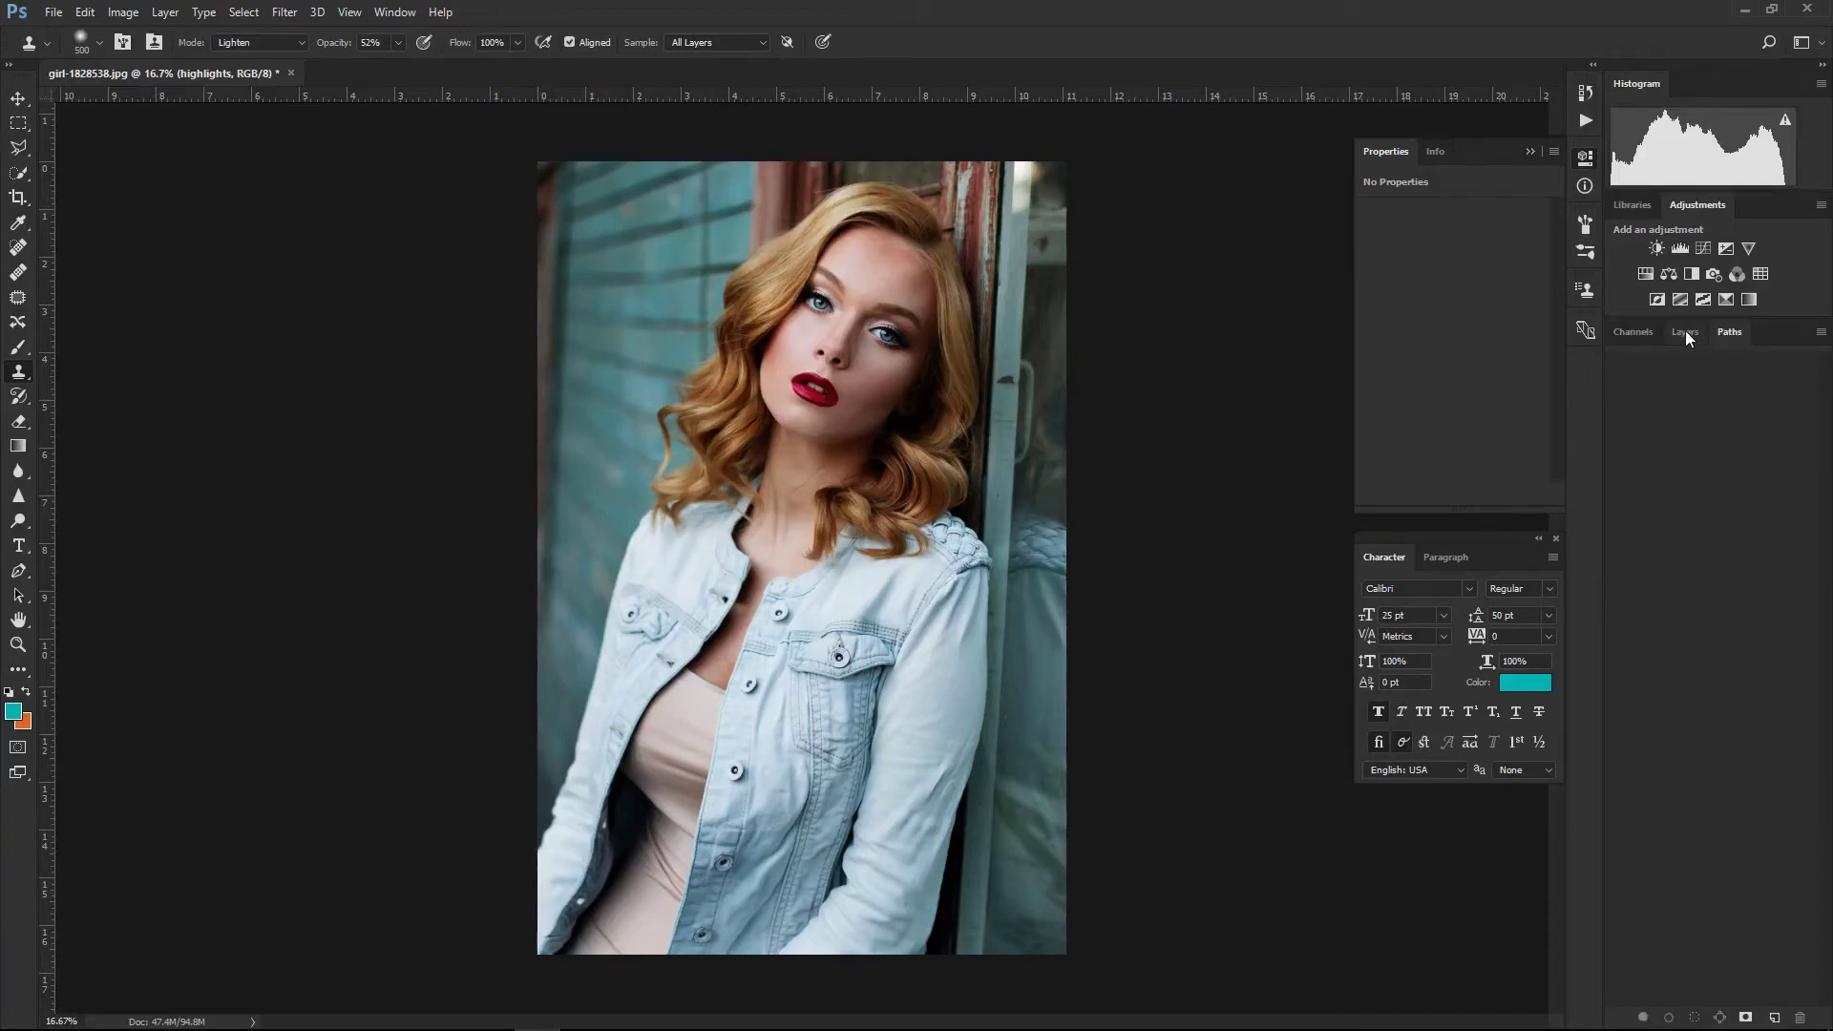
left_click(1686, 332)
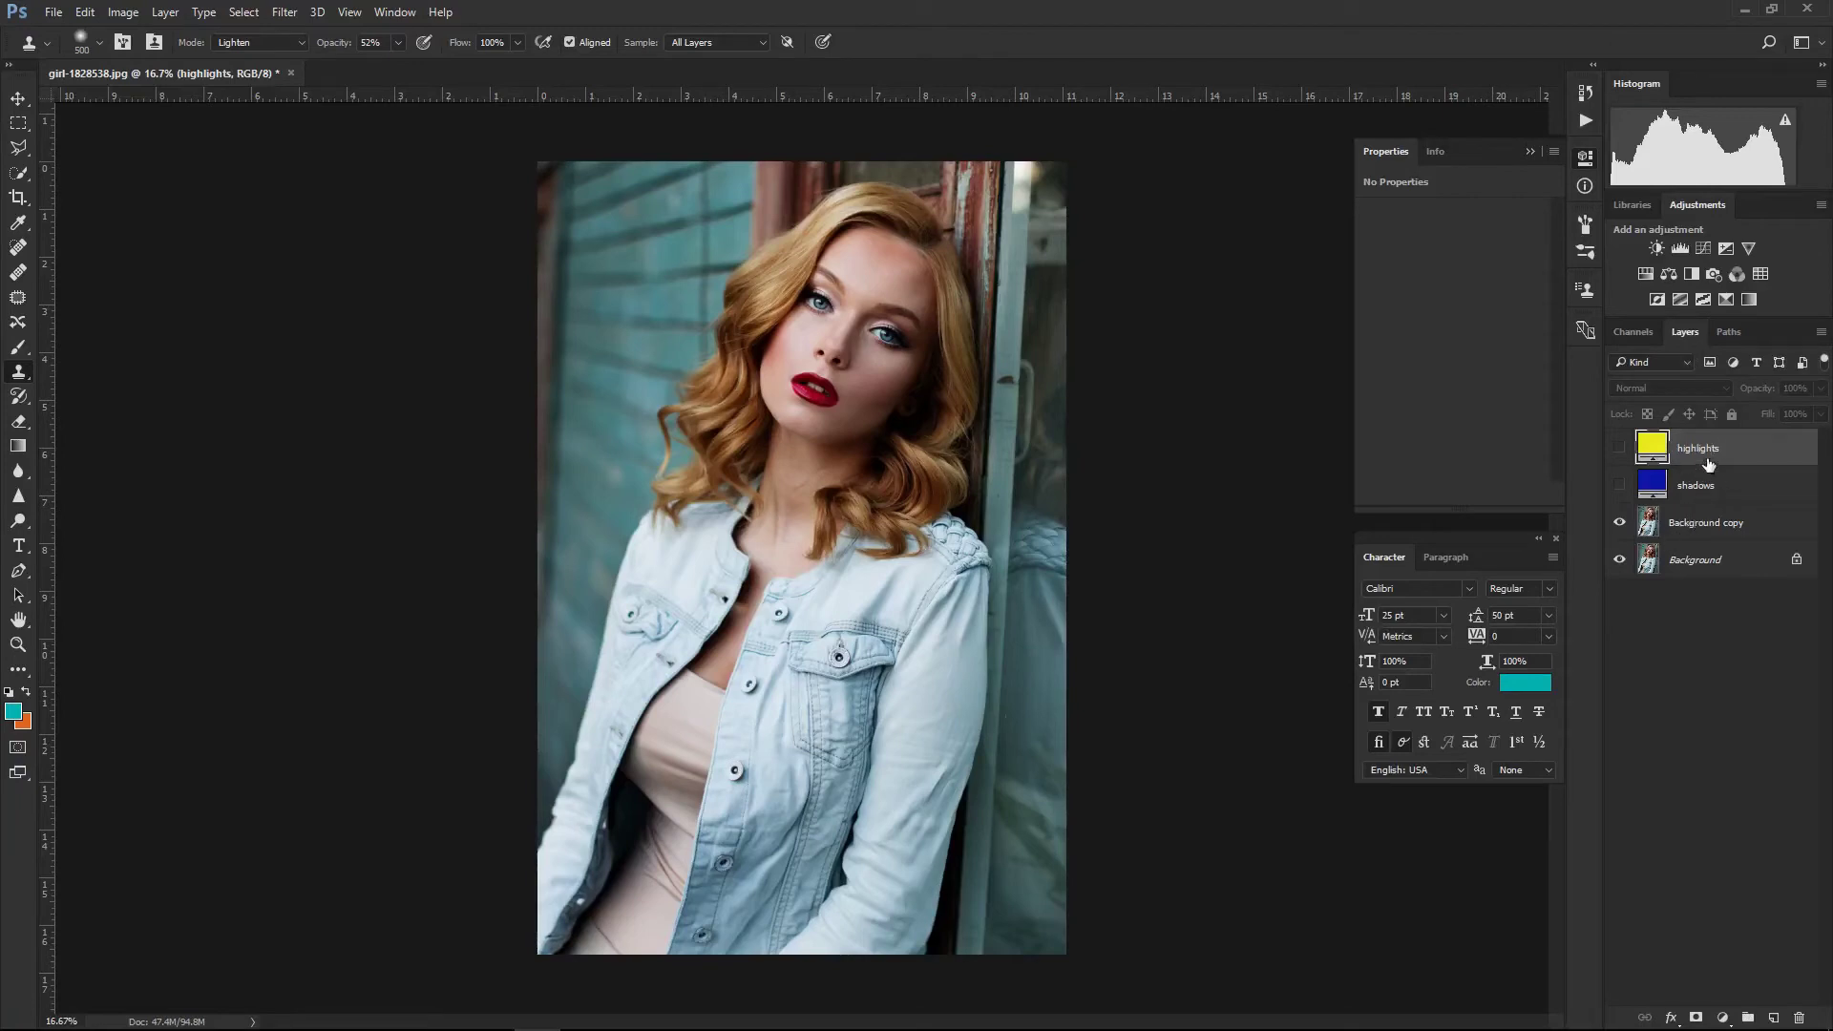
left_click(1643, 331)
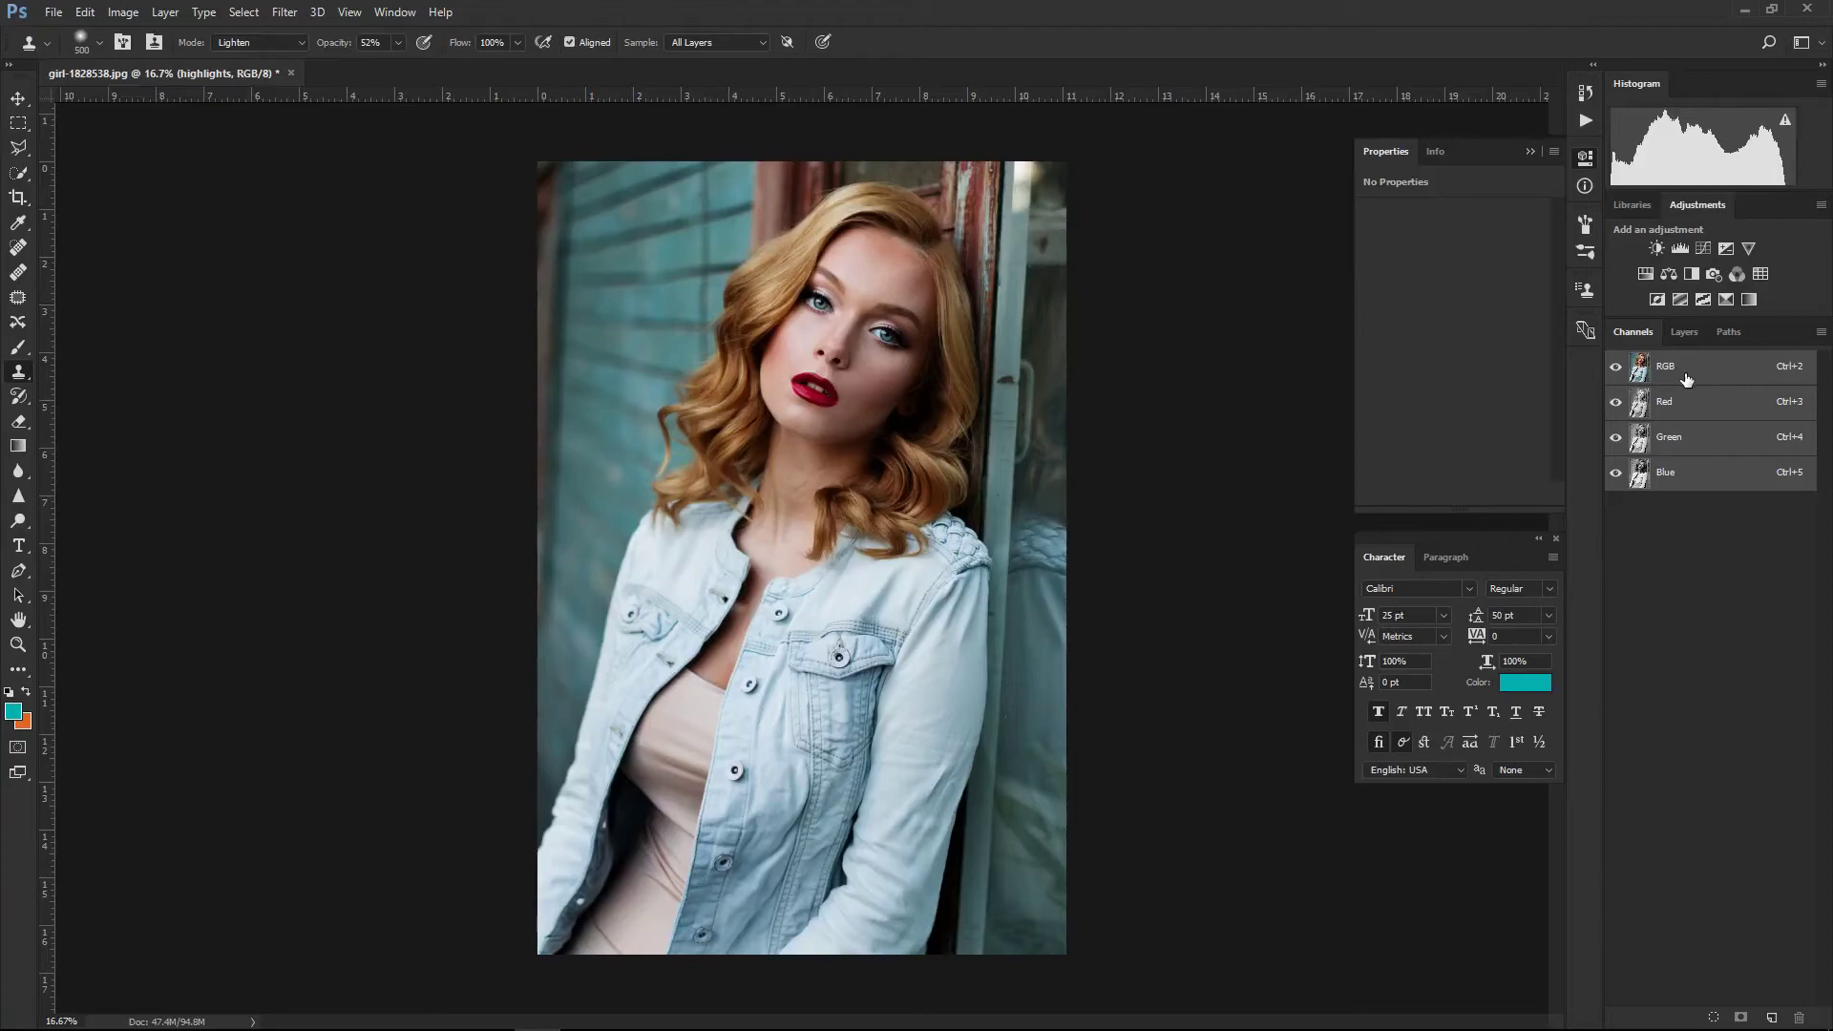
left_click_drag(1690, 381, 1696, 388)
left_click(1696, 388, "ctrl")
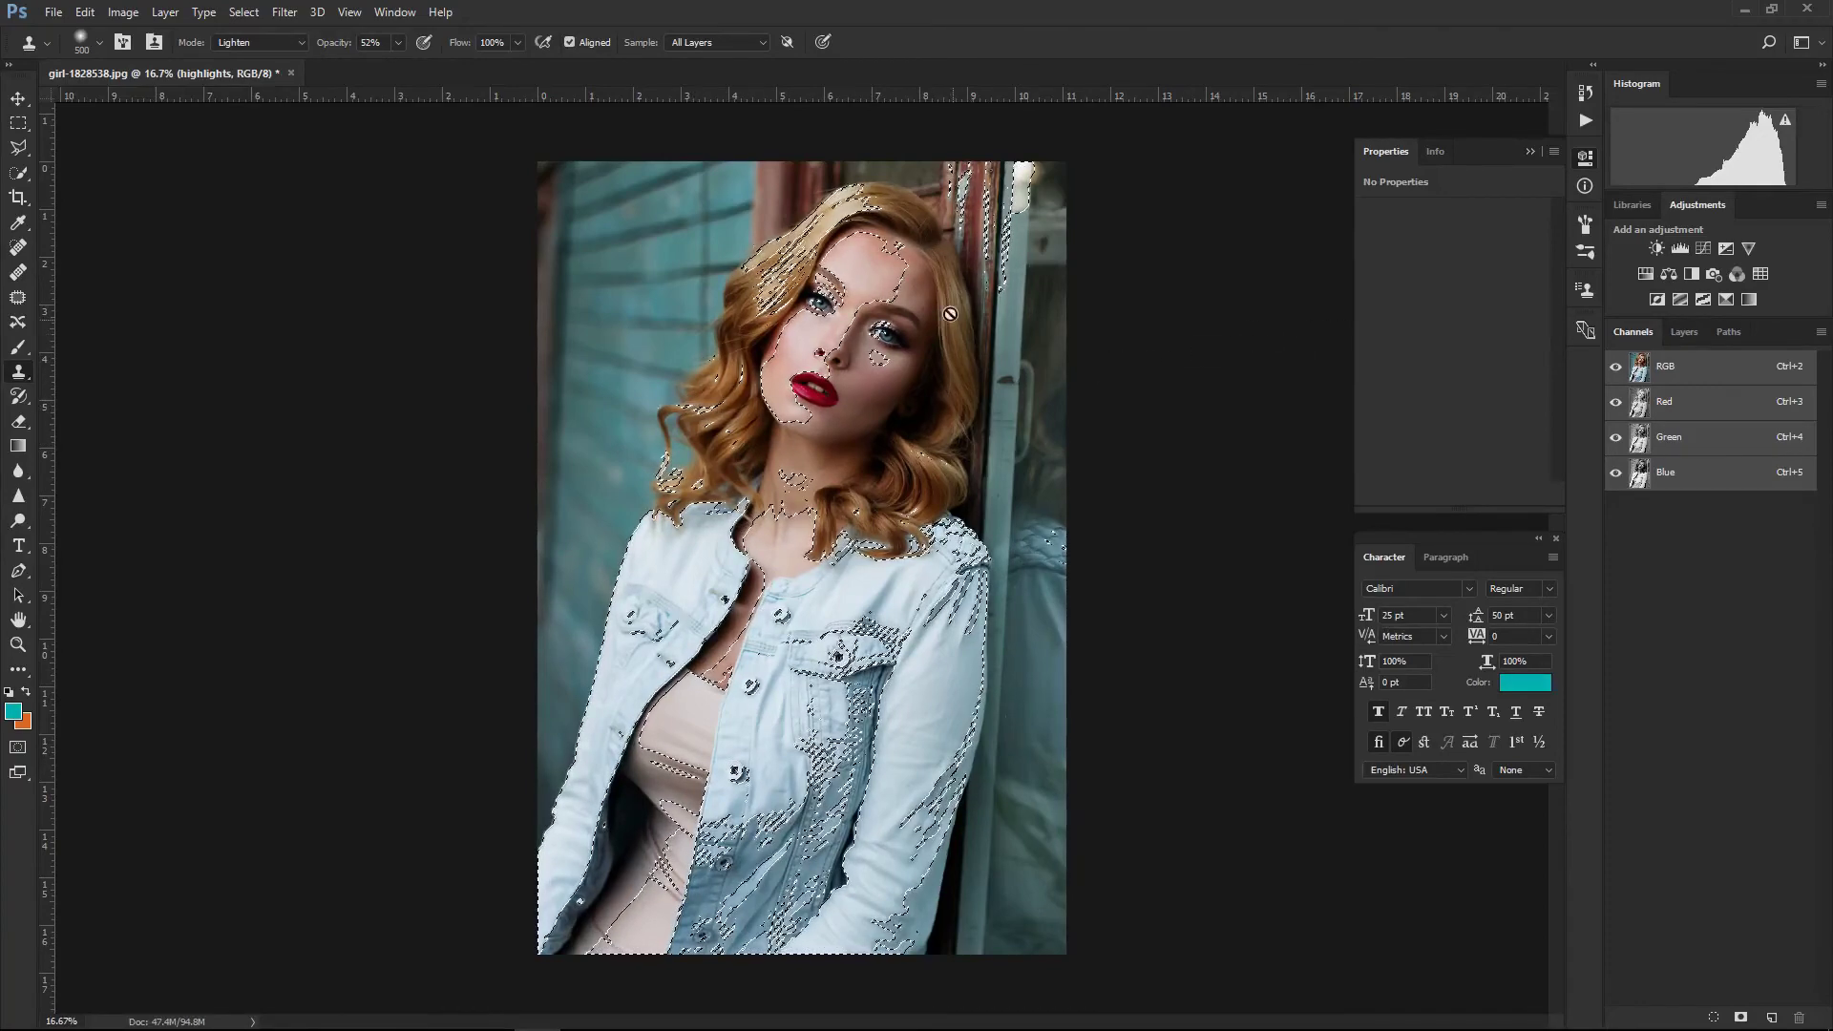
- Show the highlights layer and add a layer mask to it from the luminosity selection
left_click(1687, 333)
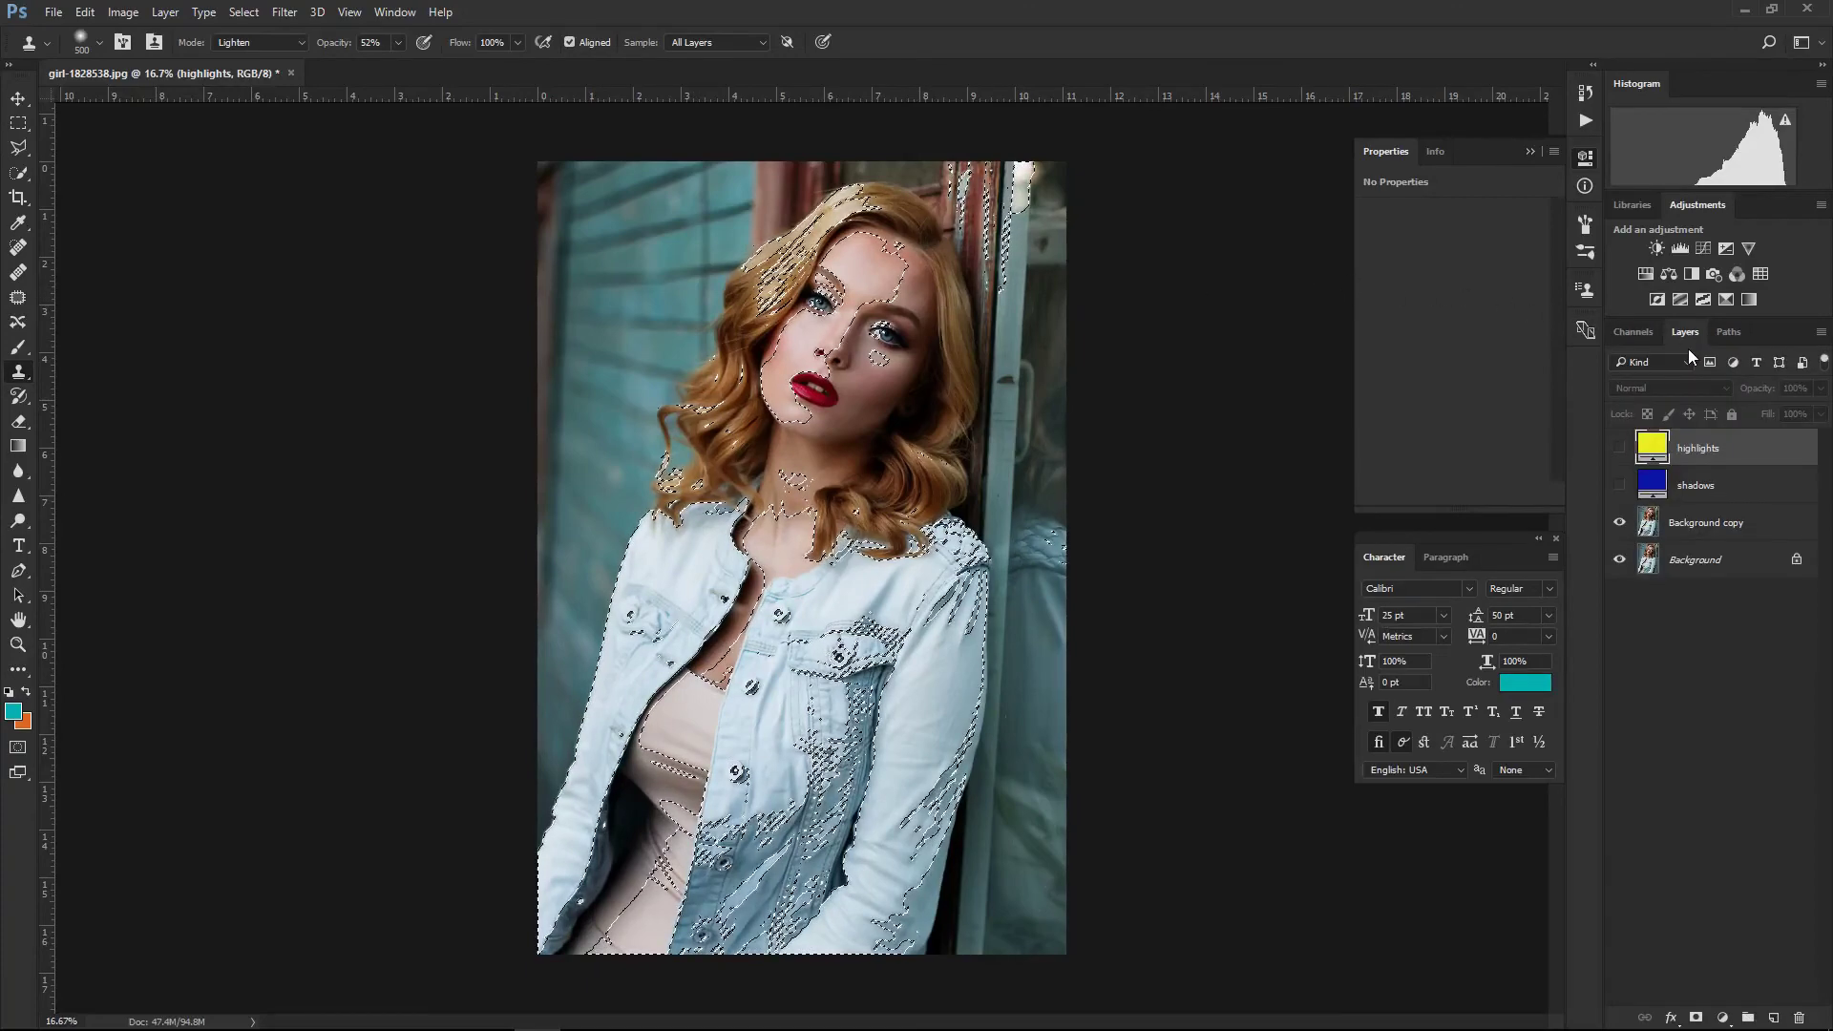
left_click(1621, 451)
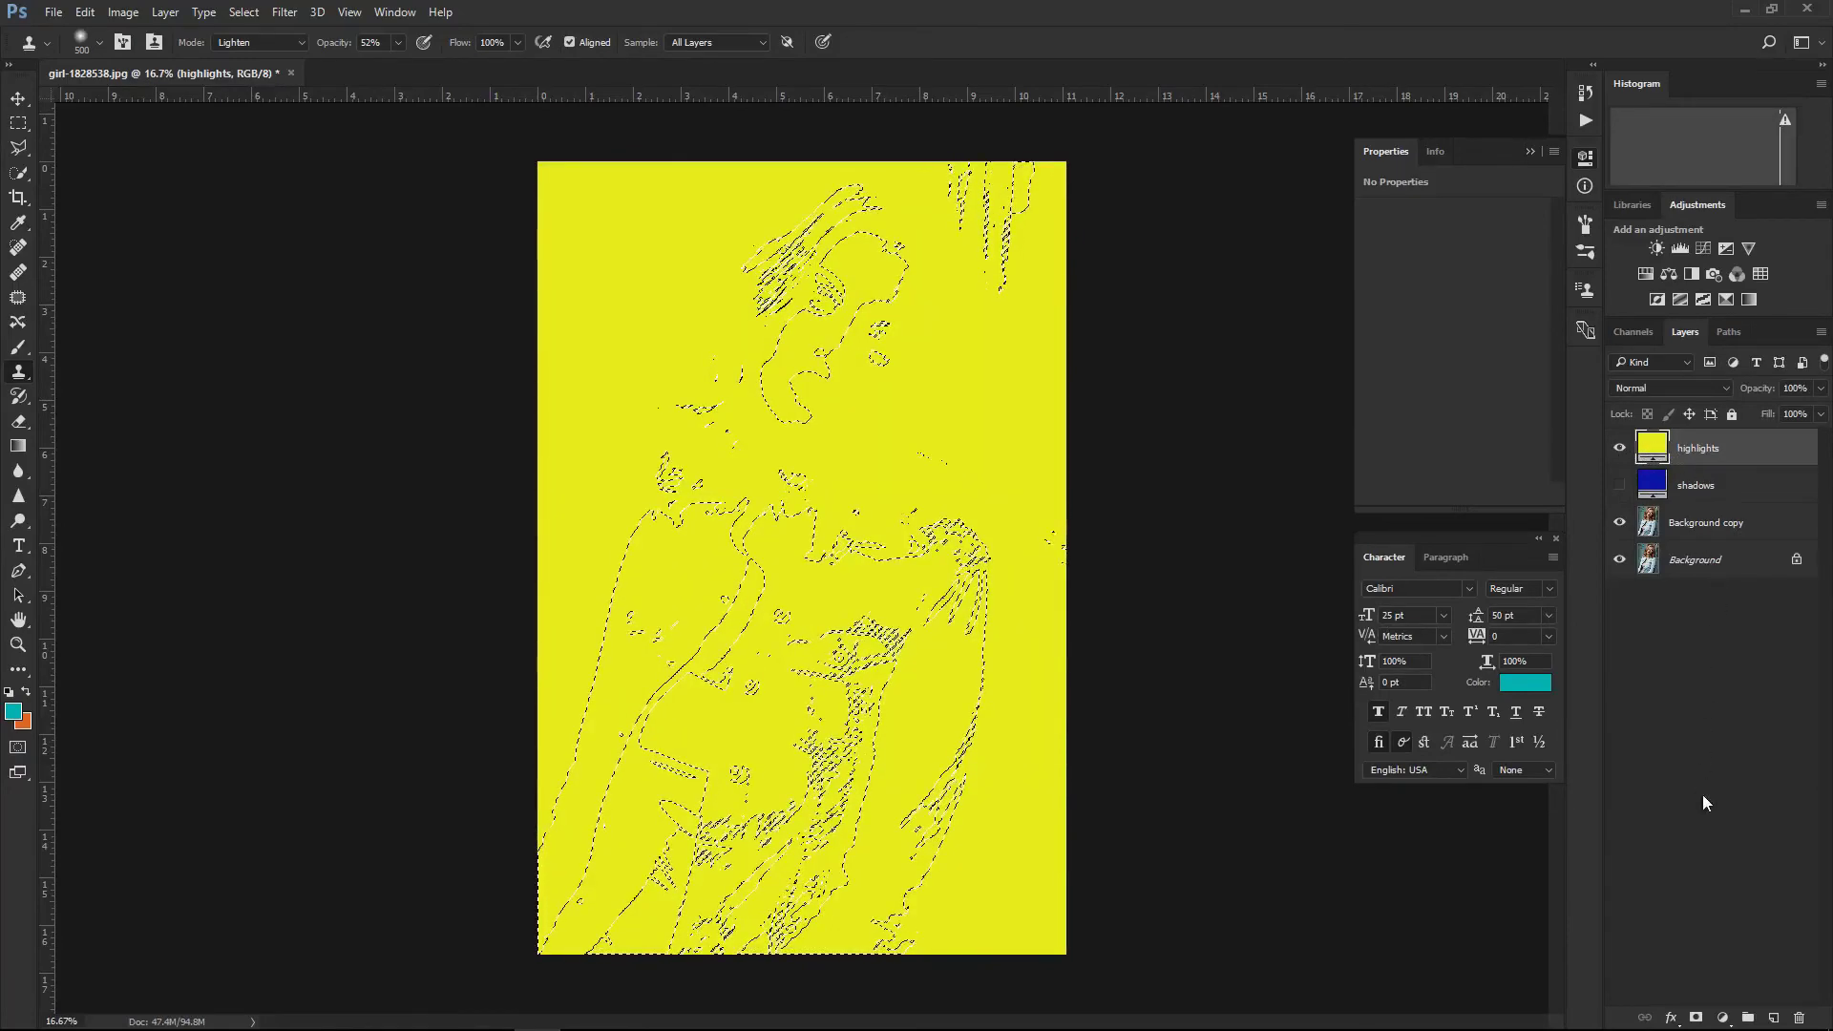
left_click(1697, 1019)
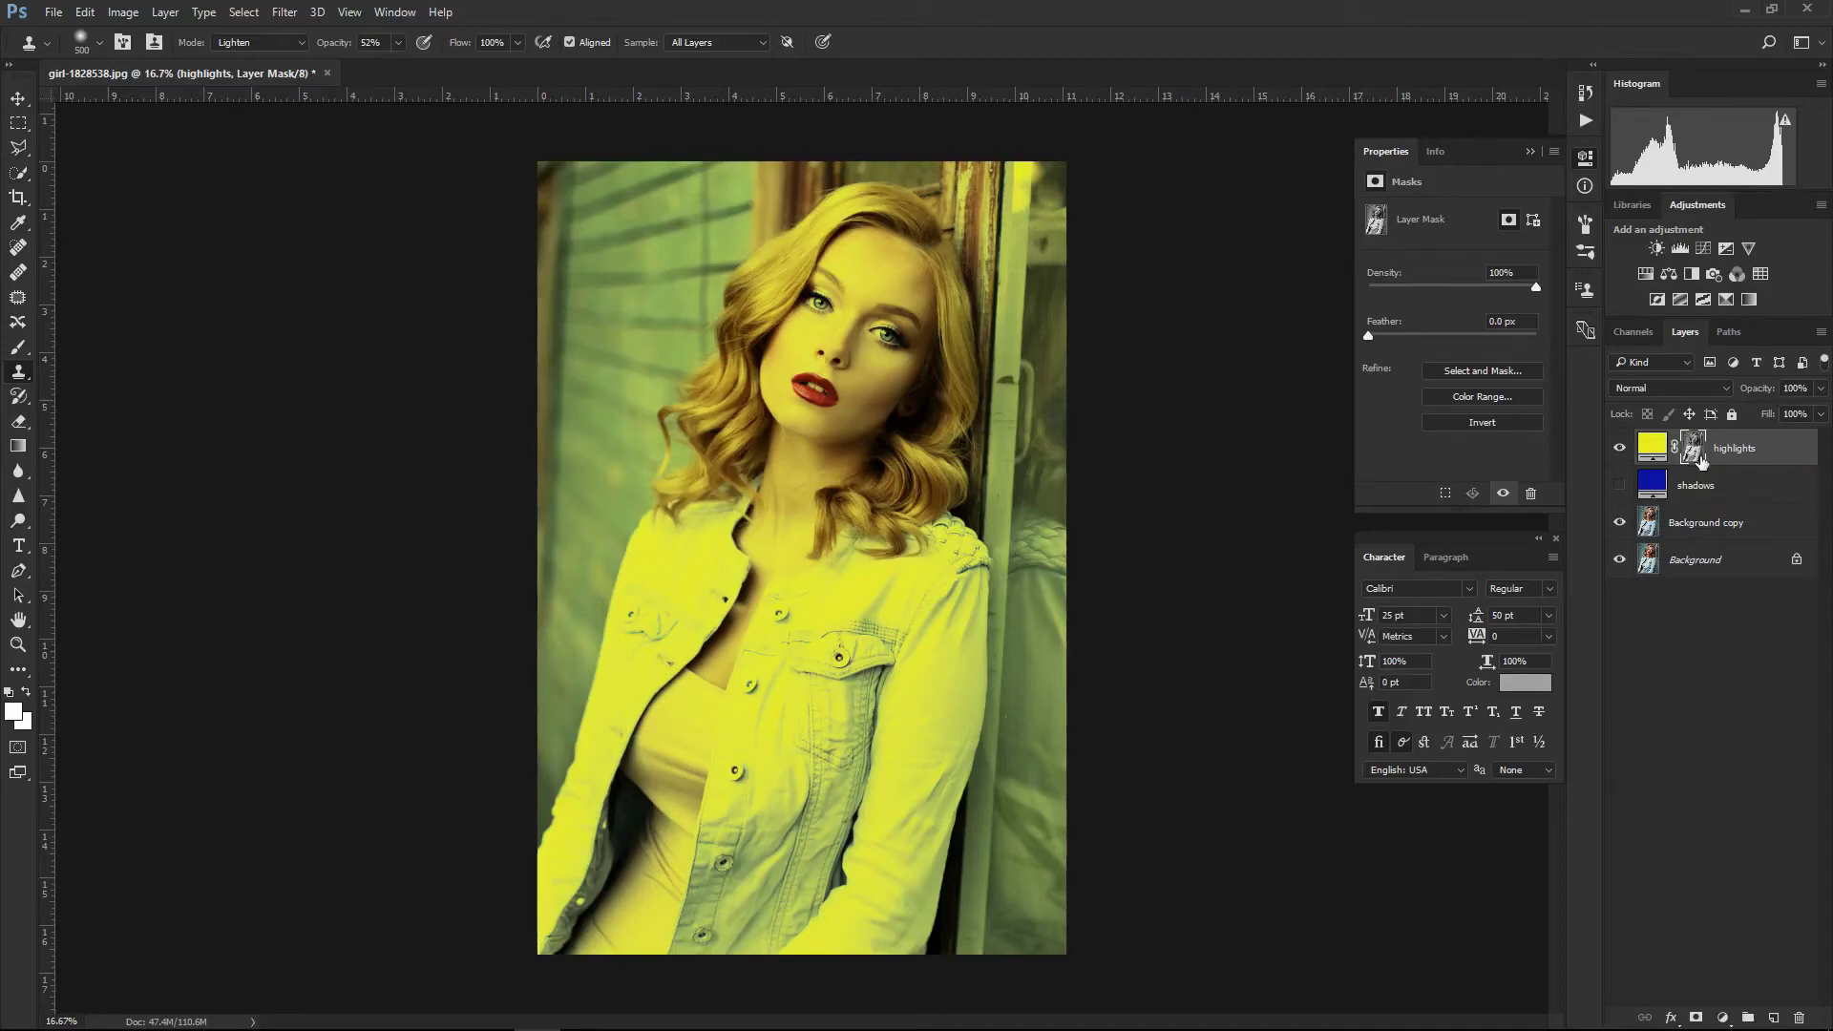
- Copy the highlights mask to the shadows layer, made visible, and invert the copied mask
left_click_drag(1691, 450, 1695, 487)
left_click(1695, 487)
left_click(1696, 451)
left_click(1696, 487)
left_click(1620, 488)
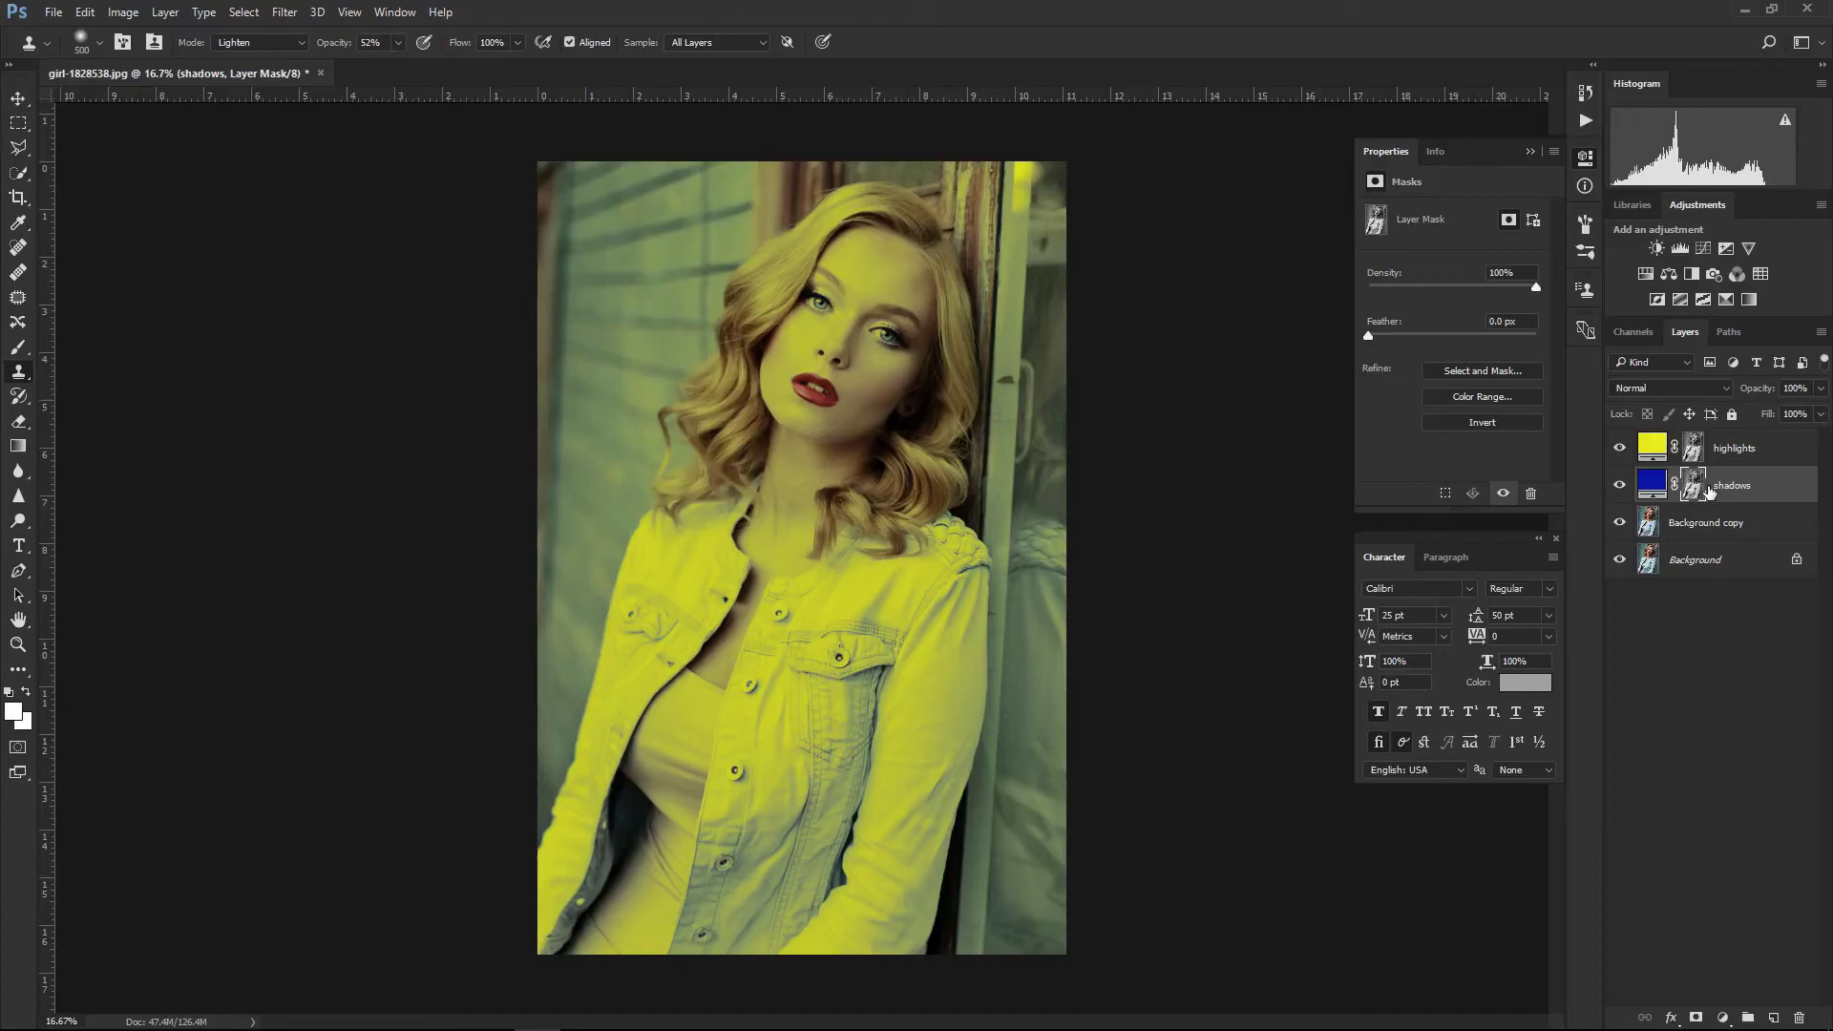
key("ctrl+i")
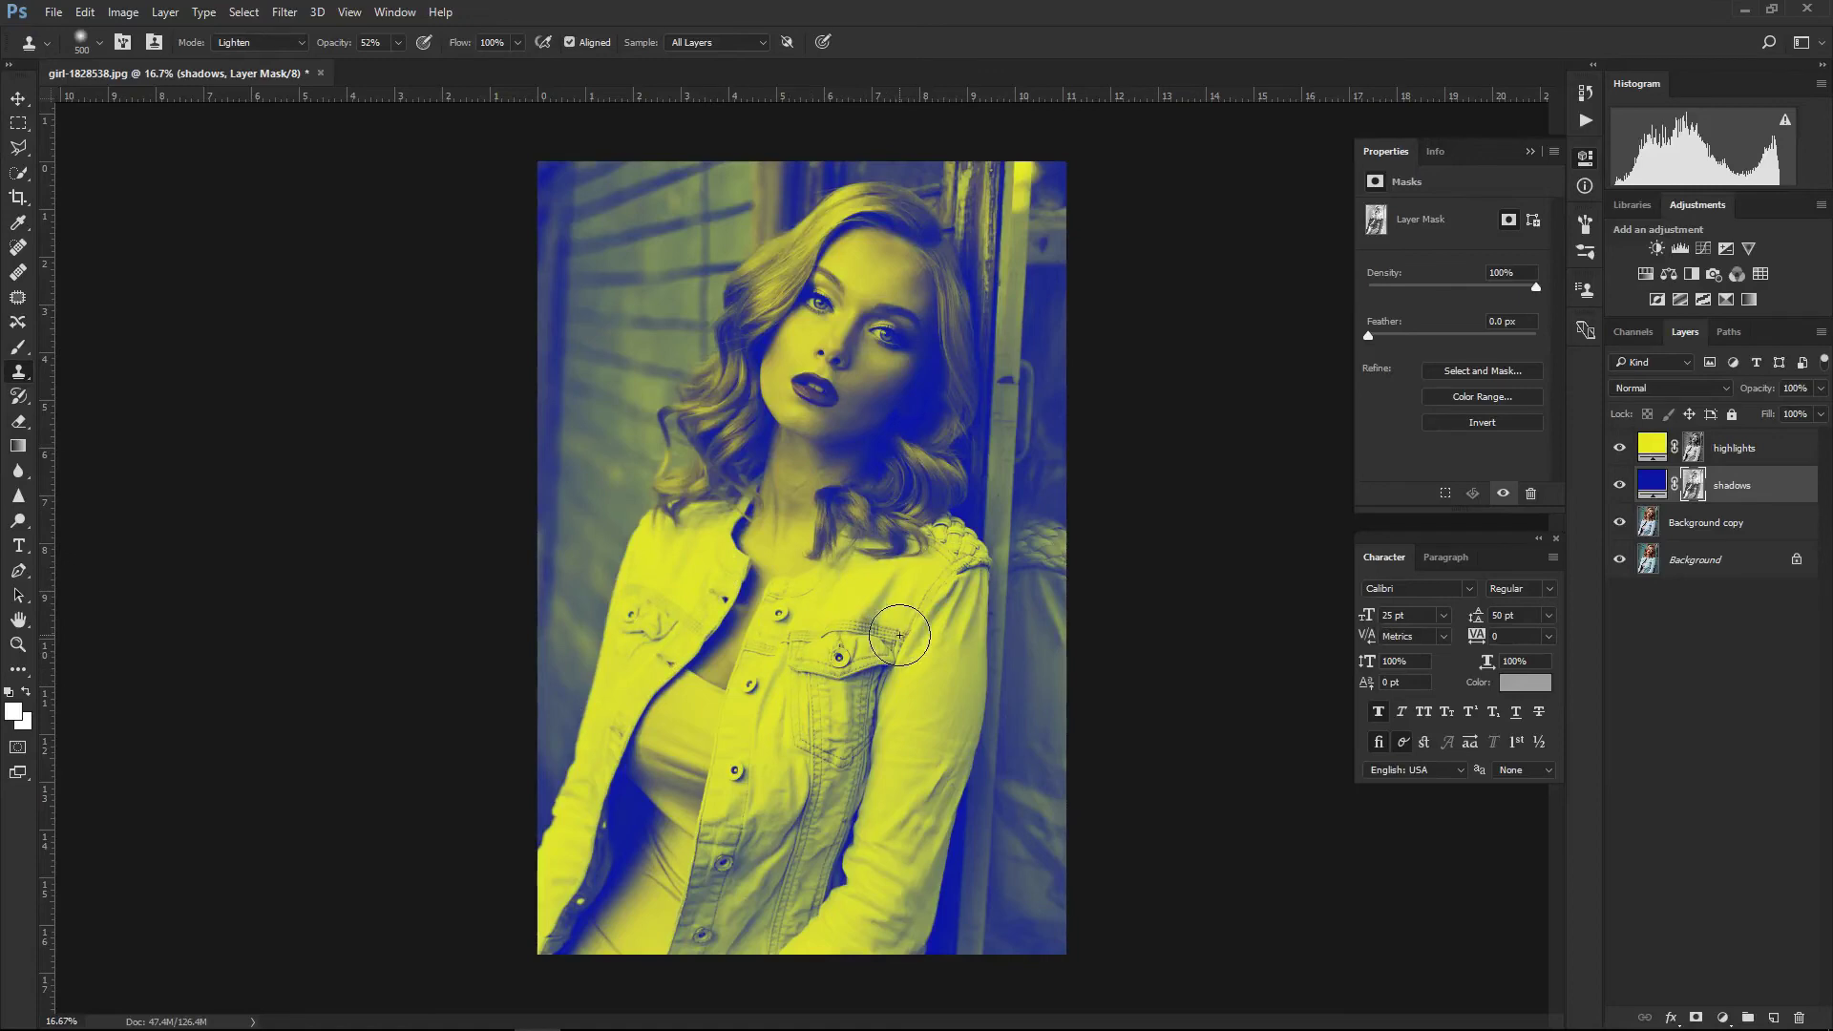
- Set the highlights and shadows layers to Soft Light and compare the portrait with both layers hidden and shown
left_click(1774, 449, "shift")
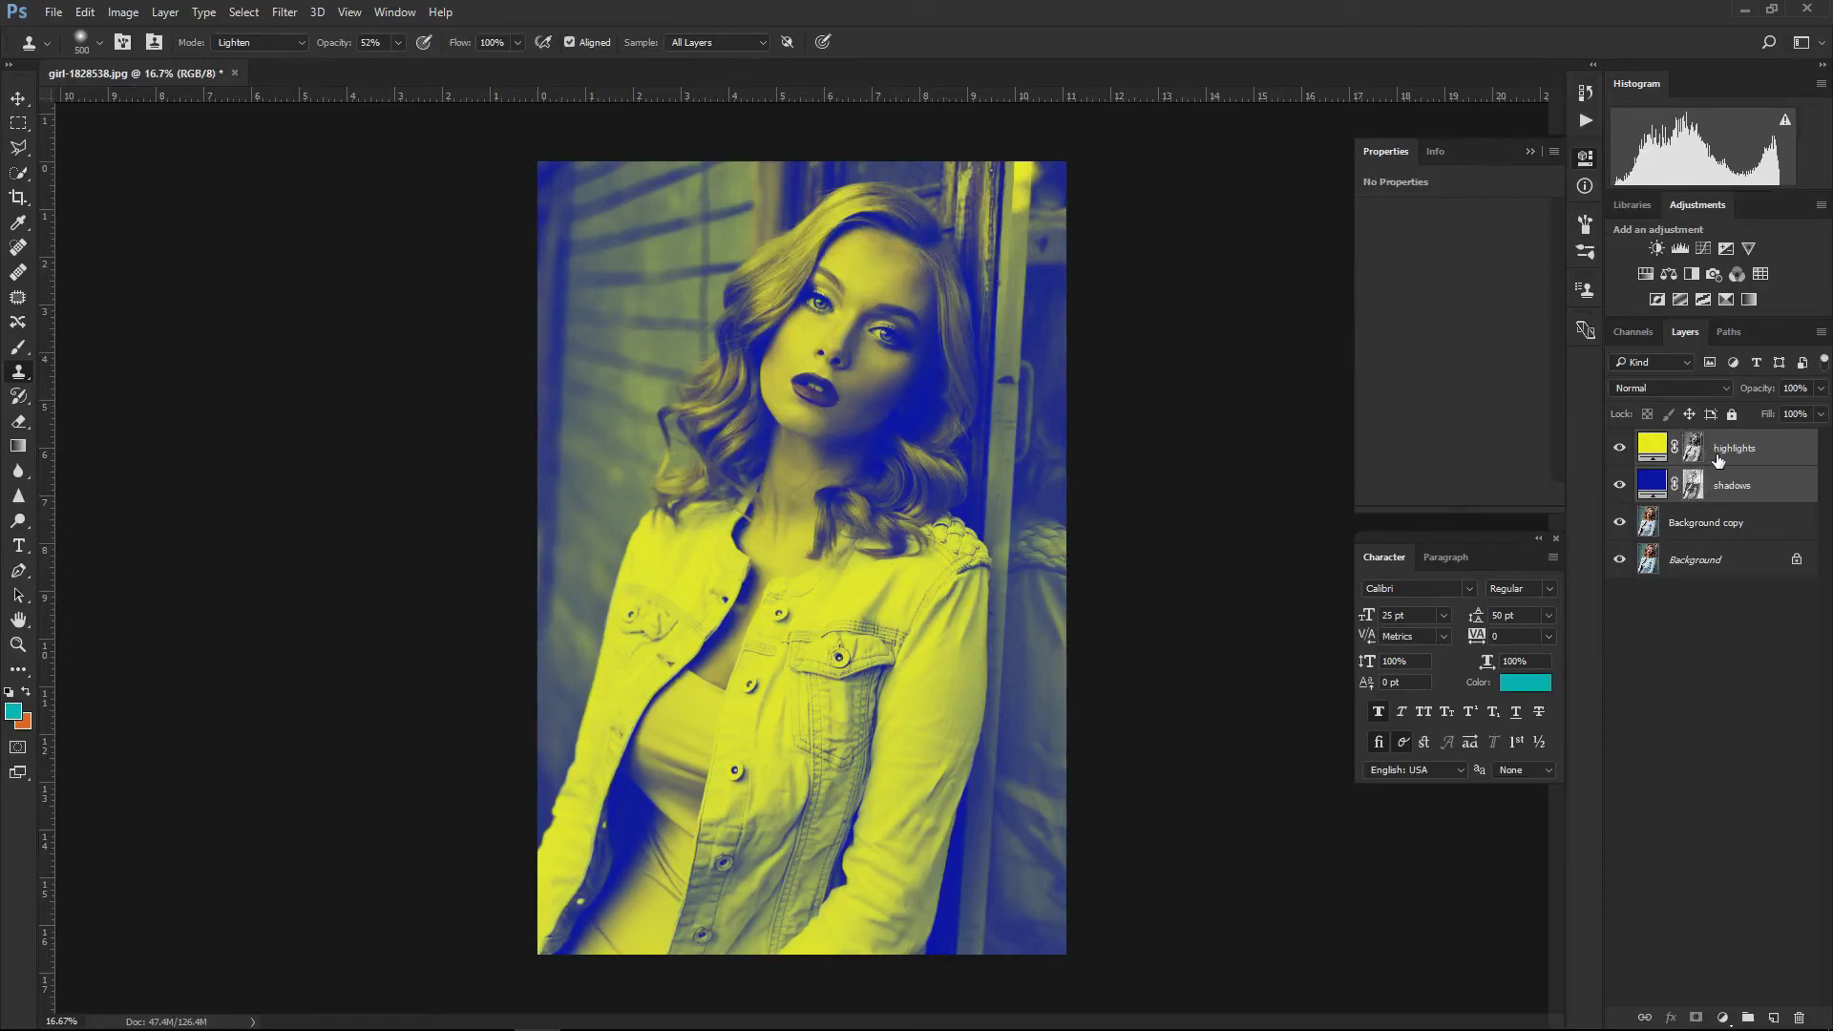
left_click(1699, 388)
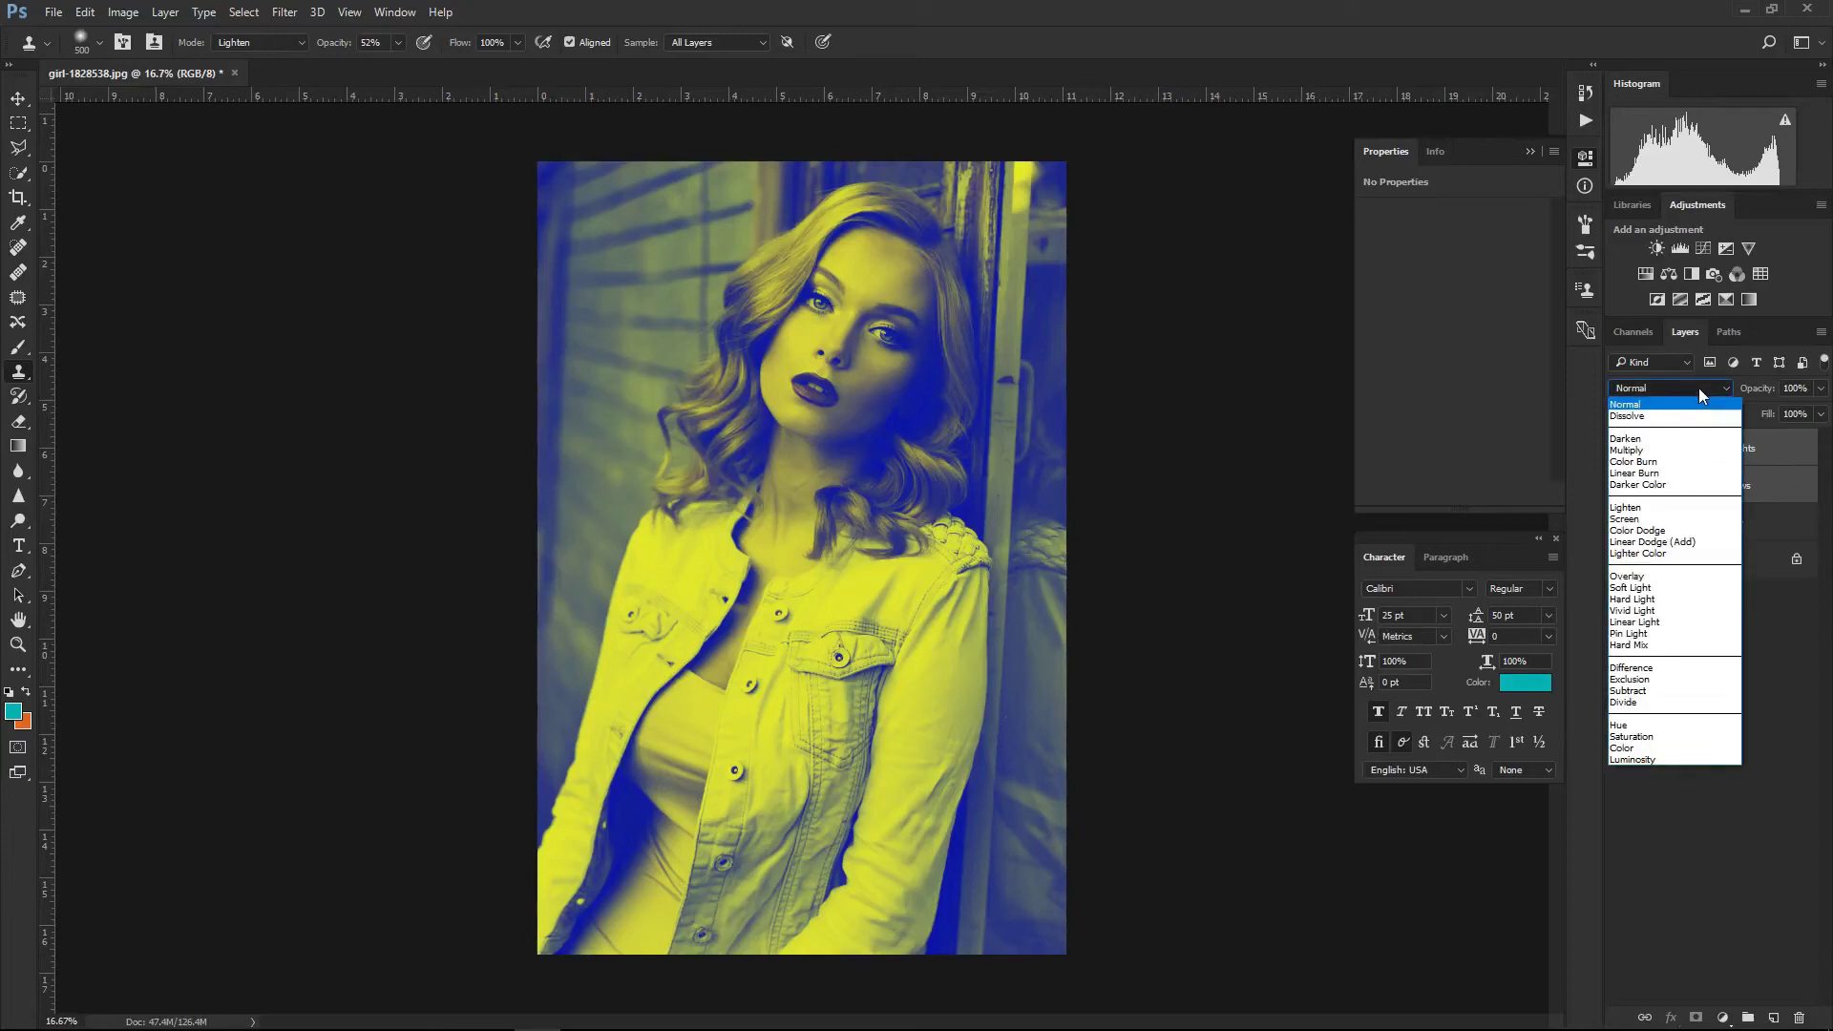
left_click(1655, 588)
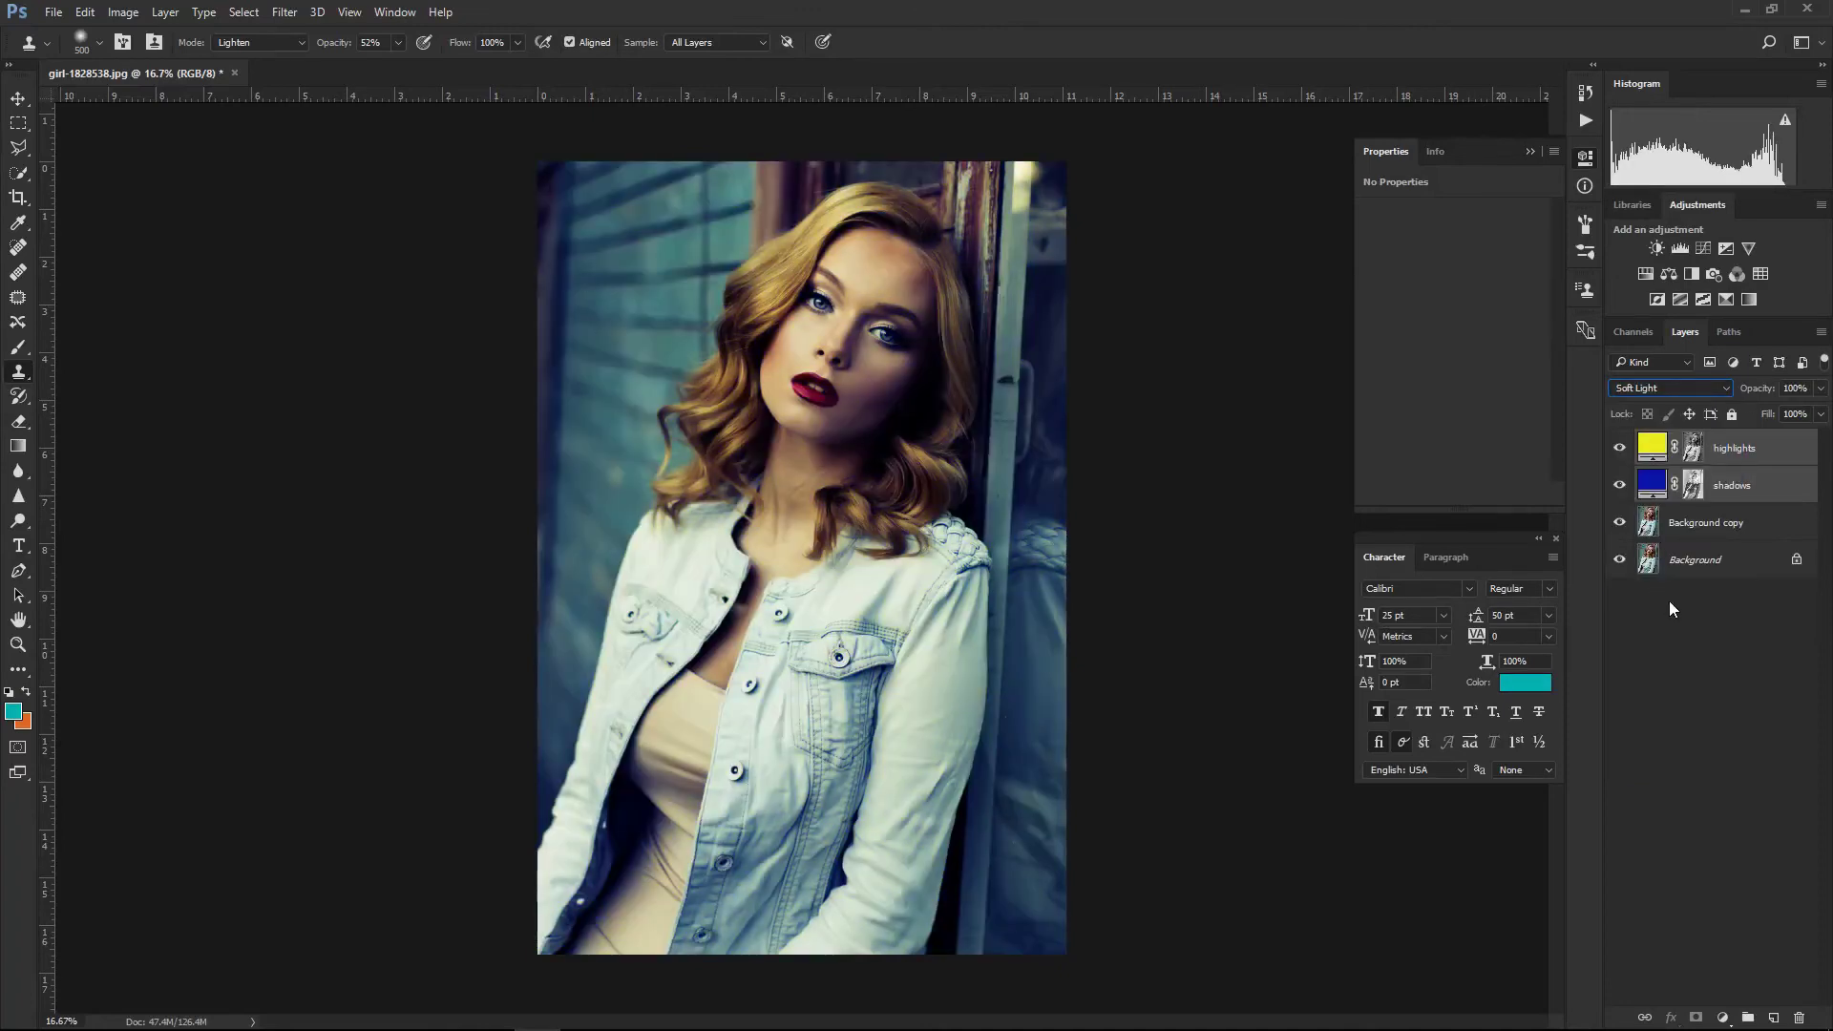
left_click(1619, 487)
left_click(1620, 449)
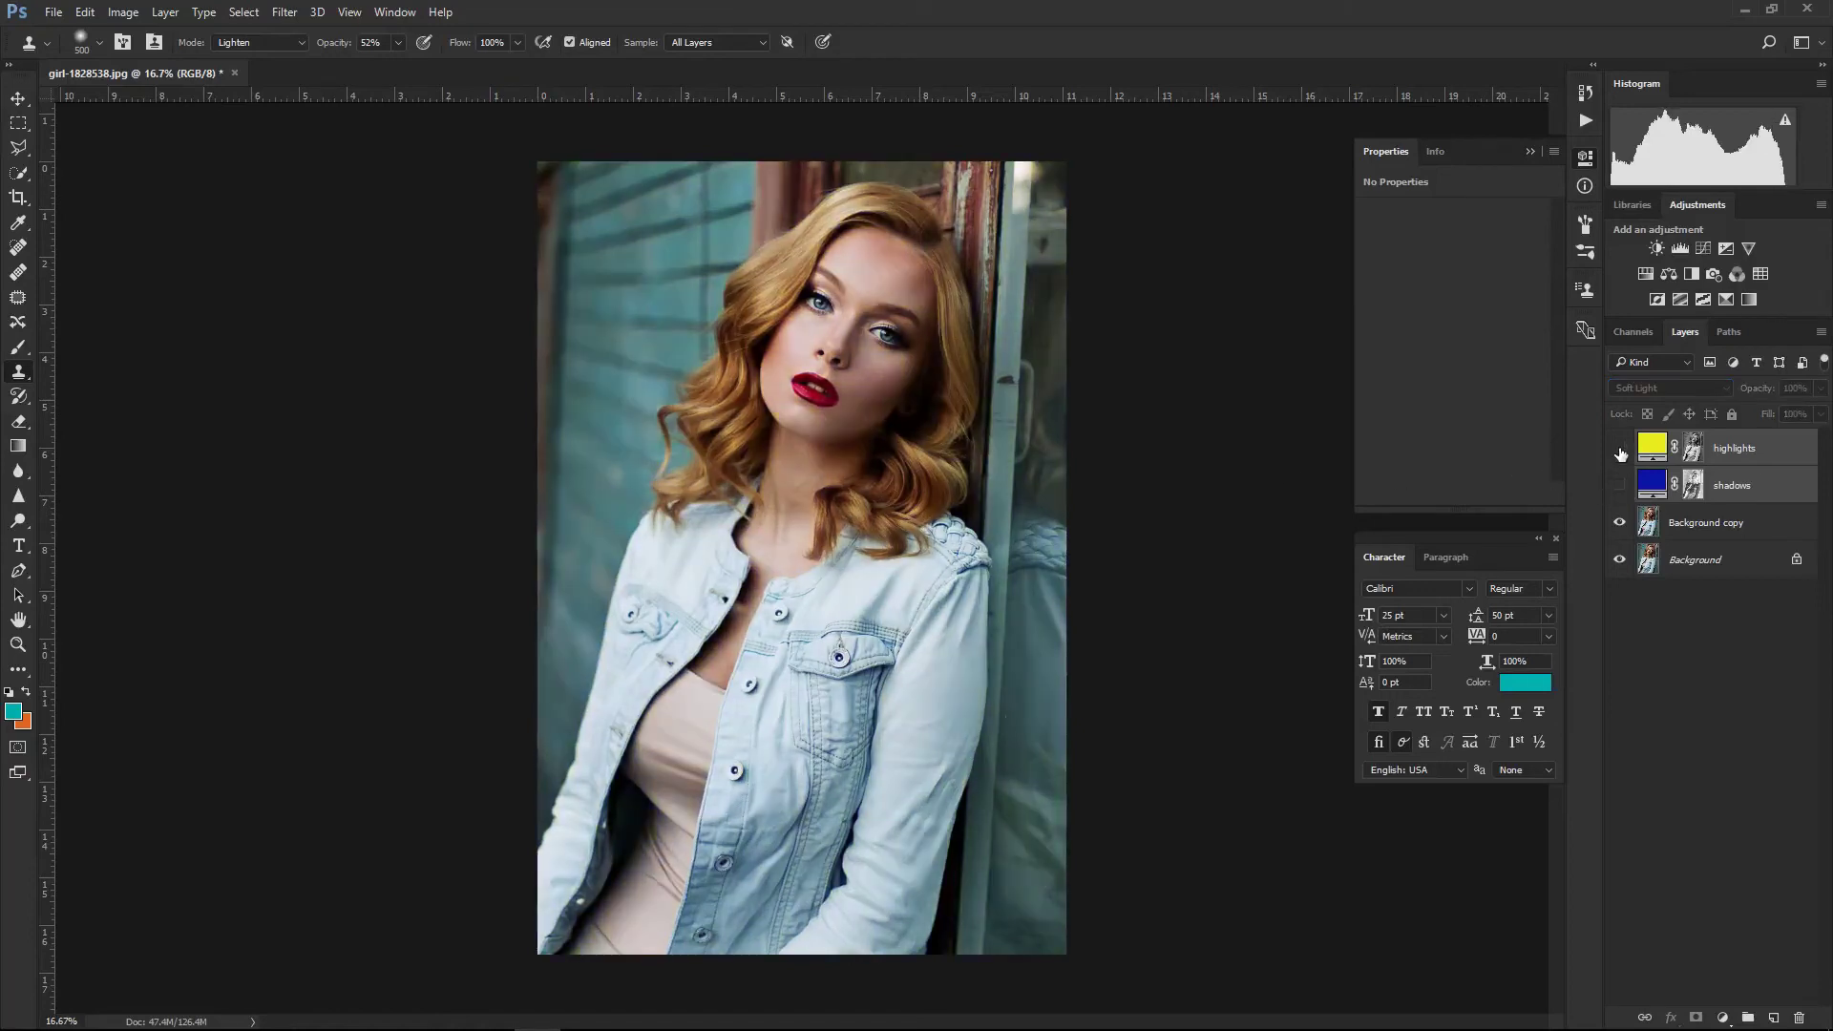
left_click(1620, 448)
left_click(1619, 485)
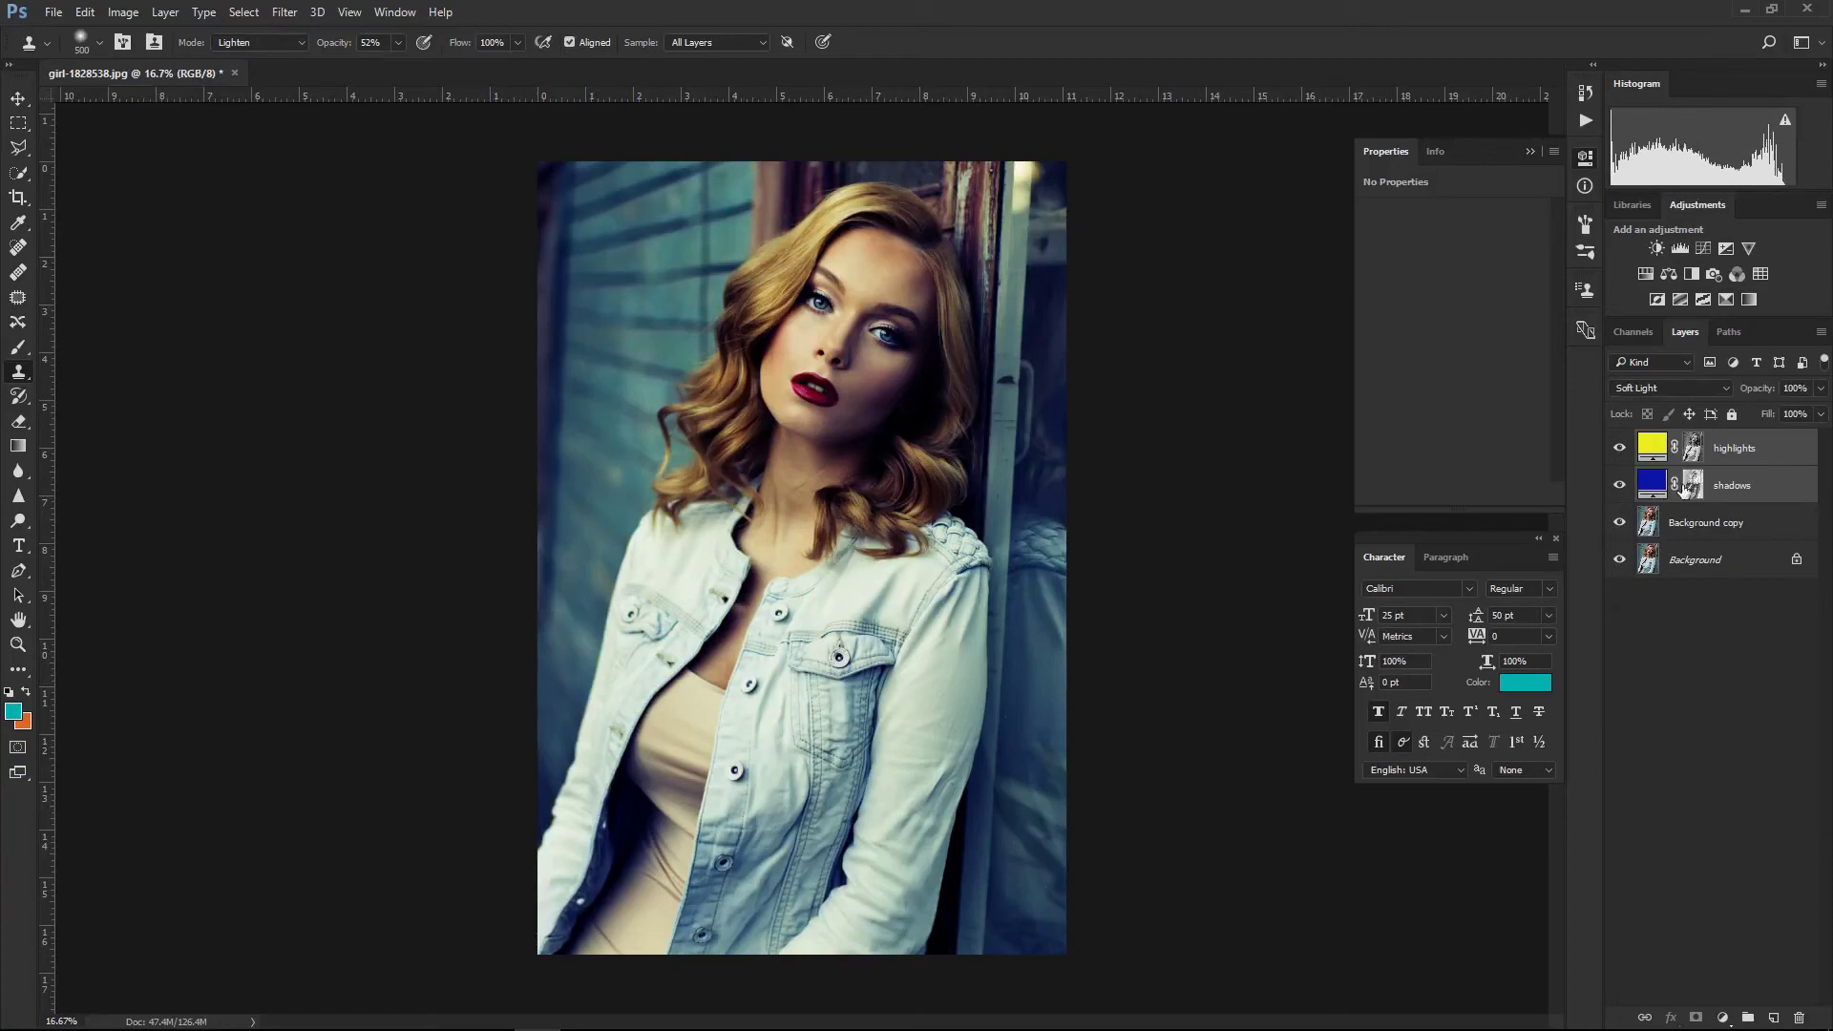
- Lower the opacity of the highlights and shadows layers to 53%
left_click(1823, 397)
left_click_drag(1821, 413, 1786, 414)
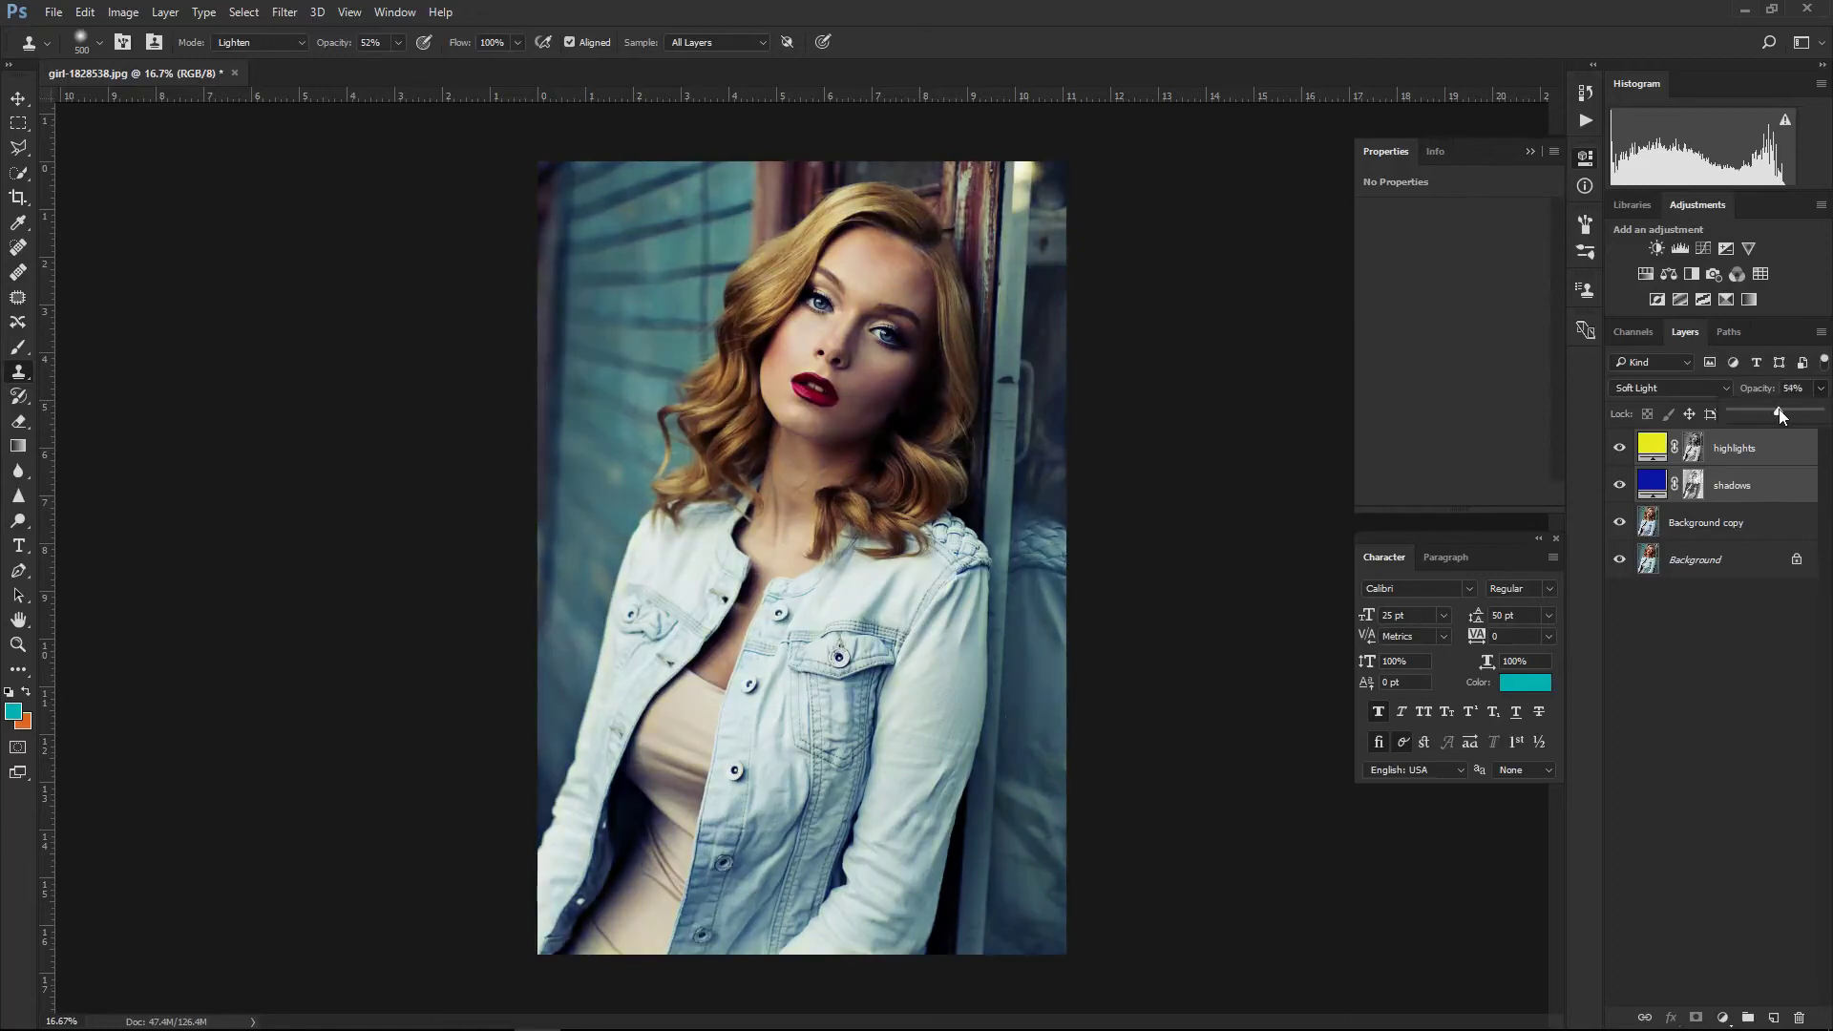
left_click_drag(1753, 414, 1748, 413)
- Change the highlights fill color to orange #ed9f02 with a hue of 40°
left_click(1656, 454)
left_click(1656, 453)
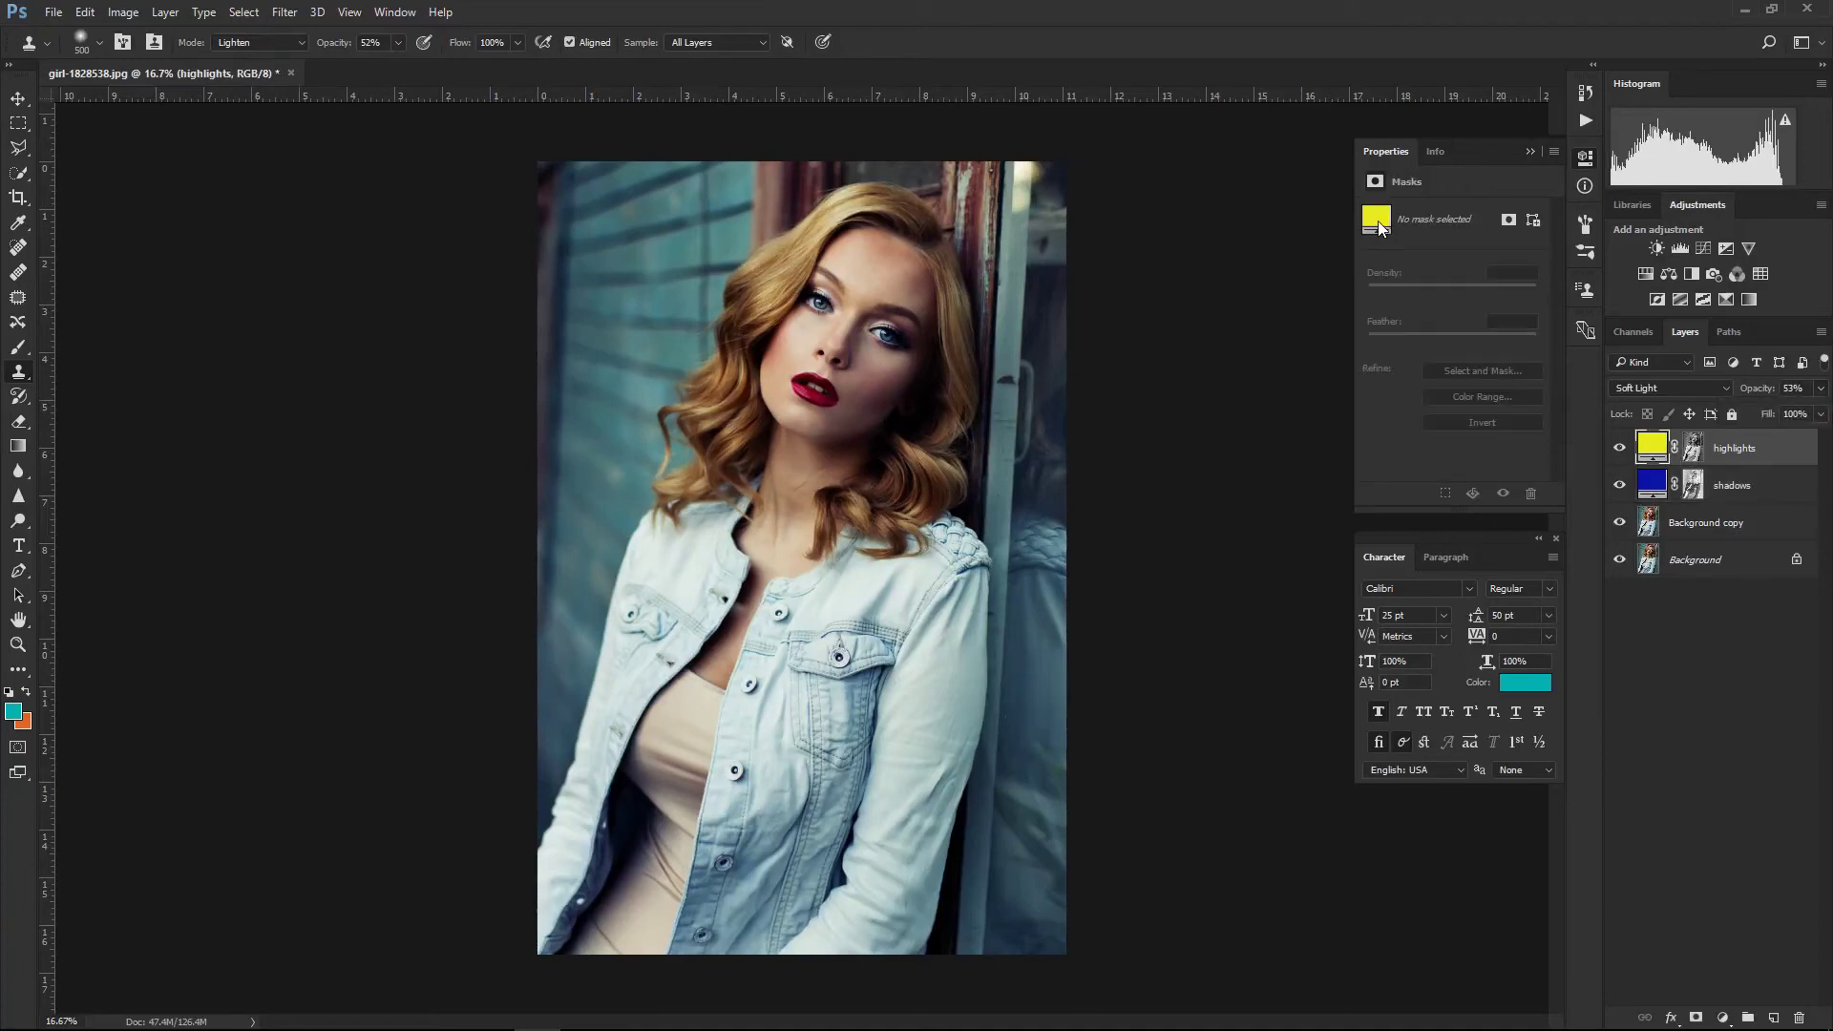
double_click(1652, 447)
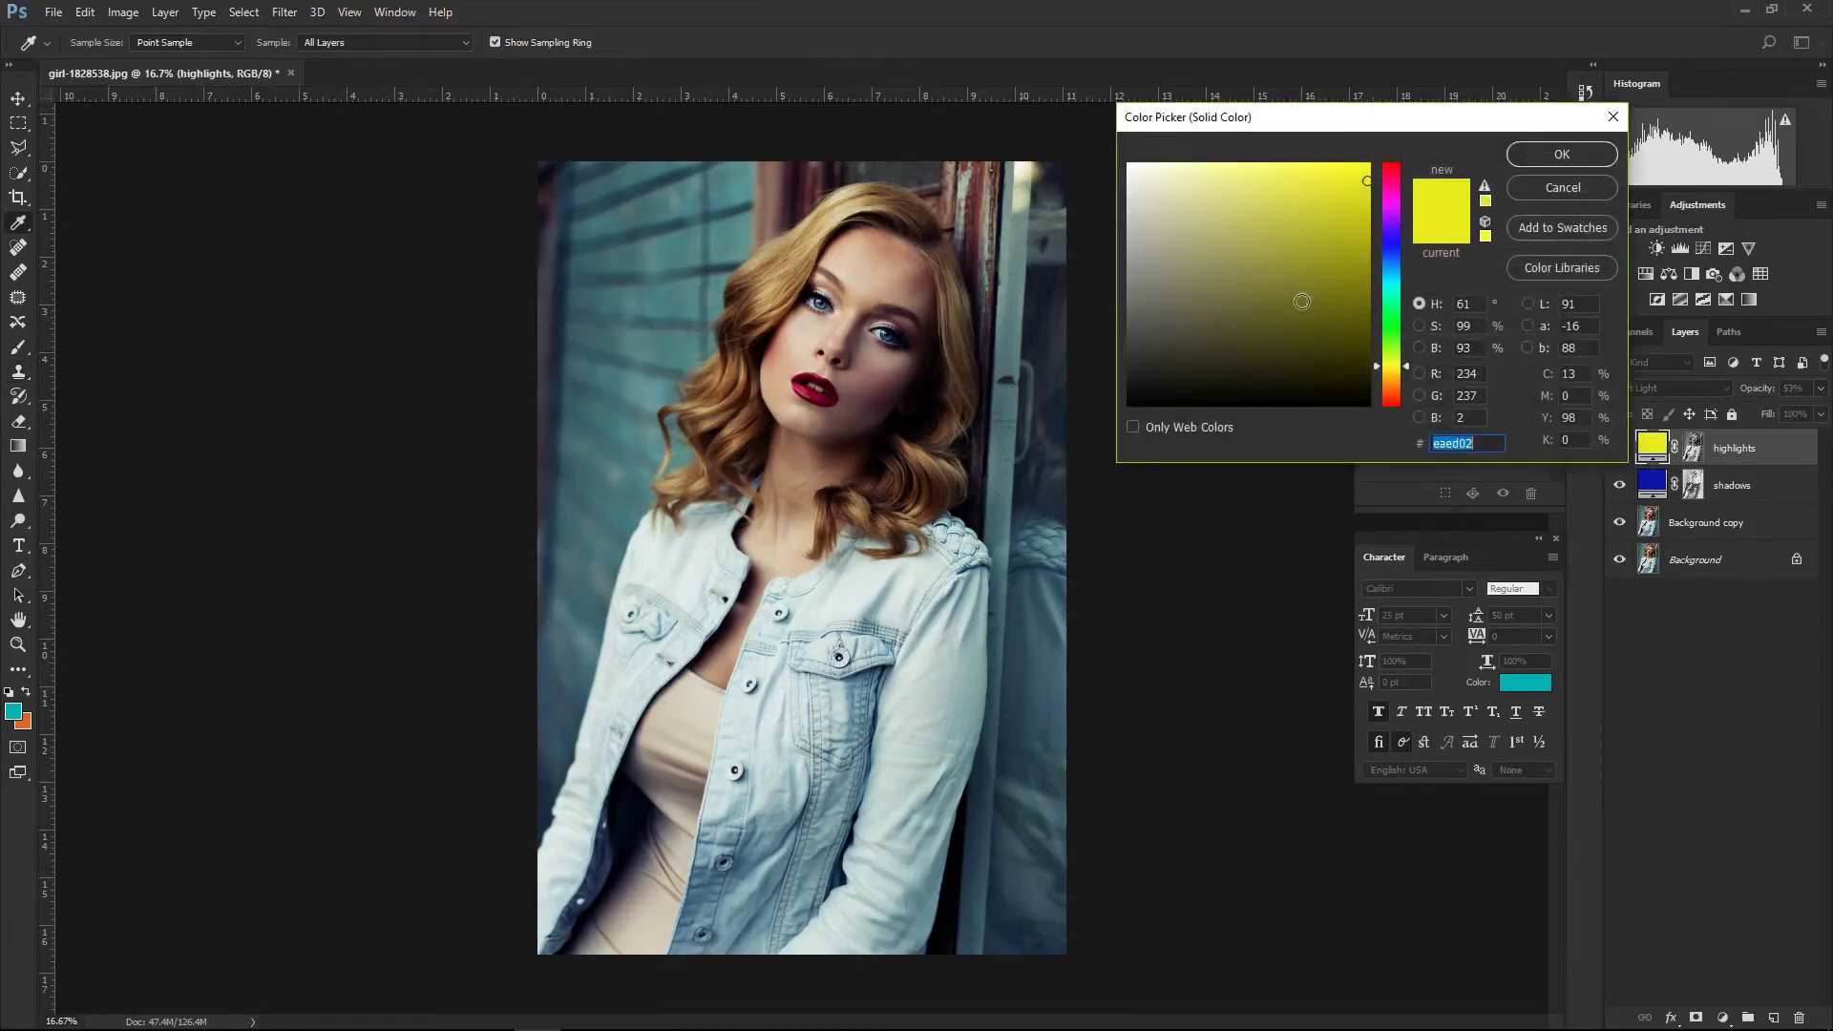
left_click_drag(1394, 366, 1392, 378)
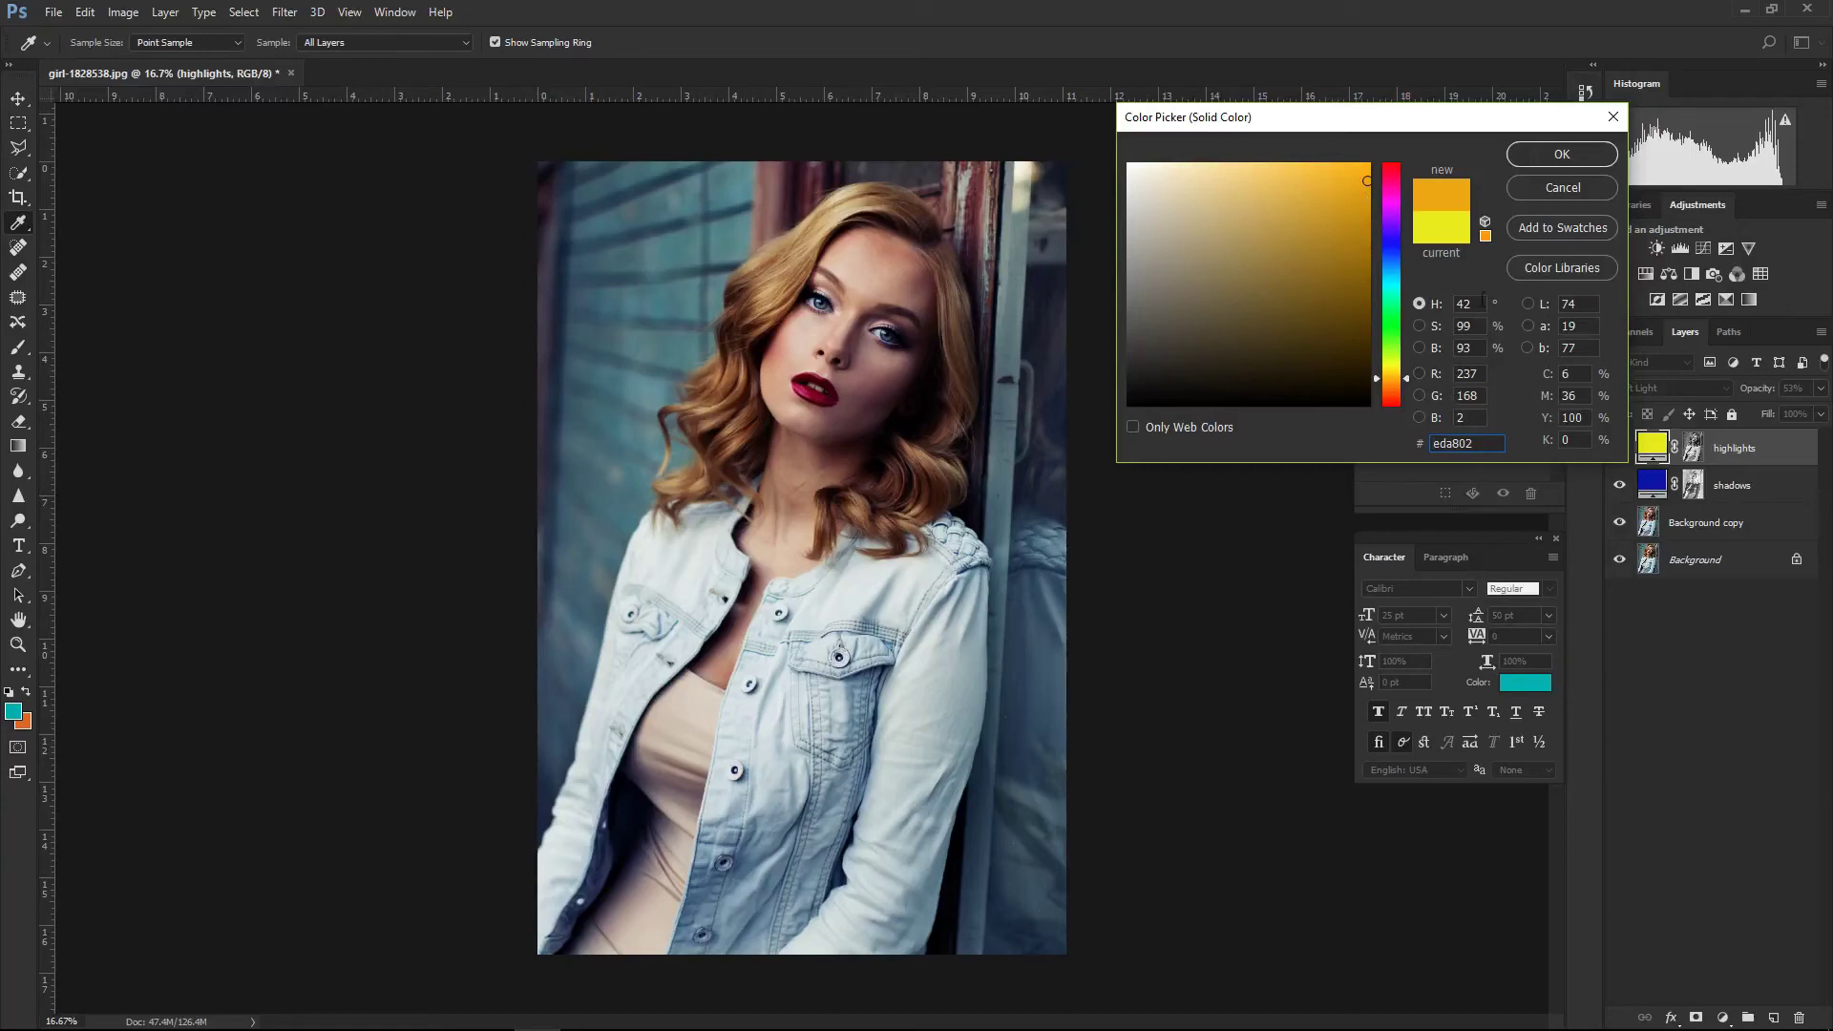
type("40")
left_click(1557, 154)
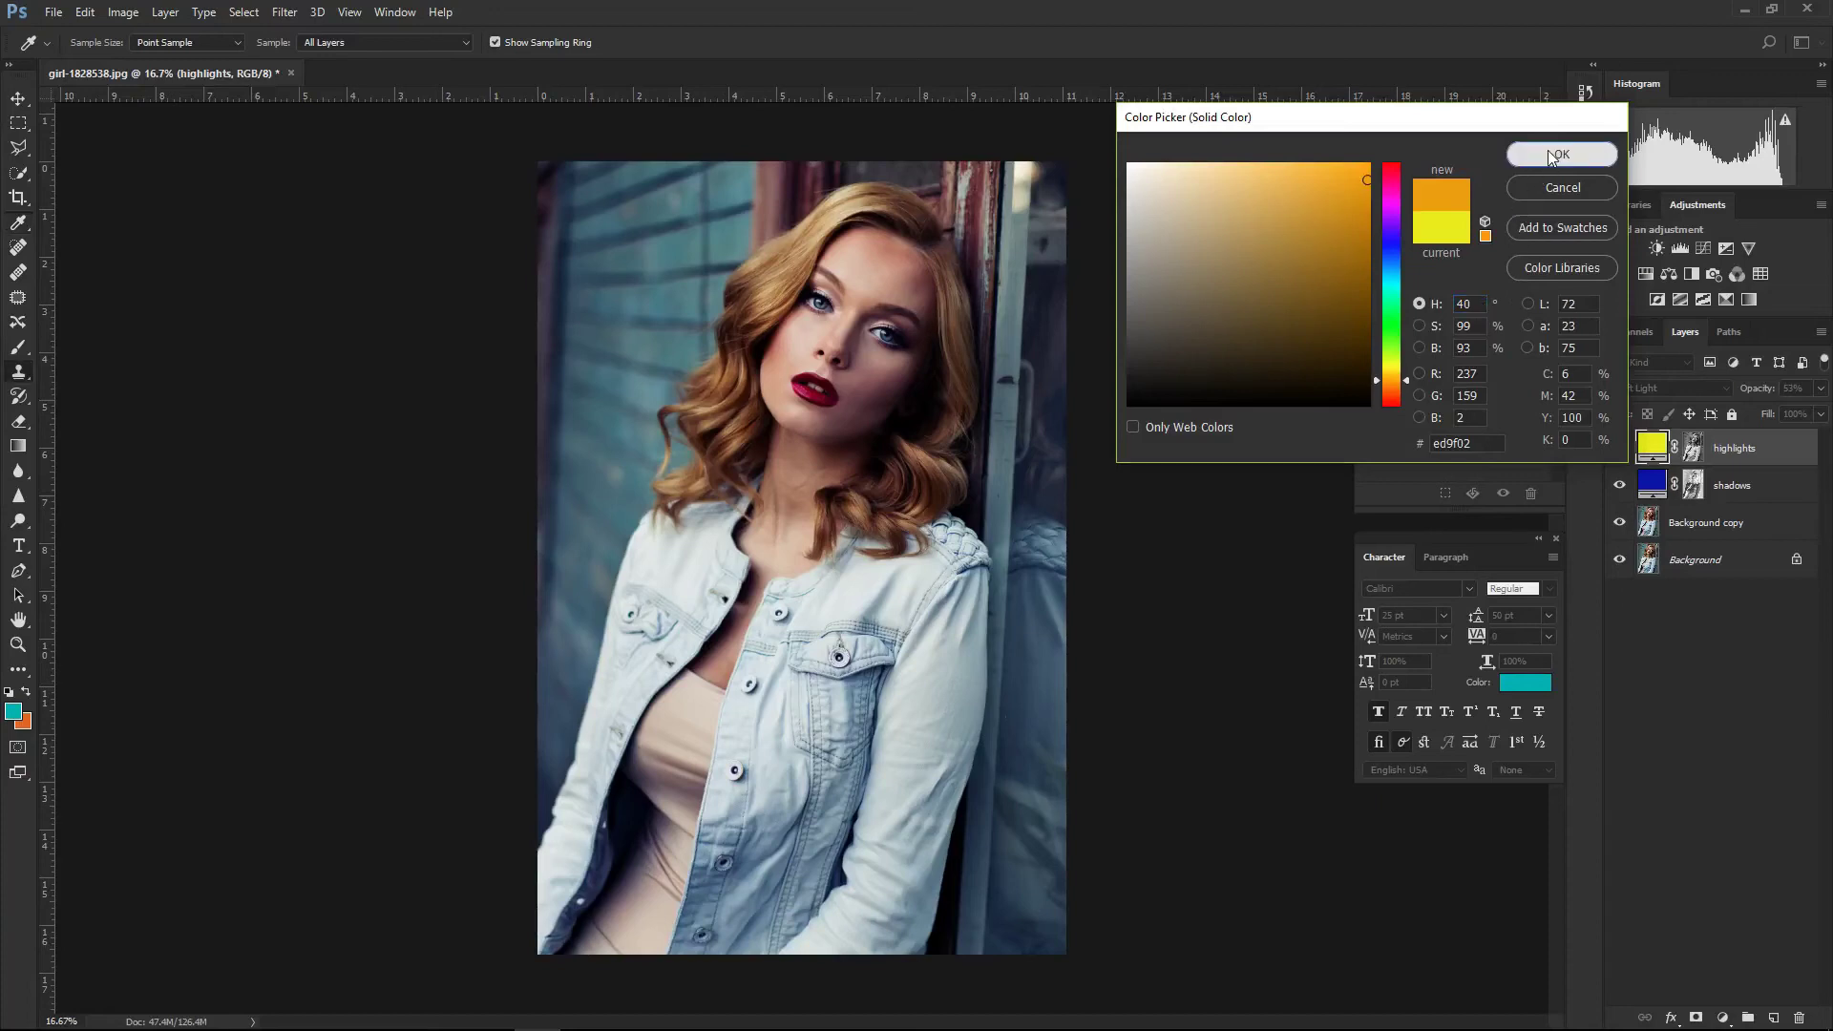
- Change the shadows fill color to the complementary blue #033aa8 with a hue of 220°
double_click(1653, 485)
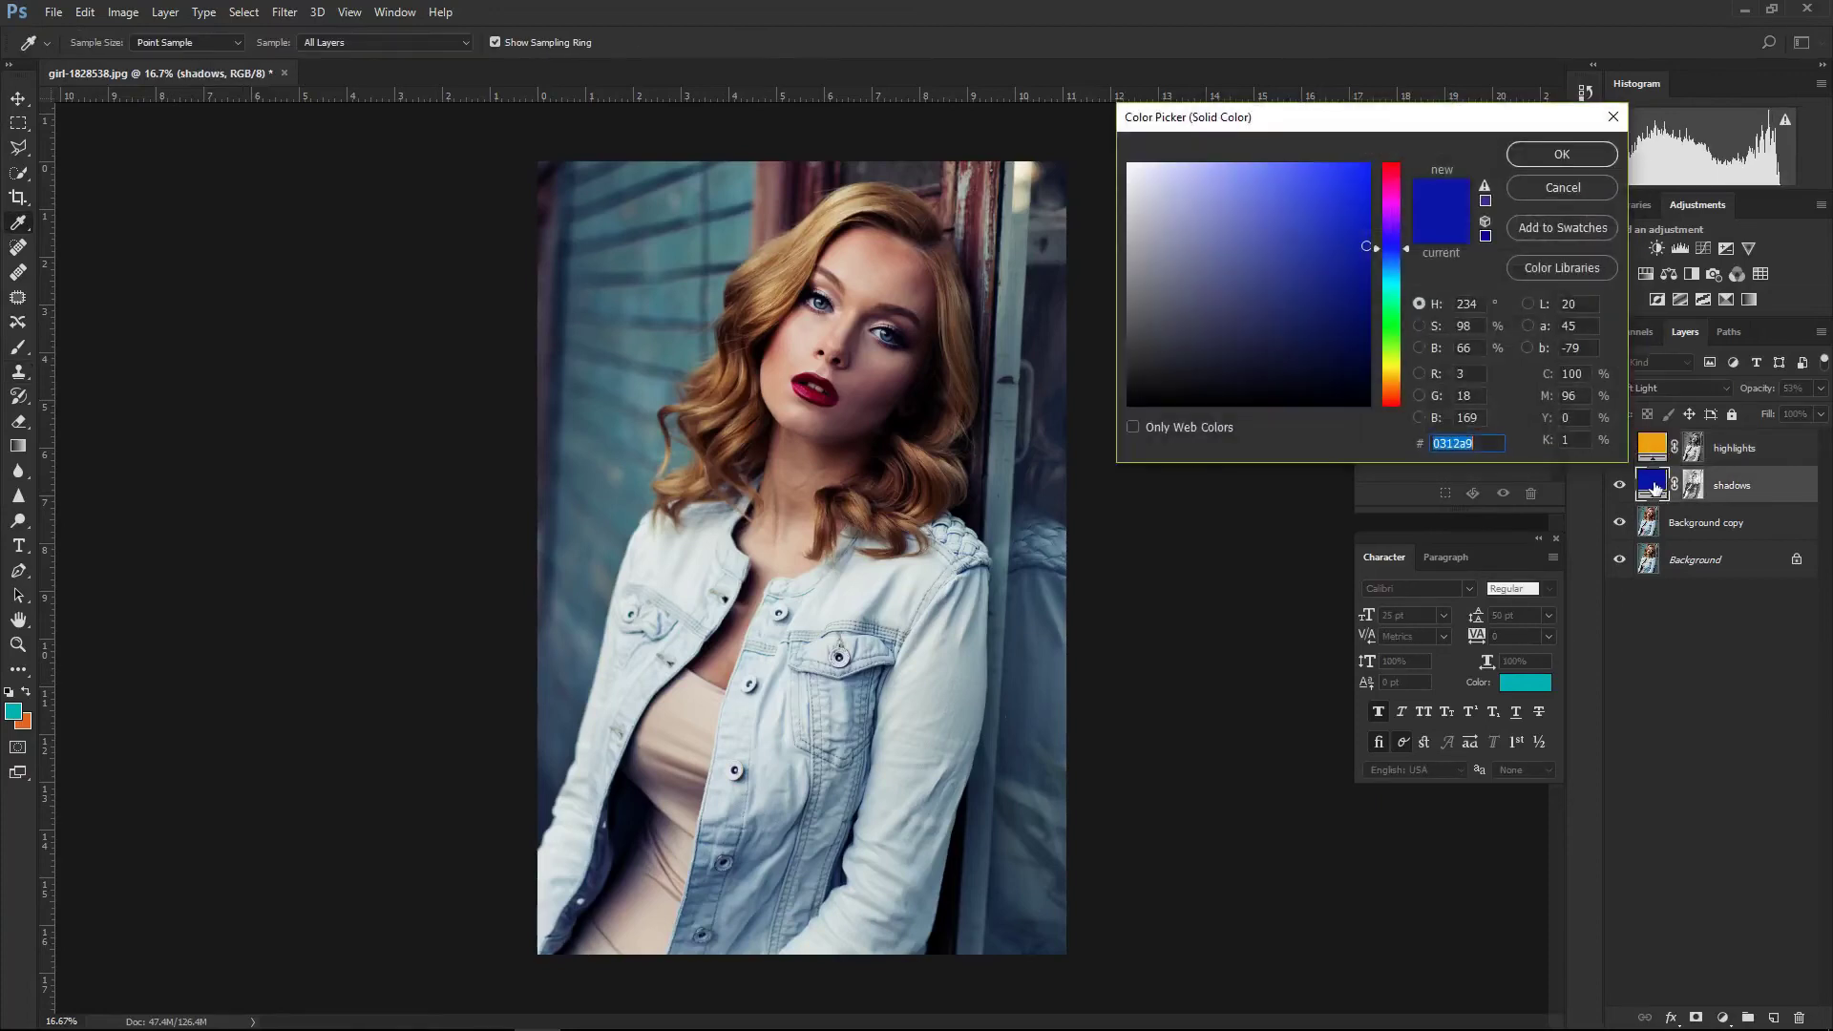
left_click(1479, 302)
type("220")
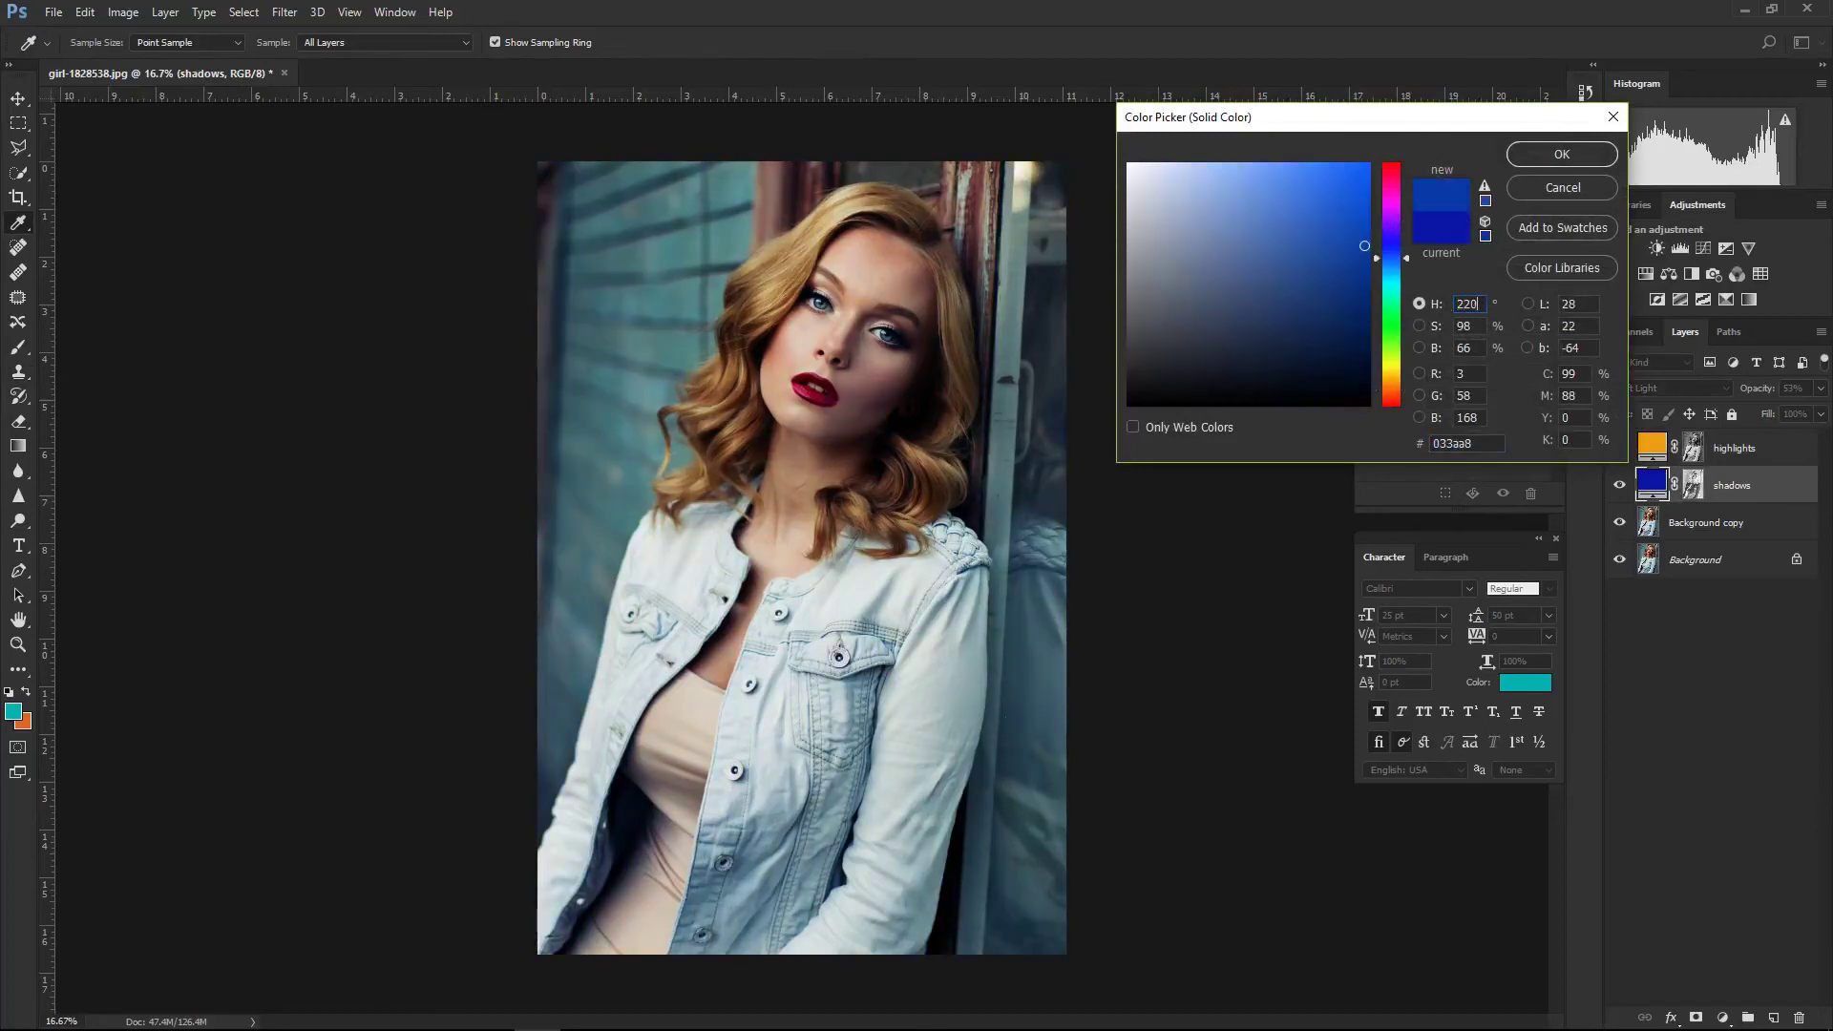
key("Return")
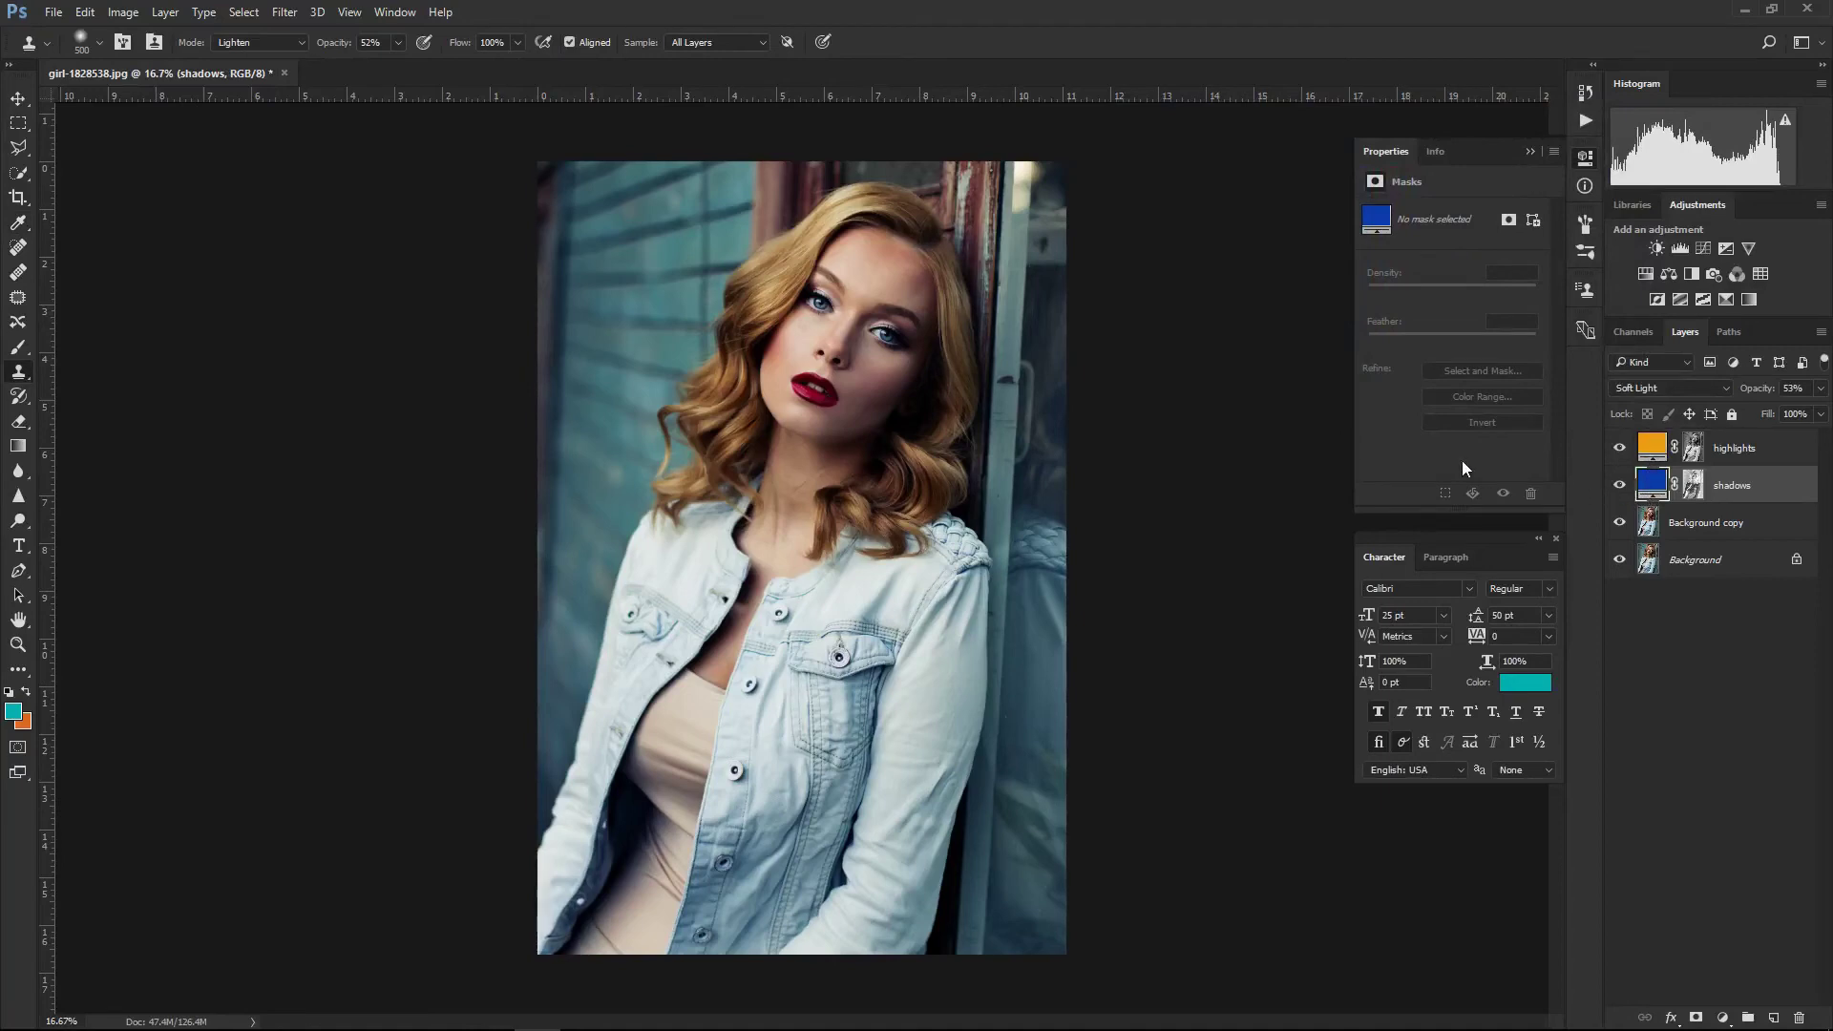
- Change the shadows fill color to dark green #0c7501
double_click(1655, 488)
left_click(1390, 324)
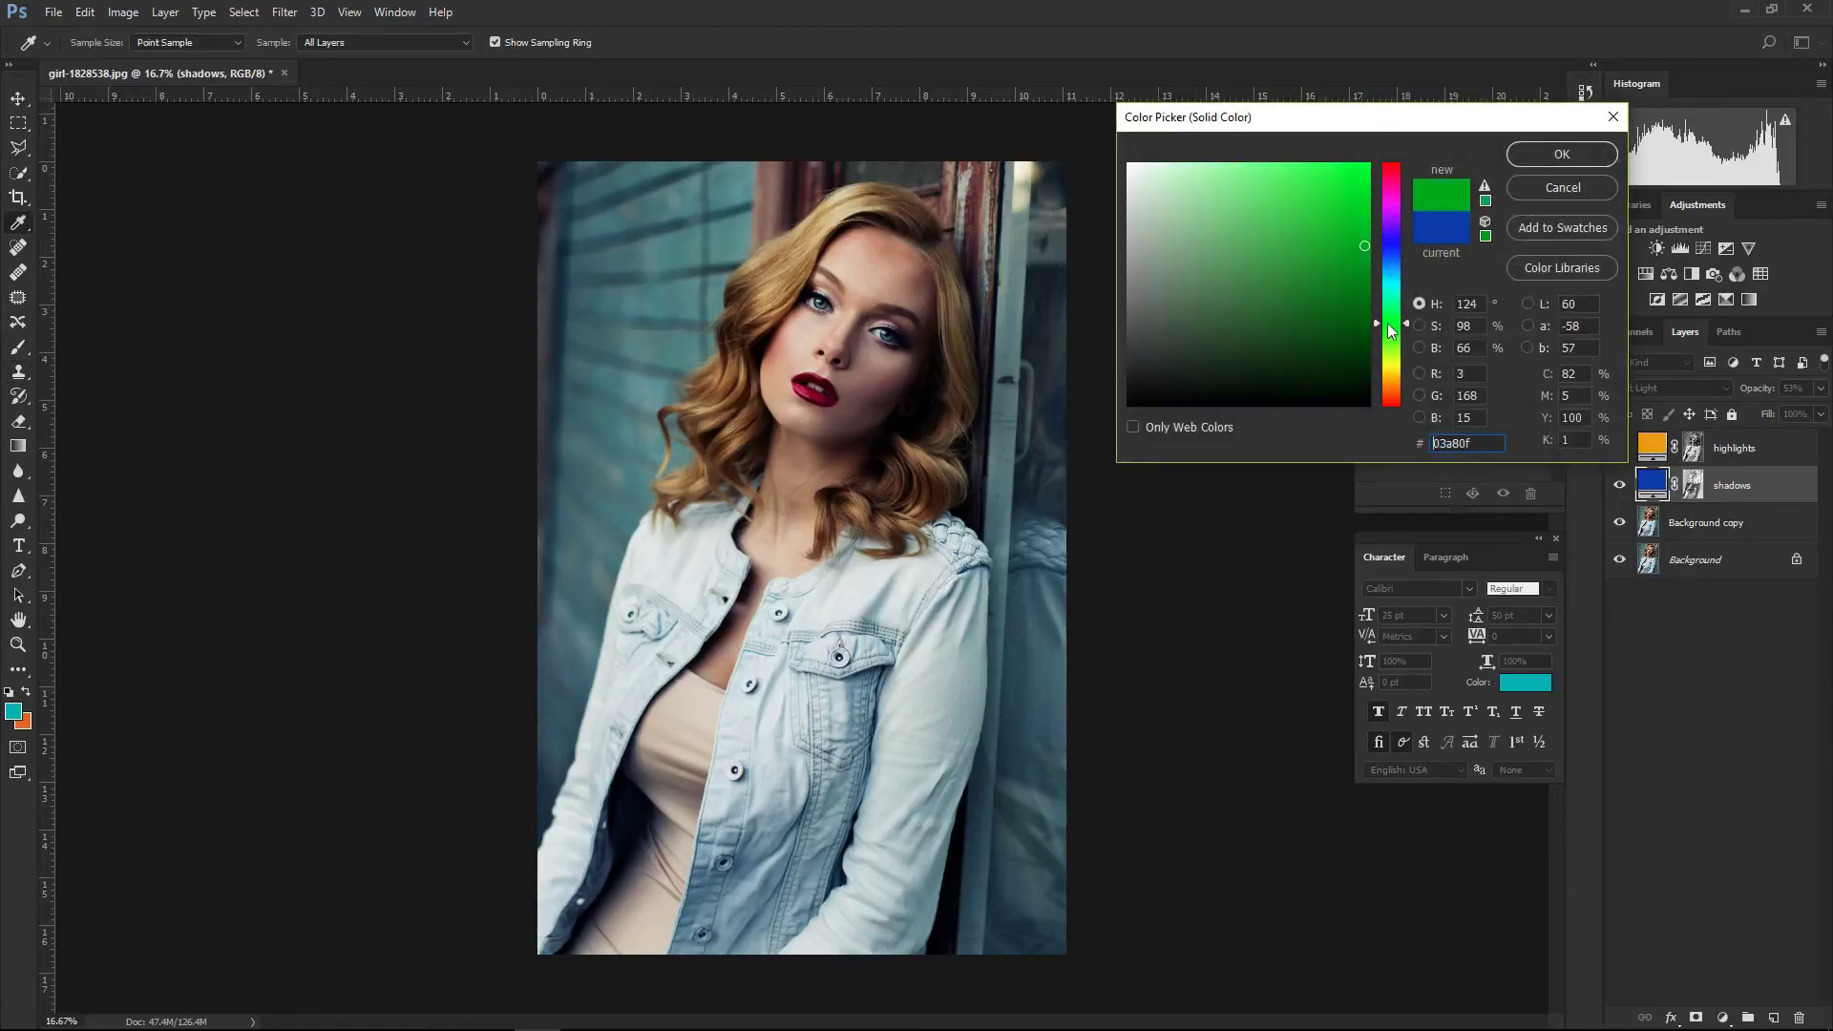
left_click_drag(1389, 325, 1370, 294)
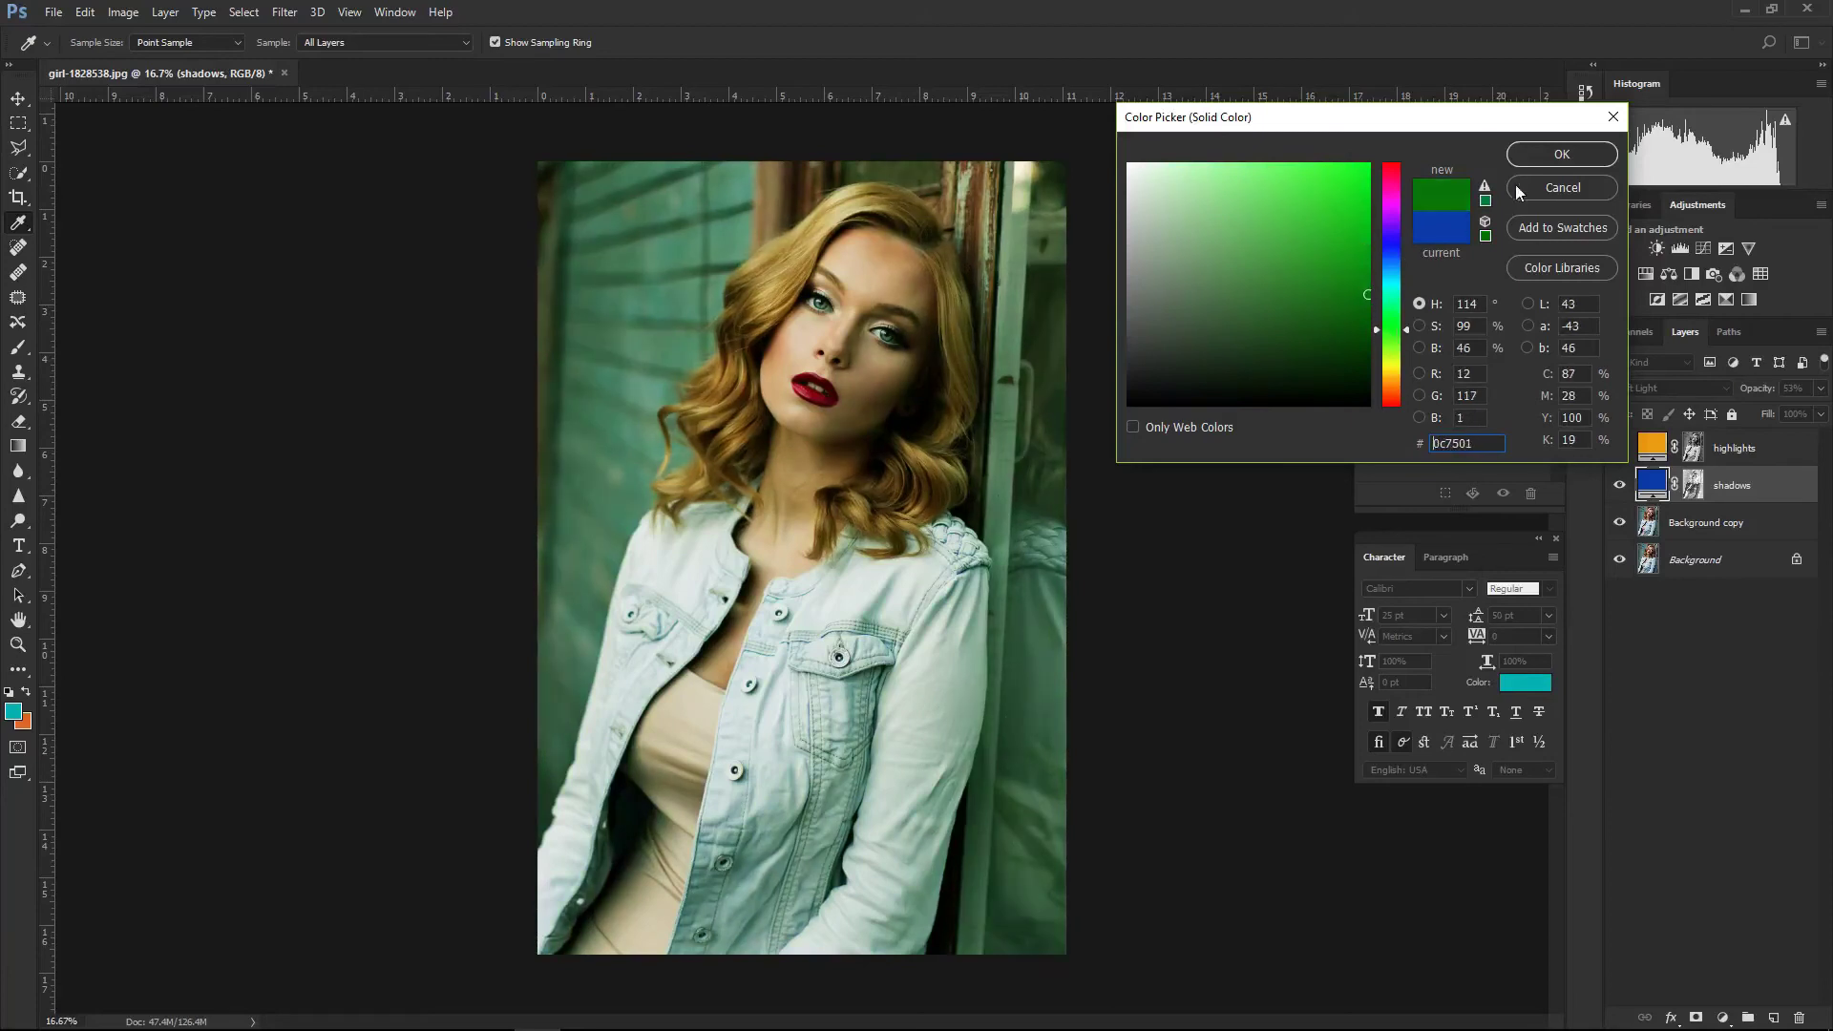
left_click(1560, 154)
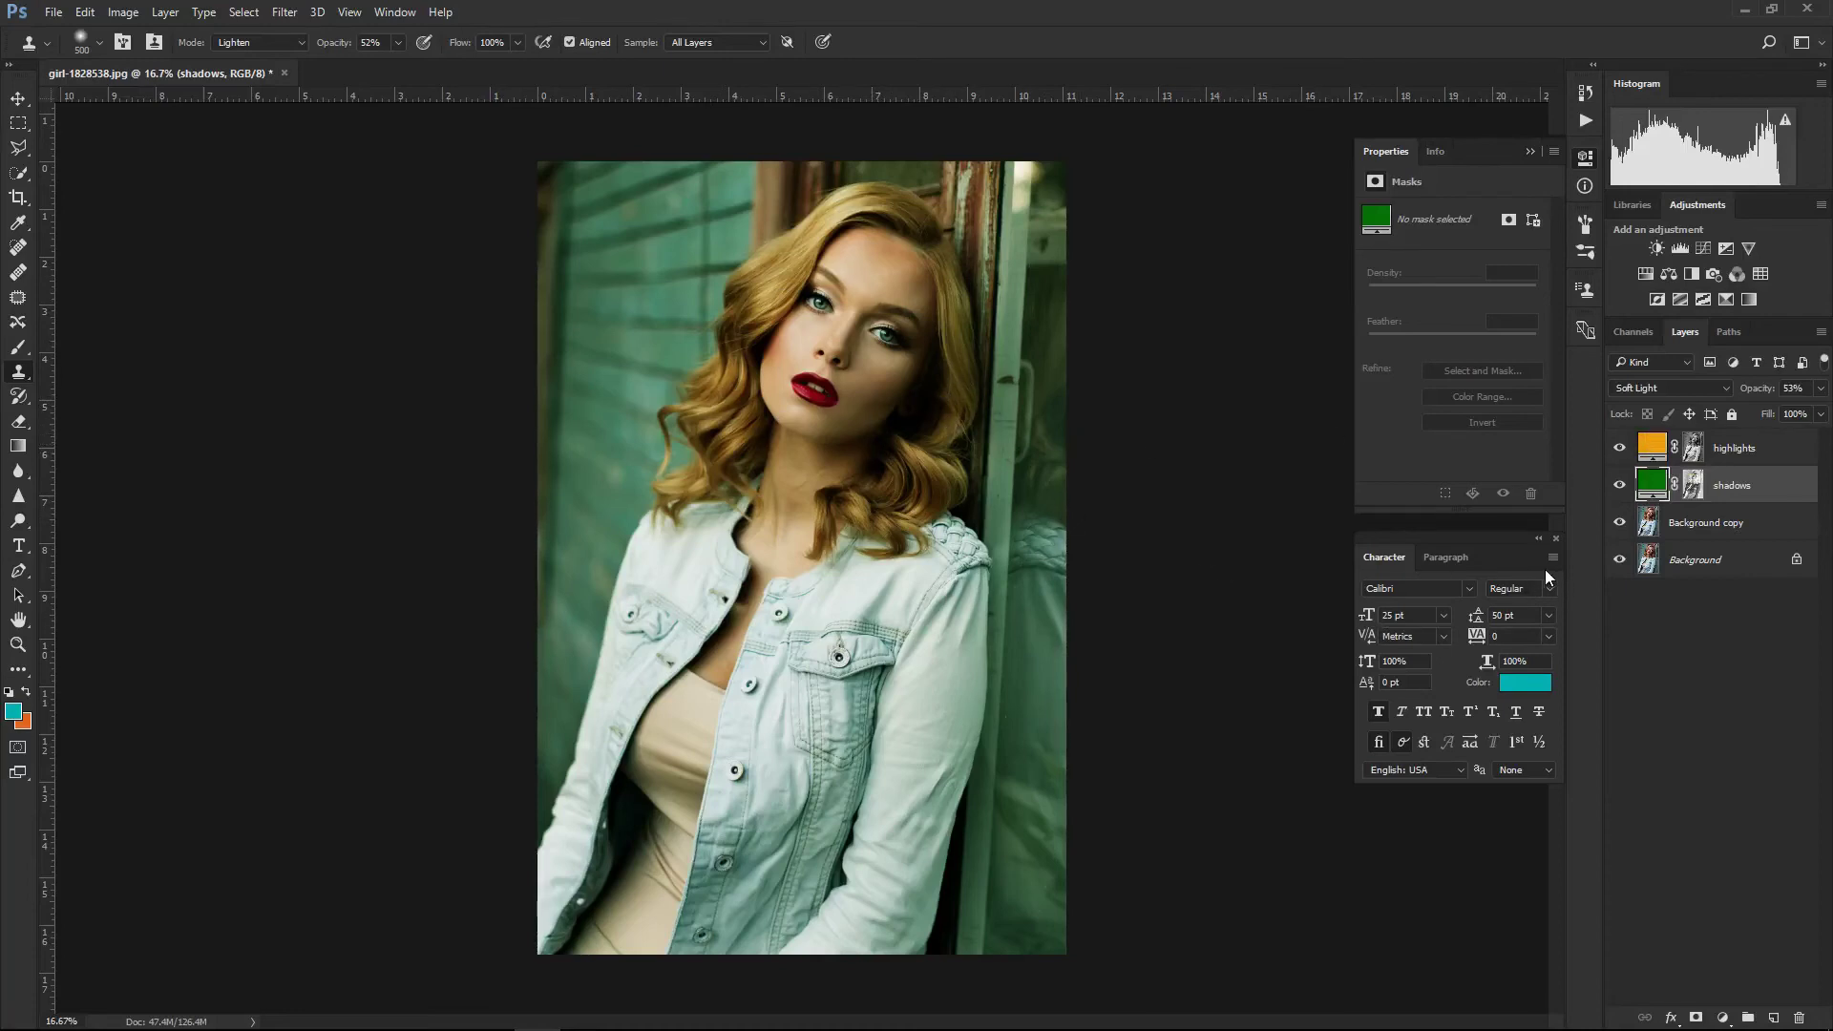
- Delete the highlights and shadows fill layers together
left_click(1753, 454, "shift")
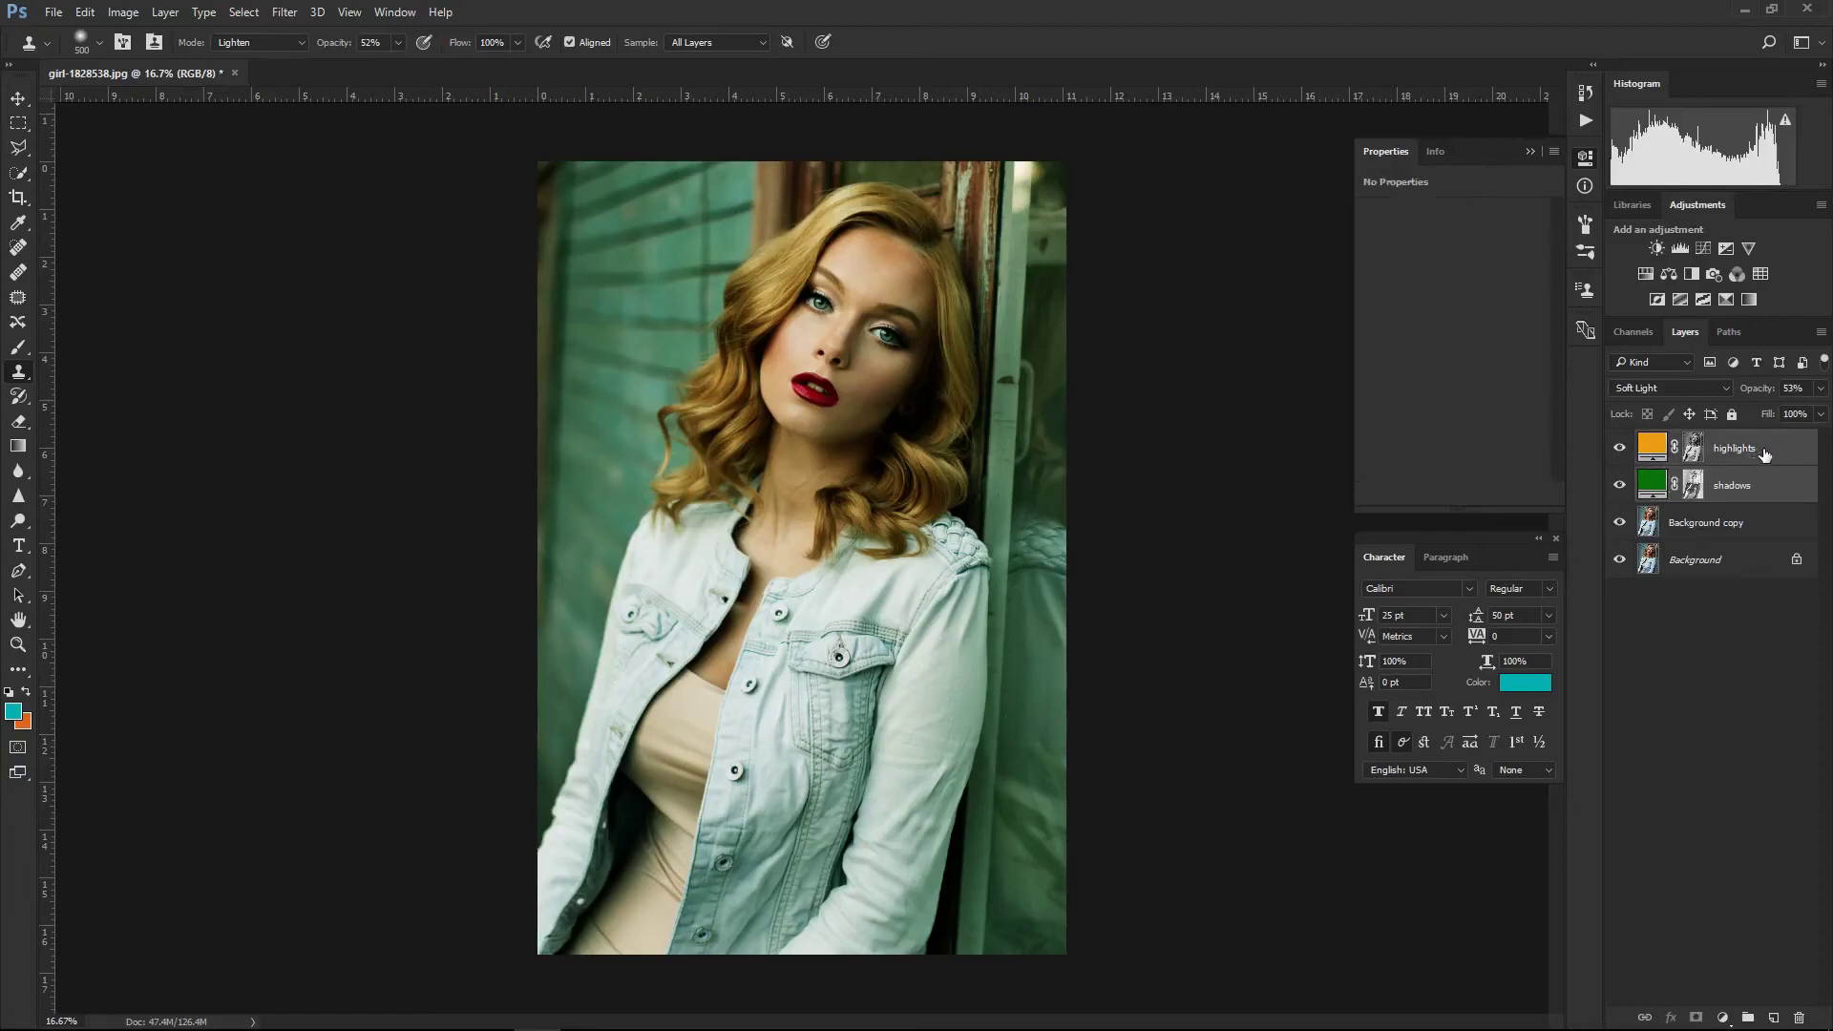
left_click_drag(1764, 455, 1800, 1017)
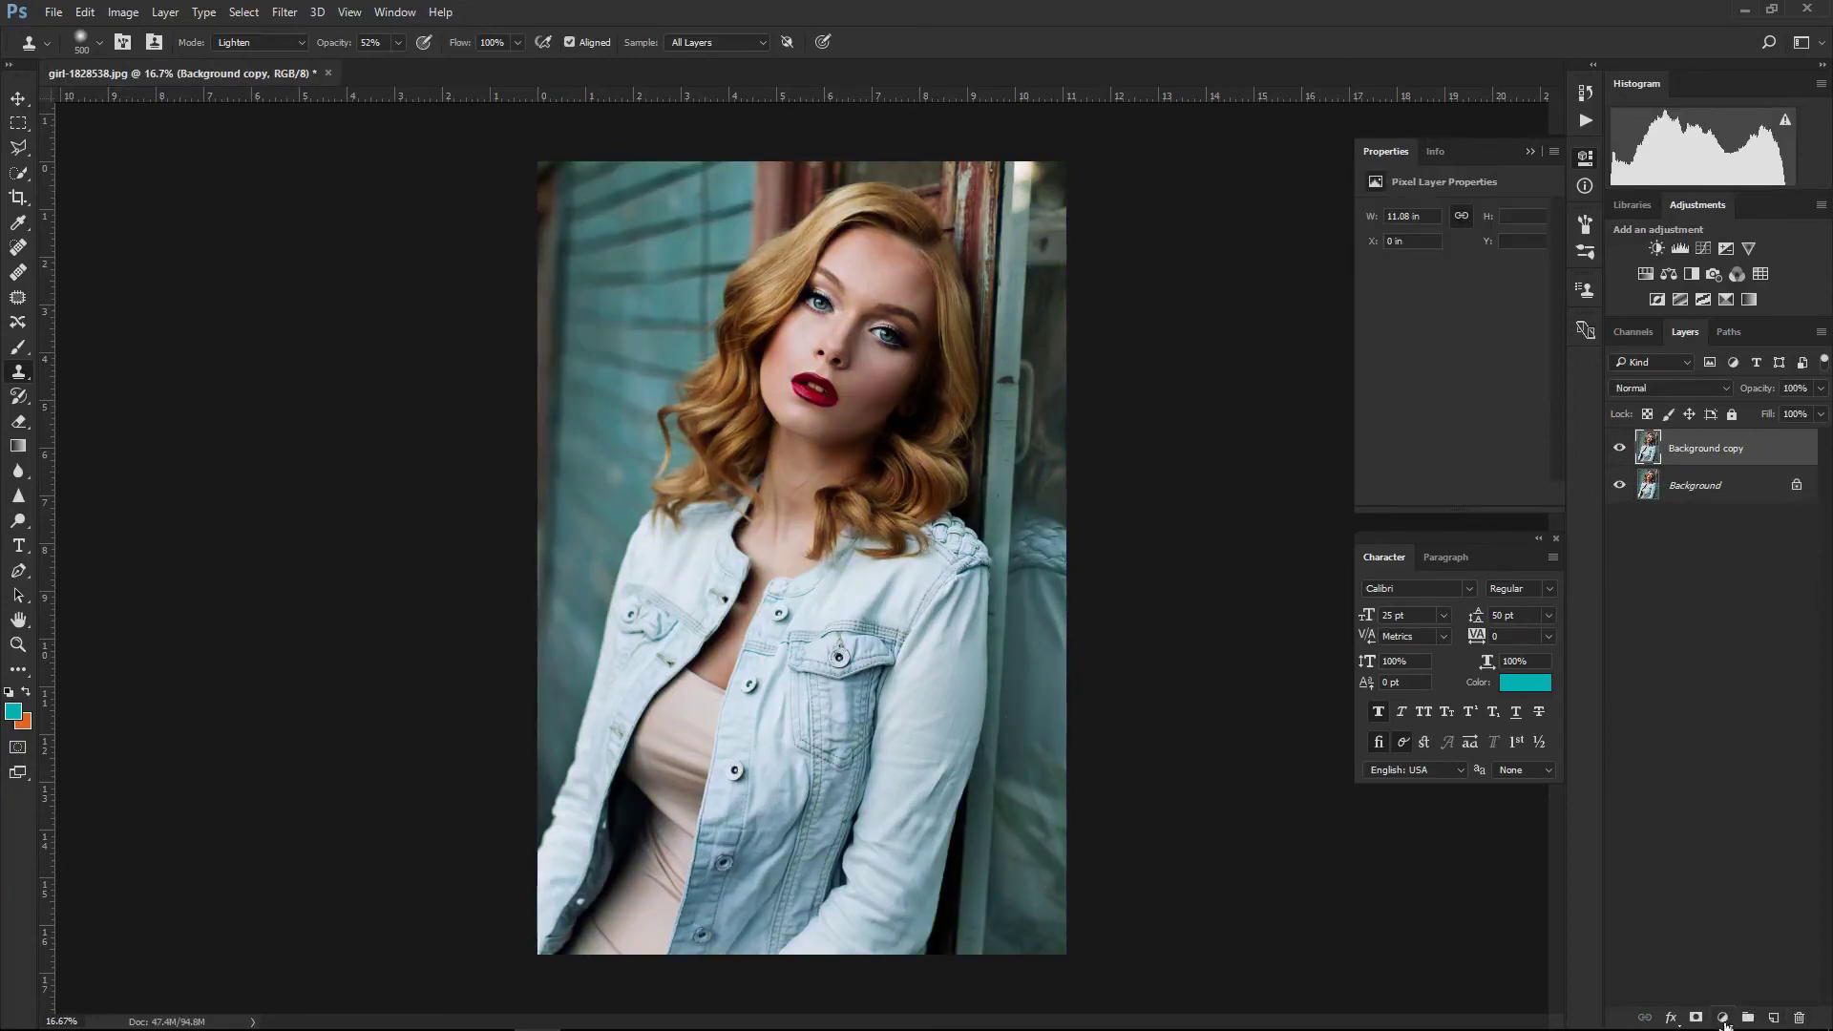
- Add a Color Balance adjustment layer above the background copy and set its highlights to cyan-red +23 and yellow-blue -27
left_click(1723, 1018)
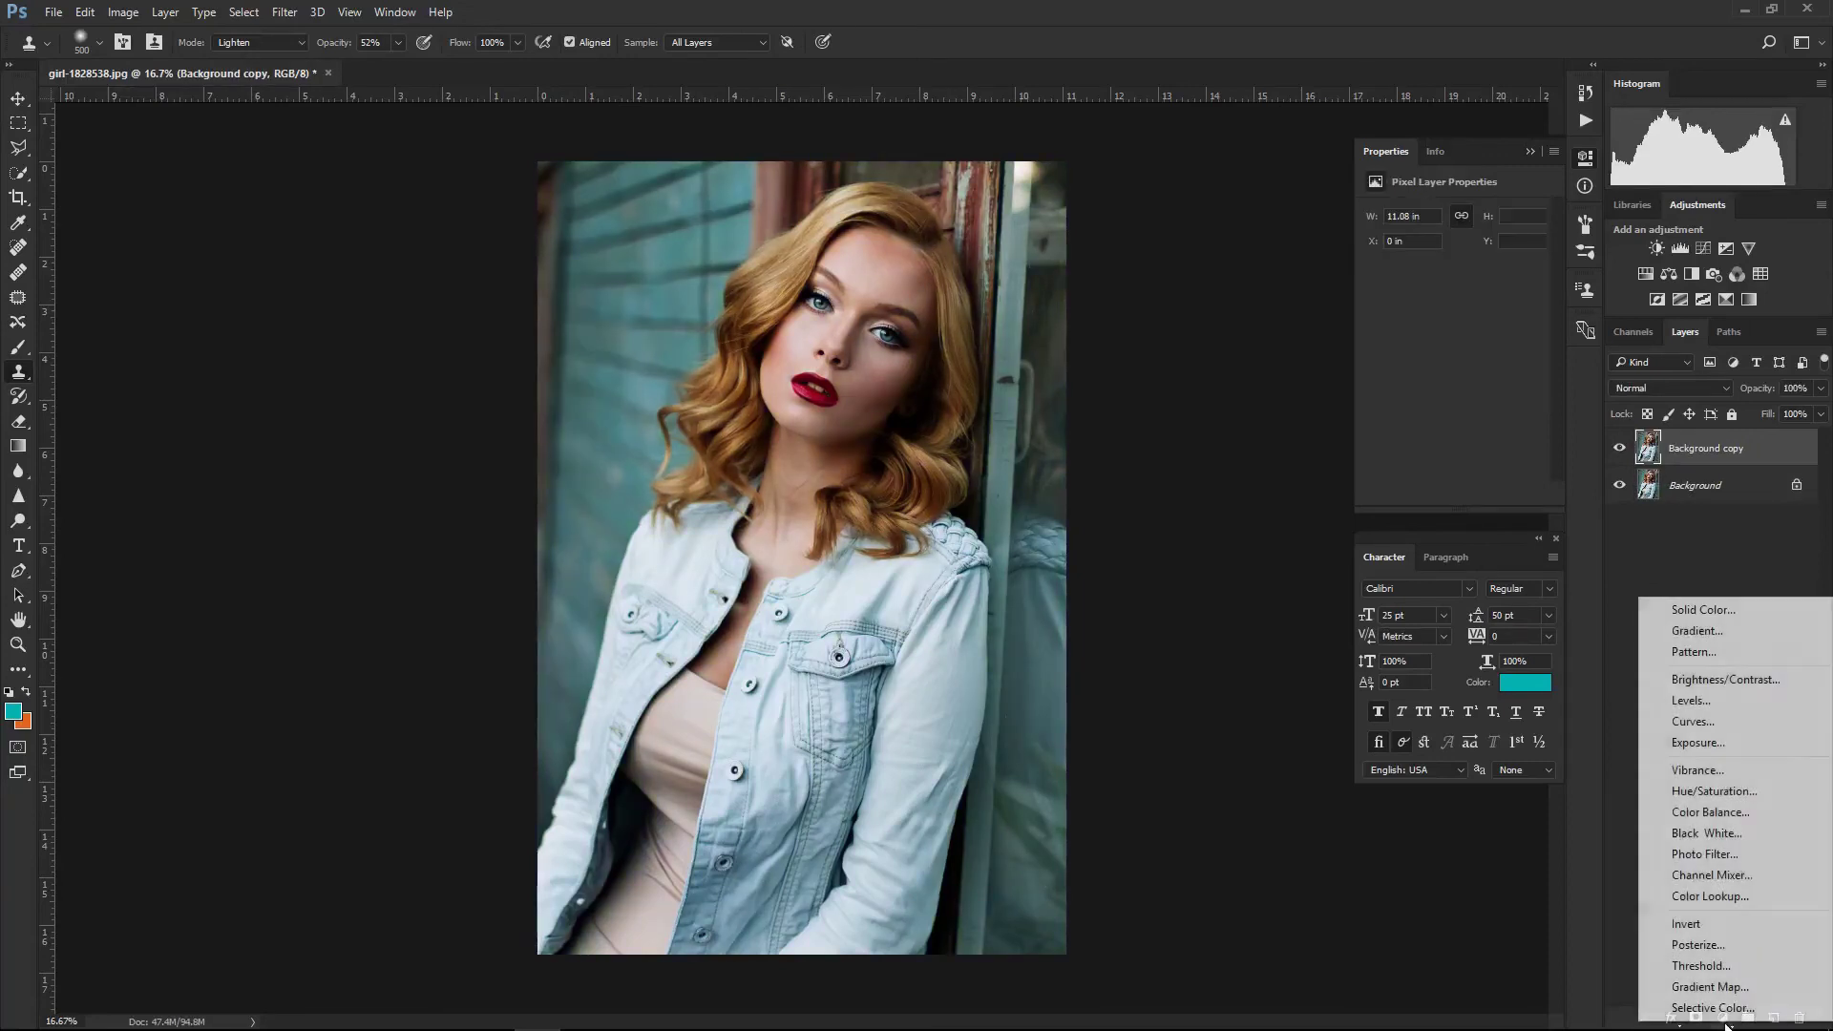
left_click(1709, 813)
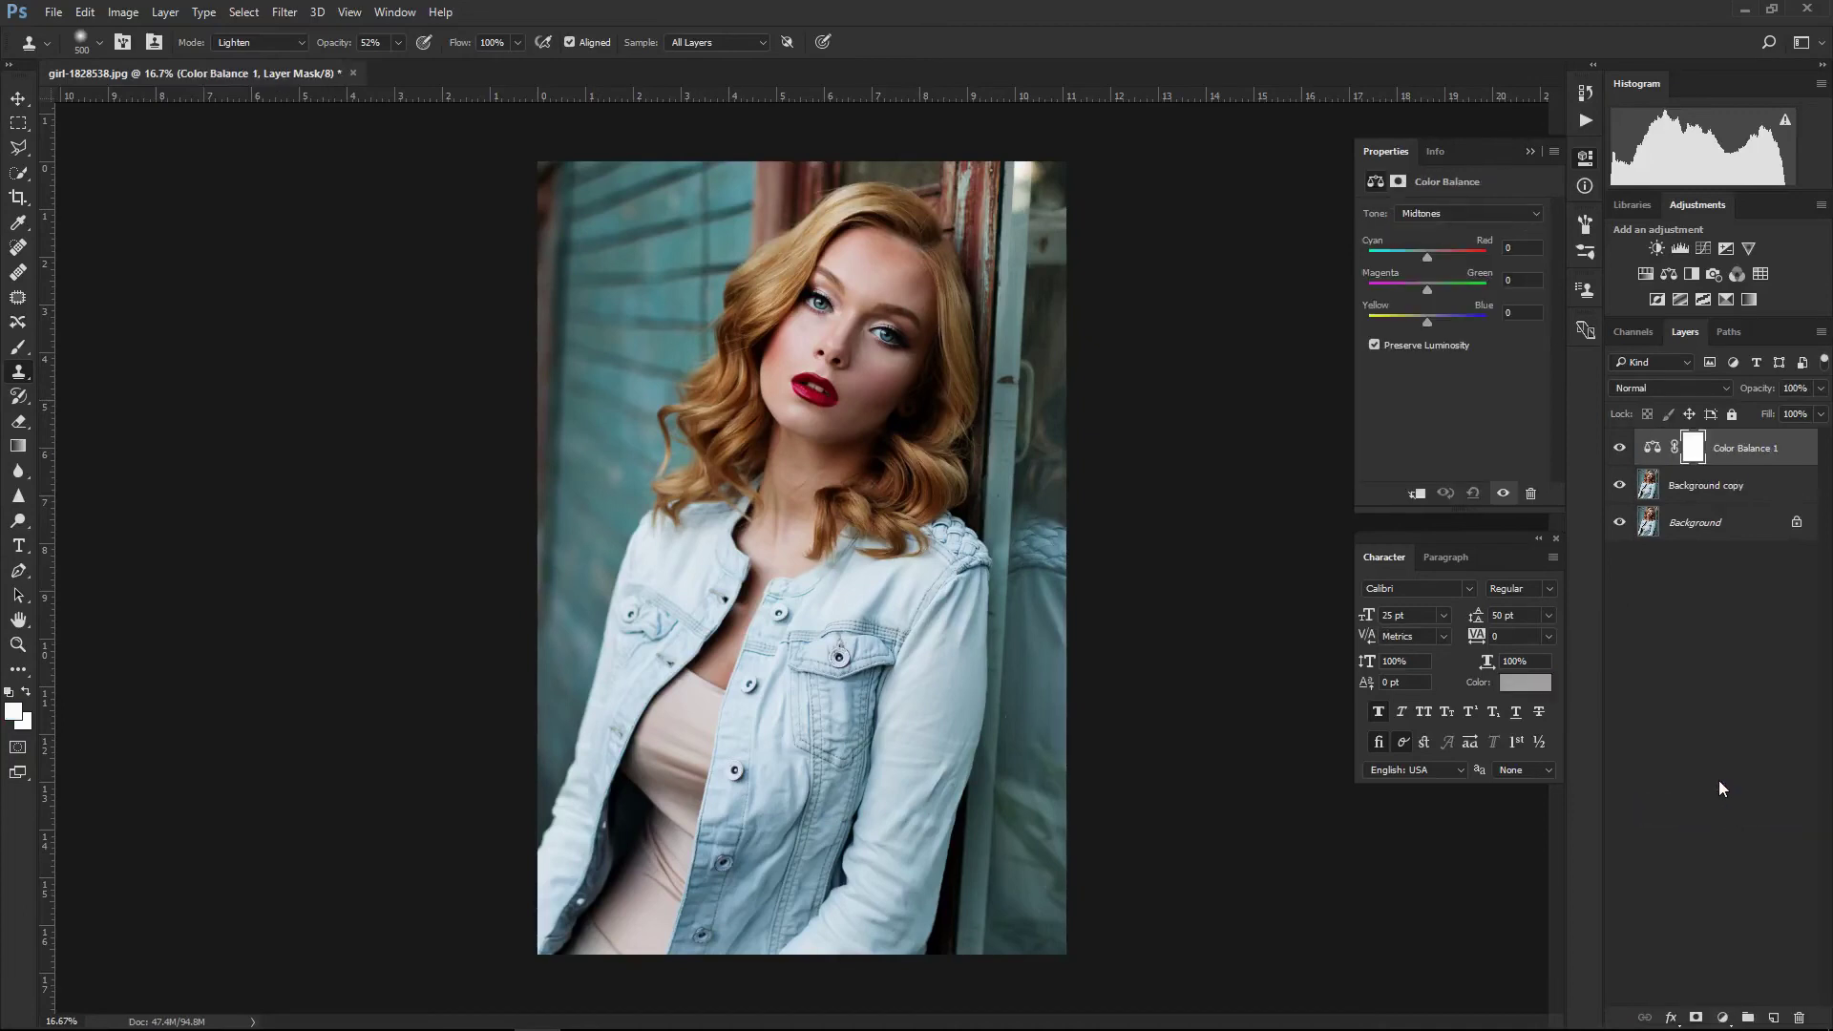
left_click(1437, 214)
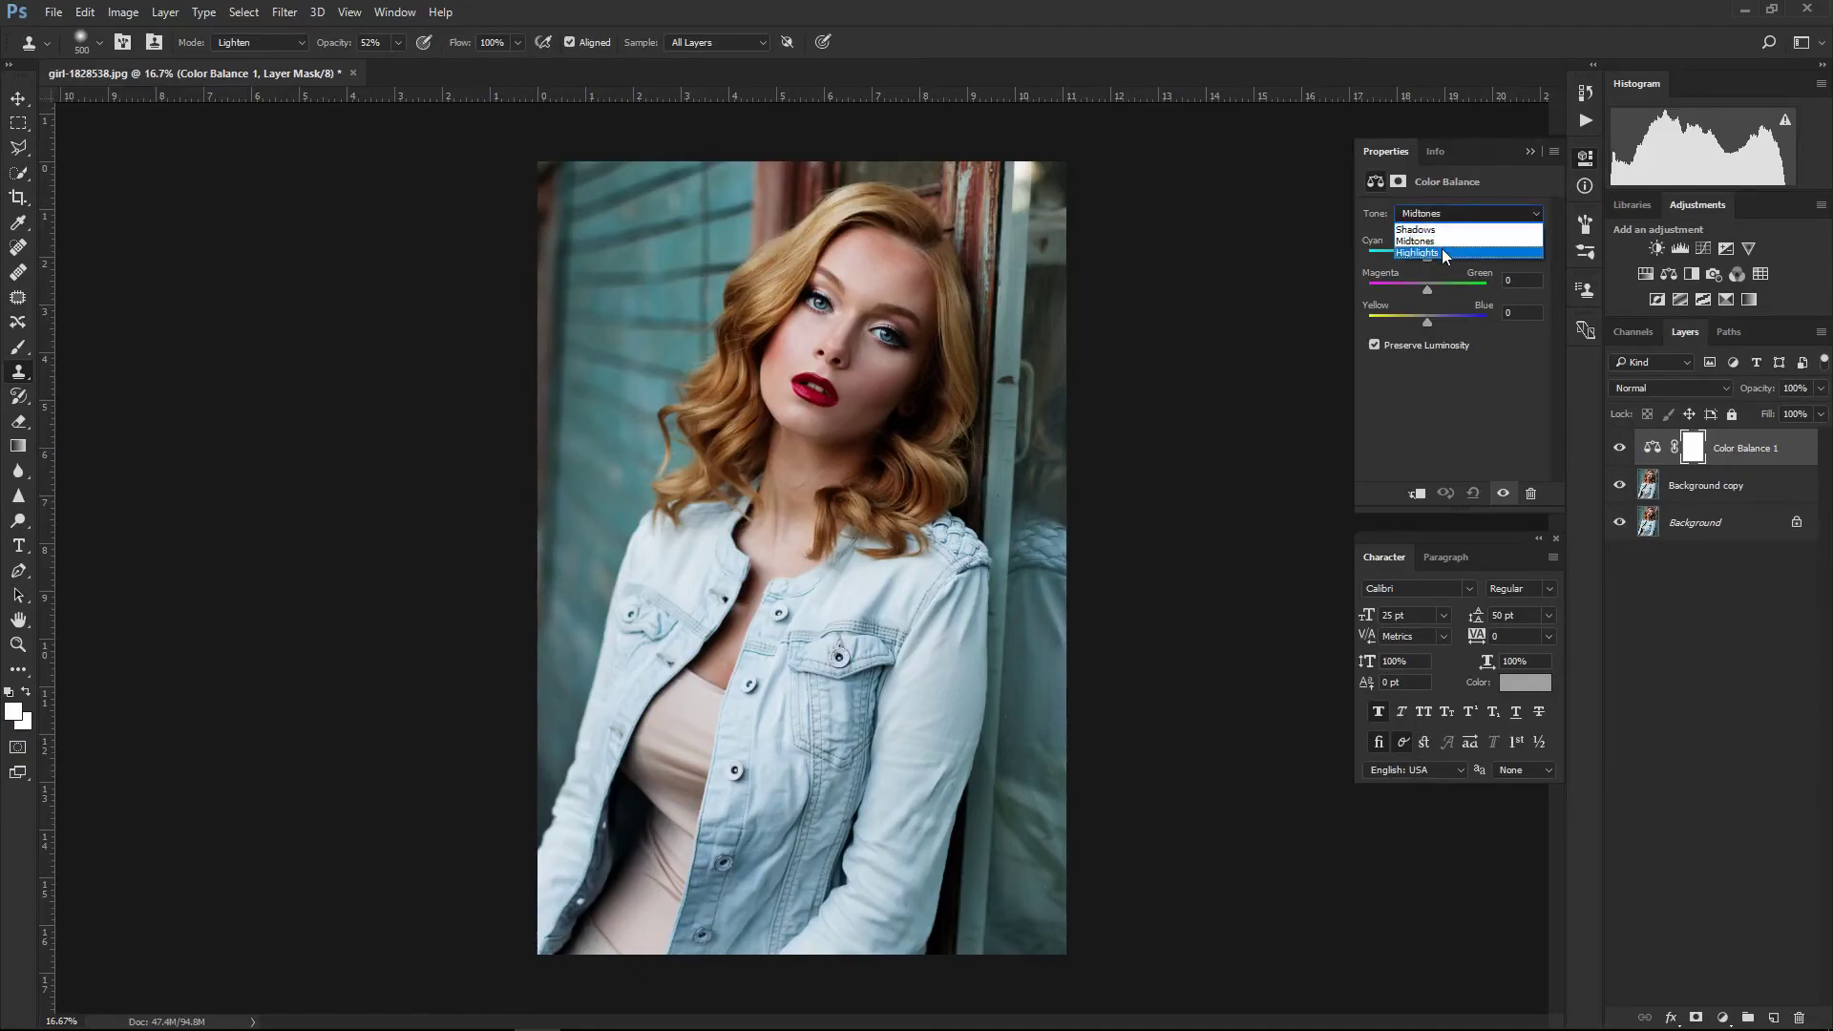
left_click(1476, 398)
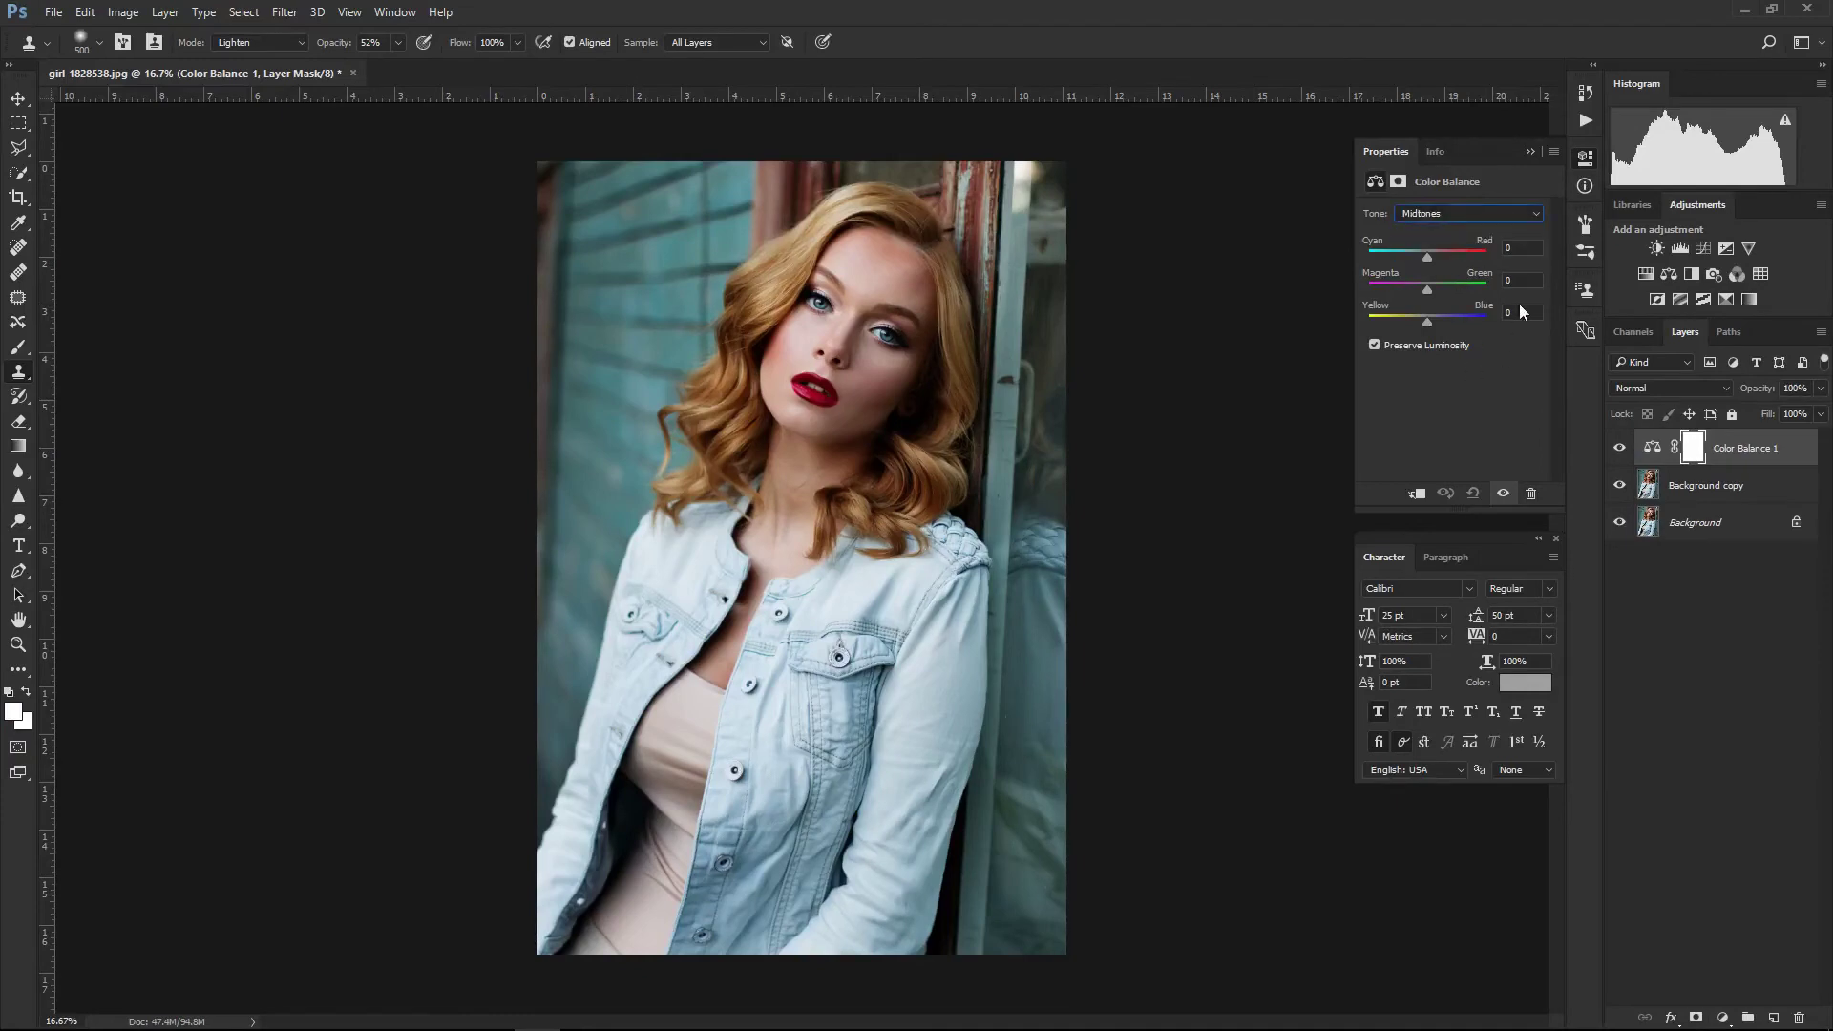
left_click(1510, 213)
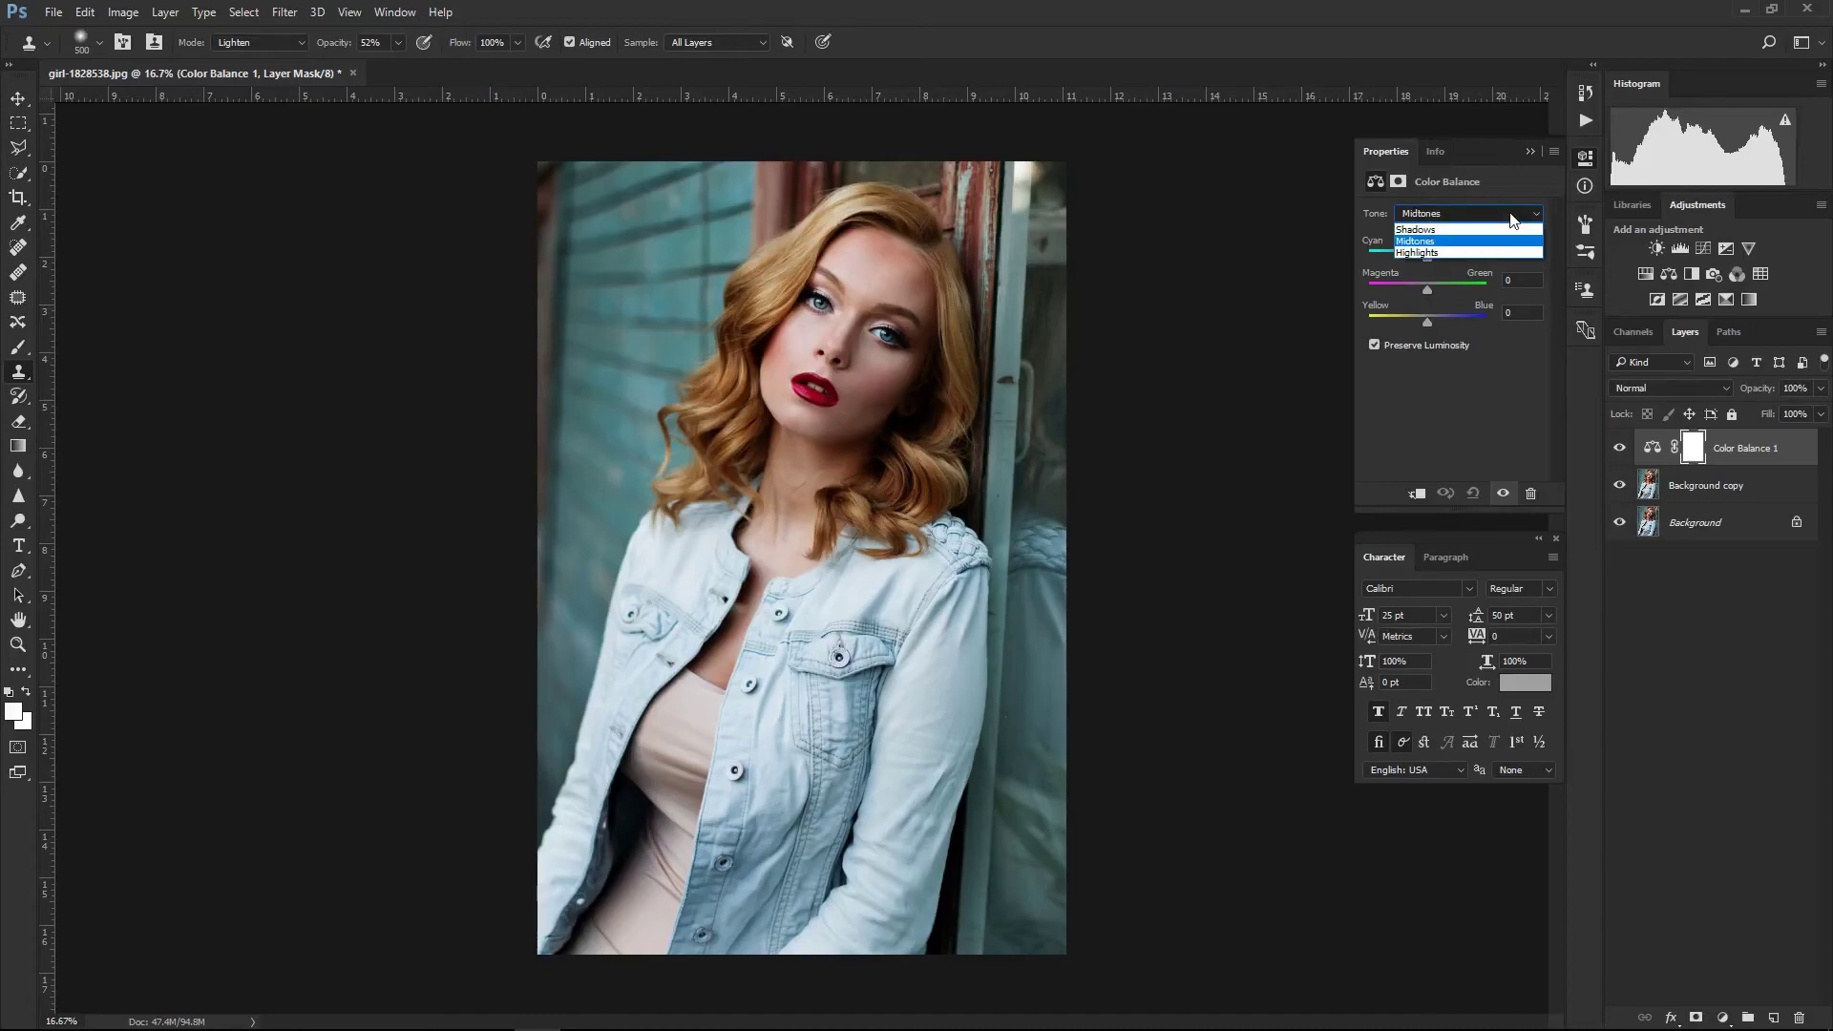
left_click(1433, 251)
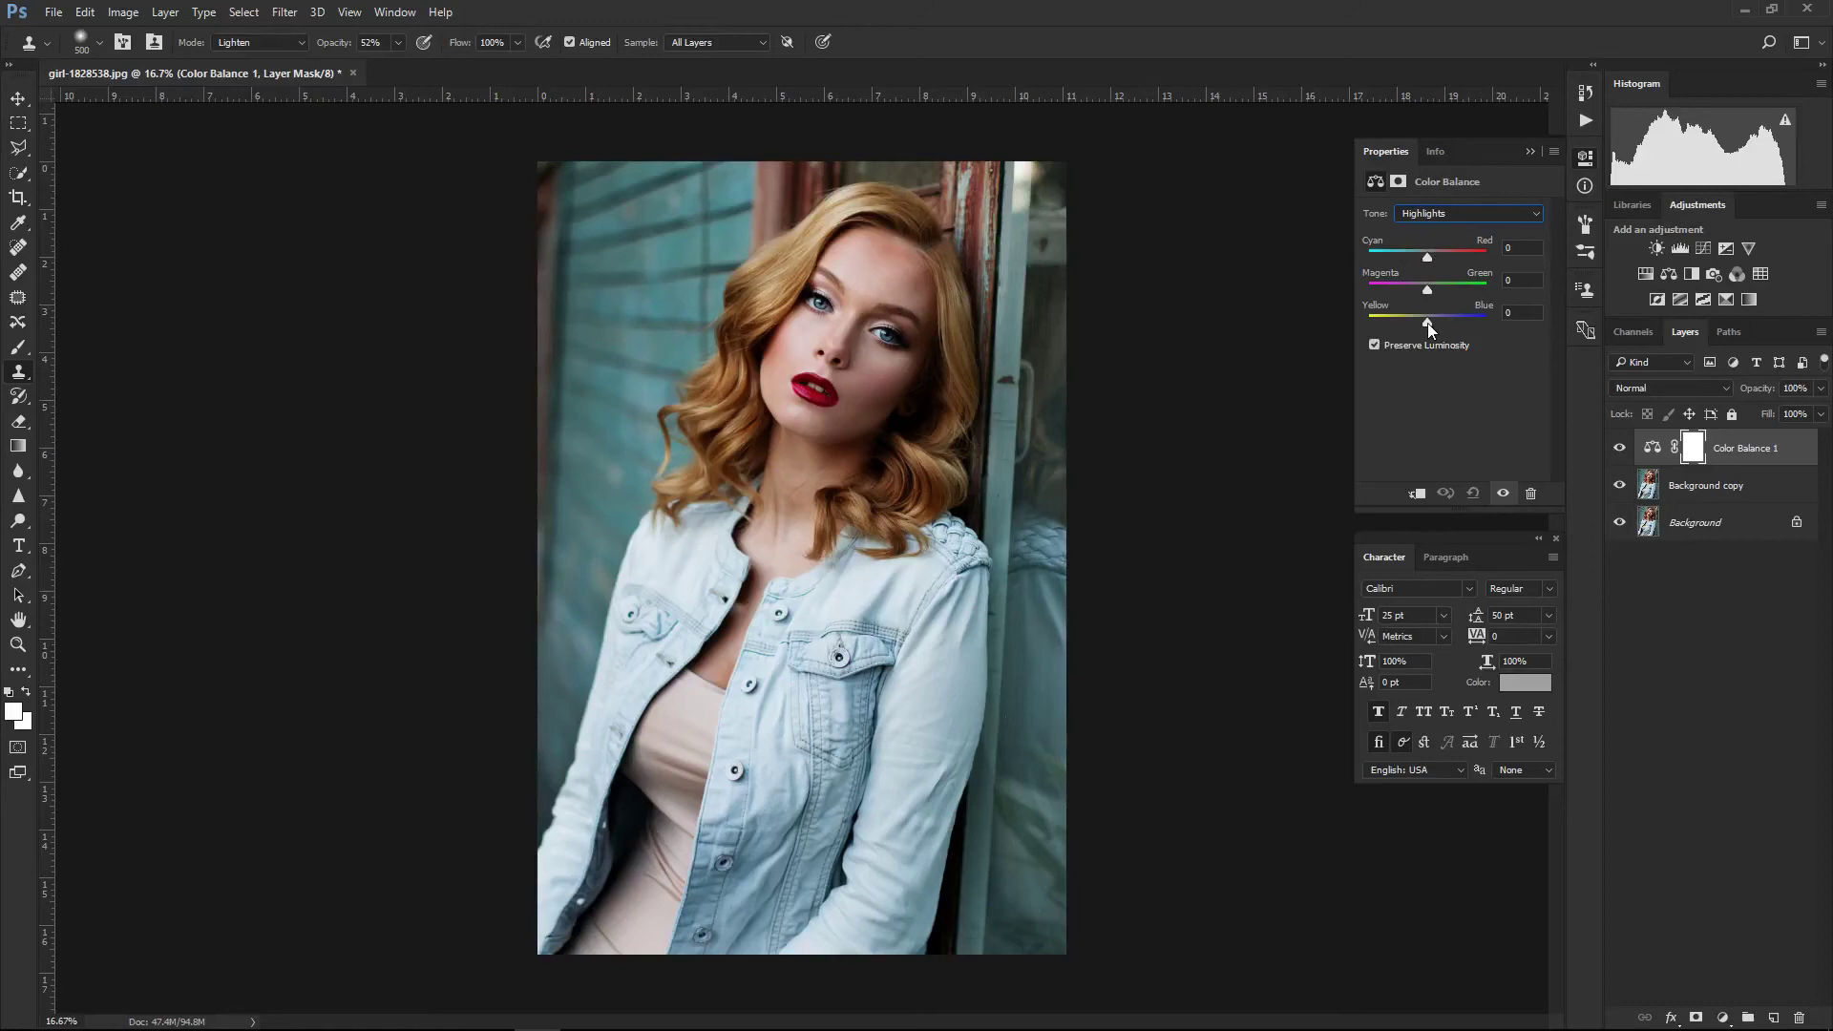
left_click_drag(1429, 323, 1408, 323)
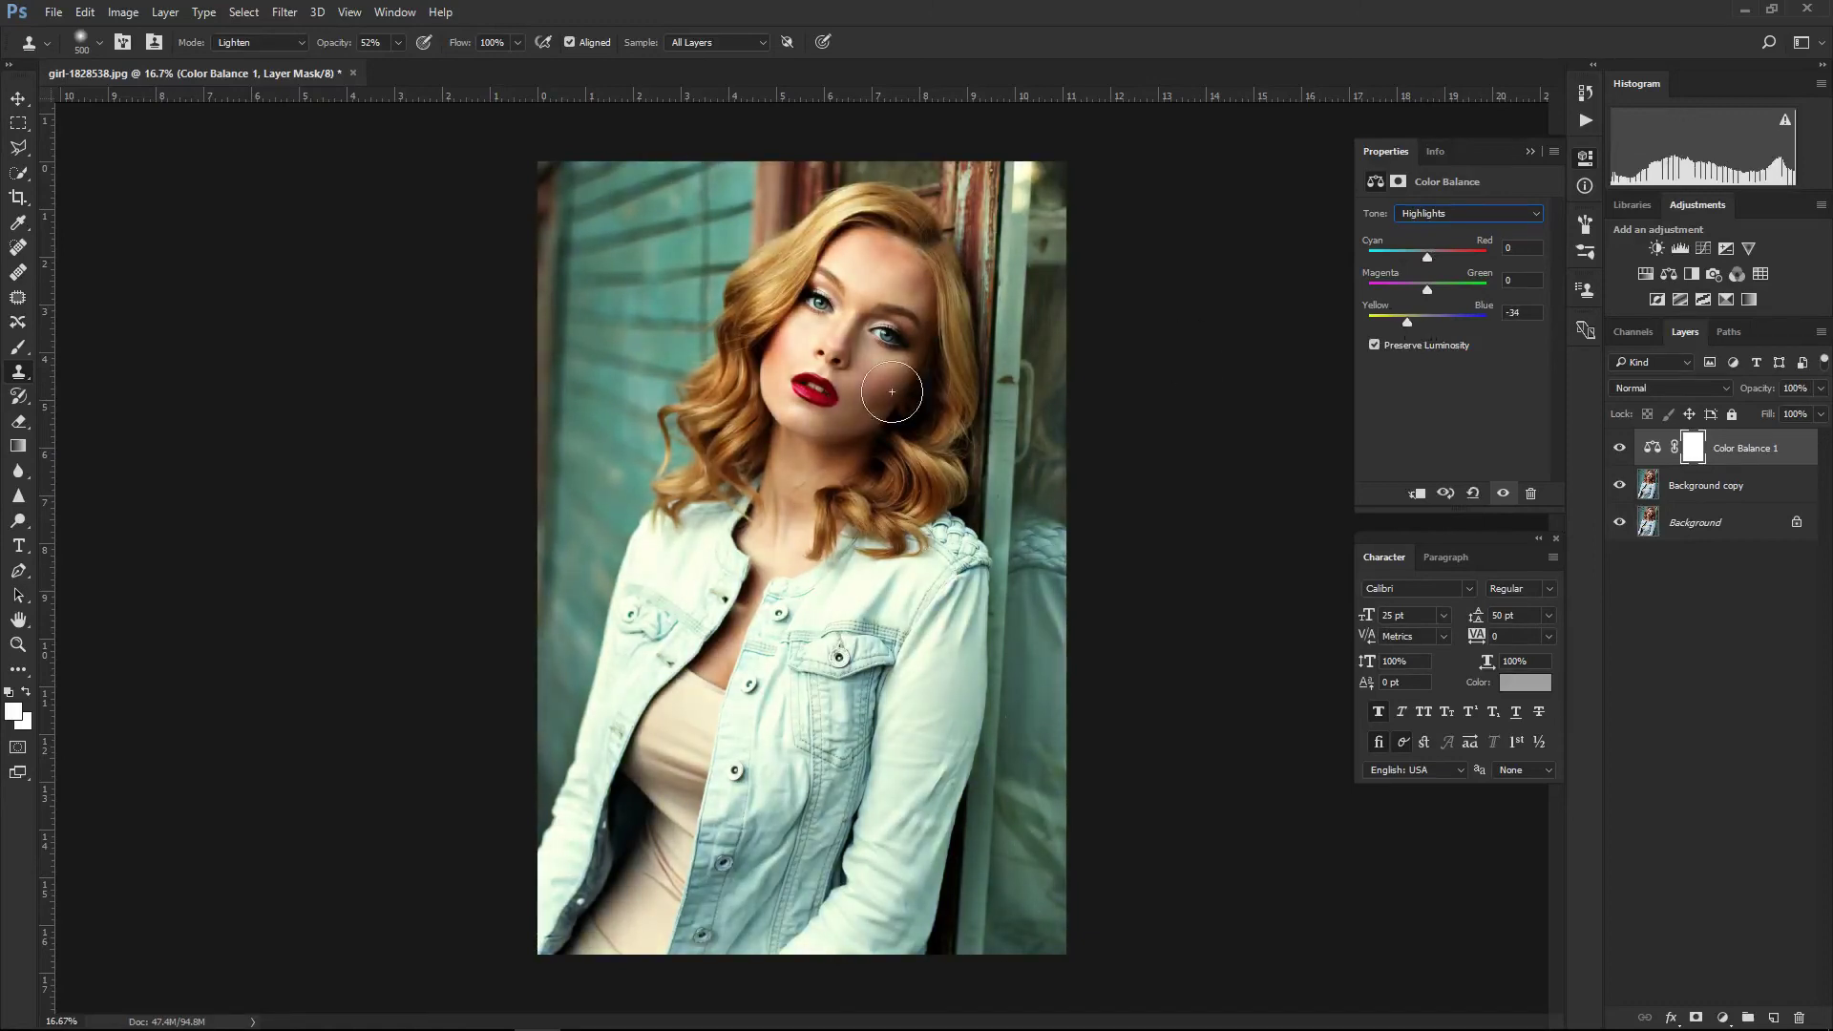
left_click_drag(1429, 254, 1441, 260)
left_click_drag(1411, 324, 1413, 326)
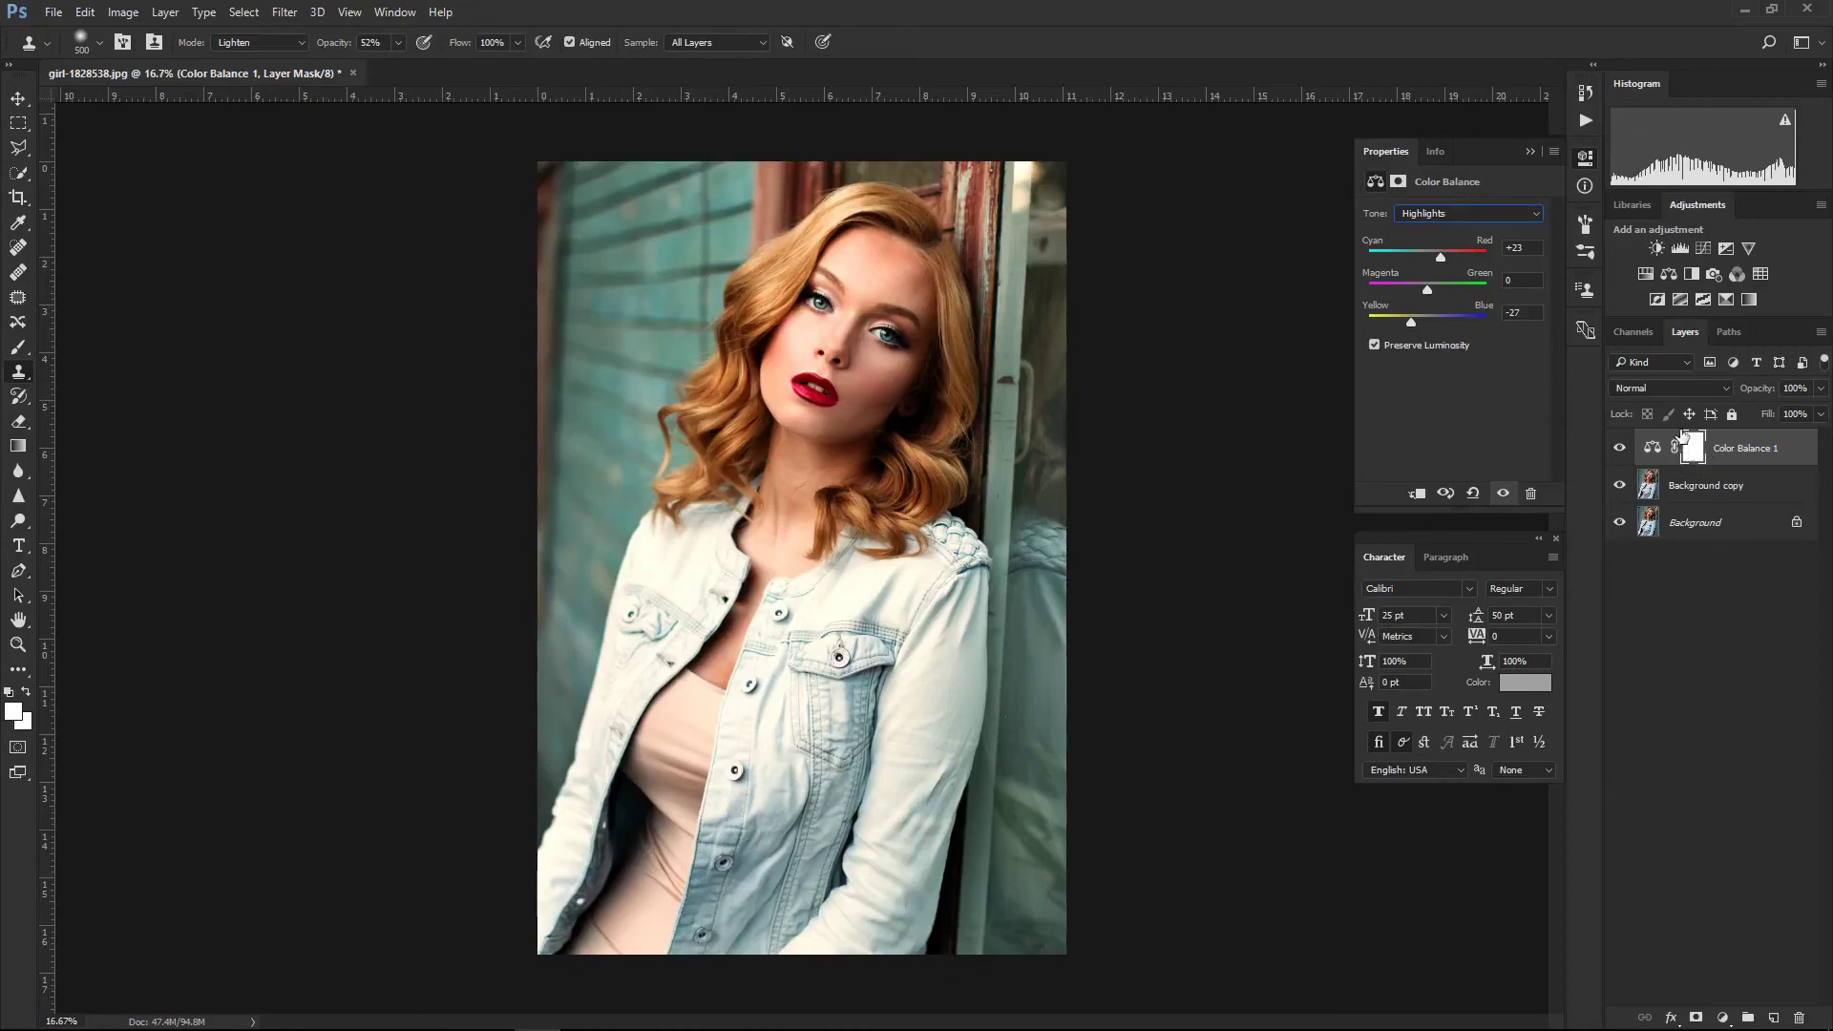
- Apply the merged RGB image to the Color Balance layer's mask with Apply Image, using Multiply blending at 100% opacity
left_click(1695, 453)
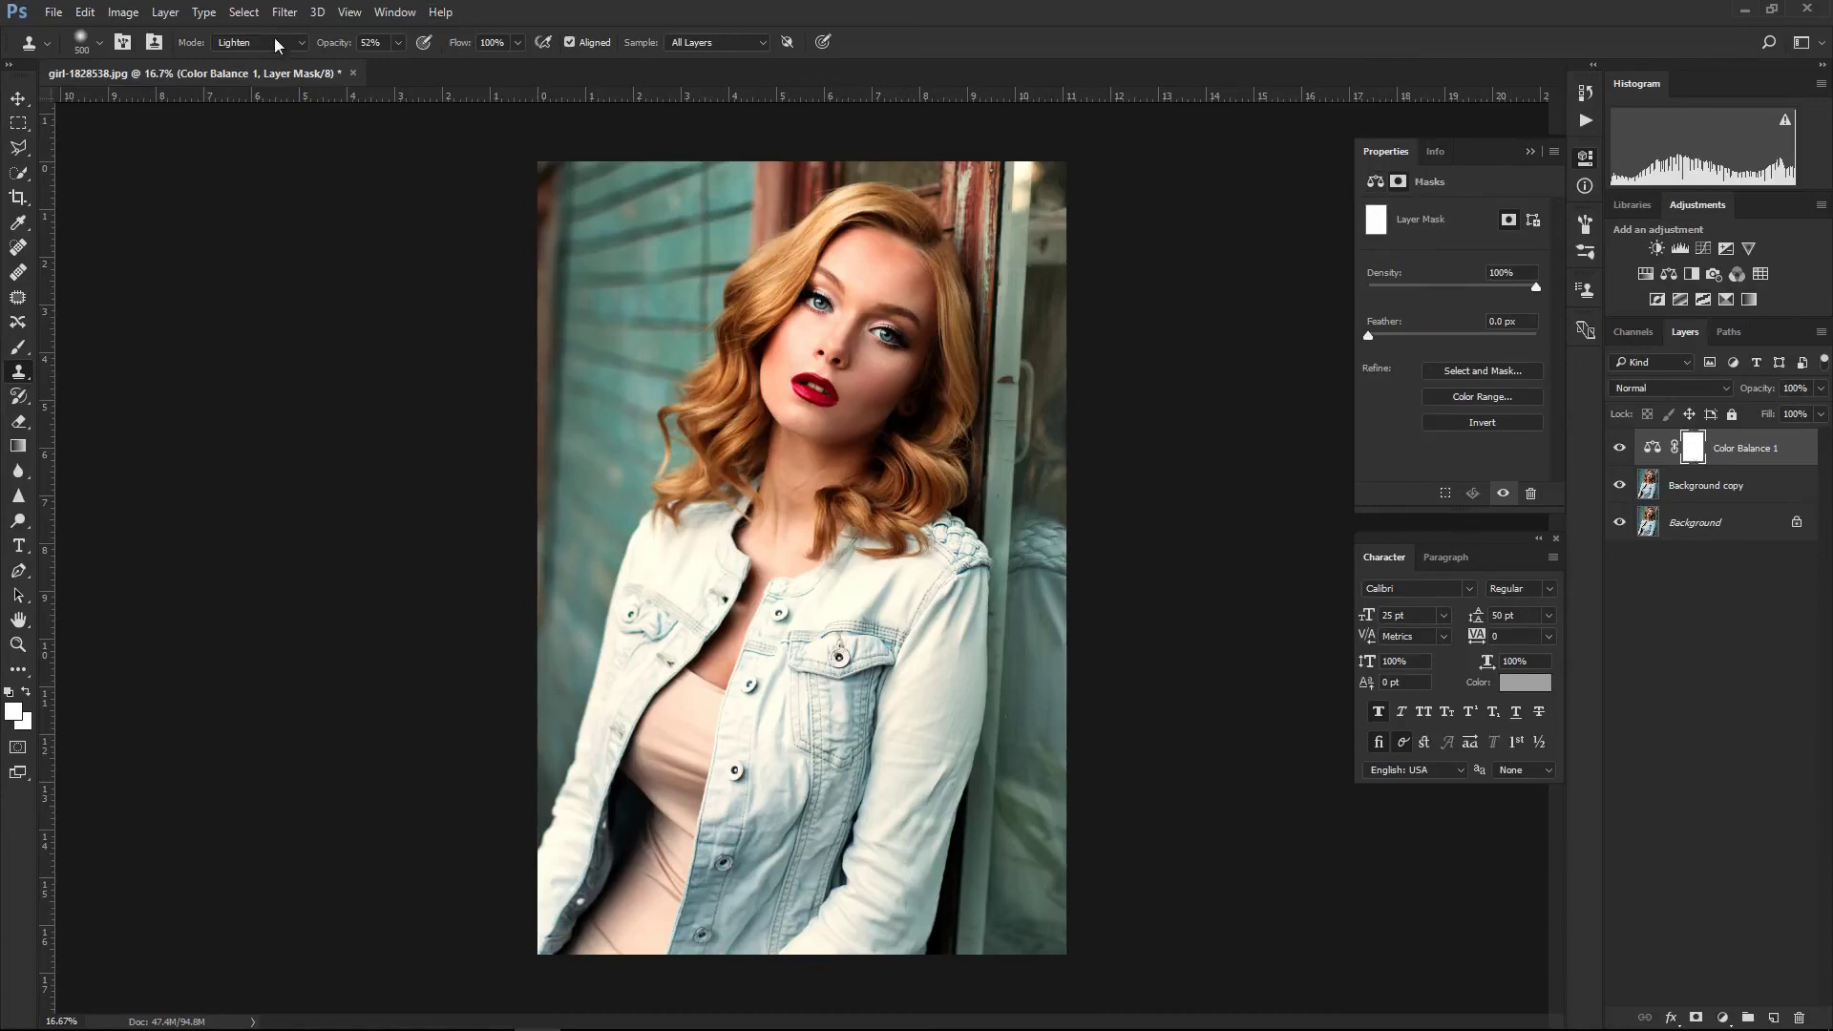
left_click(125, 14)
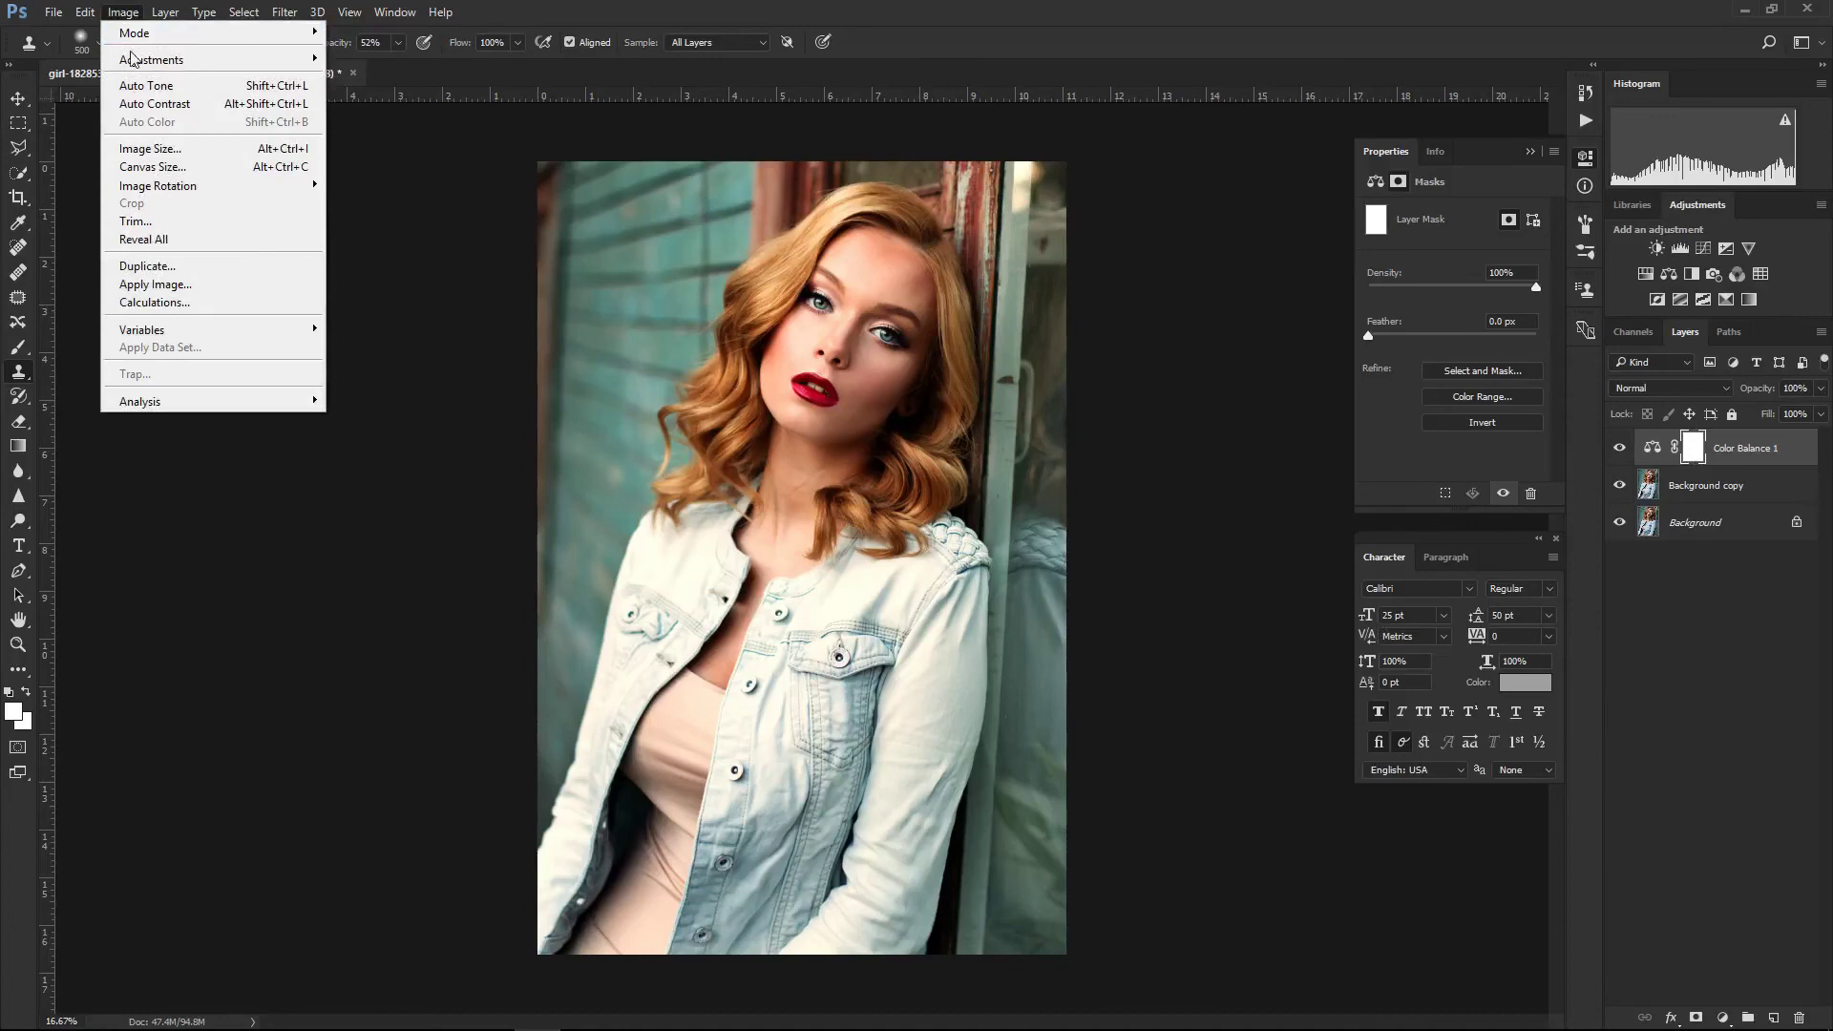
left_click(155, 285)
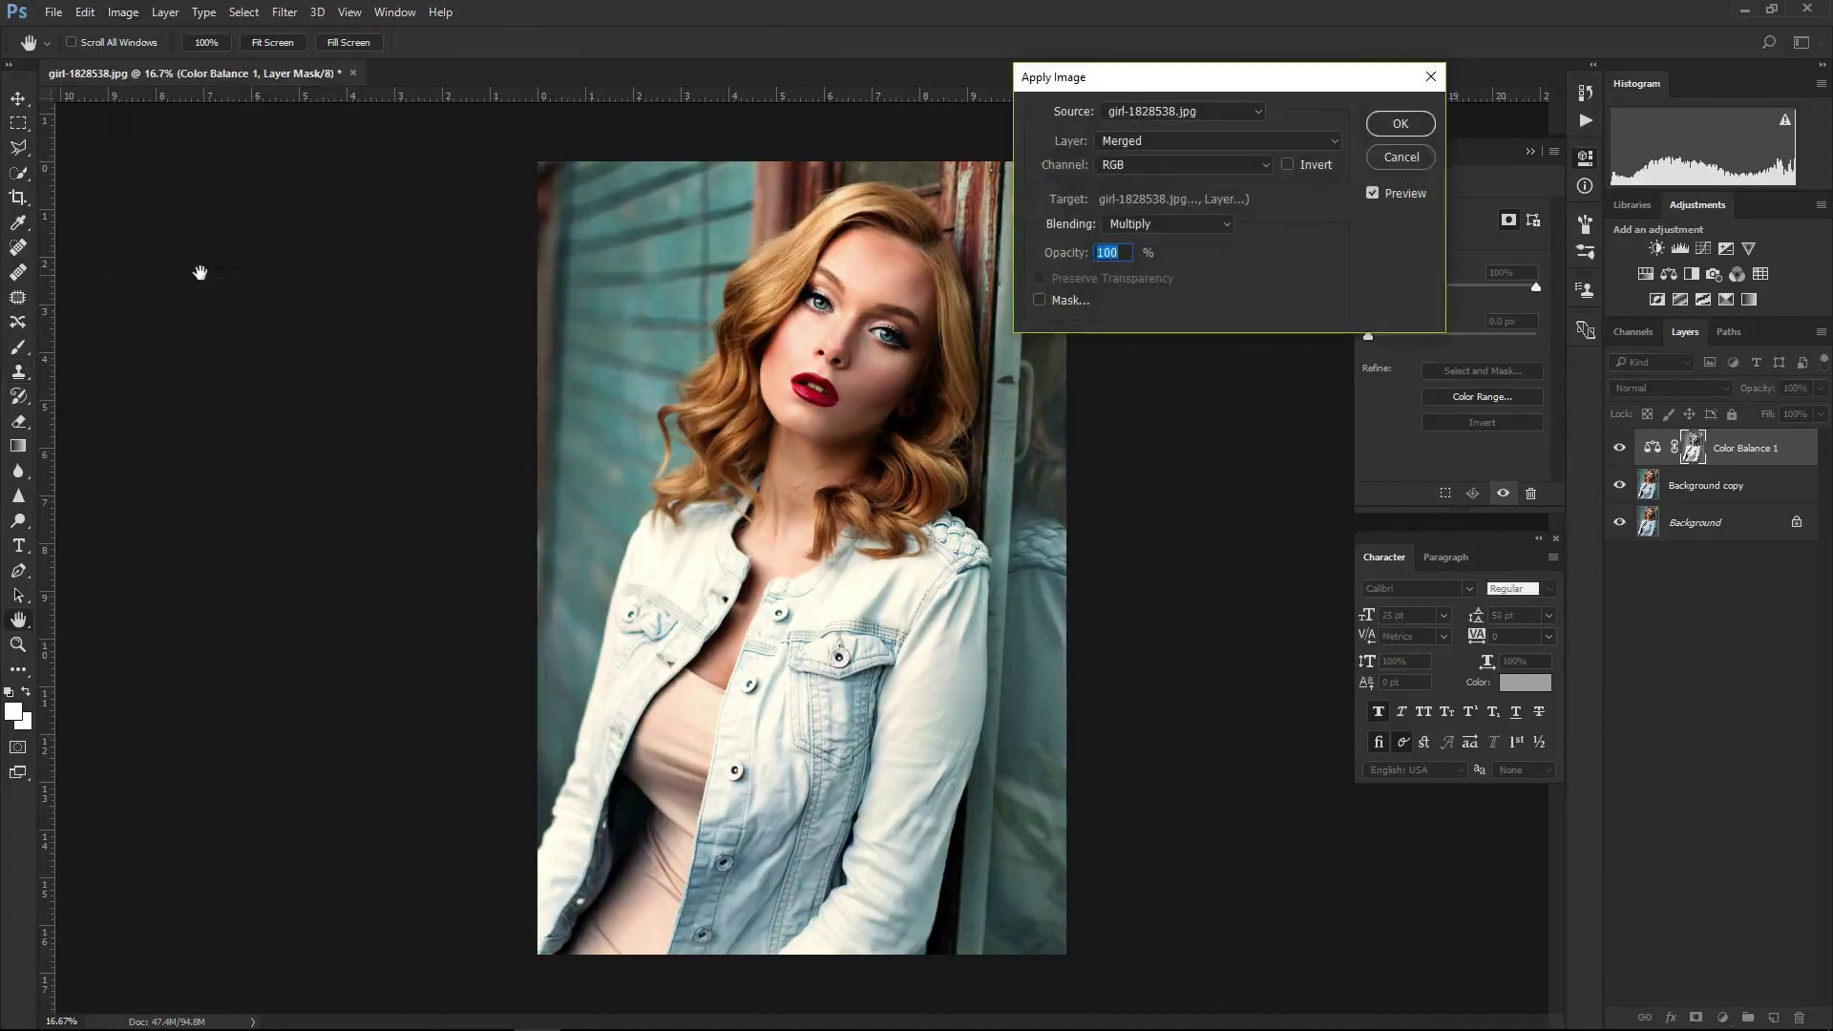
left_click_drag(1172, 86, 1260, 196)
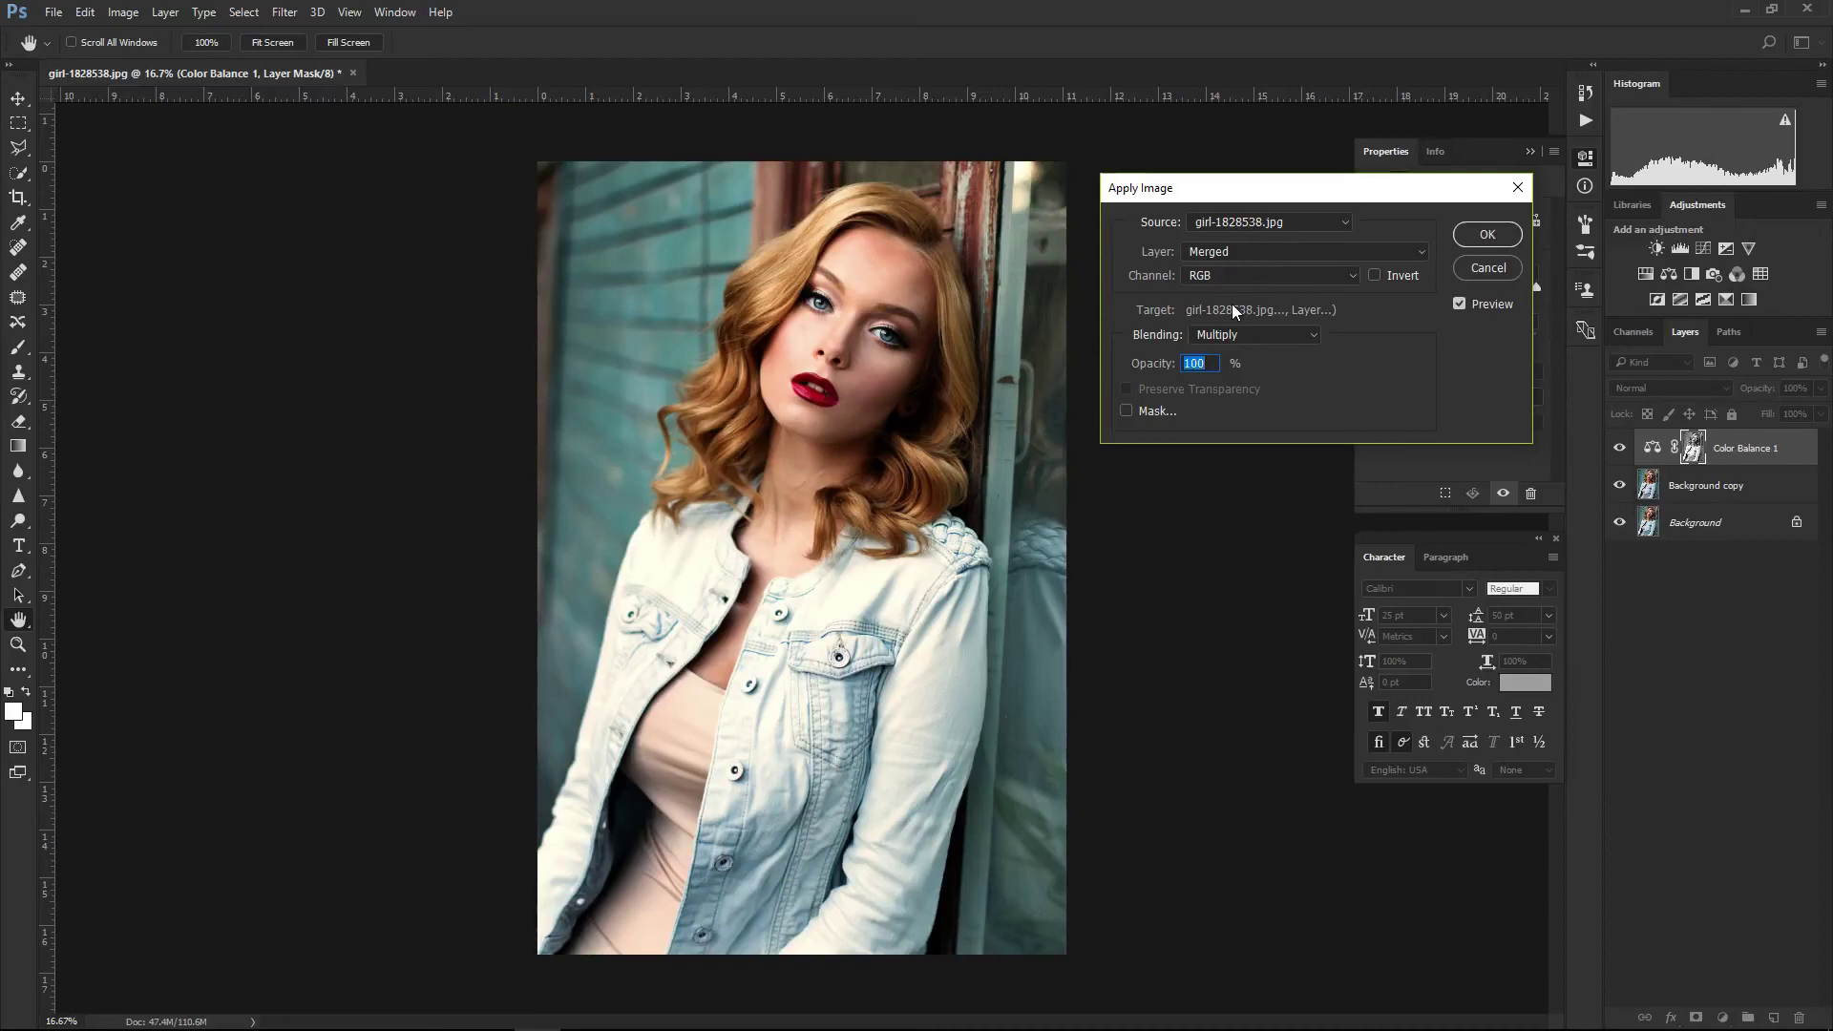
mouse_move(1265, 198)
left_mouse_down()
mouse_move(1260, 172)
mouse_move(1253, 229)
left_mouse_up()
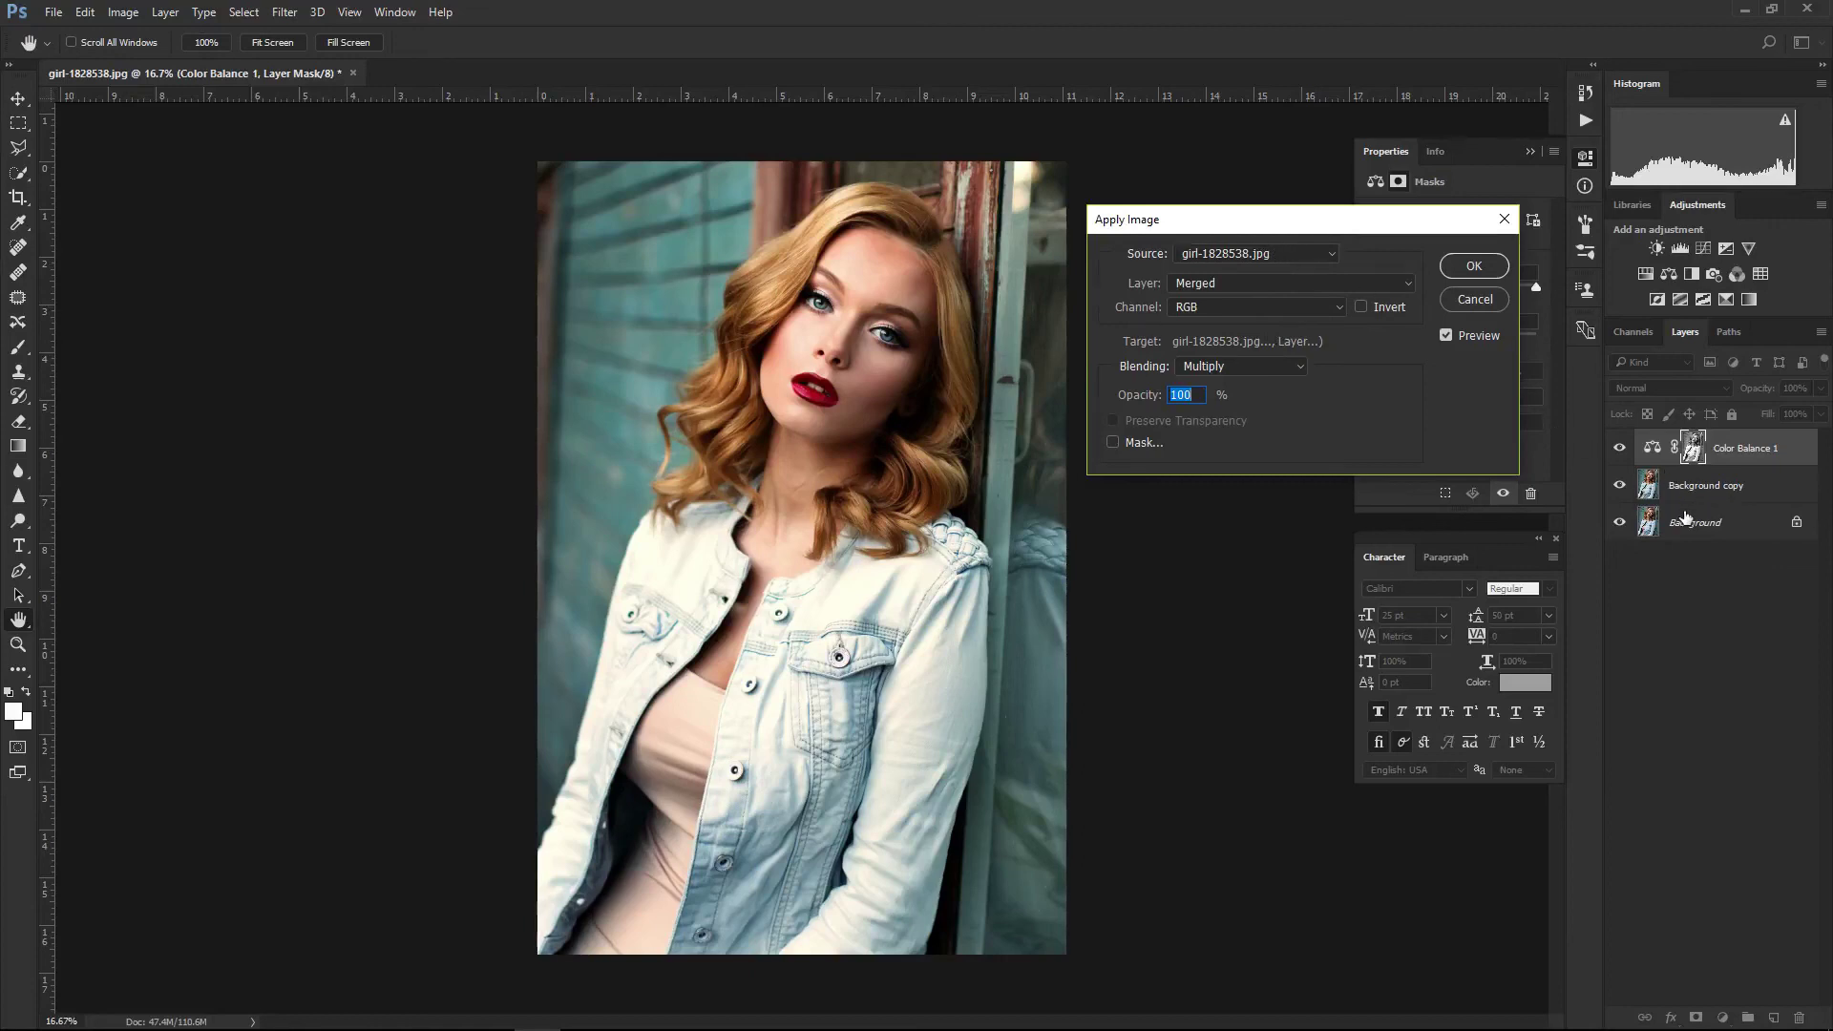
left_click(1326, 252)
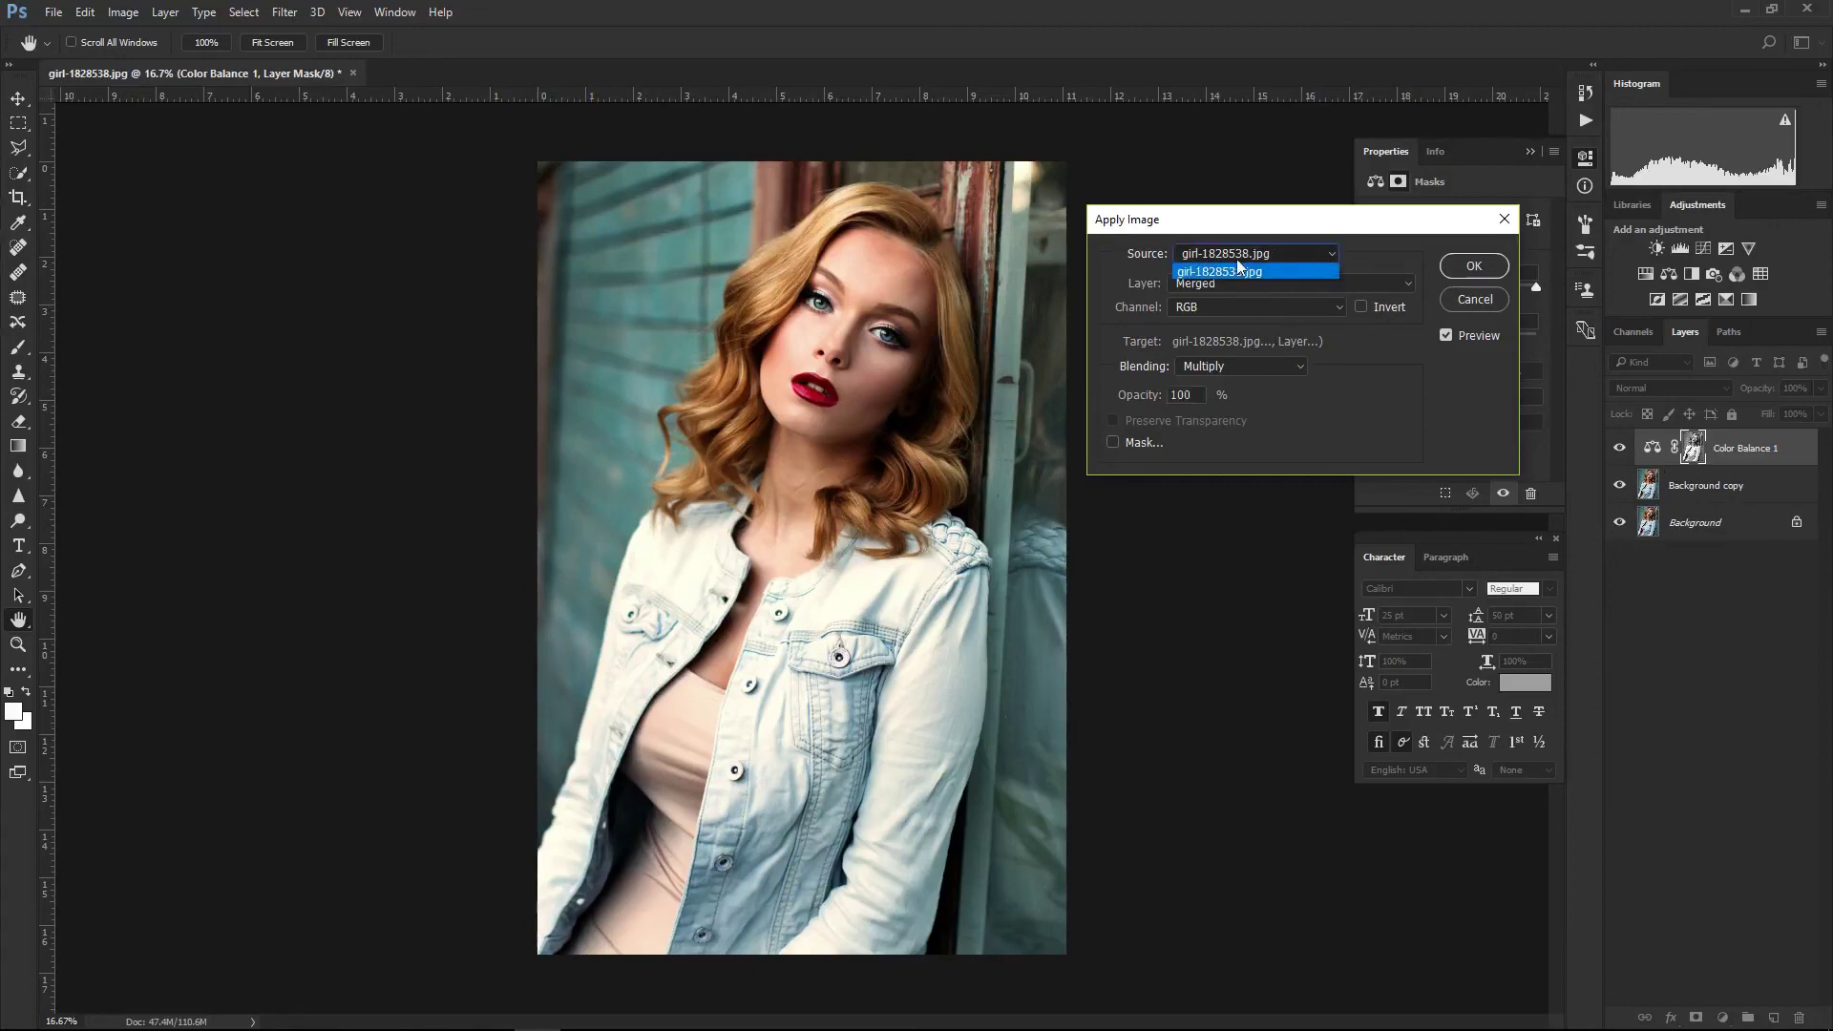
left_click(1236, 270)
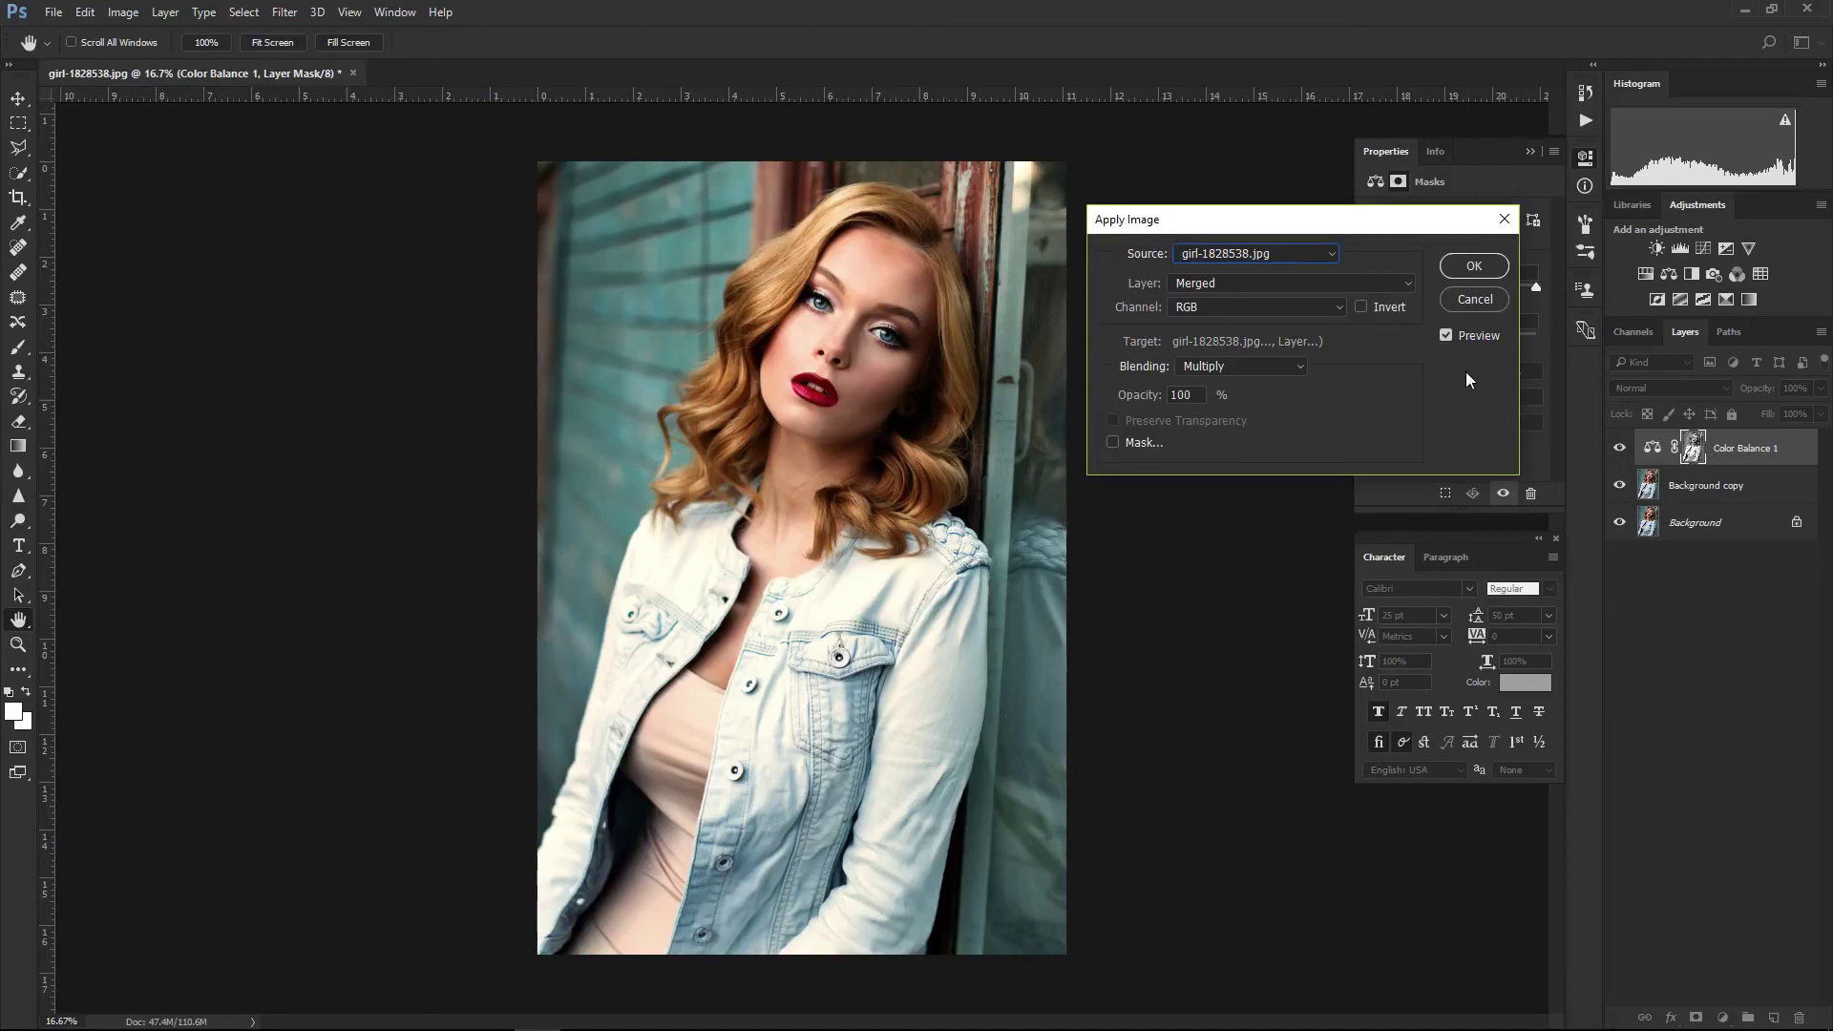
left_click(1286, 370)
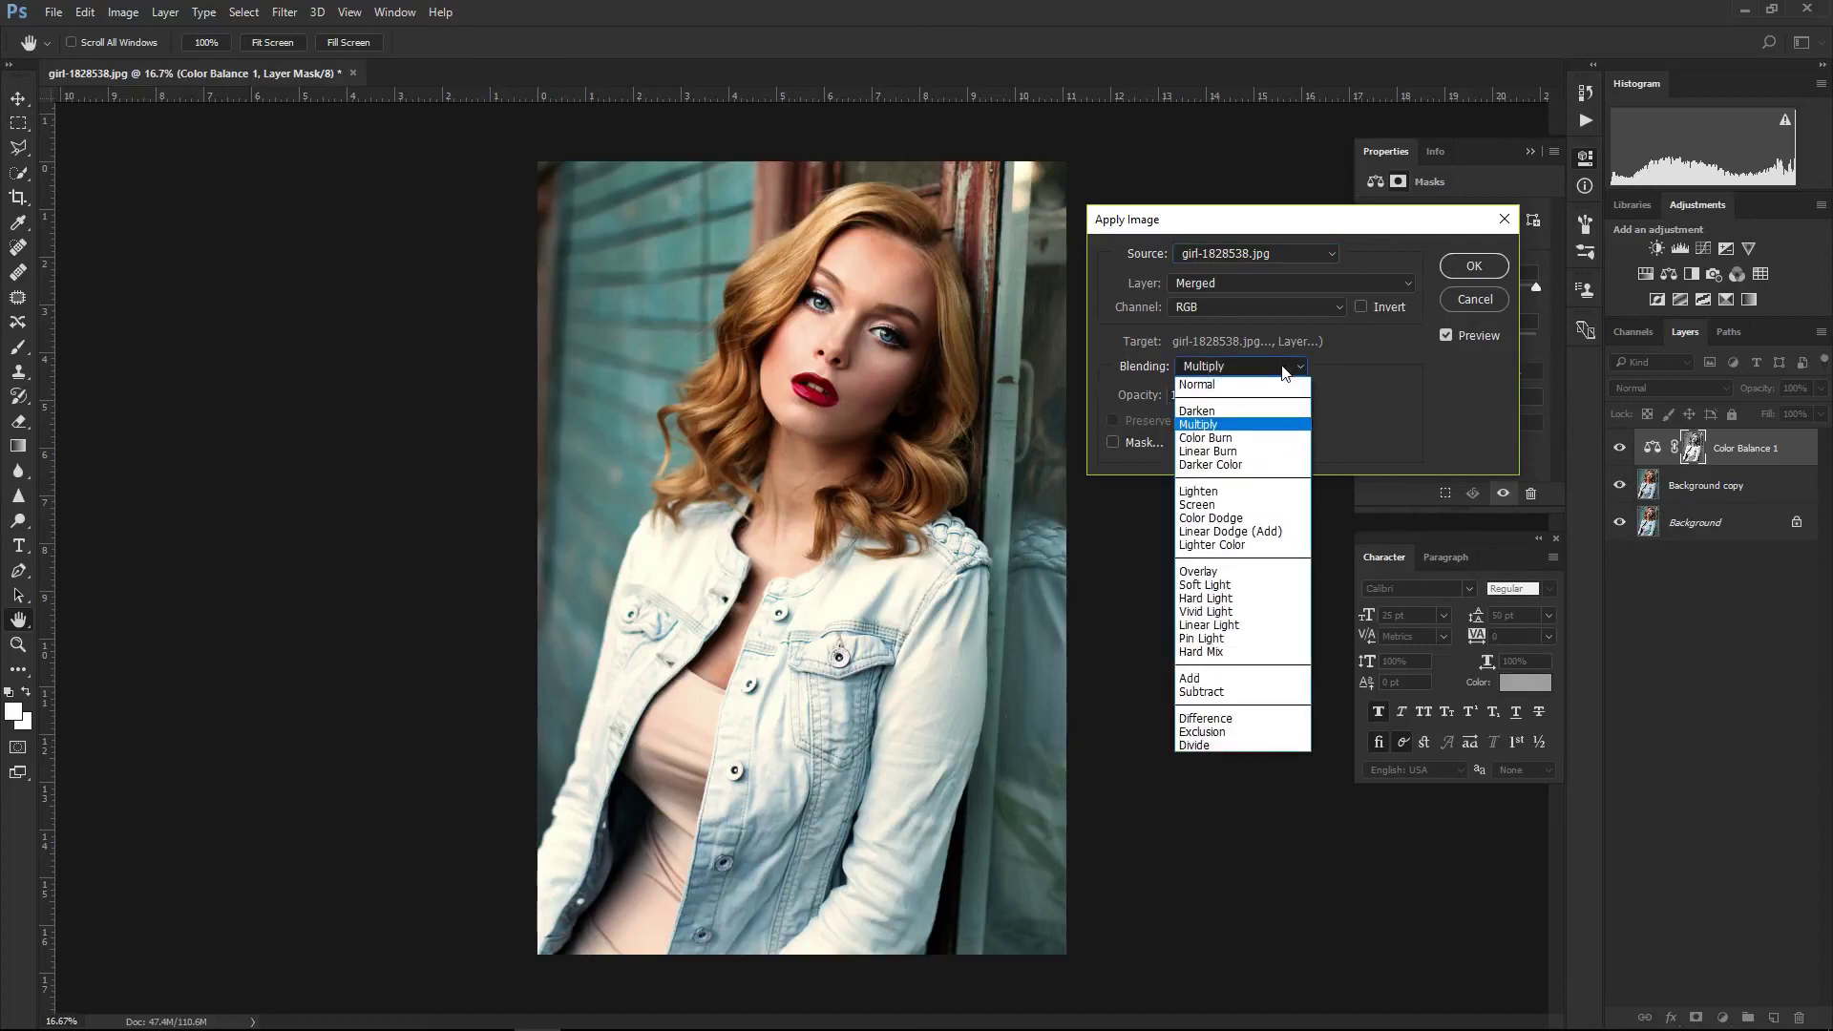
left_click(1222, 426)
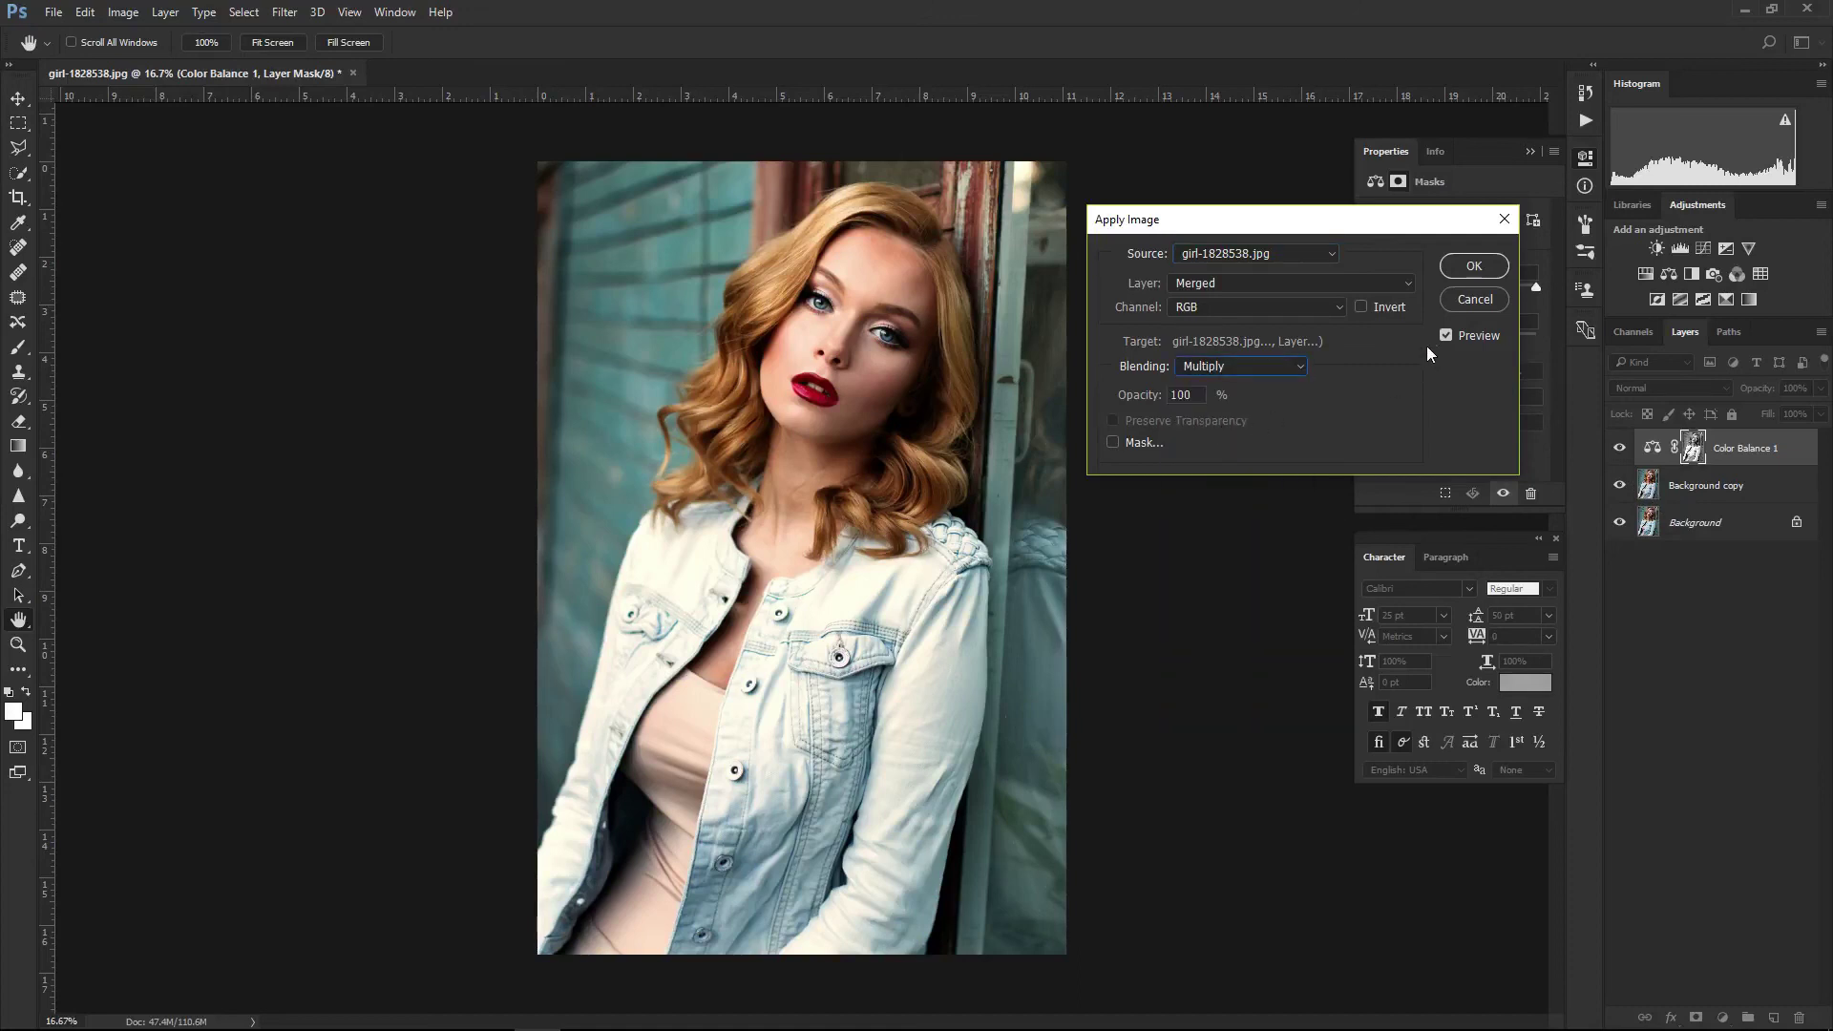
left_click(1476, 267)
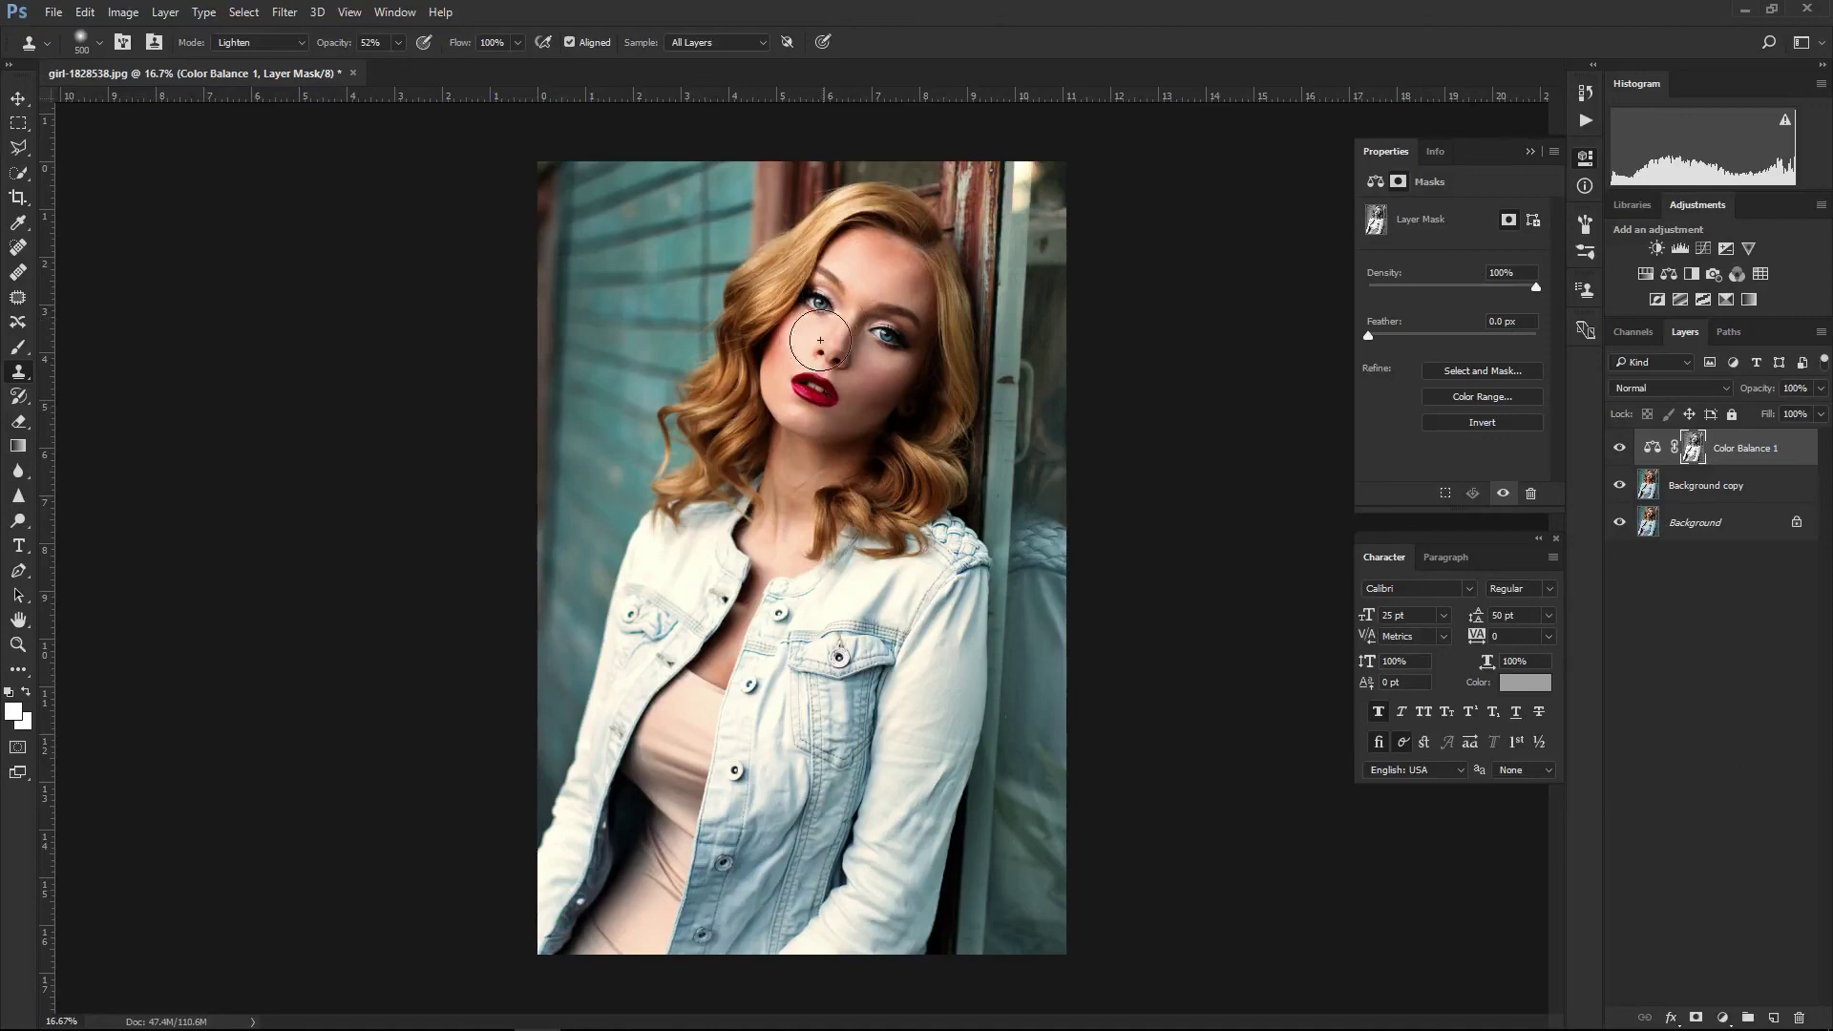
- Compare the portrait with and without the masked Color Balance layer
left_click(1618, 449)
left_click(1619, 450)
left_click(1619, 449)
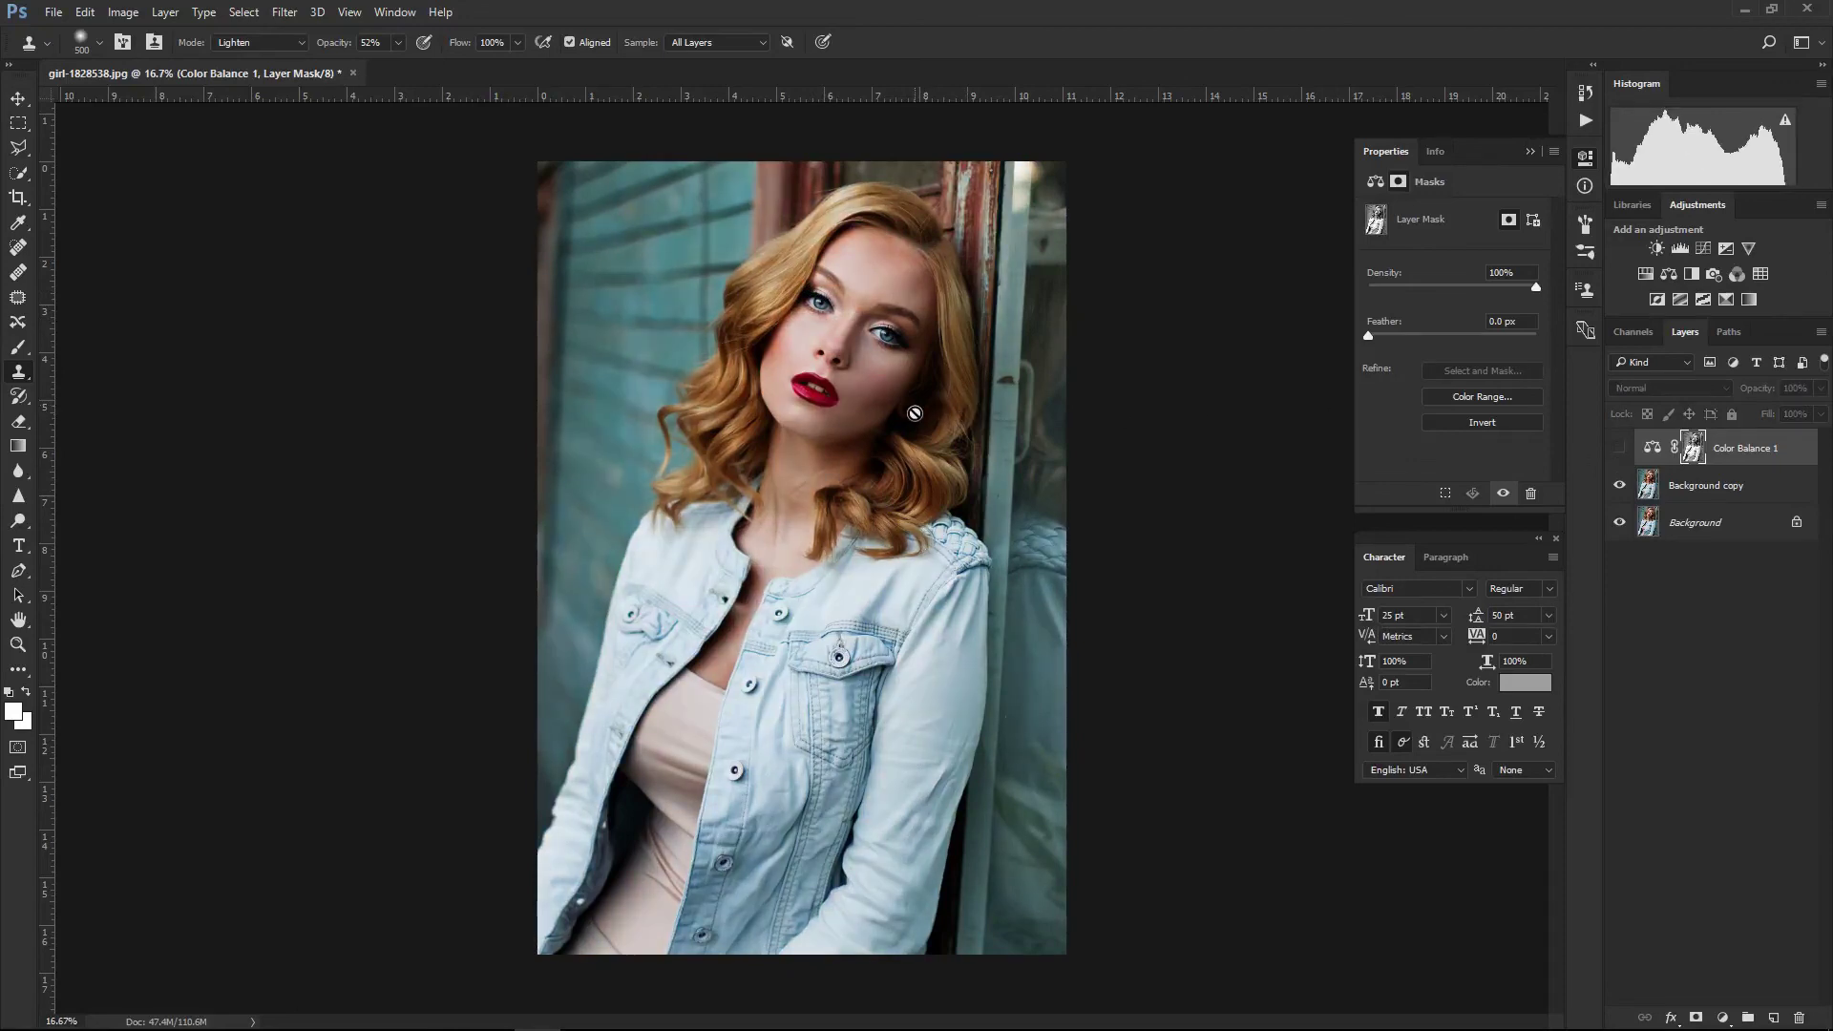
left_click(1620, 450)
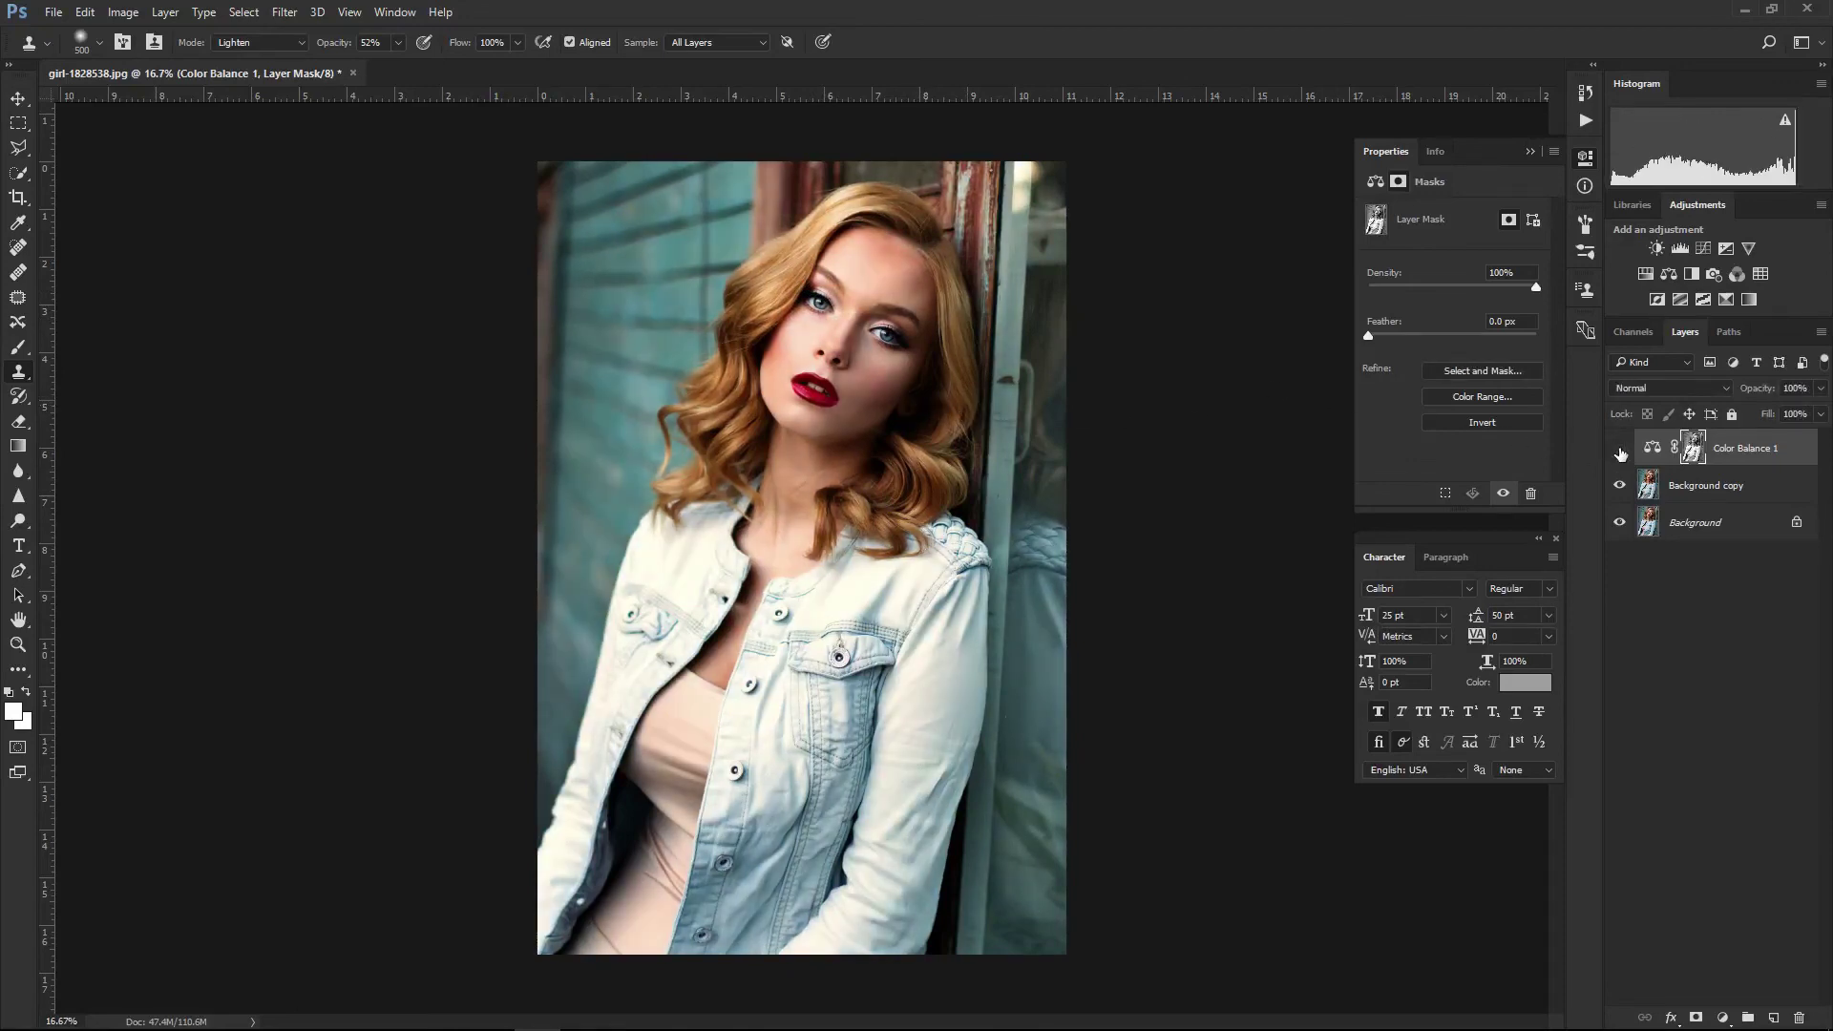
left_click(1620, 450)
left_click(1620, 449)
left_click(1620, 449)
left_click(1620, 450)
- Add a second Color Balance layer on top and set its midtones to cyan-red -27 and yellow-blue +29
left_click(1724, 1018)
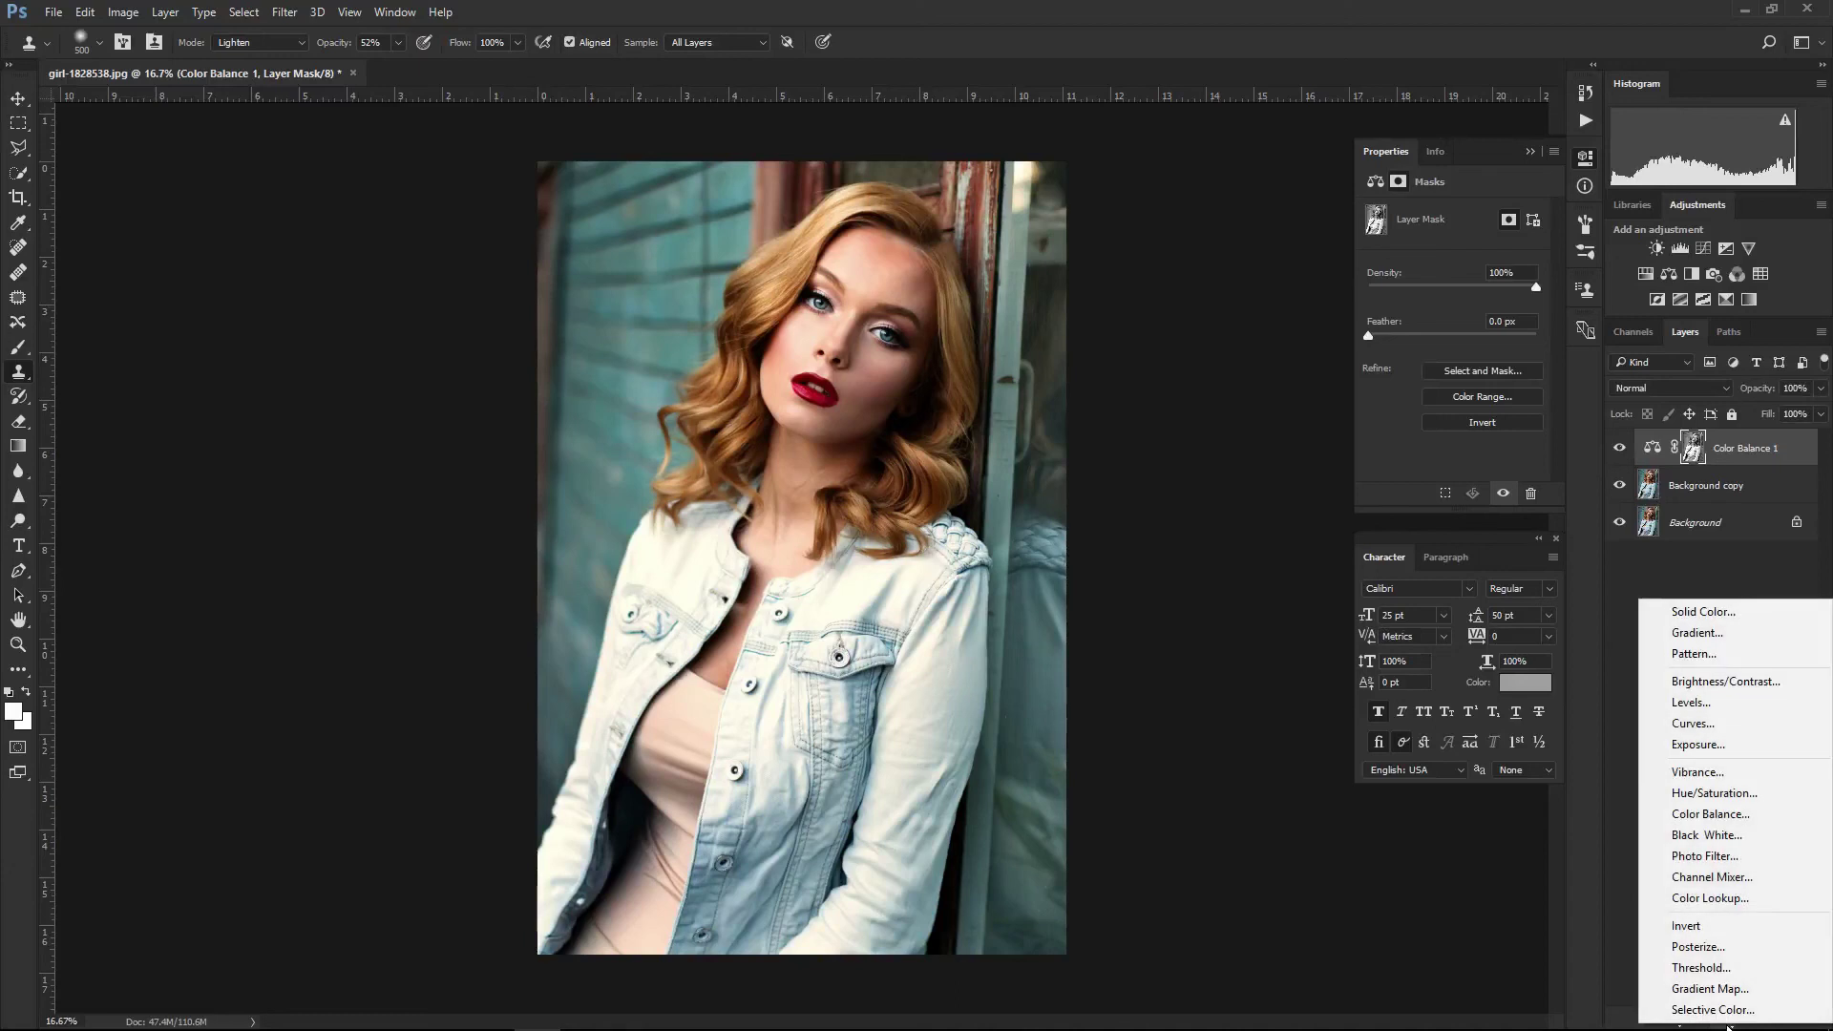
left_click(1716, 817)
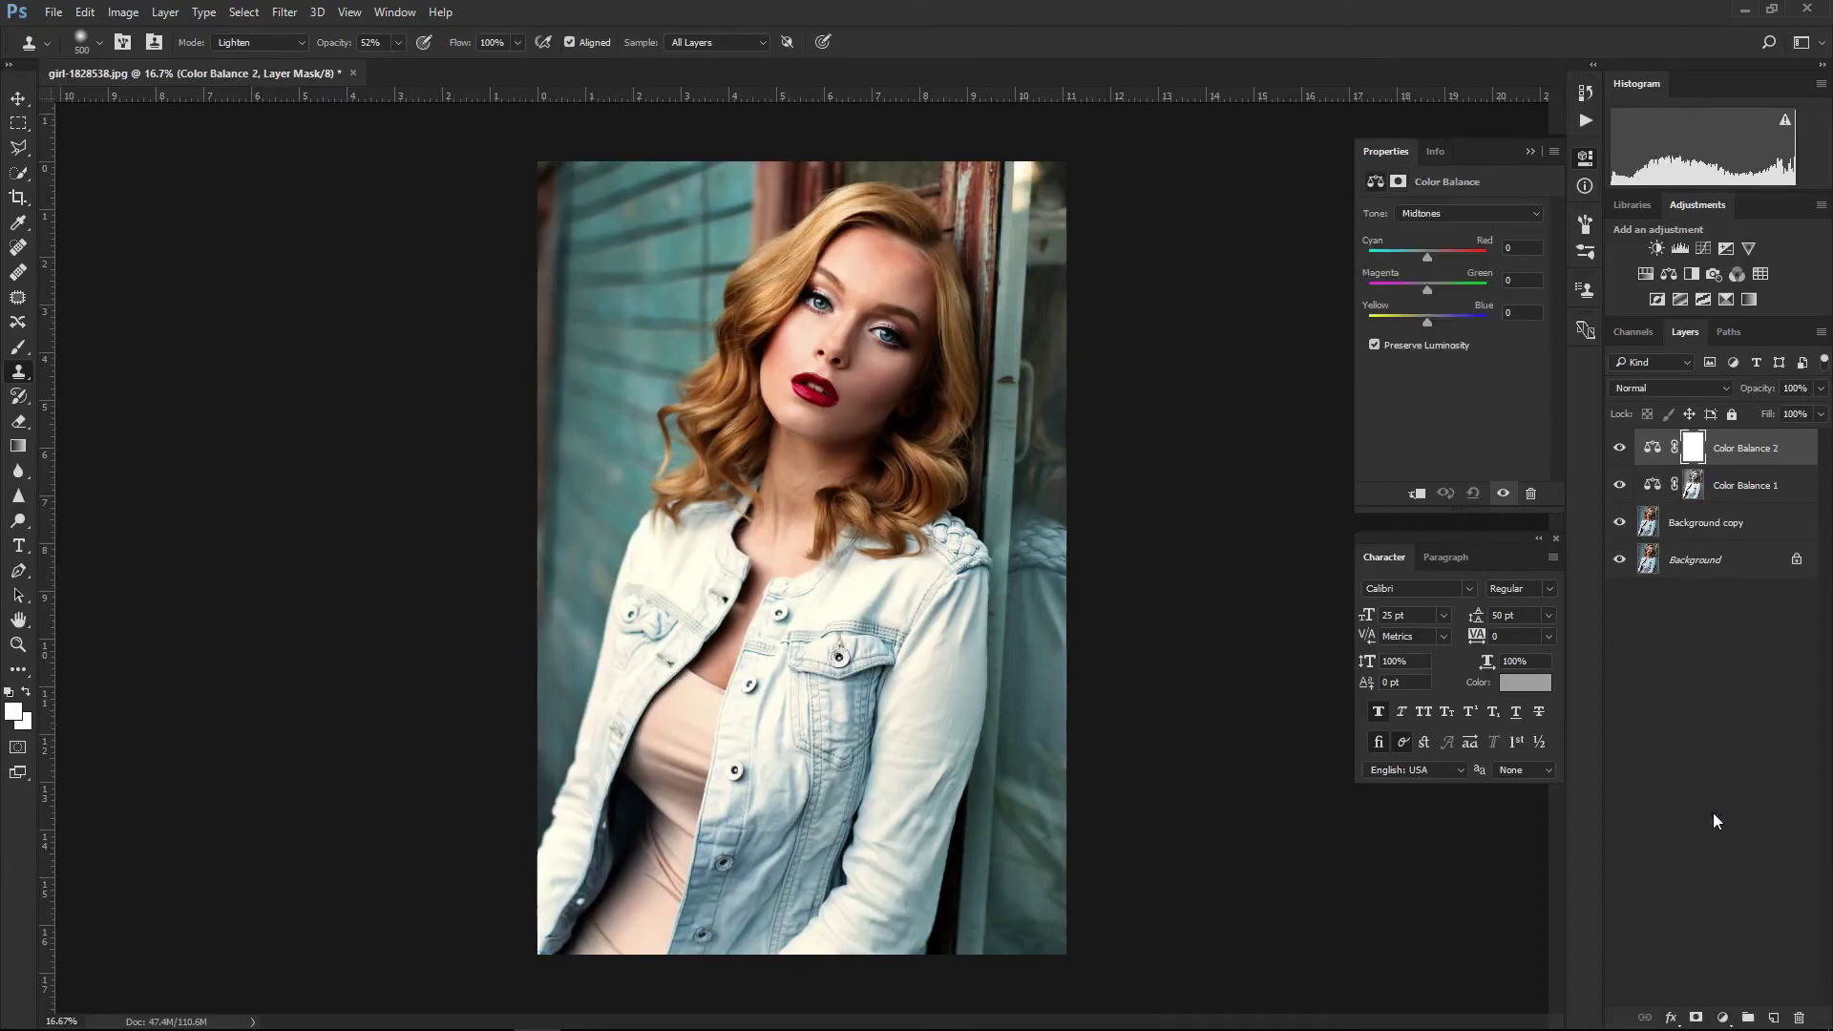
left_click(1474, 219)
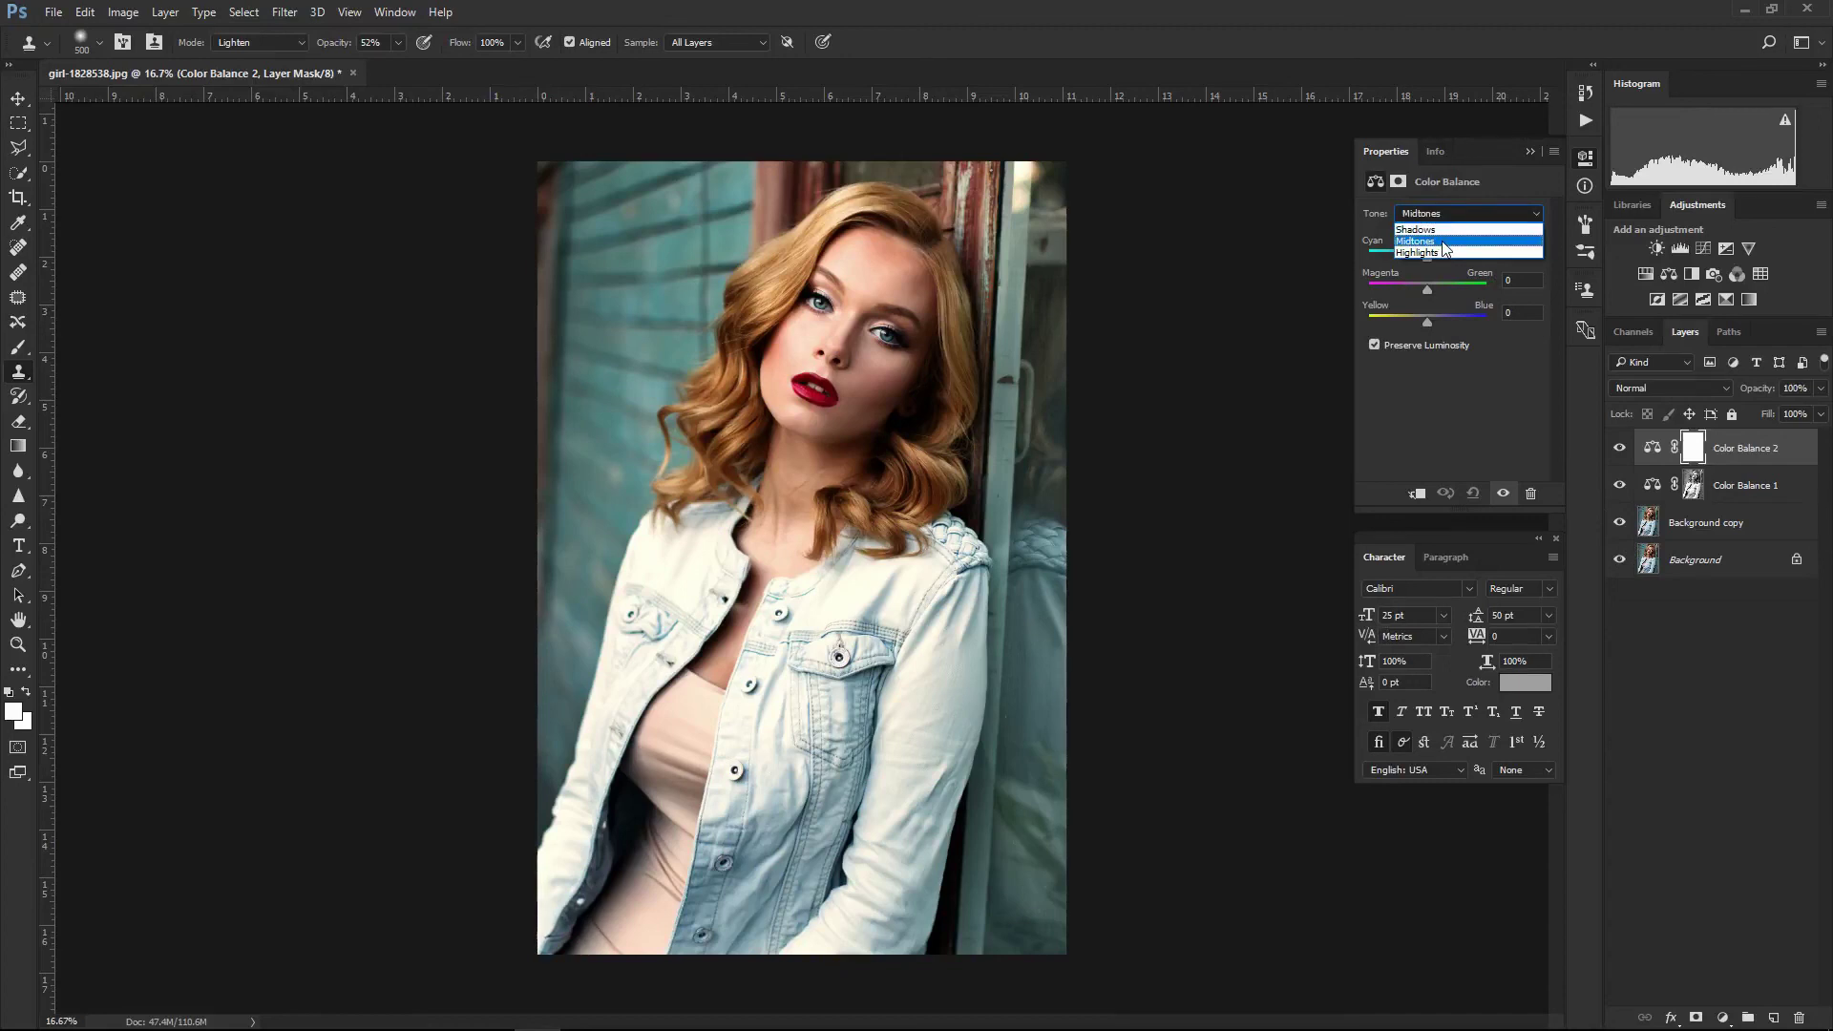
left_click(1442, 243)
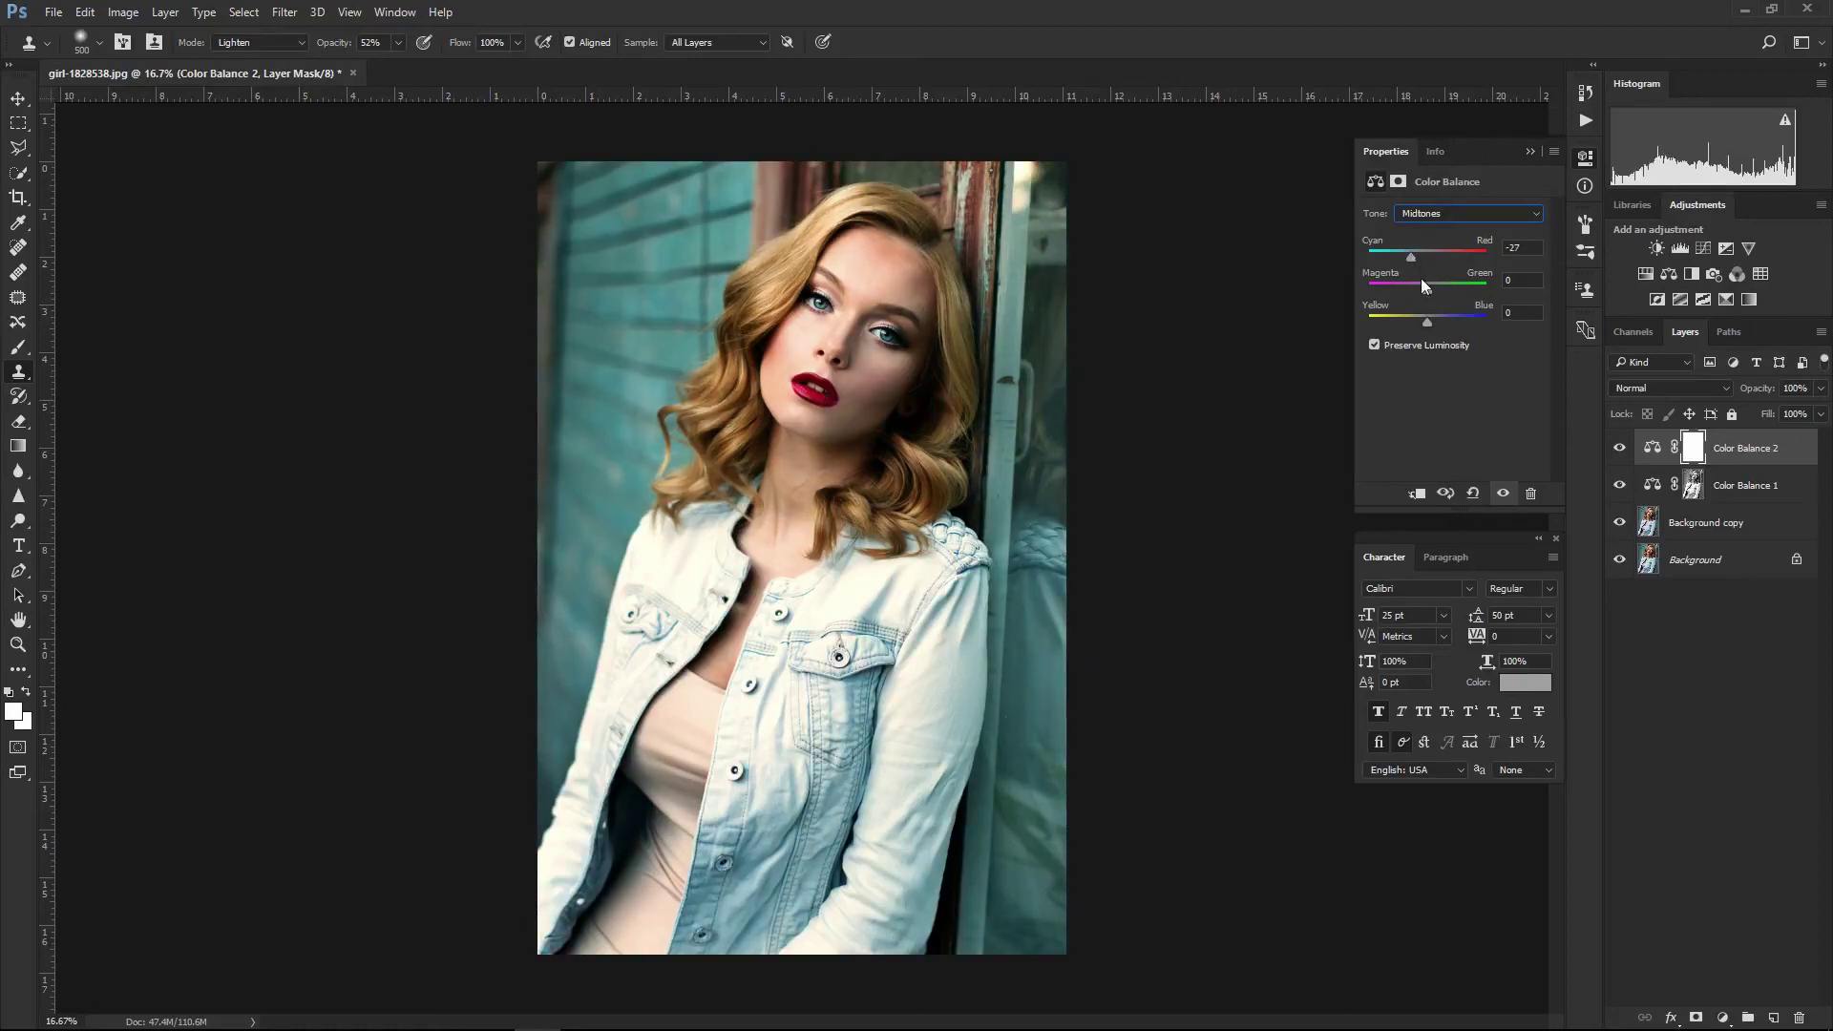
left_click_drag(1429, 322, 1449, 329)
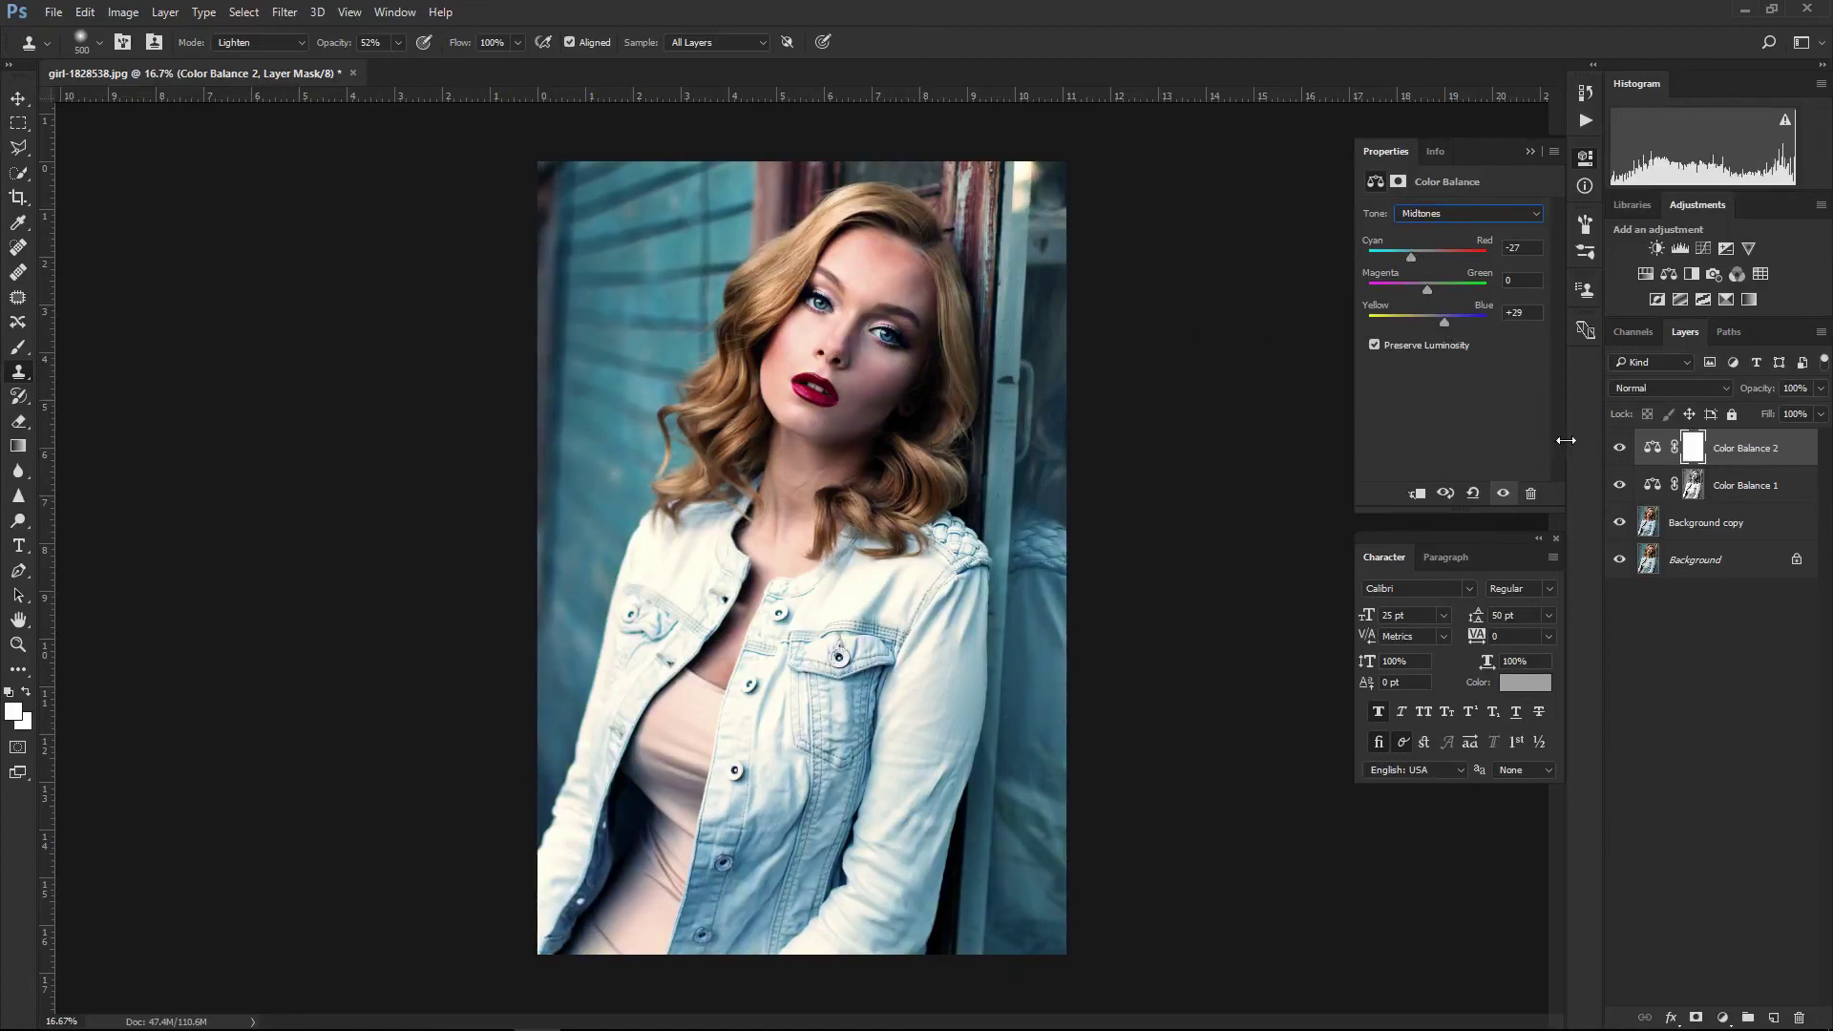
- Apply the inverted merged RGB image to the second Color Balance layer's mask with Apply Image, using Multiply at 100% opacity
left_click(1693, 452)
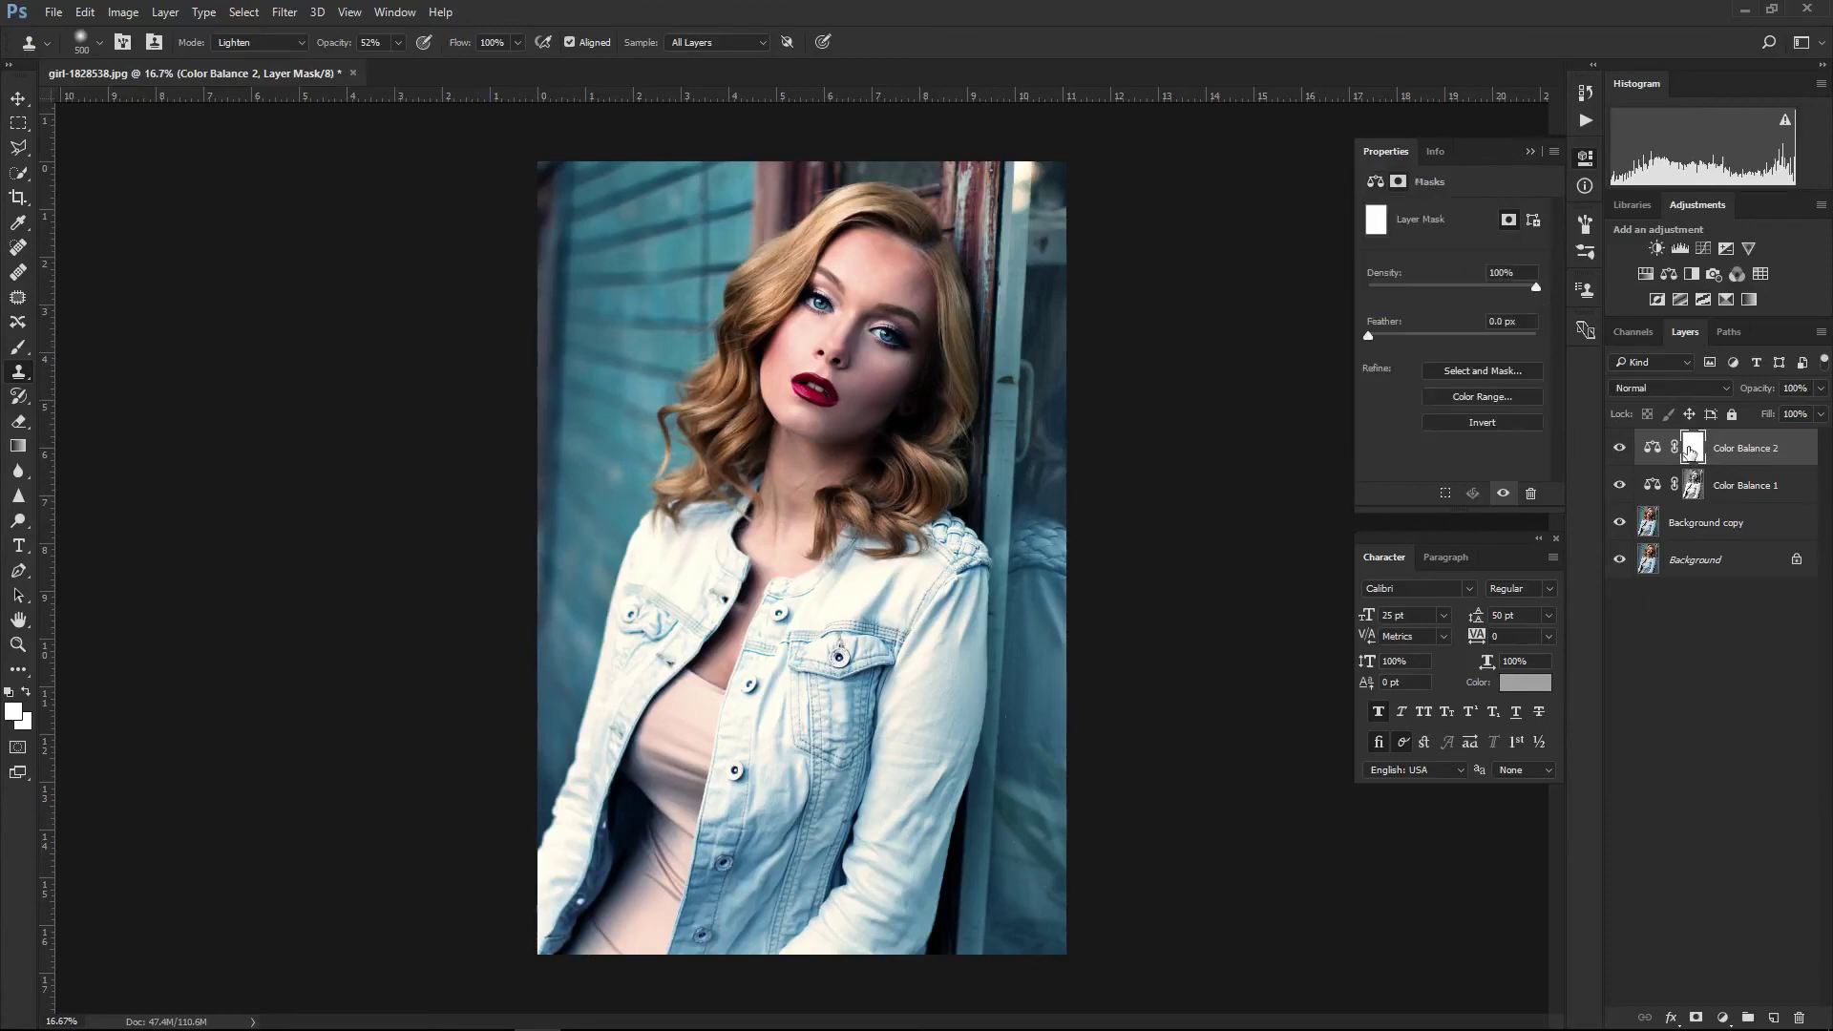
left_click(125, 13)
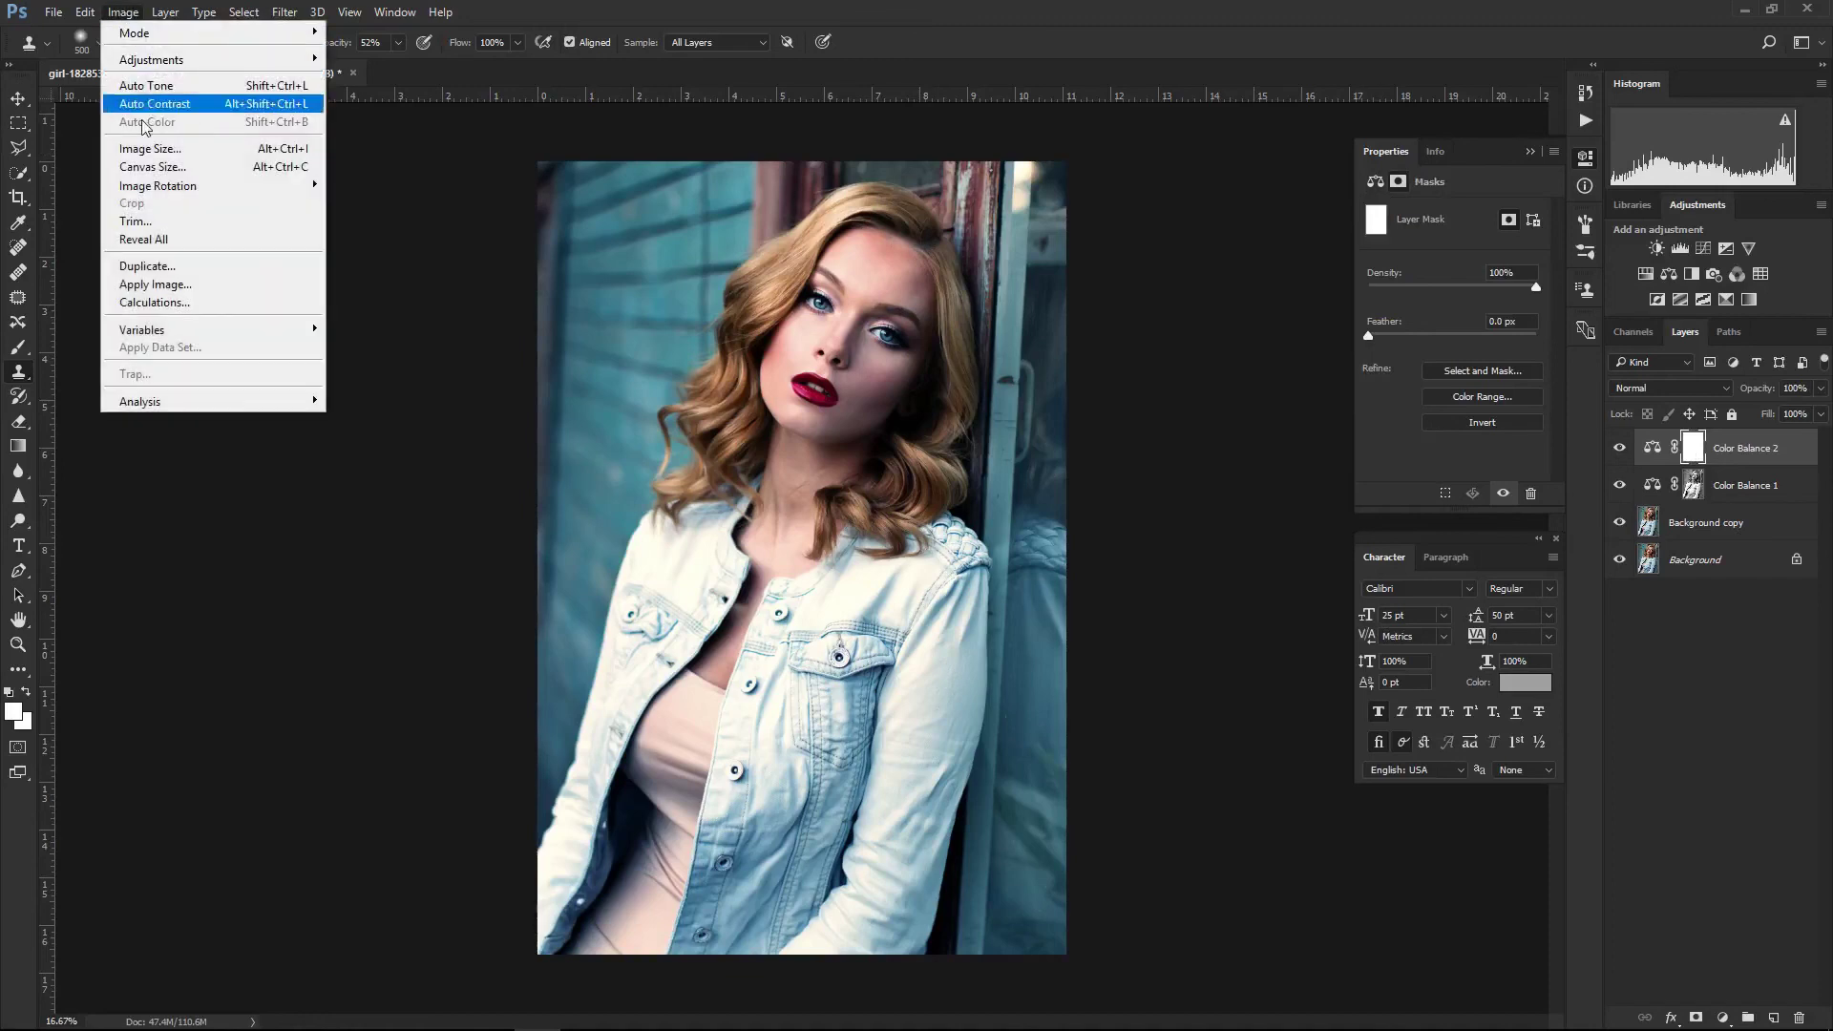
left_click(155, 285)
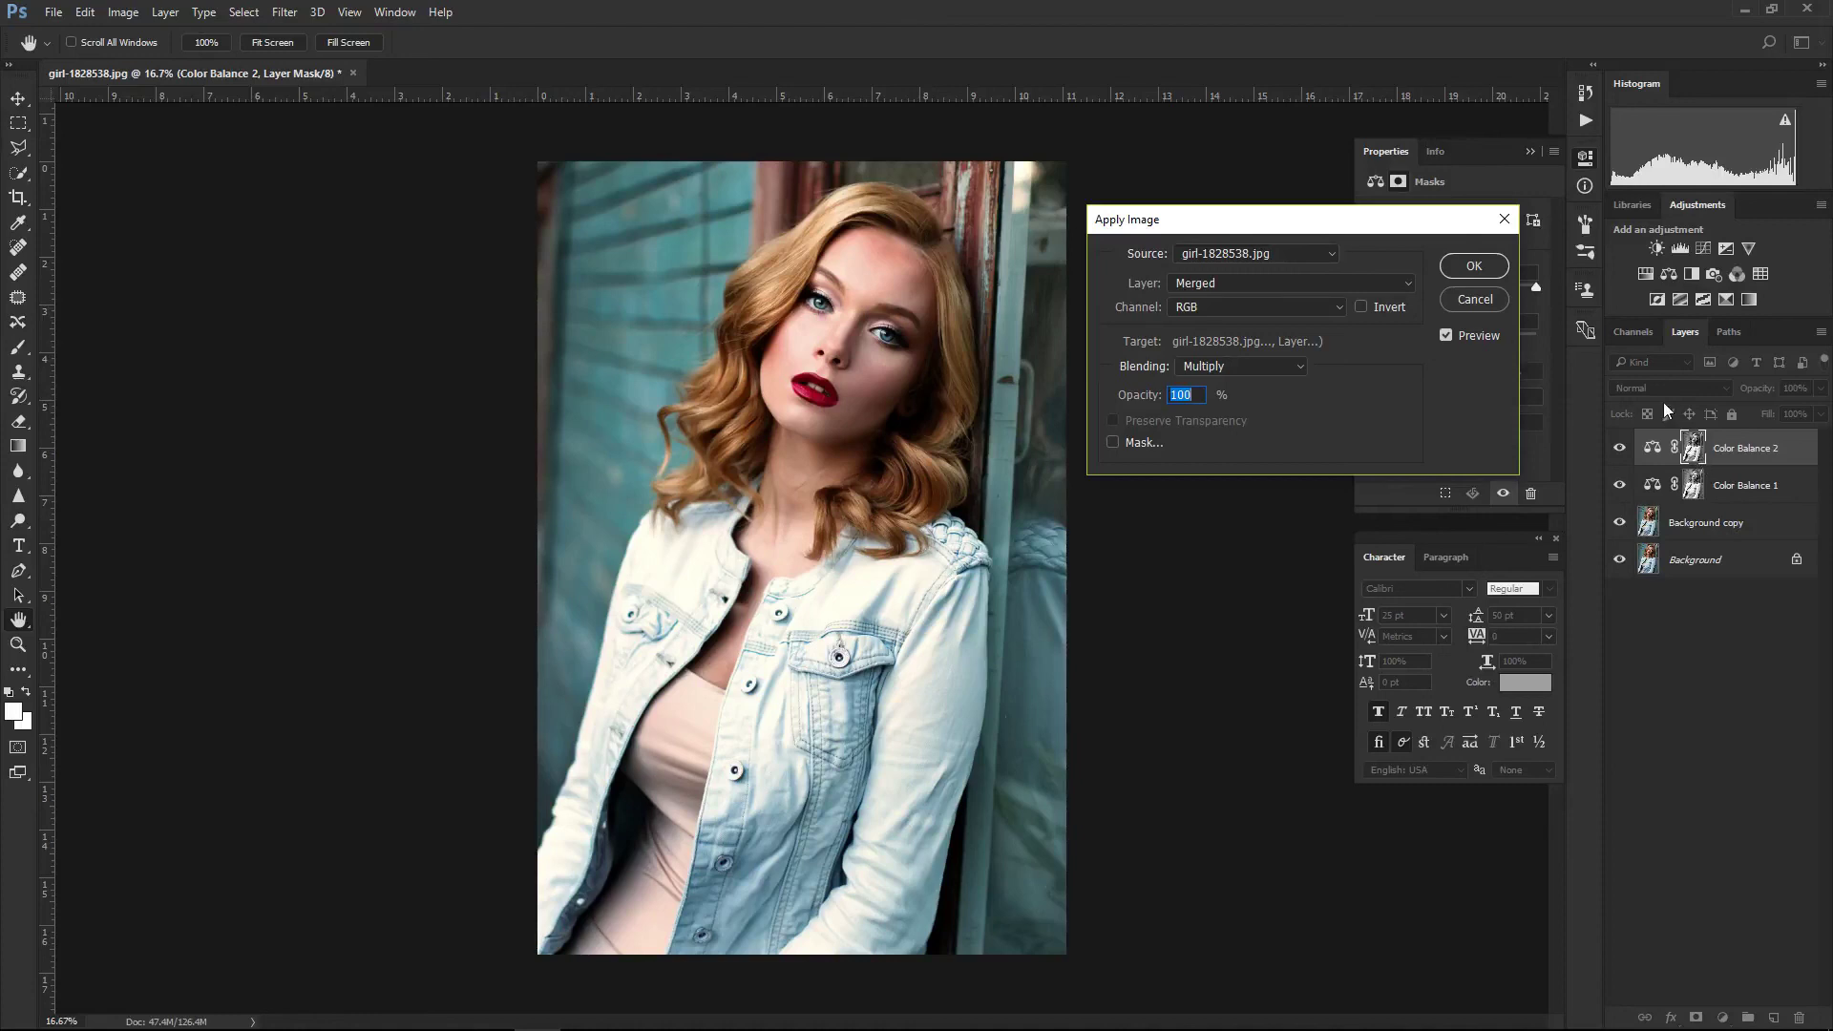
left_click(1360, 306)
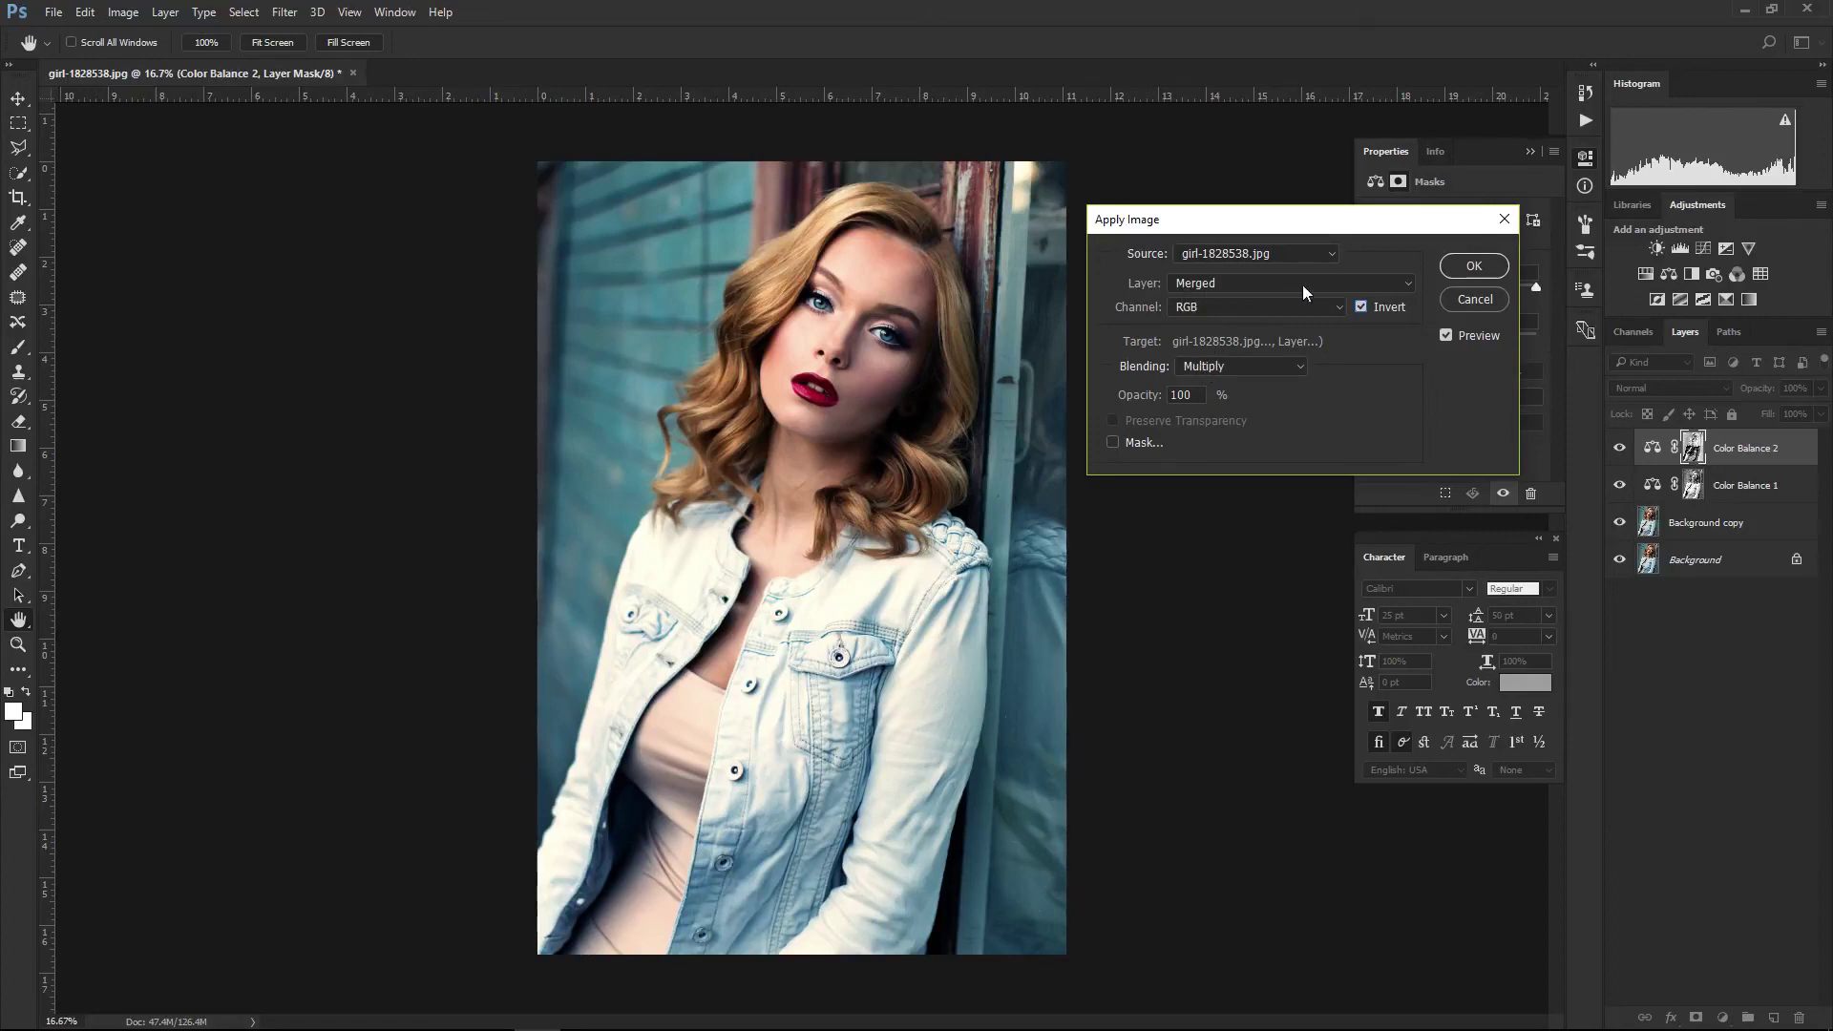
left_click(1483, 267)
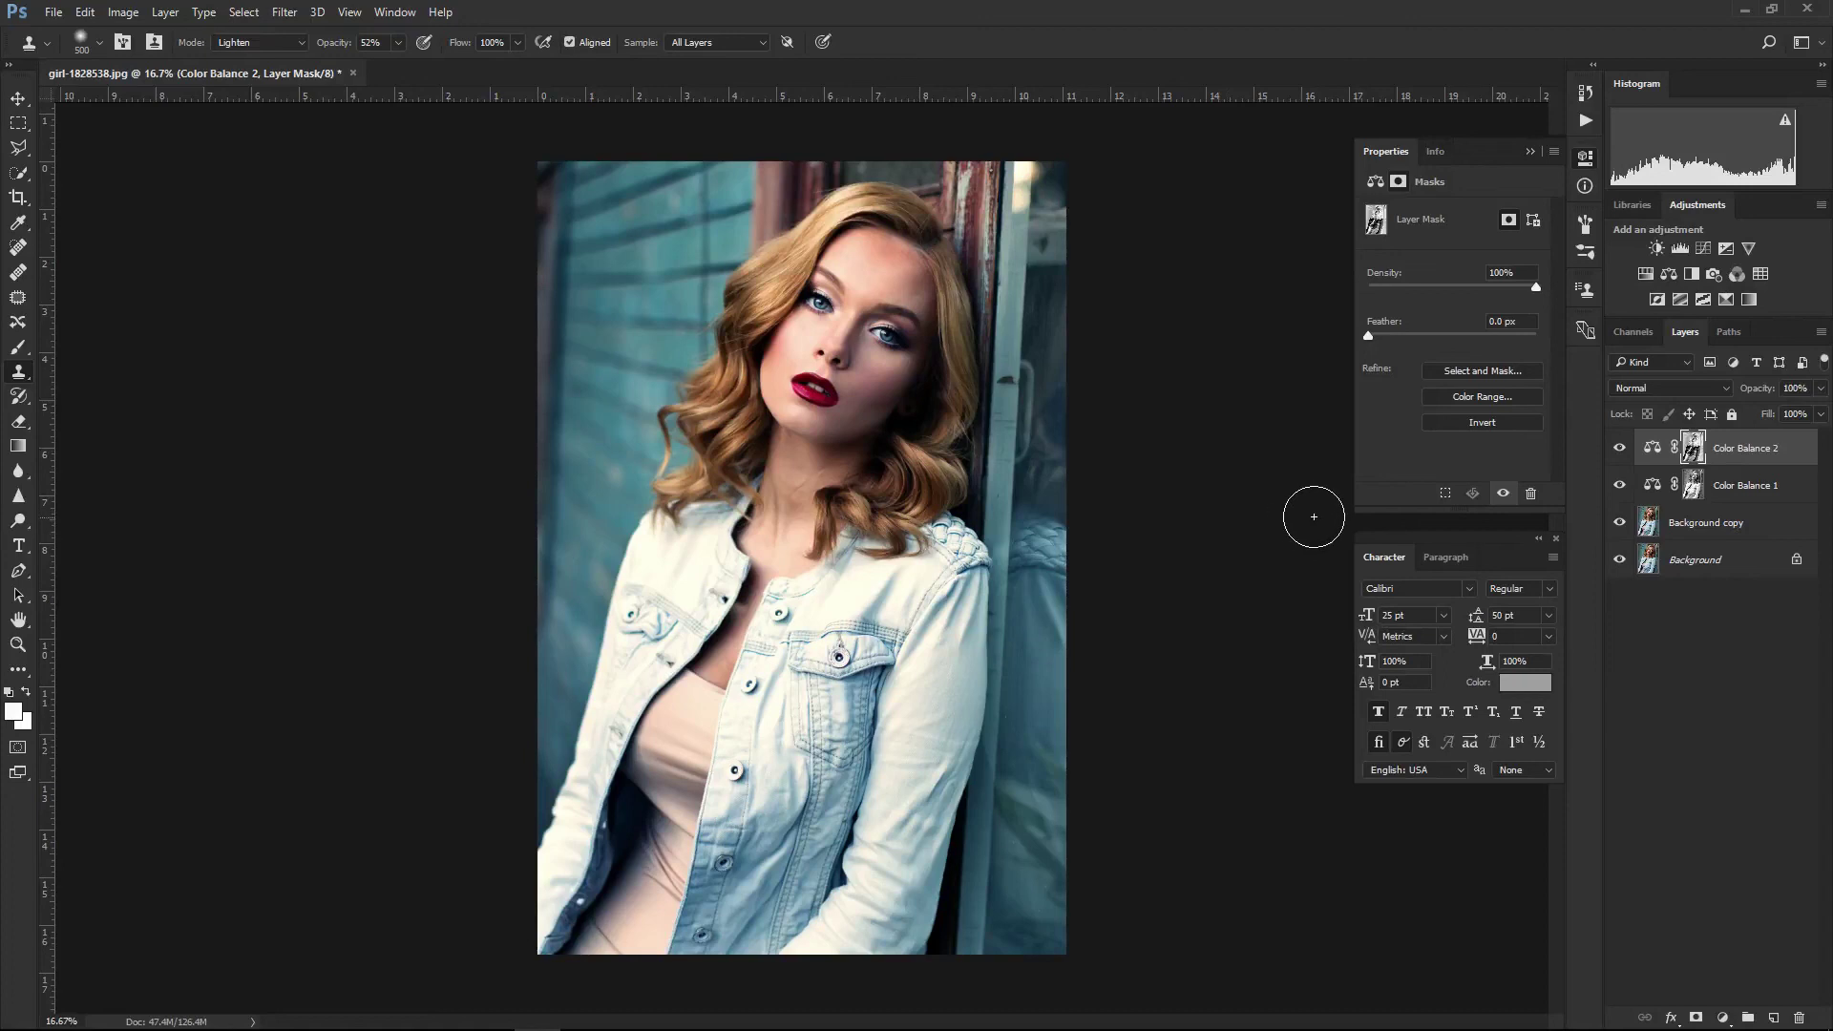
- Change the midtones of the Color Balance 2 layer to cyan-red +27 and yellow-blue -21
left_click(1653, 449)
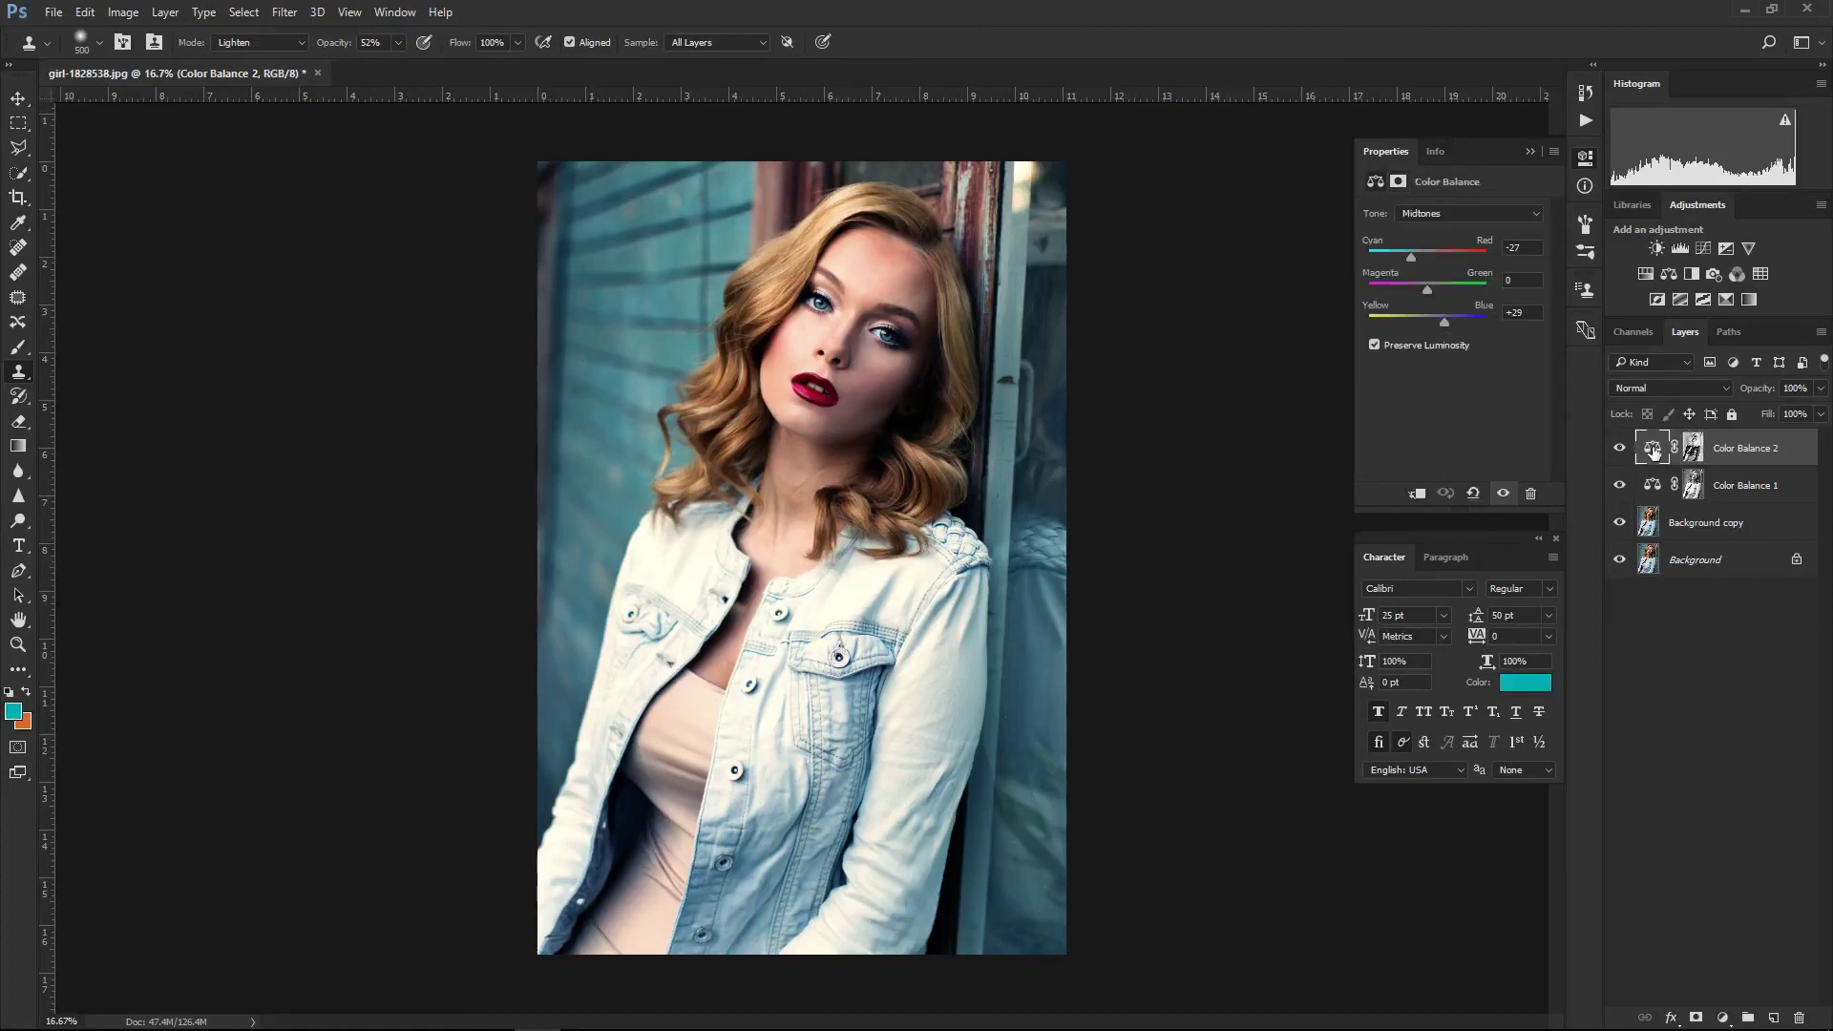
left_click_drag(1412, 255, 1444, 259)
left_click_drag(1446, 322, 1419, 321)
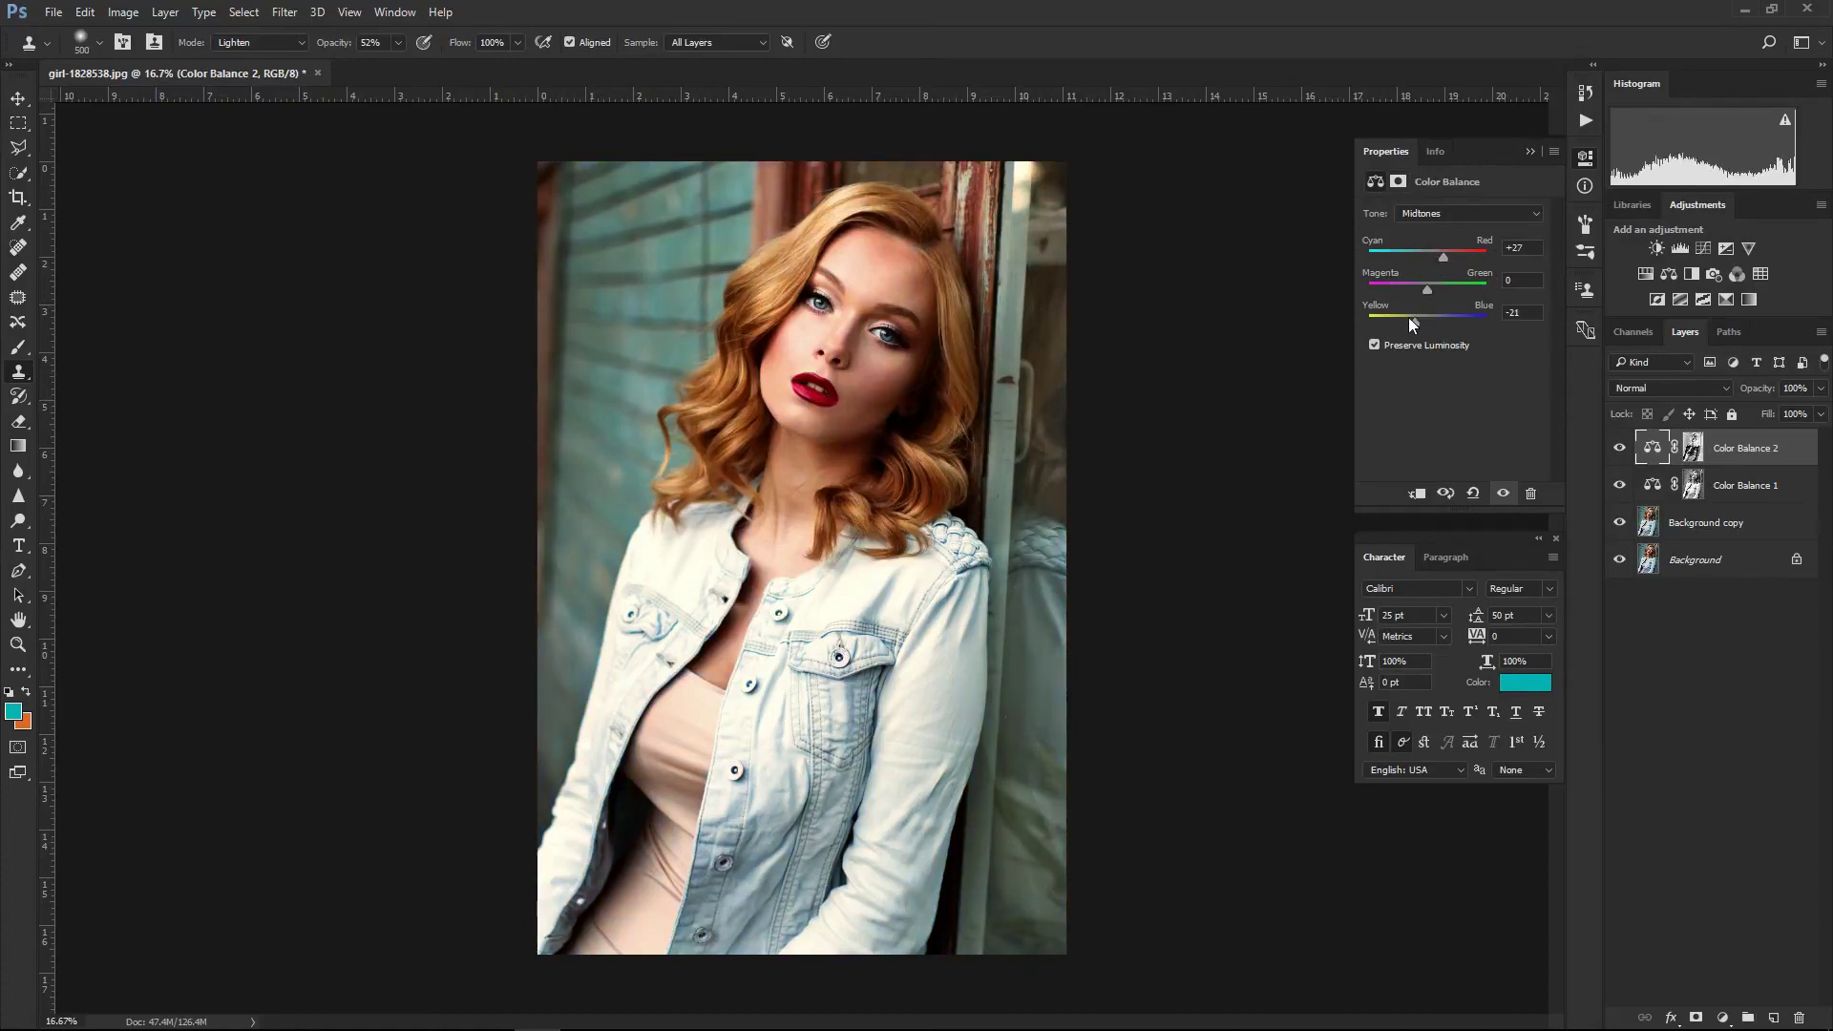
- Change the highlights of the Color Balance 1 layer to cyan-red -35 and yellow-blue +27
left_click(1693, 486)
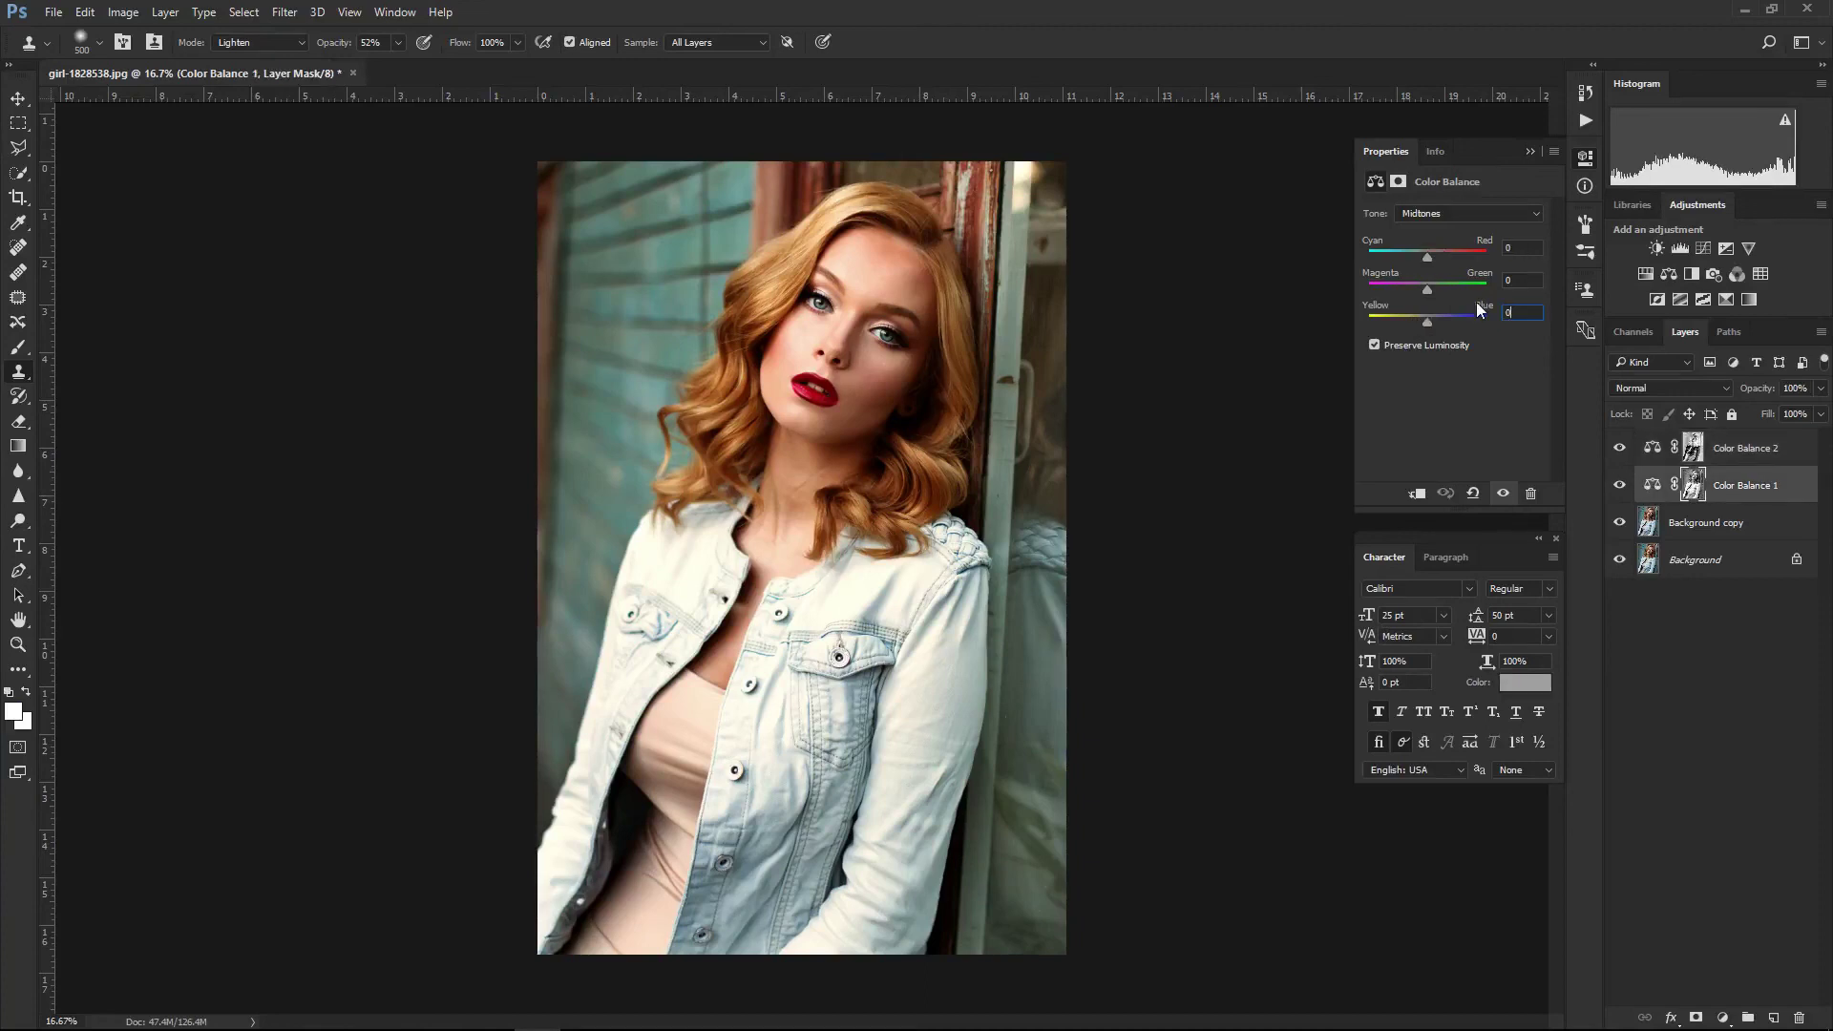
left_click(1462, 212)
left_click(1436, 253)
left_click_drag(1423, 323, 1443, 323)
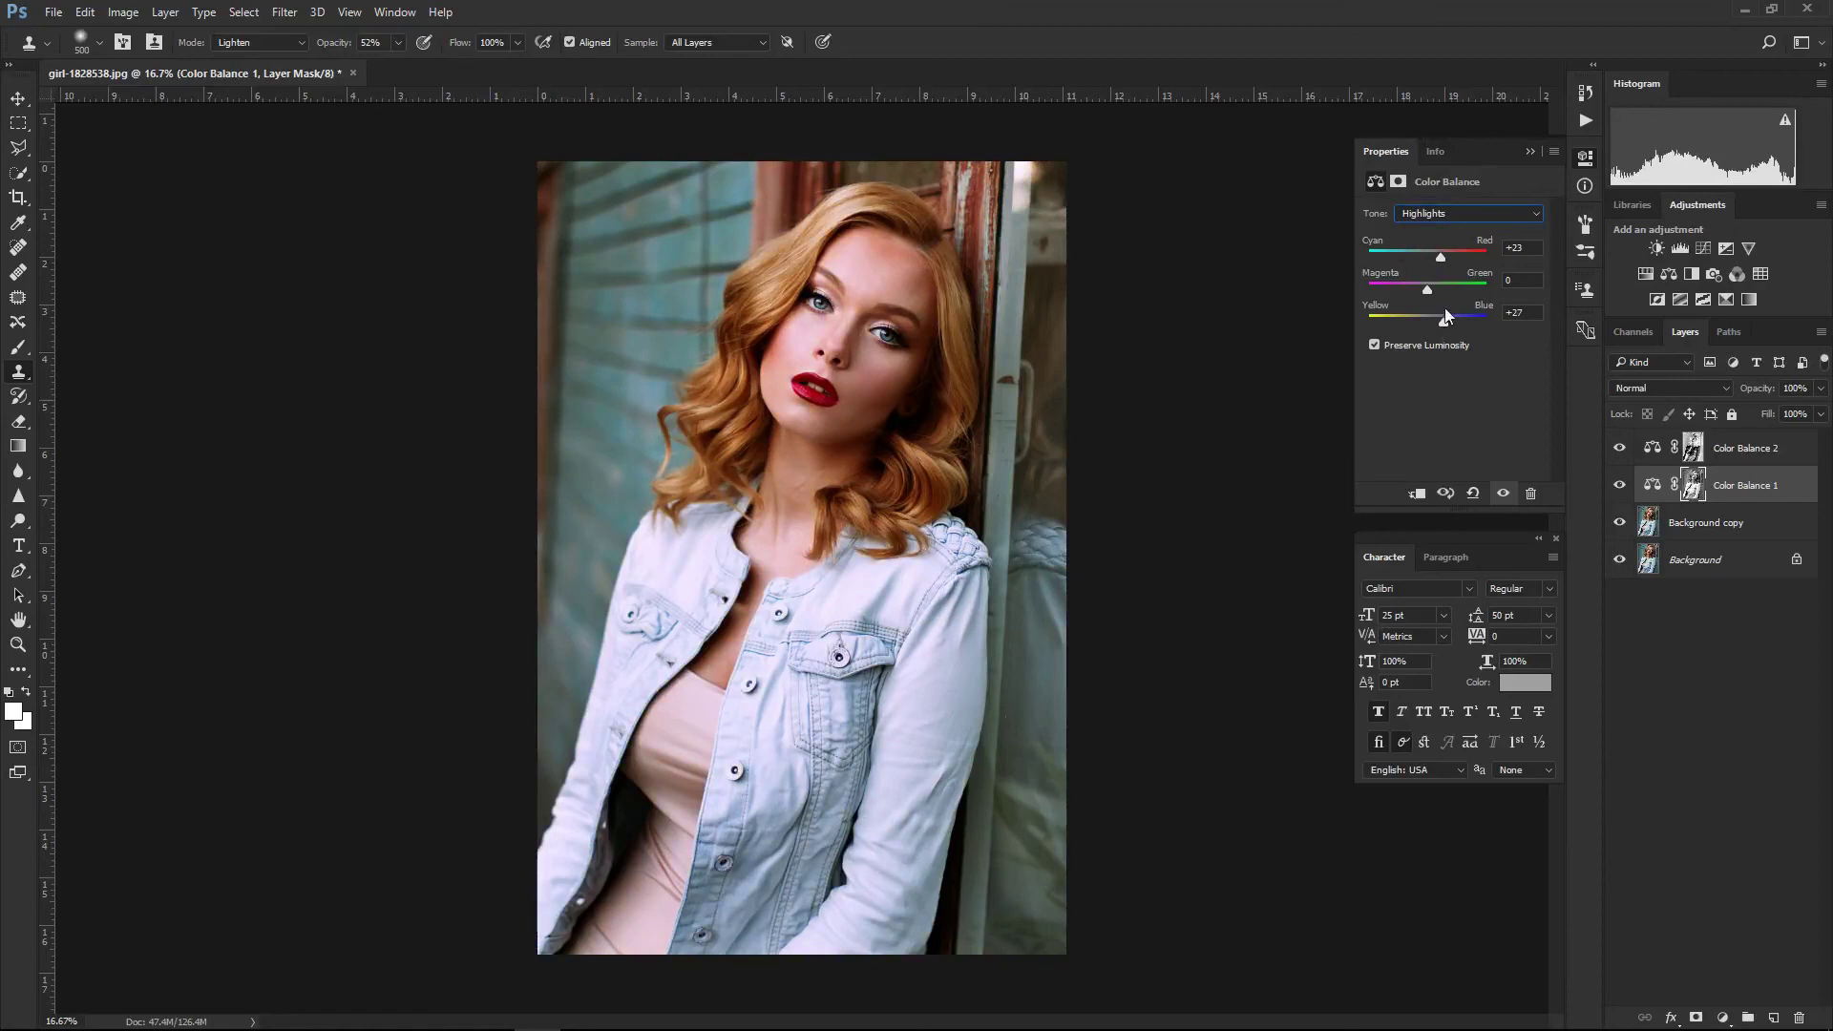
left_click_drag(1442, 257, 1407, 248)
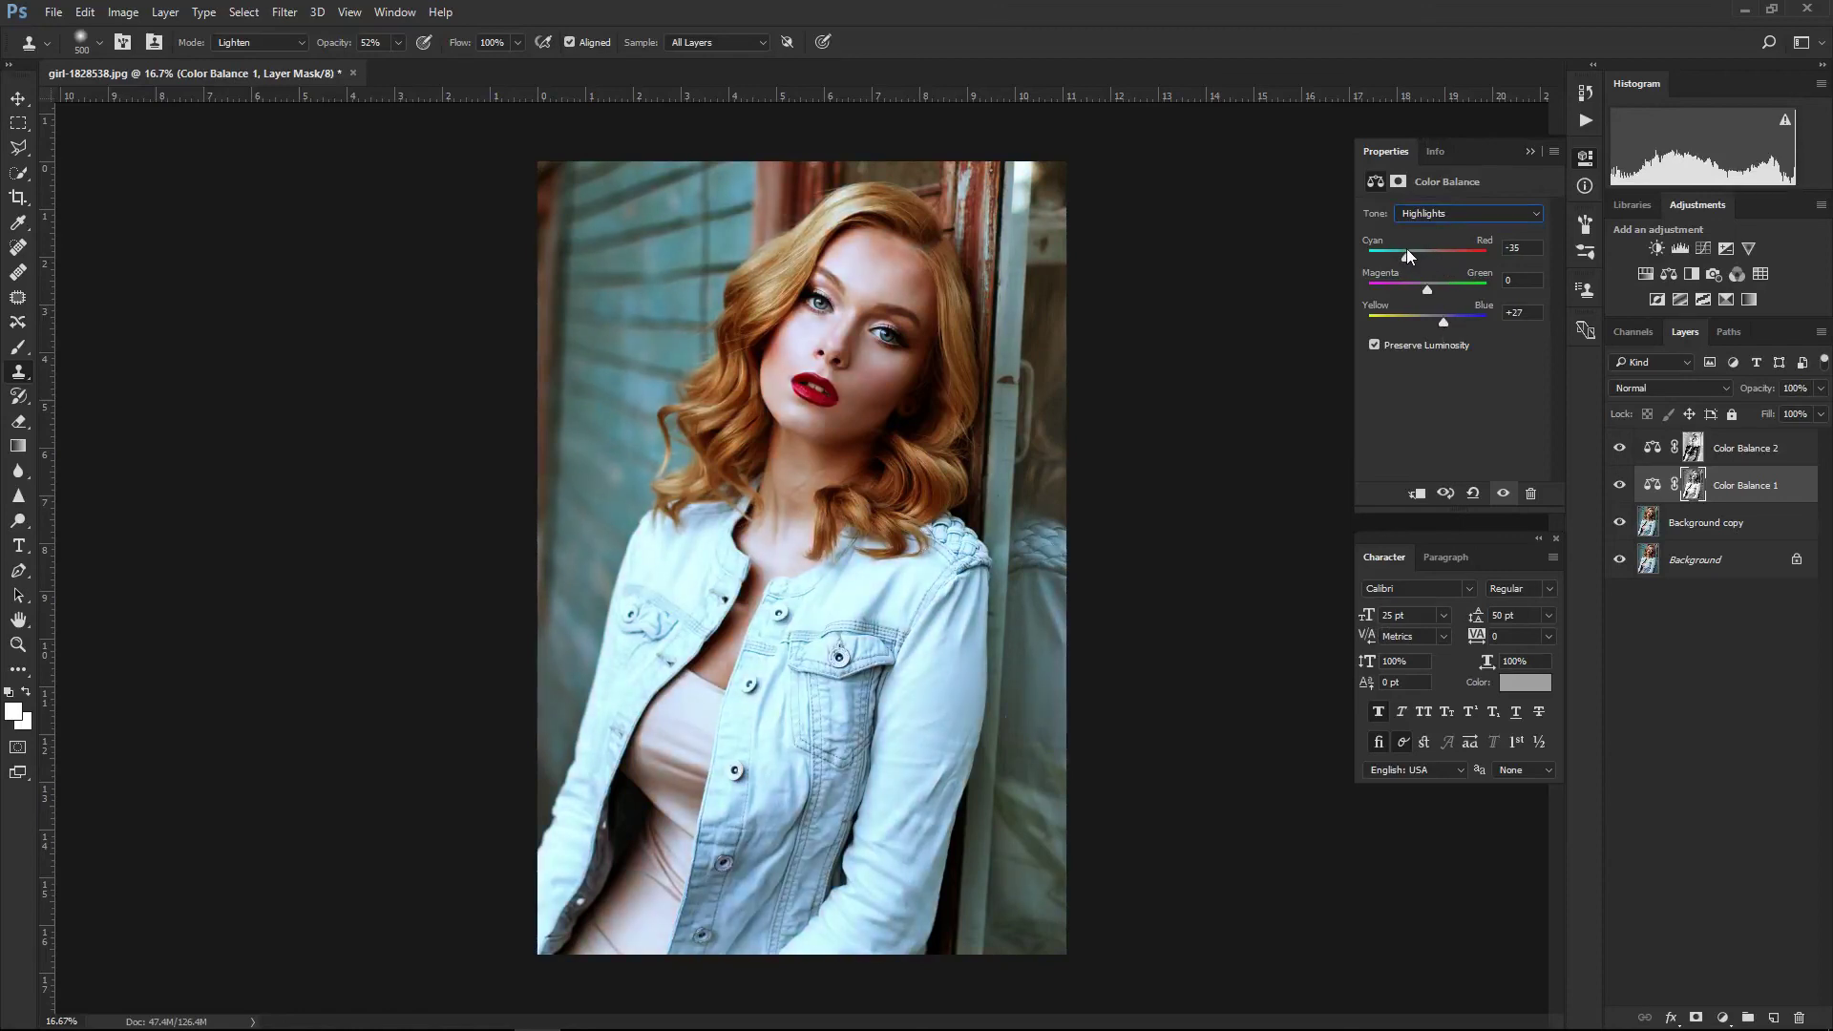